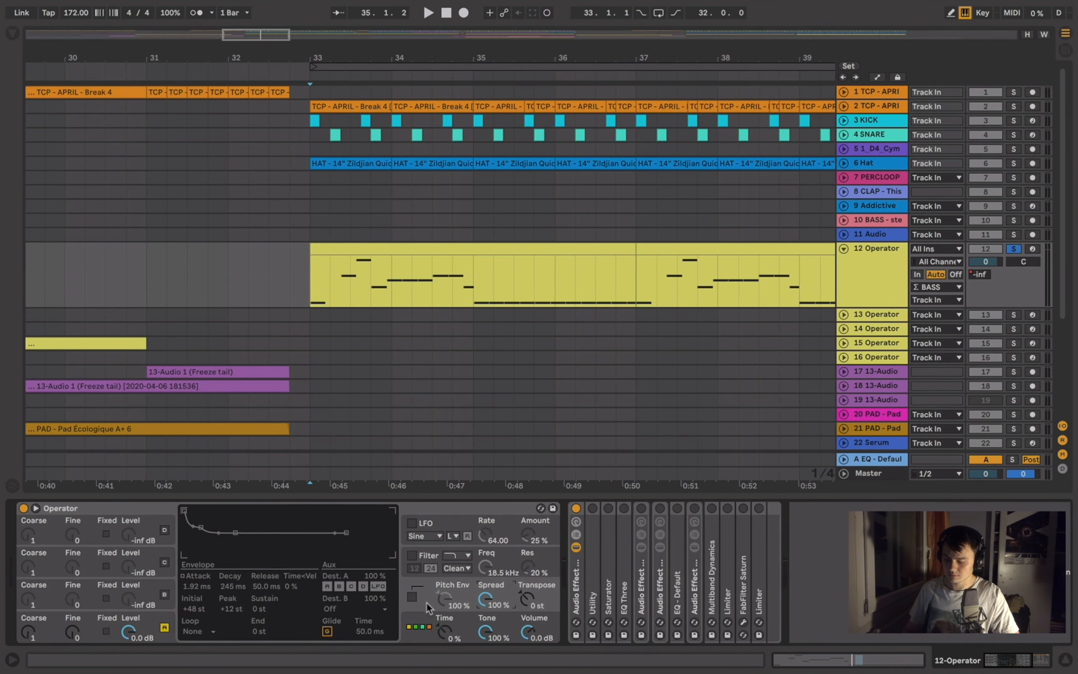
# - Turn on the Utility and the Saturator at the start of the Operator track's effect rack and audition the bass
pyautogui.doubleClick(591, 531)
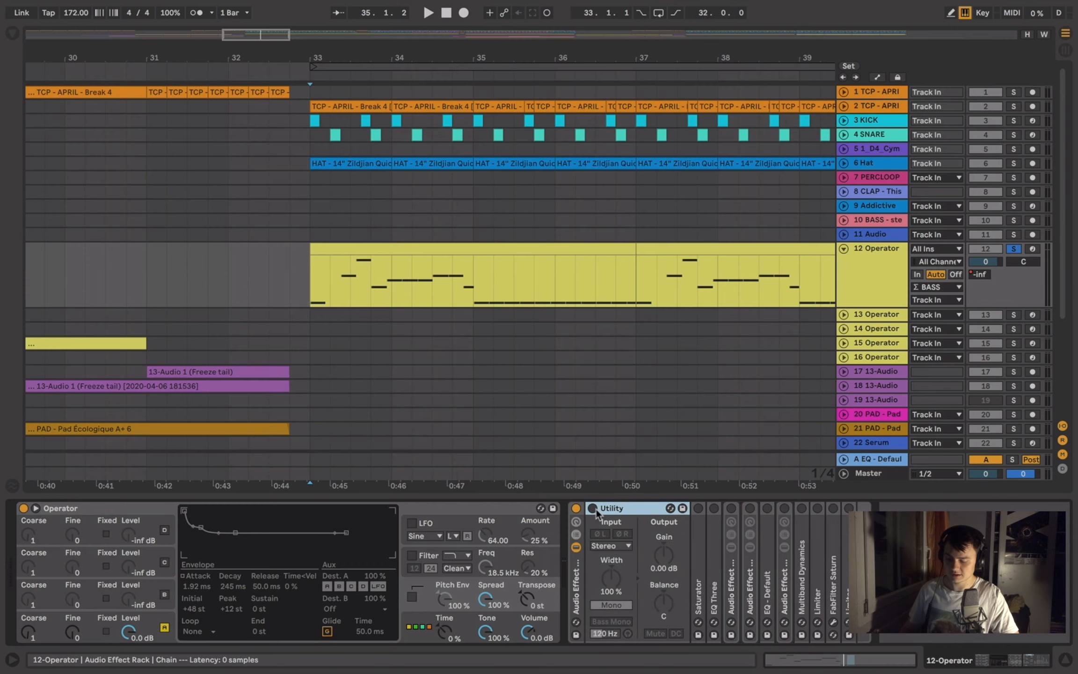
pyautogui.click(593, 508)
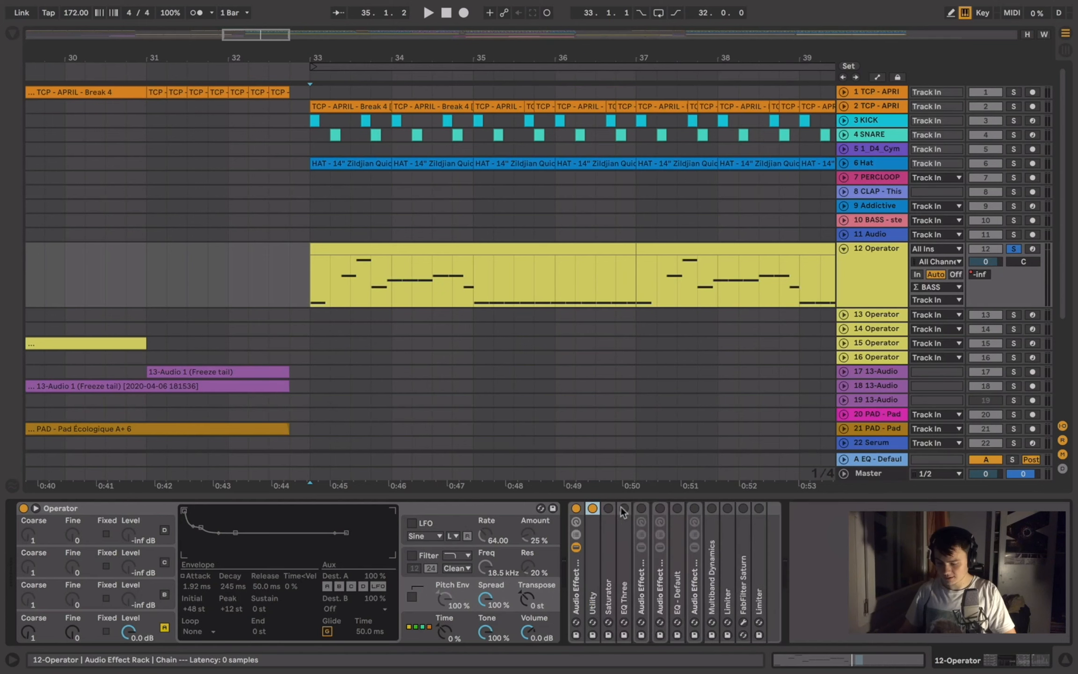
pyautogui.click(603, 546)
pyautogui.click(609, 508)
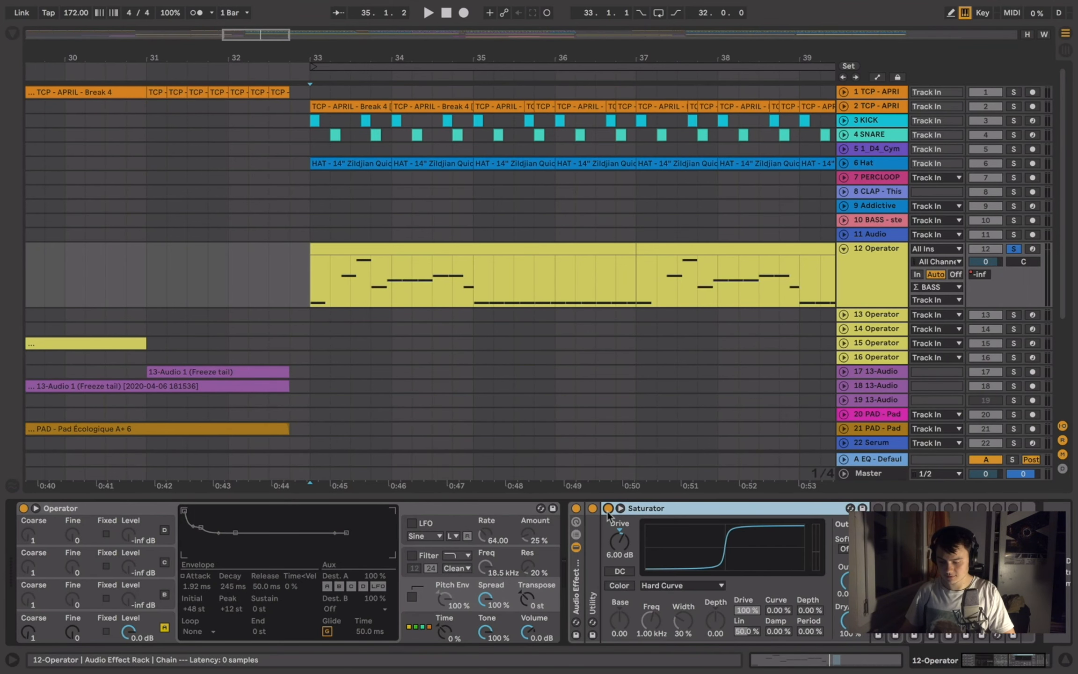
pyautogui.press('space')
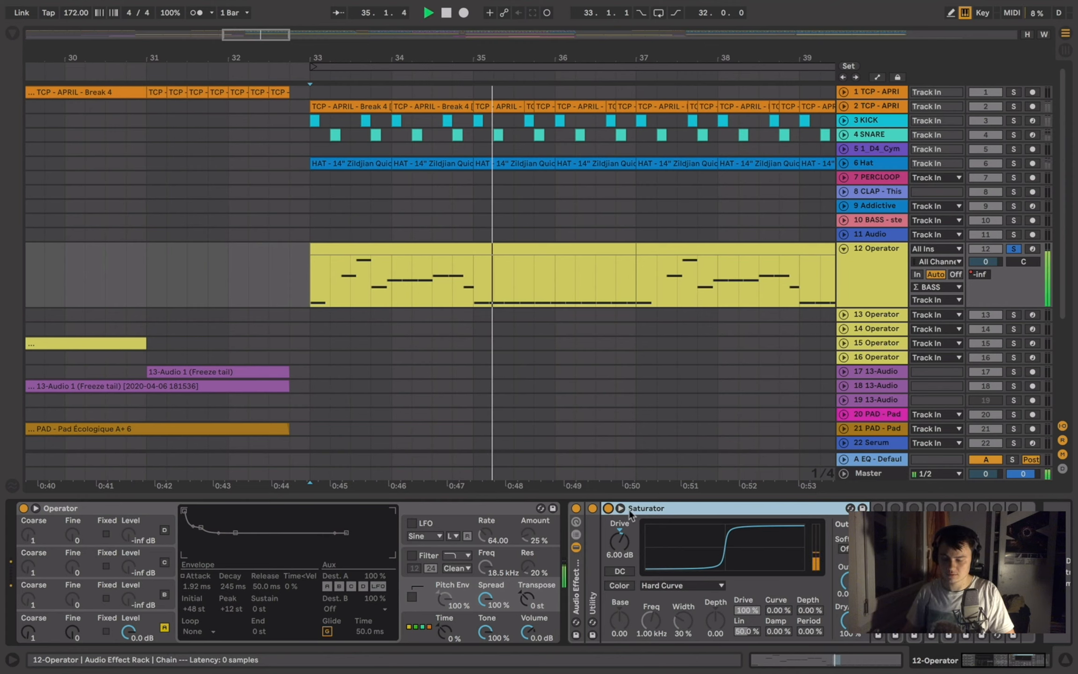
pyautogui.doubleClick(662, 510)
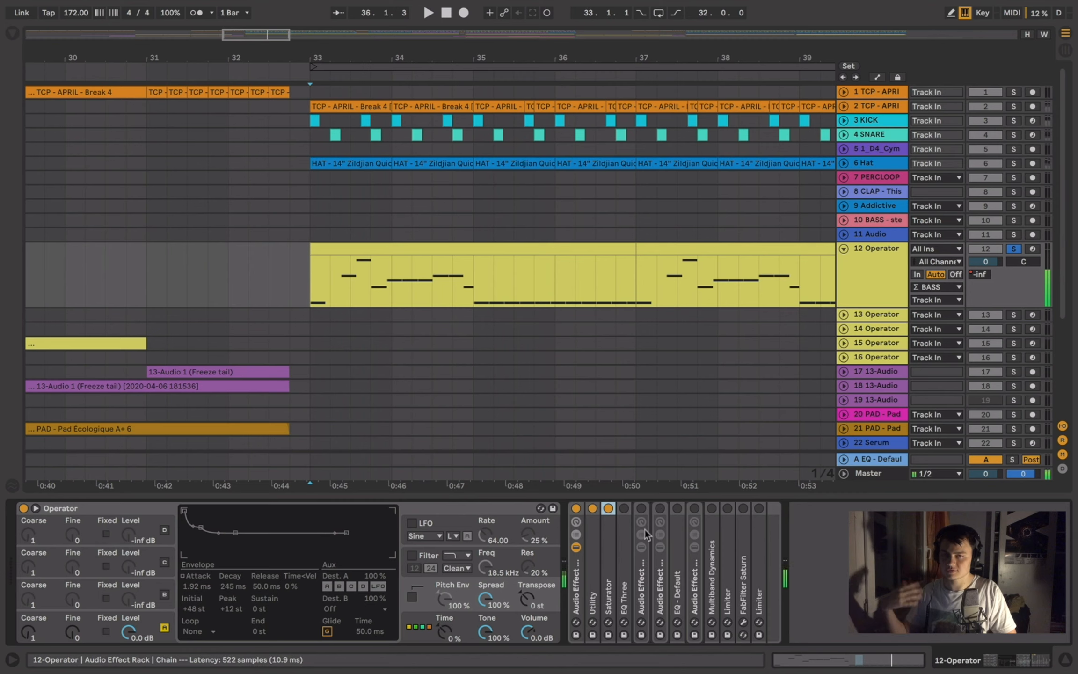
# - Turn on the EQ Three following the Saturator, audition the bass through it, and collapse the device
pyautogui.doubleClick(625, 524)
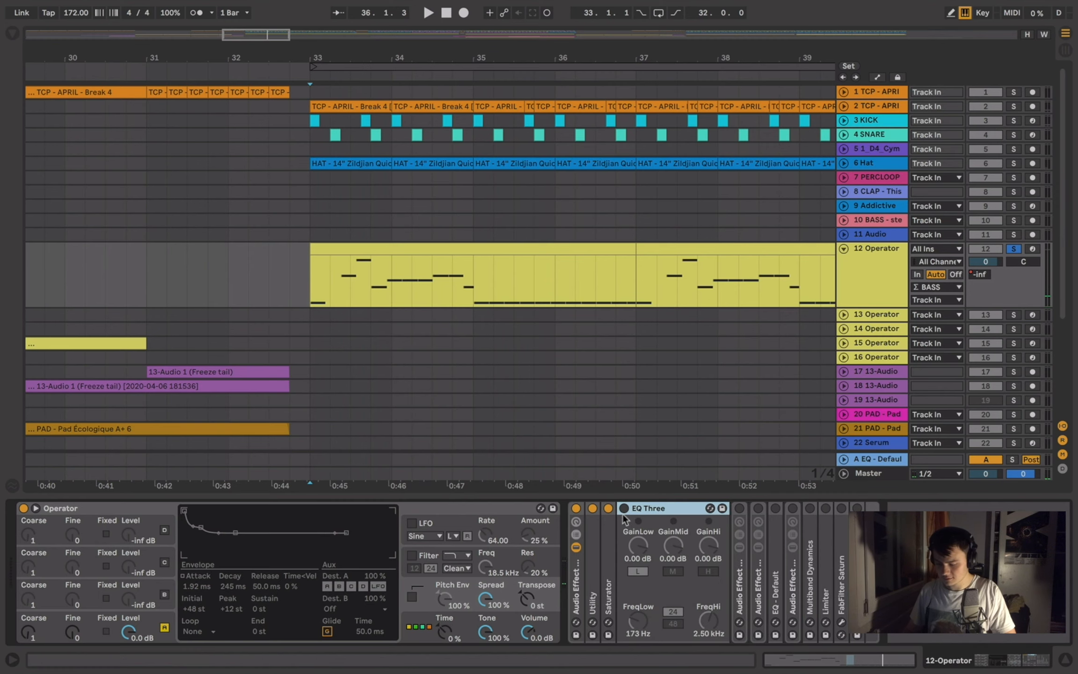
pyautogui.click(624, 508)
pyautogui.doubleClick(646, 509)
pyautogui.doubleClick(646, 509)
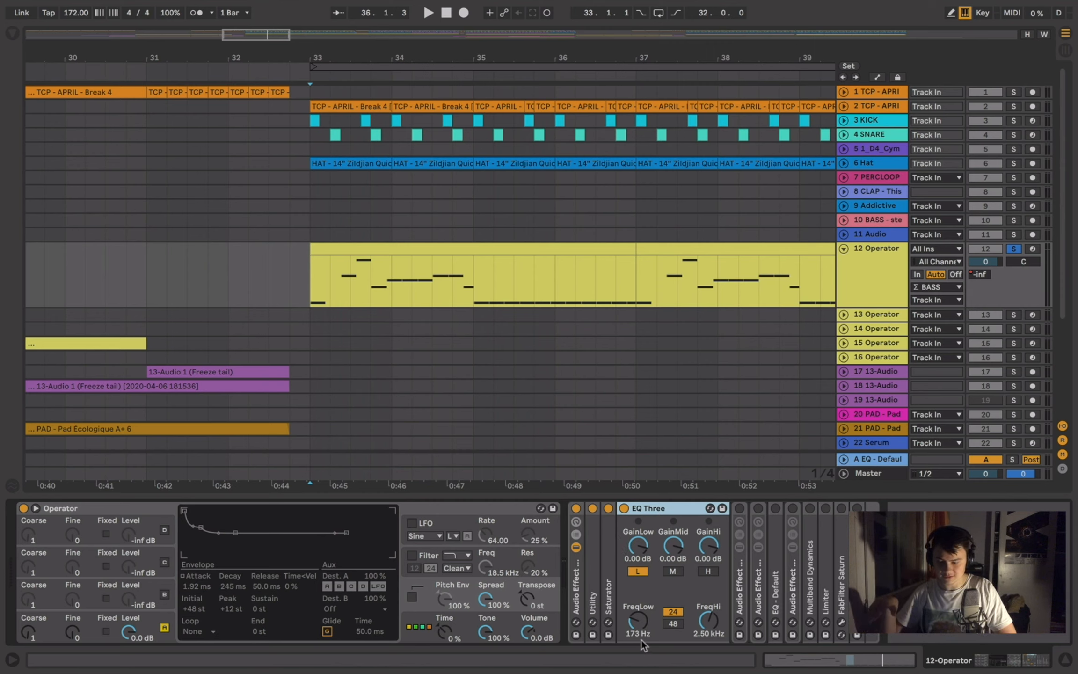
pyautogui.press('space')
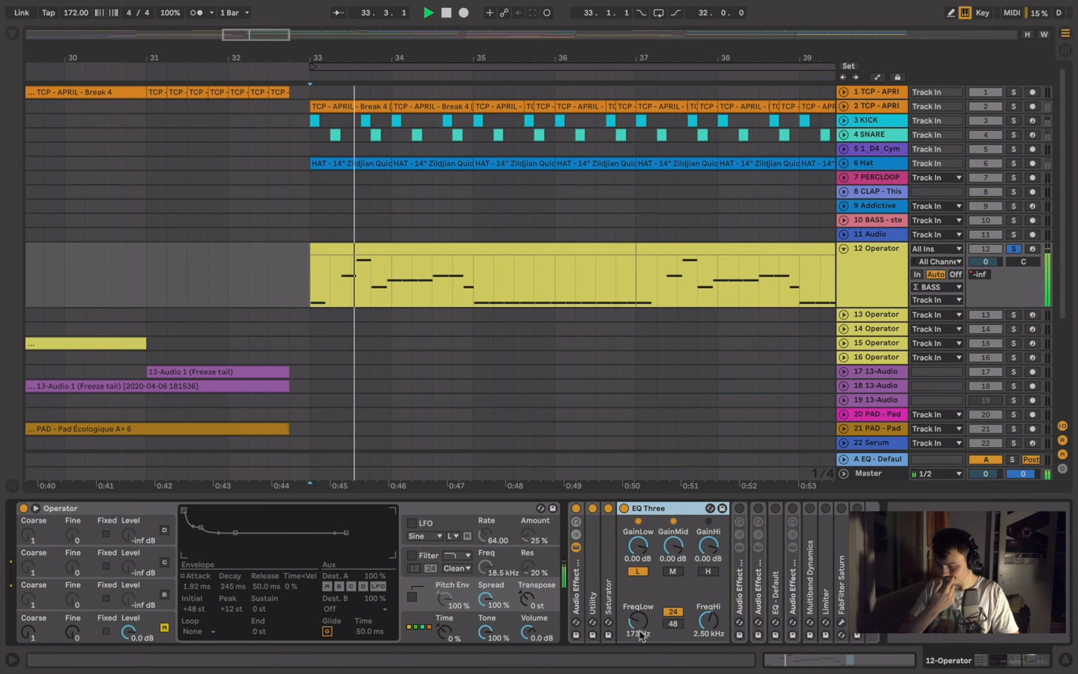
pyautogui.doubleClick(654, 508)
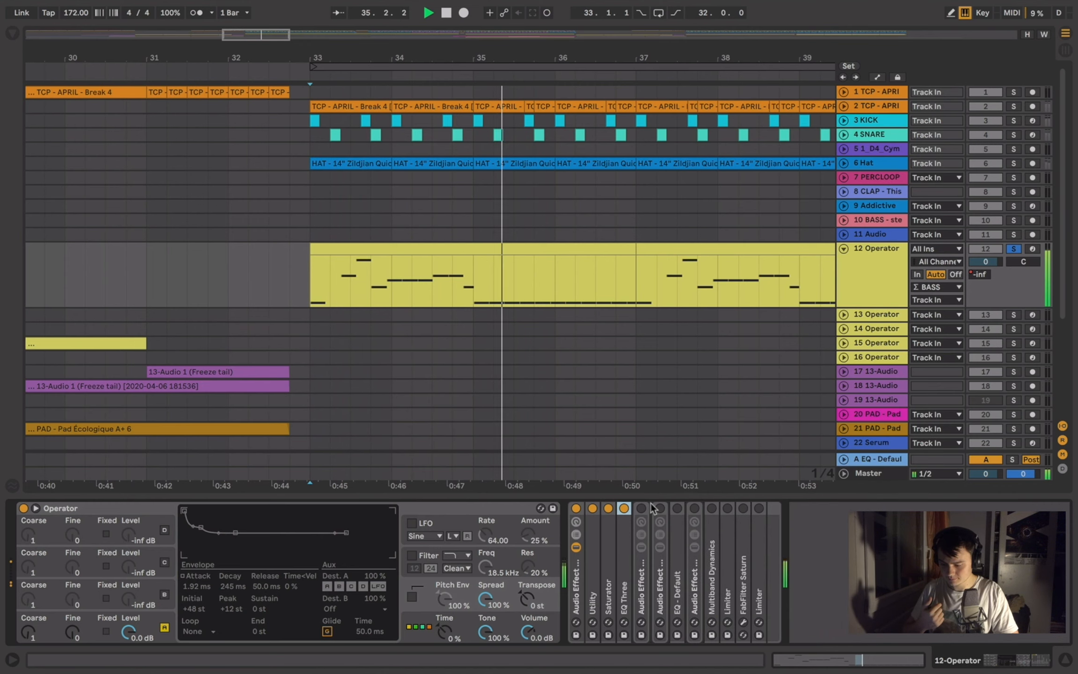
# - Expand the nested Audio Effect Rack after the EQ Three and solo its first chain
pyautogui.doubleClick(644, 574)
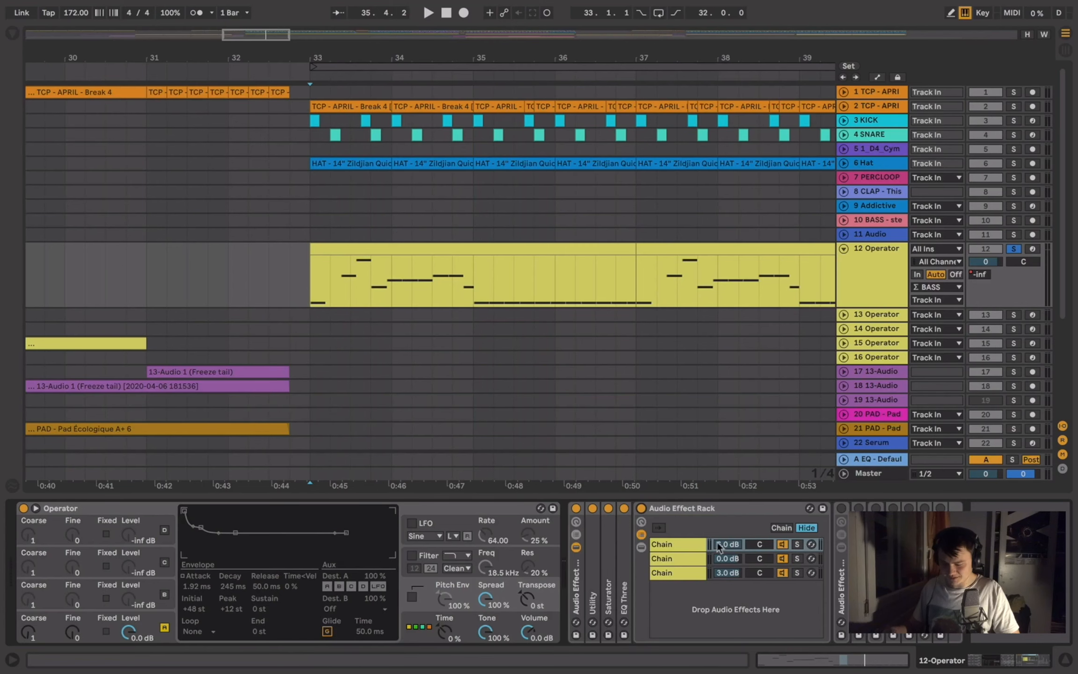
pyautogui.click(678, 545)
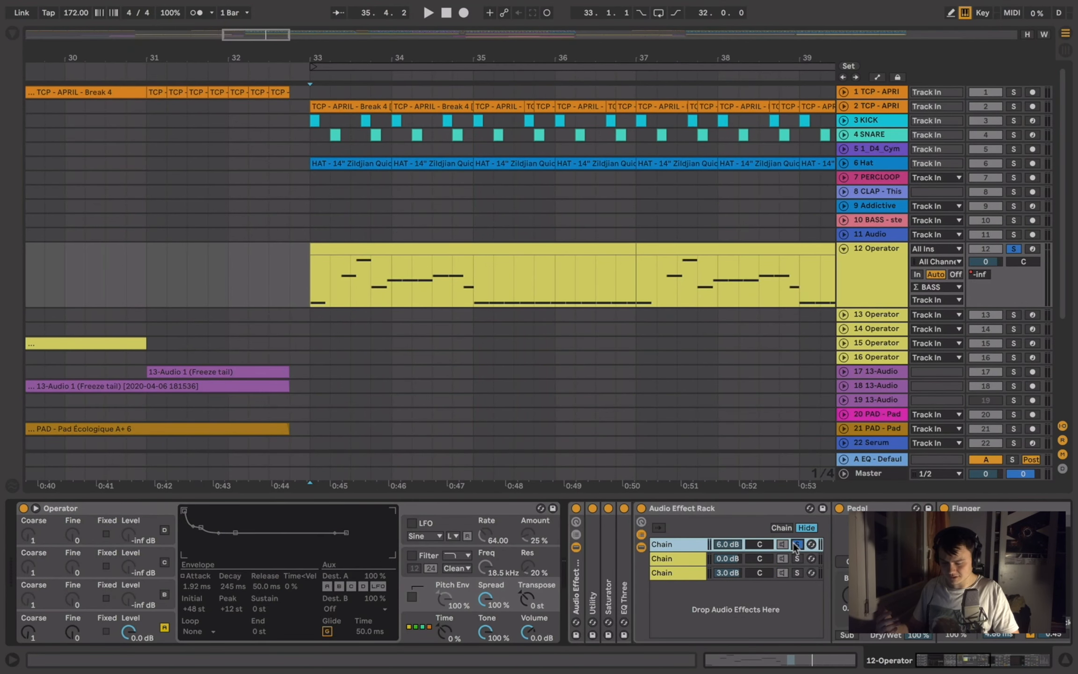
# - Collapse the first chain's Flanger, Multiband Dynamics and EQ Three, and deactivate all devices in that chain
pyautogui.hscroll(10, 796, 548)
pyautogui.doubleClick(356, 511)
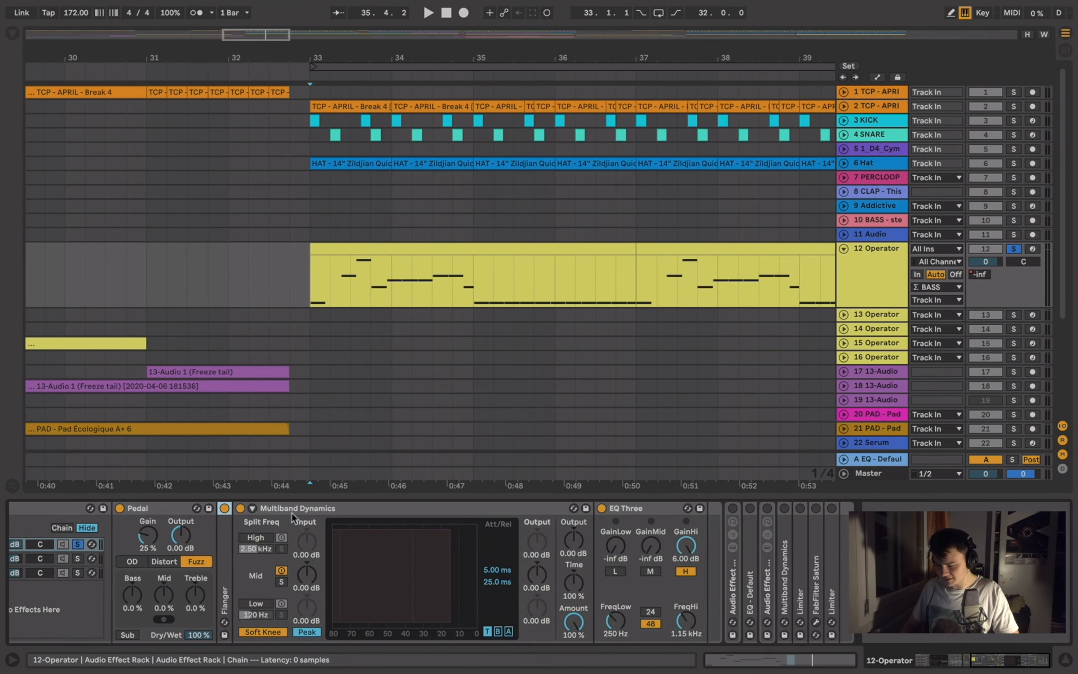
pyautogui.doubleClick(293, 510)
pyautogui.doubleClick(292, 512)
pyautogui.click(167, 514)
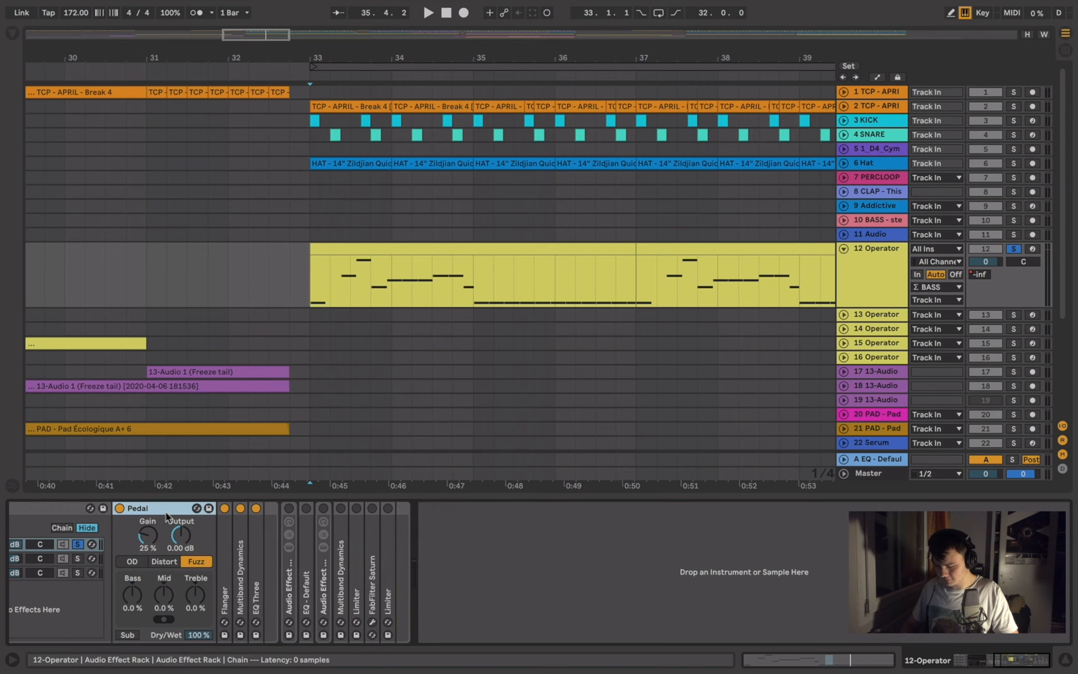
pyautogui.keyDown('shift'); pyautogui.click(254, 532); pyautogui.keyUp('shift')
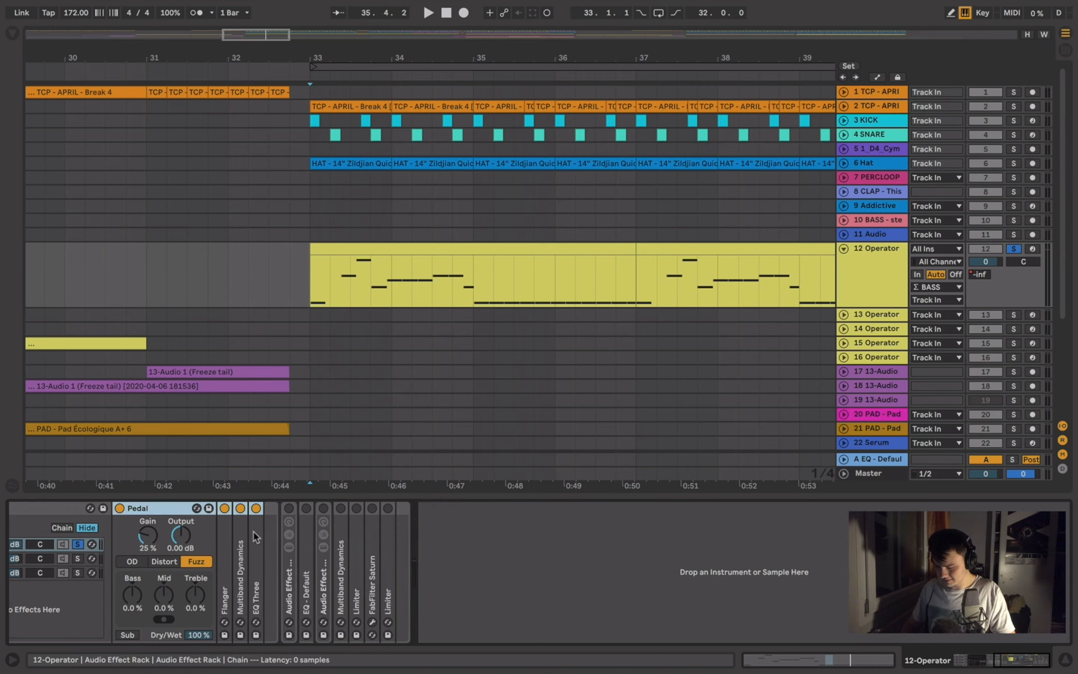
pyautogui.press('0')
# - Turn on the Pedal in the rack's first chain and audition the bass with it
pyautogui.hscroll(-5, 254, 531)
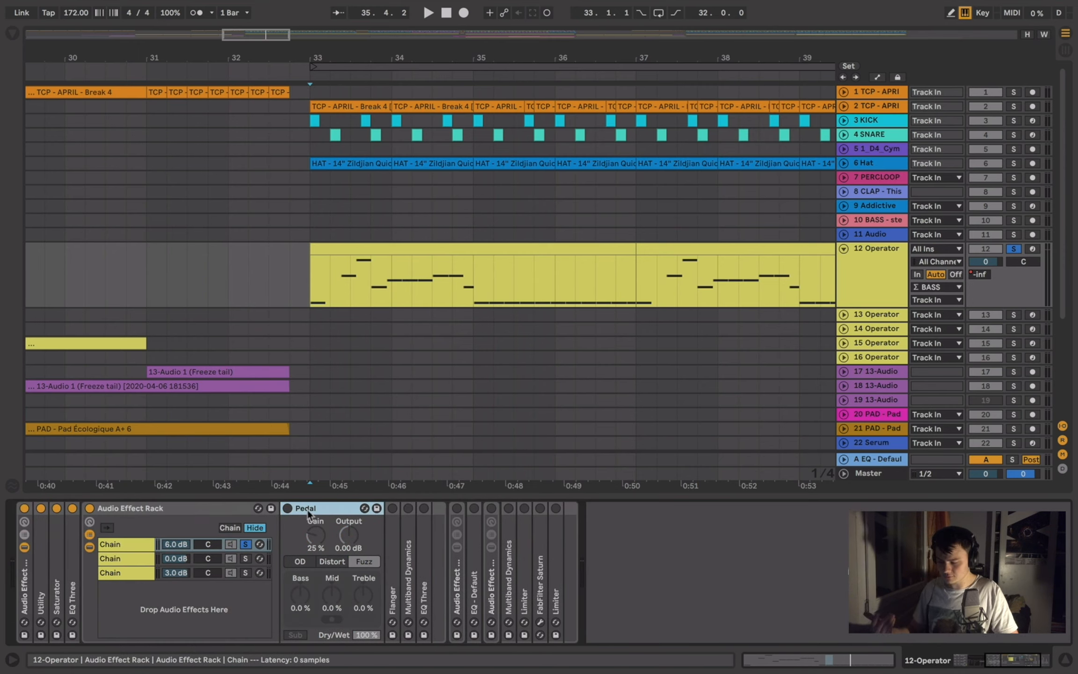
pyautogui.click(288, 508)
pyautogui.press('space')
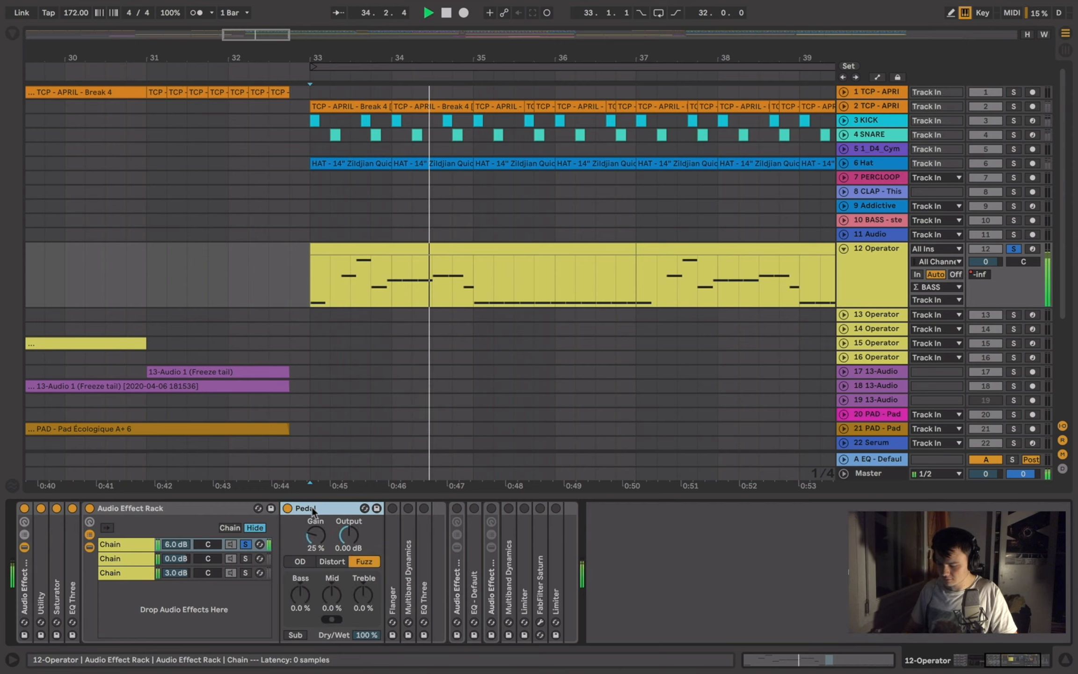
pyautogui.press('space')
# - Expand and turn on the Flanger after the Pedal, and audition the bass
pyautogui.doubleClick(391, 532)
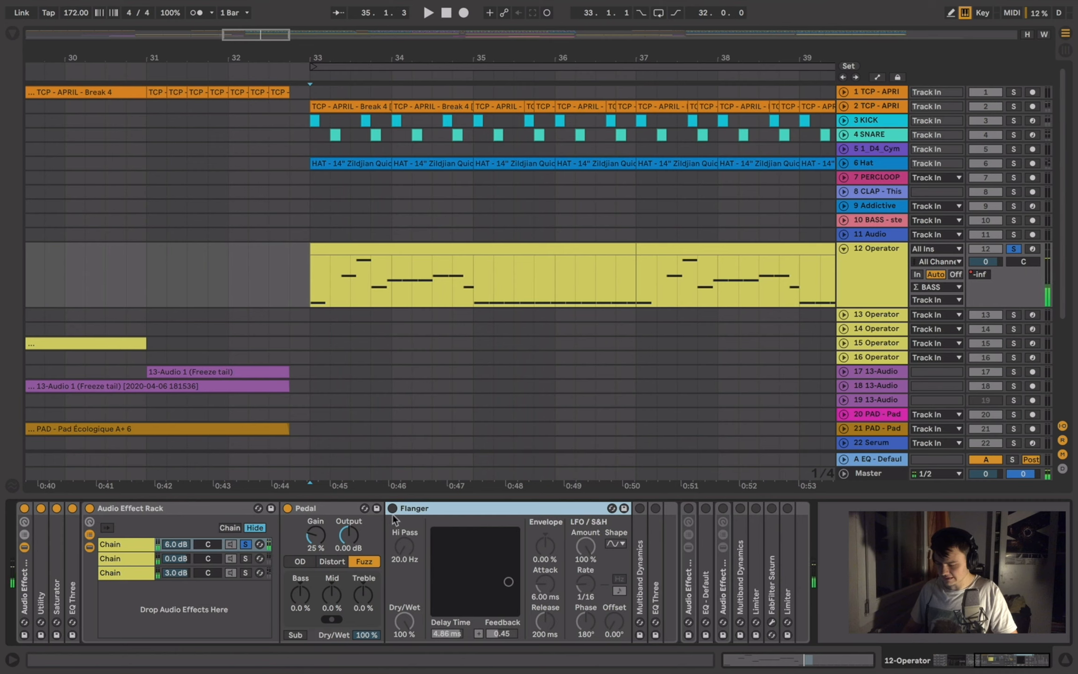
pyautogui.click(393, 508)
pyautogui.press('space')
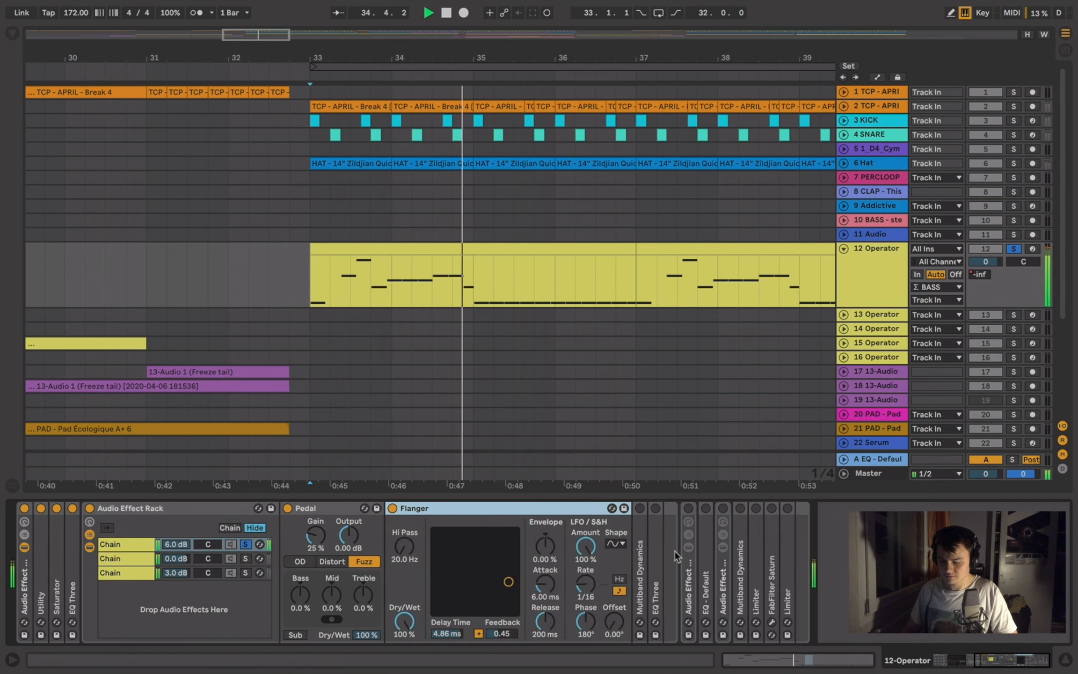
# - Expand and turn on the first chain's Multiband Dynamics, and audition the bass through it
pyautogui.doubleClick(640, 545)
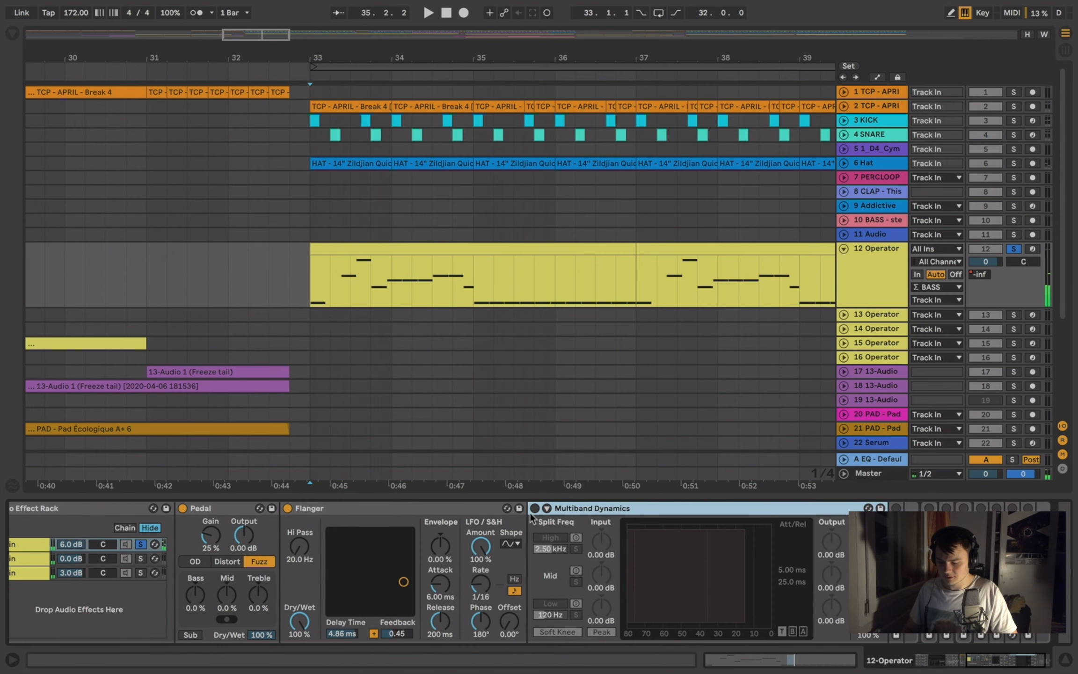
pyautogui.click(535, 509)
pyautogui.press('space')
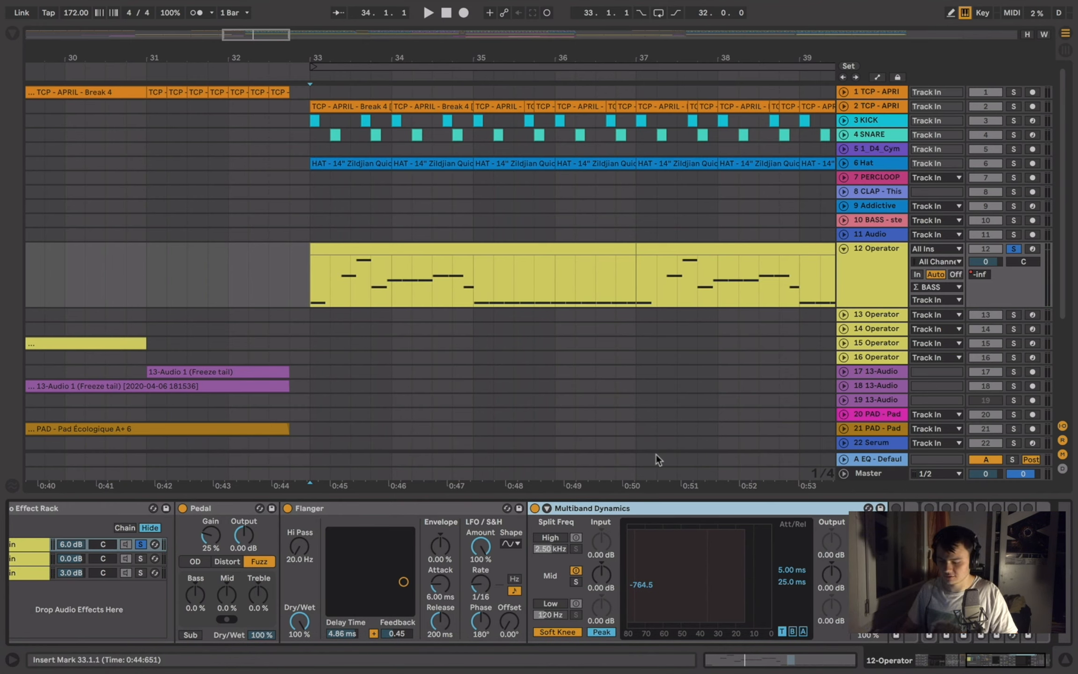
# - Collapse the first chain's Pedal, Flanger and Multiband Dynamics devices
pyautogui.doubleClick(224, 510)
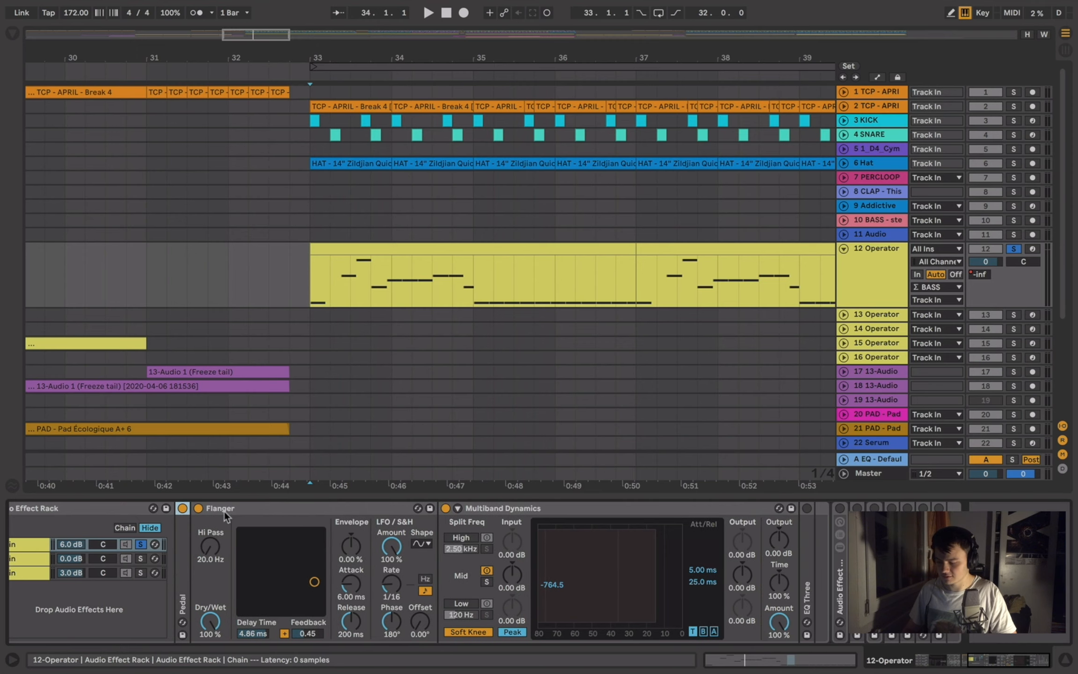
pyautogui.doubleClick(224, 511)
pyautogui.doubleClick(259, 509)
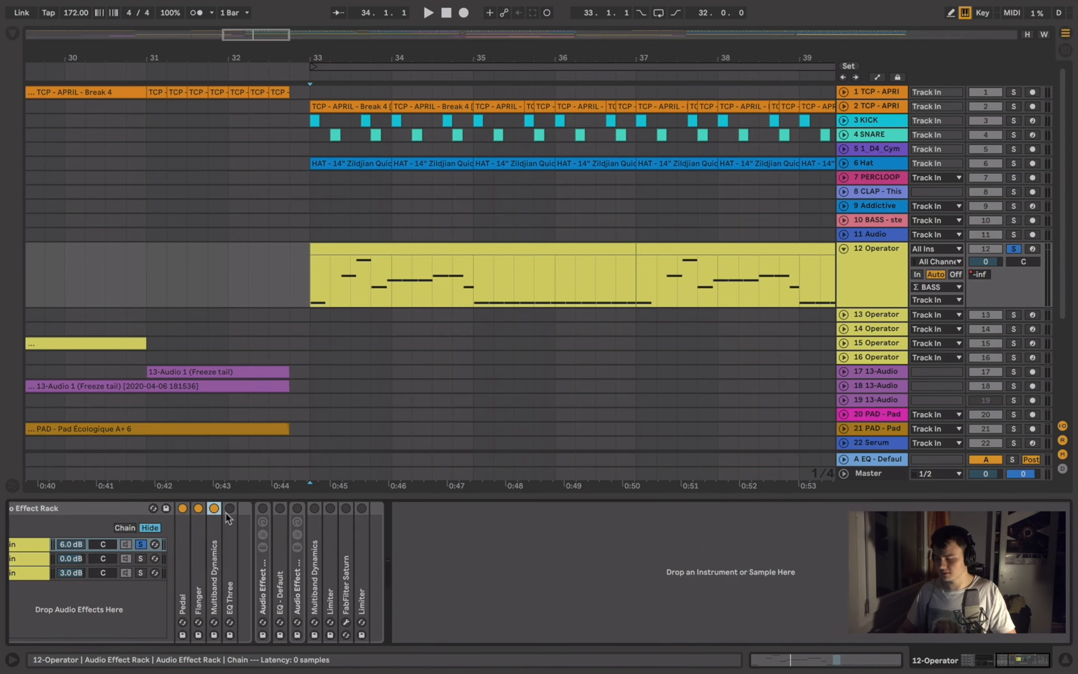
# - Expand and turn on the EQ Three at the end of the first chain, and audition the completed chain
pyautogui.doubleClick(229, 517)
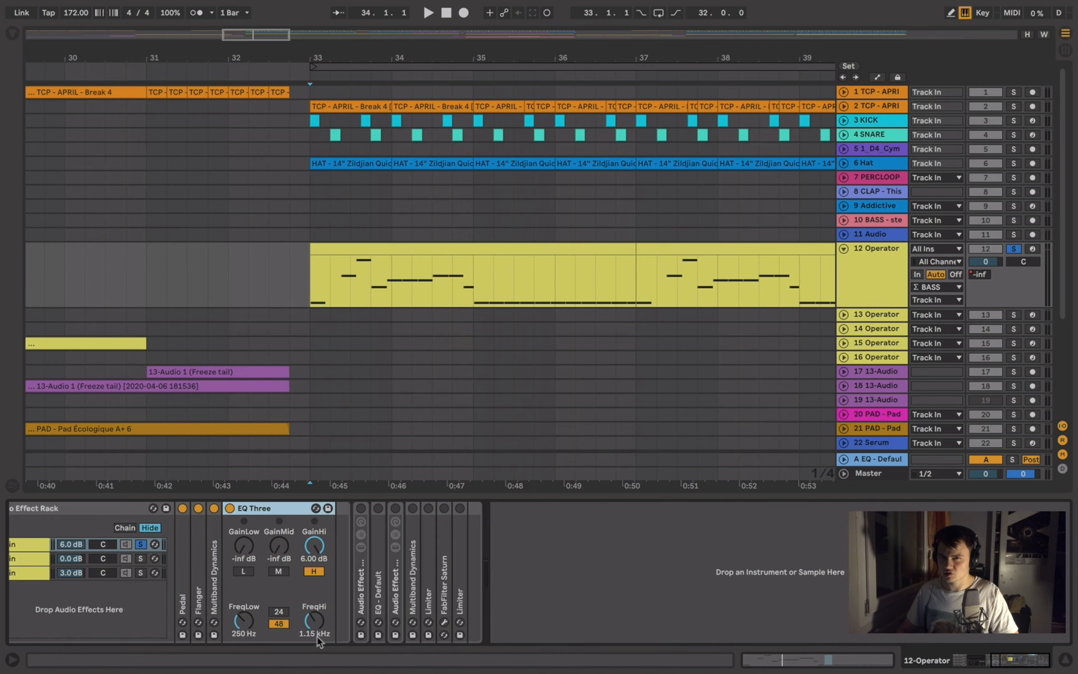
pyautogui.press('space')
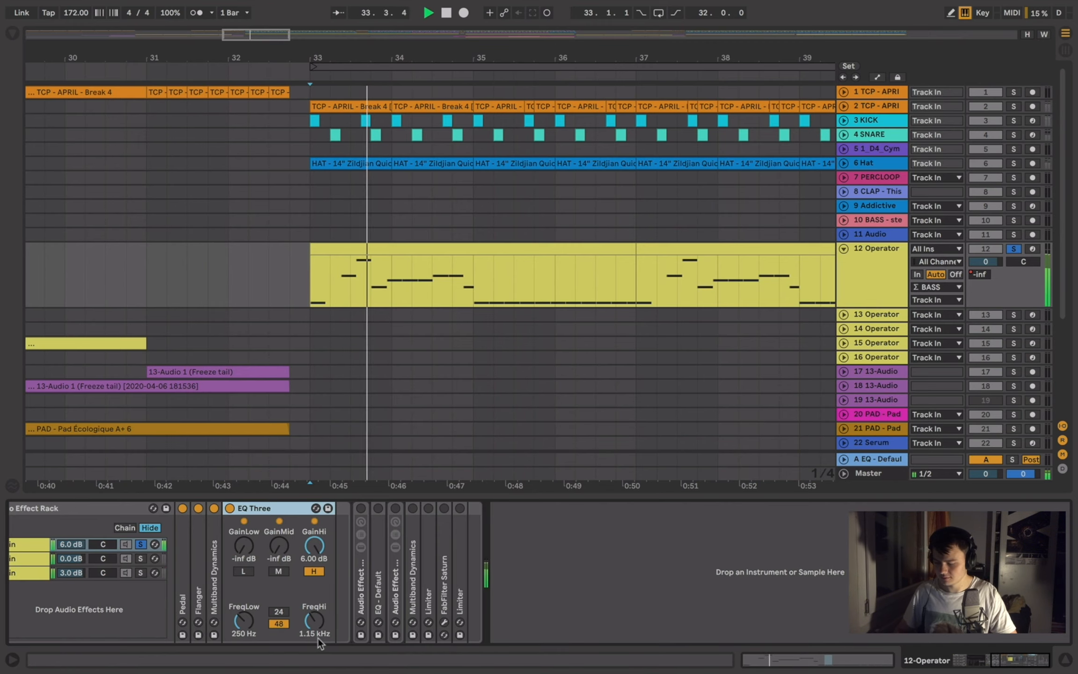
pyautogui.hscroll(-5, 274, 608)
pyautogui.press('space')
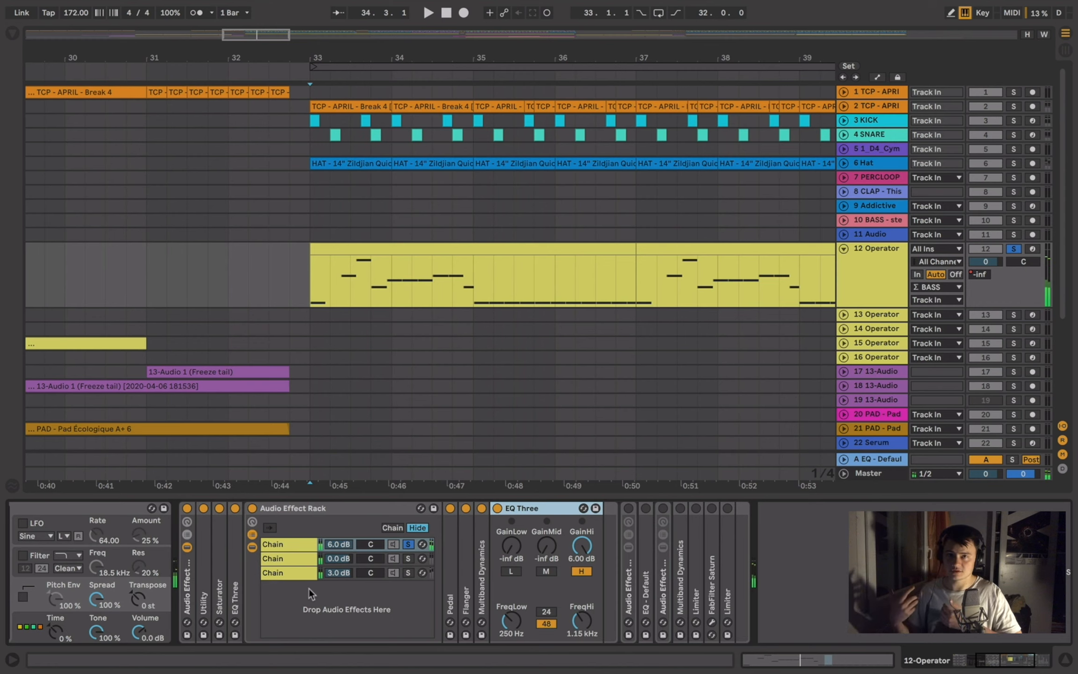
# - Solo the rack's third chain and deactivate all its devices, from the Saturator to the final EQ - Default
pyautogui.click(408, 572)
pyautogui.click(409, 559)
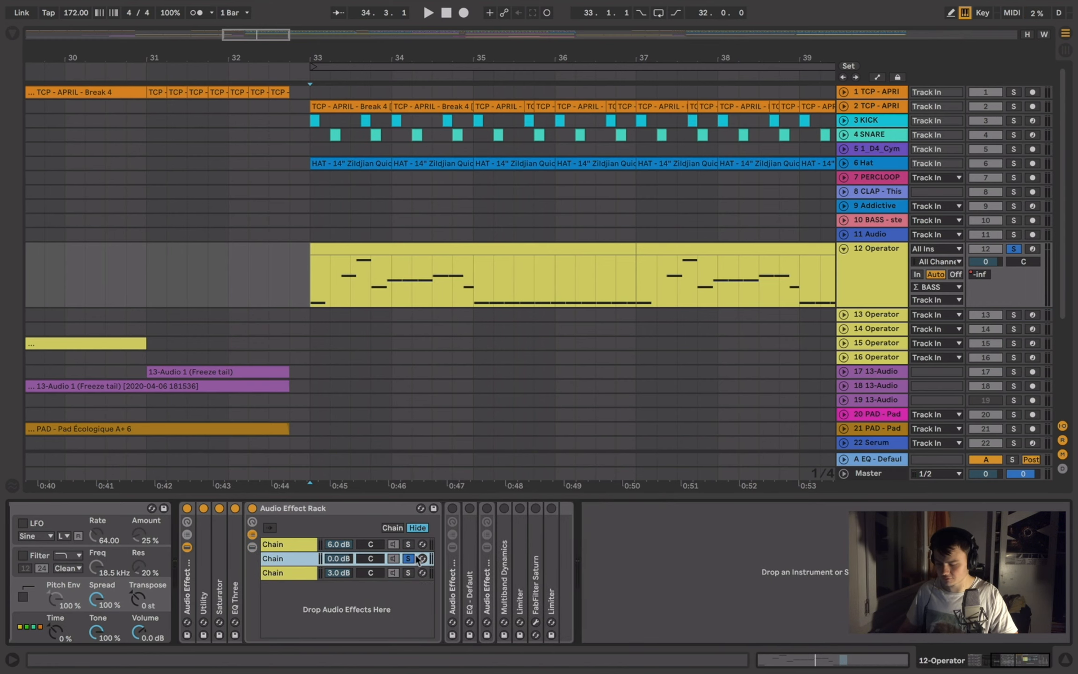
pyautogui.click(409, 573)
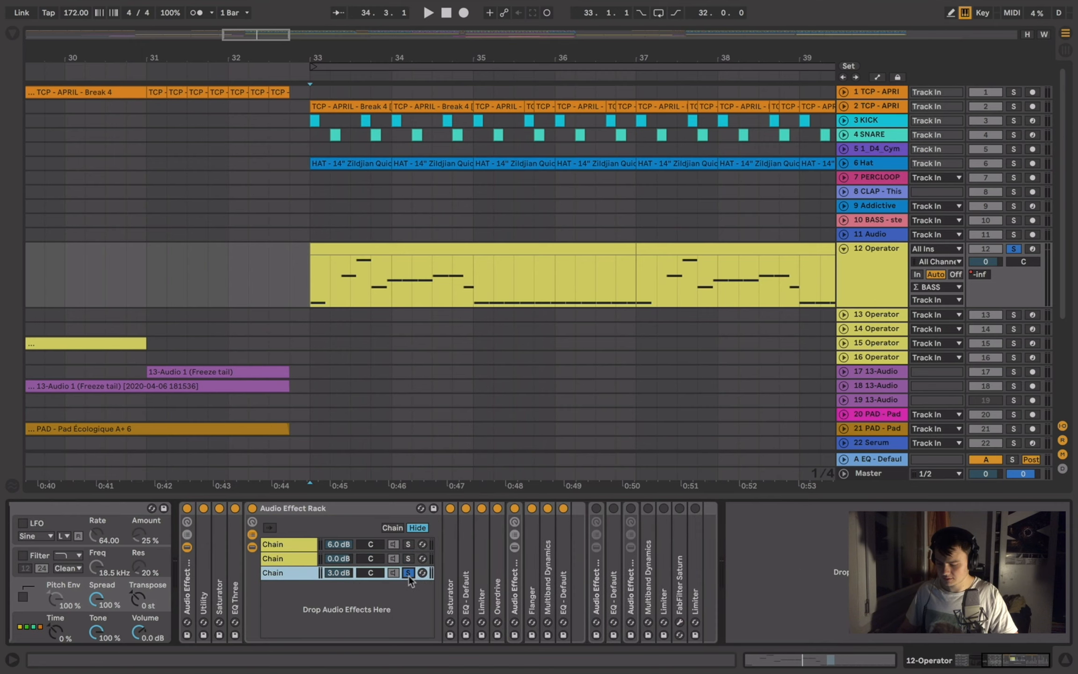
pyautogui.click(455, 543)
pyautogui.keyDown('shift'); pyautogui.click(567, 526); pyautogui.keyUp('shift')
pyautogui.press('0')
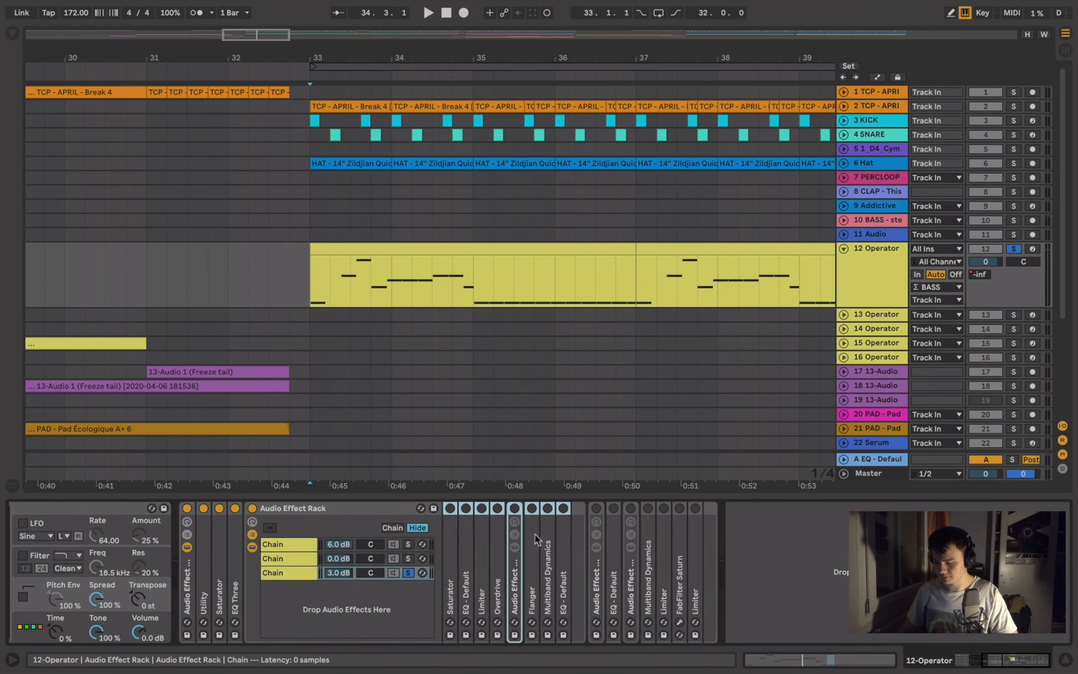
# - Turn on the third chain's Saturator, audition the bass through it, and collapse the device
pyautogui.click(452, 533)
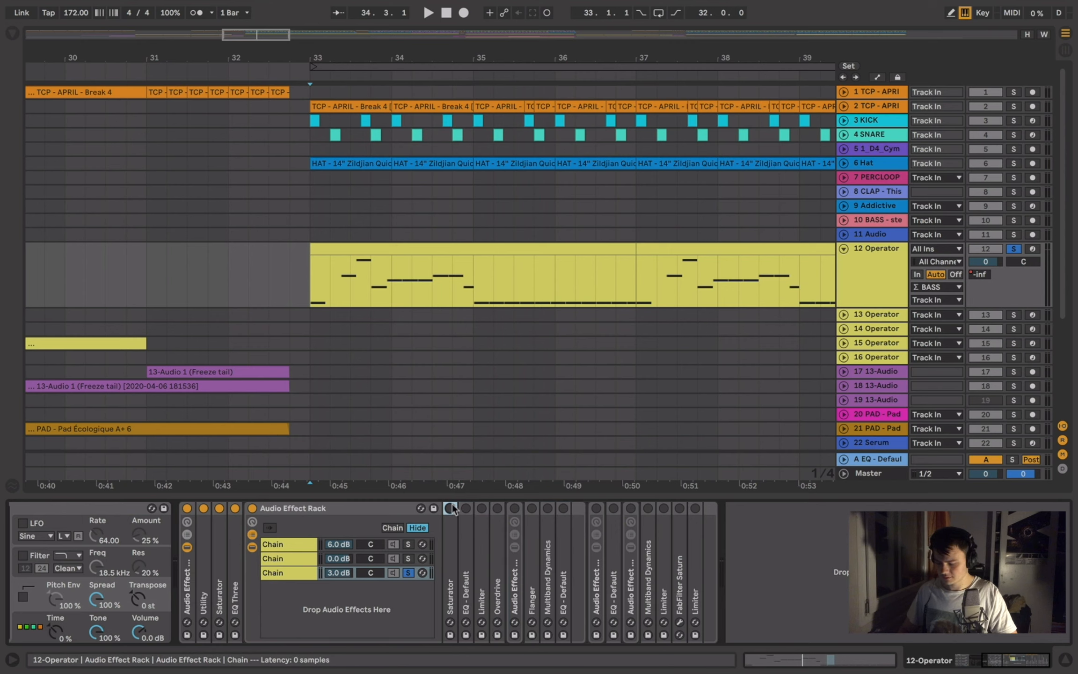
pyautogui.click(450, 510)
pyautogui.press('space')
pyautogui.doubleClick(451, 517)
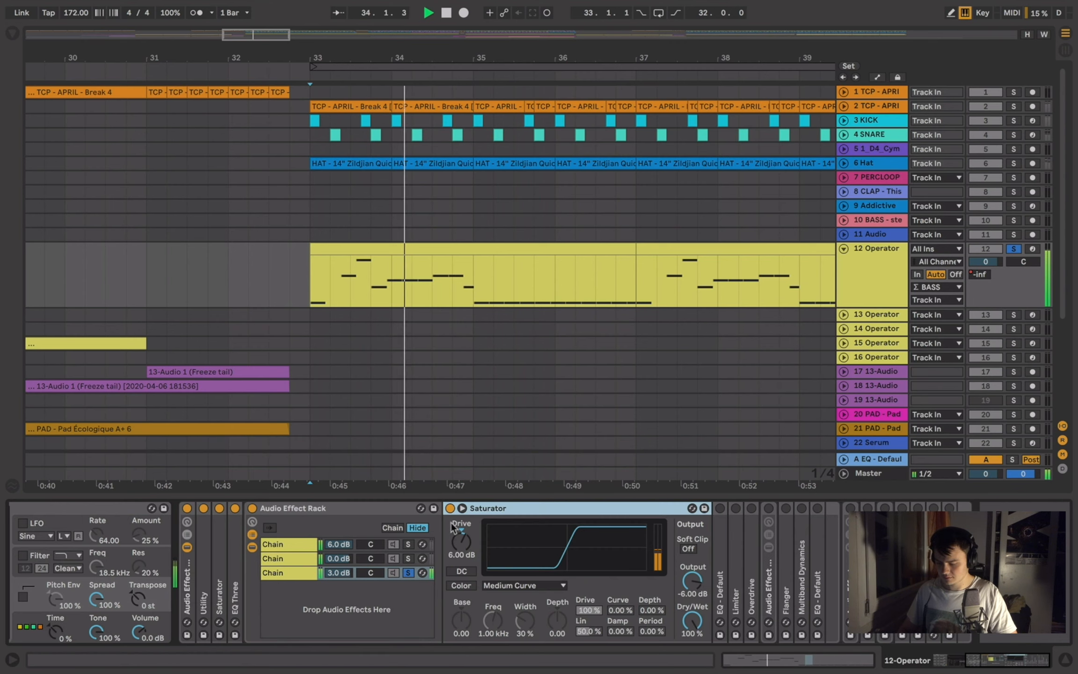
pyautogui.press('space')
pyautogui.doubleClick(480, 510)
# - Turn on the EQ - Default after the third chain's Saturator, audition the bass, and collapse the device
pyautogui.doubleClick(465, 524)
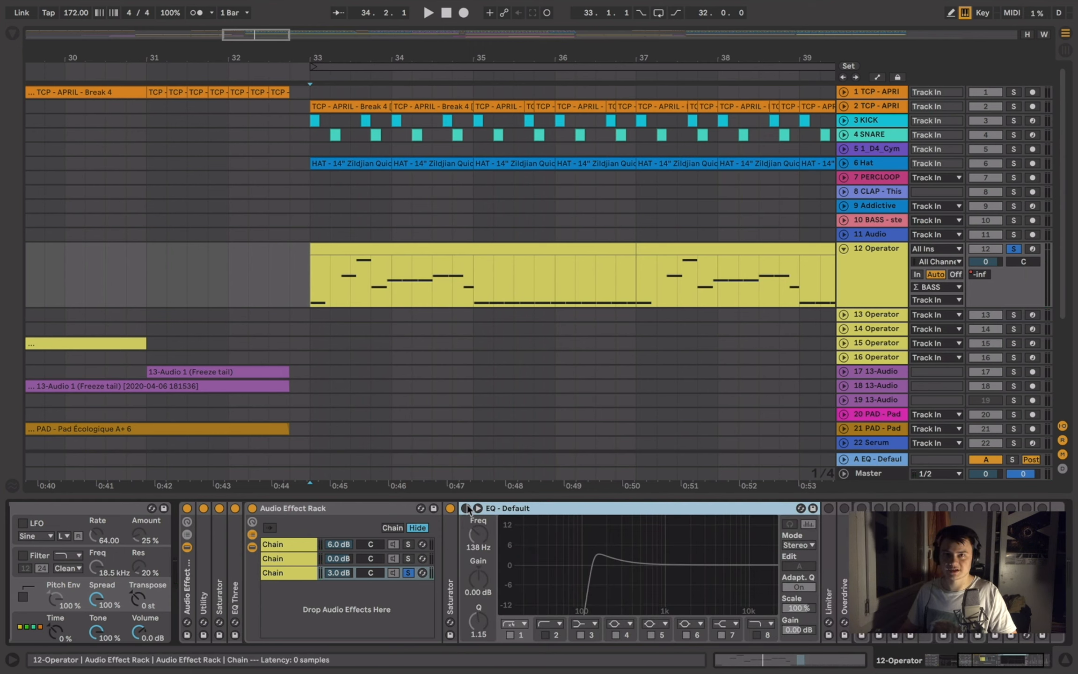
pyautogui.click(466, 508)
pyautogui.press('space')
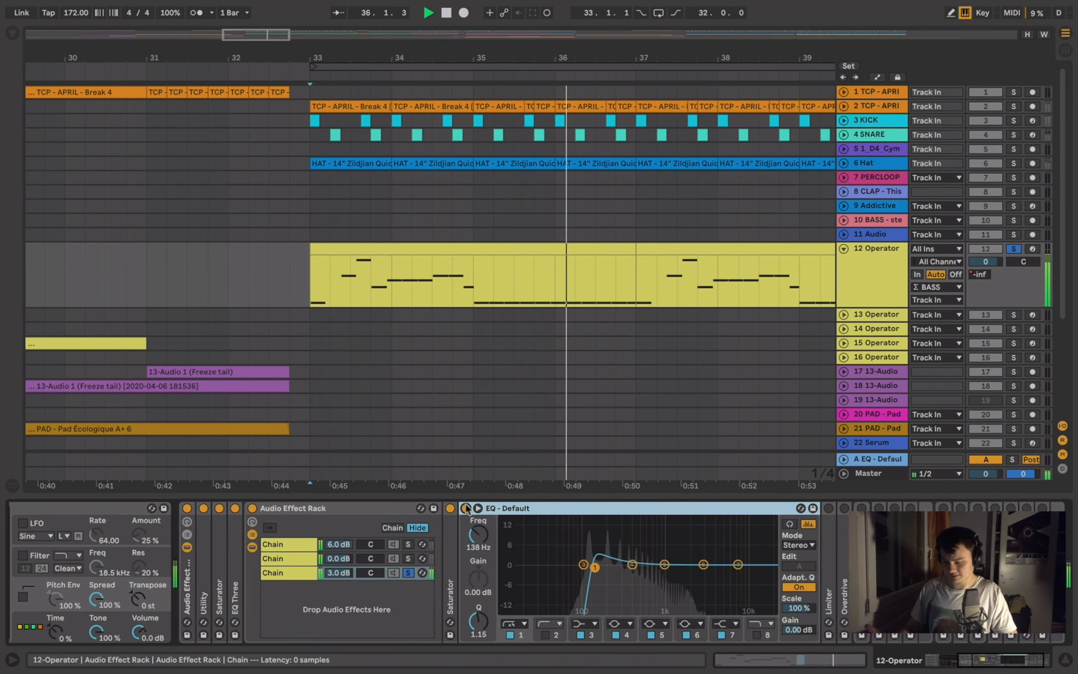
pyautogui.doubleClick(500, 506)
pyautogui.press('space')
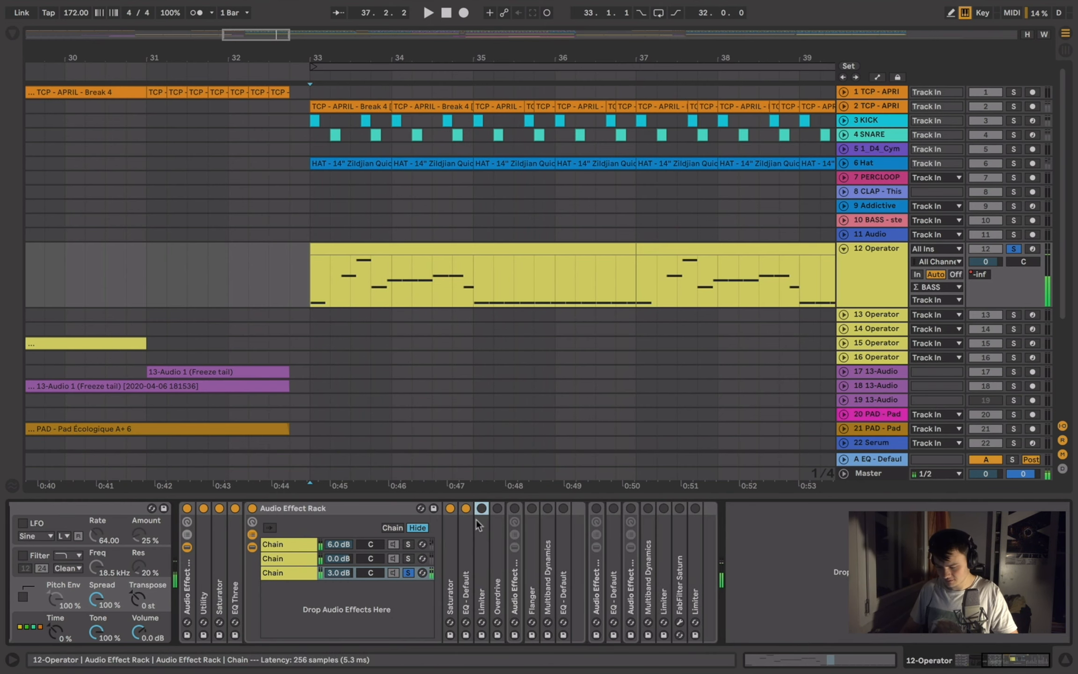
# - Expand and turn on the third chain's Limiter and Overdrive
pyautogui.doubleClick(480, 515)
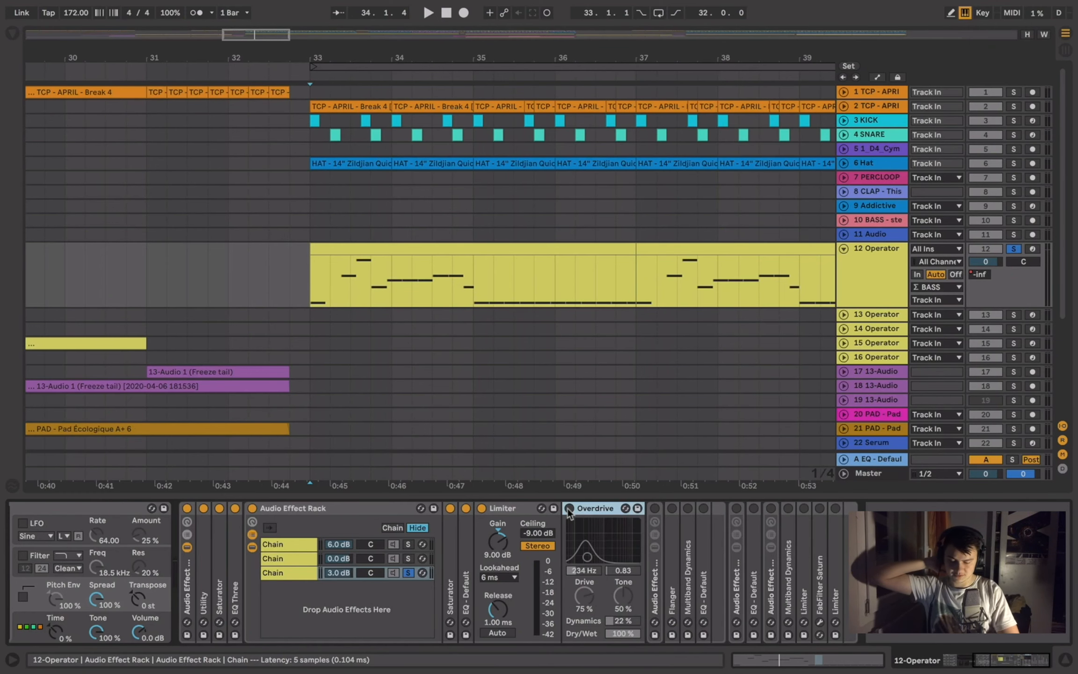
pyautogui.click(569, 509)
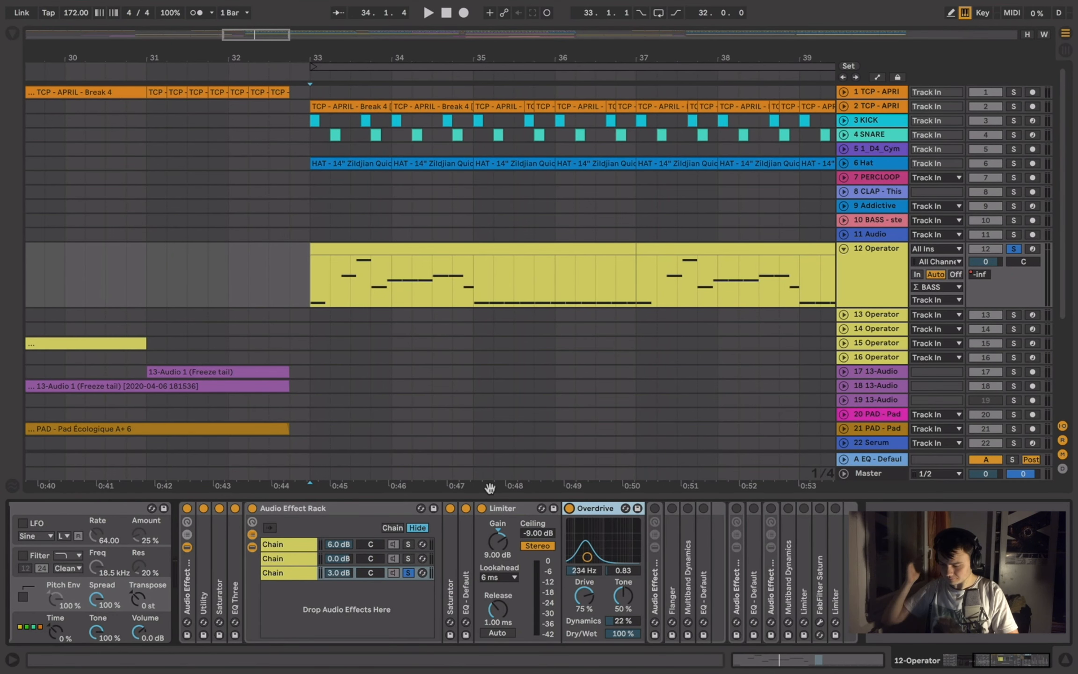
# - Collapse the third chain's Limiter, audition the bass through the Overdrive, and collapse the Overdrive
pyautogui.doubleClick(500, 503)
pyautogui.press('space')
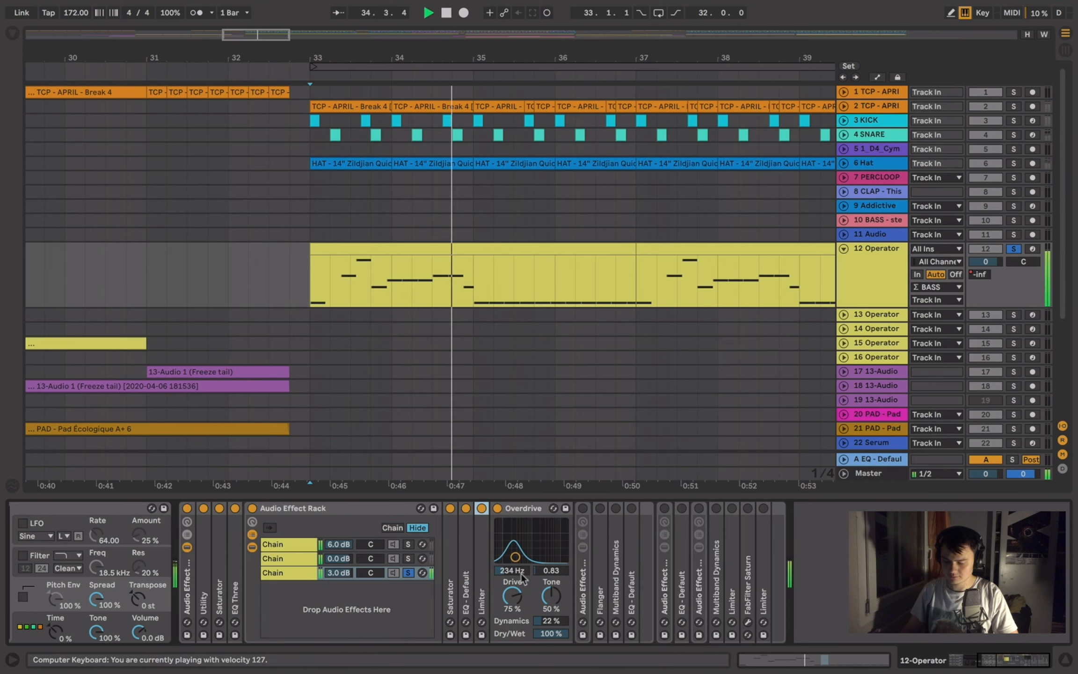
pyautogui.press('space')
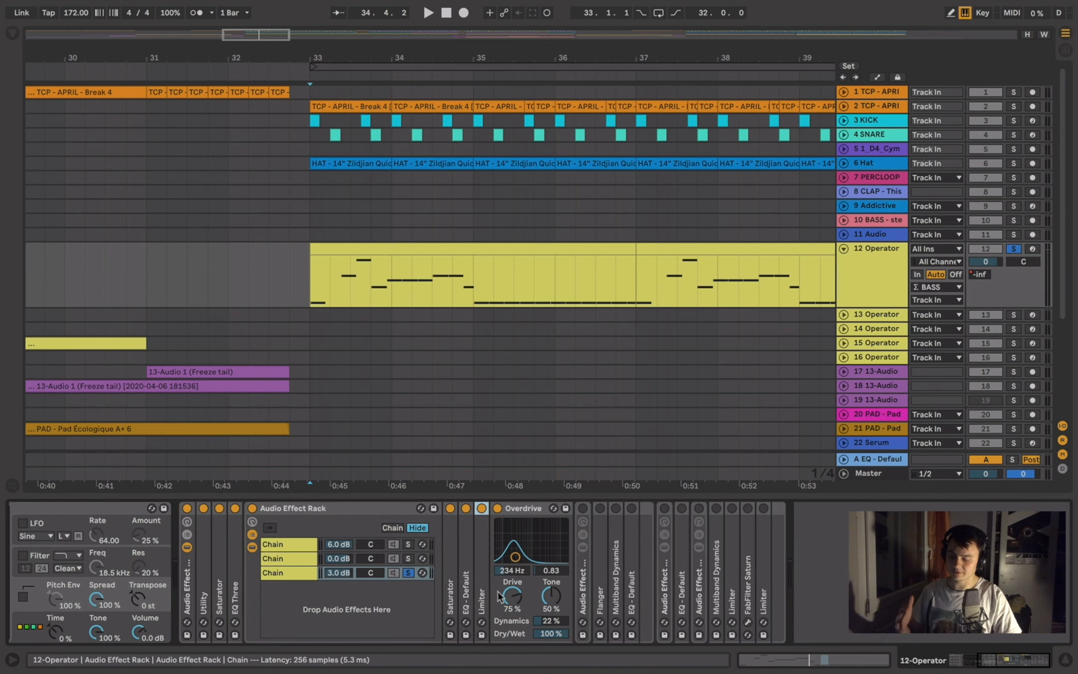
pyautogui.doubleClick(523, 511)
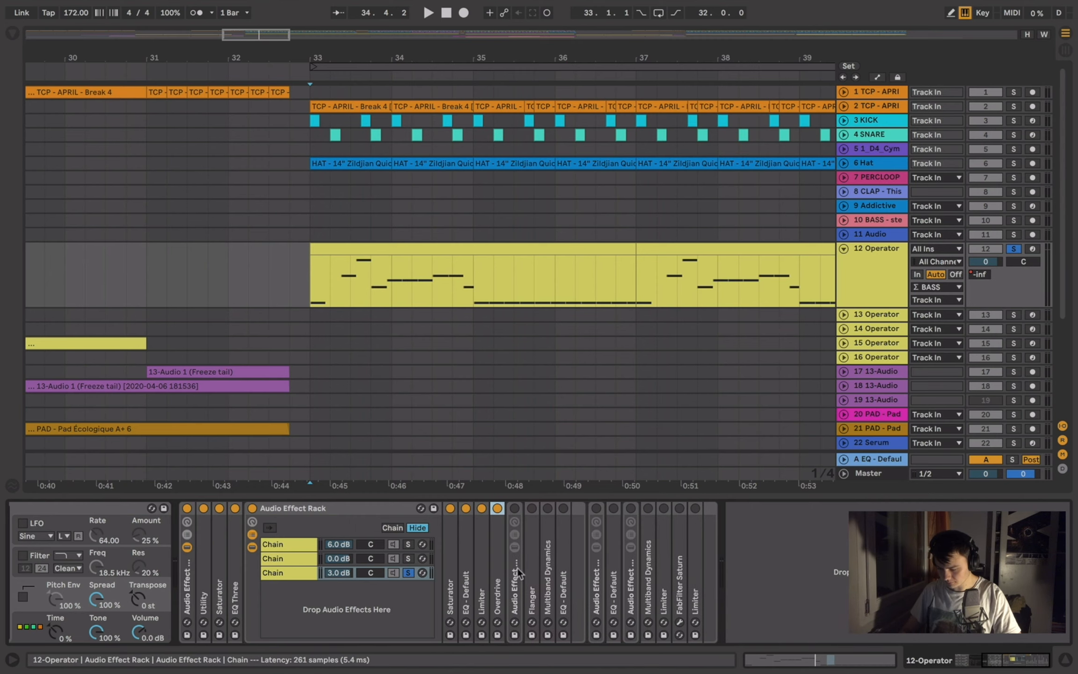
# - Expand the nested Audio Effect Rack after the Overdrive, show its first chain, and collapse the devices from EQ - Default to Vocoder
pyautogui.doubleClick(516, 588)
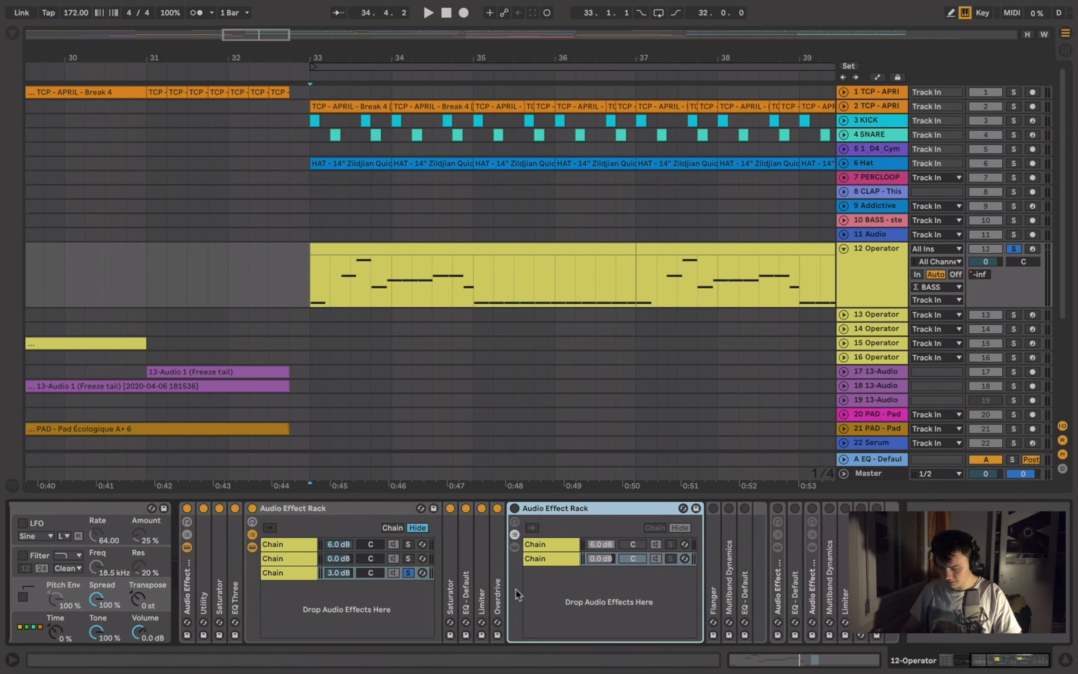
pyautogui.click(544, 545)
pyautogui.doubleClick(761, 509)
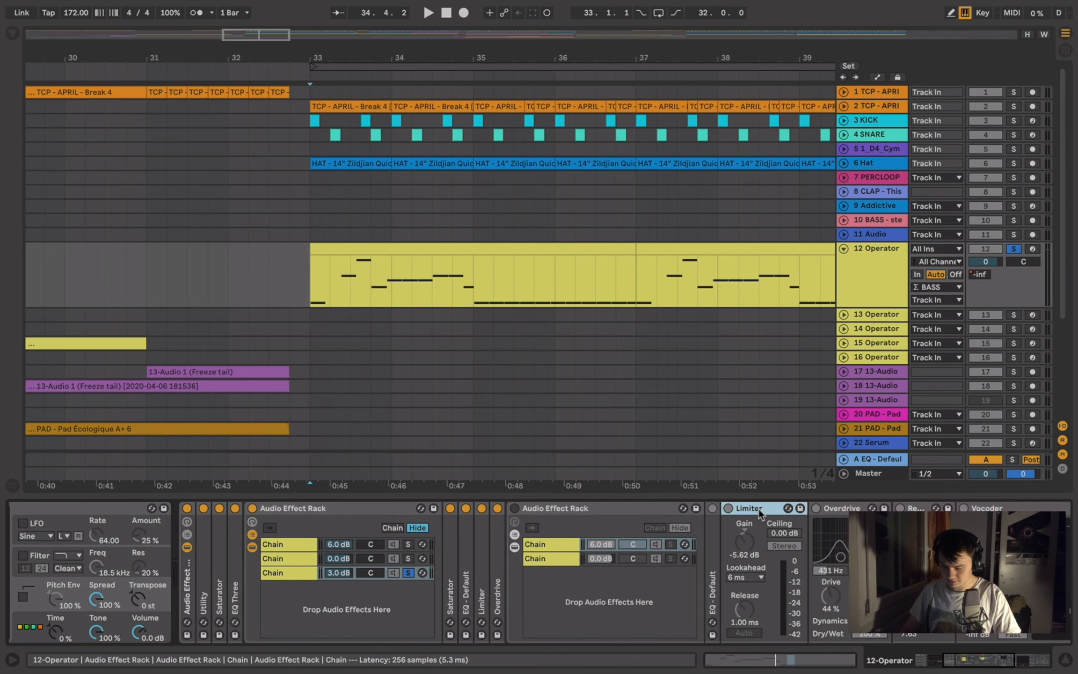
pyautogui.doubleClick(759, 509)
pyautogui.doubleClick(773, 508)
pyautogui.doubleClick(776, 509)
pyautogui.doubleClick(808, 510)
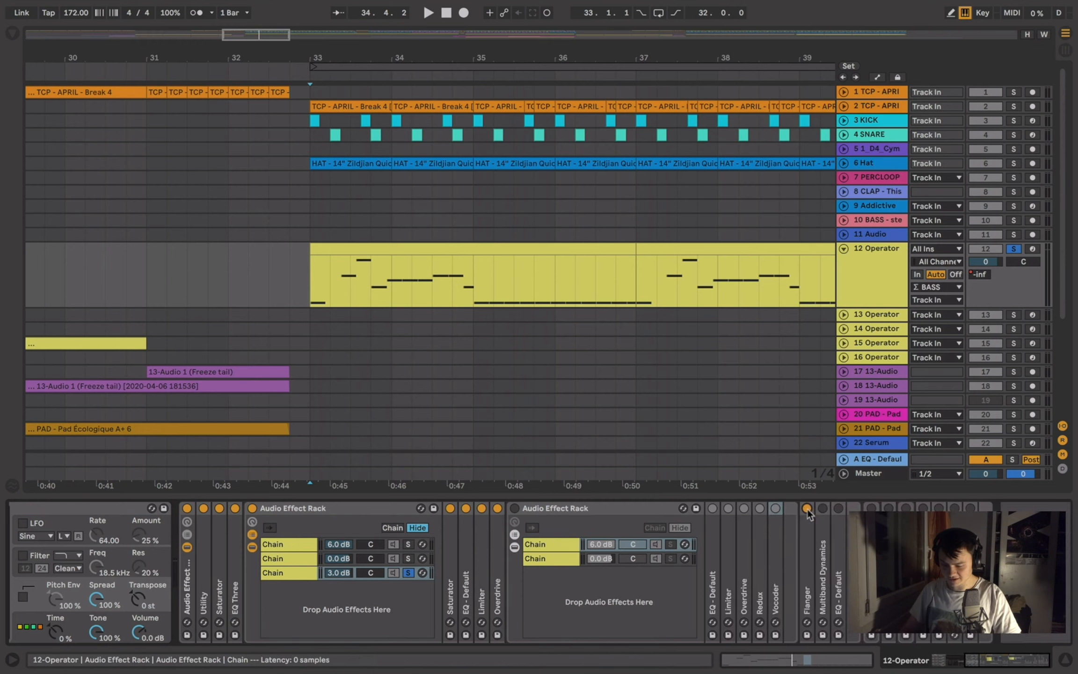
# - Turn on the nested Audio Effect Rack, solo its first chain, and audition the bass
pyautogui.click(522, 509)
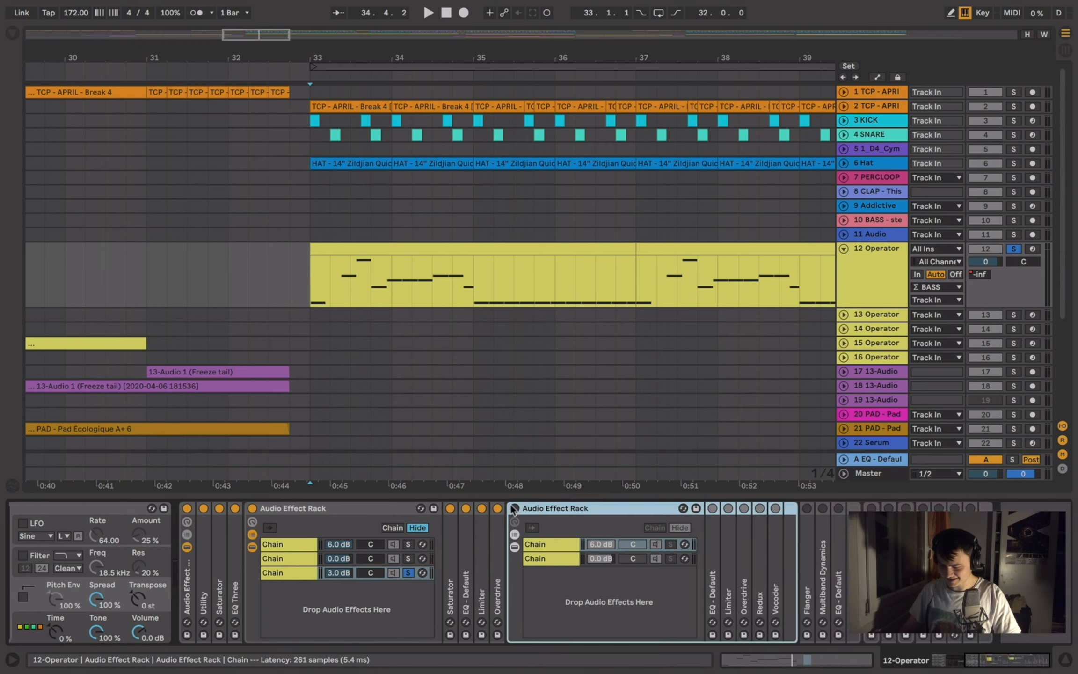
pyautogui.click(514, 509)
pyautogui.click(624, 547)
pyautogui.press('space')
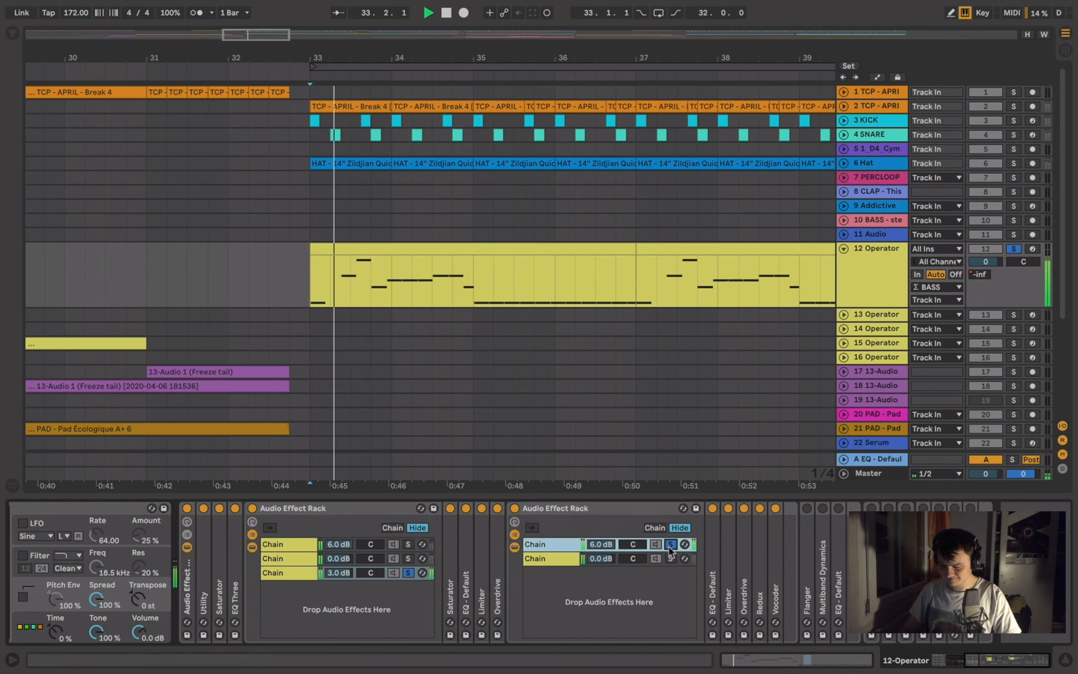
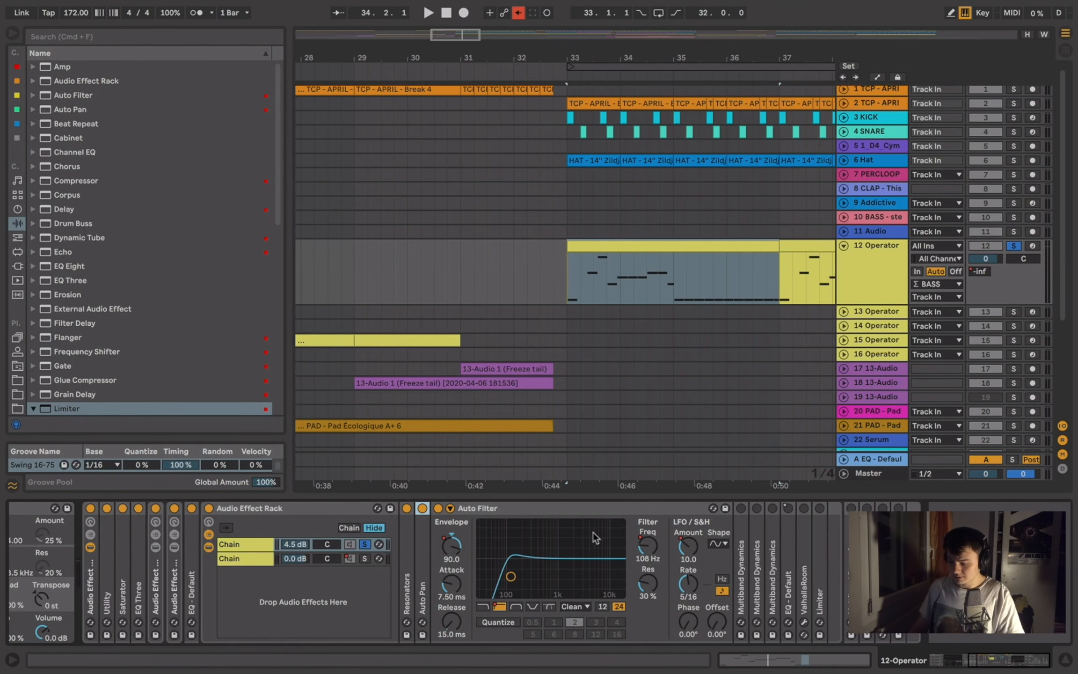
# - Collapse the Auto Filter, turn on the first Multiband Dynamics after it, audition the bass, and collapse the device
pyautogui.doubleClick(524, 512)
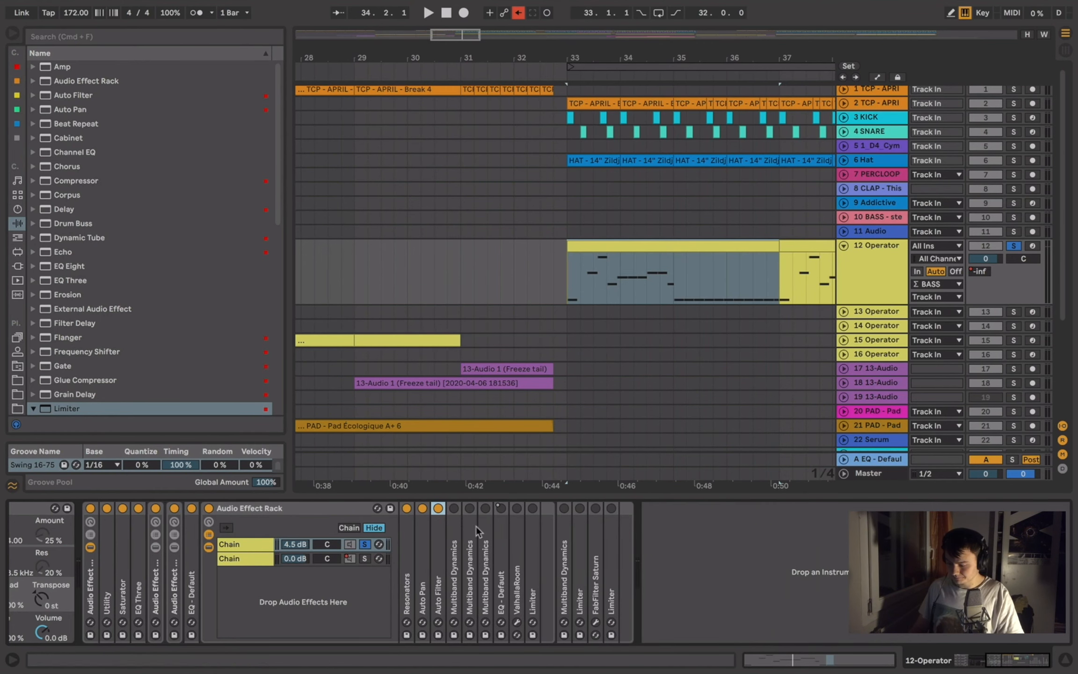
pyautogui.doubleClick(457, 520)
pyautogui.press('space')
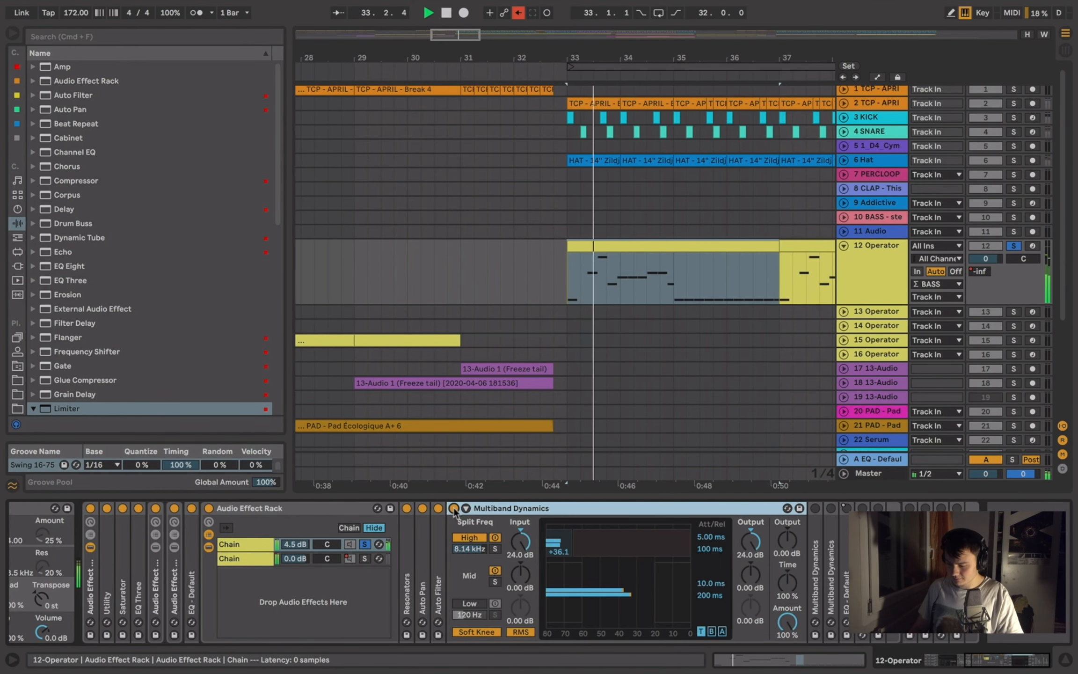
pyautogui.press('space')
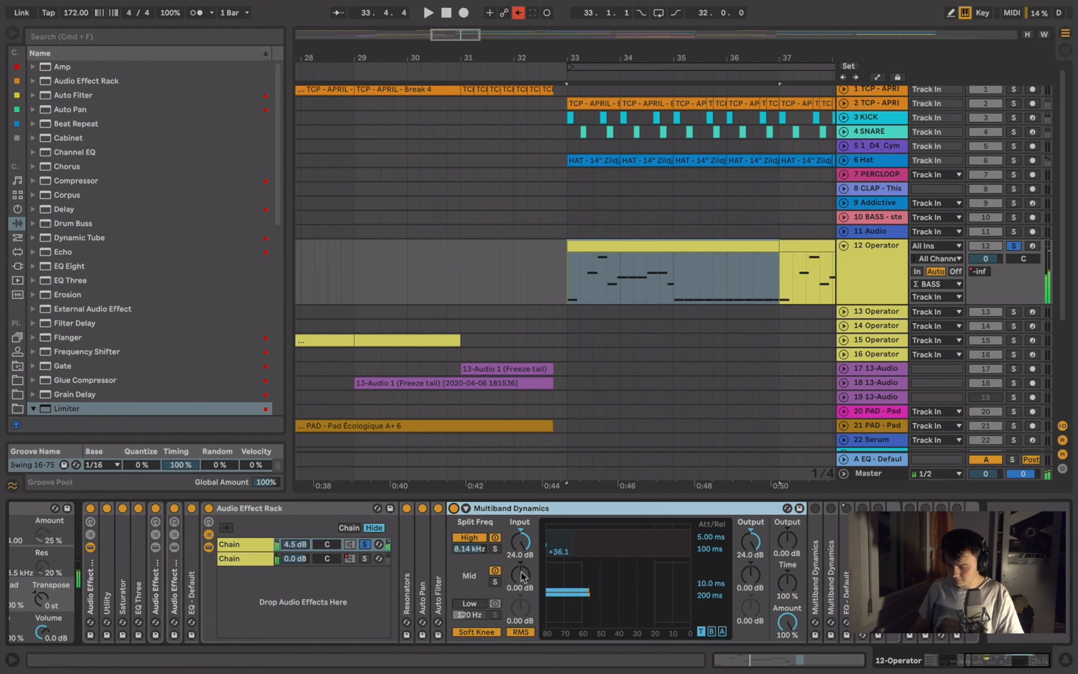
pyautogui.doubleClick(521, 509)
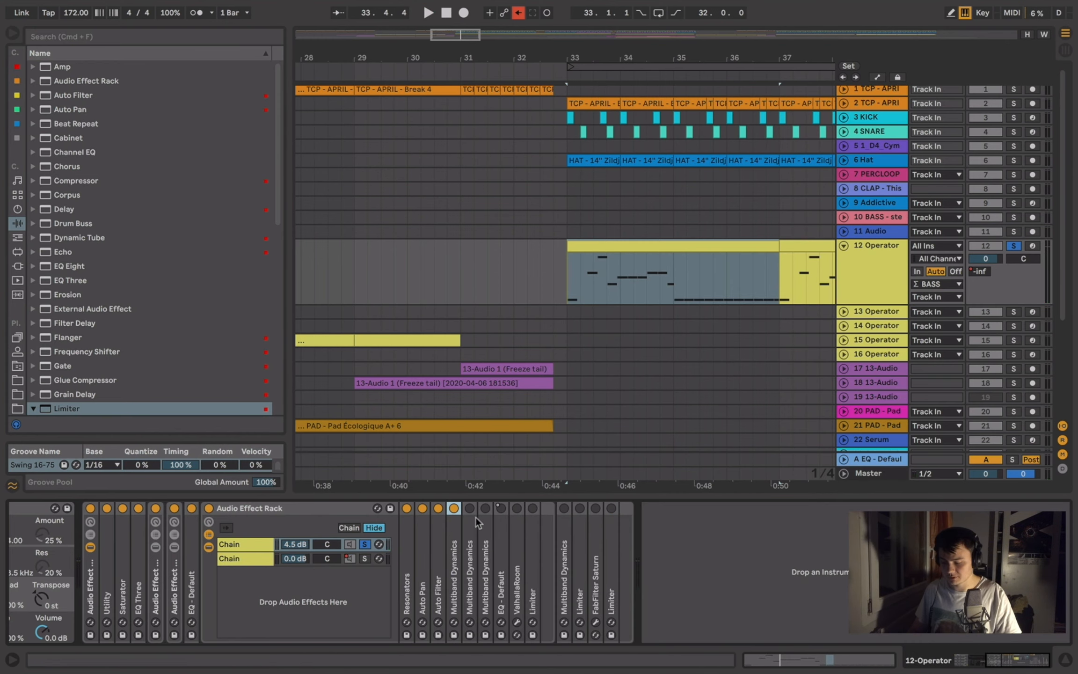
# - Reopen the first Multiband Dynamics, audition its High band in solo, unsolo it, and collapse the device
pyautogui.doubleClick(454, 529)
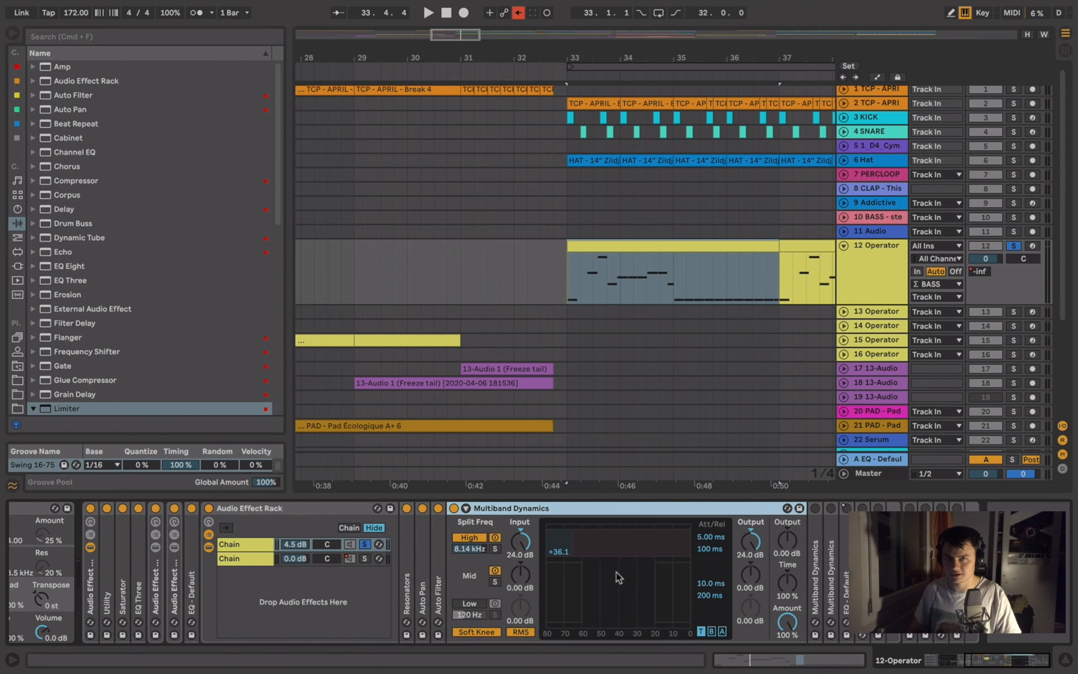
pyautogui.click(464, 546)
pyautogui.click(497, 549)
pyautogui.press('space')
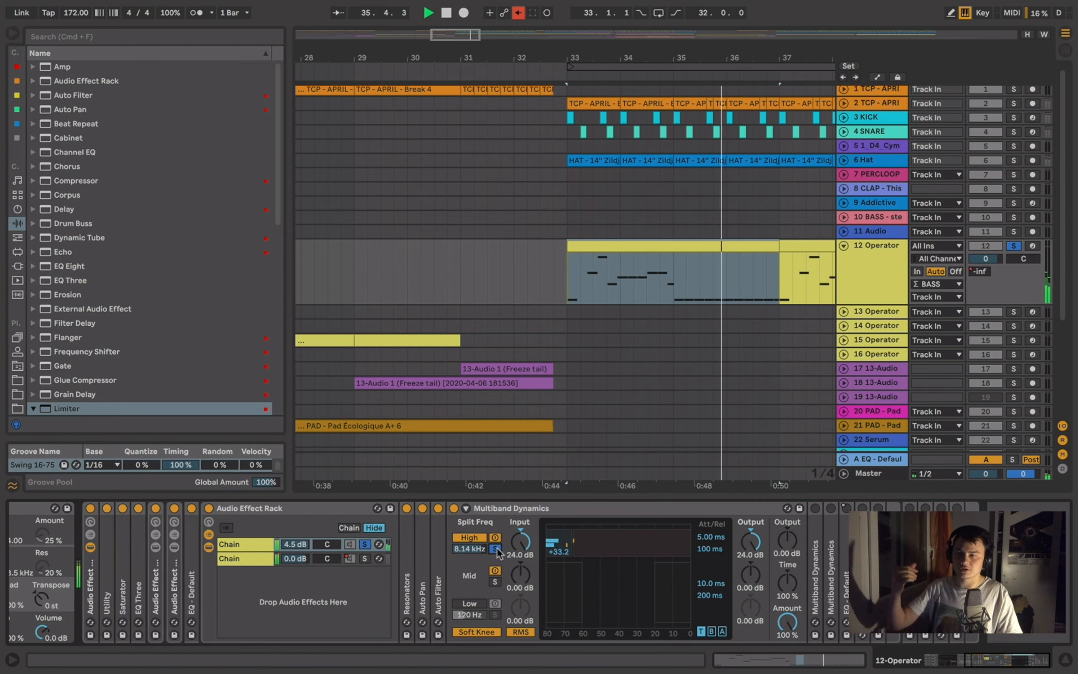
pyautogui.click(497, 549)
pyautogui.press('space')
pyautogui.doubleClick(486, 510)
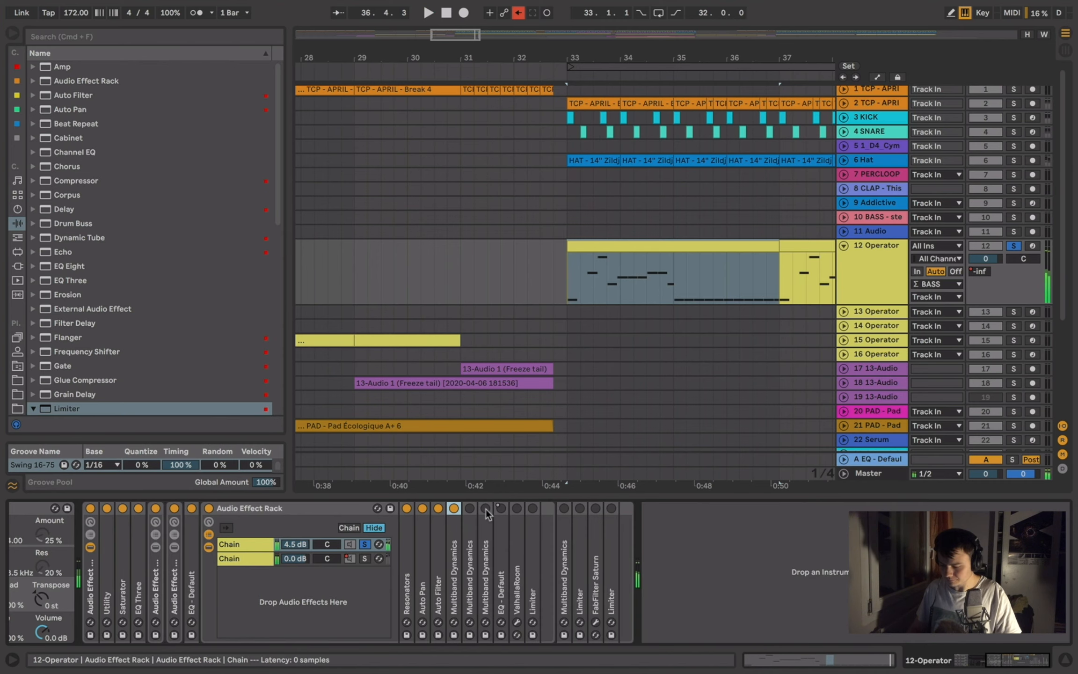
# - Expand and turn on the second Multiband Dynamics, audition the bass through it, and collapse the device
pyautogui.doubleClick(471, 541)
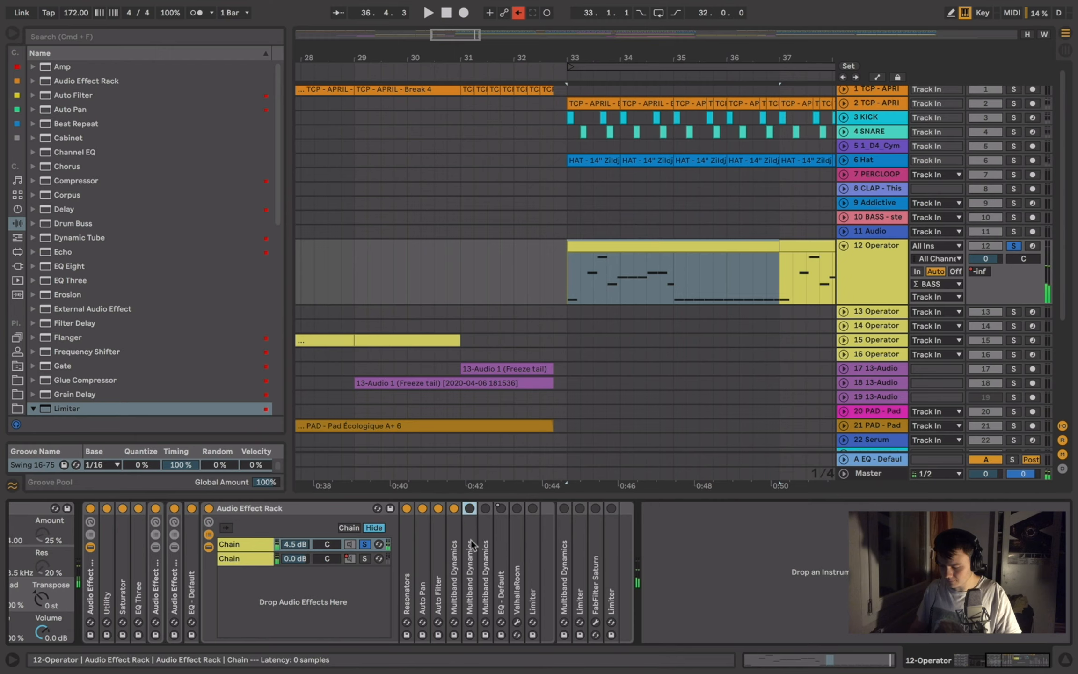
pyautogui.click(471, 509)
pyautogui.click(483, 509)
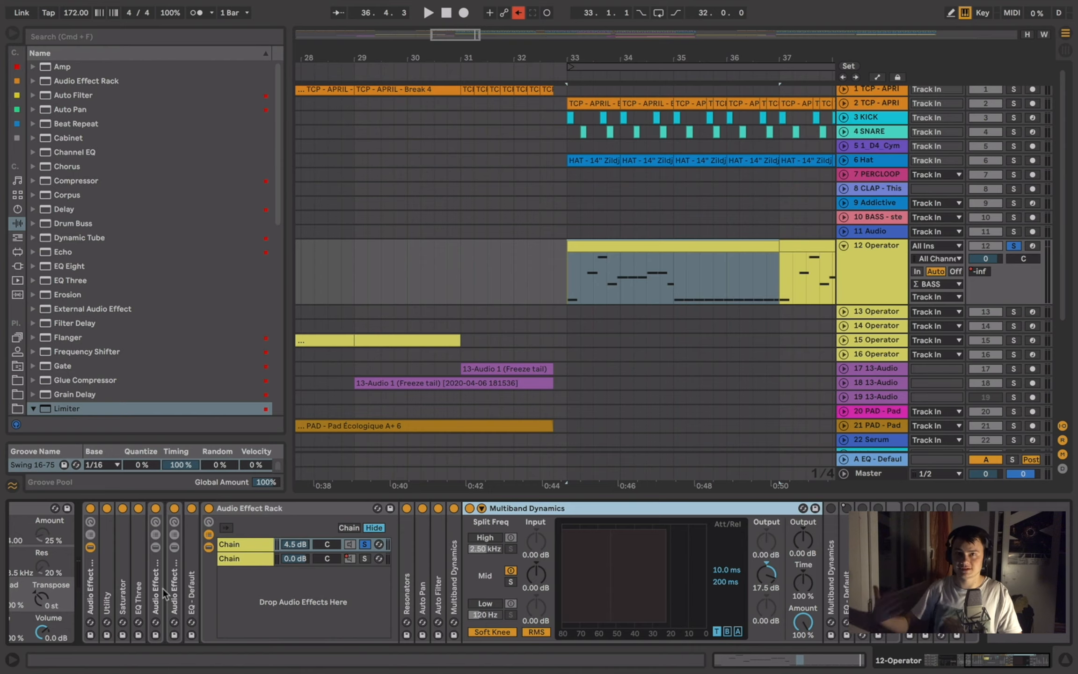
pyautogui.press('space')
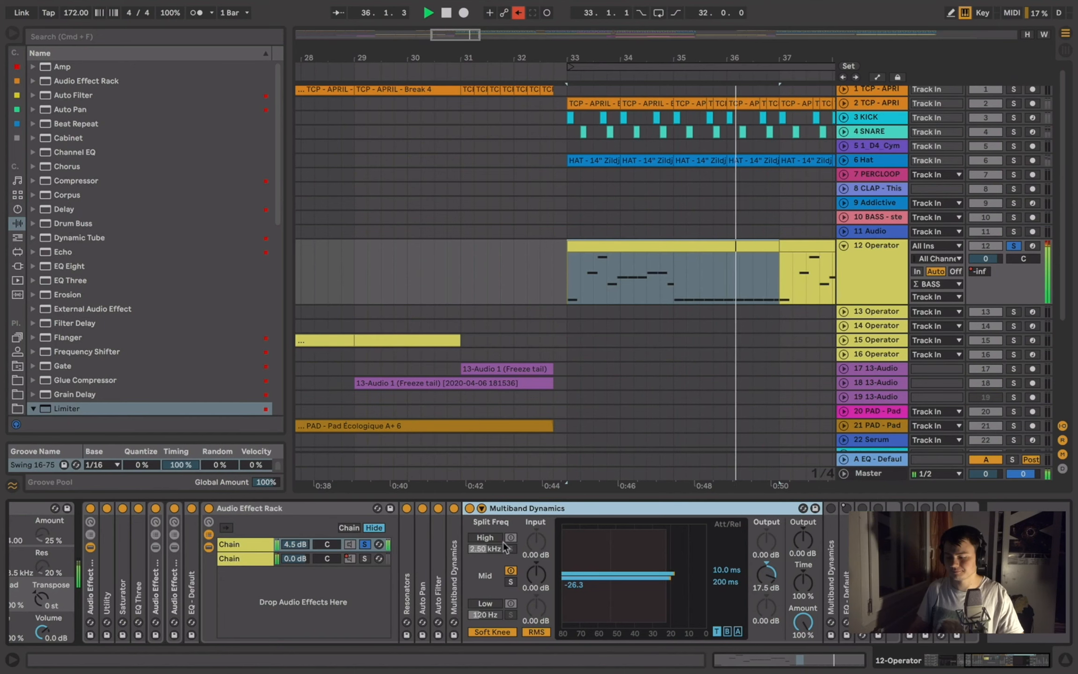
pyautogui.doubleClick(509, 510)
# - Turn on the third Multiband Dynamics, audition the bass with its Low band soloed, and collapse the device
pyautogui.doubleClick(486, 538)
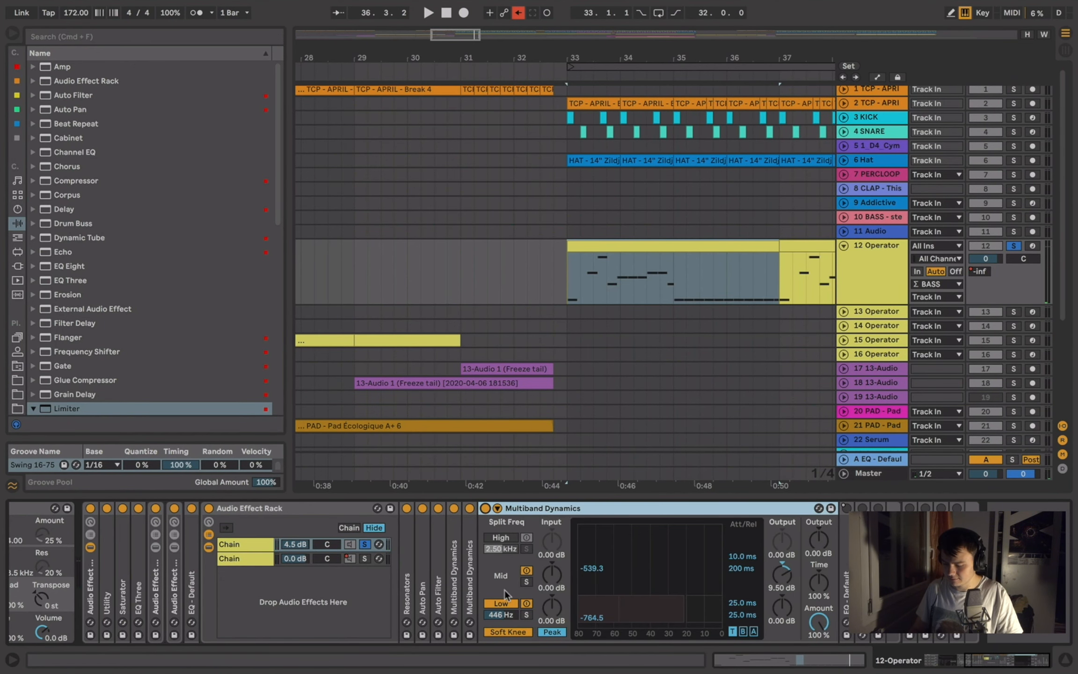
pyautogui.click(526, 616)
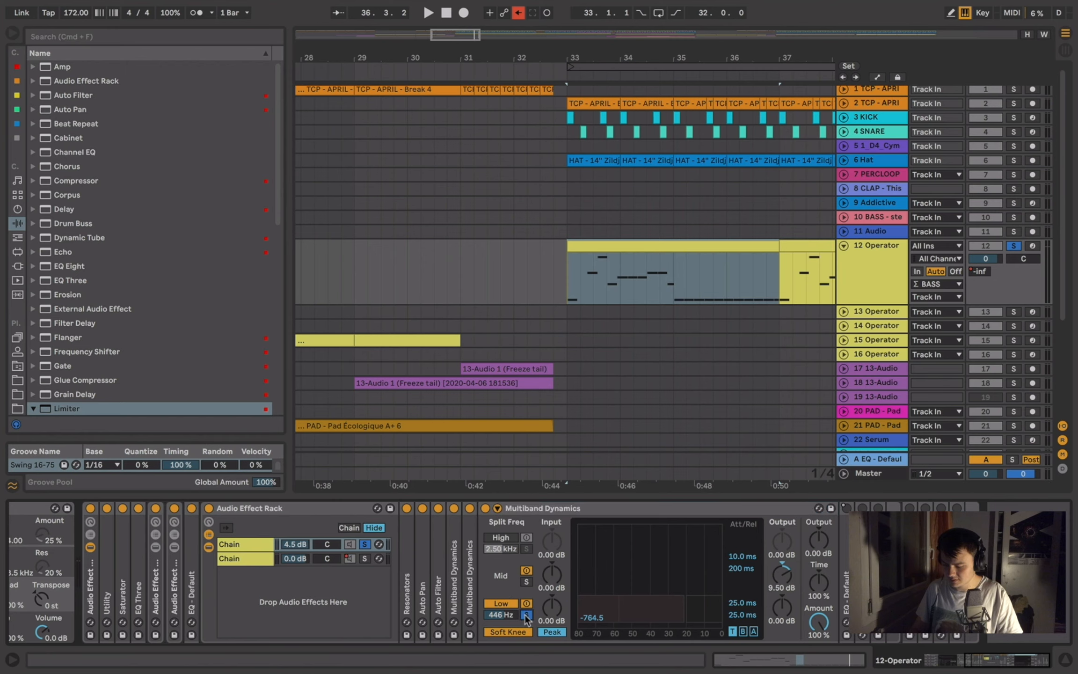
pyautogui.click(497, 508)
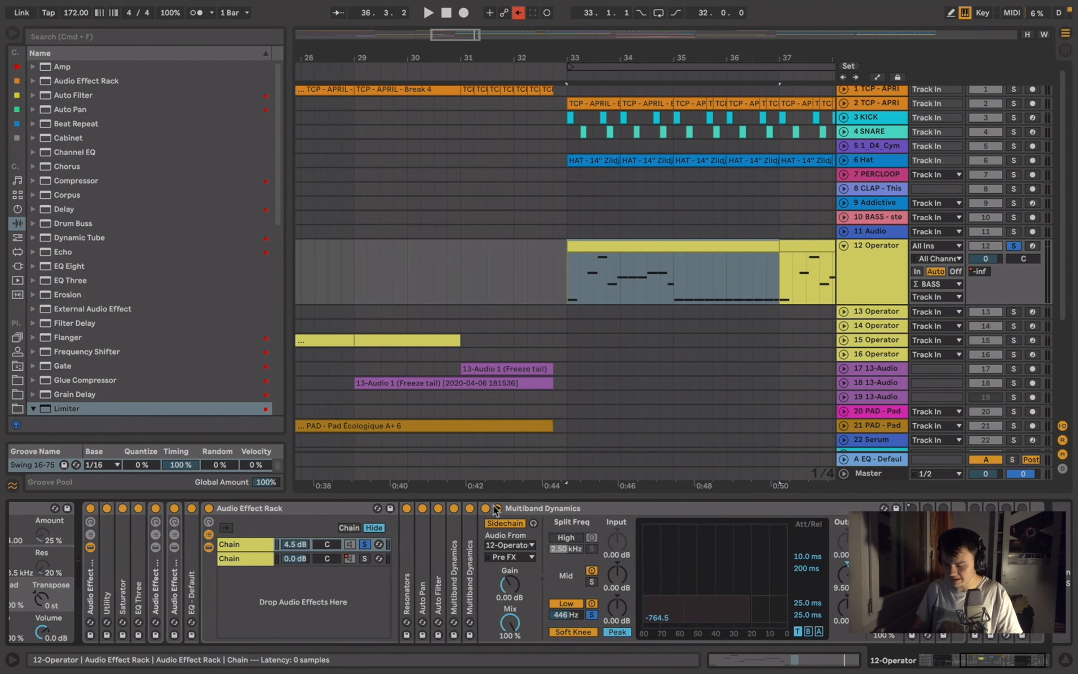
pyautogui.click(495, 508)
pyautogui.press('space')
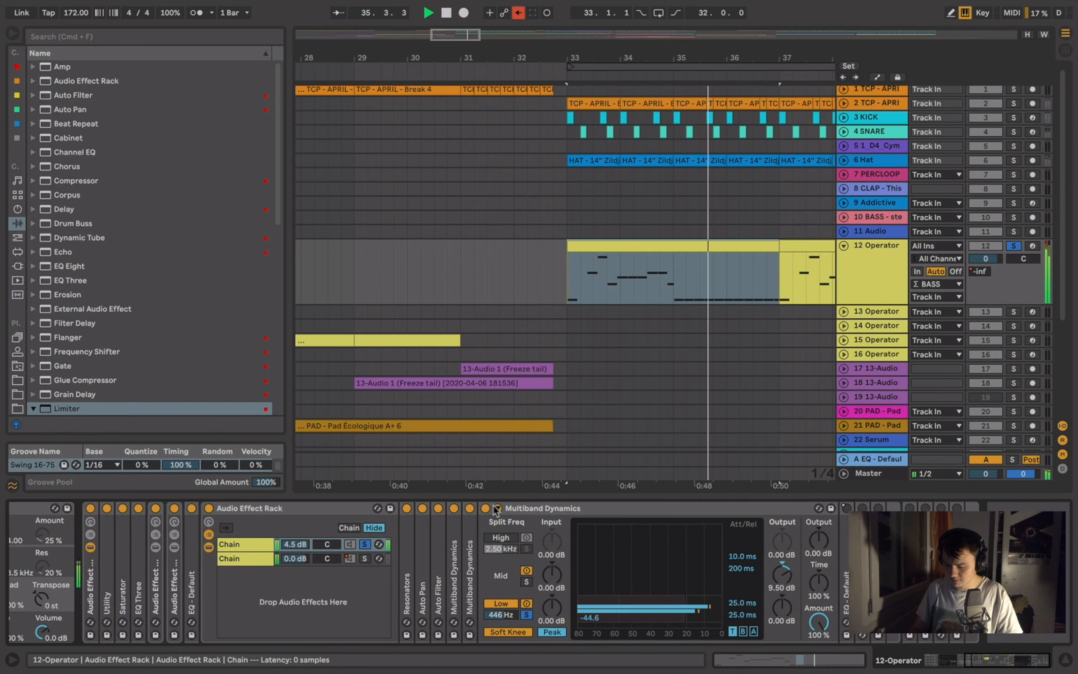
pyautogui.press('space')
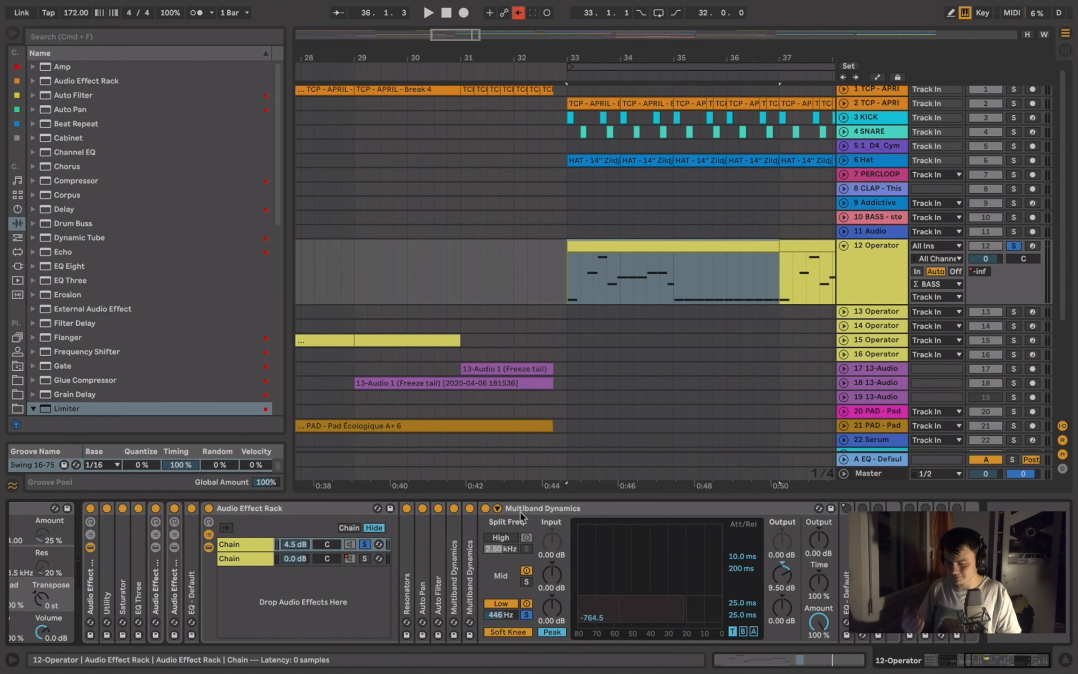
pyautogui.doubleClick(521, 512)
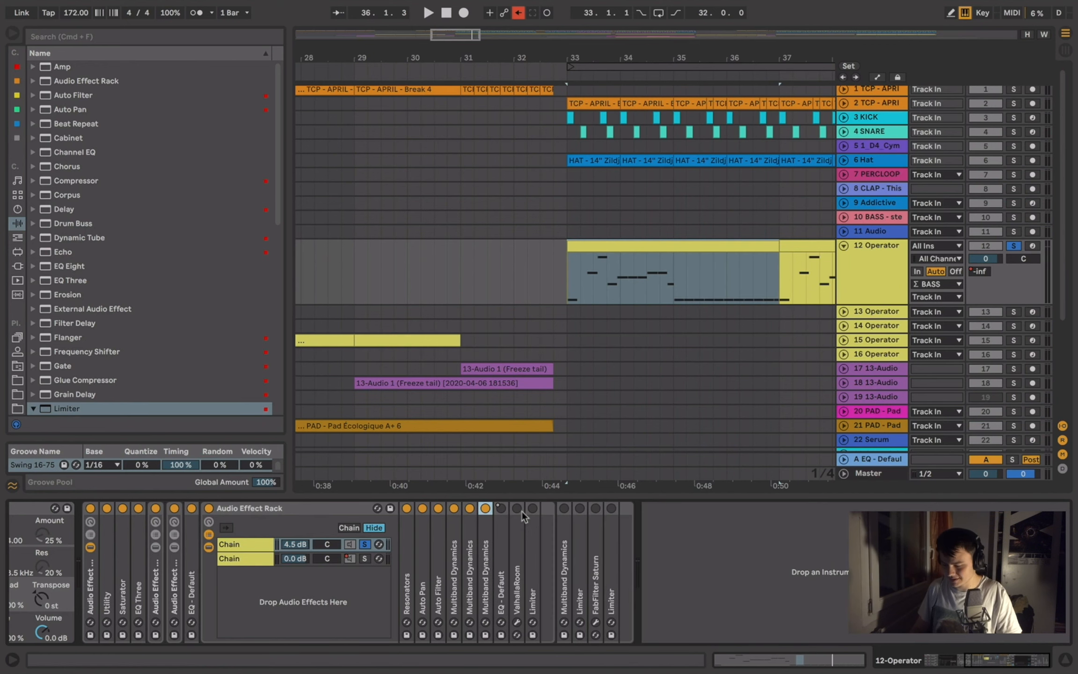
# - Reopen the third Multiband Dynamics, unsolo its Low band, audition the bass, and collapse the device
pyautogui.doubleClick(488, 556)
pyautogui.press('space')
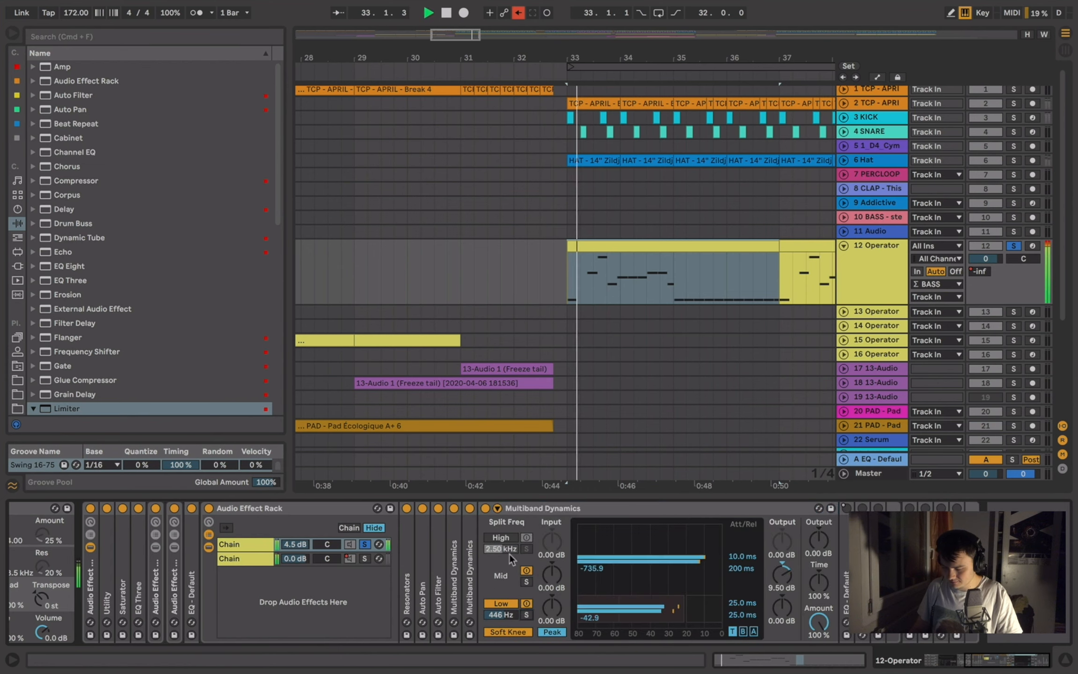
pyautogui.doubleClick(468, 547)
pyautogui.doubleClick(530, 506)
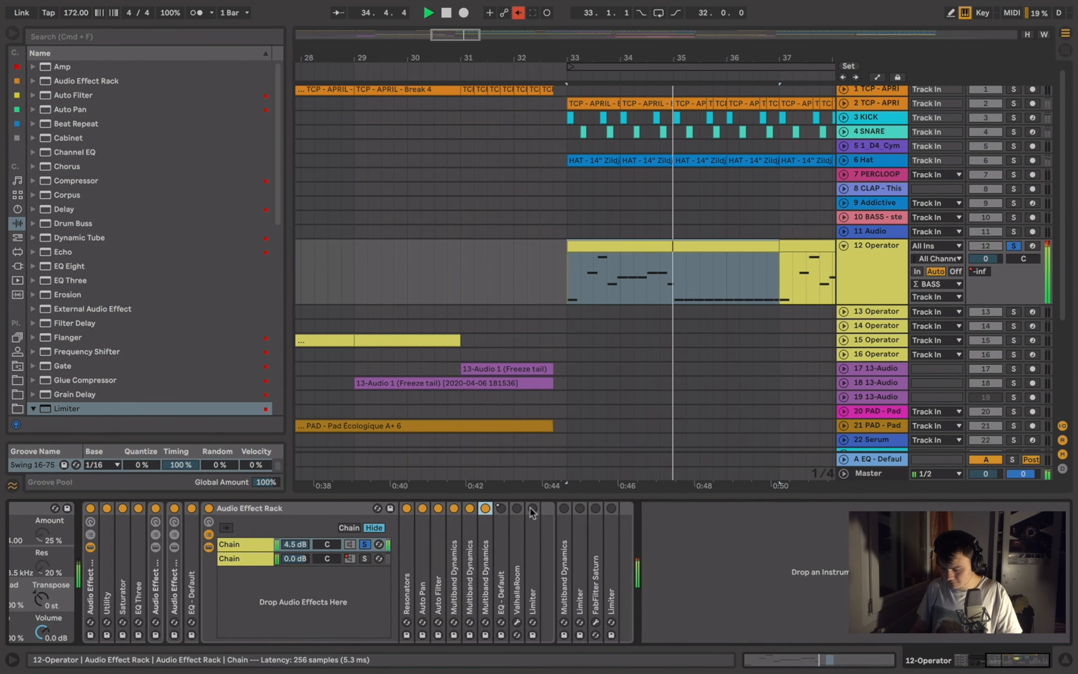
# - Re-enable the on/off automation of the EQ - Default after the Multiband Dynamics devices, audition the bass, and collapse the EQ
pyautogui.doubleClick(505, 537)
pyautogui.rightClick(499, 512)
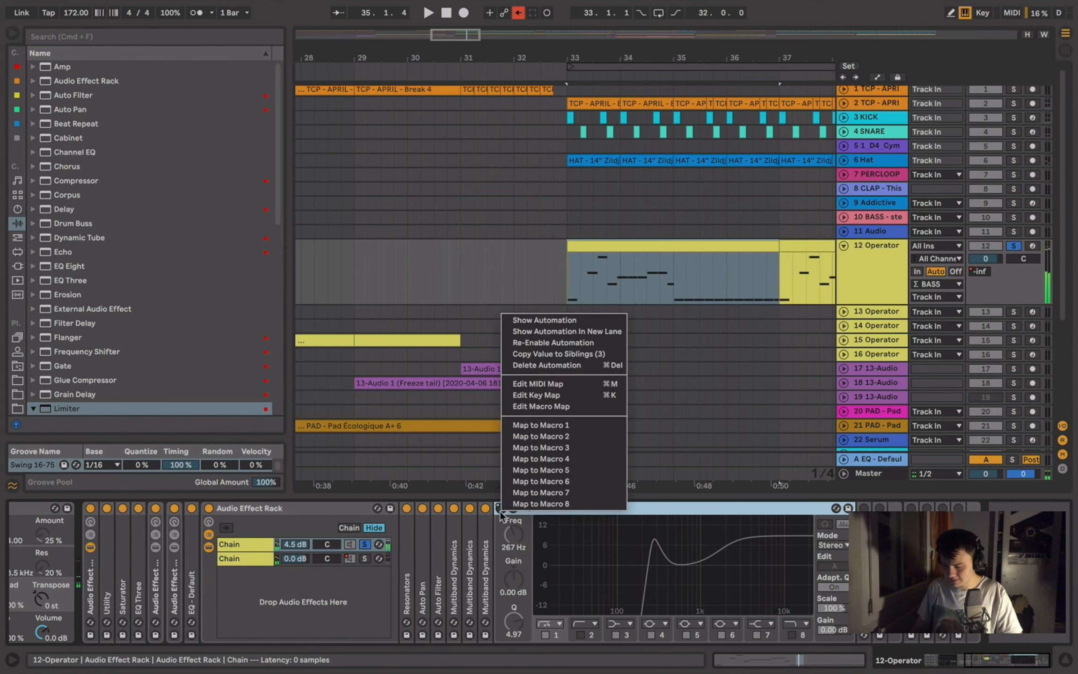
pyautogui.click(533, 342)
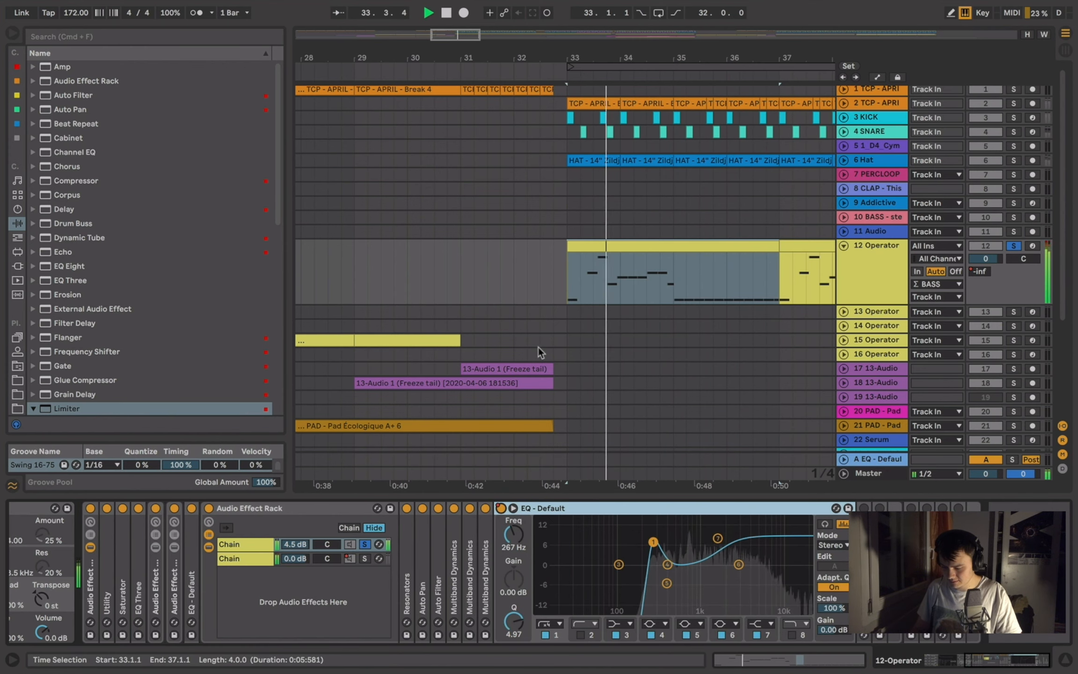
pyautogui.doubleClick(530, 511)
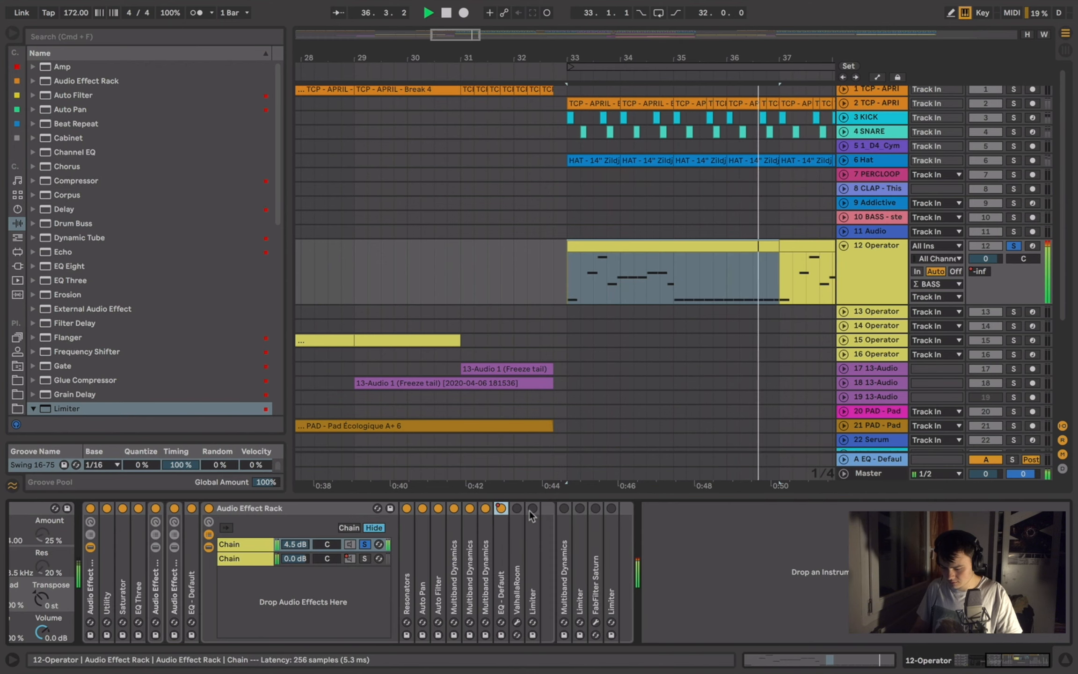
# - Expand the ValhallaRoom after the EQ - Default and turn it on
pyautogui.doubleClick(516, 538)
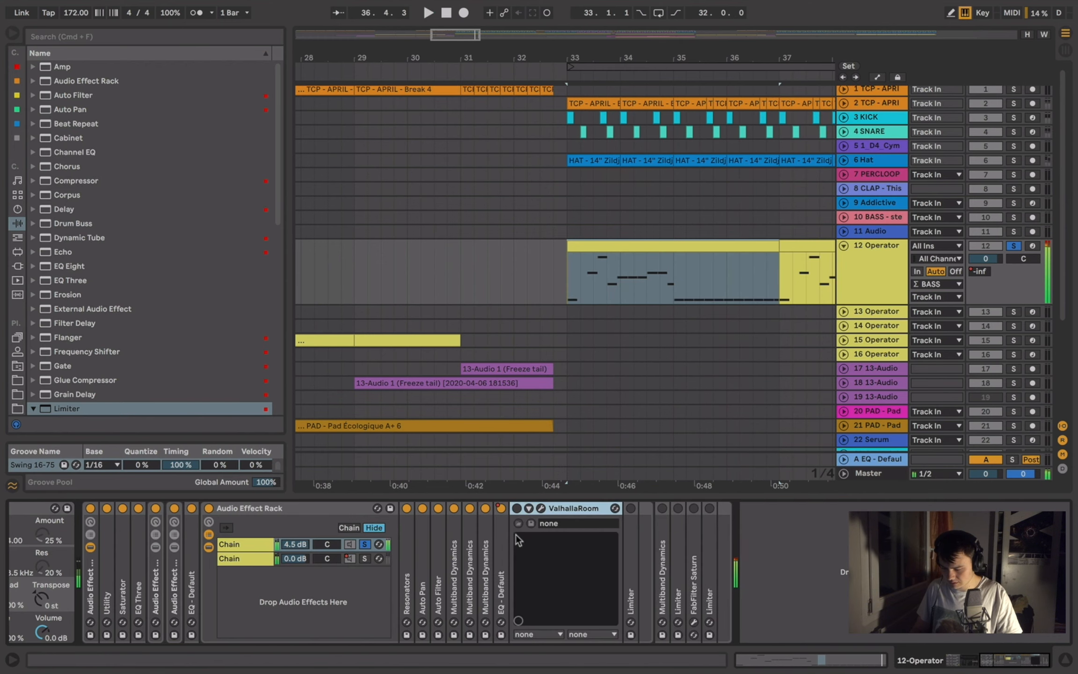
pyautogui.click(529, 508)
# - Play the Operator bass from position 48.3.1 and unfold ValhallaRoom's parameters
pyautogui.hscroll(8, 654, 236)
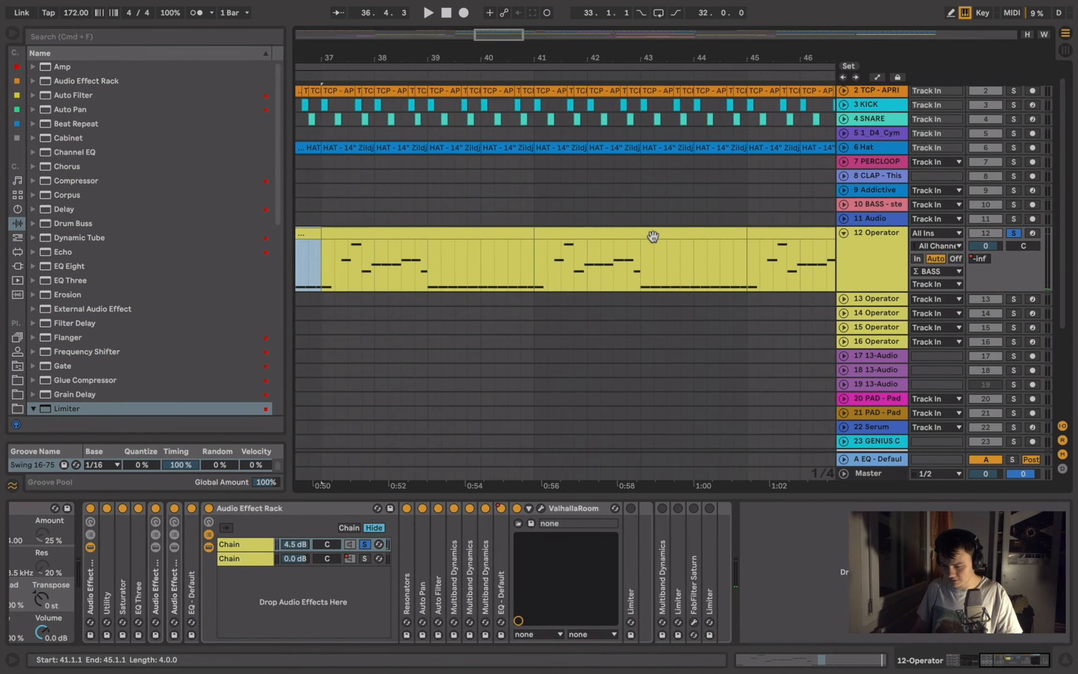
pyautogui.hscroll(5, 653, 237)
pyautogui.scroll(-5, 653, 236)
pyautogui.click(669, 274)
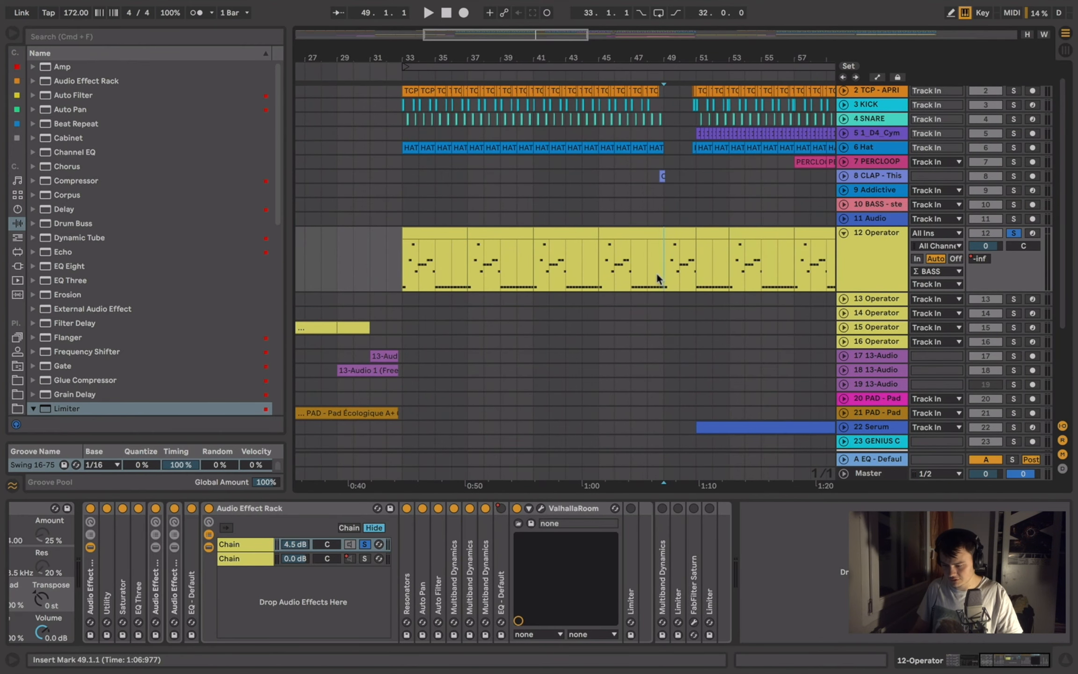
pyautogui.scroll(3, 657, 277)
pyautogui.click(654, 271)
pyautogui.press('space')
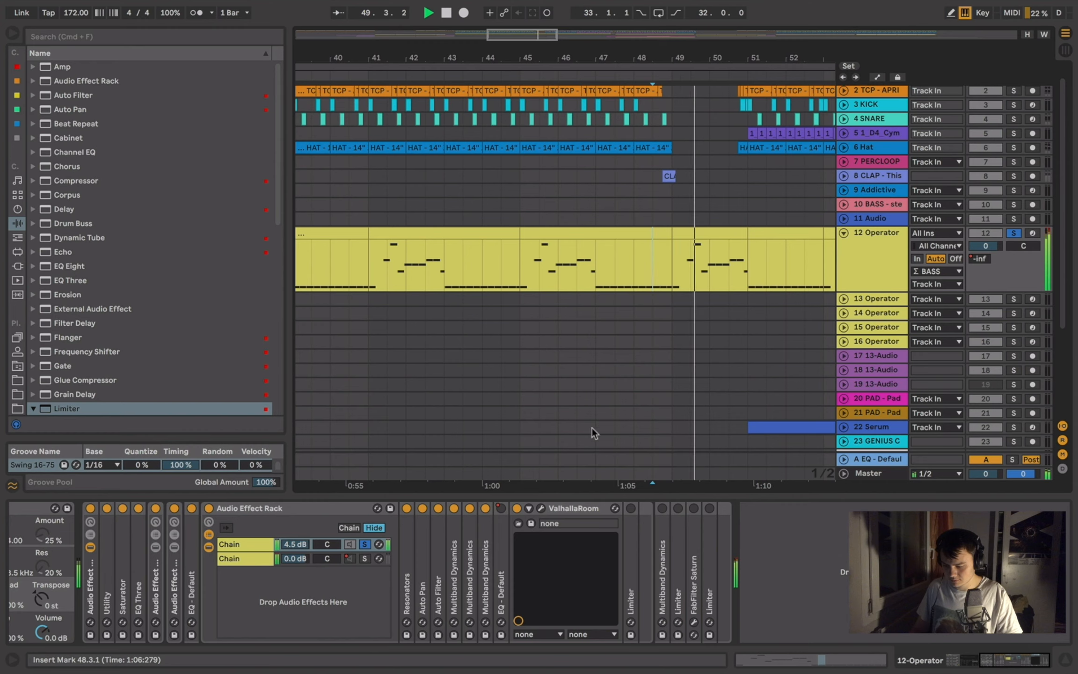
pyautogui.click(529, 509)
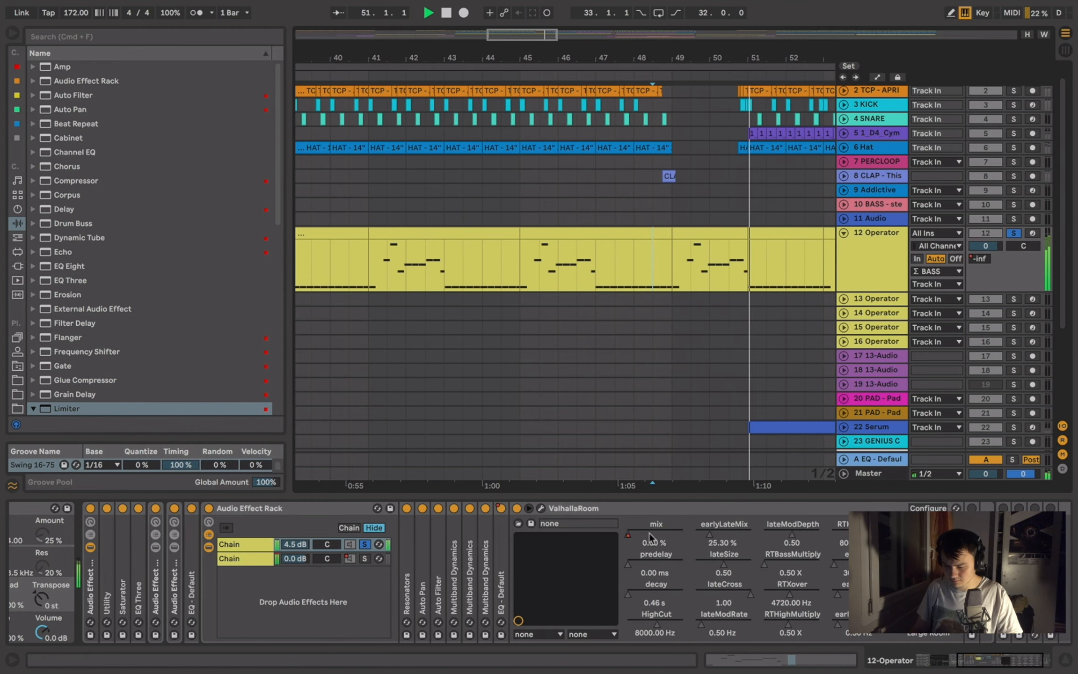
# - Turn on the Limiter after ValhallaRoom, audition the bass through it, and collapse both devices
pyautogui.doubleClick(557, 510)
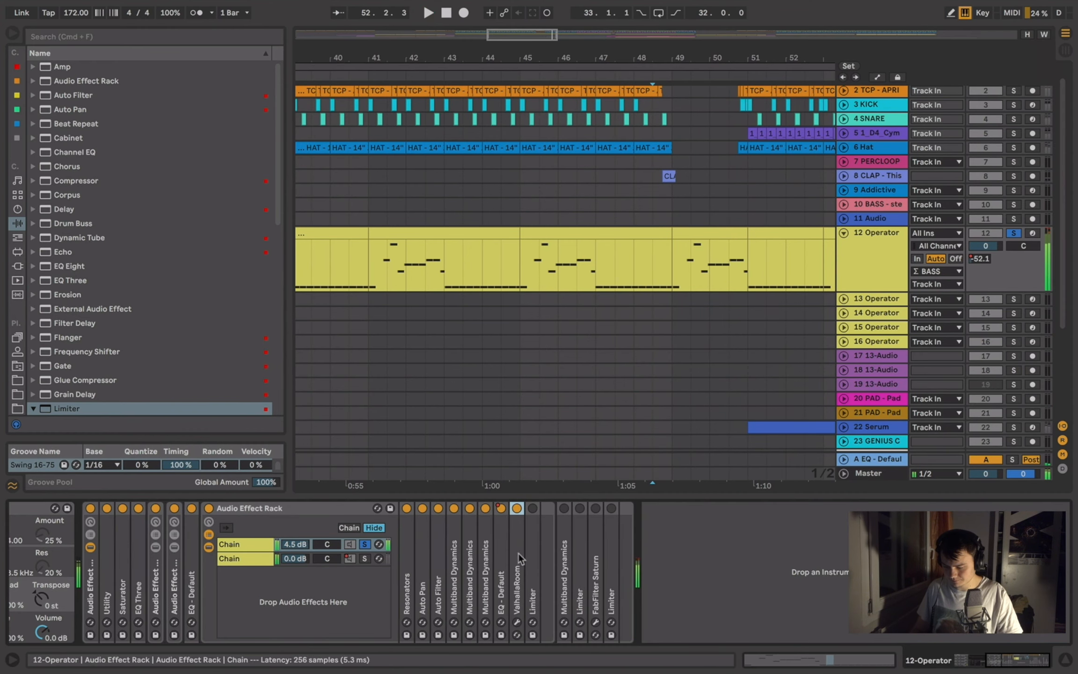
pyautogui.click(536, 512)
pyautogui.doubleClick(535, 512)
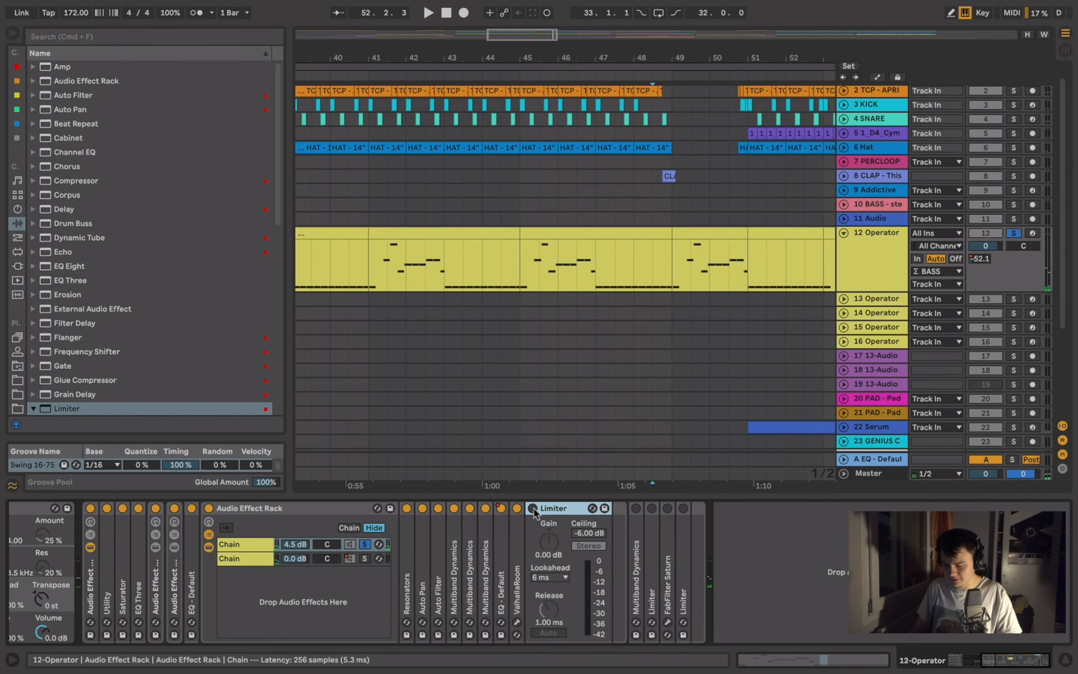
pyautogui.click(533, 508)
pyautogui.press('space')
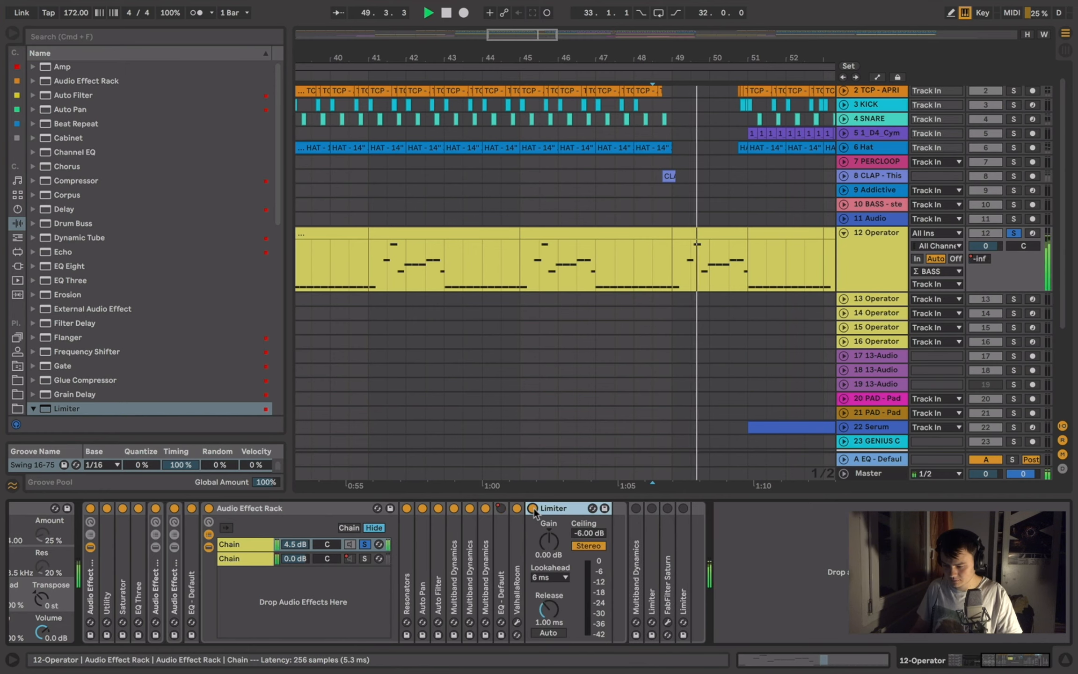
pyautogui.doubleClick(555, 504)
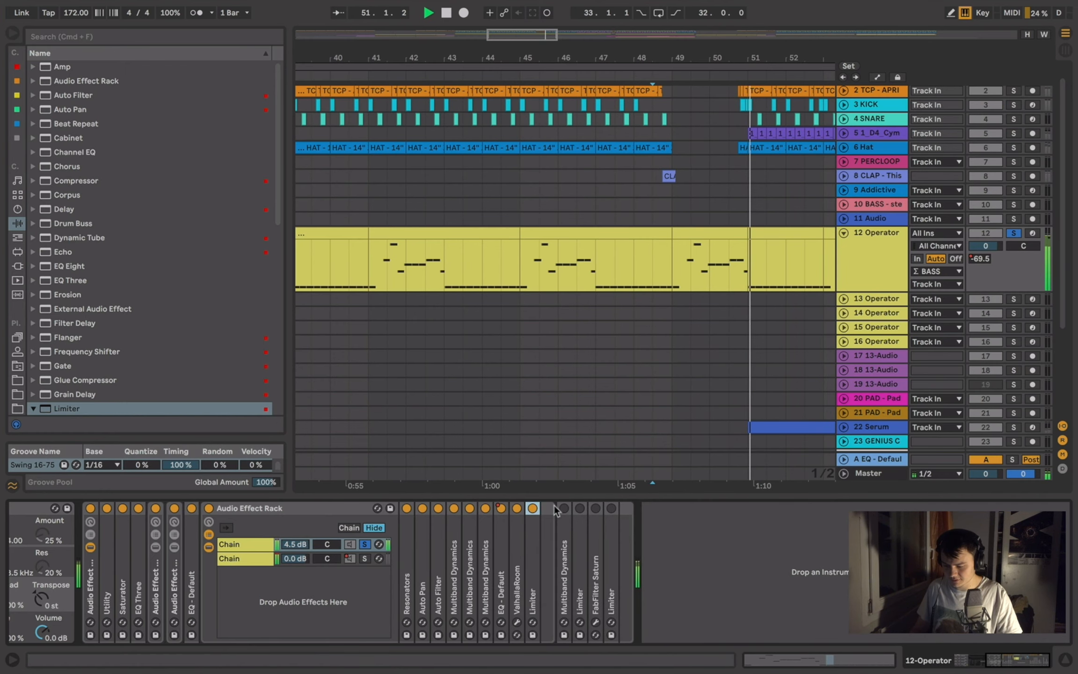
# - Expand and turn on the Multiband Dynamics after the nested rack, and audition the bass through it
pyautogui.doubleClick(562, 528)
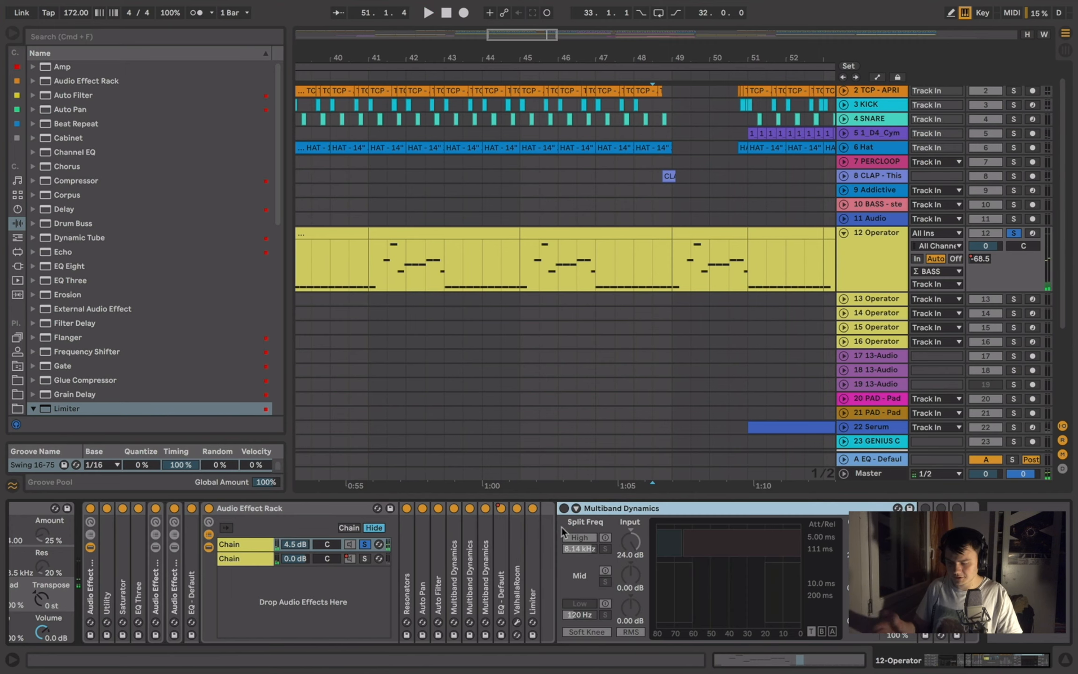
pyautogui.click(564, 508)
pyautogui.press('space')
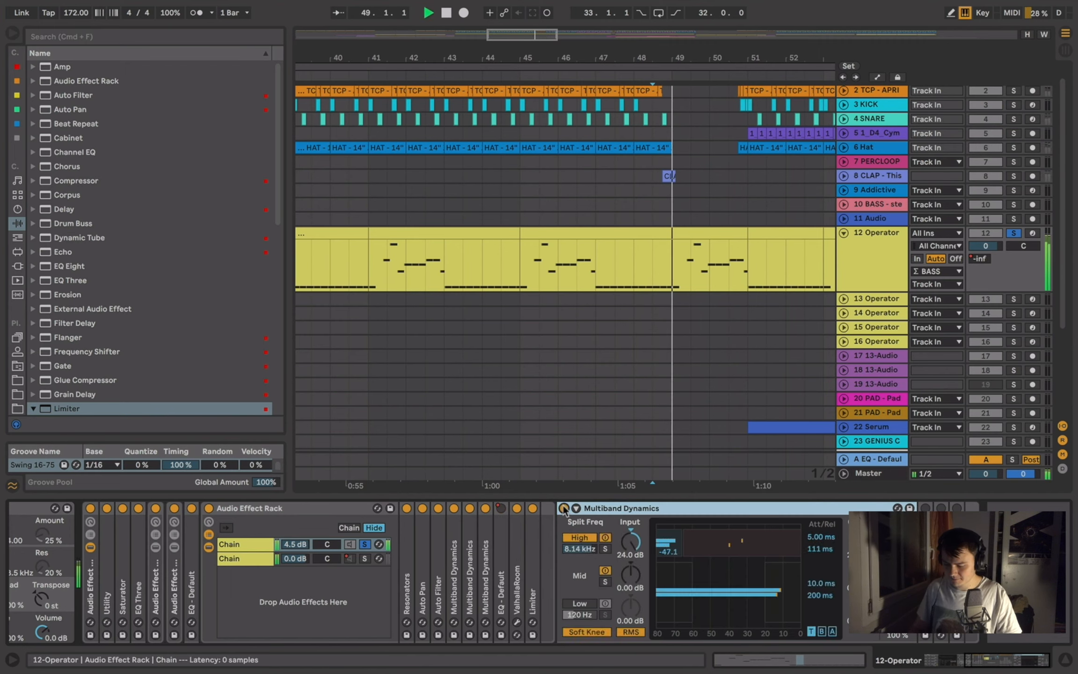
# - Unsolo the nested rack's first chain and move the playback start back to 33.1.1
pyautogui.click(362, 561)
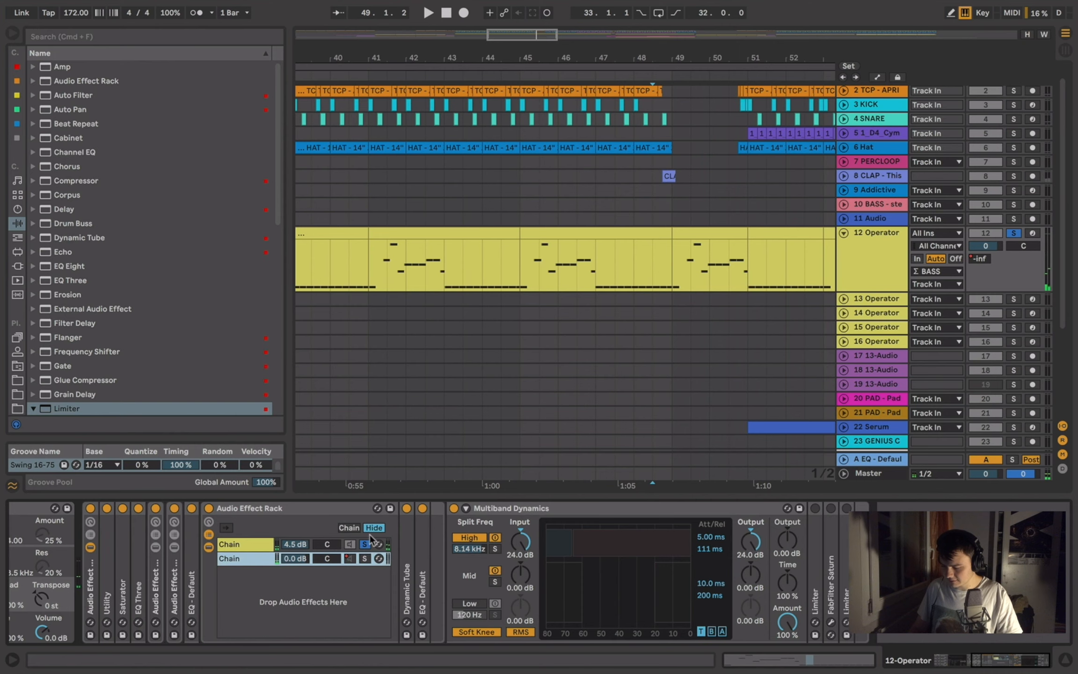
pyautogui.click(369, 543)
pyautogui.hscroll(-10, 513, 250)
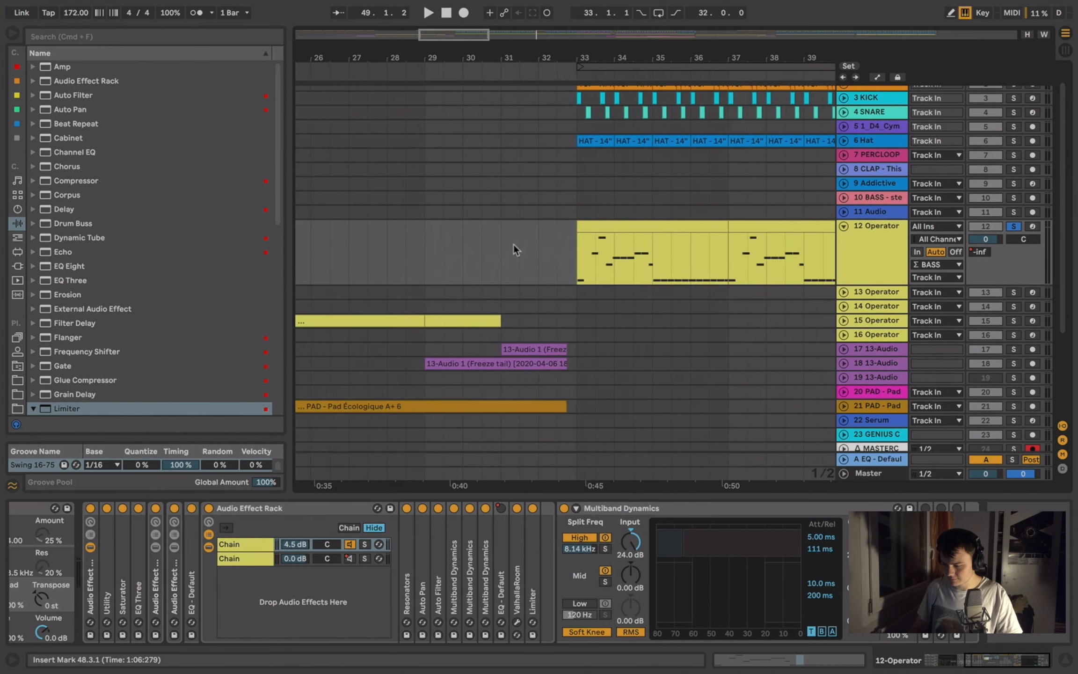
pyautogui.scroll(-3, 515, 249)
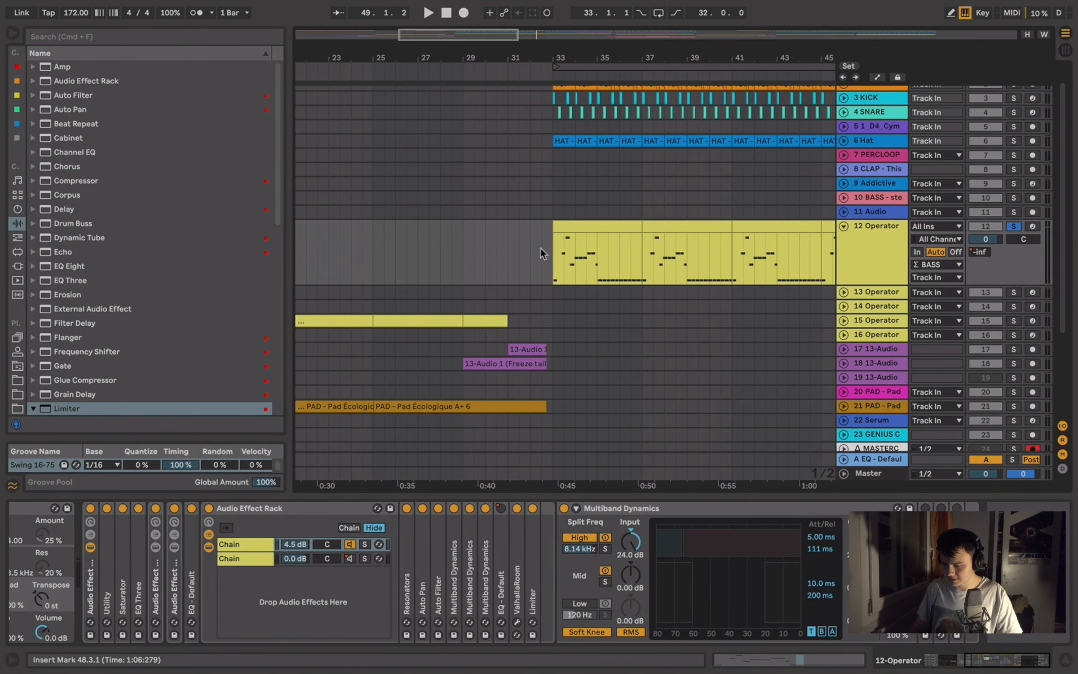
# - Expand Dynamic Tube and EQ - Default in the nested rack's second chain, and solo that chain during playback
pyautogui.click(256, 558)
pyautogui.doubleClick(407, 515)
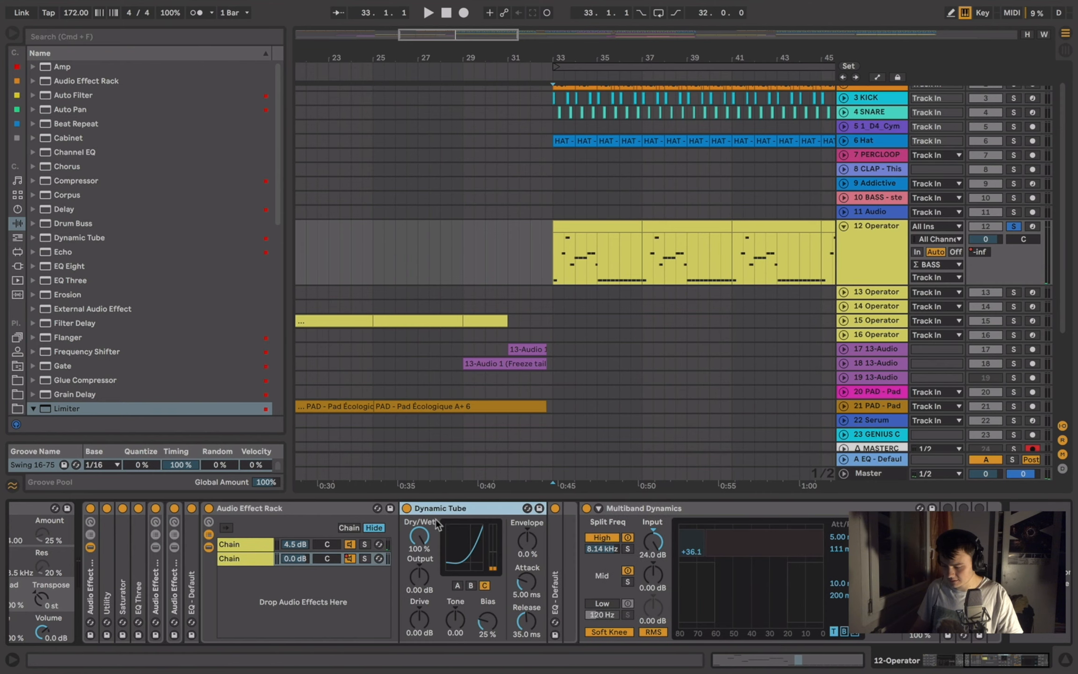
pyautogui.doubleClick(558, 540)
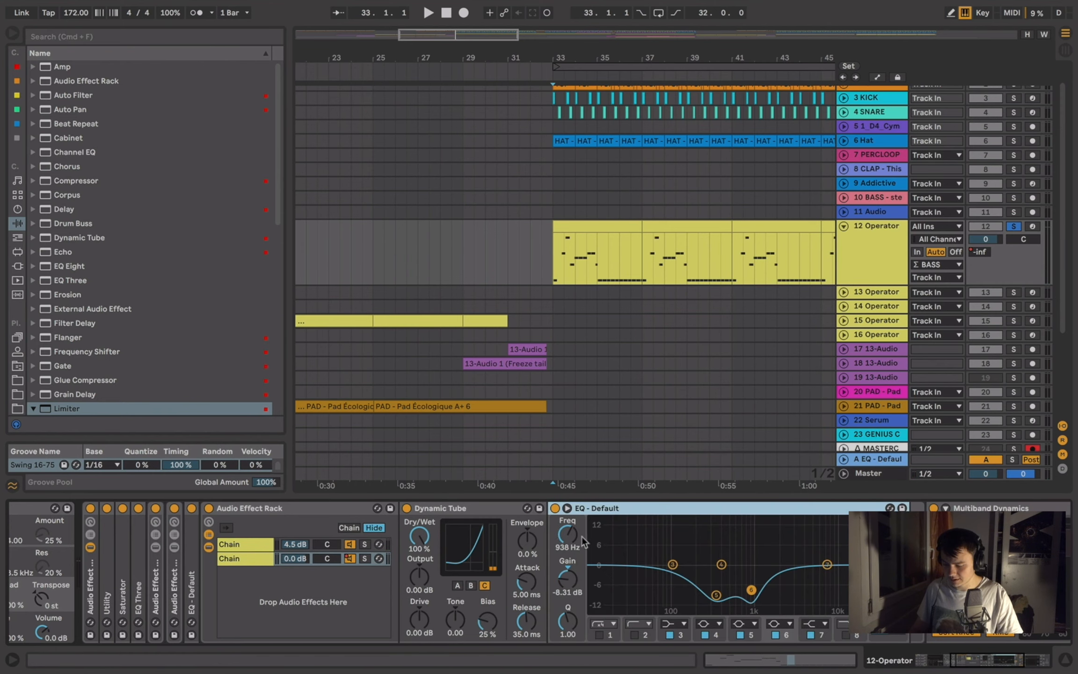
pyautogui.press('space')
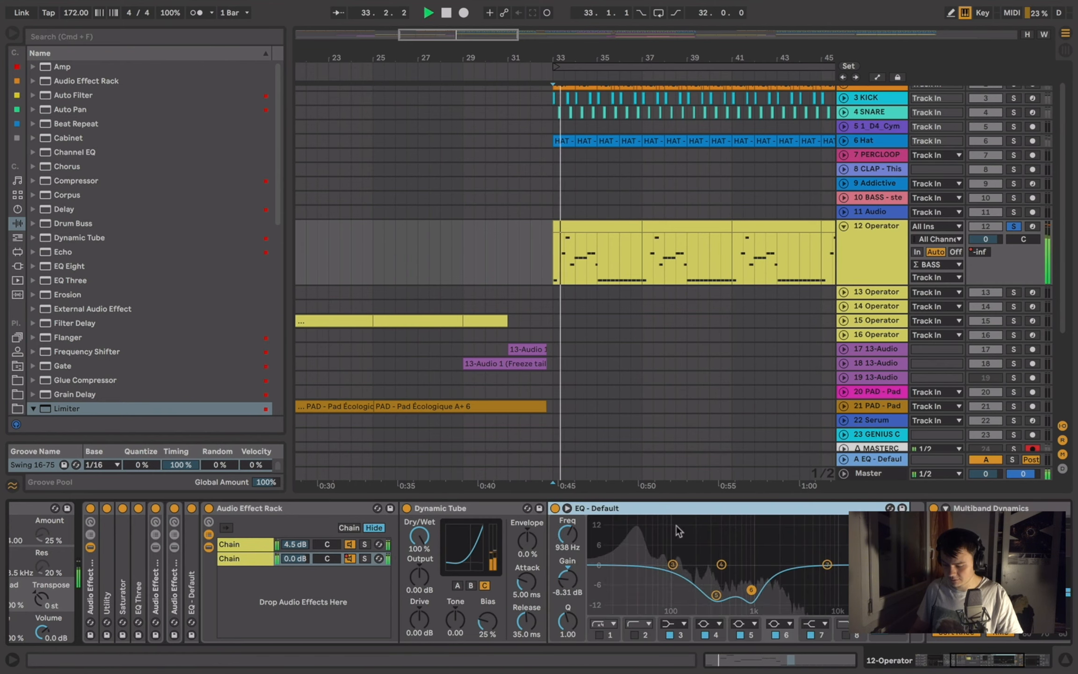
pyautogui.click(365, 558)
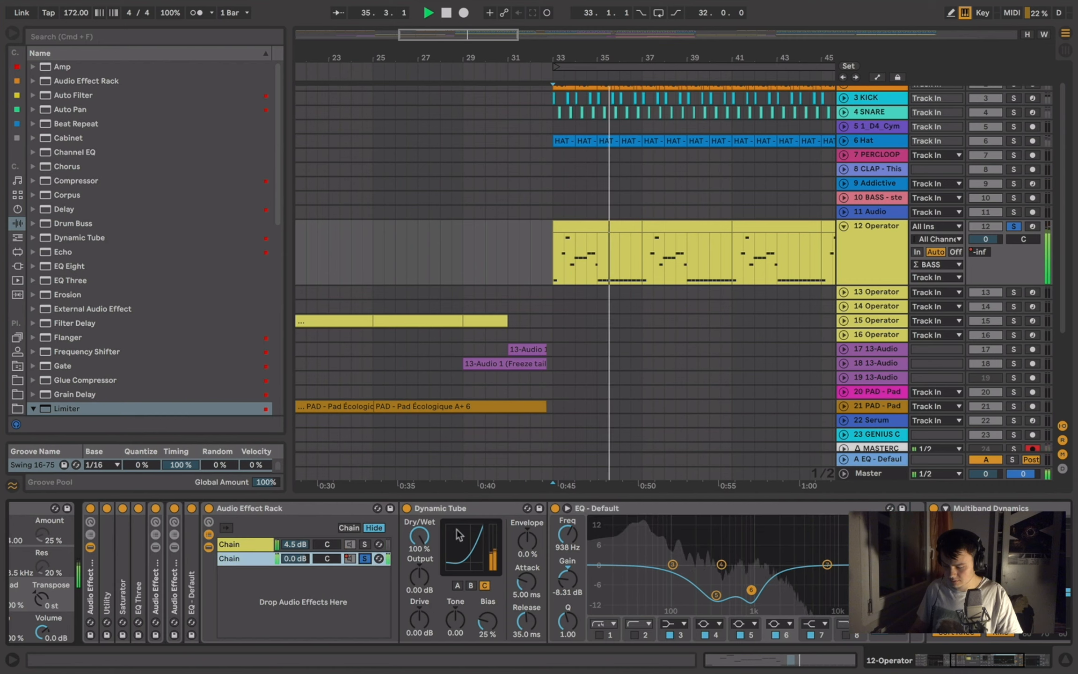
# - Compare the soloed chain with Dynamic Tube and EQ - Default both switched off and back on
pyautogui.click(455, 514)
pyautogui.keyDown('shift'); pyautogui.click(599, 514); pyautogui.keyUp('shift')
pyautogui.press('0')
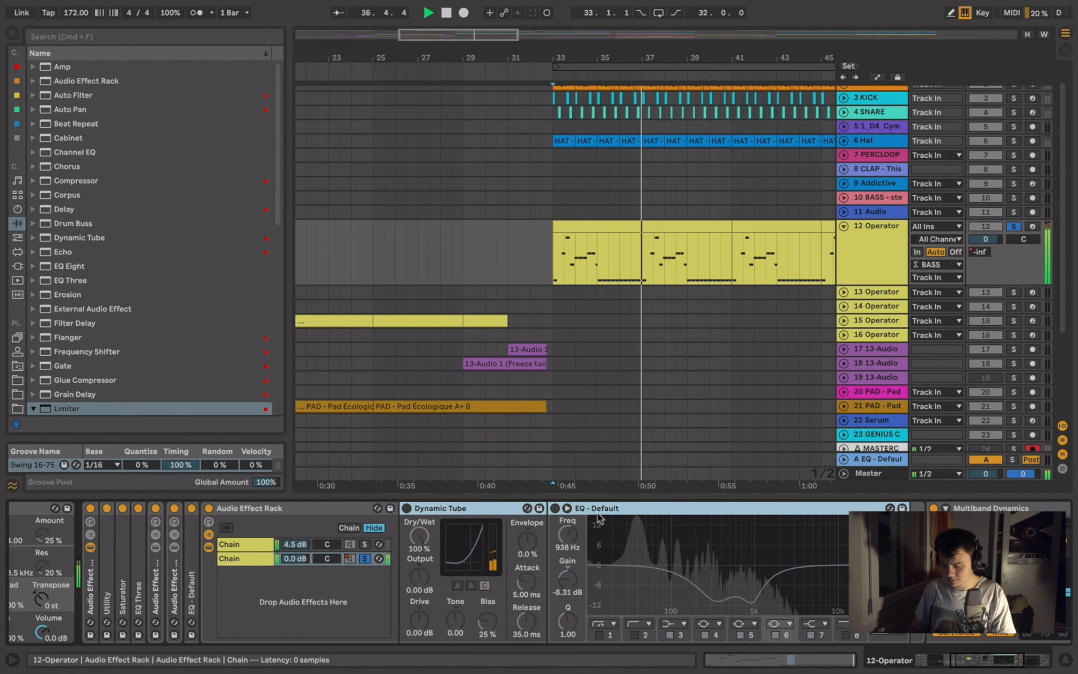
pyautogui.press('0')
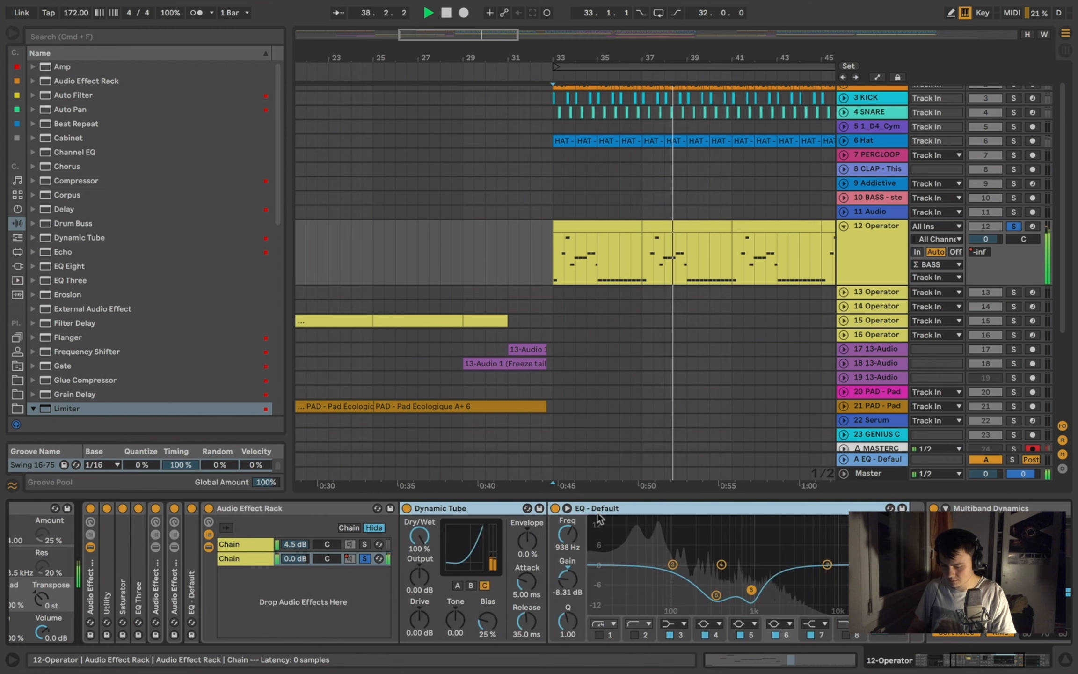
# - Collapse Dynamic Tube and EQ - Default, unsolo the second chain, and hide the nested rack's devices
pyautogui.doubleClick(490, 508)
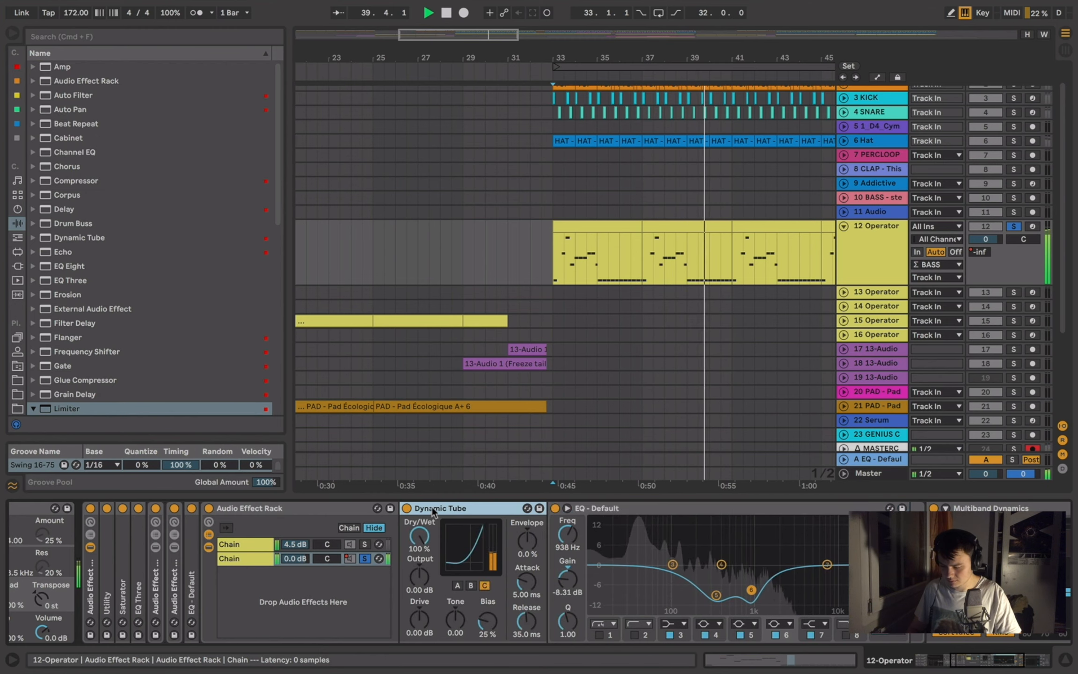
pyautogui.doubleClick(491, 508)
pyautogui.click(368, 558)
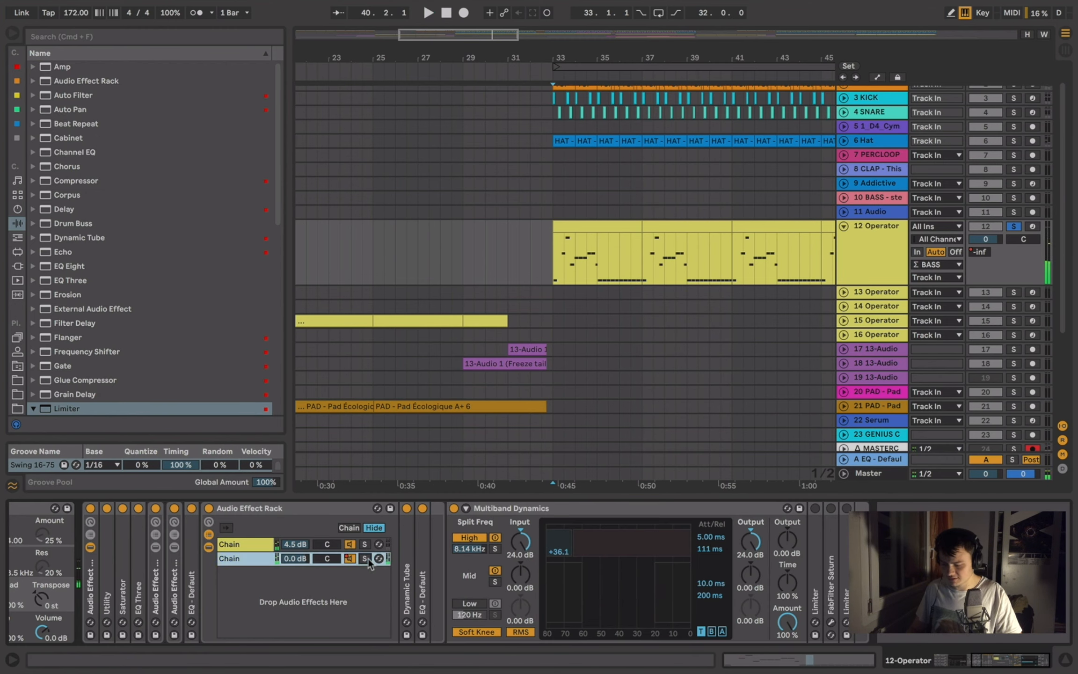
pyautogui.click(209, 547)
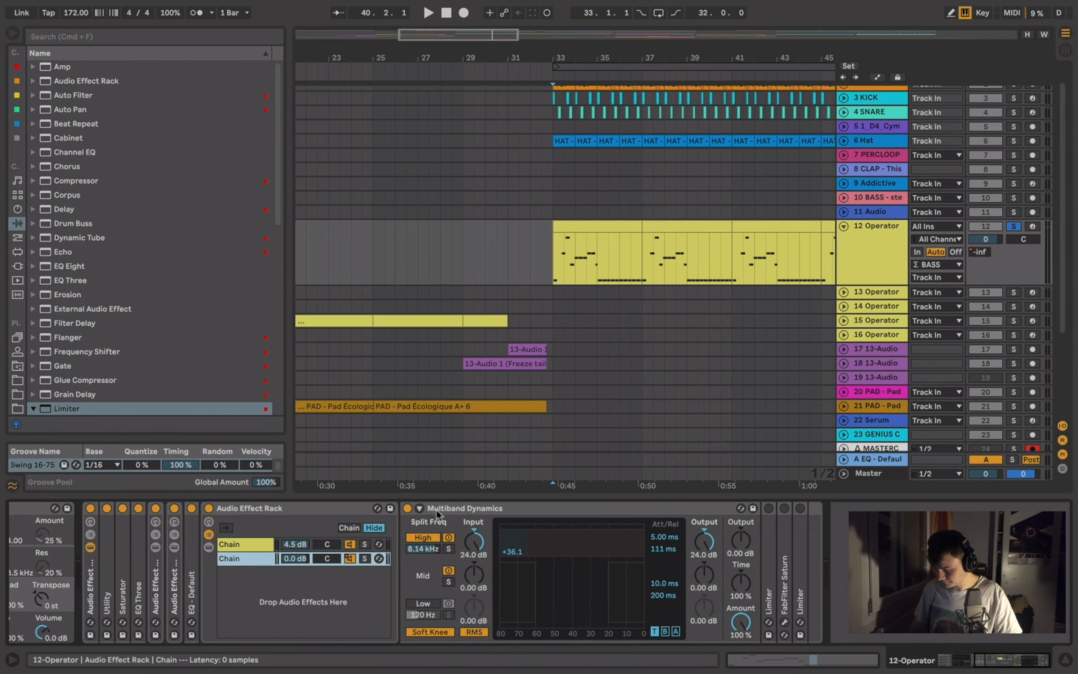
# - Expand the two Limiters and FabFilter Saturn after the Multiband Dynamics, and audition the bass with the first Limiter turned on
pyautogui.doubleClick(436, 509)
pyautogui.doubleClick(419, 529)
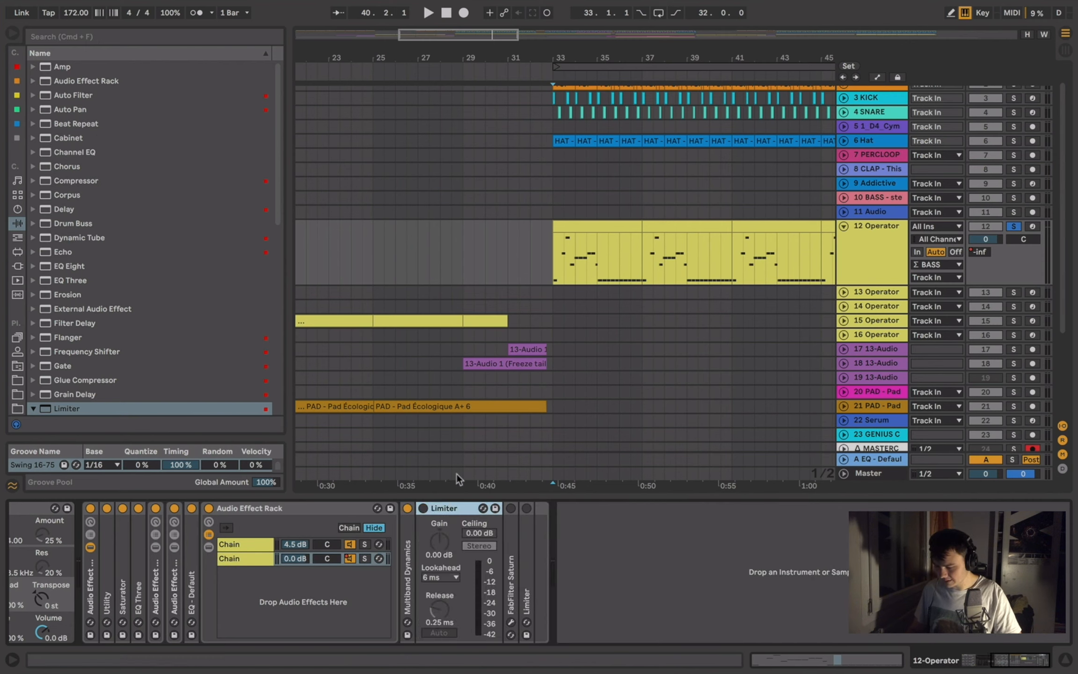
pyautogui.doubleClick(507, 533)
pyautogui.doubleClick(693, 517)
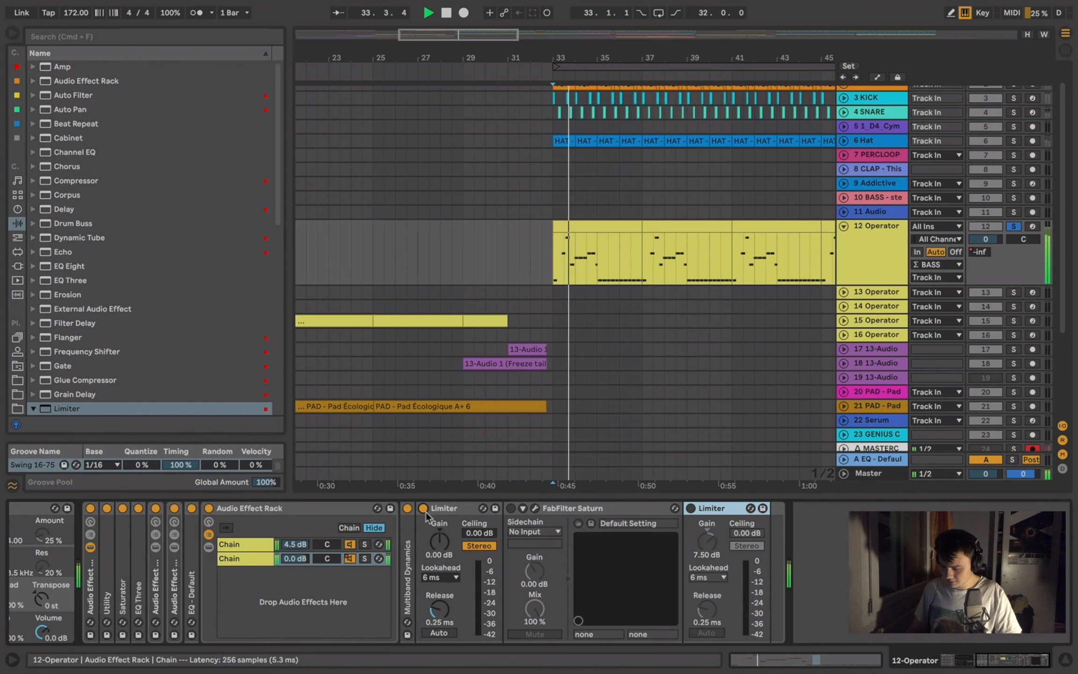
pyautogui.press('space')
# - Turn on FabFilter Saturn, audition the bass, and view its plug-in window before closing it
pyautogui.click(518, 512)
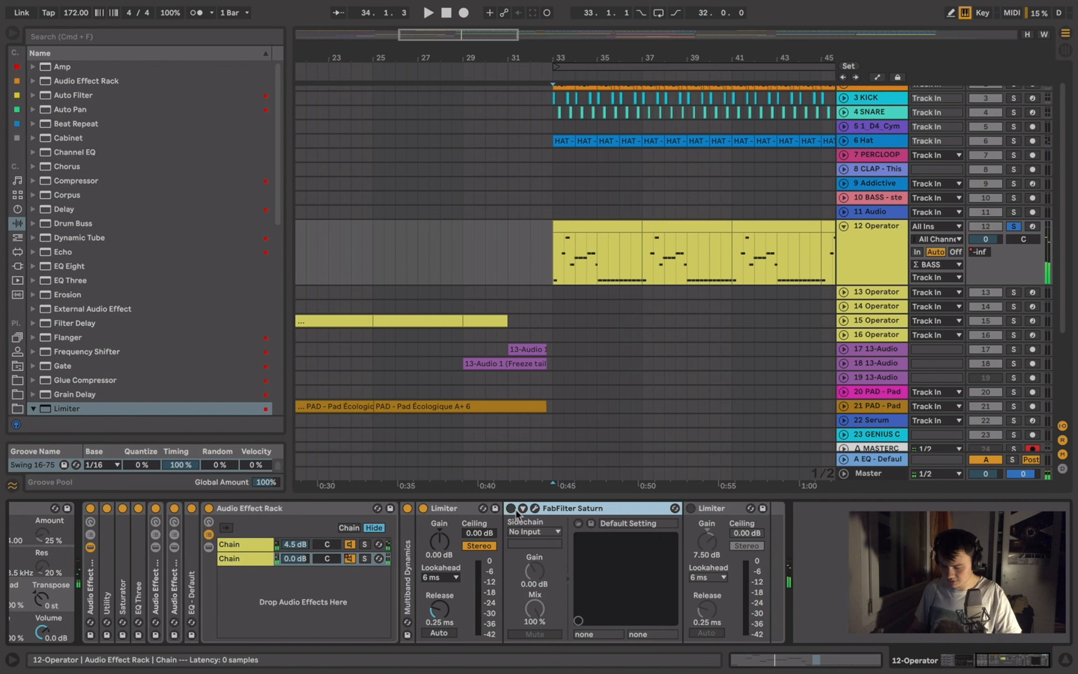
pyautogui.press('space')
pyautogui.click(522, 508)
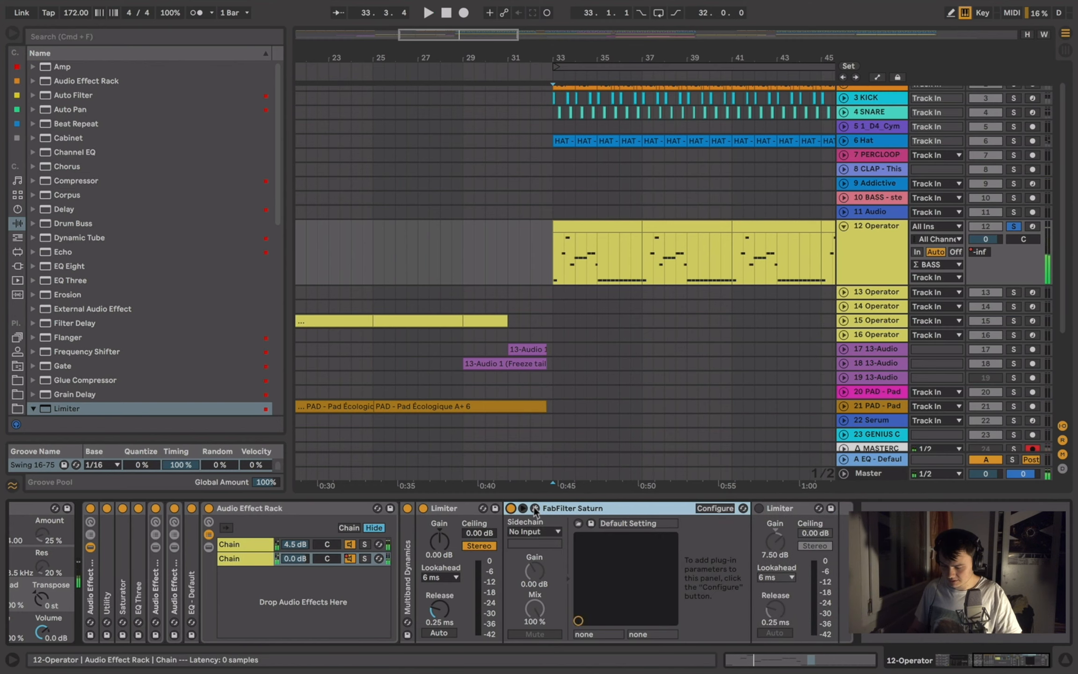
pyautogui.press('space')
pyautogui.click(535, 509)
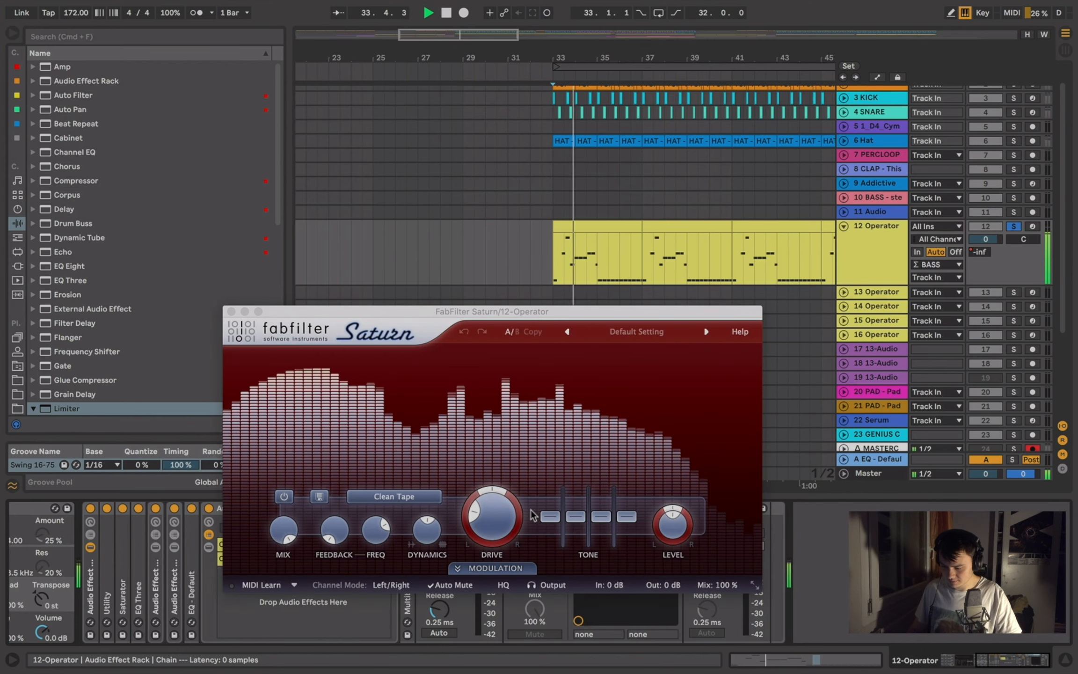
pyautogui.click(231, 312)
# - Turn on the last Limiter, and collapse both Limiters, FabFilter Saturn and the nested Audio Effect Rack
pyautogui.click(690, 508)
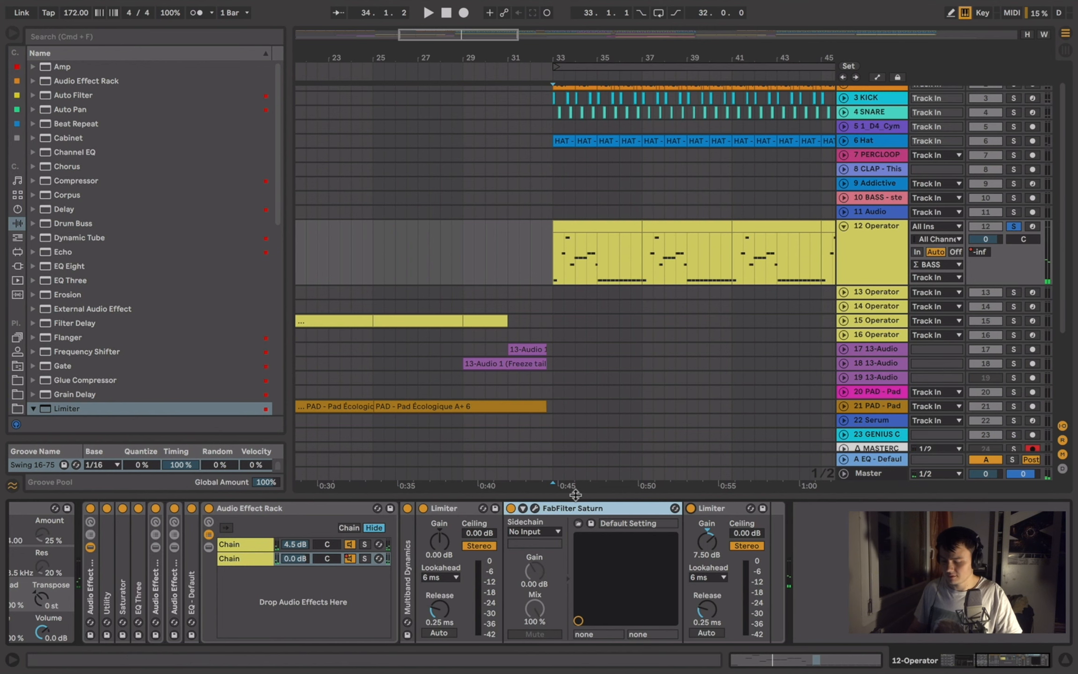
pyautogui.doubleClick(582, 506)
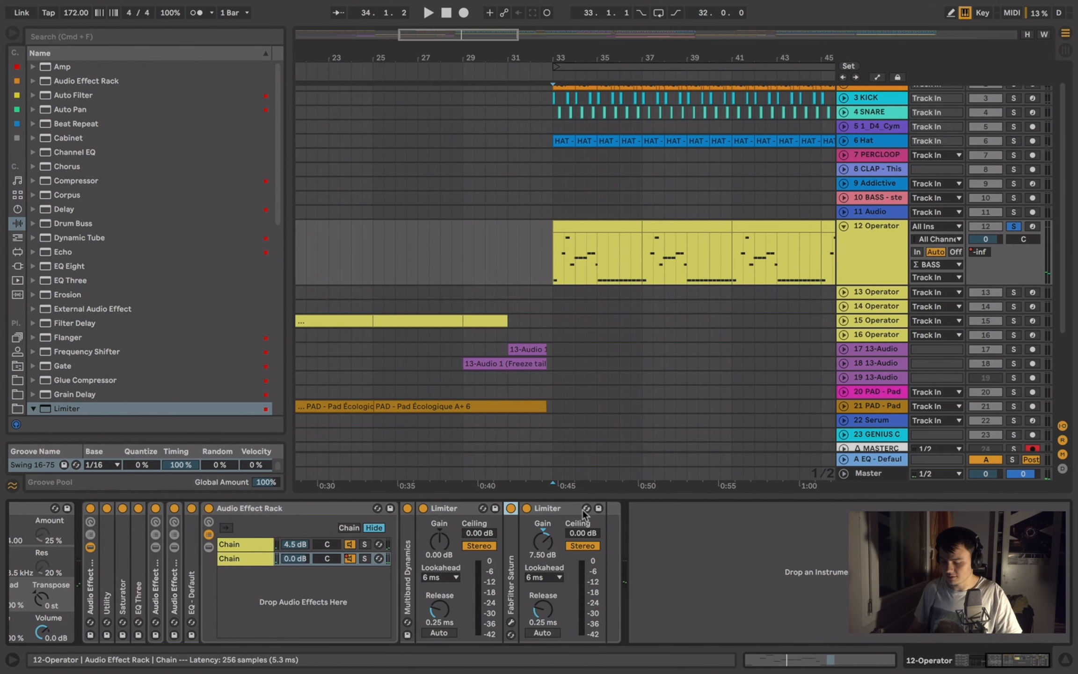
pyautogui.doubleClick(551, 504)
pyautogui.doubleClick(459, 507)
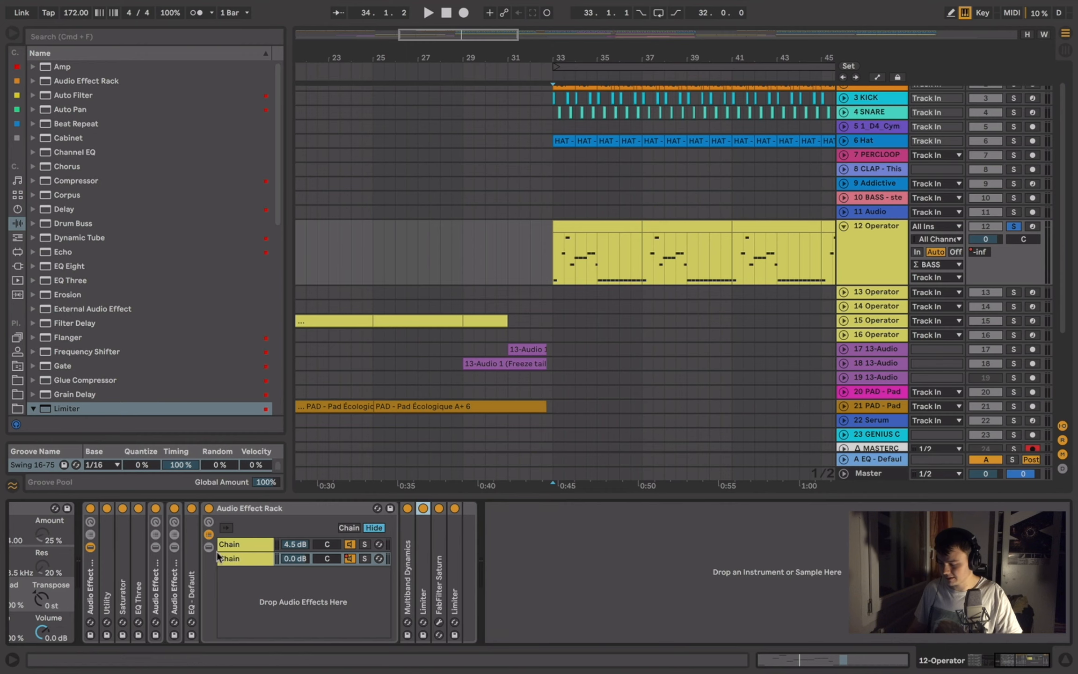
pyautogui.doubleClick(248, 508)
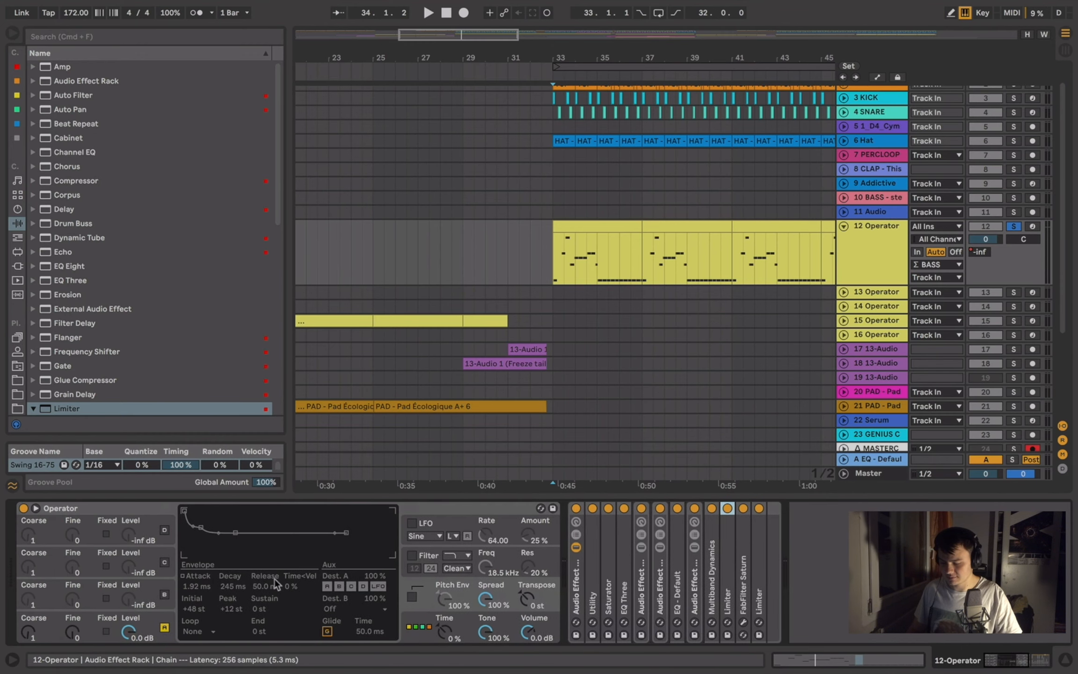
# - Place the insert marker at 33.3.1 on the 12 Operator track and fit the whole arrangement in view
pyautogui.click(576, 547)
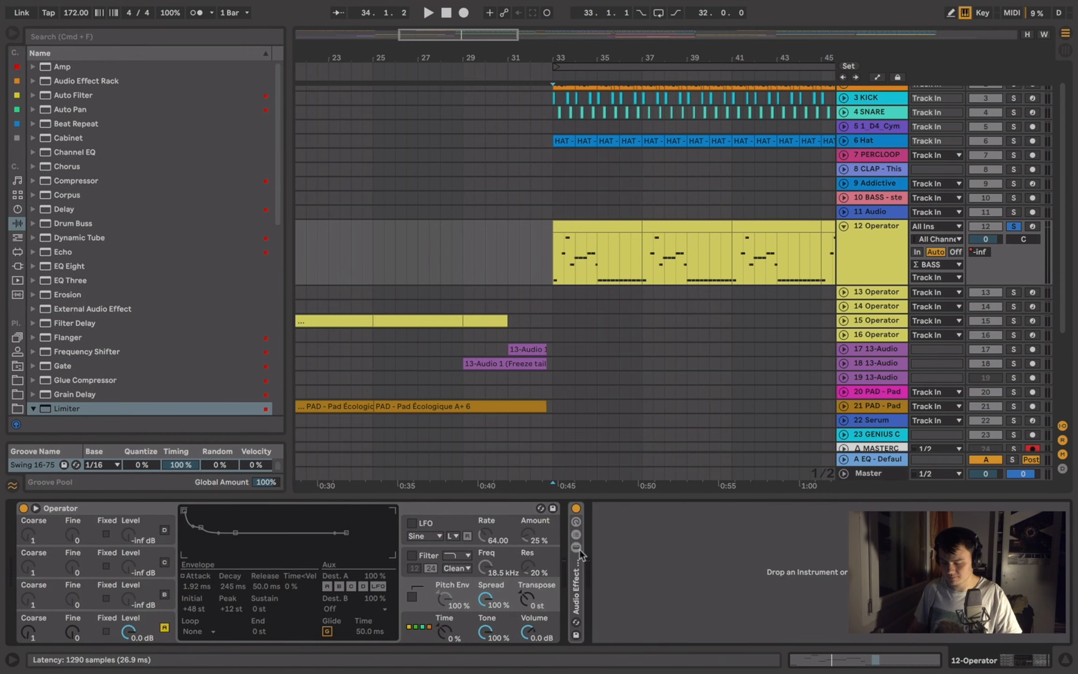
pyautogui.click(561, 251)
pyautogui.press('w')
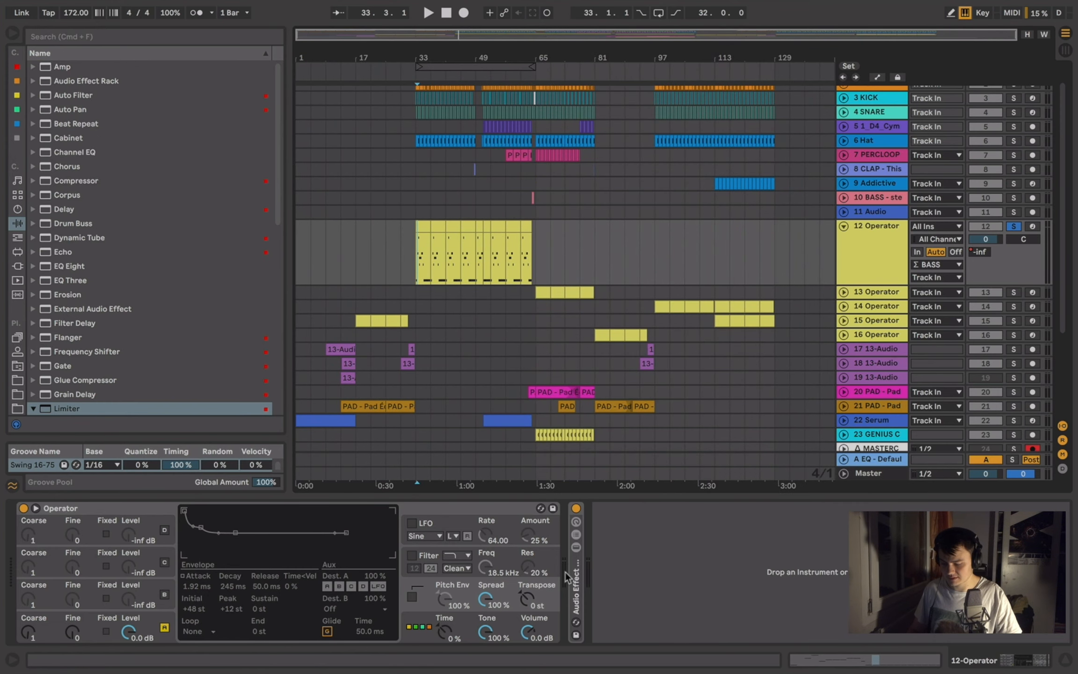
# - Unsolo the 12 Operator track and compare the full mix with its outer Audio Effect Rack off and on
pyautogui.doubleClick(580, 583)
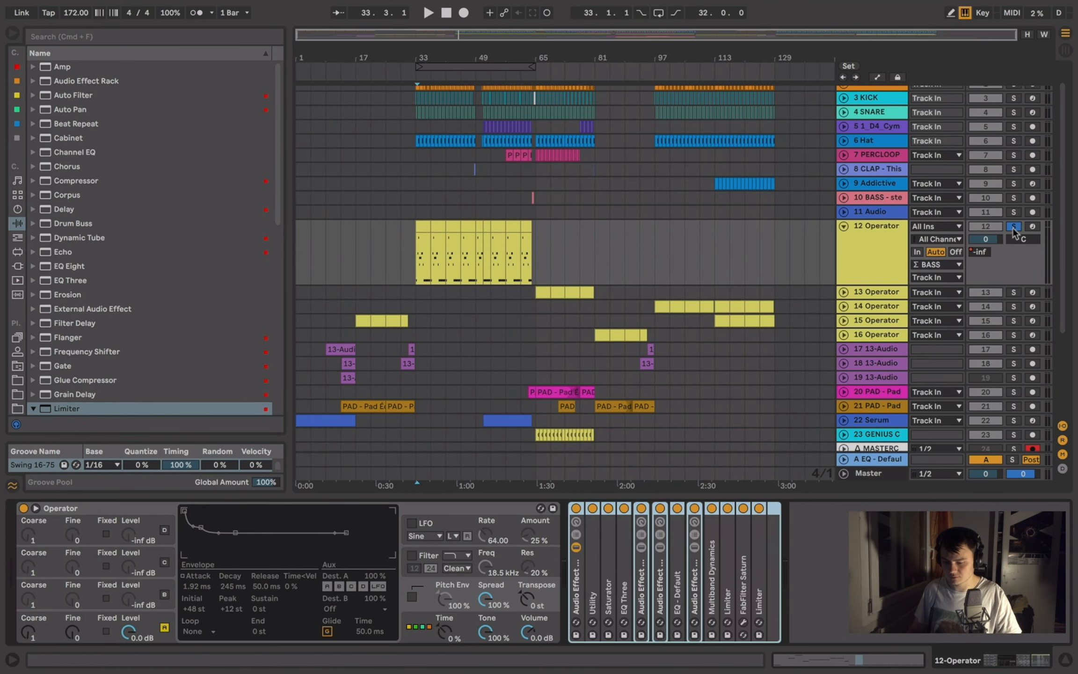
pyautogui.click(1014, 227)
pyautogui.press('space')
pyautogui.click(577, 509)
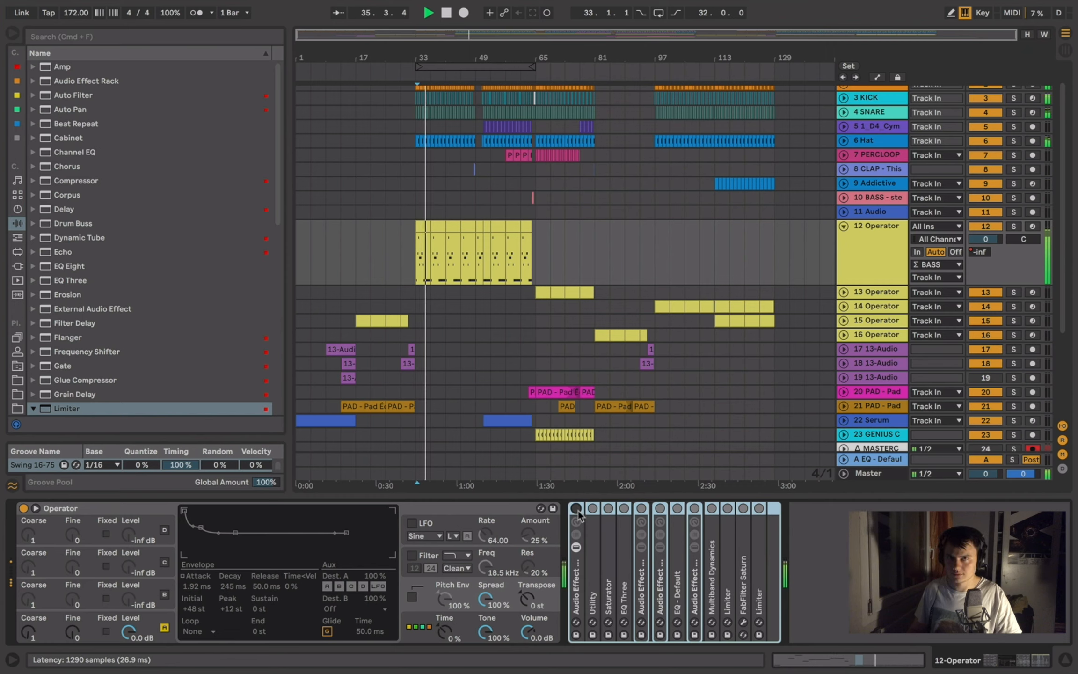
pyautogui.click(576, 509)
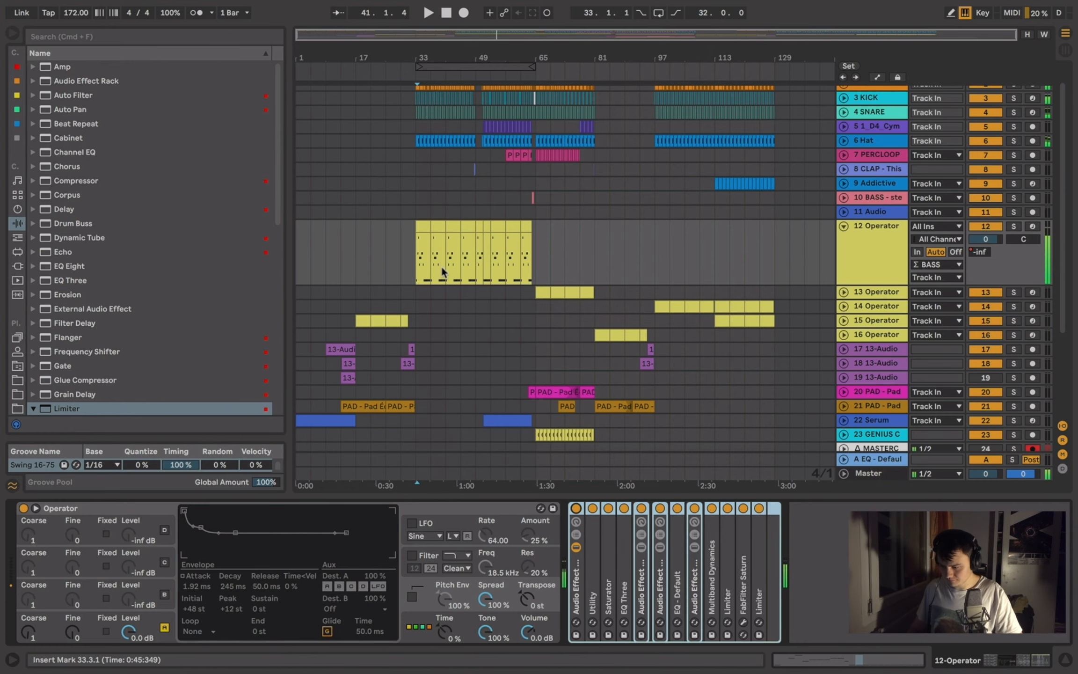
# - Fold the 12 Operator track and open the browser's sample folder containing the CLAP, DRUMS and HAT files
pyautogui.scroll(5, 444, 273)
pyautogui.click(913, 241)
pyautogui.click(893, 242)
pyautogui.doubleClick(860, 258)
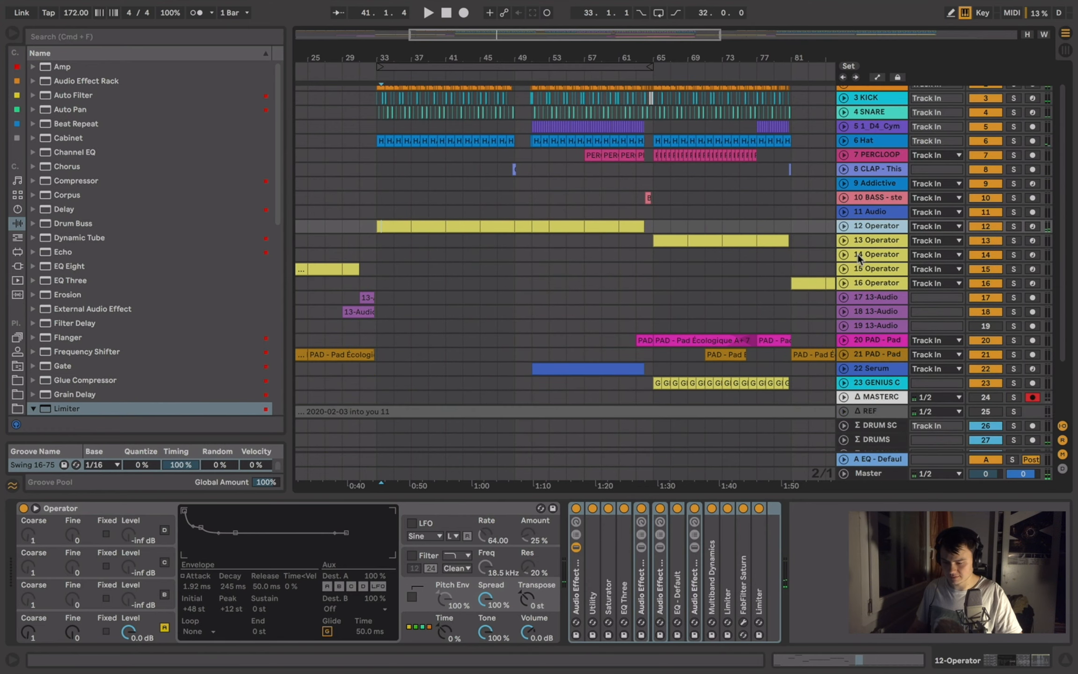
pyautogui.scroll(-5, 504, 291)
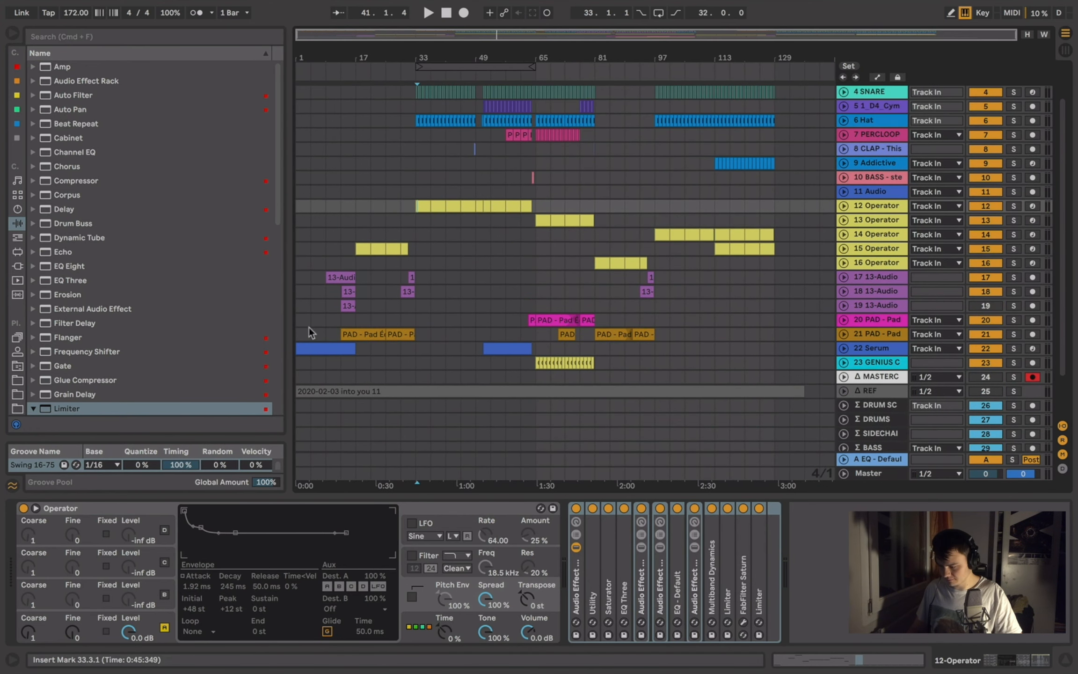
pyautogui.click(17, 382)
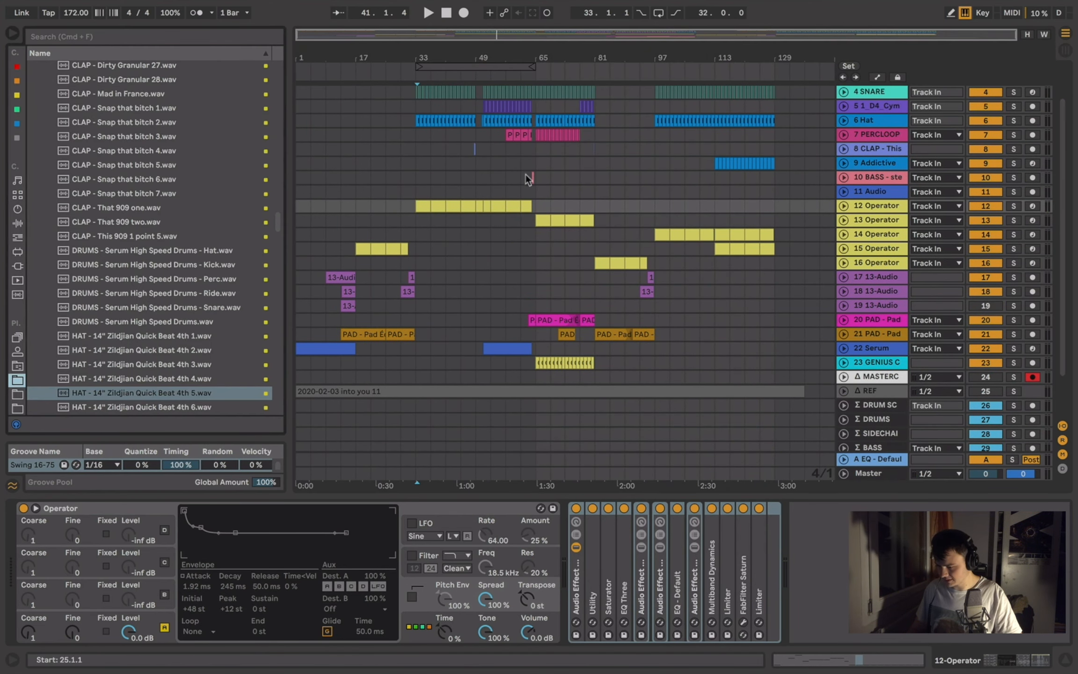
# - Open the set 2020-04-06 This World Stopped.als, and hide the browser to show the whole arrangement
pyautogui.click(17, 366)
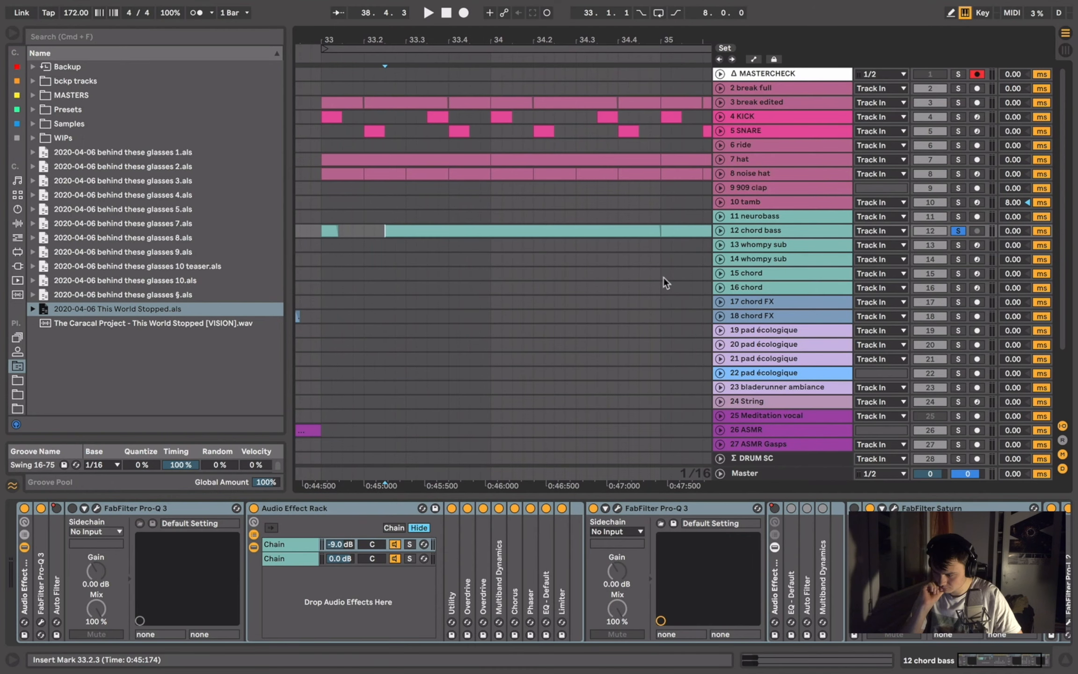
pyautogui.click(11, 34)
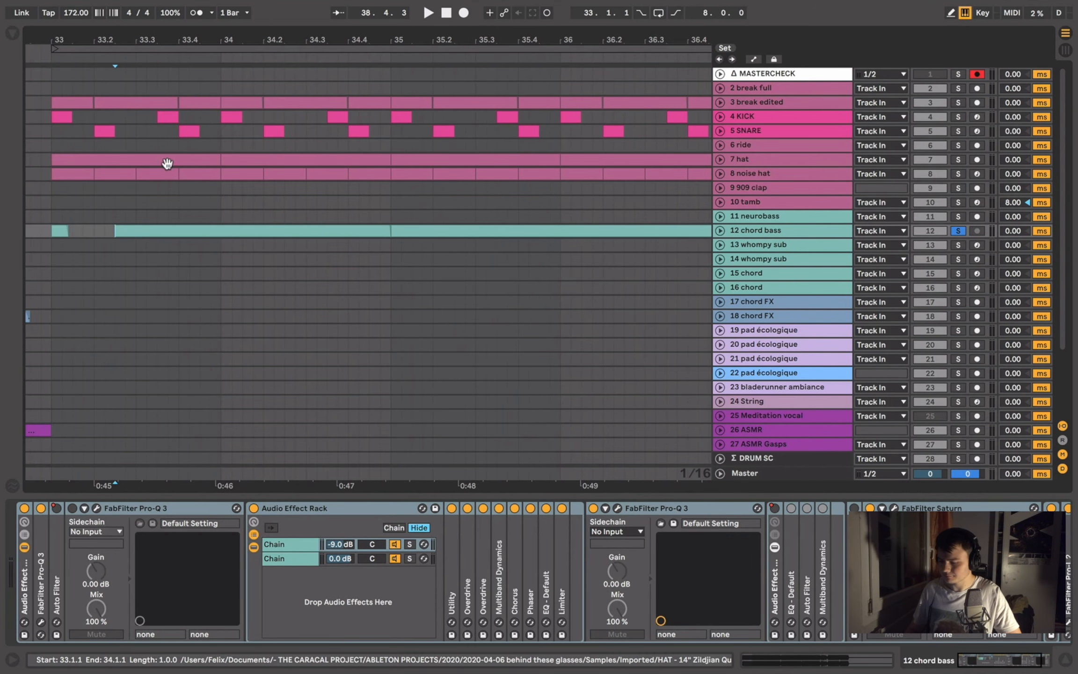
pyautogui.scroll(-10, 167, 165)
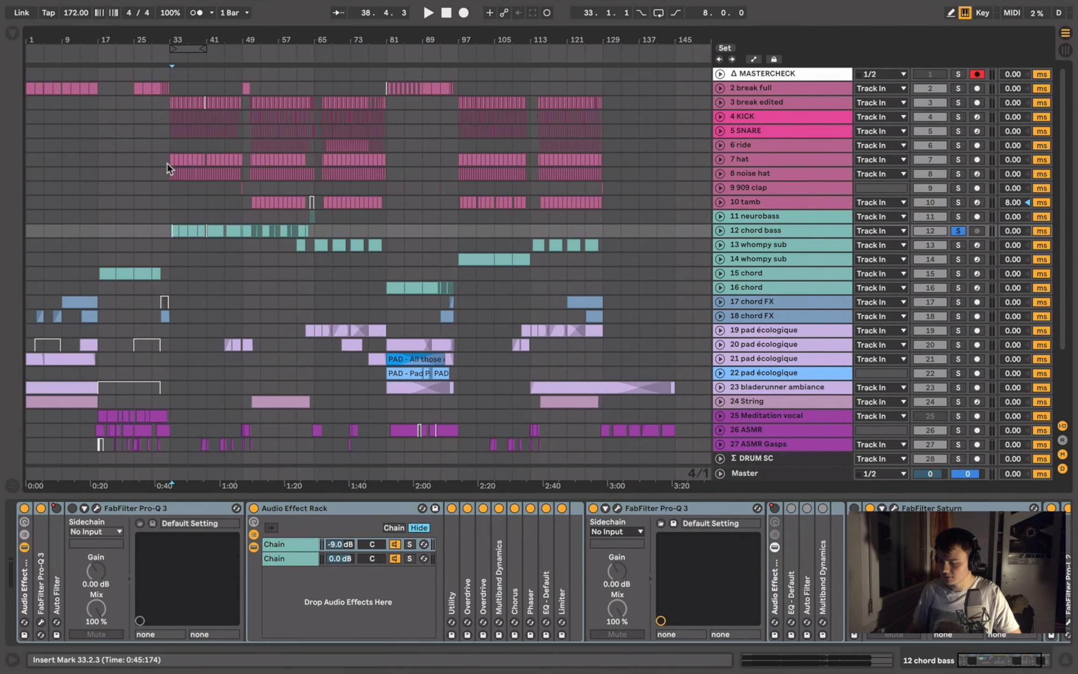
# - Unfold the 12 chord bass track, place the insert marker at 33.1.1, and turn off and collapse its outer Audio Effect Rack
pyautogui.click(723, 232)
pyautogui.click(161, 267)
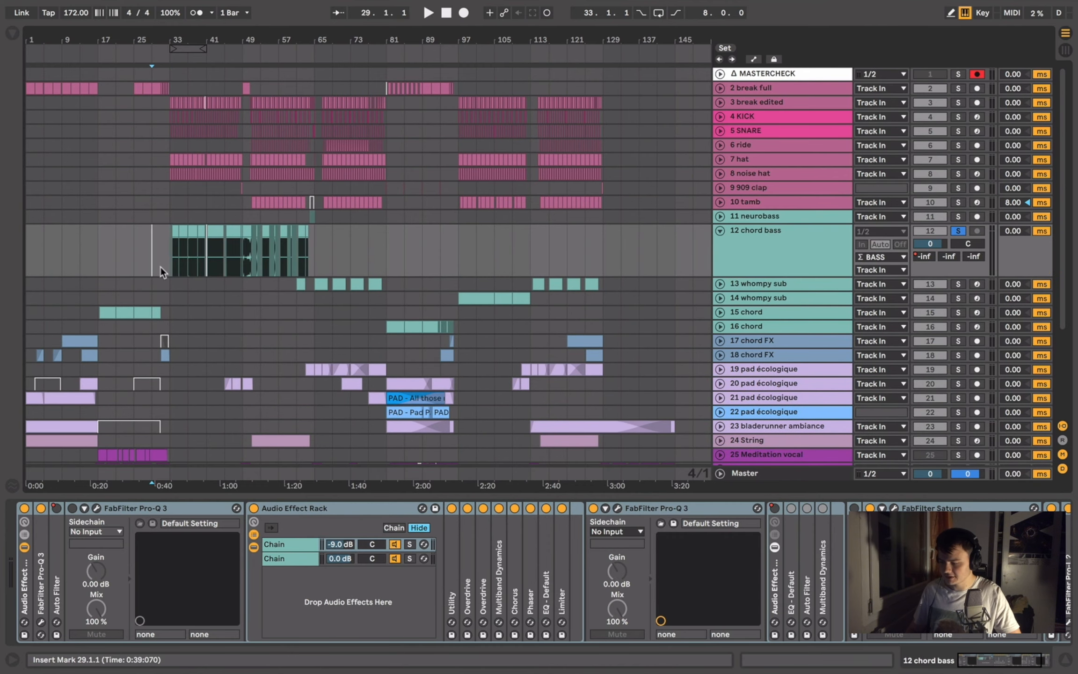
pyautogui.scroll(10, 175, 266)
pyautogui.scroll(-6, 175, 266)
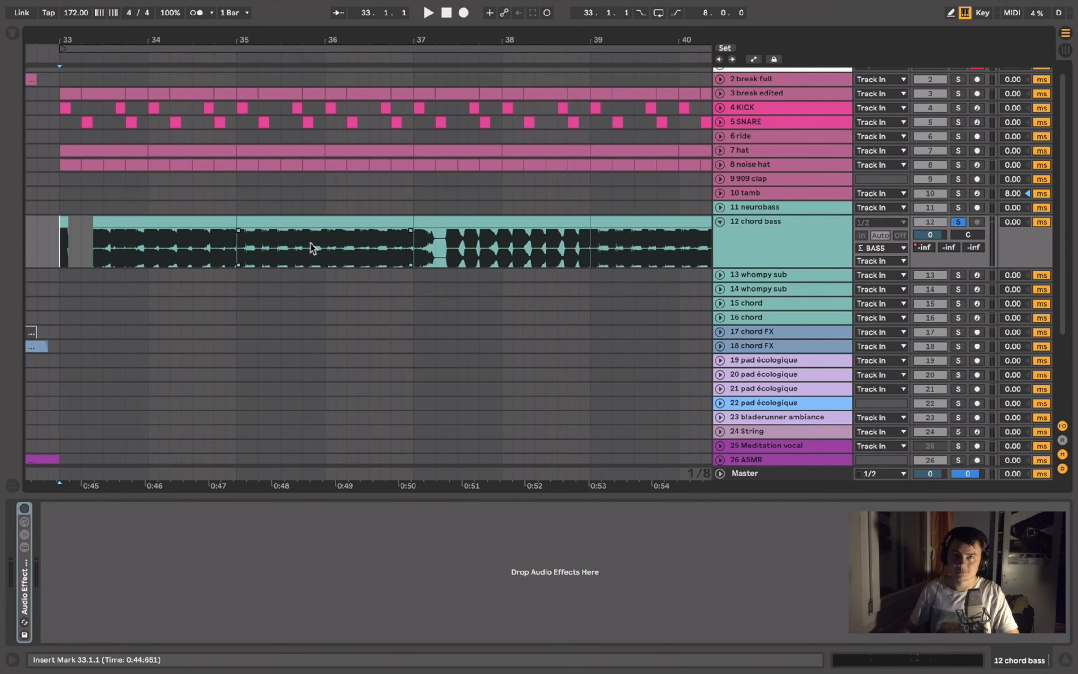
pyautogui.scroll(-1, 299, 238)
pyautogui.scroll(-5, 300, 238)
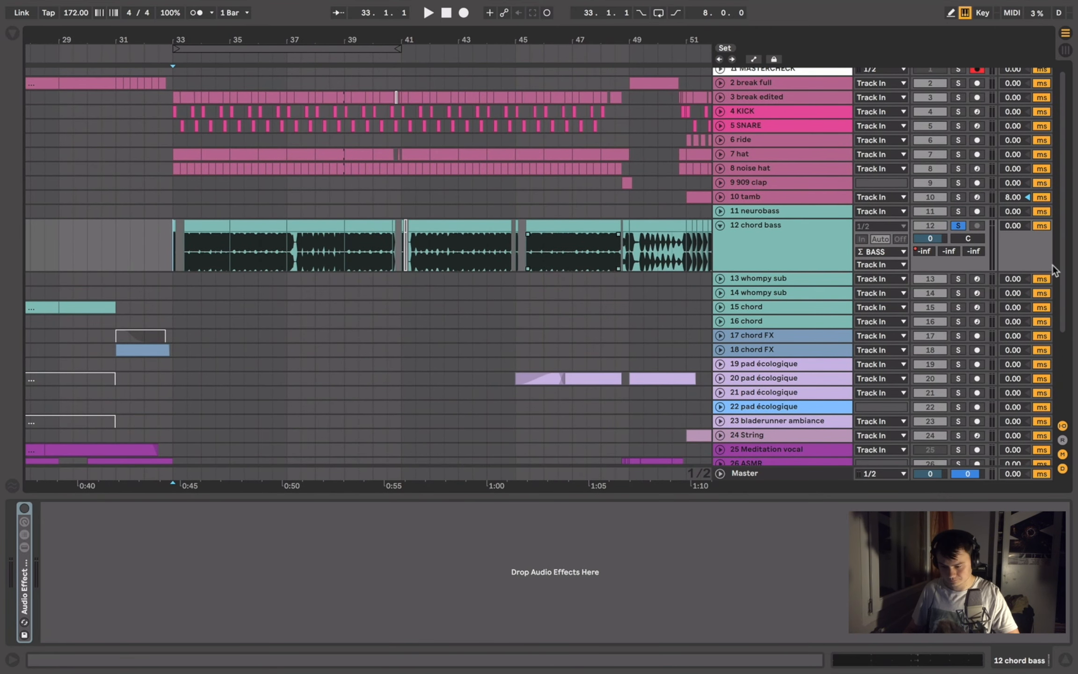
# - Play the soloed 12 chord bass track from 33.1.1 with its outer Audio Effect Rack off
pyautogui.press('space')
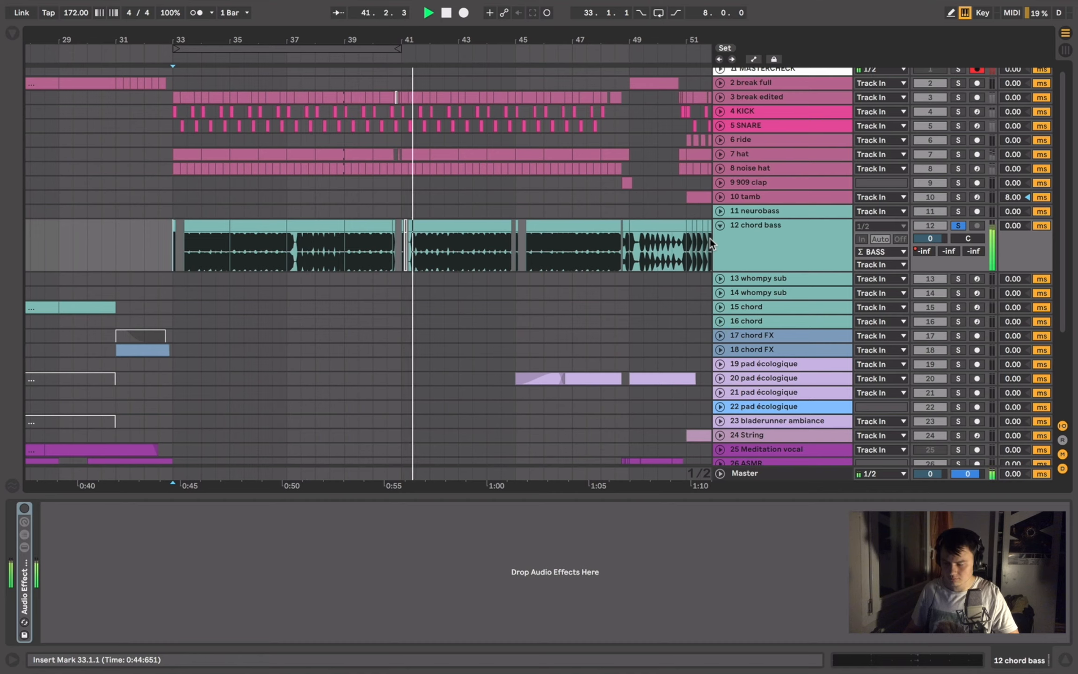
pyautogui.press('space')
pyautogui.click(778, 234)
pyautogui.click(195, 525)
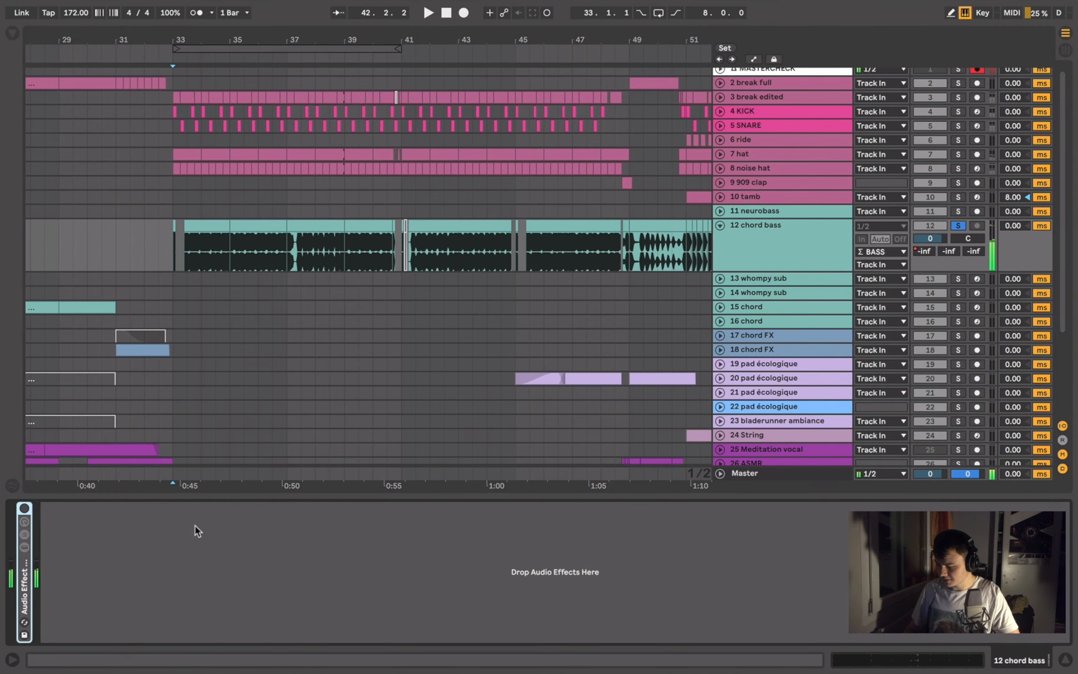
# - Expand and turn on the outer Audio Effect Rack, and hide the nested rack's devices
pyautogui.doubleClick(25, 586)
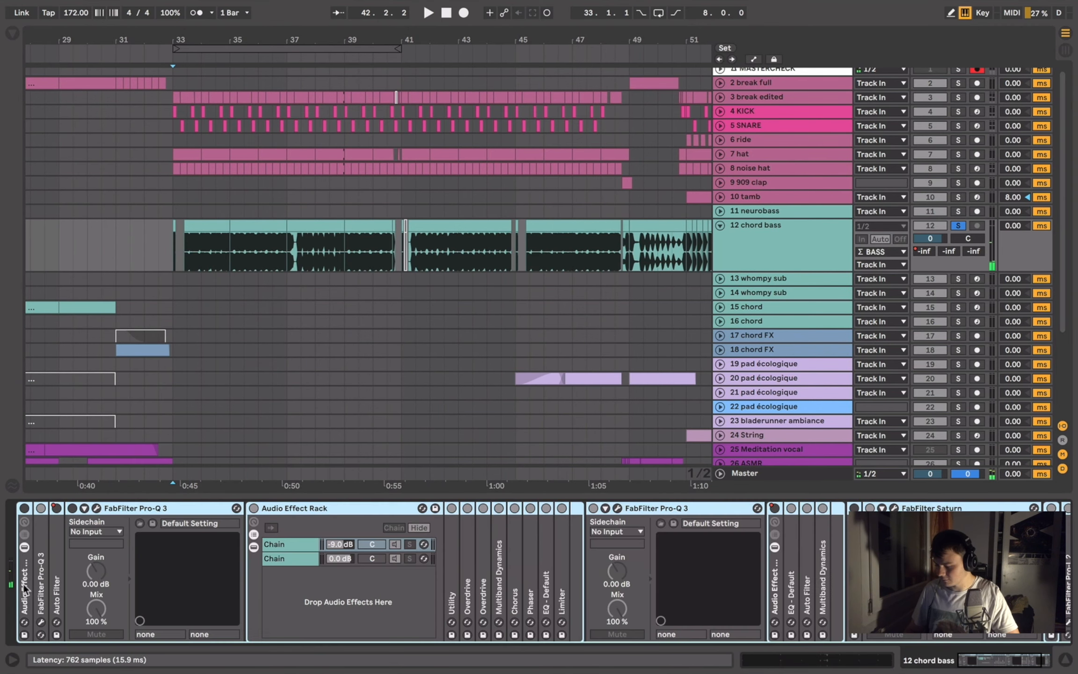
pyautogui.click(25, 509)
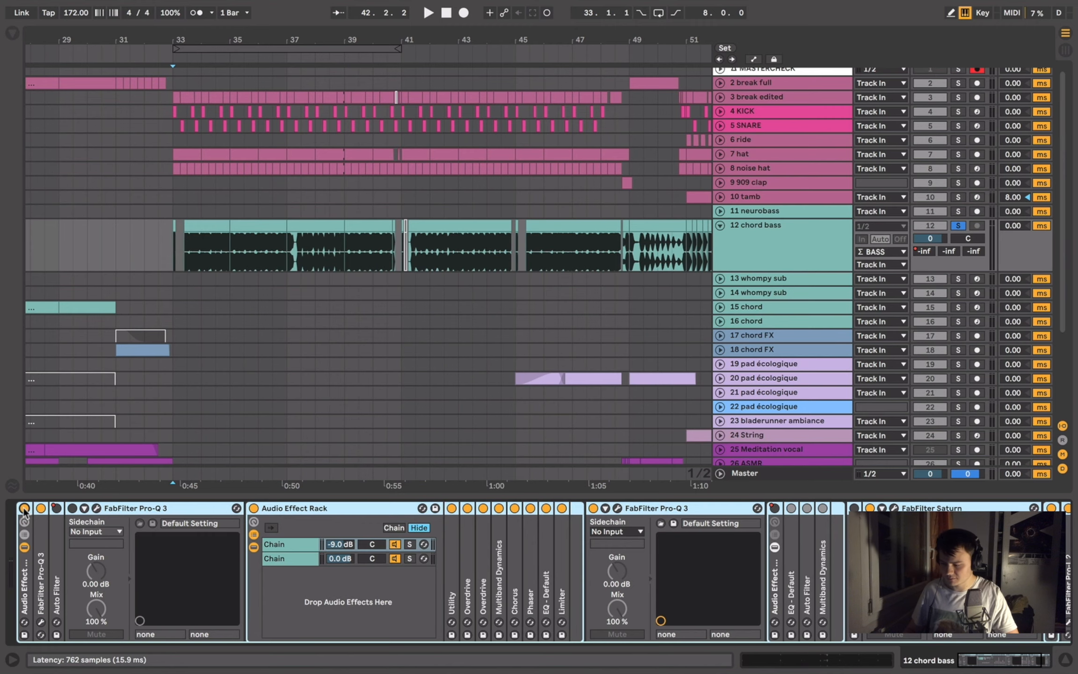
pyautogui.click(175, 253)
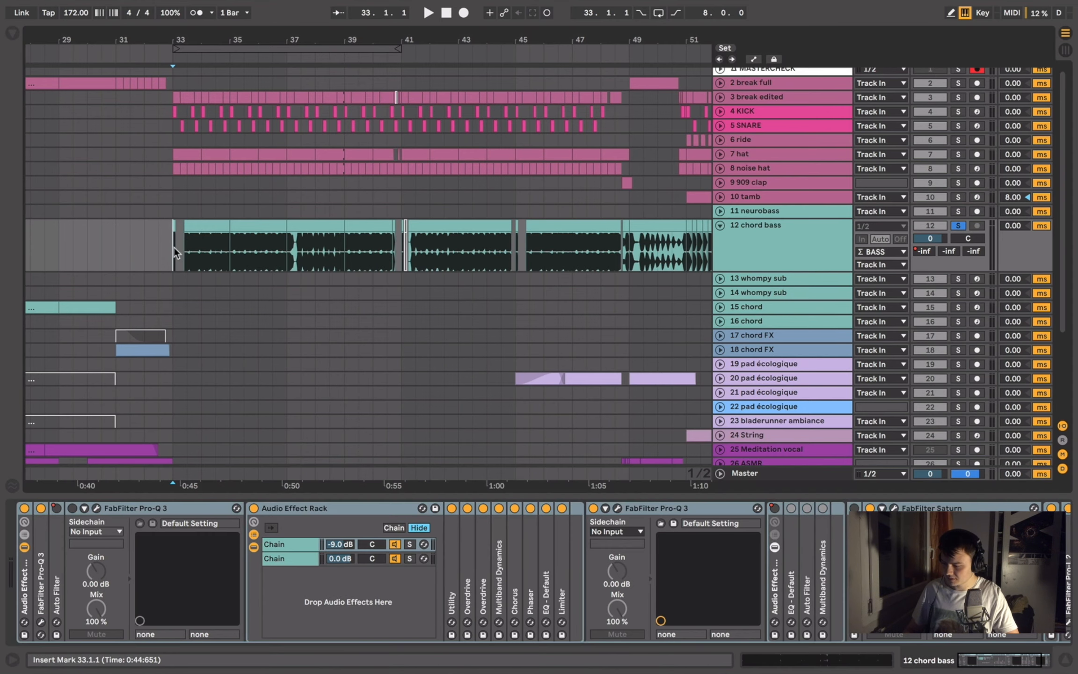
pyautogui.click(254, 548)
# - Expand the first FabFilter Pro-Q 3 and examine its EQ curve in the plug-in window during playback
pyautogui.doubleClick(43, 533)
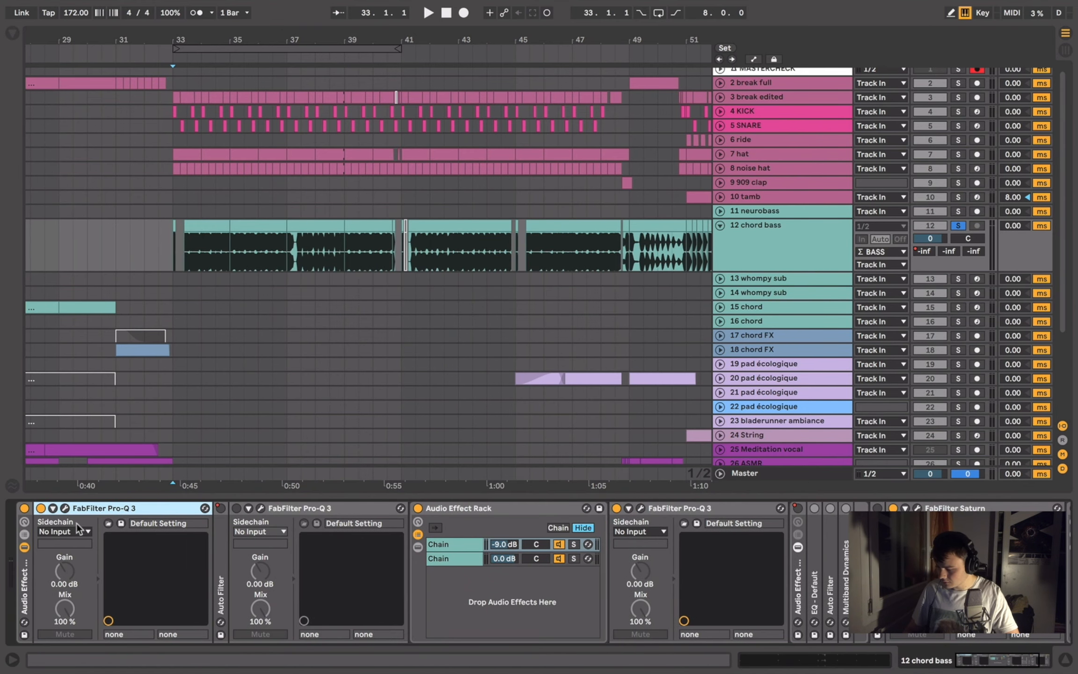
pyautogui.click(66, 510)
pyautogui.press('space')
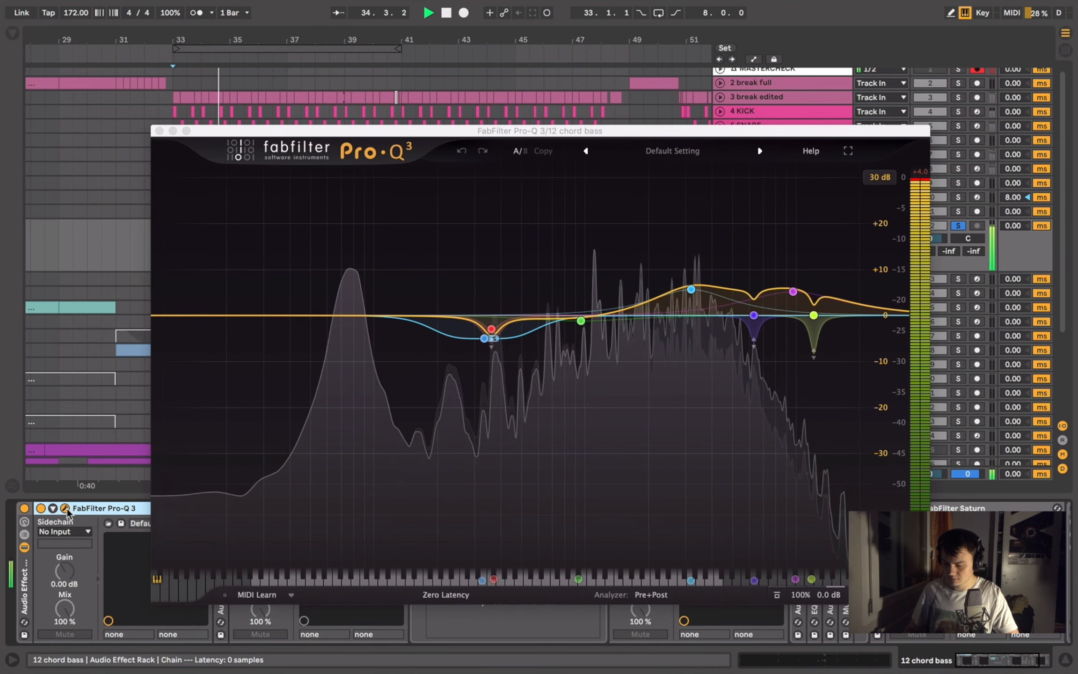
pyautogui.press('space')
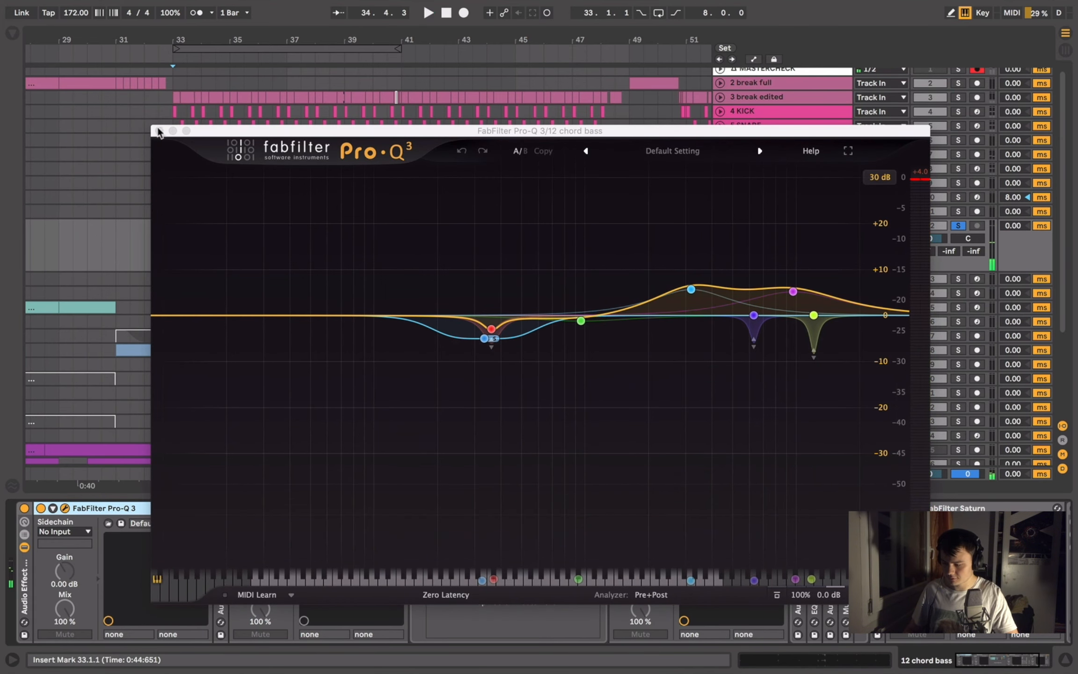
pyautogui.click(159, 131)
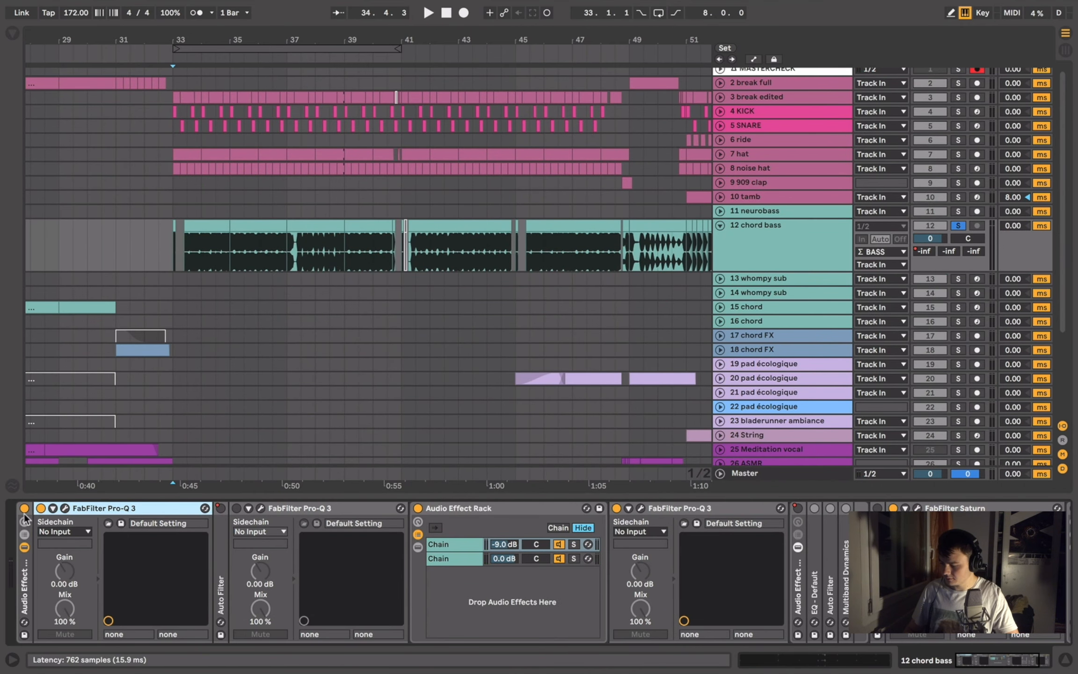
# - Collapse the devices following the first FabFilter Pro-Q 3 and turn off those that are still active
pyautogui.doubleClick(299, 505)
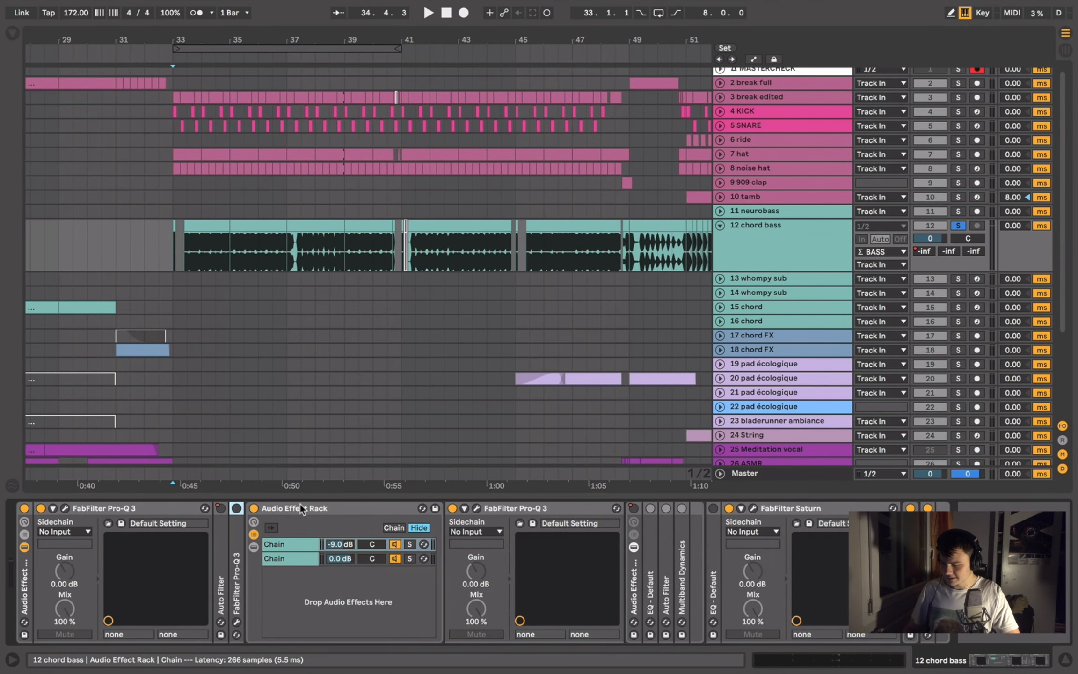
pyautogui.doubleClick(300, 505)
pyautogui.click(295, 508)
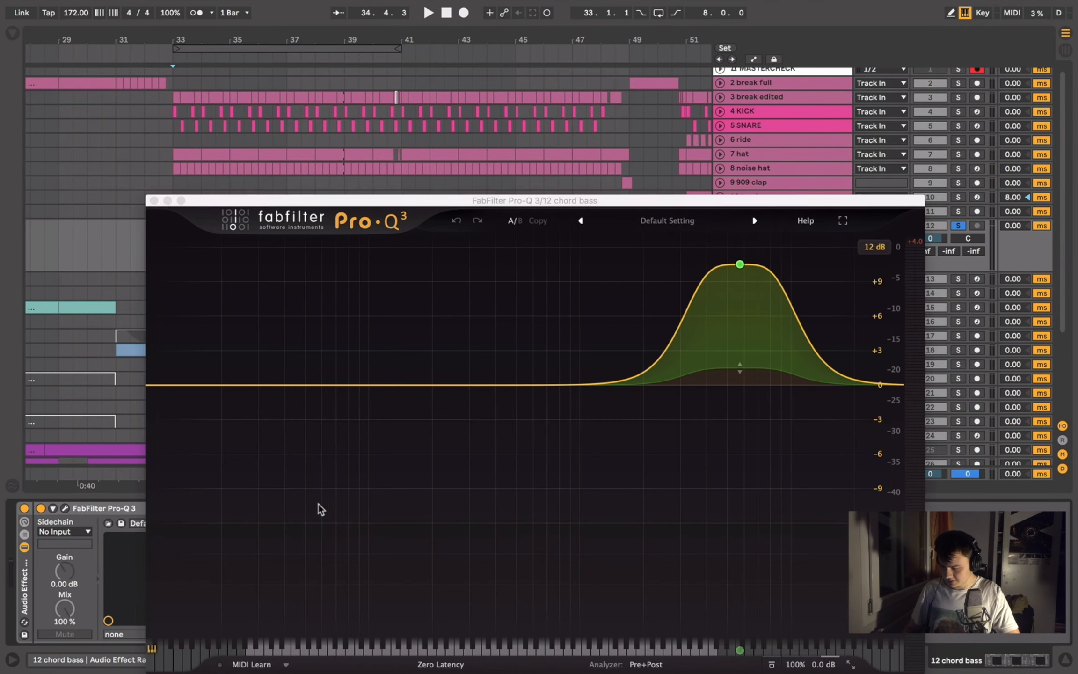
pyautogui.click(154, 201)
pyautogui.doubleClick(322, 513)
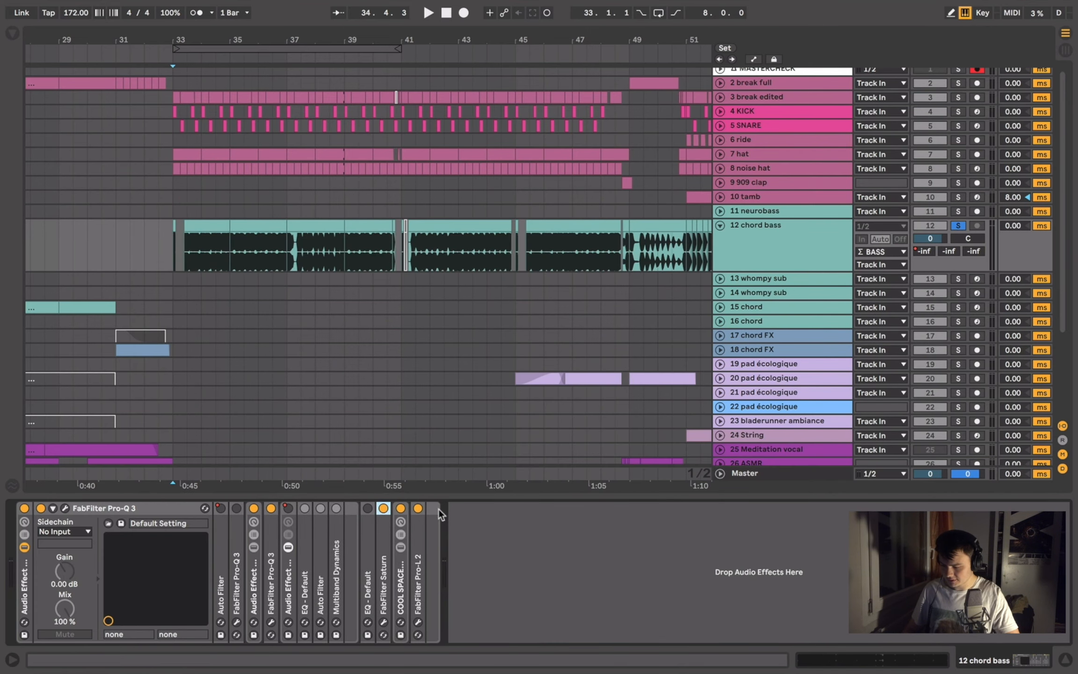
pyautogui.doubleClick(439, 509)
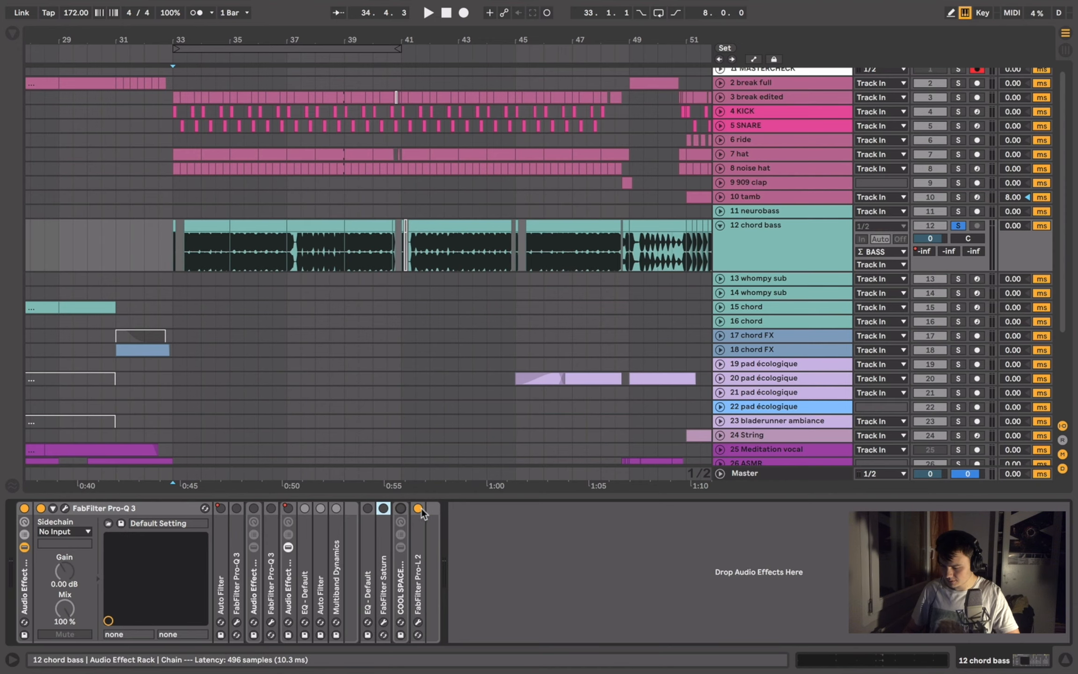
# - Play the chord bass with the first FabFilter Pro-Q 3 off and on while its EQ window is open
pyautogui.click(65, 508)
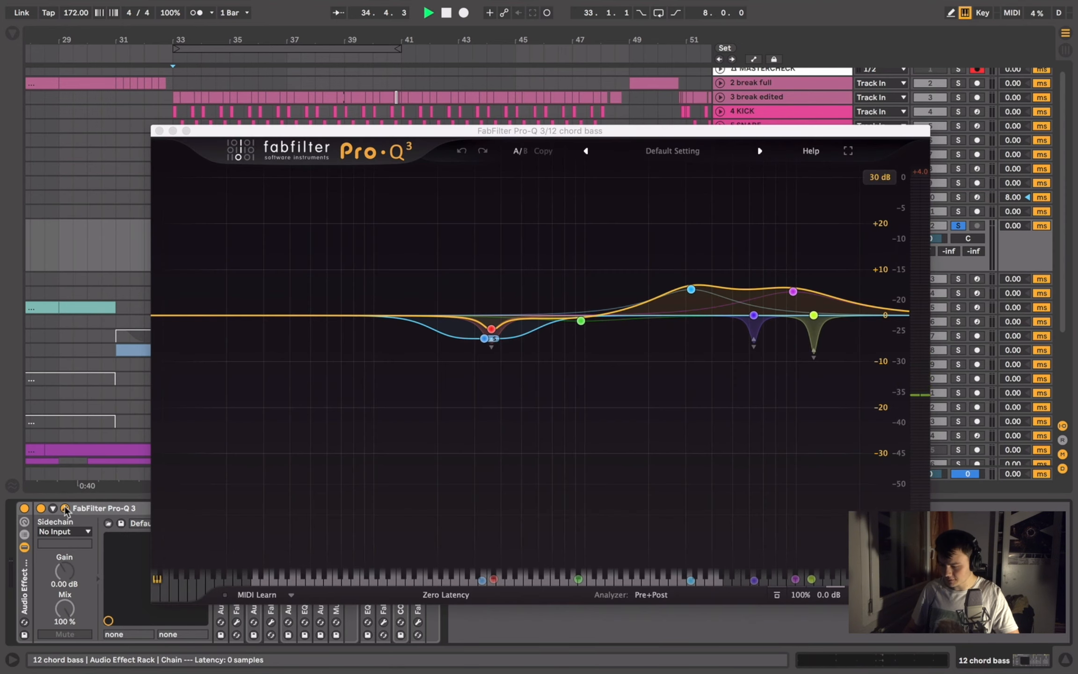
pyautogui.press('space')
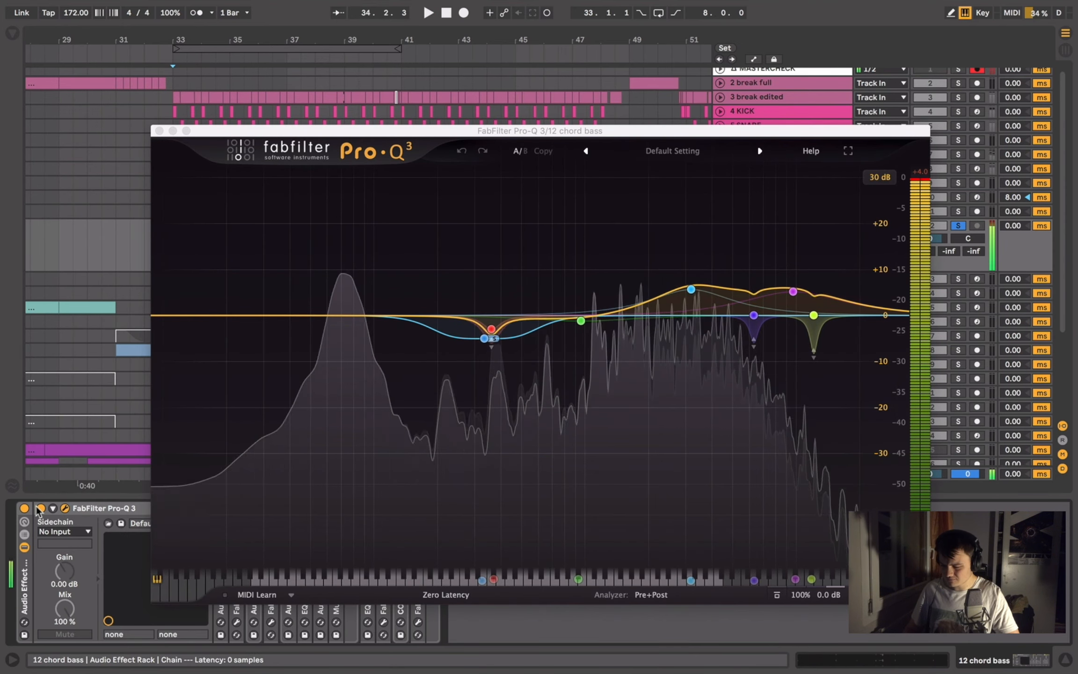
pyautogui.press('space')
pyautogui.press('space')
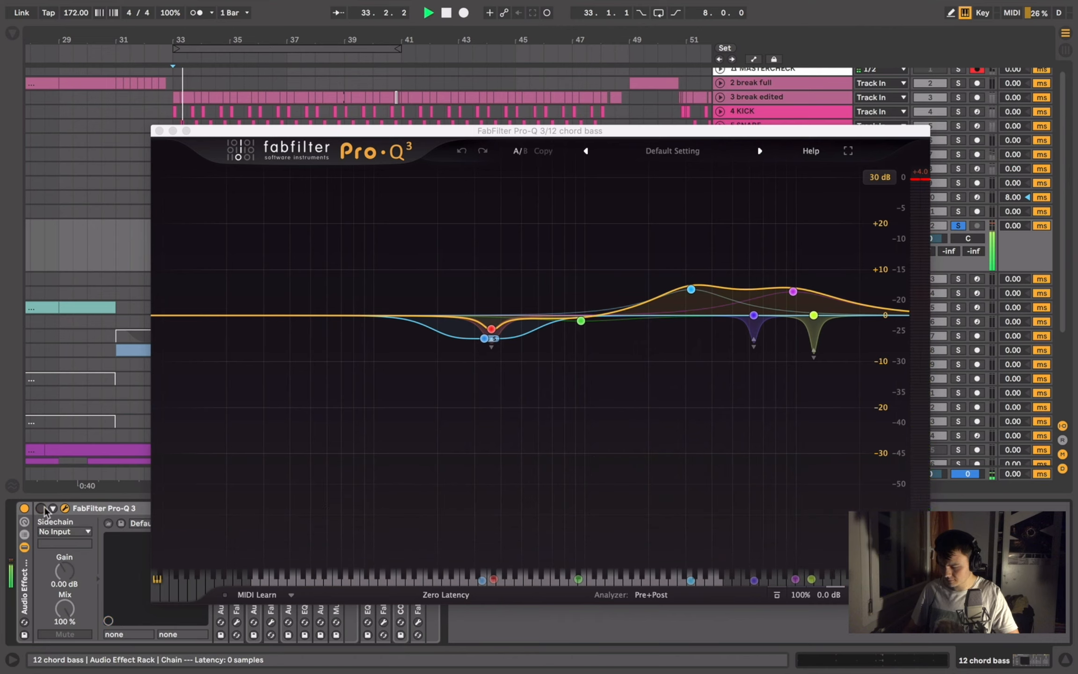
pyautogui.click(41, 508)
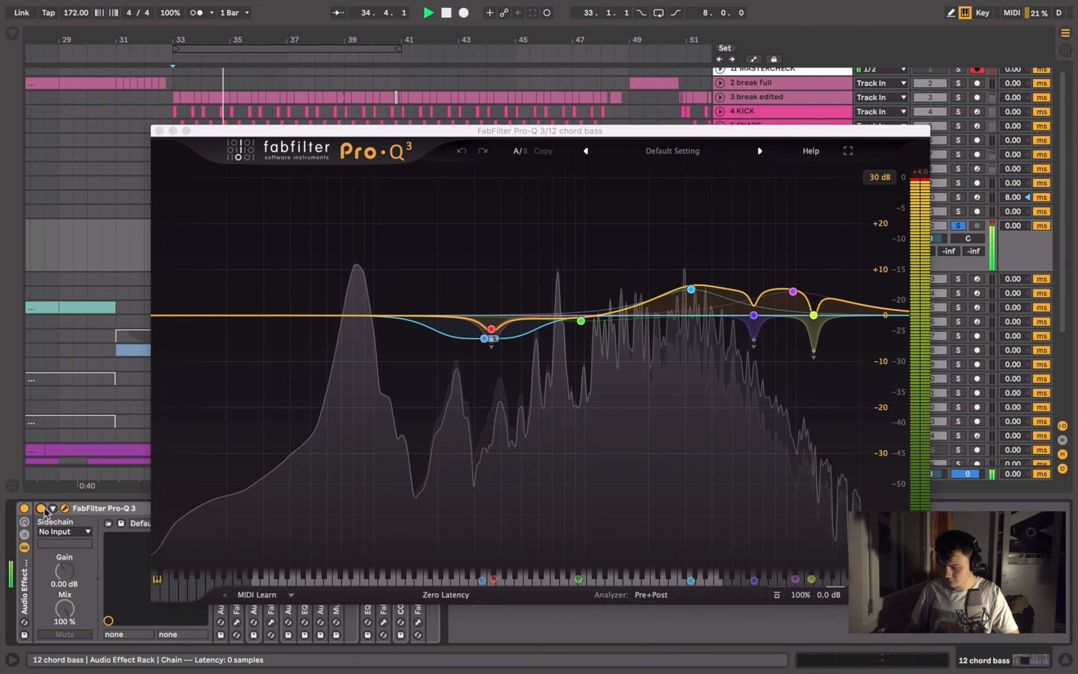
# - Set the Pro-Q 3 display range to 12 dB and compare the bass with the EQ off and on again
pyautogui.click(880, 178)
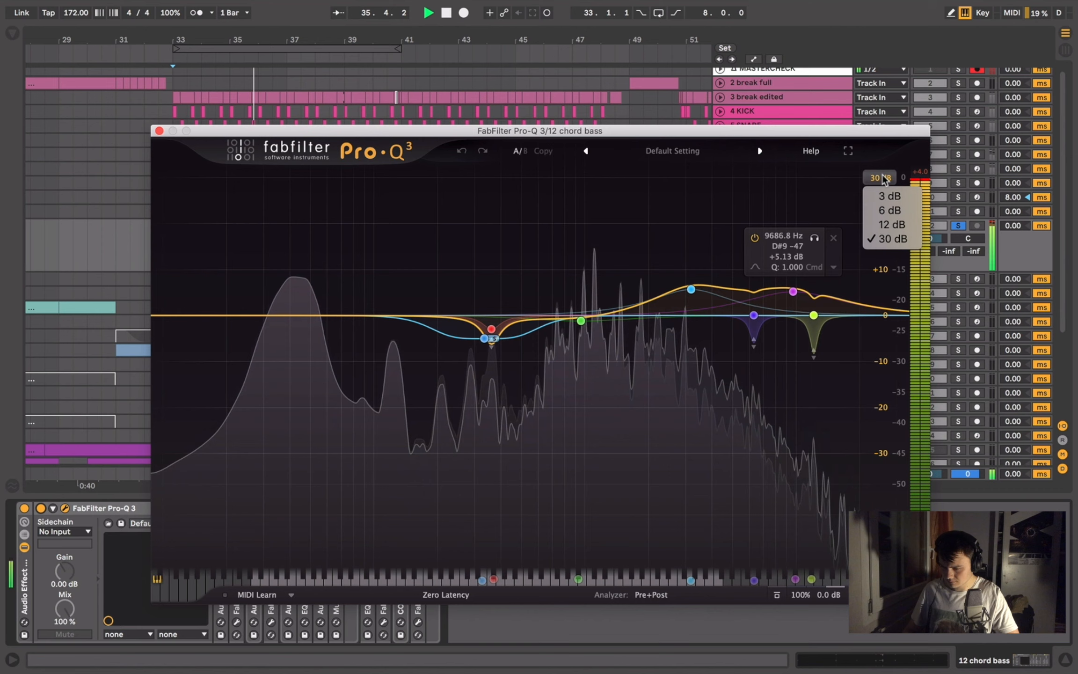
pyautogui.click(883, 225)
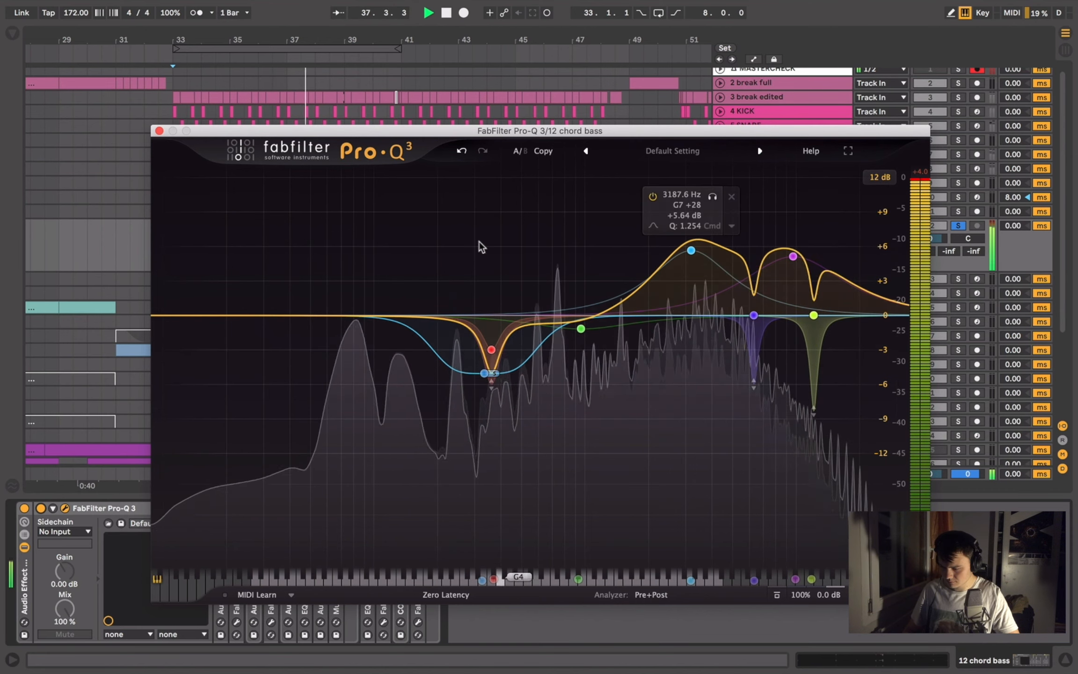
pyautogui.click(41, 508)
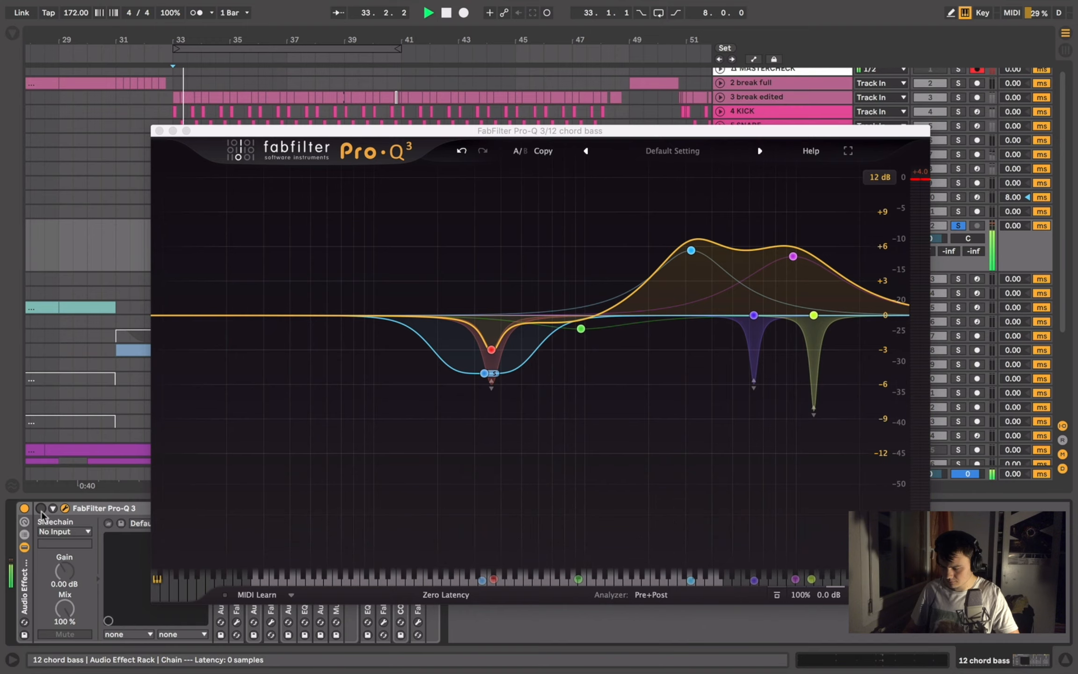
pyautogui.click(41, 508)
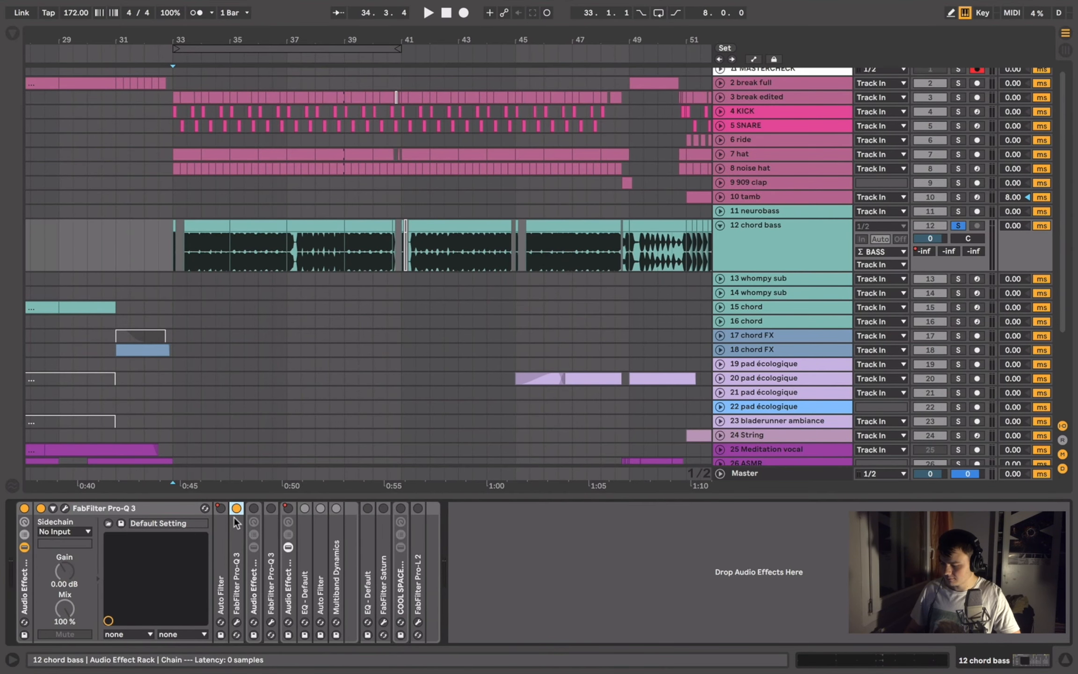
# - Expand the second FabFilter Pro-Q 3, examine its low-cut curve during playback, and turn the device off
pyautogui.doubleClick(235, 519)
pyautogui.click(260, 509)
pyautogui.press('space')
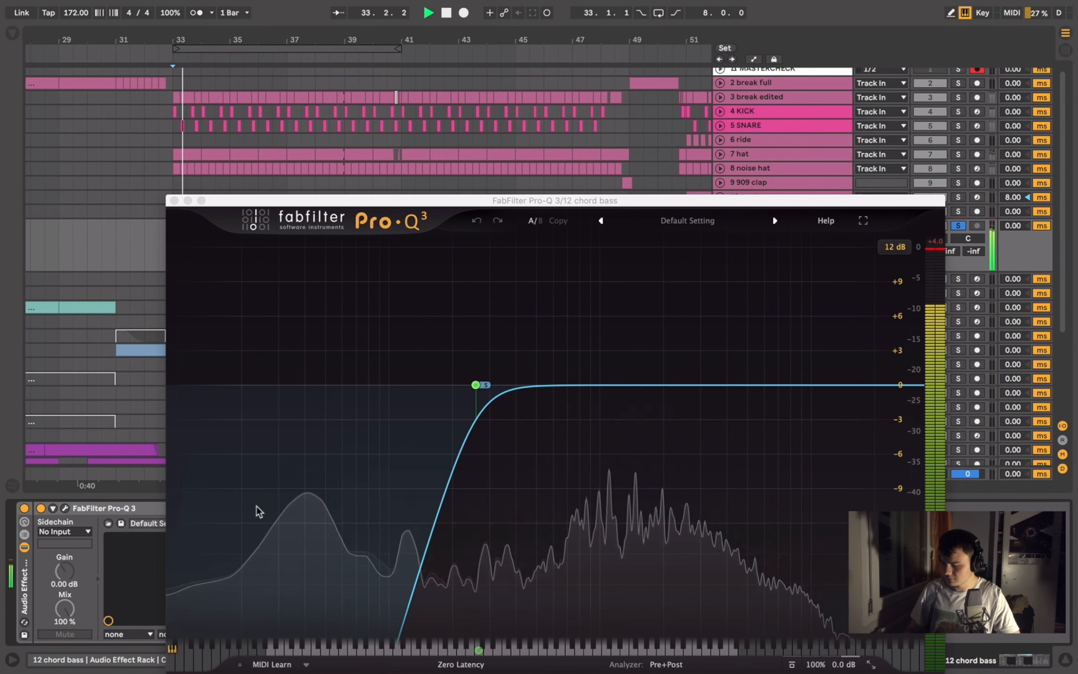
pyautogui.click(174, 200)
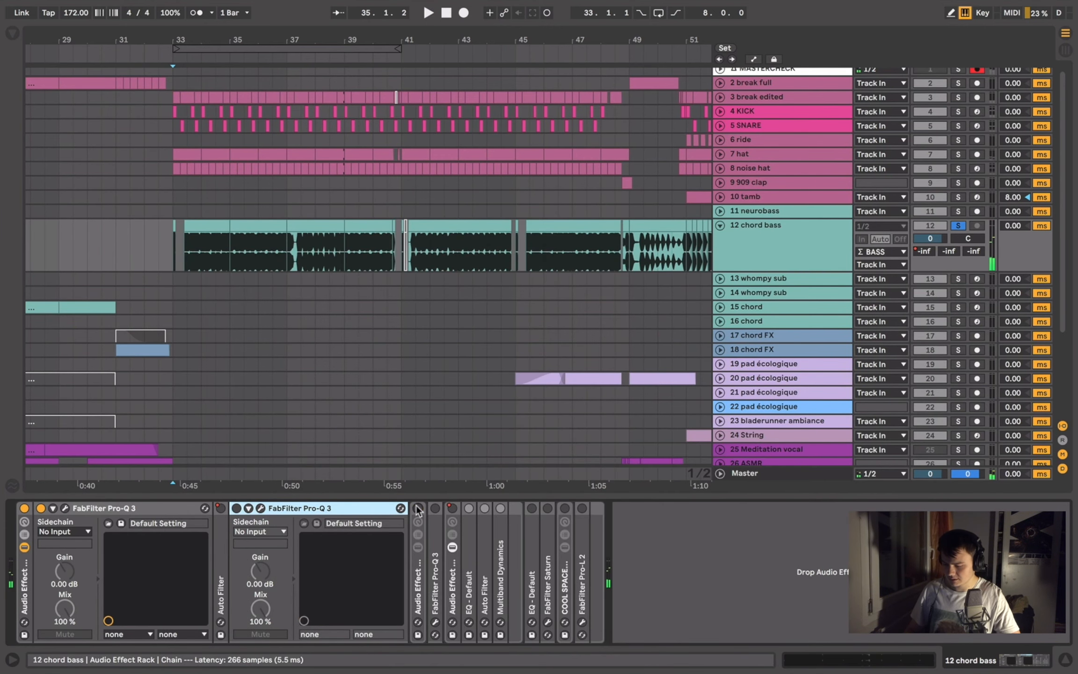
# - Expand and turn on the nested Audio Effect Rack, and play it while checking the -9.0 dB chain's Multiband Dynamics
pyautogui.doubleClick(416, 591)
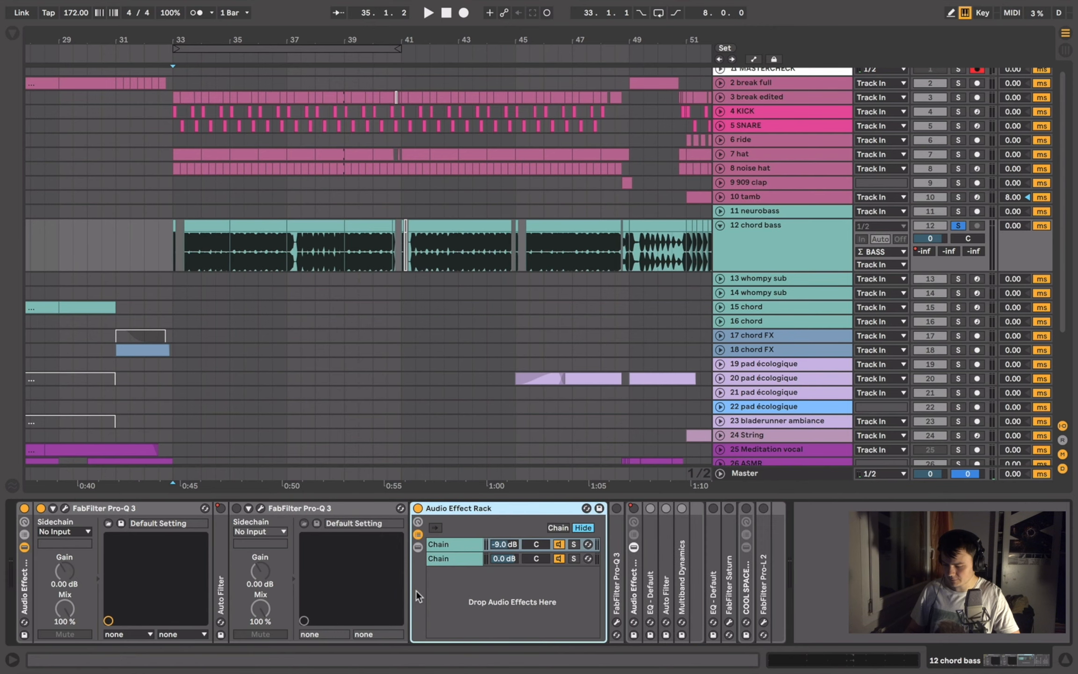
pyautogui.press('space')
pyautogui.click(449, 542)
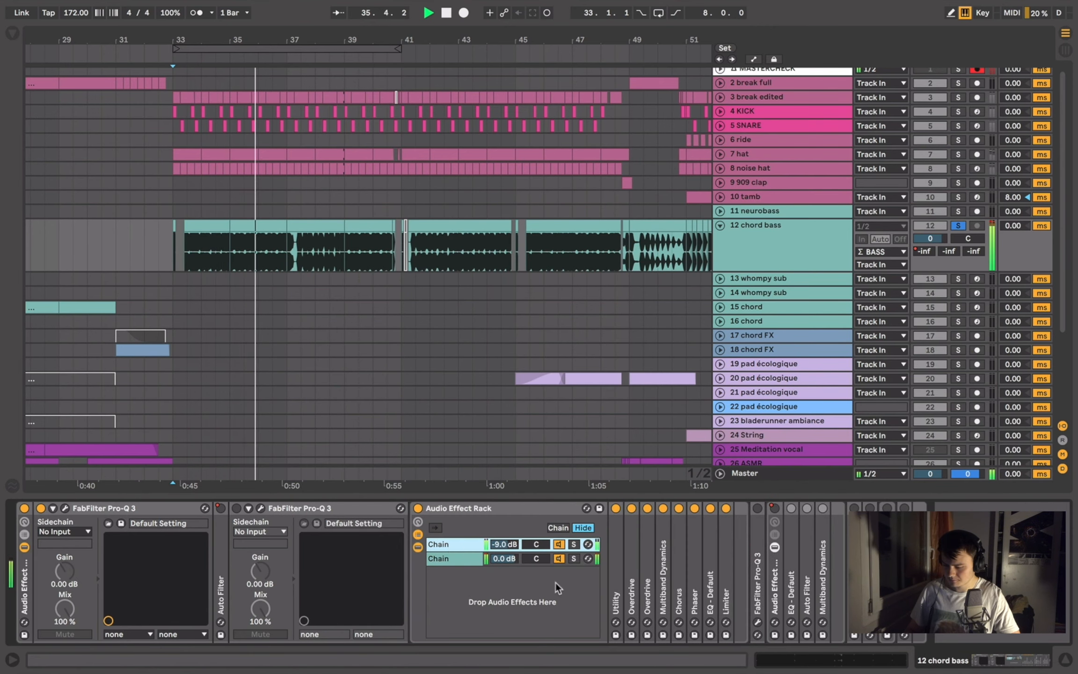
pyautogui.doubleClick(664, 555)
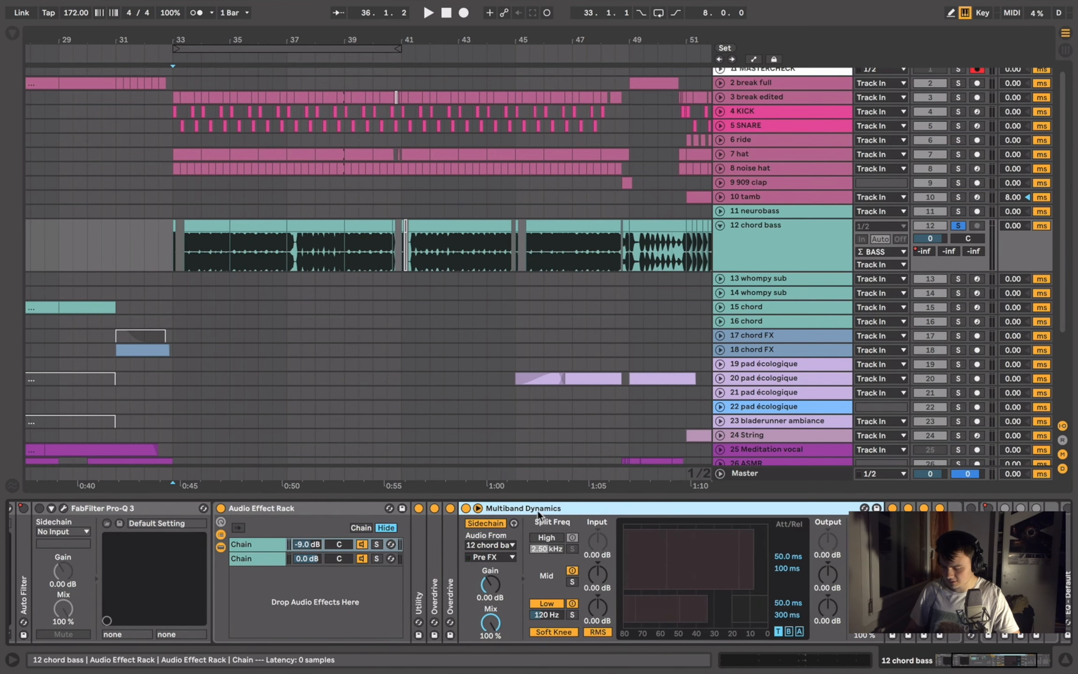
pyautogui.doubleClick(538, 511)
# - Solo and play the nested rack's -9.0 dB chain, and expand its Utility and first Overdrive
pyautogui.click(377, 545)
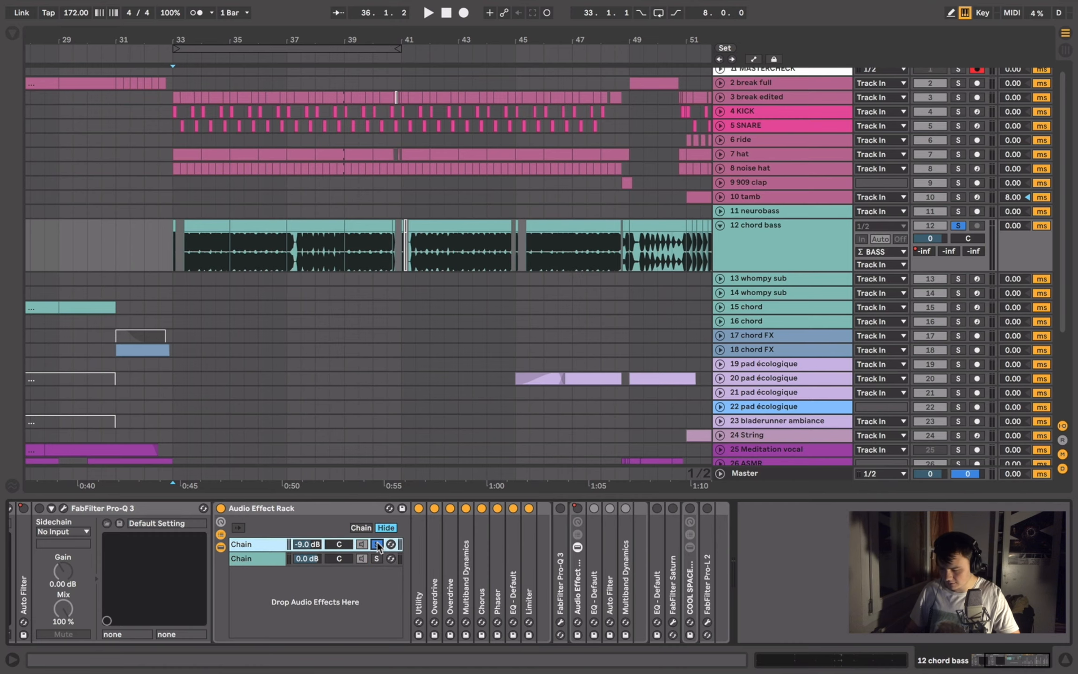
pyautogui.press('space')
pyautogui.press('space')
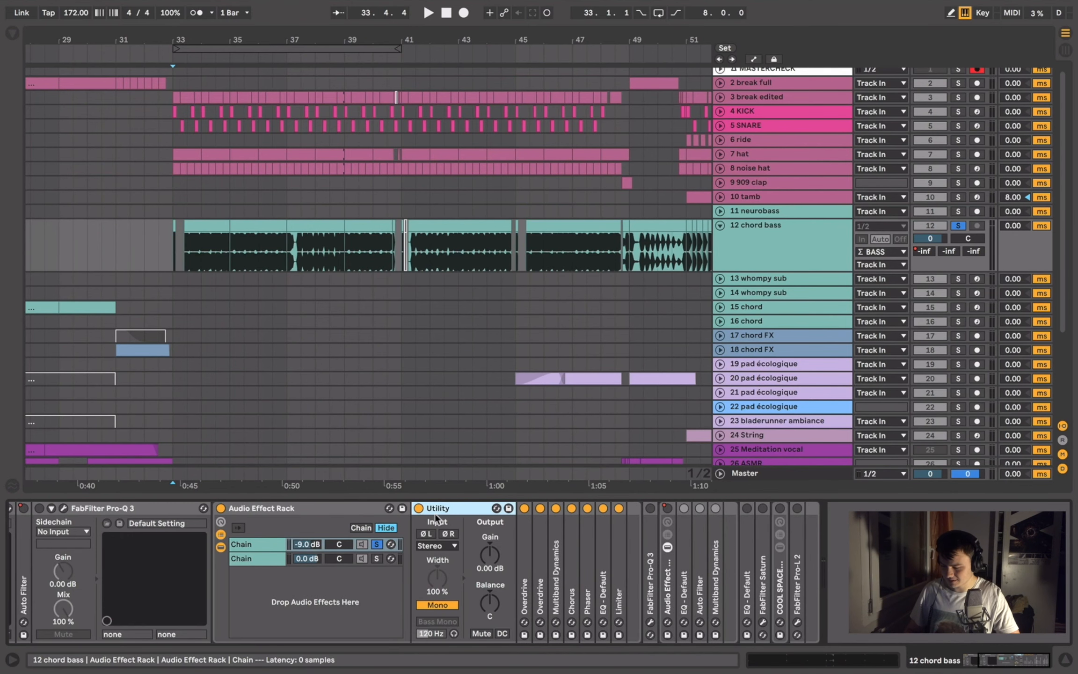
pyautogui.doubleClick(520, 553)
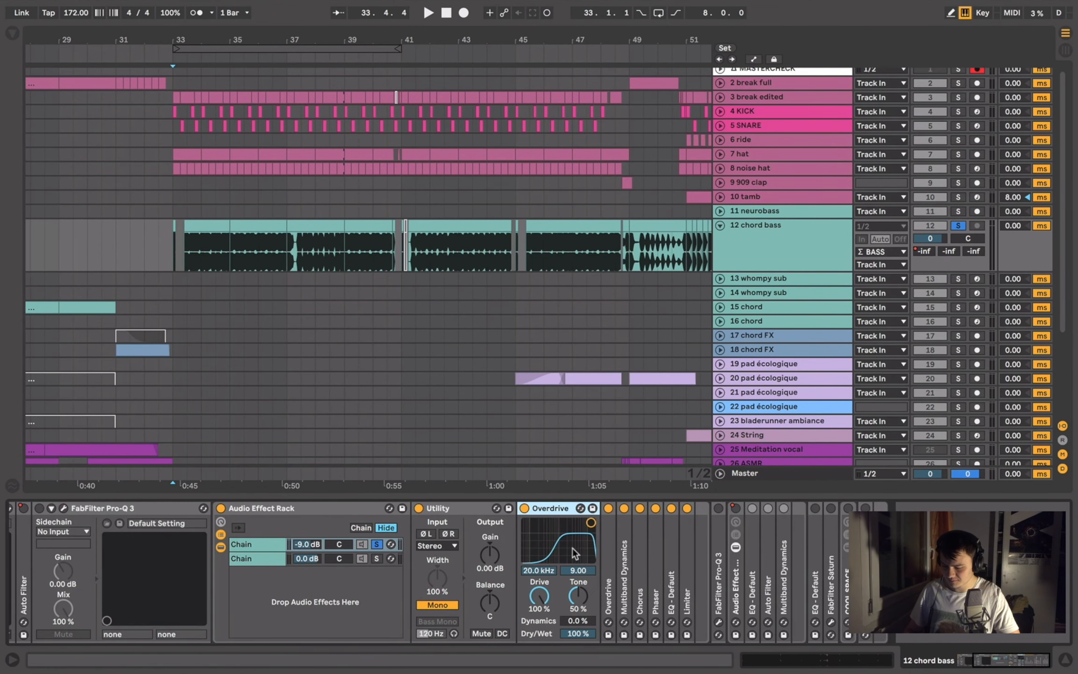
# - Expand both Overdrives in the -9.0 dB chain, turn off the devices that follow them, and play the bass
pyautogui.doubleClick(607, 547)
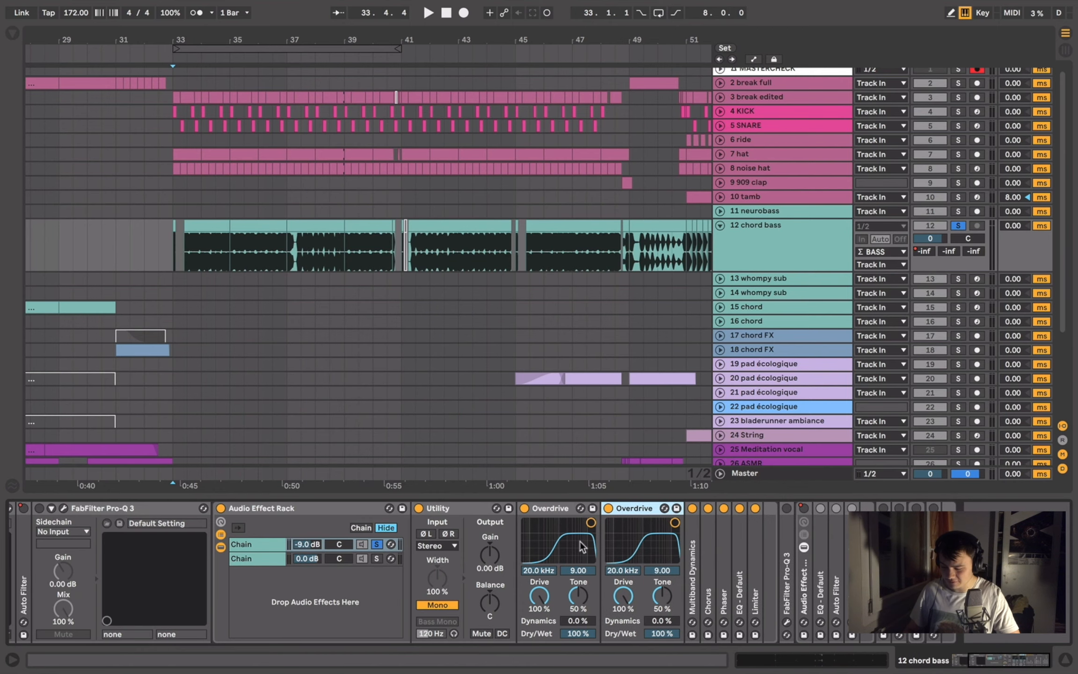
pyautogui.doubleClick(447, 505)
pyautogui.doubleClick(450, 503)
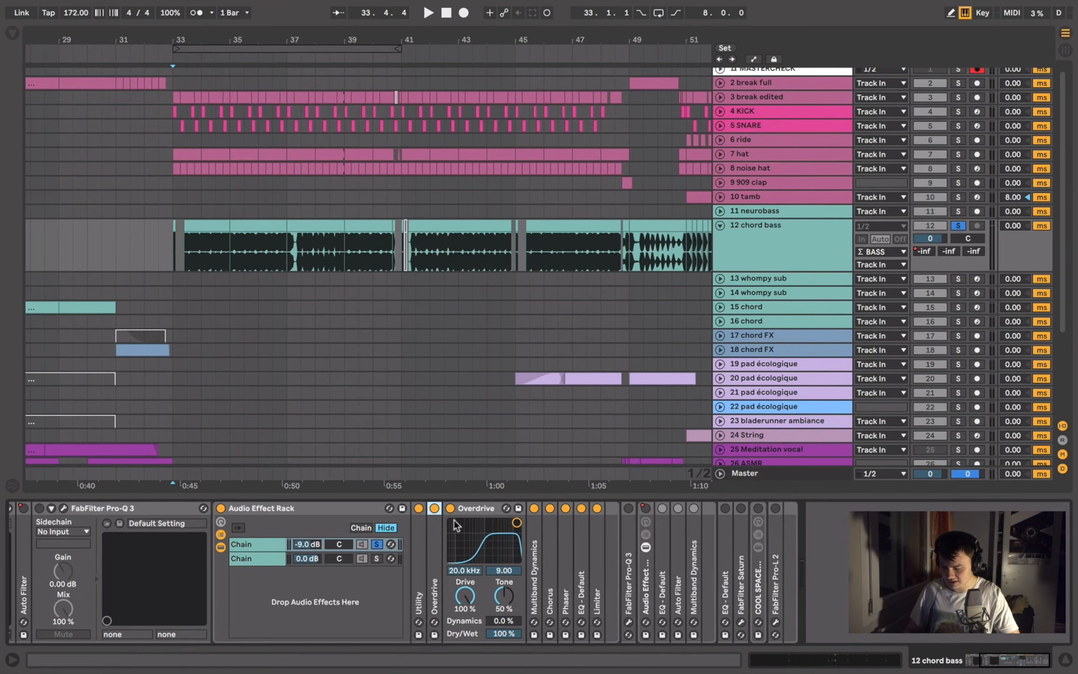
pyautogui.doubleClick(439, 540)
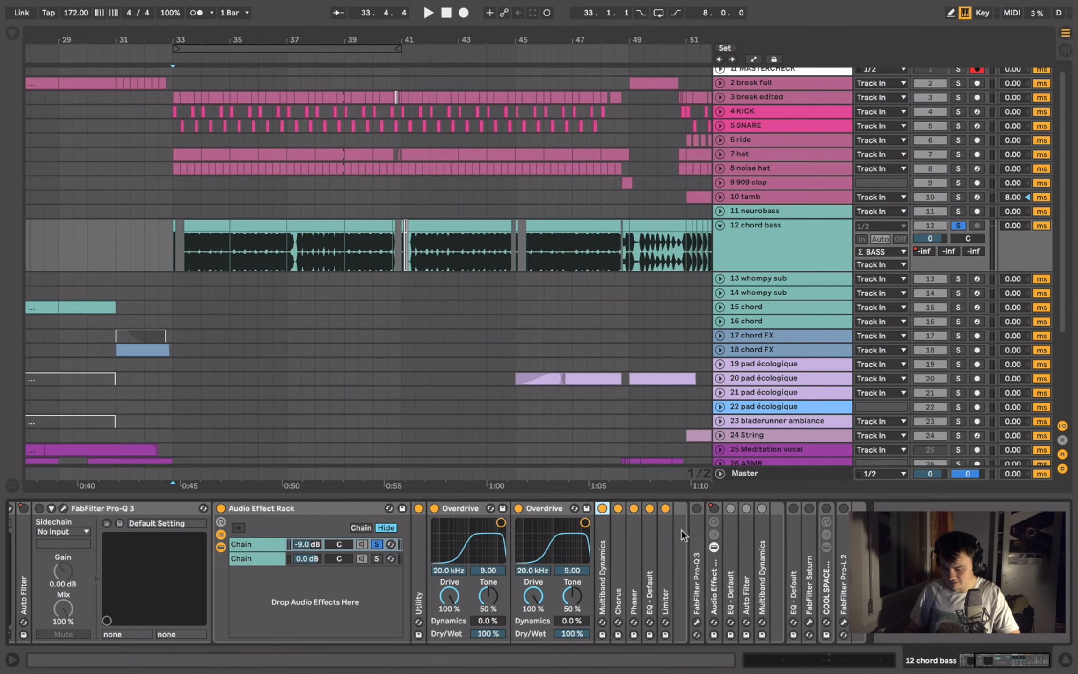
pyautogui.press('space')
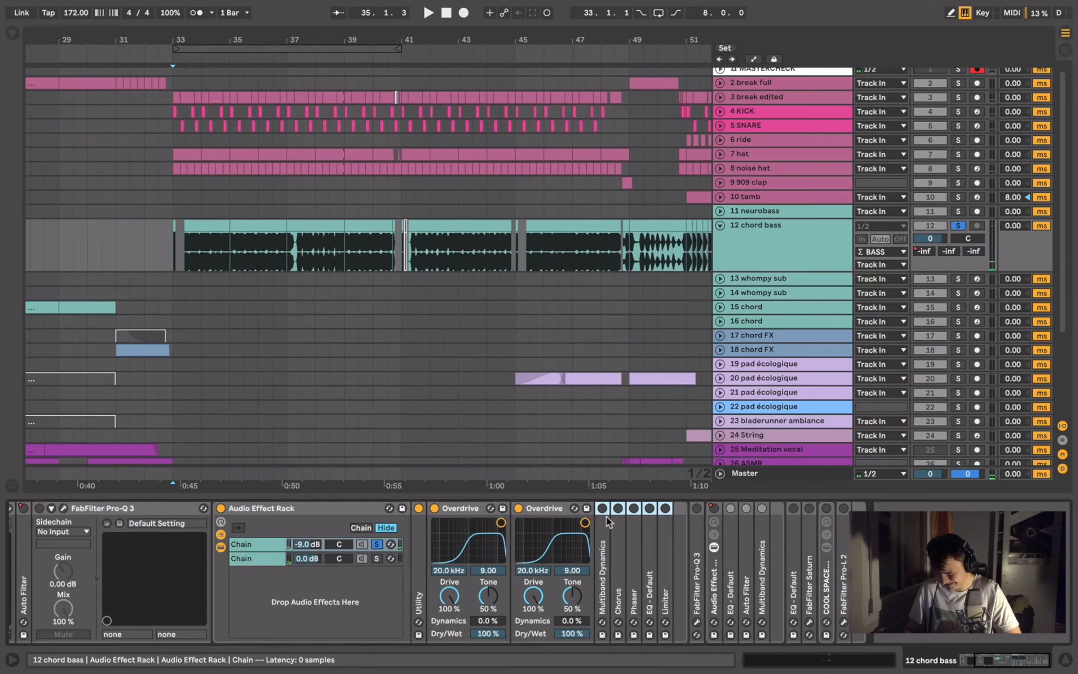
# - Expand the -9.0 dB chain's Multiband Dynamics, turn it on, play the bass through it, and collapse it with the two Overdrives
pyautogui.click(607, 521)
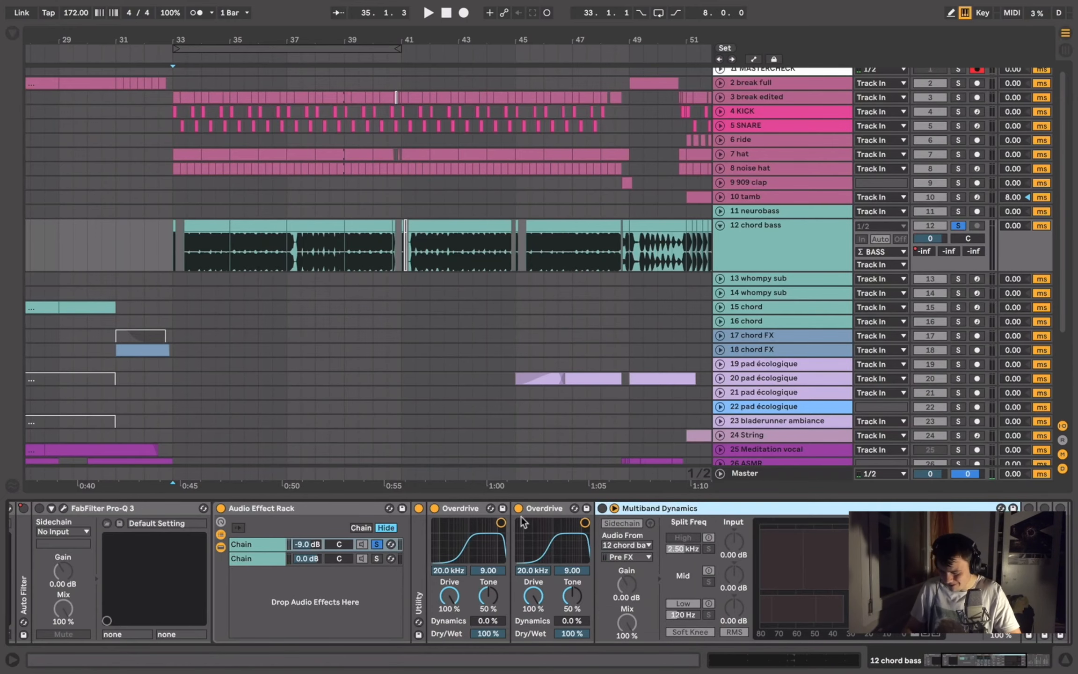
pyautogui.doubleClick(474, 510)
pyautogui.doubleClick(477, 509)
pyautogui.click(467, 508)
pyautogui.press('space')
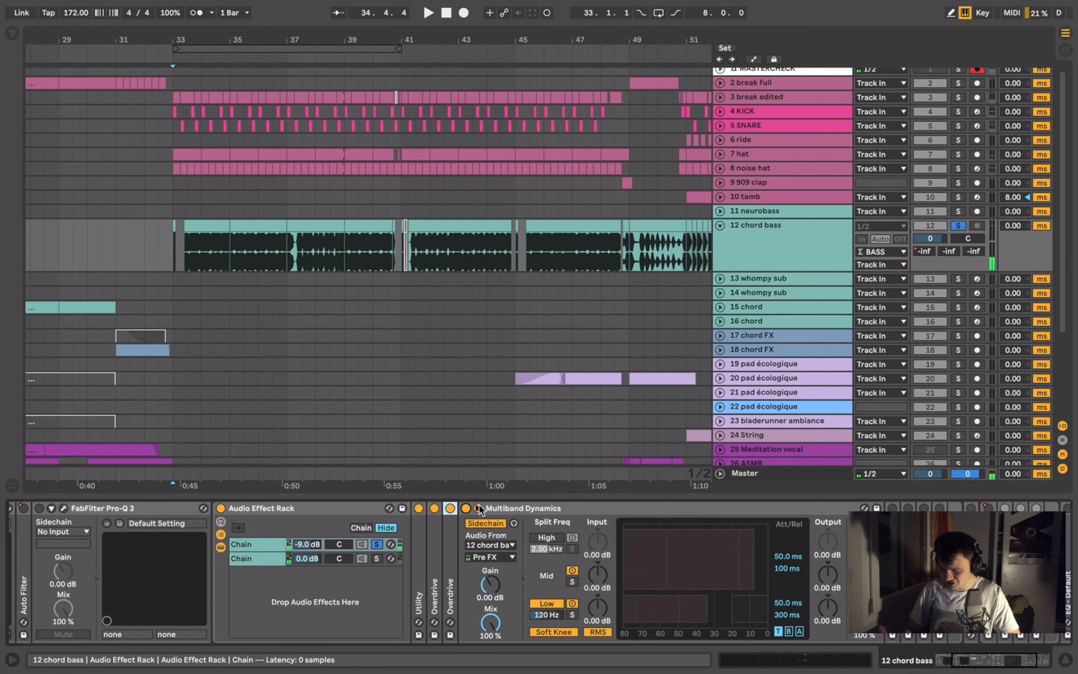
pyautogui.doubleClick(491, 507)
# - Expand the Chorus in the -9.0 dB chain, turn it on, and collapse it after playing the bass
pyautogui.doubleClick(492, 521)
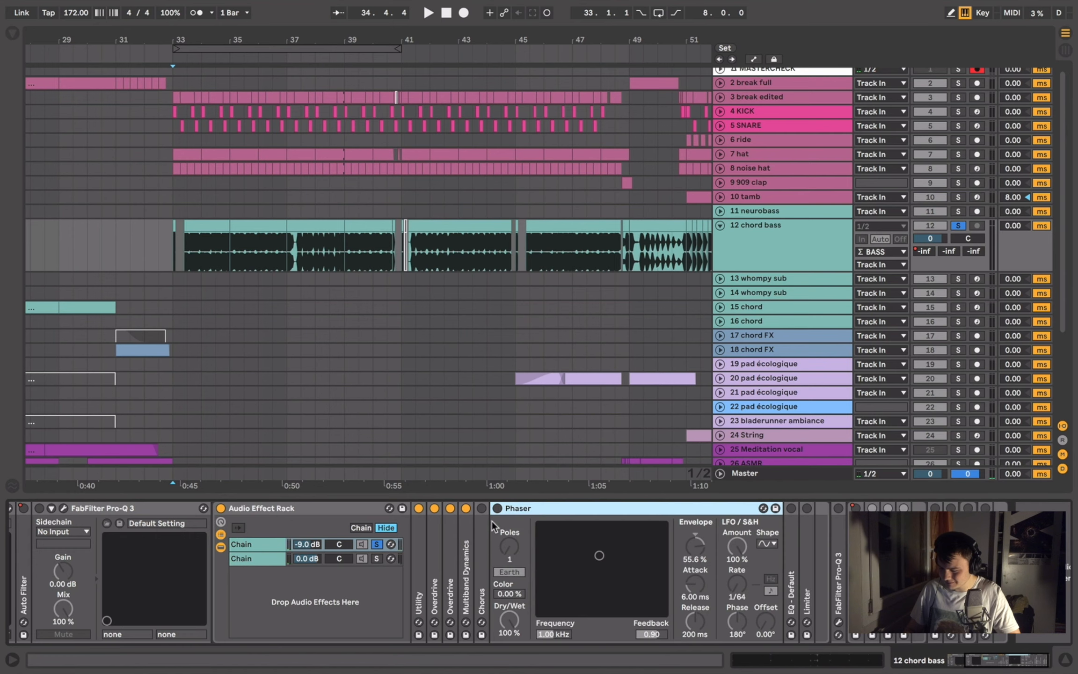
pyautogui.doubleClick(487, 521)
pyautogui.click(482, 509)
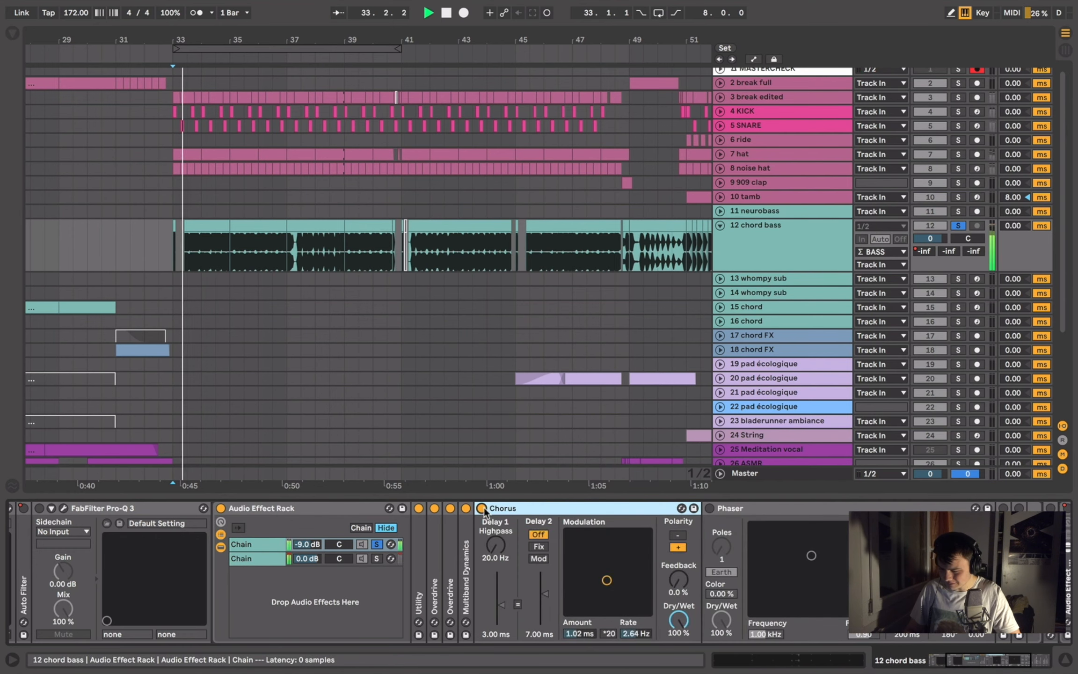
pyautogui.doubleClick(502, 511)
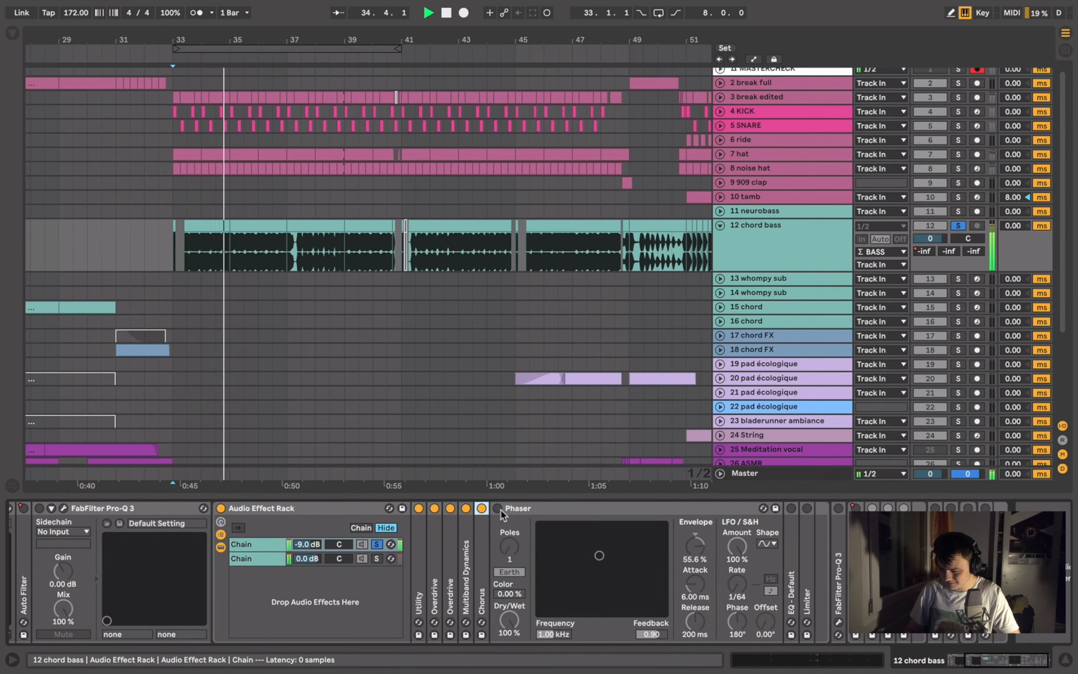
# - Turn on the -9.0 dB chain's Phaser, play the bass from bar 33, and collapse the device
pyautogui.click(498, 509)
pyautogui.press('space')
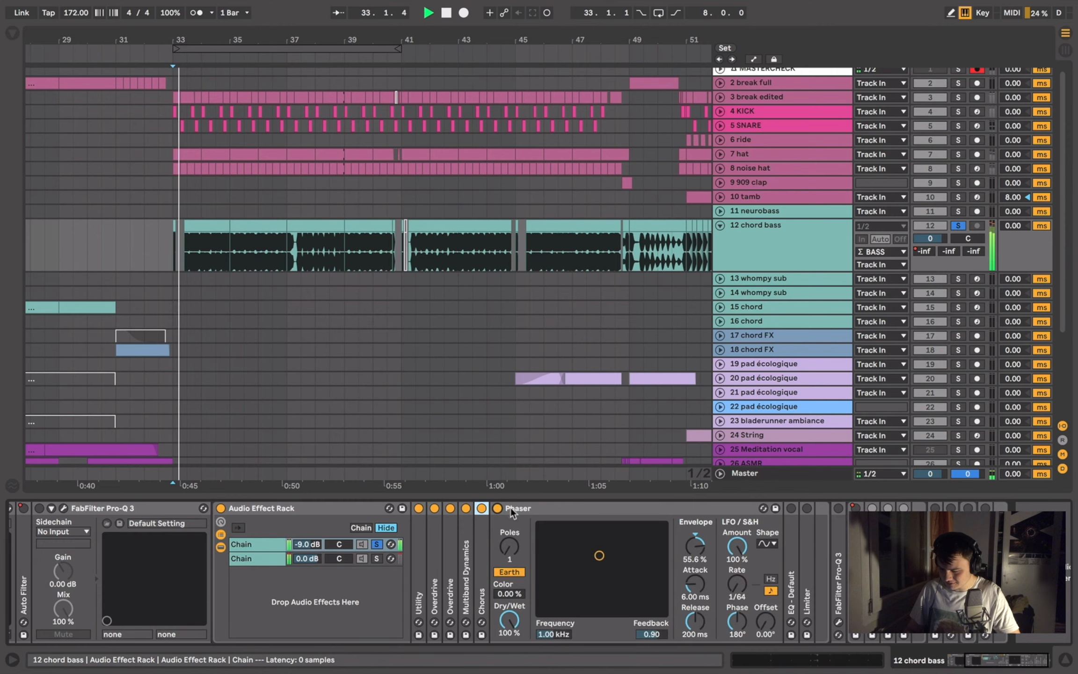
pyautogui.click(517, 509)
pyautogui.doubleClick(517, 509)
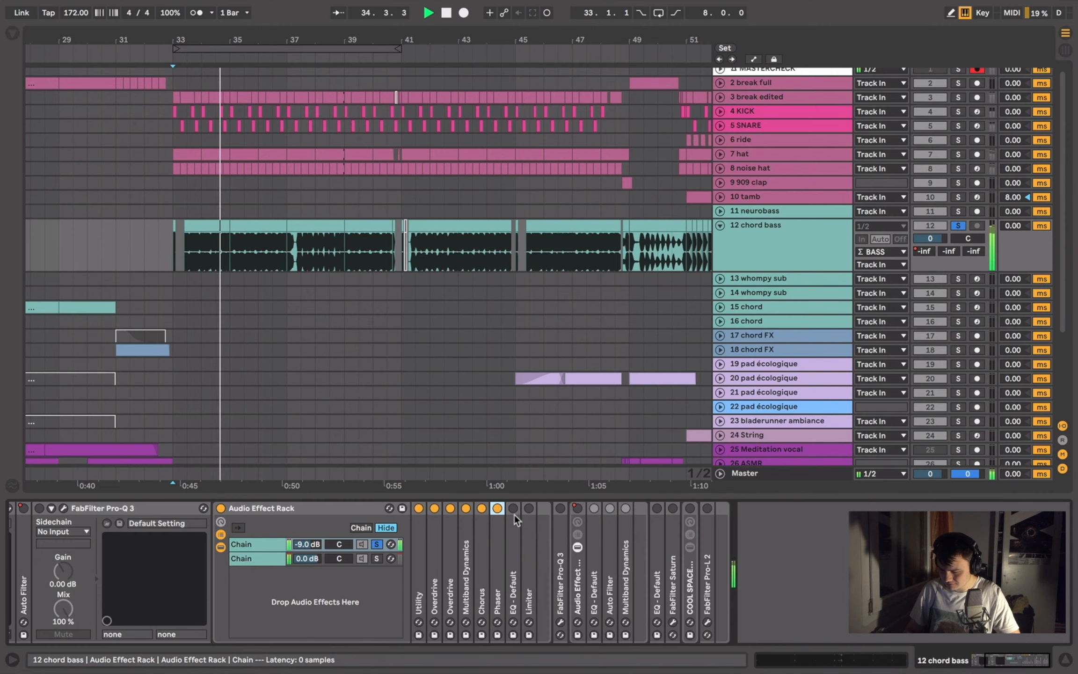
# - Turn on the -9.0 dB chain's EQ - Default and Limiter one after the other, playing the bass with each
pyautogui.doubleClick(513, 529)
pyautogui.click(514, 509)
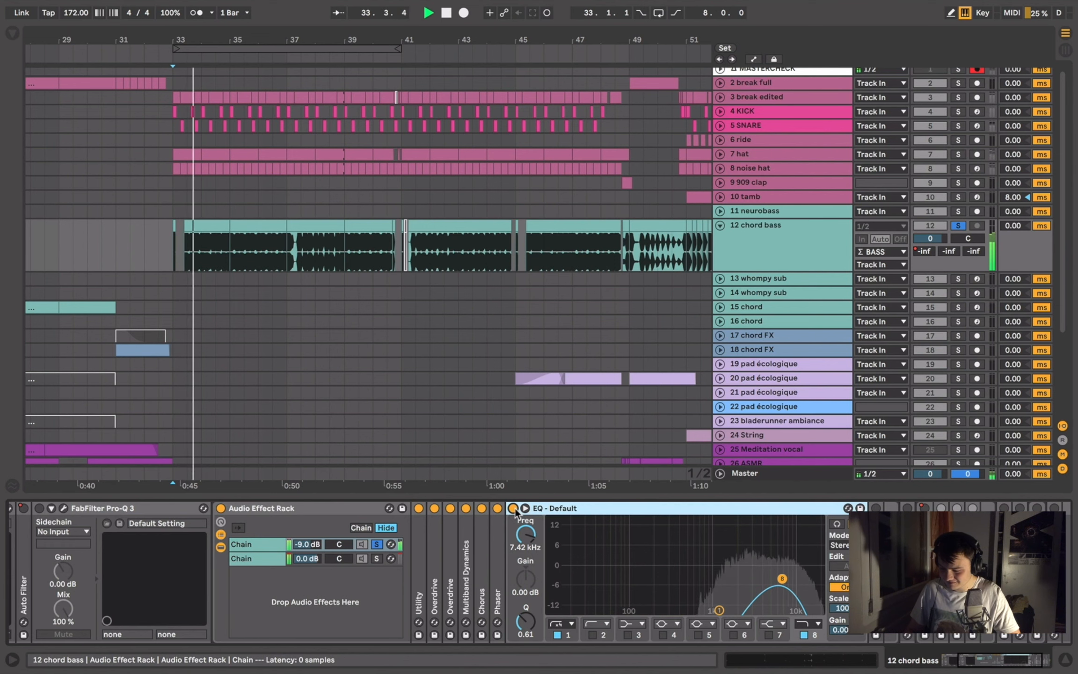
pyautogui.doubleClick(539, 509)
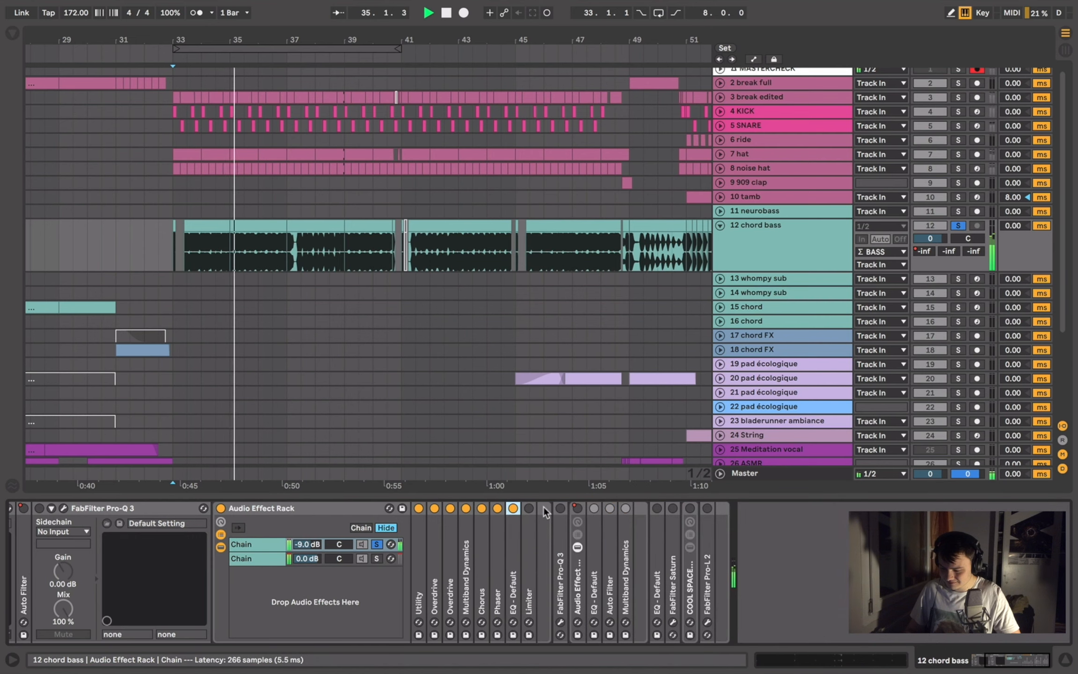
pyautogui.doubleClick(527, 520)
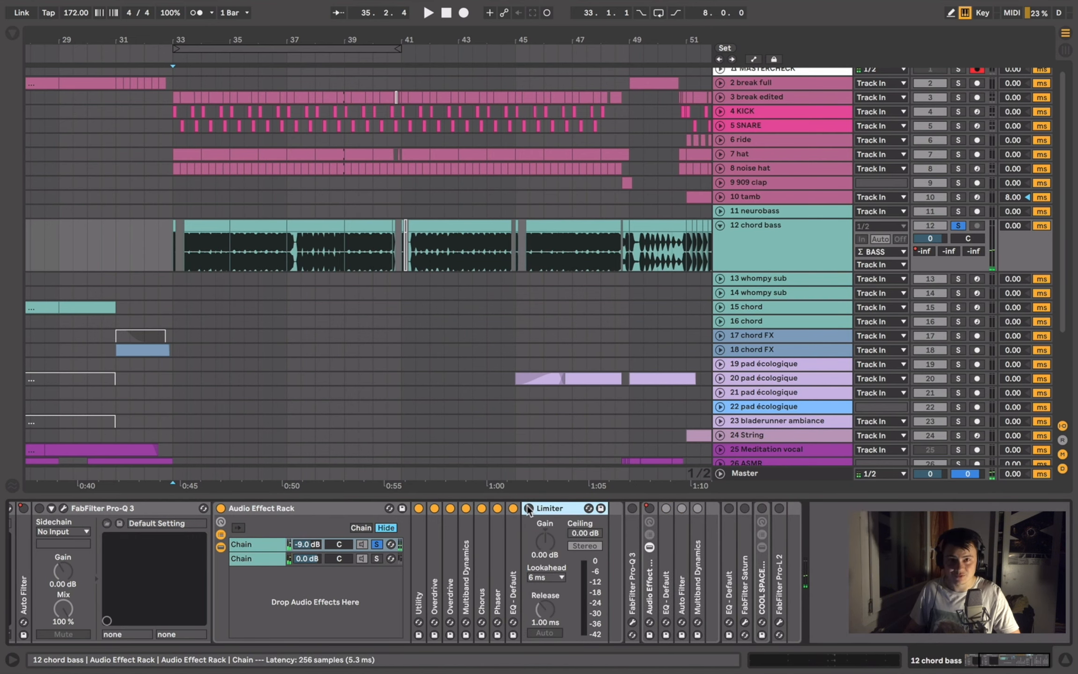
pyautogui.click(529, 509)
pyautogui.press('space')
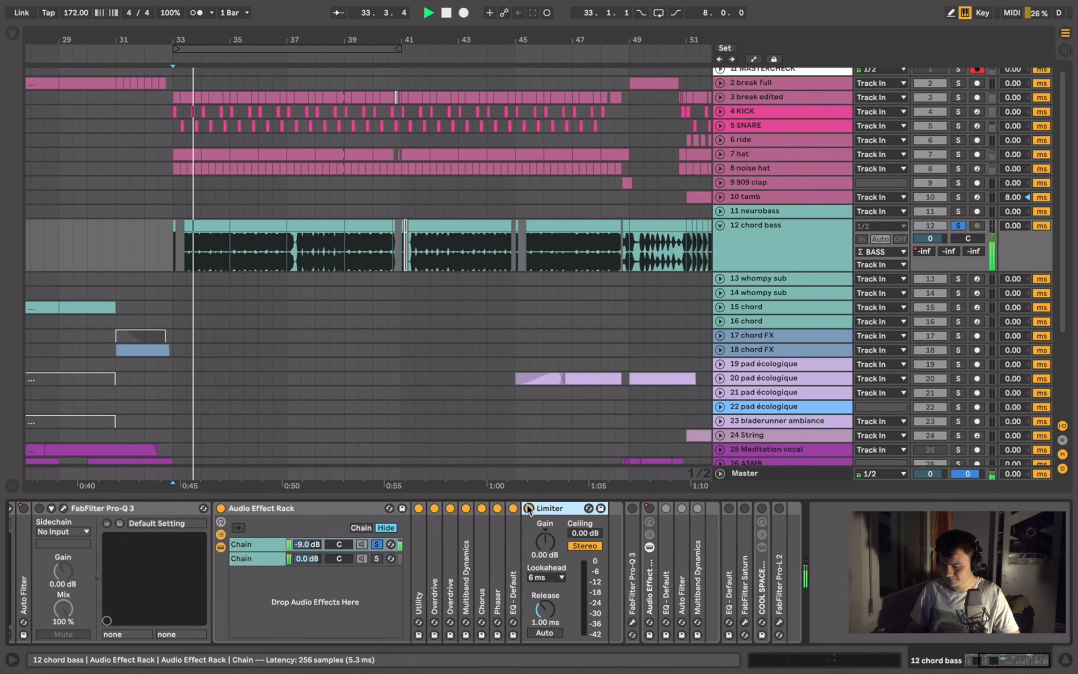
# - Solo and play the nested rack's 0.0 dB chain, clear the solo, and play both chains together
pyautogui.click(377, 558)
pyautogui.press('space')
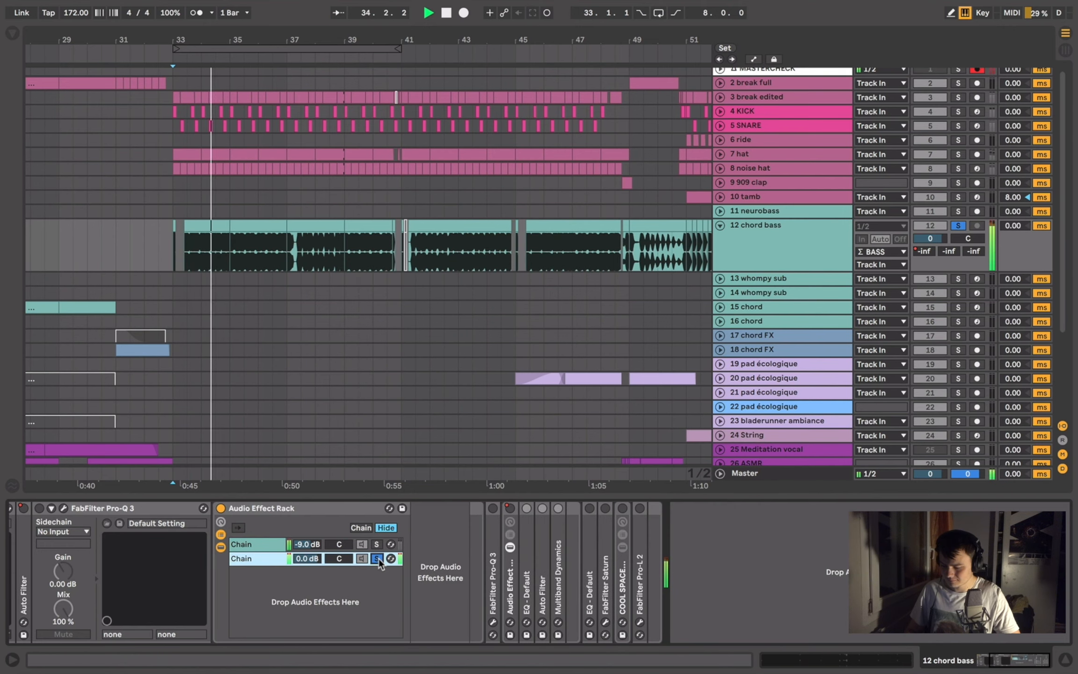
pyautogui.press('space')
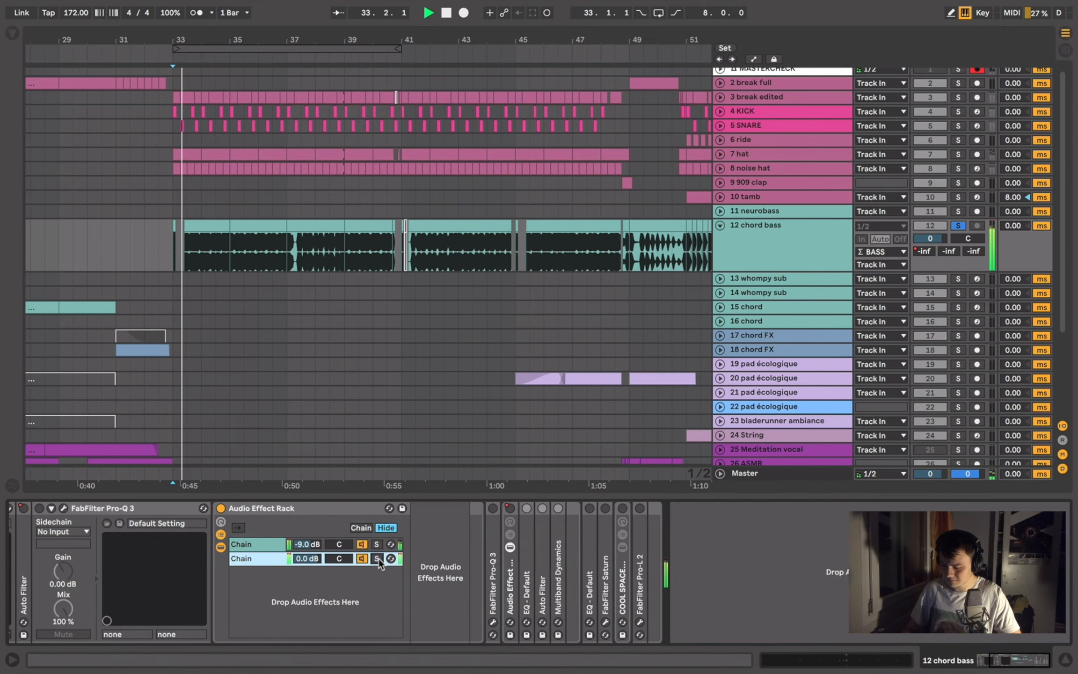
# - Turn on the FabFilter Pro-Q 3 after the nested rack, examine its high-frequency boost curve during playback, and collapse the device
pyautogui.doubleClick(495, 542)
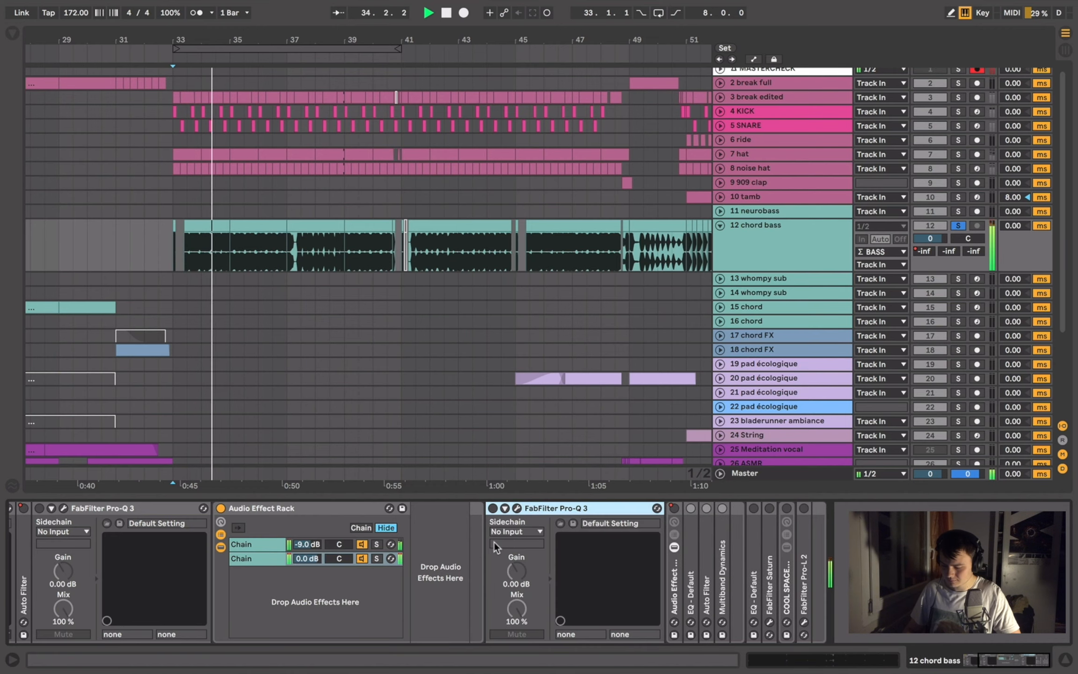
pyautogui.click(493, 508)
pyautogui.press('space')
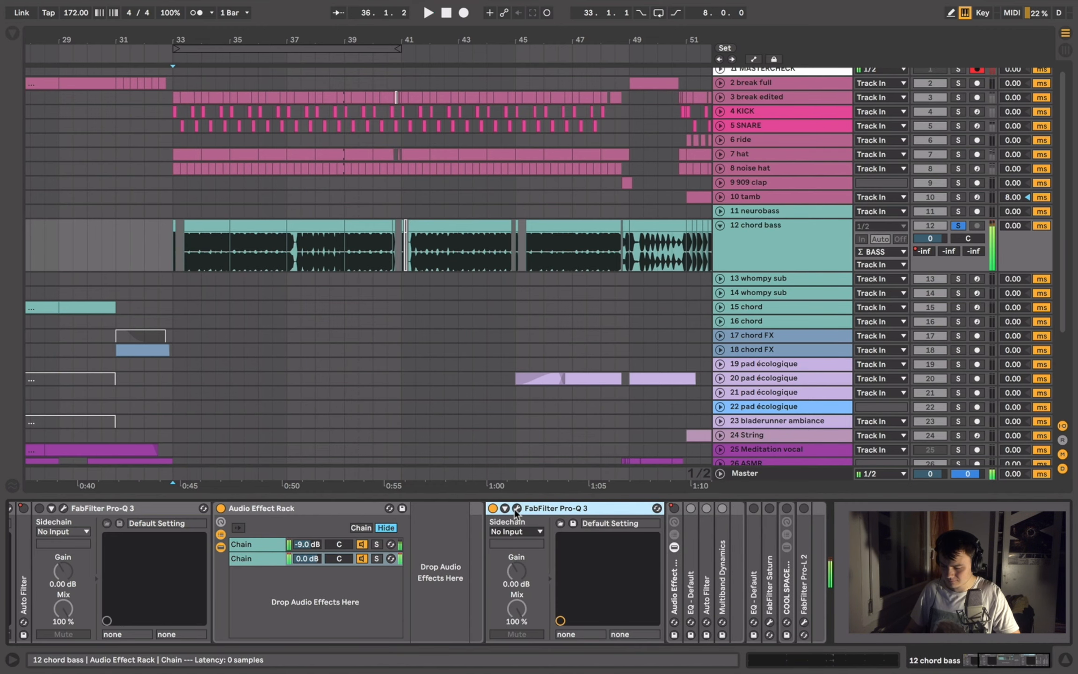
pyautogui.click(516, 509)
pyautogui.press('space')
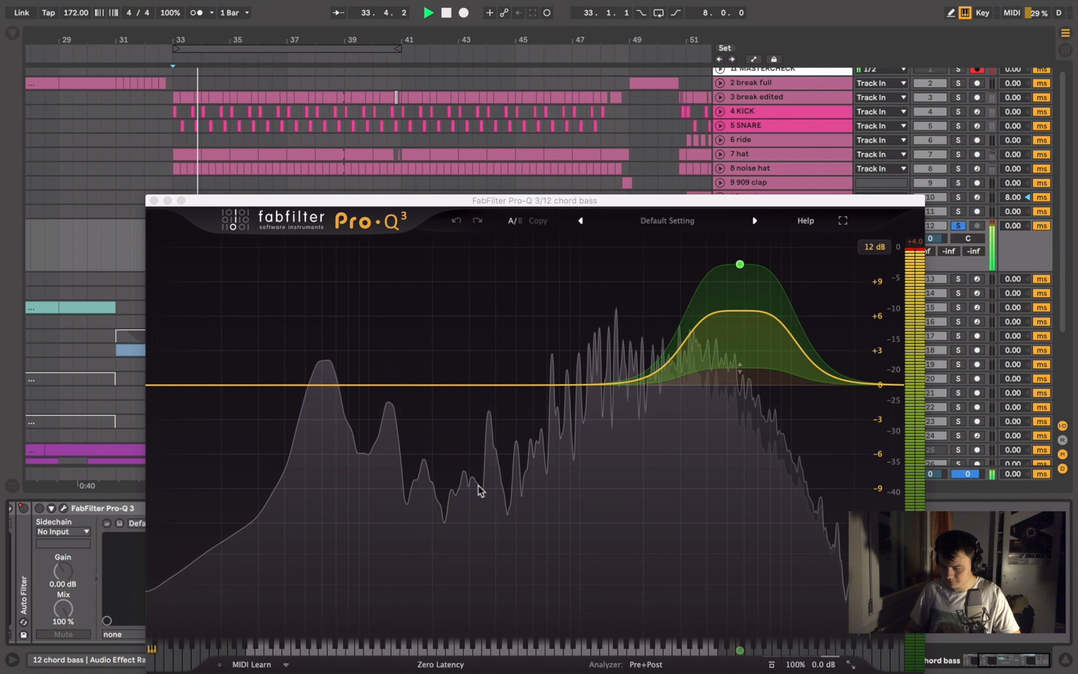
pyautogui.click(154, 201)
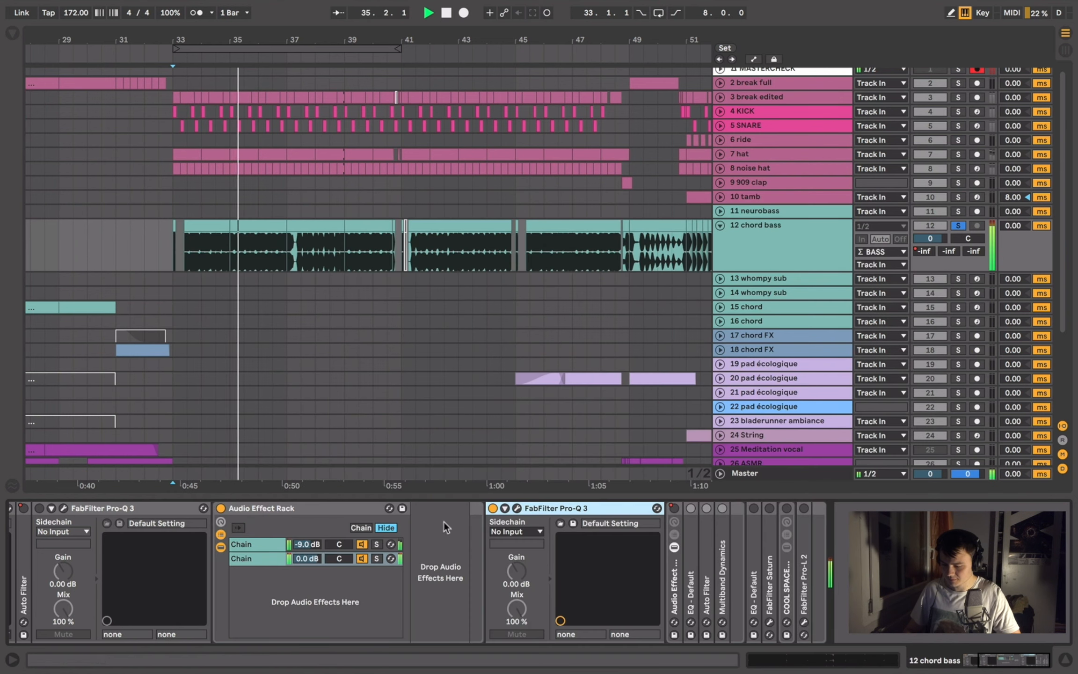
pyautogui.doubleClick(548, 507)
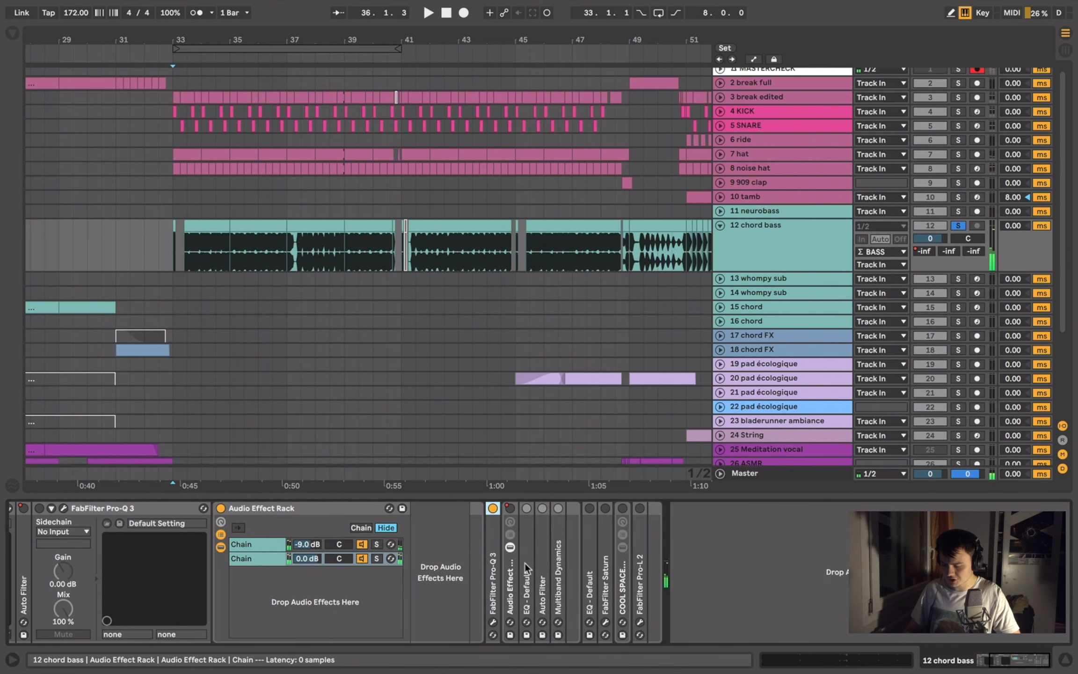
# - Check the next EQ - Default's low cut, turn on FabFilter Saturn and COOL SPACES PUMPS, and view Saturn's settings
pyautogui.doubleClick(592, 534)
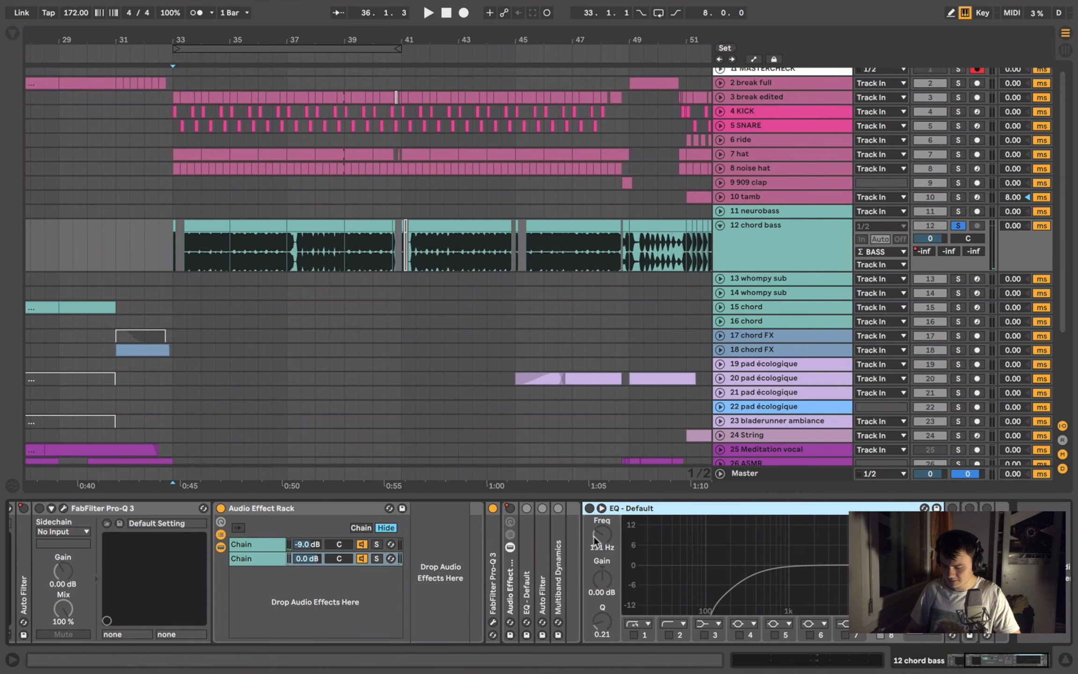
pyautogui.doubleClick(630, 507)
pyautogui.doubleClick(608, 523)
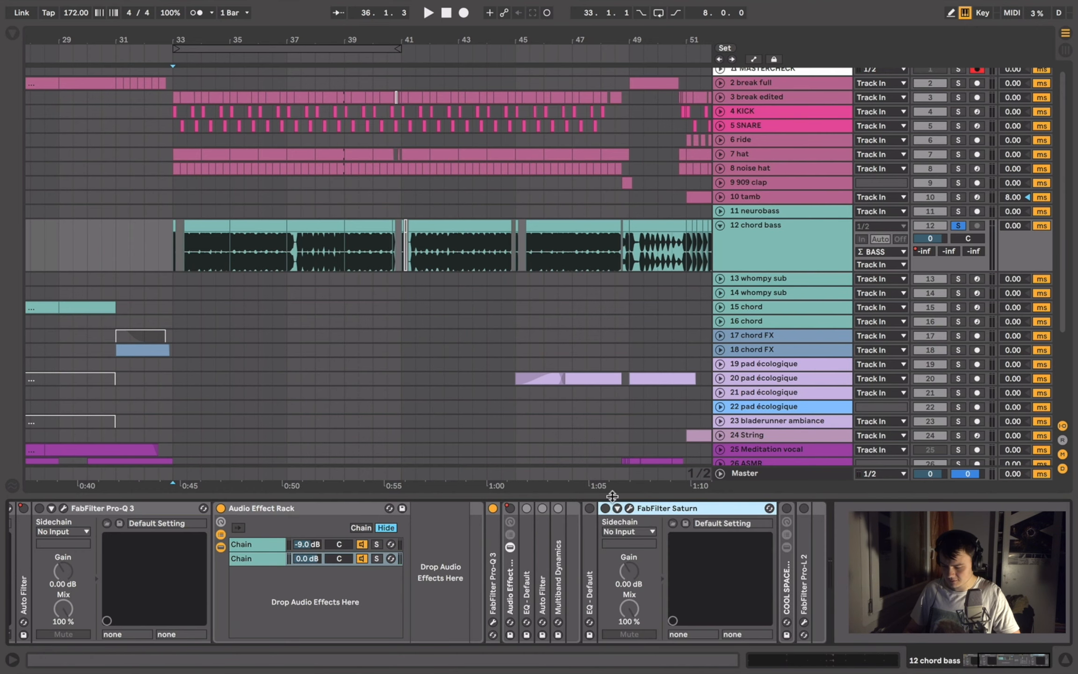
pyautogui.doubleClick(790, 513)
pyautogui.click(630, 509)
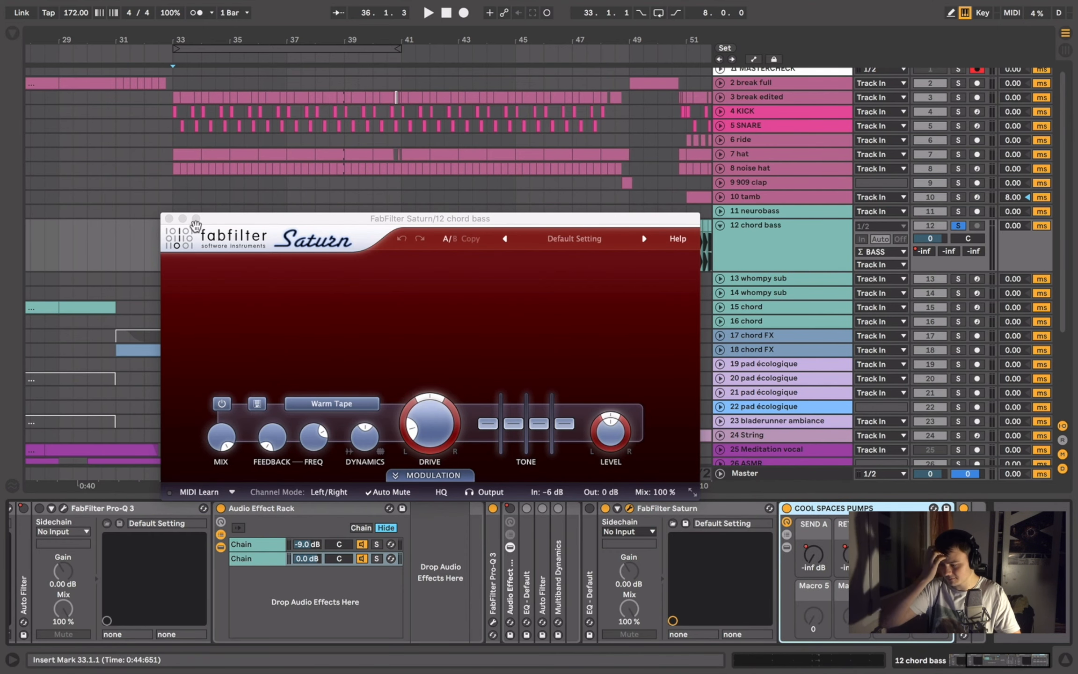
pyautogui.click(169, 218)
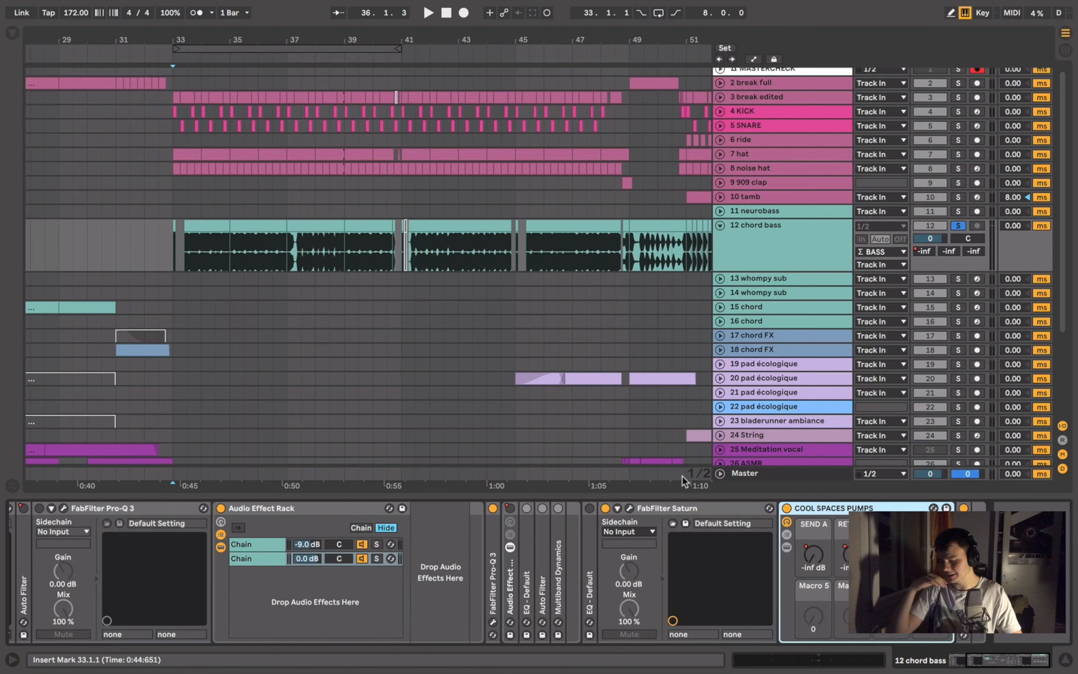
# - Show the devices of the COOL SPACES PUMPS REVERB chain and examine its Utility, EQ - Default and OTT
pyautogui.click(787, 546)
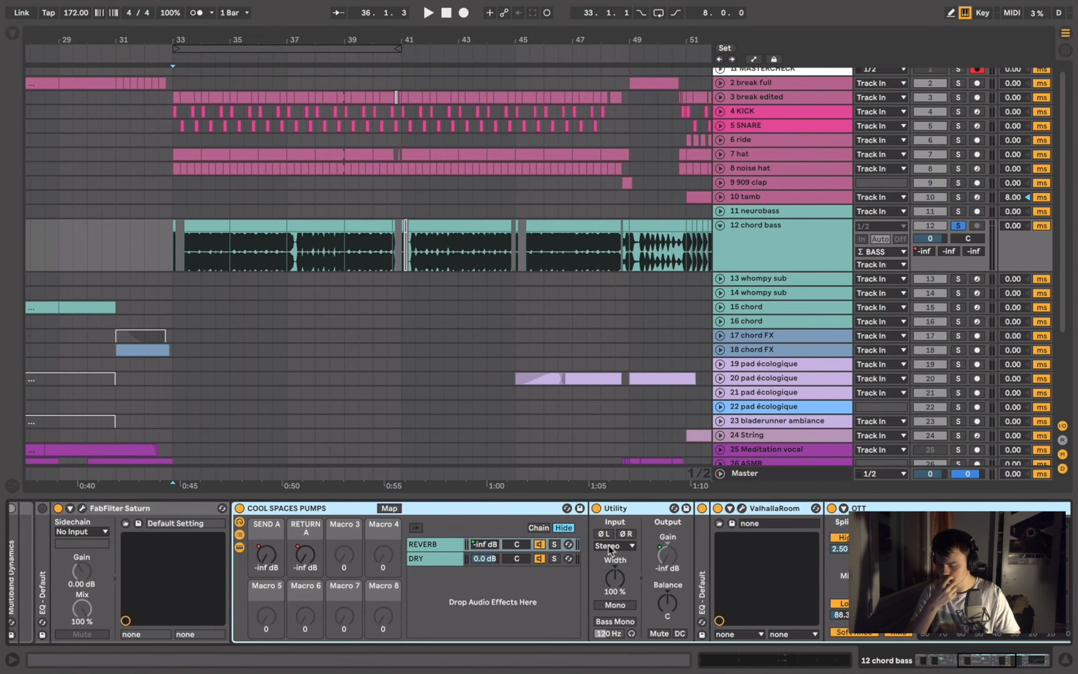
pyautogui.doubleClick(635, 512)
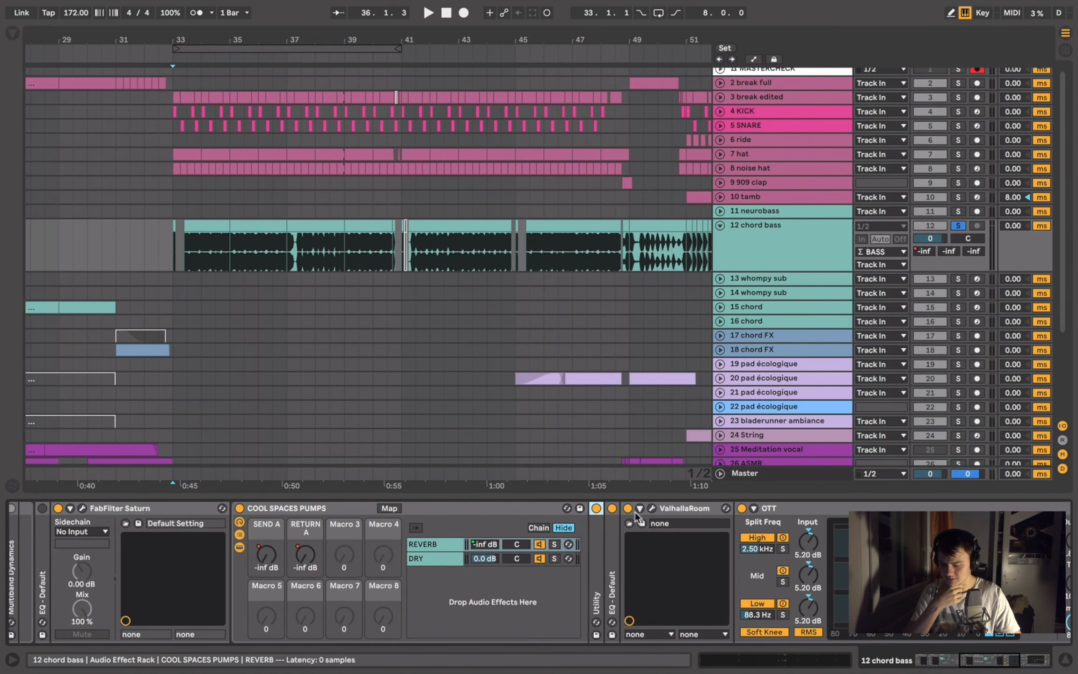
pyautogui.doubleClick(616, 549)
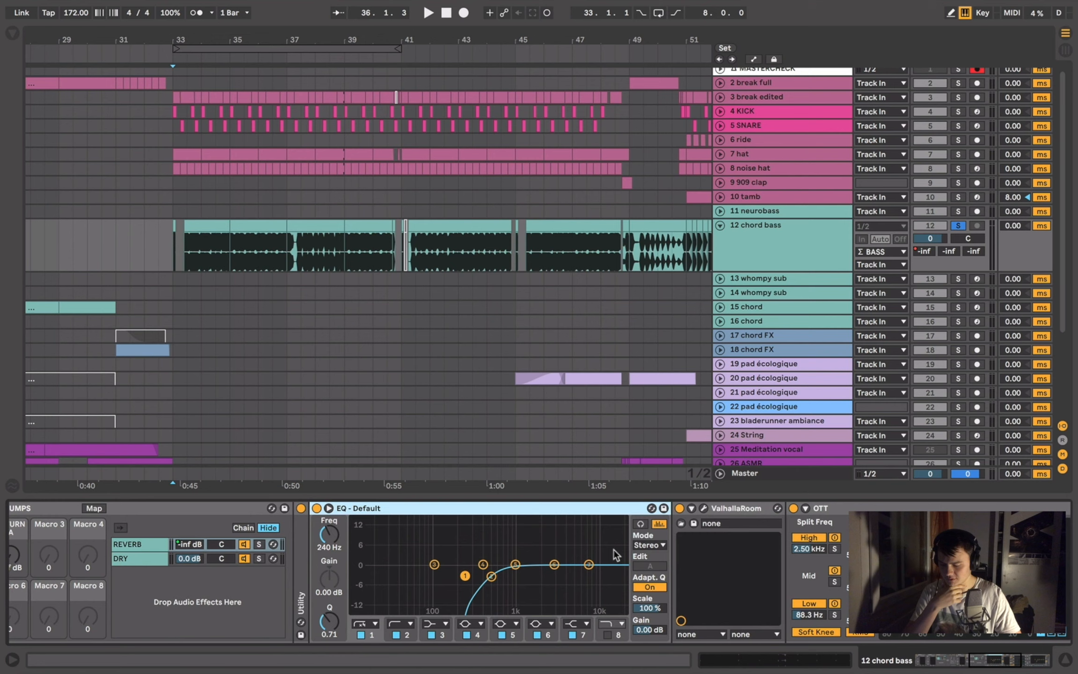
pyautogui.doubleClick(412, 507)
pyautogui.doubleClick(317, 545)
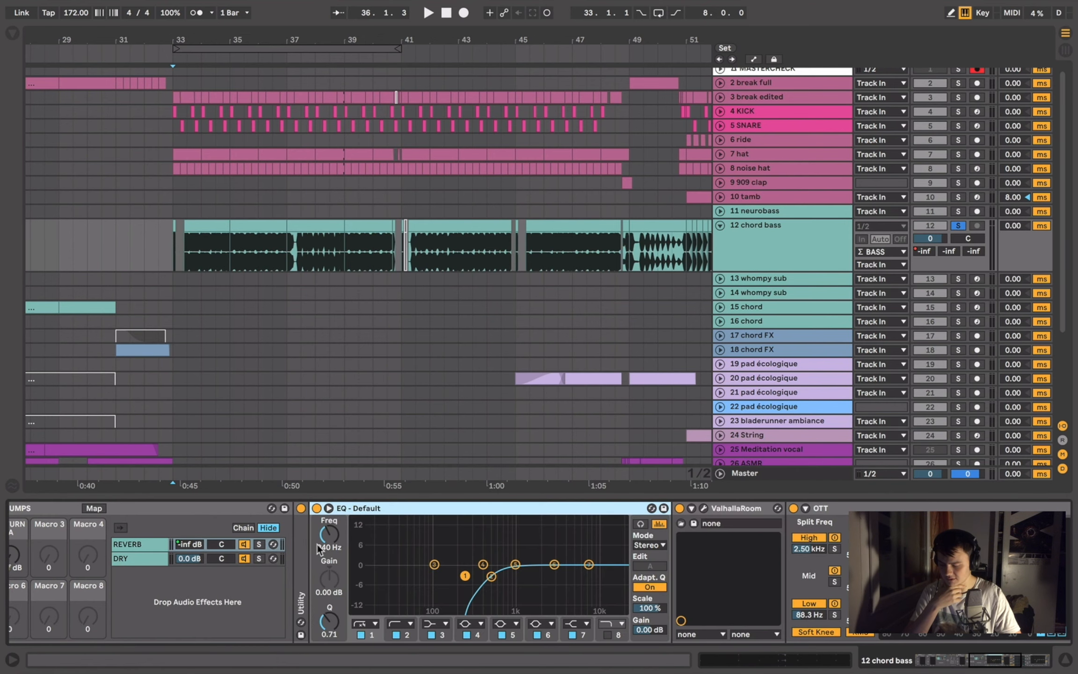
pyautogui.doubleClick(411, 505)
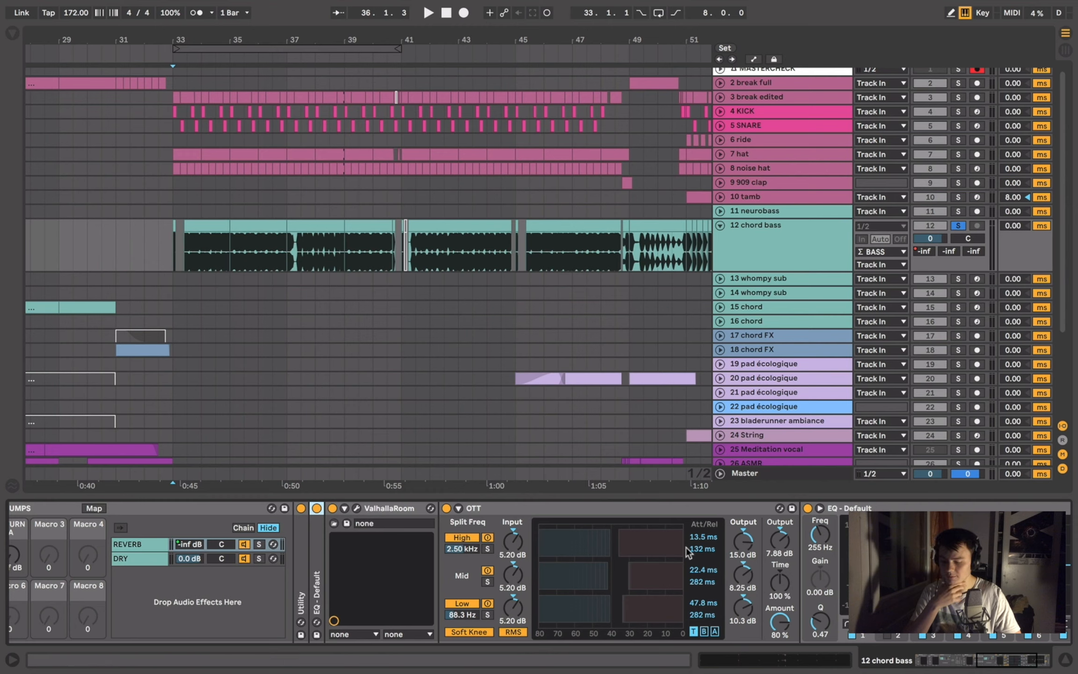
pyautogui.doubleClick(551, 503)
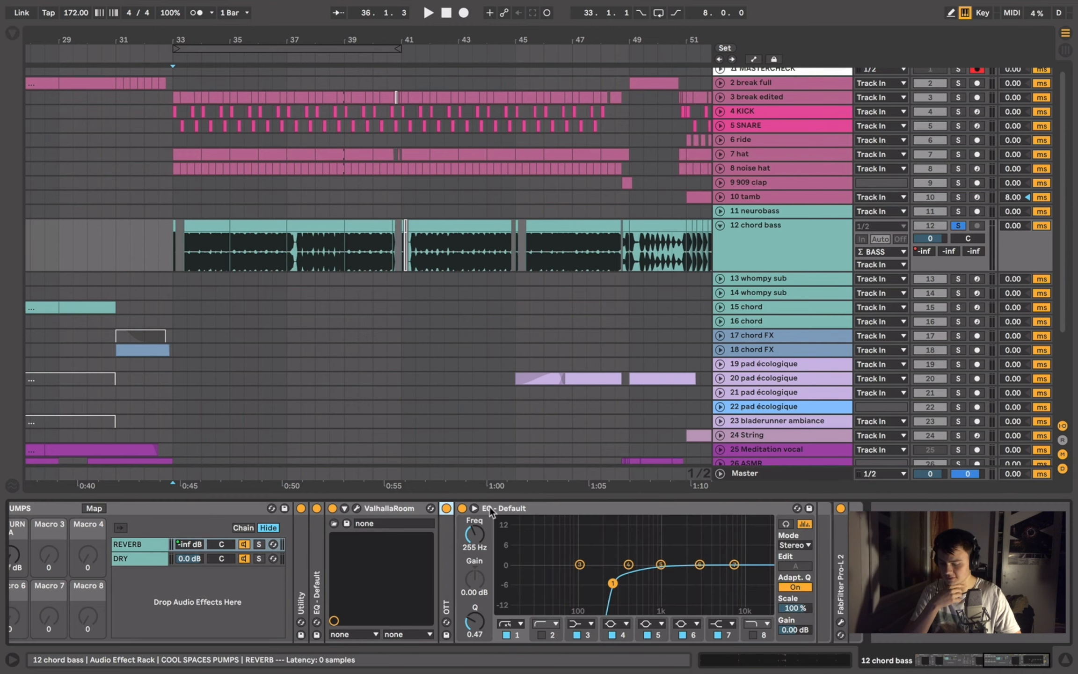
# - Examine the REVERB chain's ValhallaRoom settings, close its window, and expand the OTT again
pyautogui.click(356, 508)
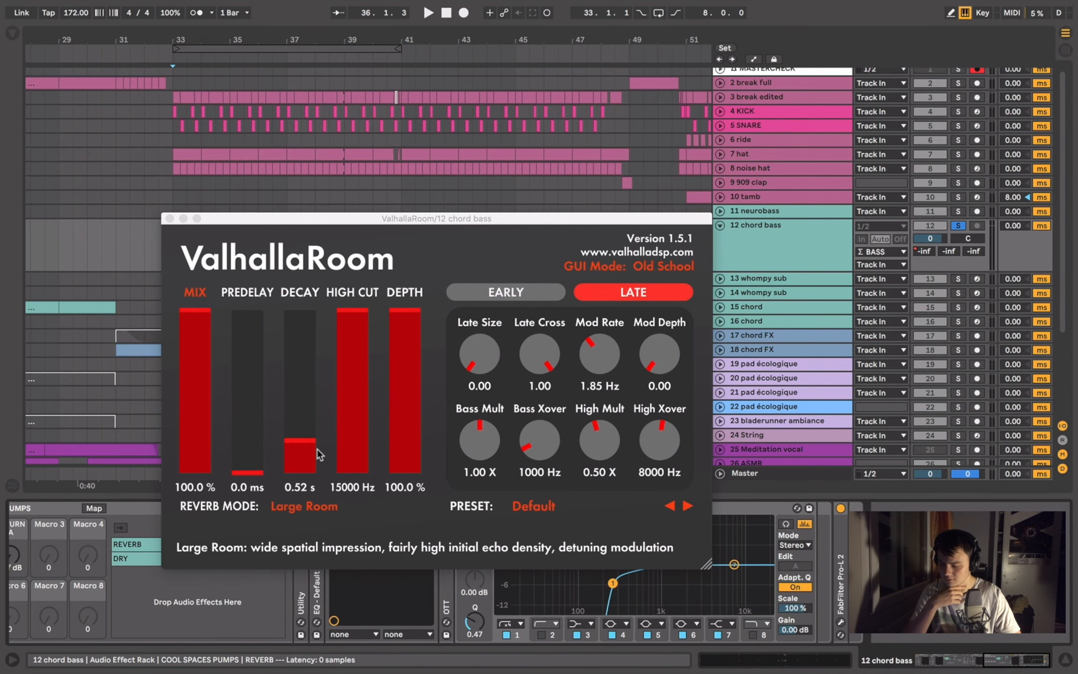
pyautogui.click(169, 218)
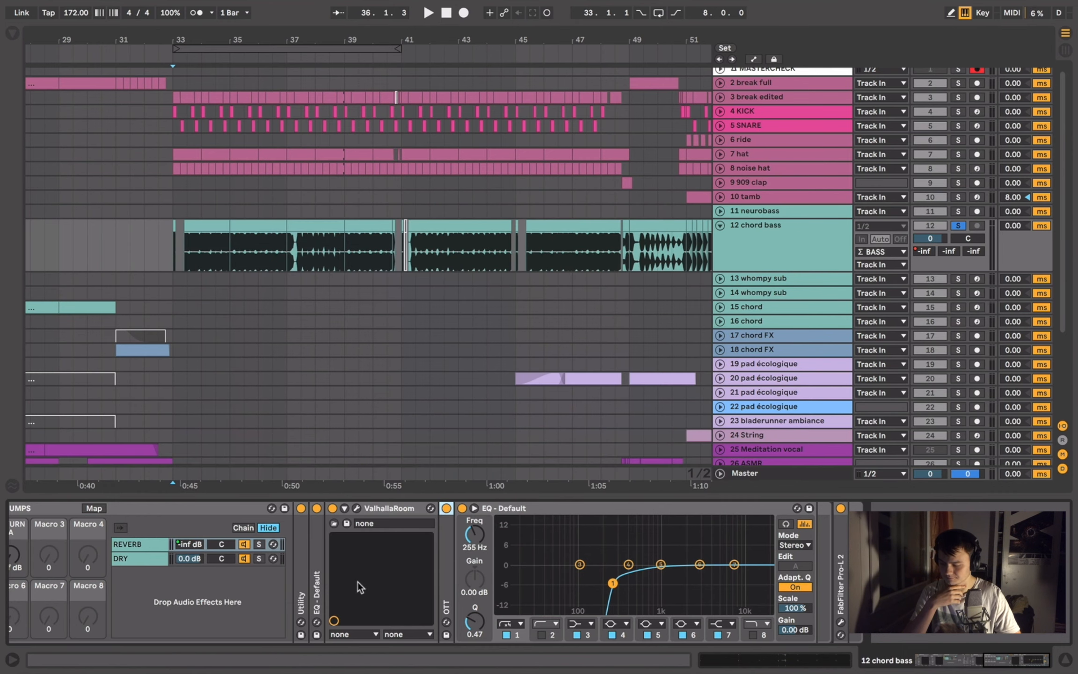
pyautogui.doubleClick(447, 551)
pyautogui.click(394, 504)
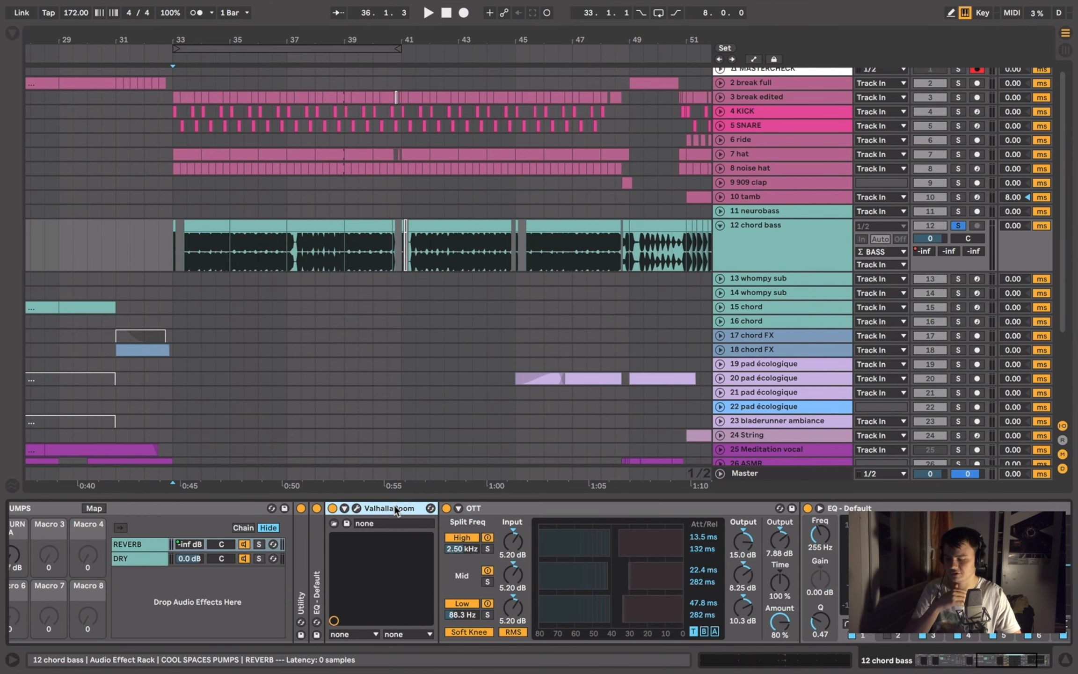
# - Collapse the ValhallaRoom and show the chord bass track's automation lanes around bar 33
pyautogui.doubleClick(394, 505)
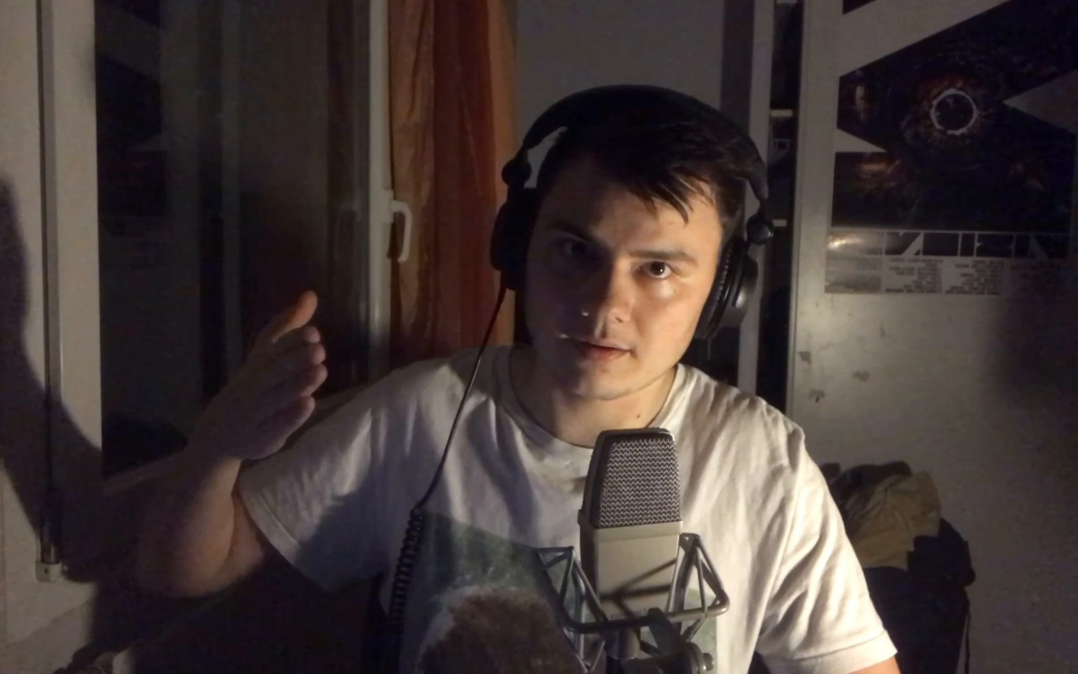
pyautogui.press('+')
pyautogui.press('+')
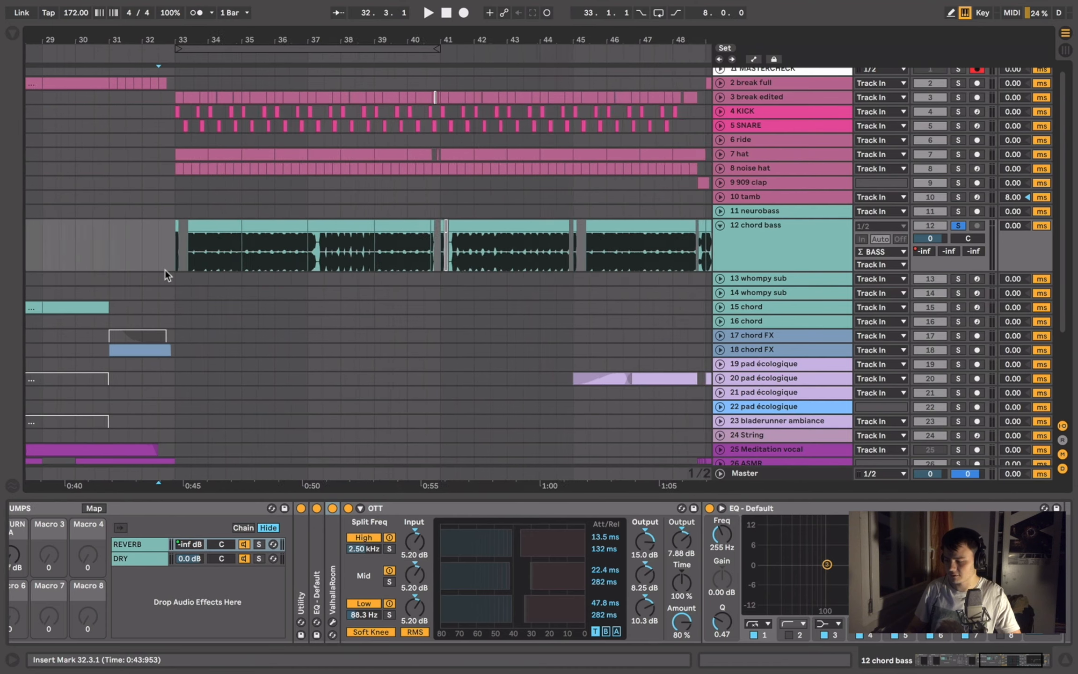
pyautogui.press('+')
pyautogui.press('+')
pyautogui.press('a')
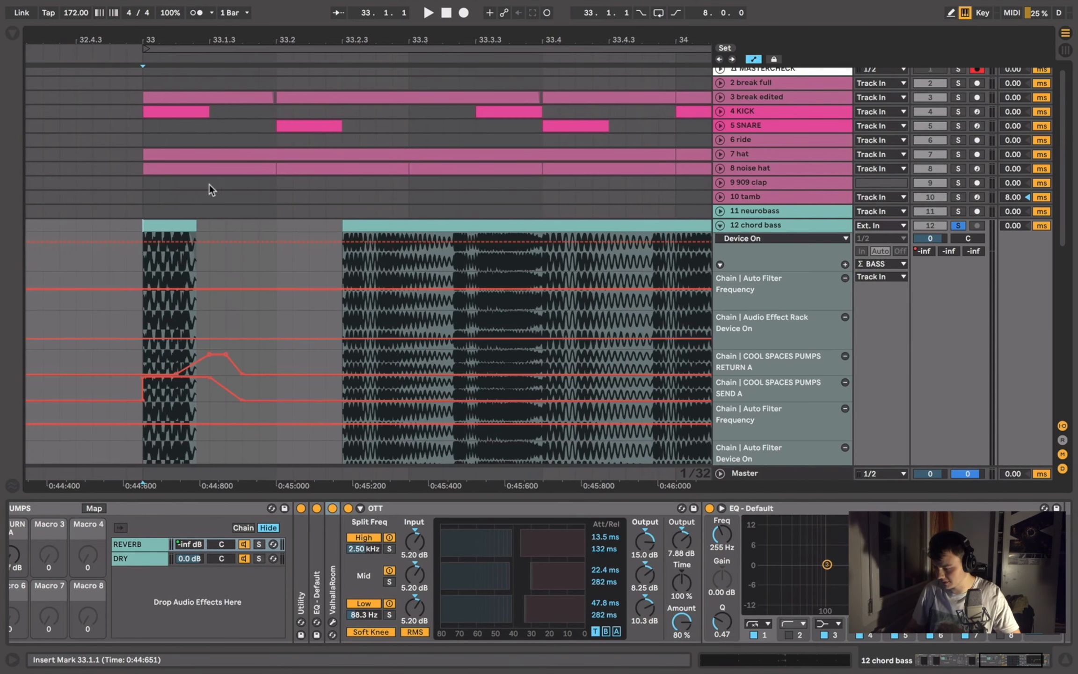
# - Examine the COOL SPACES PUMPS SEND A and RETURN A automation over the first chord bass clip at bar 33
pyautogui.scroll(-3, 157, 356)
pyautogui.hscroll(-2, 158, 355)
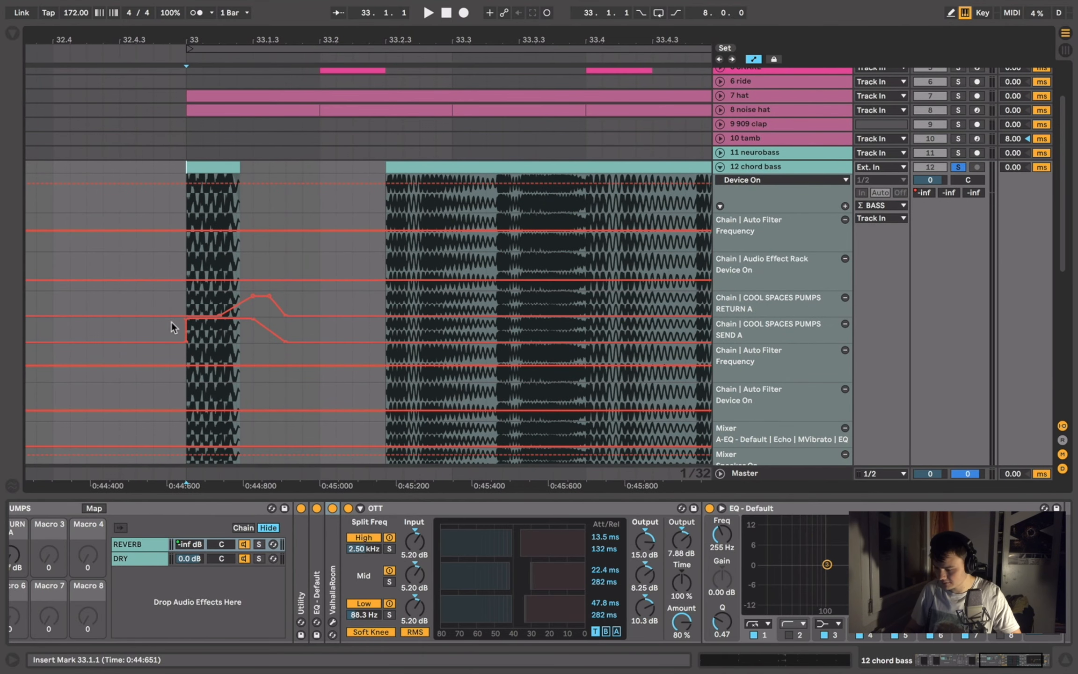
pyautogui.moveTo(171, 324); pyautogui.dragTo(304, 326)
pyautogui.moveTo(170, 302); pyautogui.dragTo(302, 307)
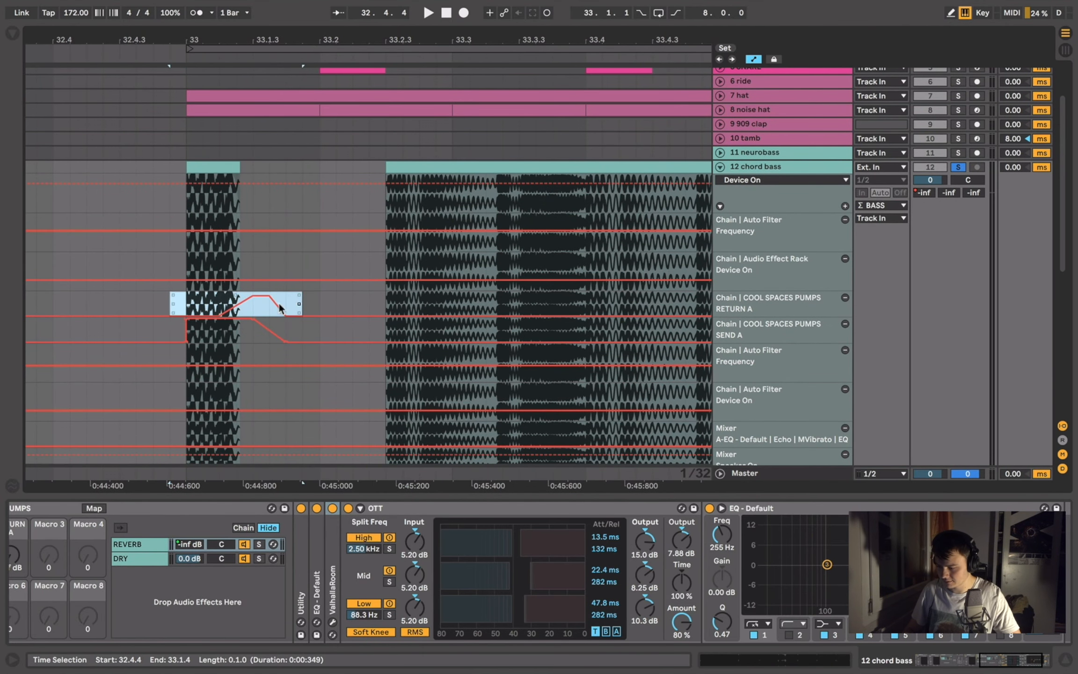
pyautogui.click(187, 305)
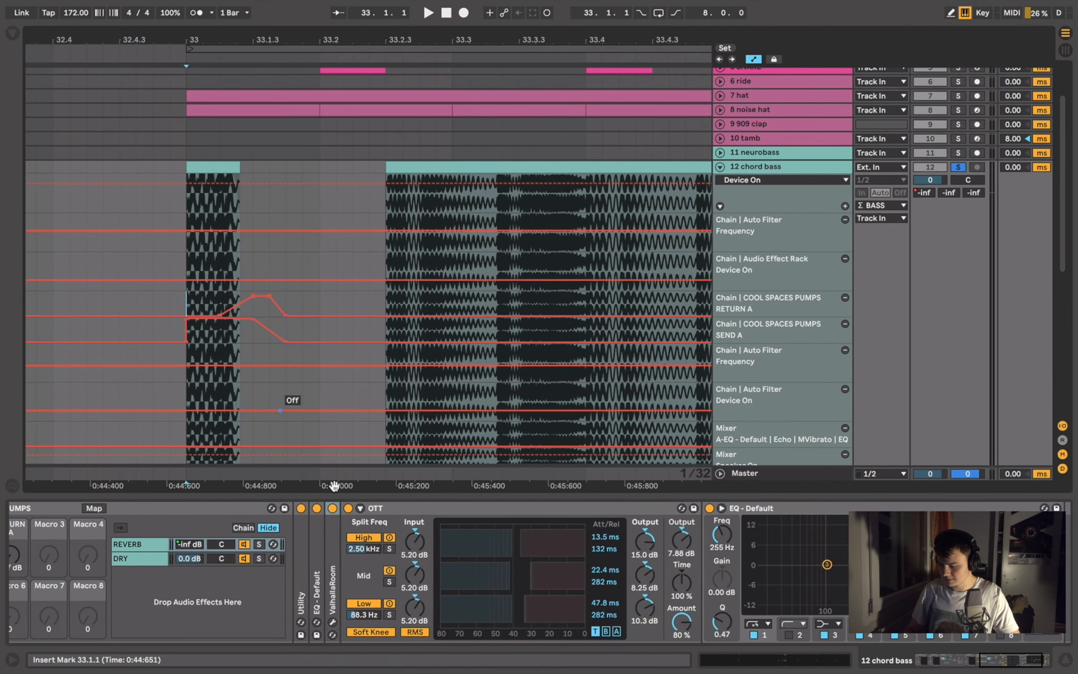
# - Collapse the OTT and audition the reverb on the first bass hit, from bar 33 and from 32.4.2
pyautogui.doubleClick(428, 505)
pyautogui.click(259, 545)
pyautogui.press('space')
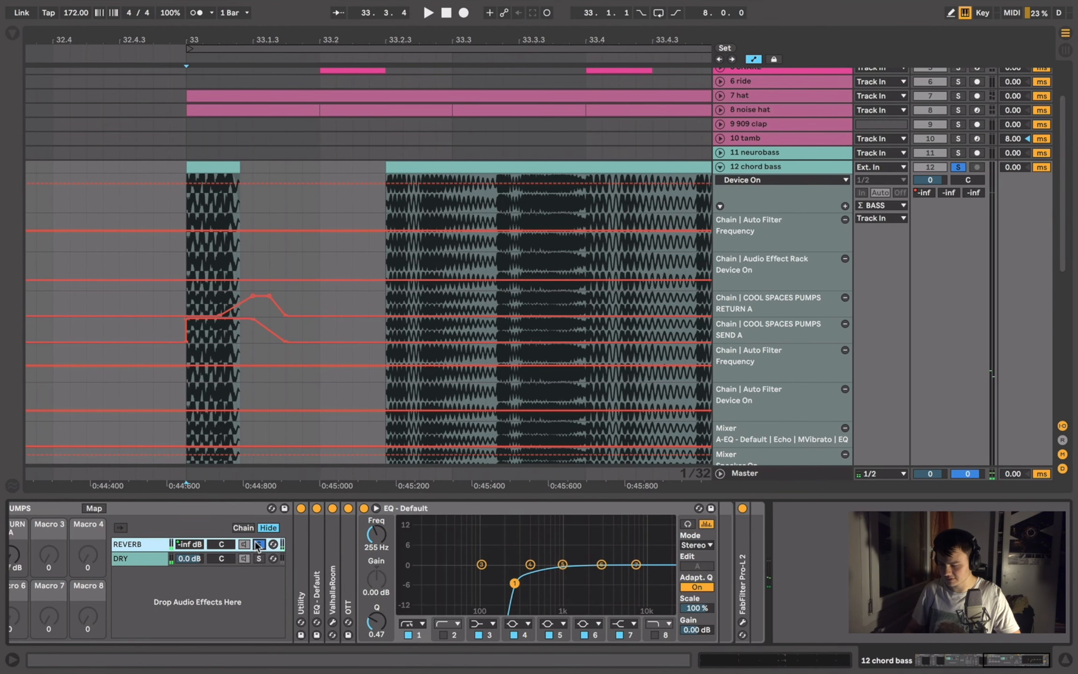
pyautogui.scroll(-3, 381, 212)
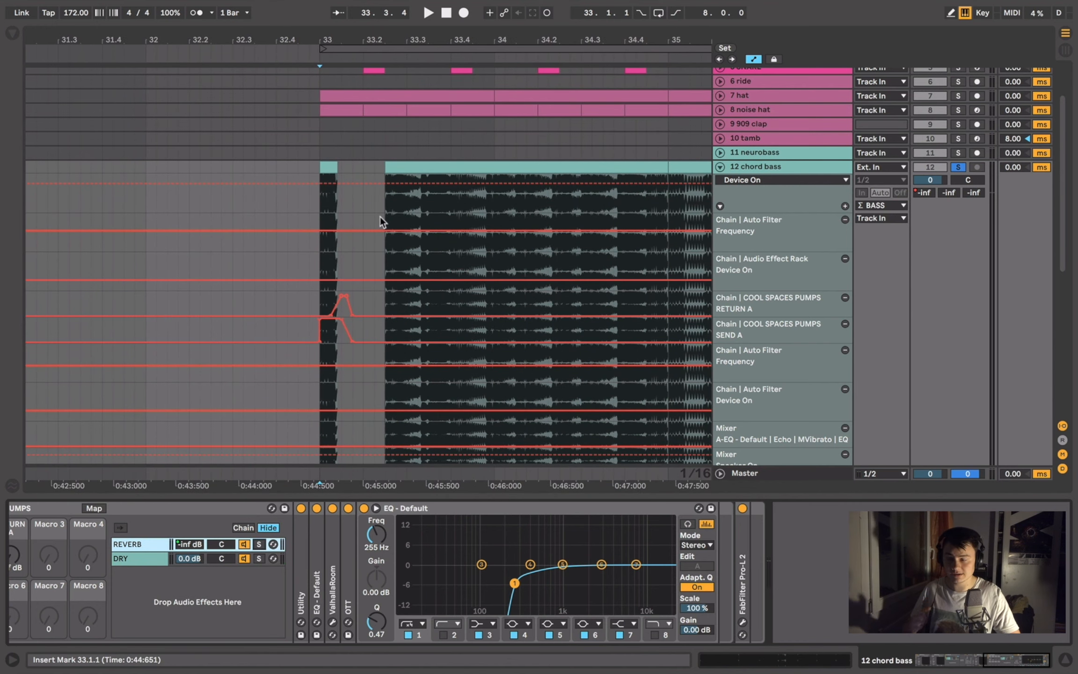
pyautogui.click(288, 212)
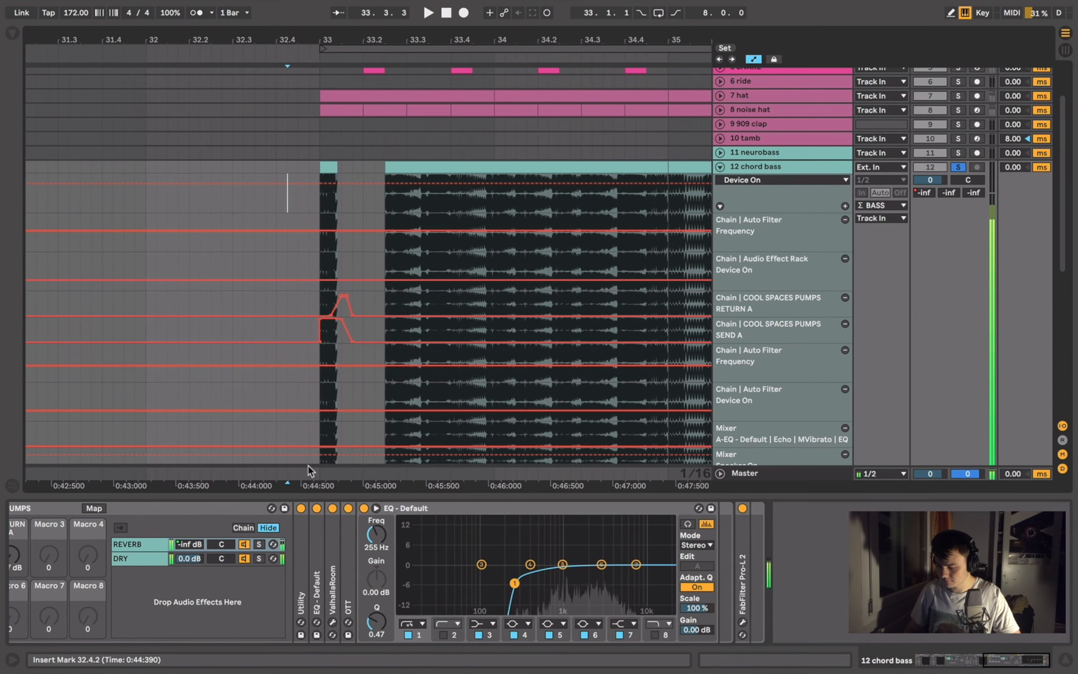
# - Unsolo the chord bass track and play the COOL SPACES PUMPS reverb within the full mix
pyautogui.click(959, 167)
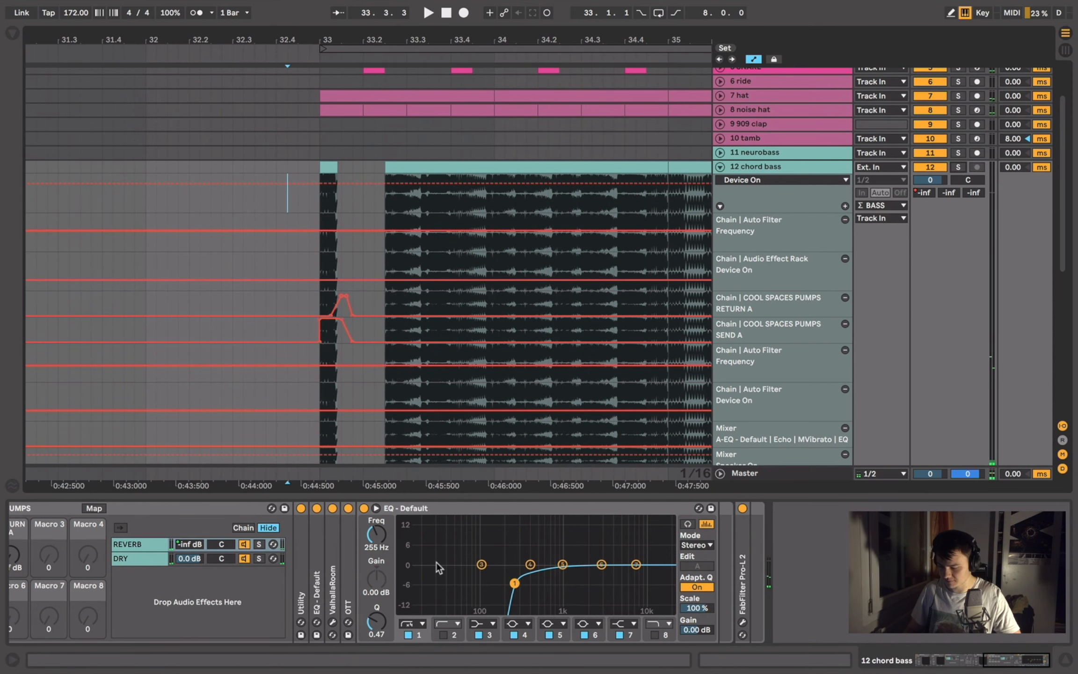
pyautogui.hscroll(-5, 438, 568)
pyautogui.click(443, 507)
pyautogui.press('space')
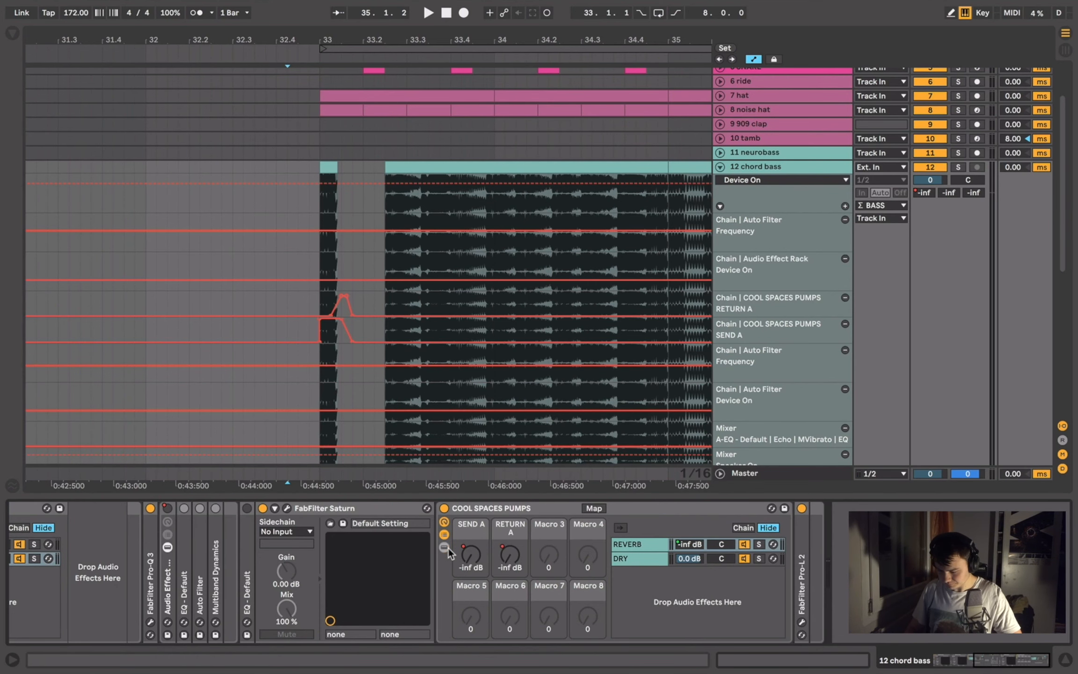
# - Hide the COOL SPACES PUMPS chain list and collapse that rack together with the FabFilter Saturn
pyautogui.click(304, 508)
pyautogui.click(445, 535)
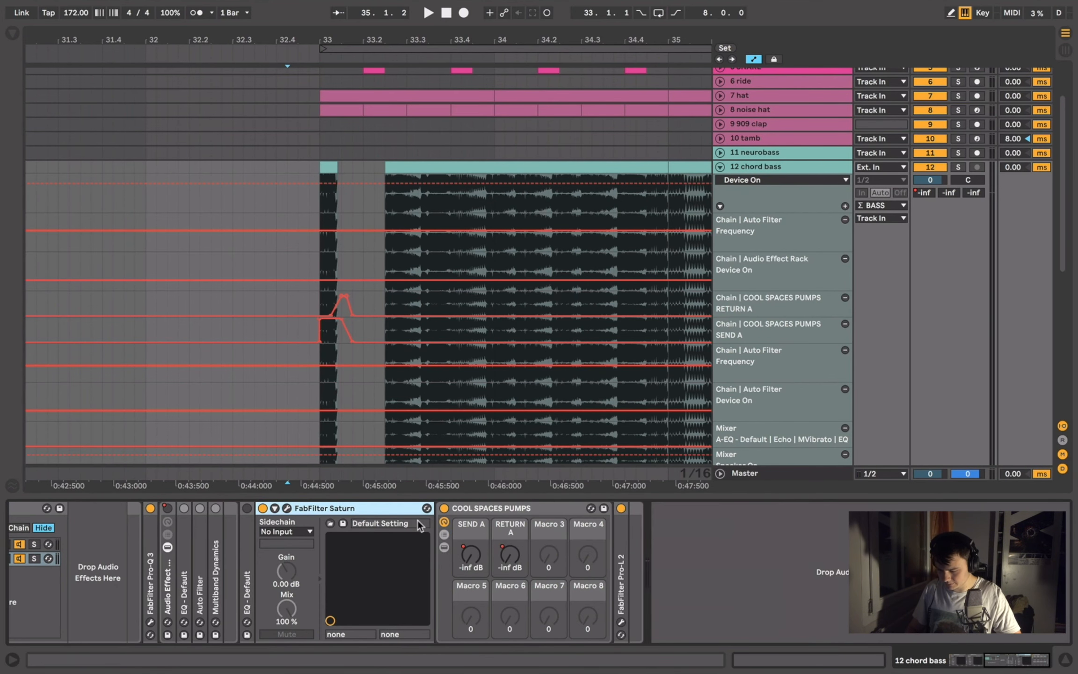
pyautogui.doubleClick(505, 509)
pyautogui.doubleClick(383, 509)
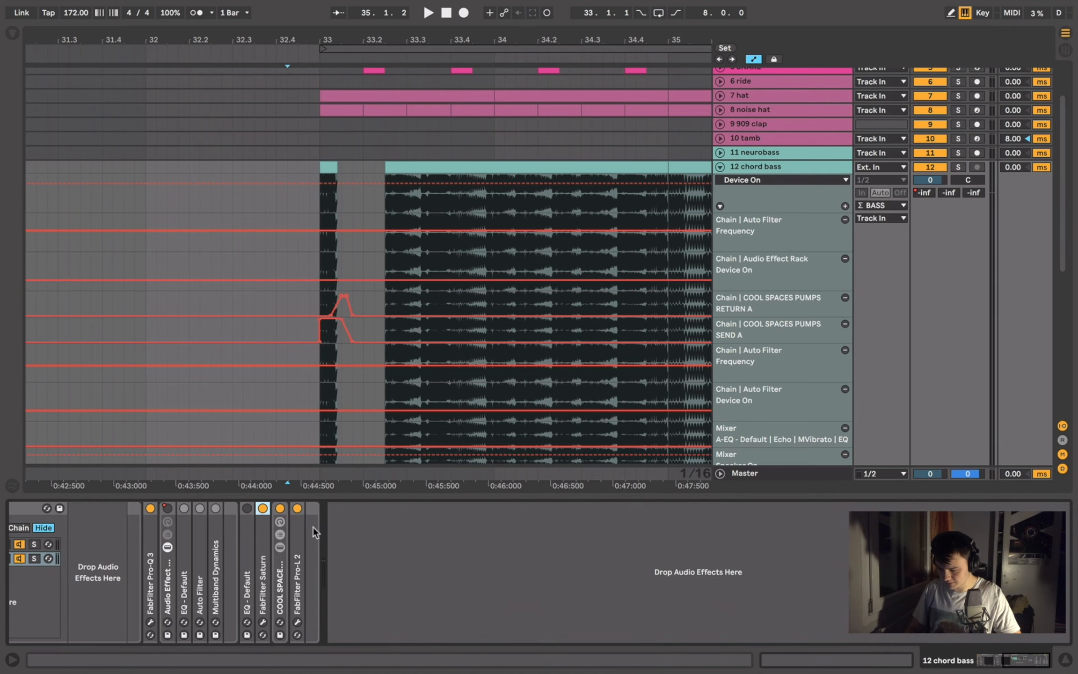
# - Examine the final FabFilter Pro-L 2's limiting during playback, close its window, and collapse the device
pyautogui.click(297, 623)
pyautogui.doubleClick(299, 603)
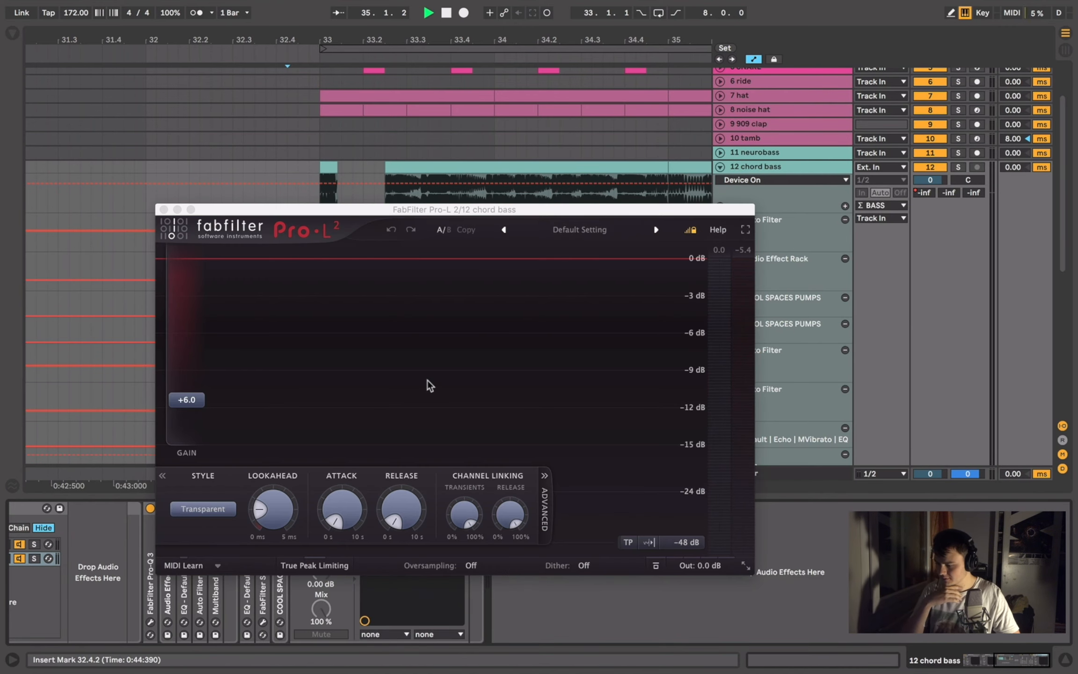
pyautogui.press('space')
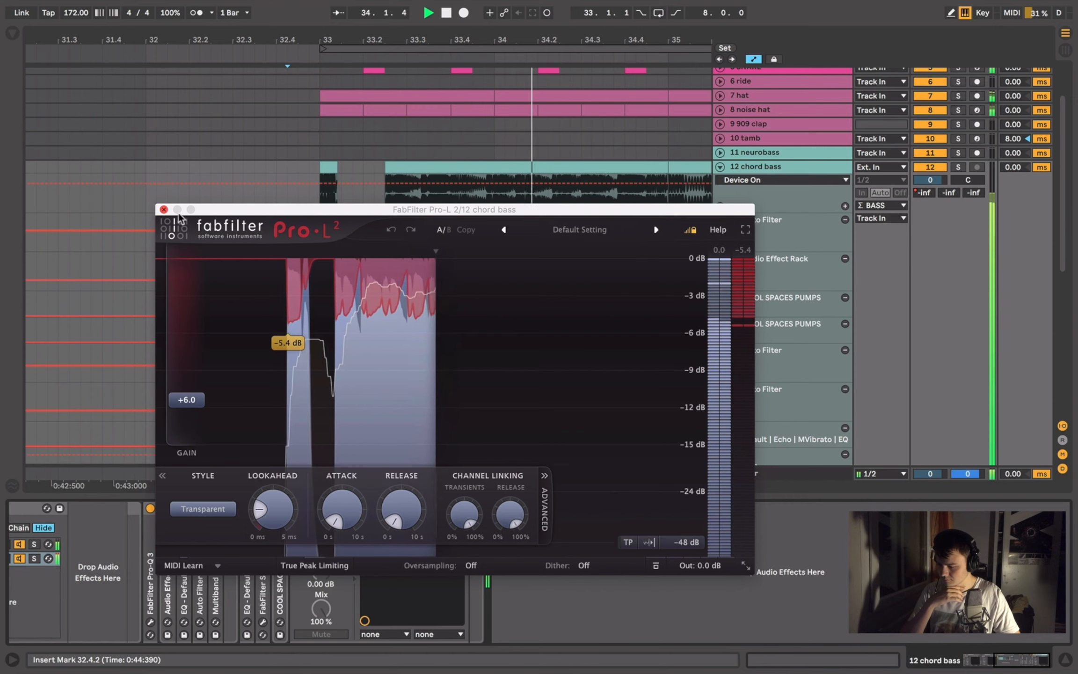
pyautogui.click(164, 211)
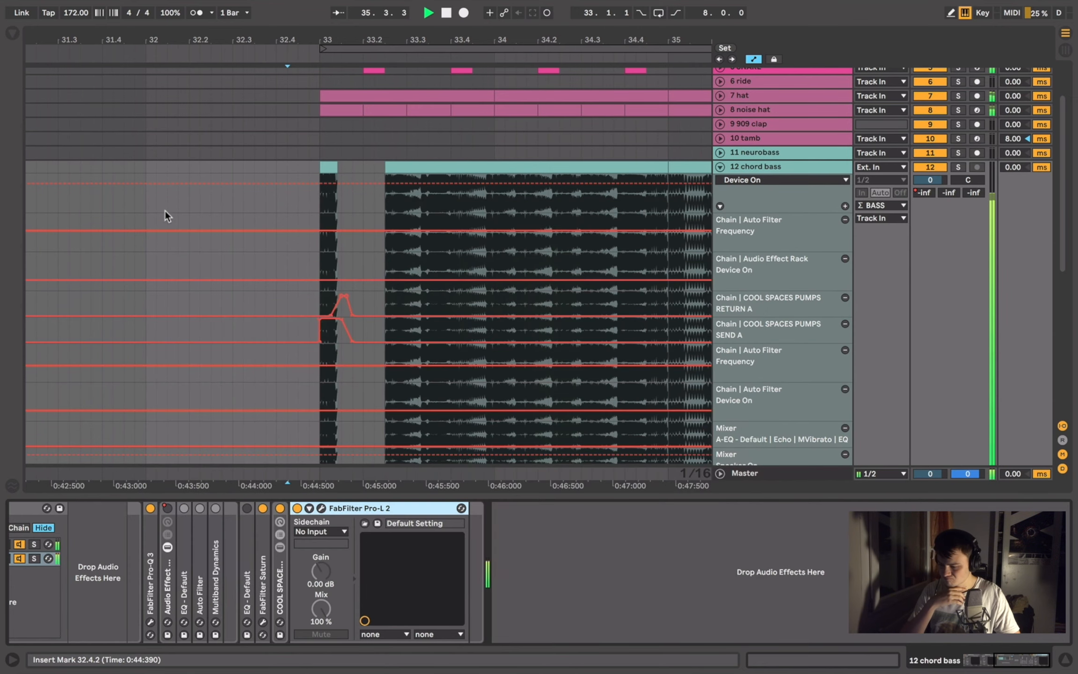
pyautogui.doubleClick(378, 512)
# - Hide the automation, fold the chord bass track, and show the whole arrangement
pyautogui.scroll(-5, 486, 234)
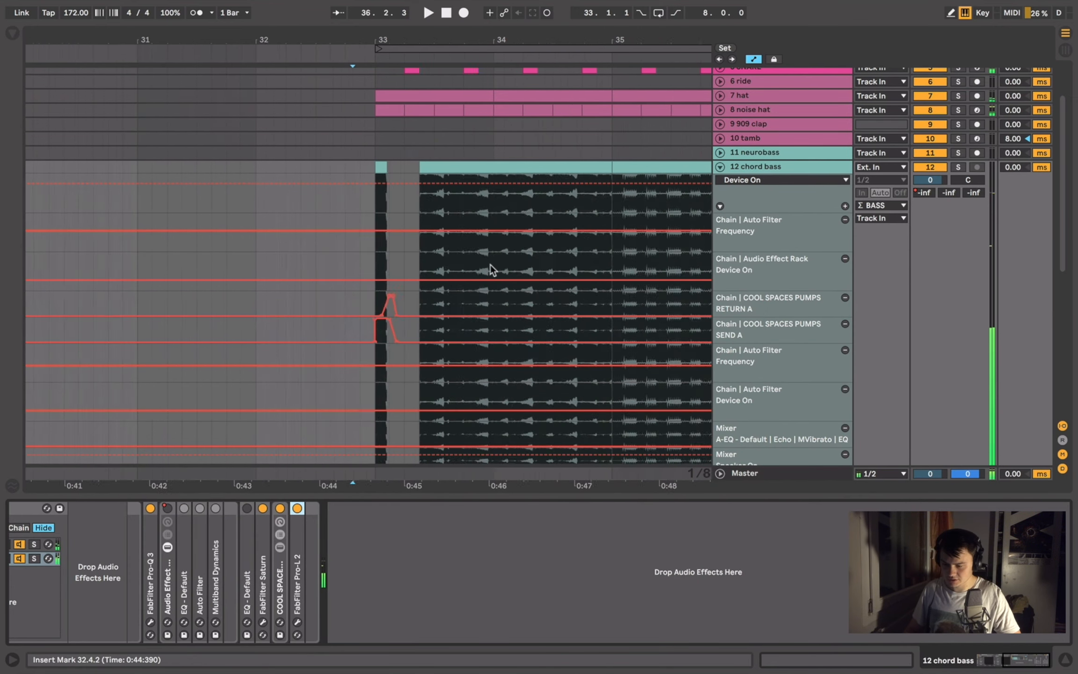
pyautogui.scroll(-5, 624, 288)
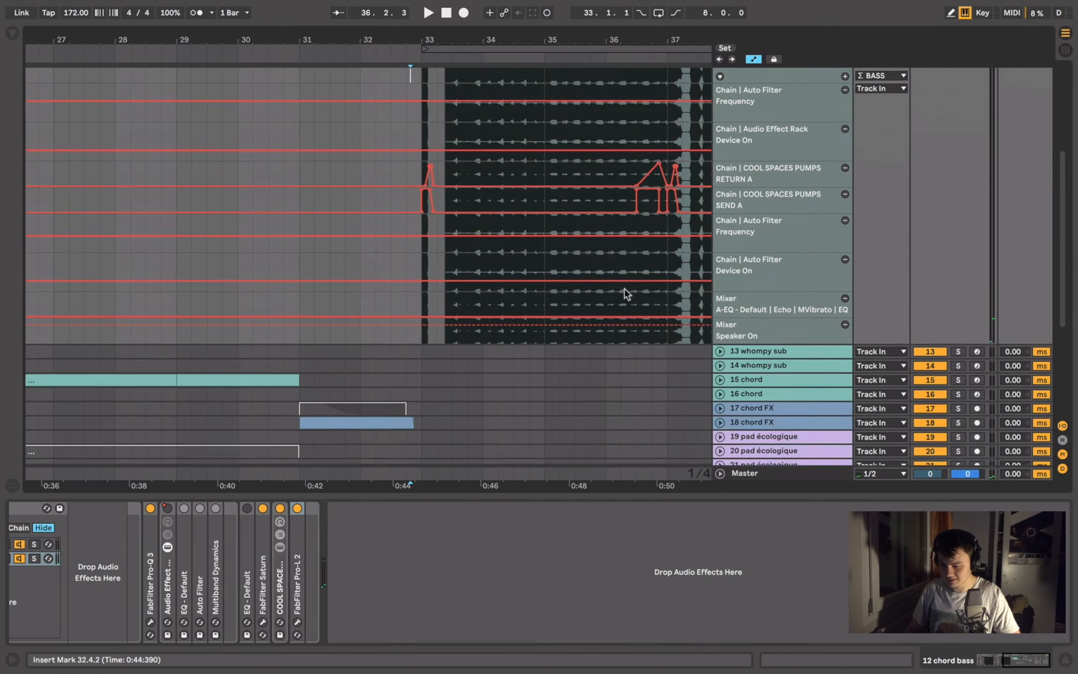
pyautogui.hscroll(10, 625, 288)
pyautogui.scroll(-5, 625, 289)
pyautogui.press('a')
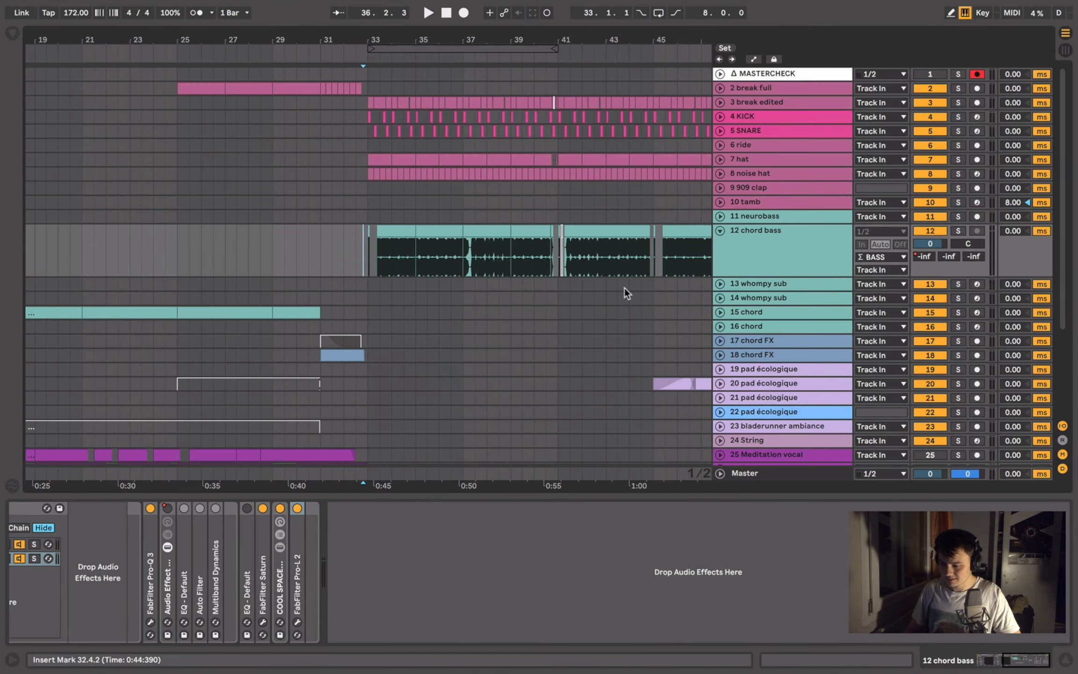
pyautogui.click(747, 231)
pyautogui.press('u')
pyautogui.click(495, 214)
pyautogui.scroll(-10, 494, 210)
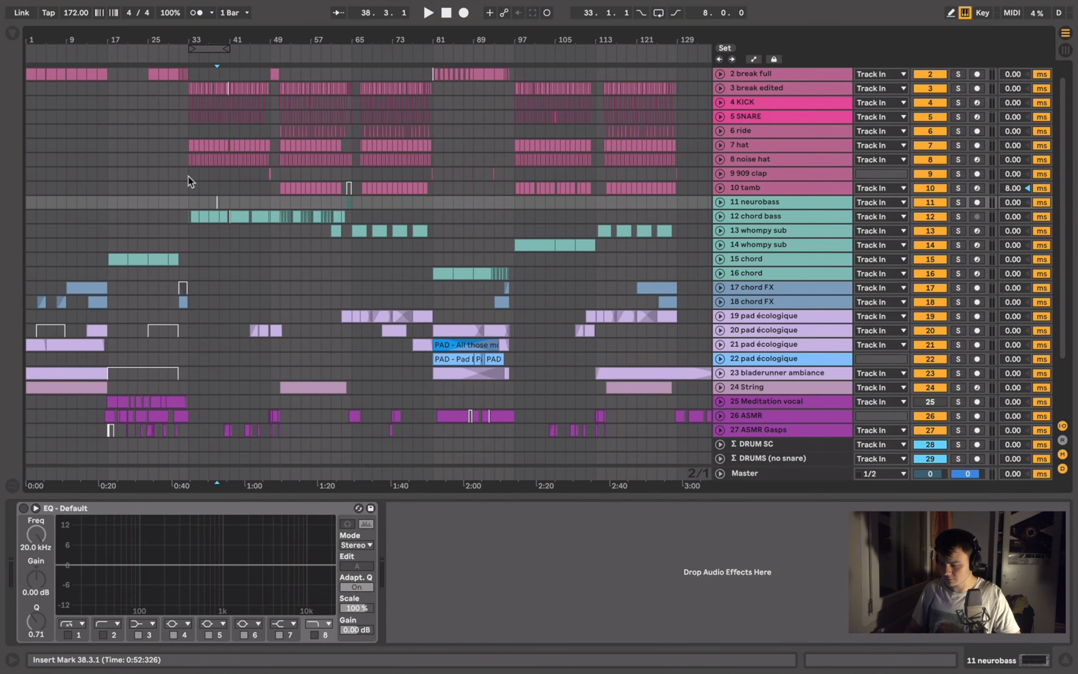
# - Place the insertion mark at bar 33 and unfold the break edited, KICK and SNARE tracks
pyautogui.click(186, 174)
pyautogui.scroll(1, 186, 175)
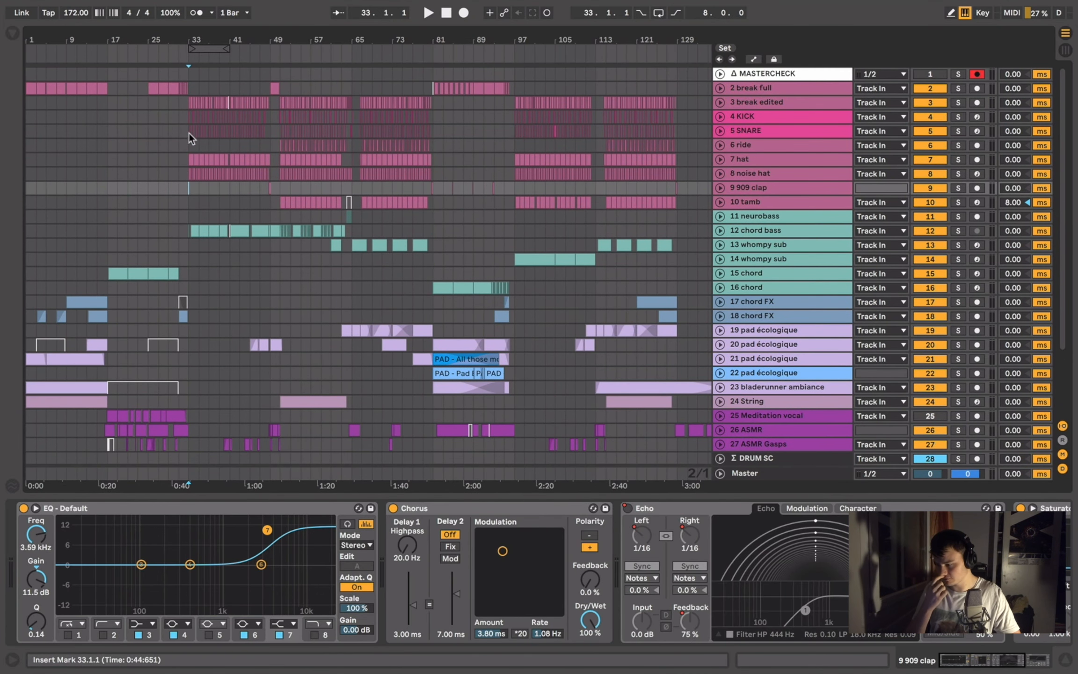
pyautogui.click(187, 86)
pyautogui.scroll(10, 188, 86)
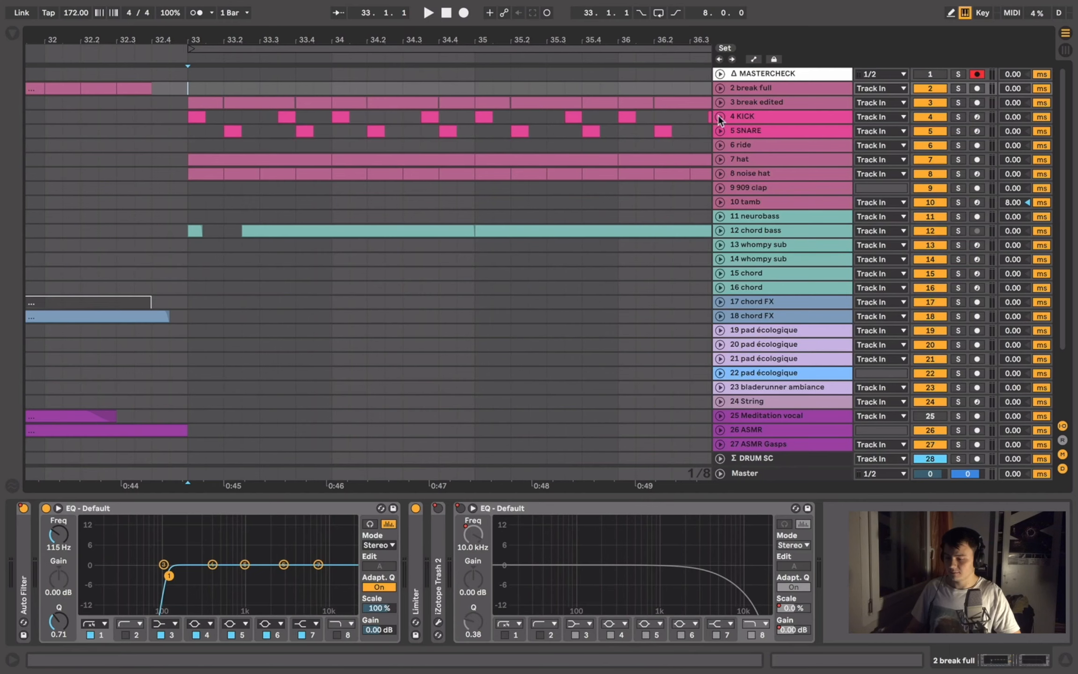
pyautogui.click(748, 130)
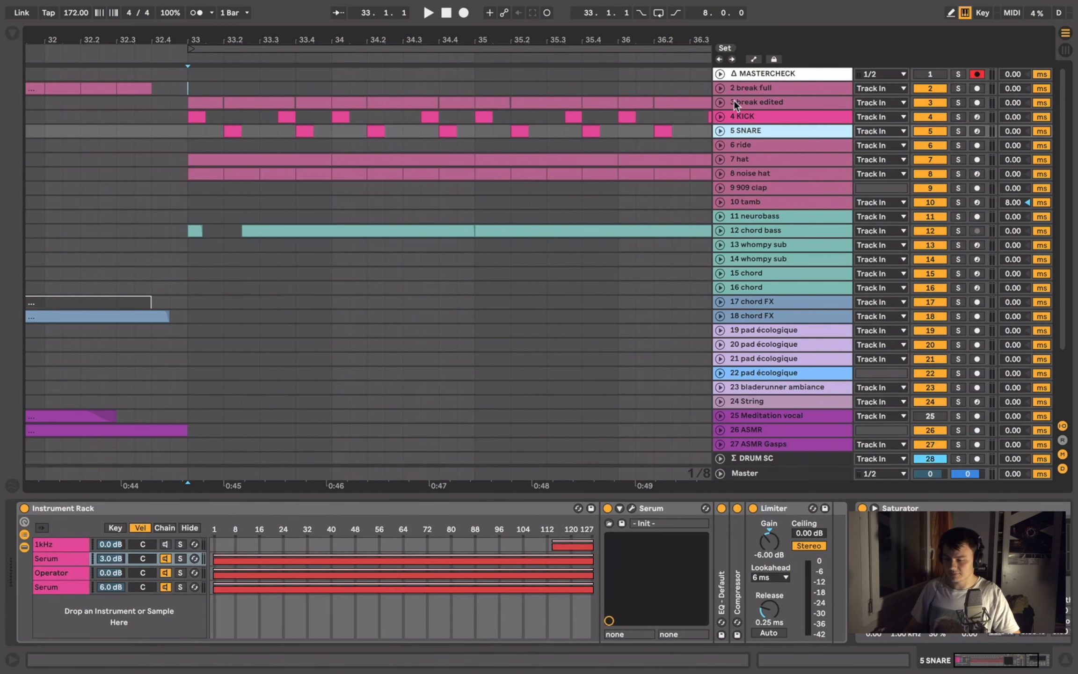
pyautogui.keyDown('shift'); pyautogui.click(734, 100); pyautogui.keyUp('shift')
pyautogui.press('Right')
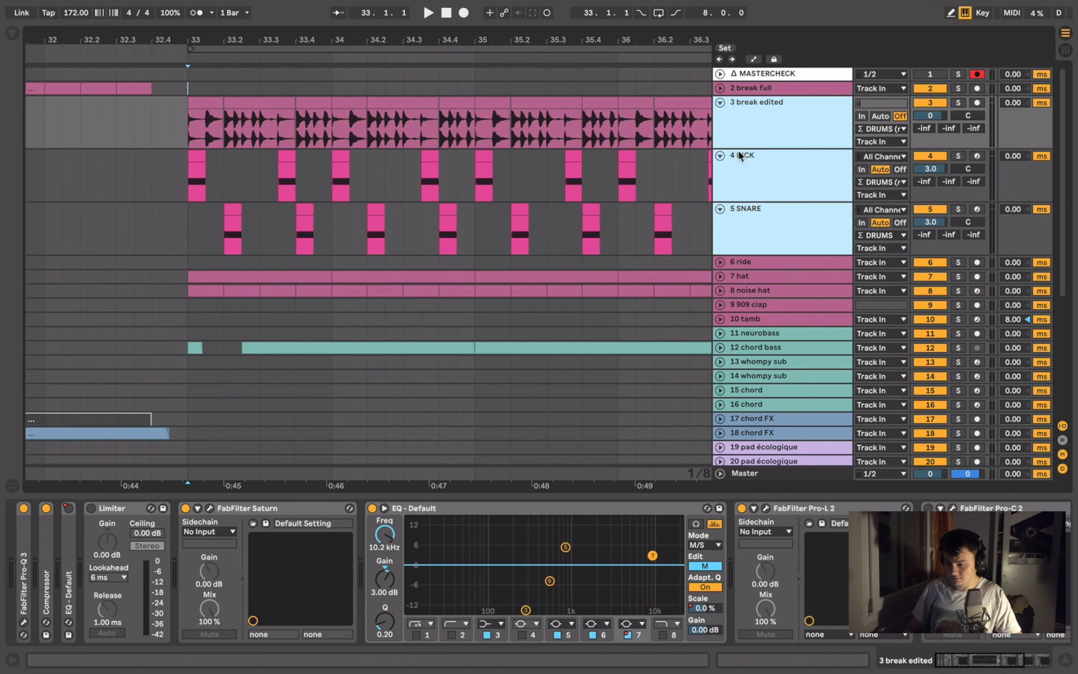
# - Collapse the break edited track's FabFilter Saturn, EQ - Default, Pro-L 2 and both Pro-C 2 devices
pyautogui.doubleClick(237, 513)
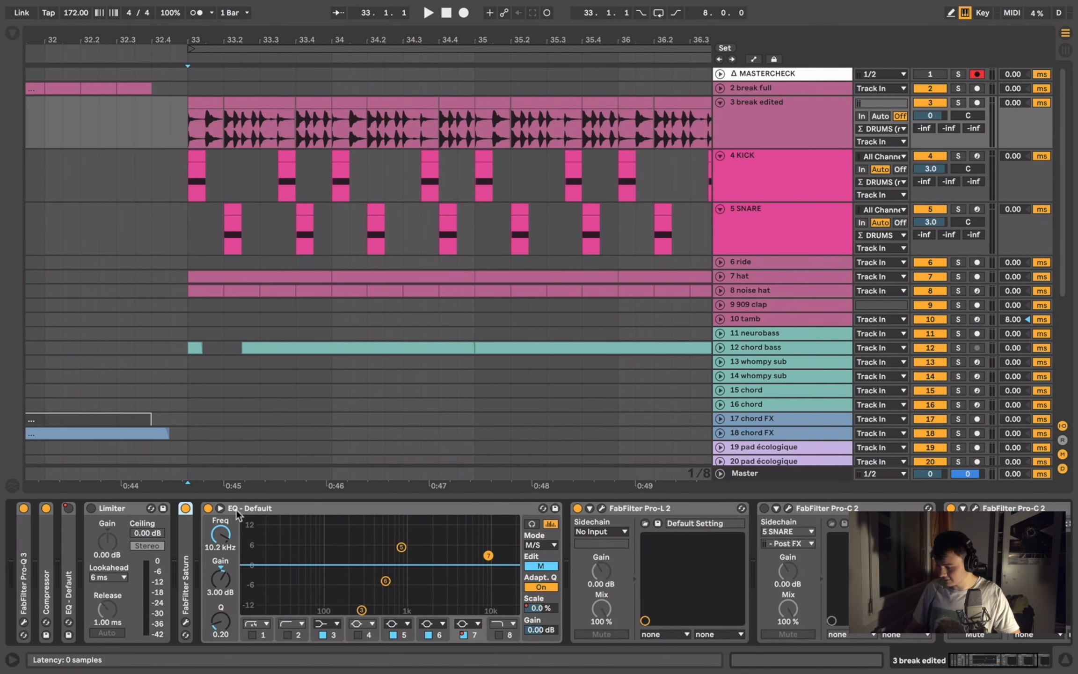
pyautogui.doubleClick(292, 511)
pyautogui.doubleClick(308, 508)
pyautogui.click(315, 508)
pyautogui.doubleClick(315, 508)
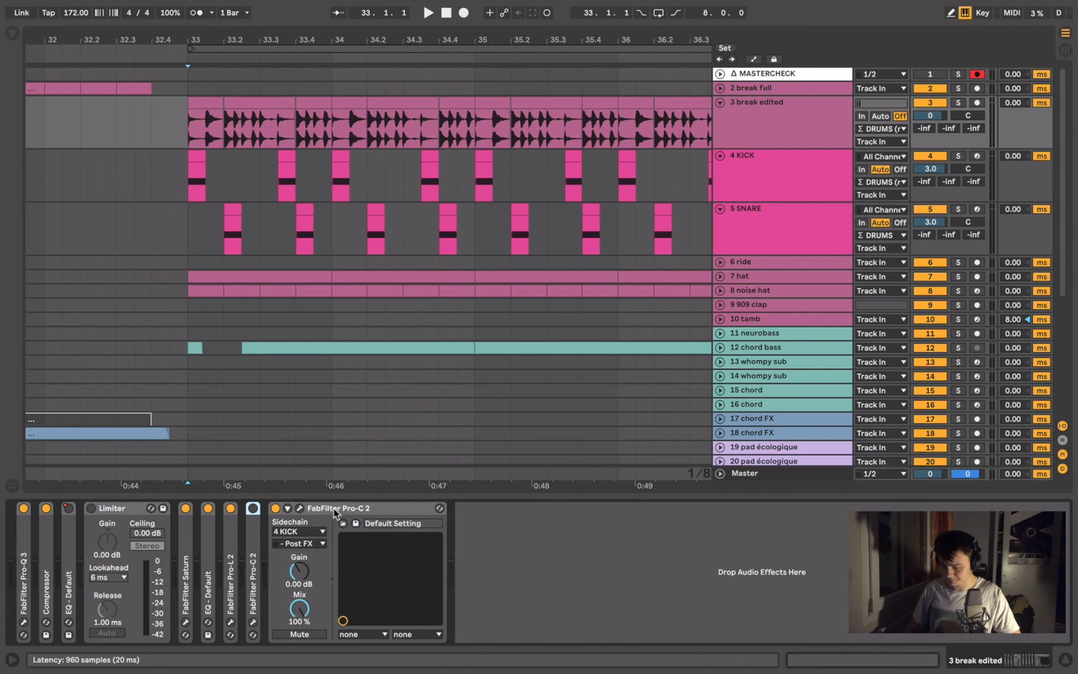
pyautogui.doubleClick(334, 507)
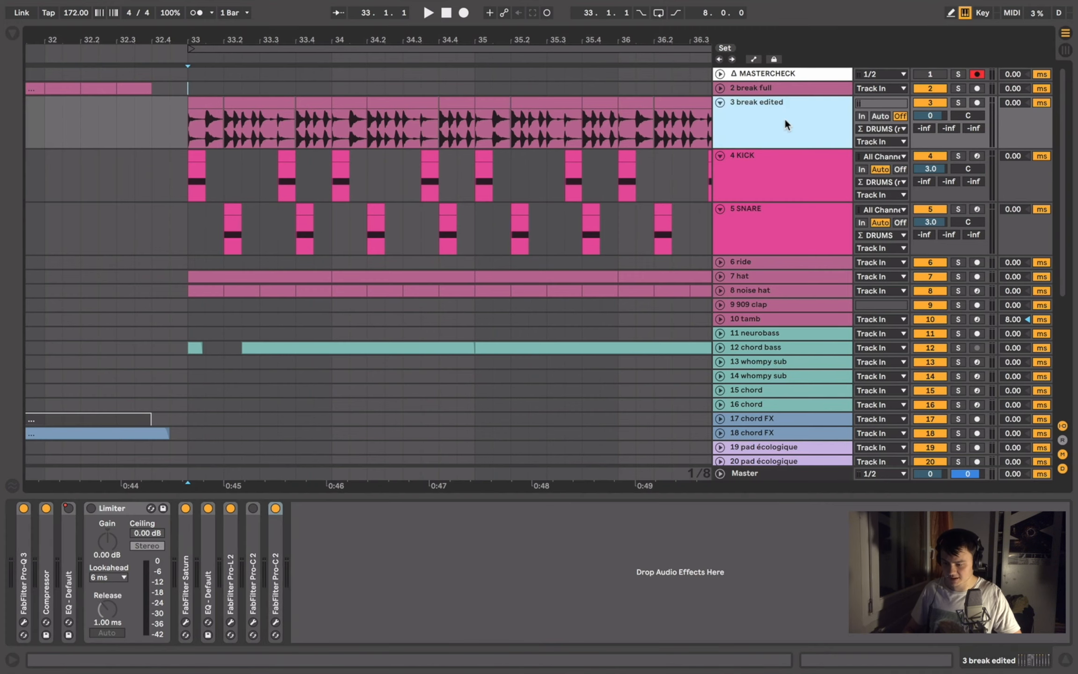
# - Show the break edited track's automation and examine the EQ - Default Scale envelope around the snare at 33.2
pyautogui.press('a')
pyautogui.click(216, 193)
pyautogui.scroll(5, 216, 193)
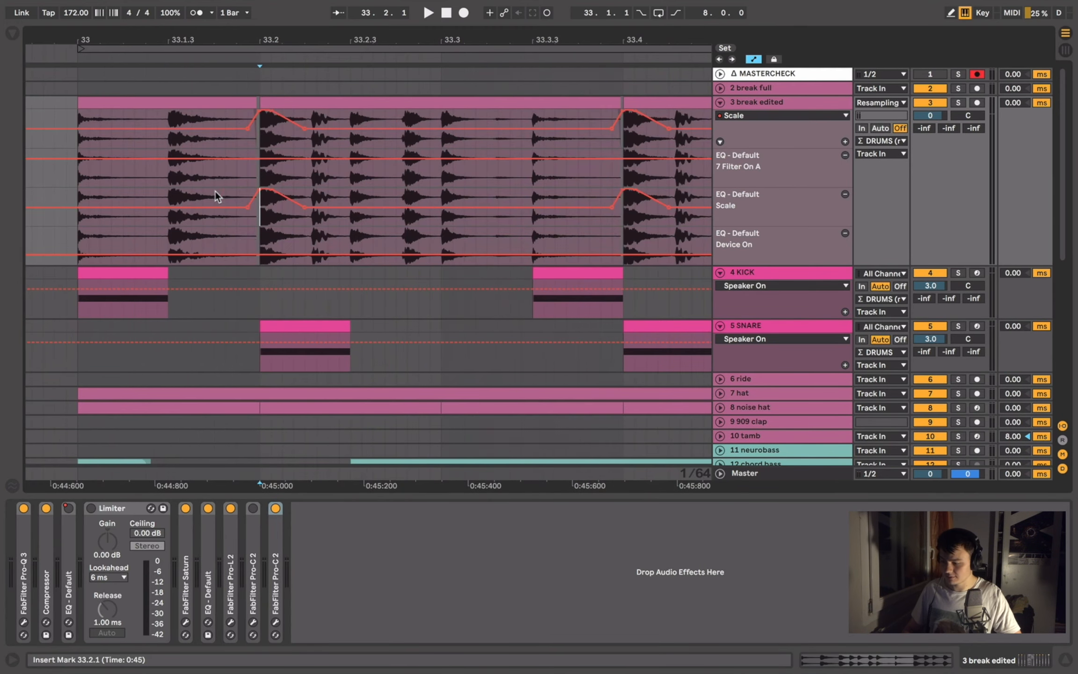
pyautogui.hscroll(-2, 221, 236)
pyautogui.click(227, 234)
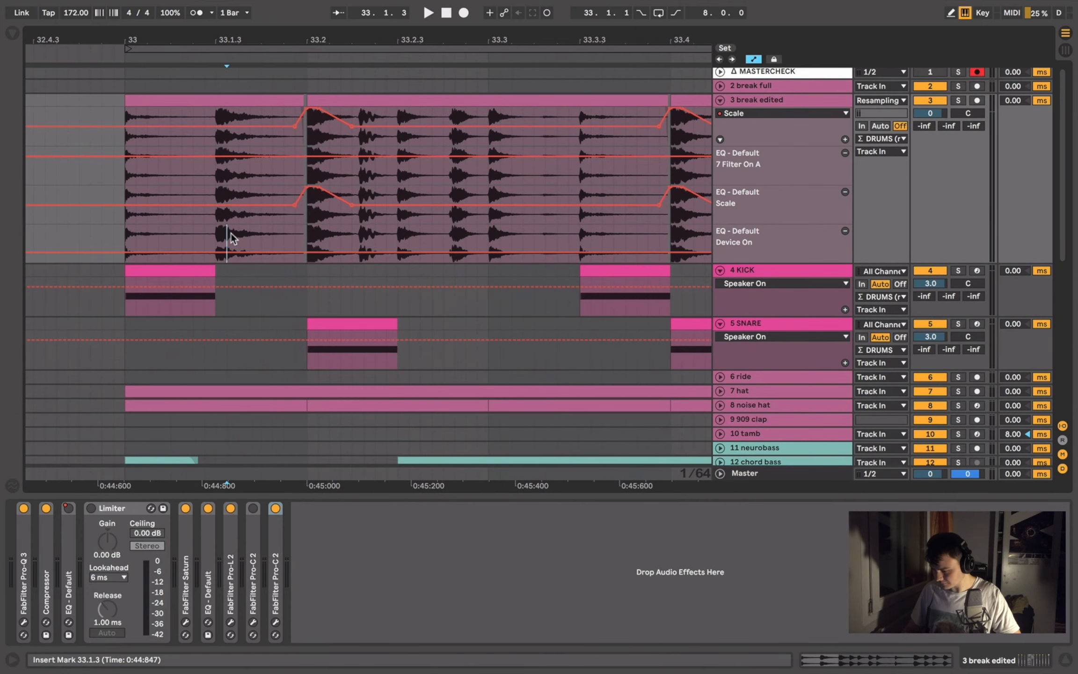
pyautogui.click(305, 239)
pyautogui.click(284, 190)
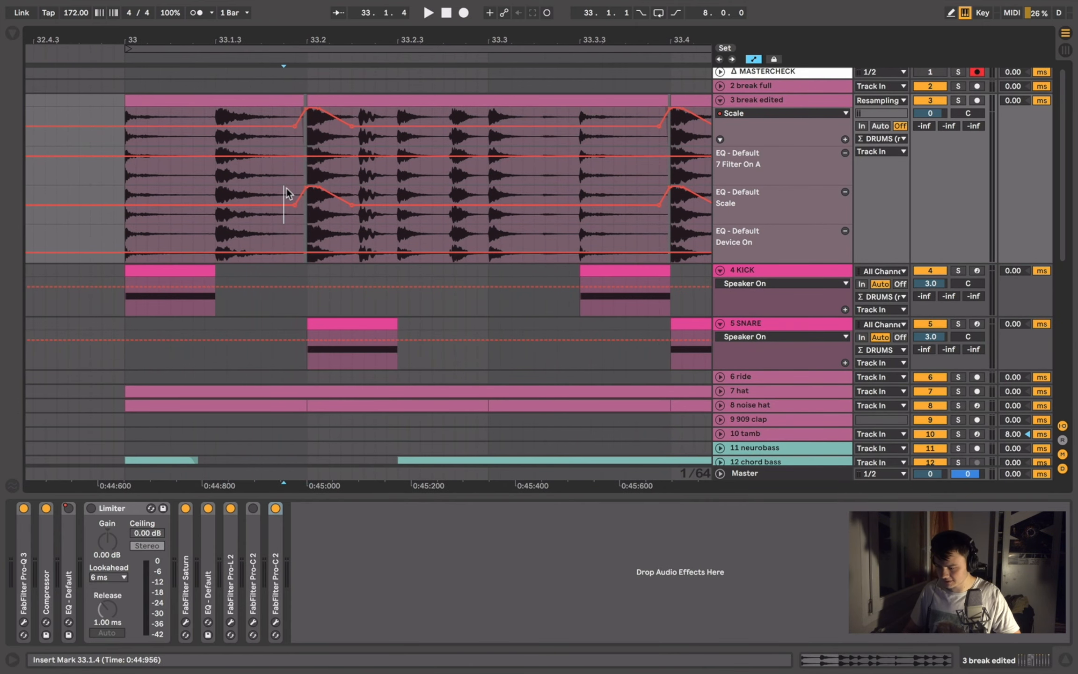
# - Expand the break edited track's EQ - Default and place the insertion mark where the Scale envelope starts rising before 33.2
pyautogui.doubleClick(207, 574)
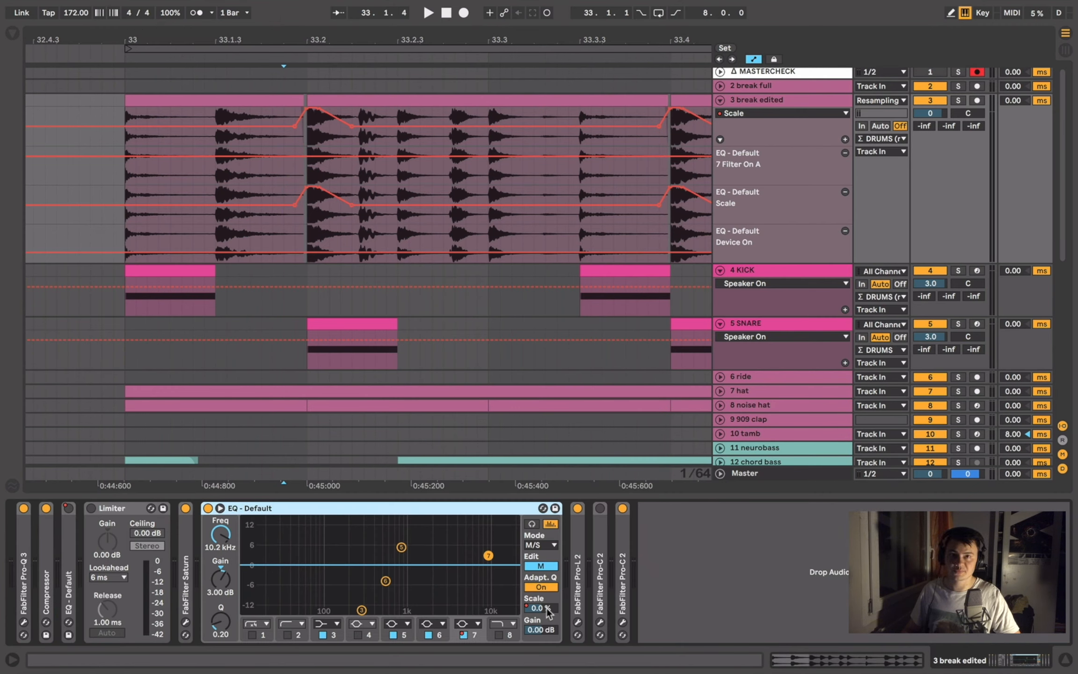
pyautogui.keyDown('ctrl'); pyautogui.scroll(5, 312, 228); pyautogui.keyUp('ctrl')
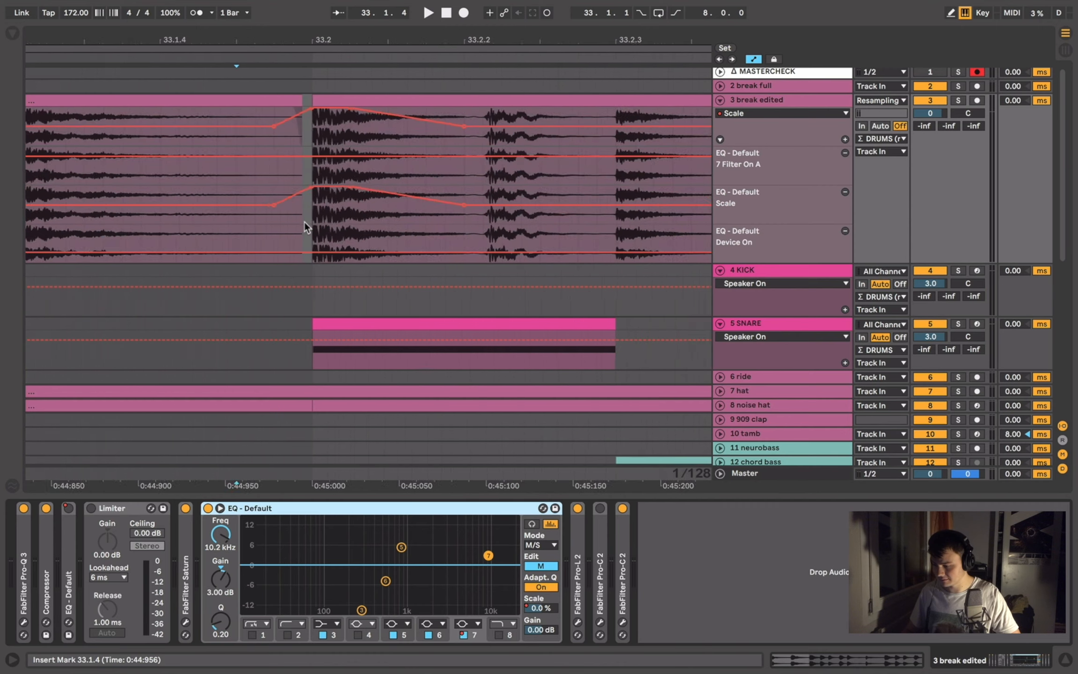
pyautogui.click(256, 192)
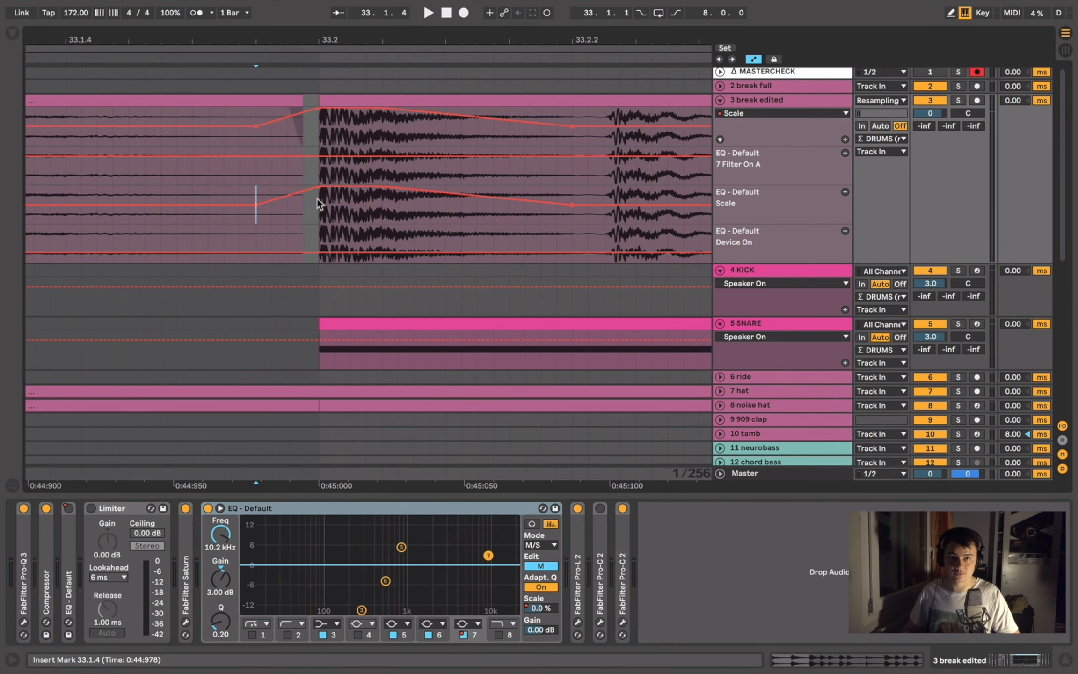
# - Step the insertion mark along the Scale envelope's rise towards 33.2 to examine how the EQ - Default curve changes
pyautogui.press('Right')
pyautogui.press('Right')
pyautogui.press('Right')
pyautogui.press('Right')
pyautogui.press('Right')
pyautogui.press('Right')
pyautogui.press('Right')
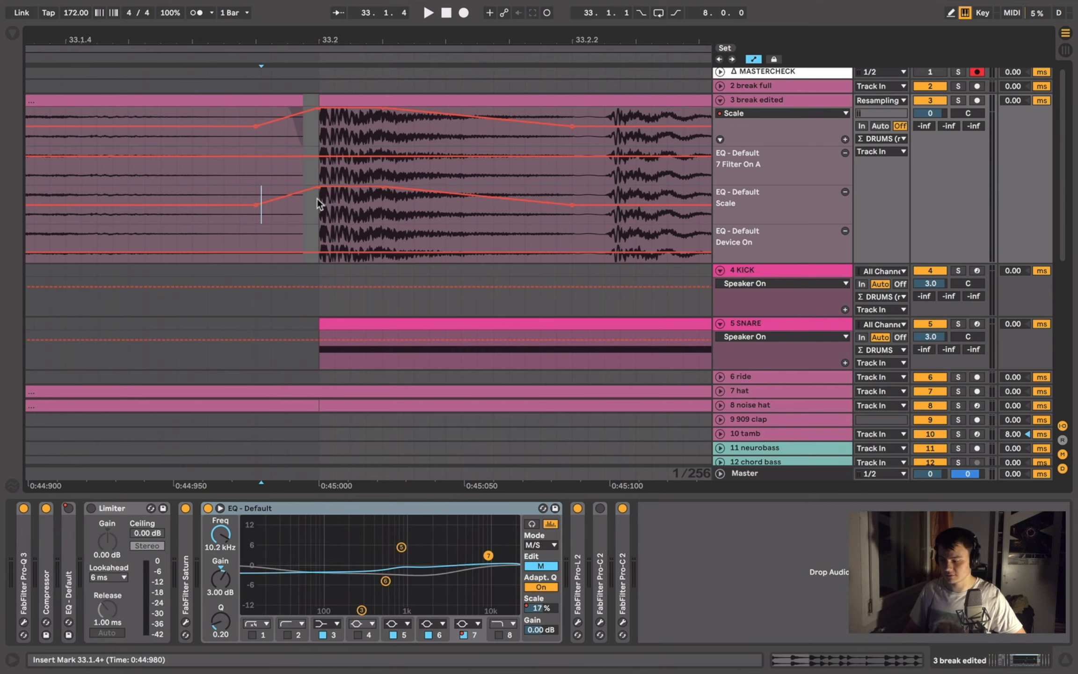
pyautogui.press('Right')
pyautogui.press('Right')
pyautogui.press('Right')
pyautogui.press('Right')
pyautogui.press('Right')
pyautogui.press('Right')
pyautogui.press('Right')
pyautogui.press('Right')
pyautogui.press('Right')
pyautogui.press('Right')
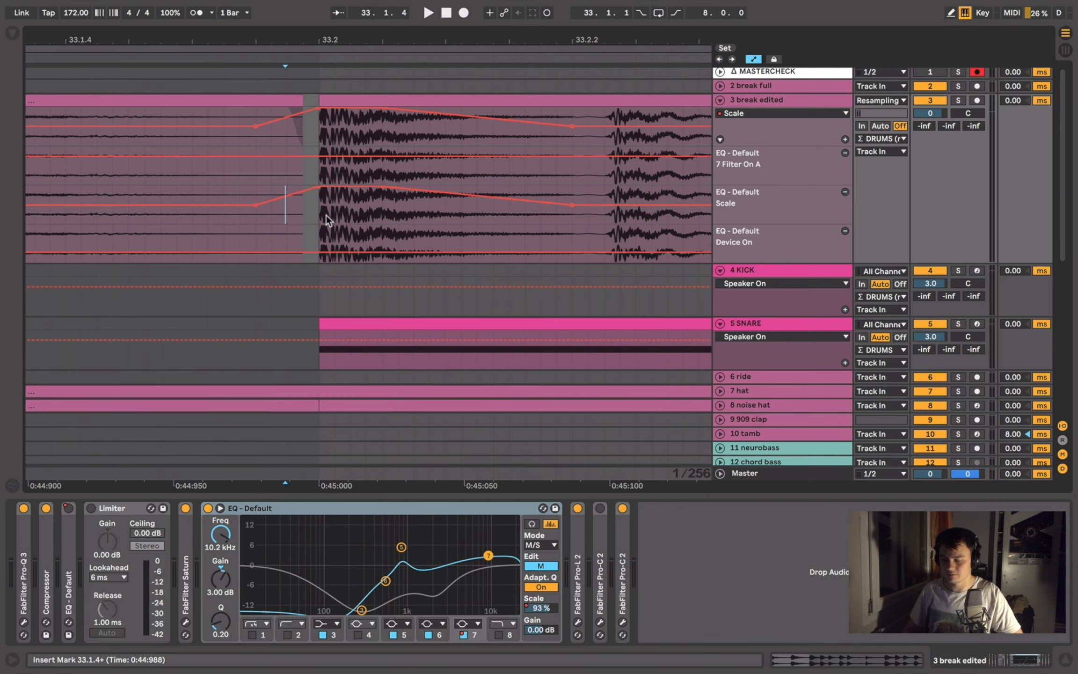
# - Place the insertion mark at the snare on 33.2 in the break edited track to examine the EQ - Default curve
pyautogui.click(321, 215)
pyautogui.hscroll(-3, 322, 216)
pyautogui.scroll(-5, 321, 216)
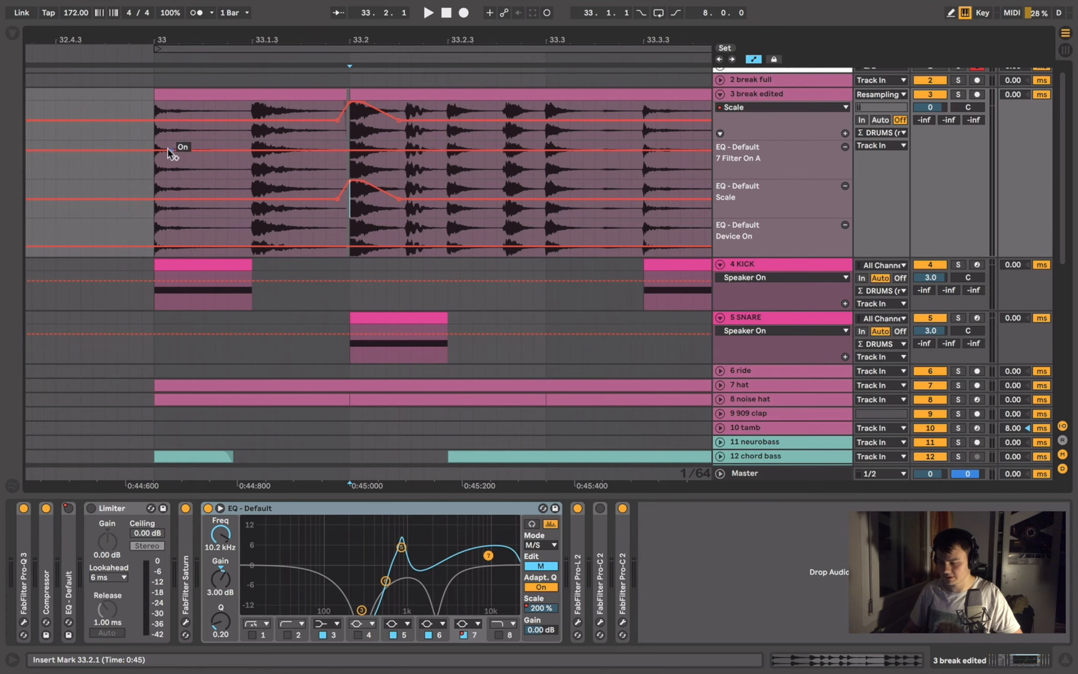
# - Hide the automation lanes and enlarge the MASTERCHECK track for a clear waveform view ahead of bar 33
pyautogui.click(157, 165)
pyautogui.press('a')
pyautogui.scroll(1, 785, 82)
pyautogui.moveTo(737, 83); pyautogui.dragTo(737, 389)
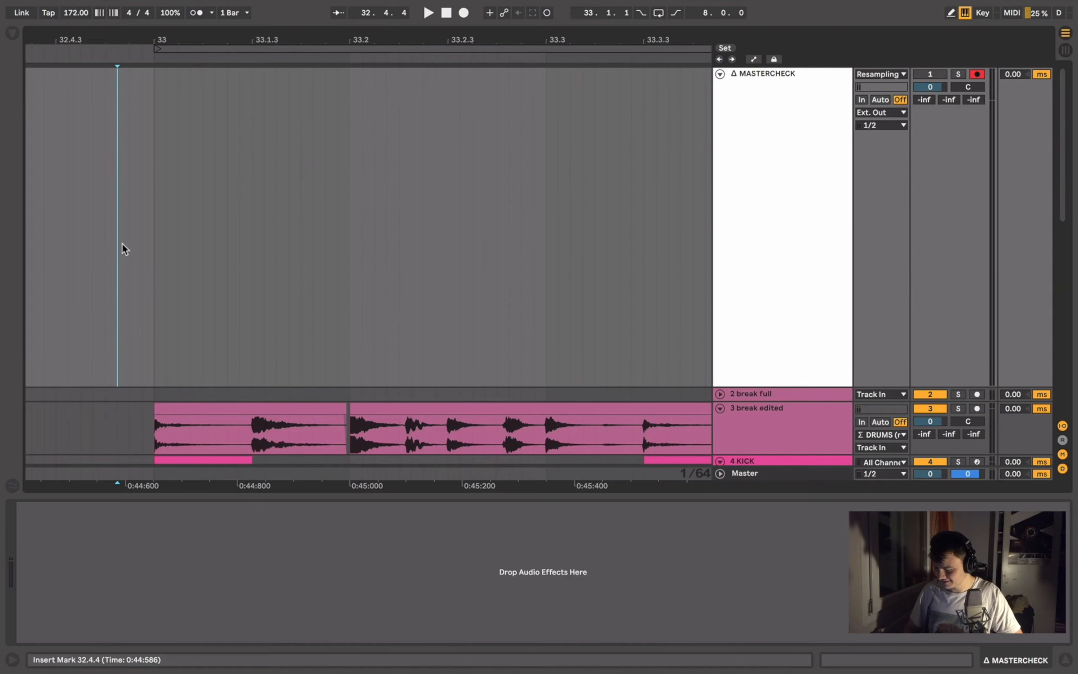
# - Record playback from just before bar 33 onto MASTERCHECK with the break edited track soloed
pyautogui.press('F9')
pyautogui.press('space')
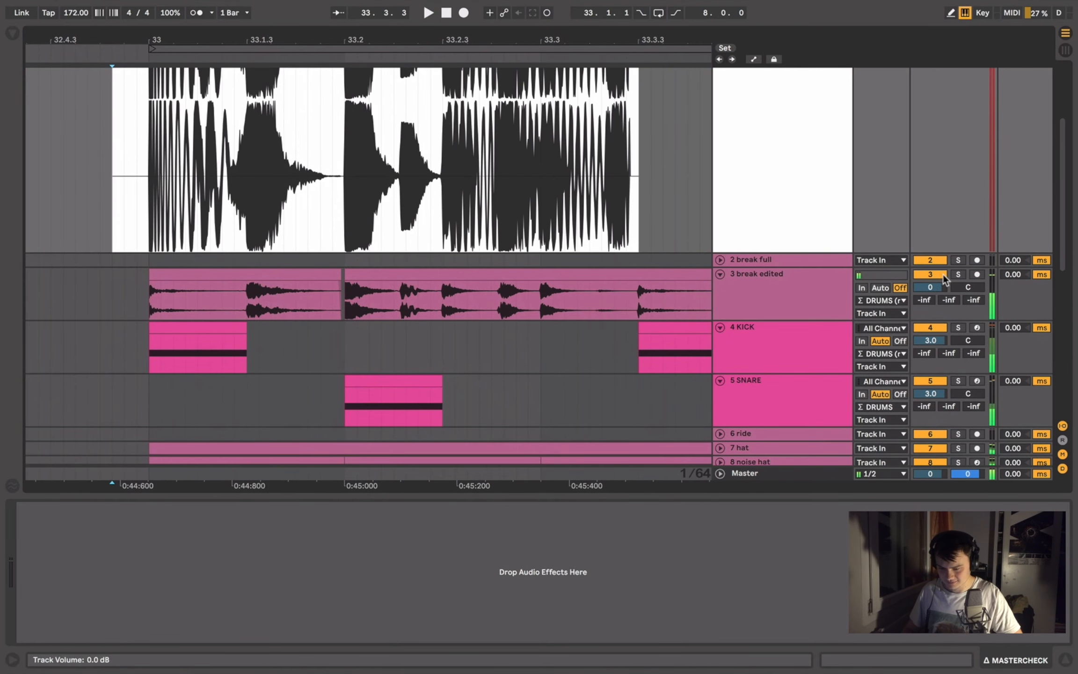
pyautogui.click(960, 273)
pyautogui.press('F9')
pyautogui.scroll(5, 387, 192)
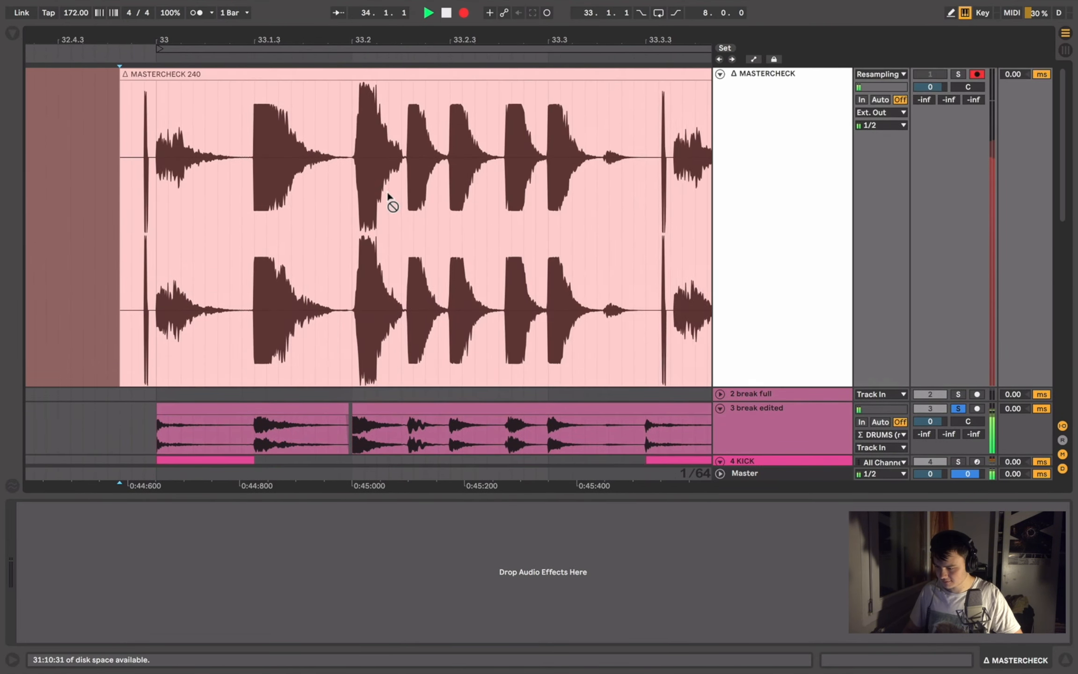
pyautogui.press('space')
# - Examine the snare's onset at 33.2 in the MASTERCHECK recording and compare it with the break edited clip
pyautogui.click(354, 214)
pyautogui.scroll(10, 352, 214)
pyautogui.moveTo(352, 217); pyautogui.dragTo(427, 216)
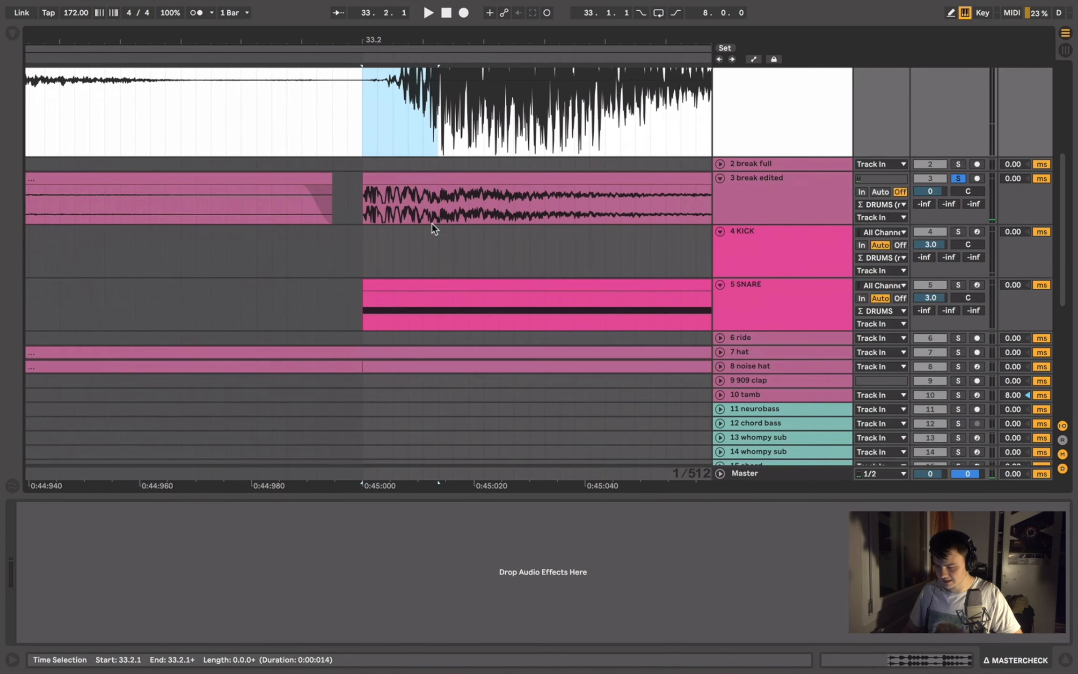
pyautogui.scroll(-5, 395, 211)
pyautogui.click(397, 211)
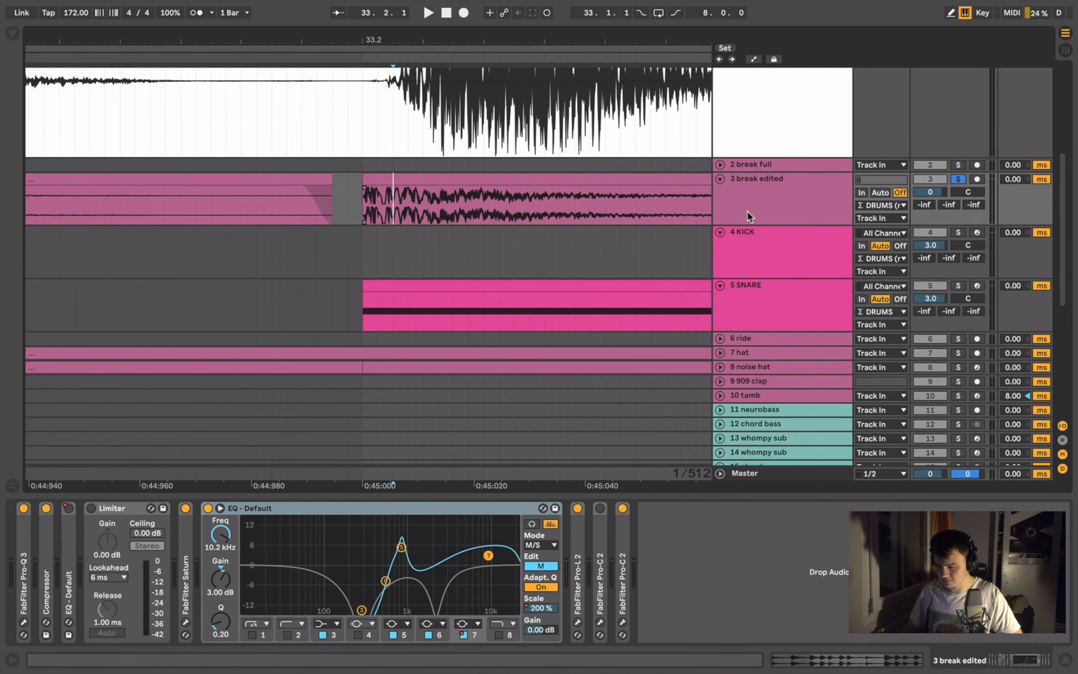
# - Expand the break edited track's last FabFilter Pro-C 2 and its Pro-L 2, and check the track's output routing
pyautogui.doubleClick(628, 541)
pyautogui.click(646, 509)
pyautogui.click(646, 509)
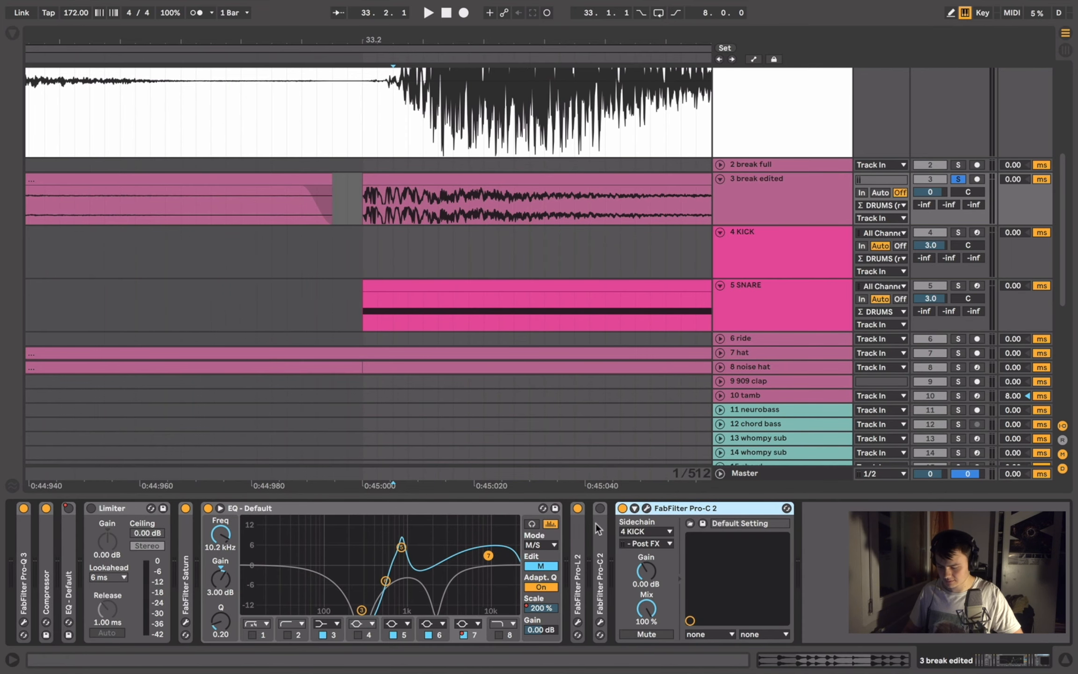
pyautogui.doubleClick(579, 536)
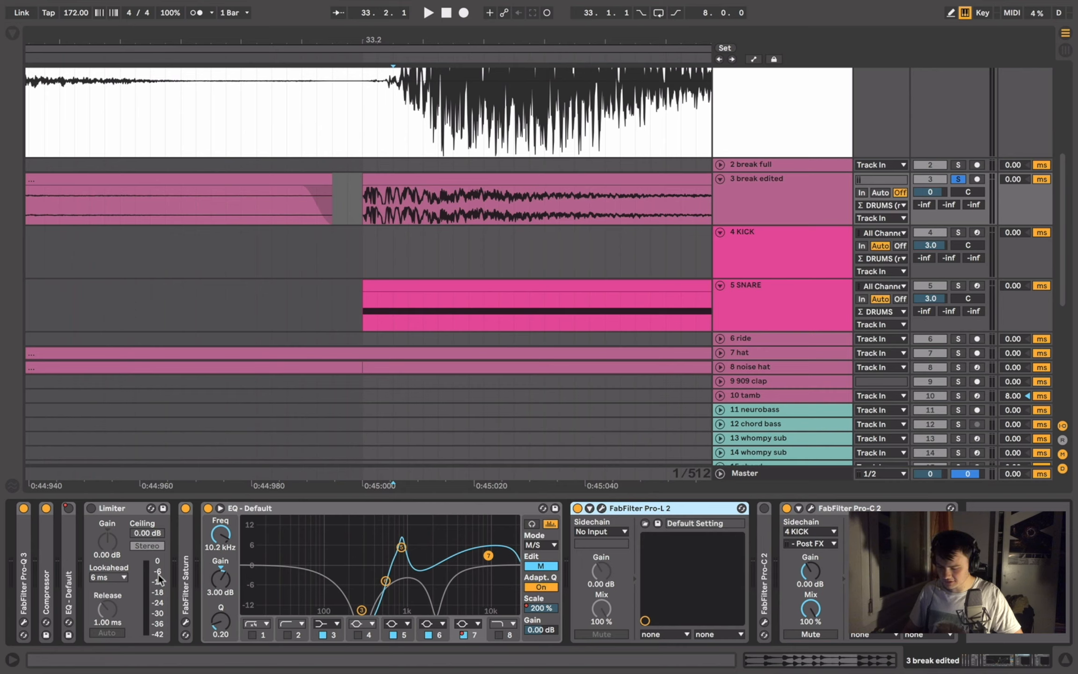
pyautogui.click(867, 206)
pyautogui.click(866, 206)
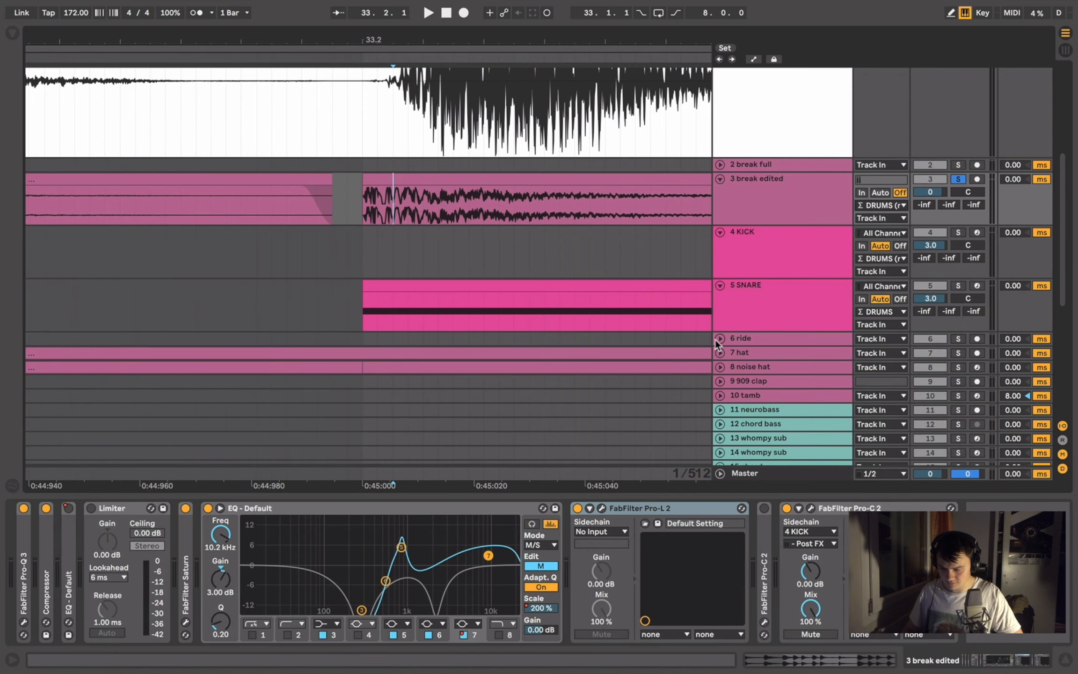
# - Examine the devices on the DRUMS (no snare) bus
pyautogui.scroll(-8, 716, 344)
pyautogui.click(765, 381)
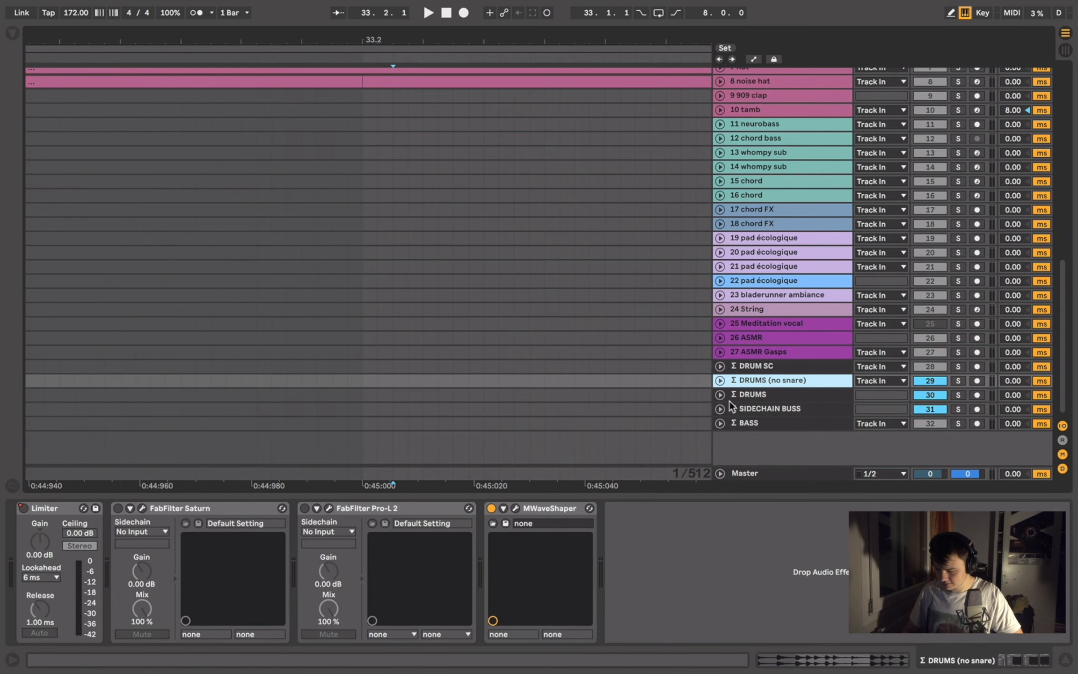
pyautogui.scroll(10, 819, 252)
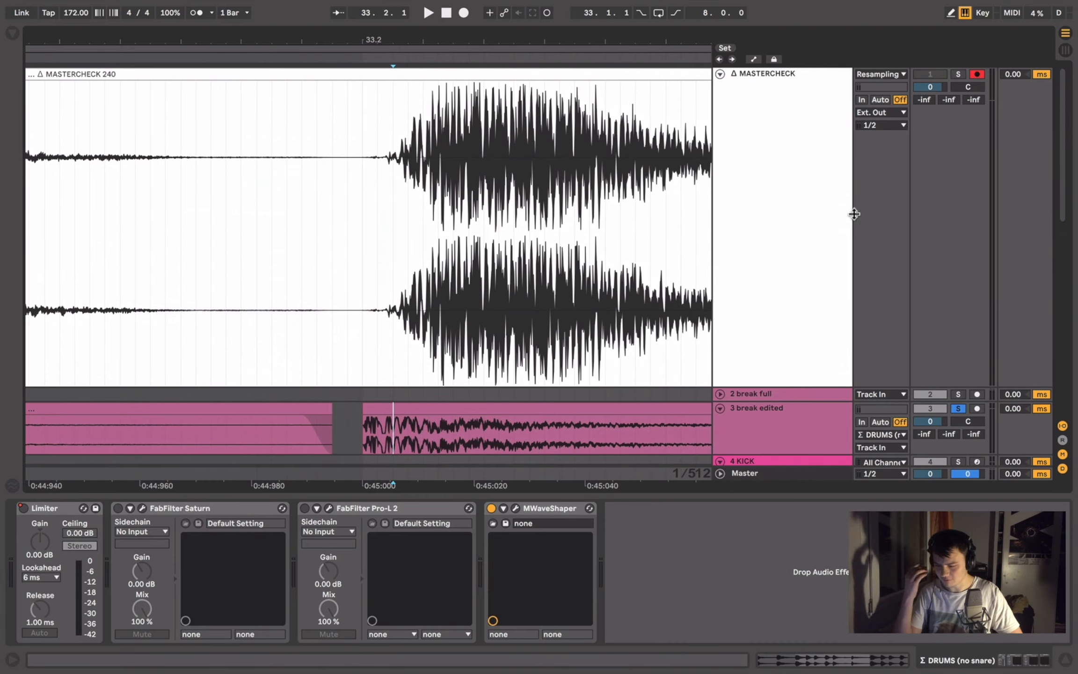
# - Return to the break edited track, expand its 5 SNARE sidechained FabFilter Pro-C 2 and briefly play the section
pyautogui.scroll(-2, 789, 261)
pyautogui.scroll(-1, 788, 264)
pyautogui.click(786, 270)
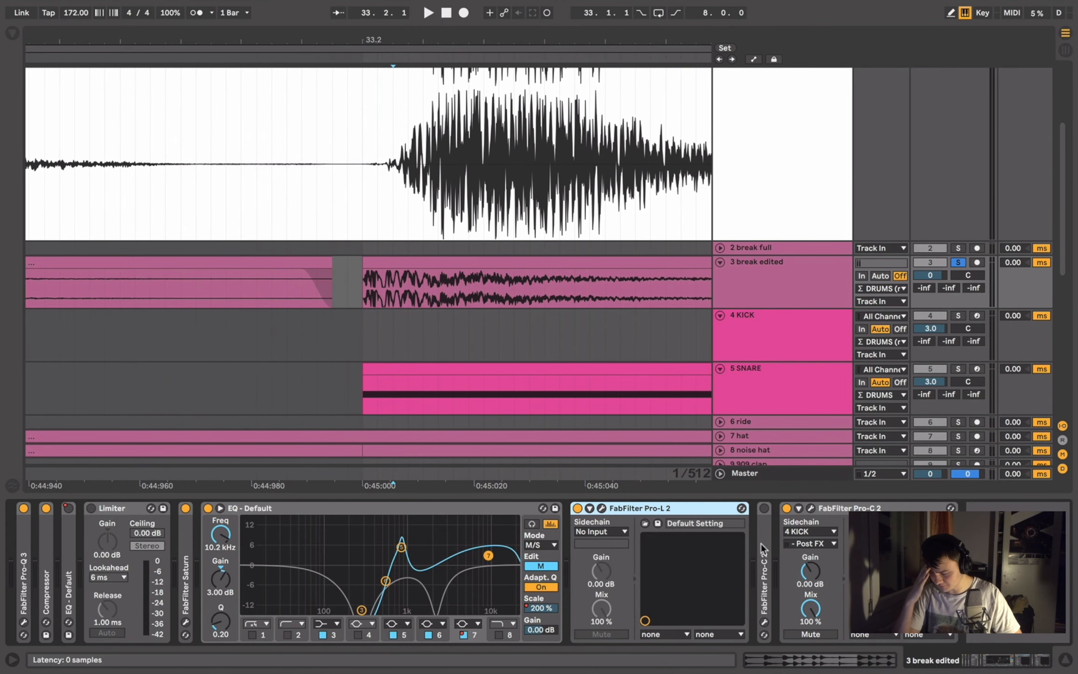
pyautogui.doubleClick(765, 564)
pyautogui.press('space')
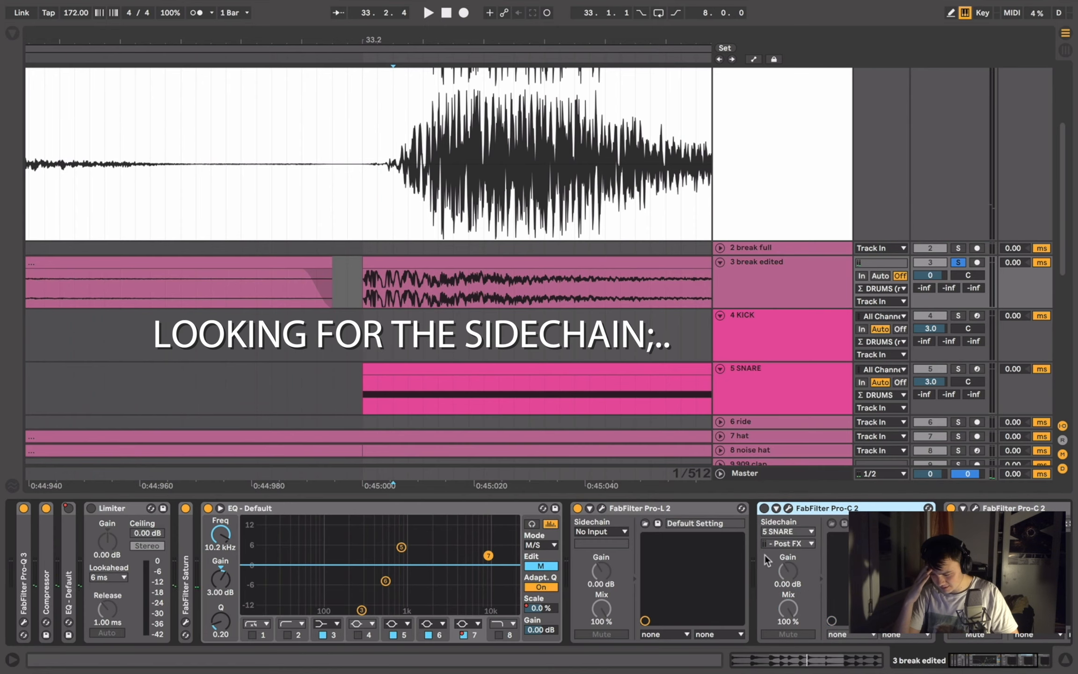
pyautogui.press('space')
# - Show the automation and look through the break edited track's envelopes and devices for the sidechain around 33.2
pyautogui.press('a')
pyautogui.click(782, 265)
pyautogui.scroll(4, 742, 405)
pyautogui.scroll(-4, 741, 405)
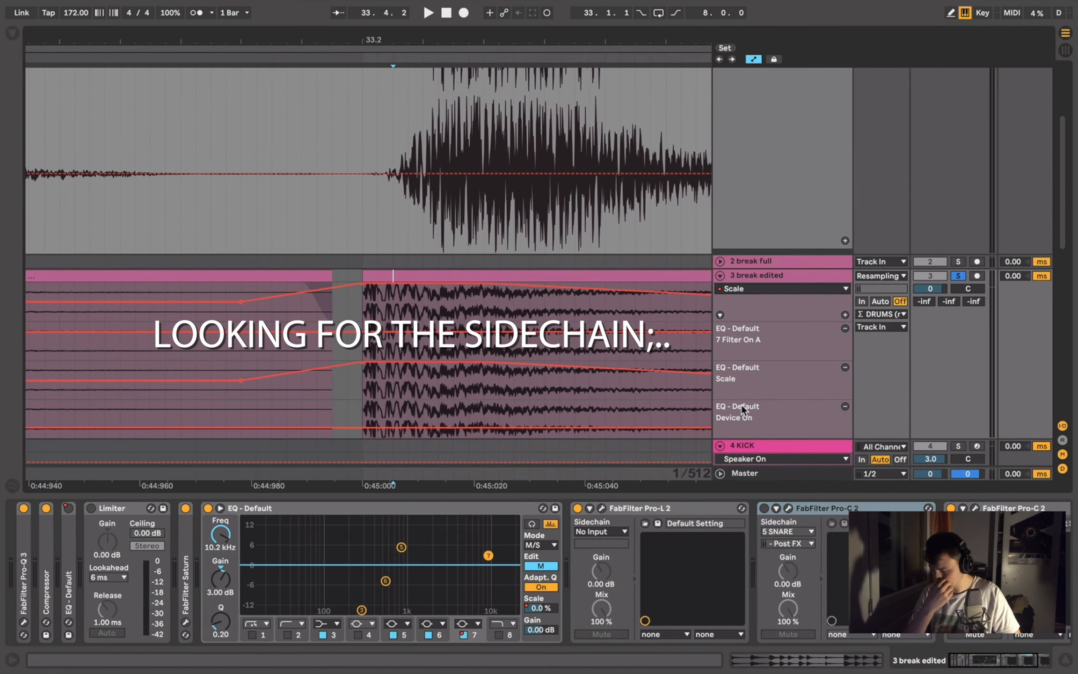
pyautogui.click(975, 508)
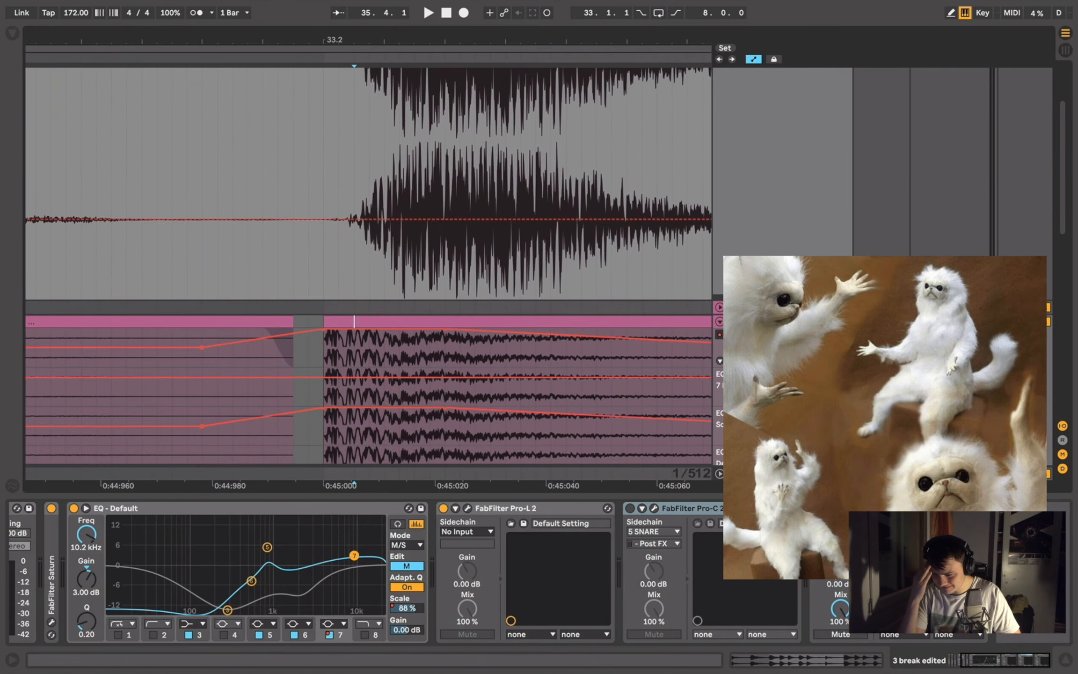
pyautogui.click(790, 235)
pyautogui.click(791, 235)
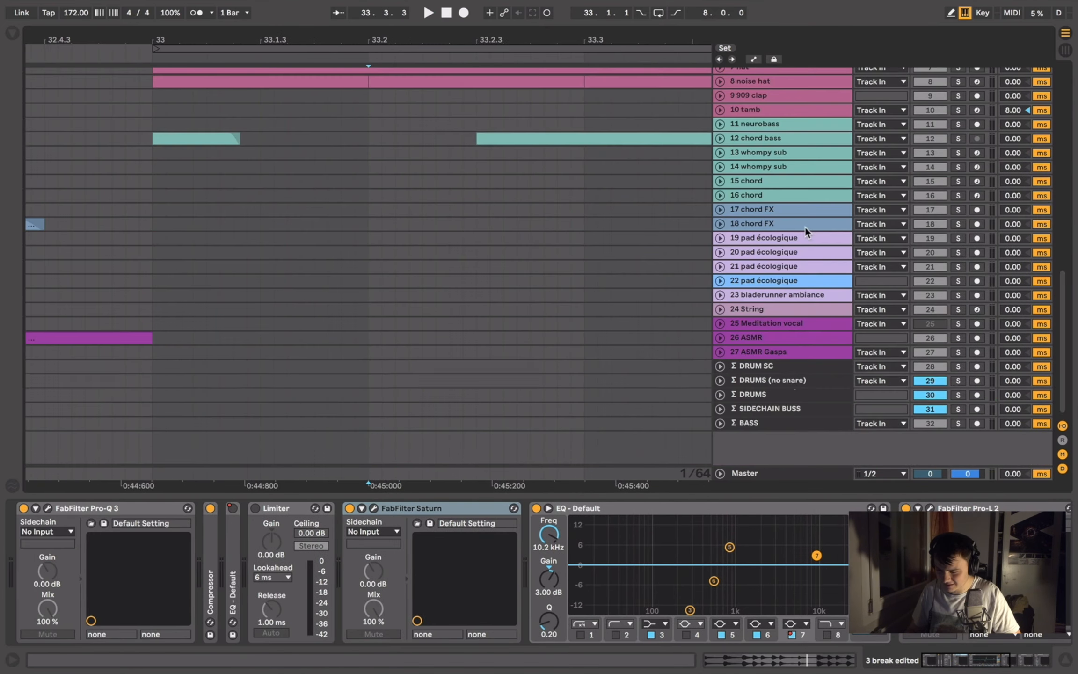
# - Unfold the break edited track and check the DRUMS (no snare), DRUMS and Master tracks for sidechain processing
pyautogui.click(794, 395)
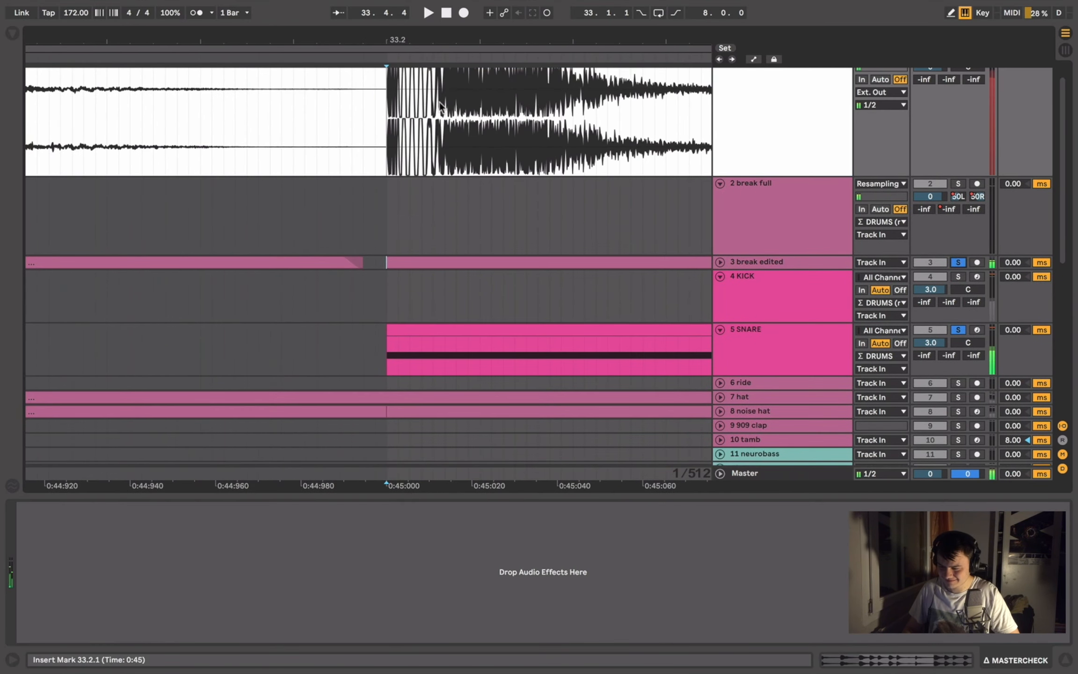
pyautogui.doubleClick(752, 266)
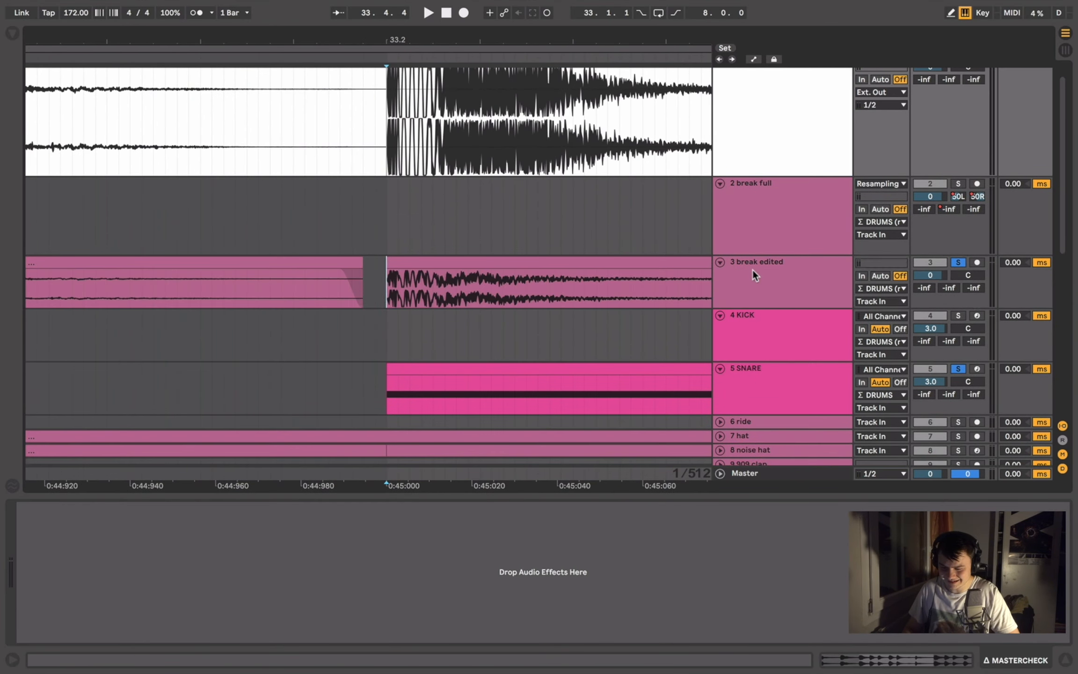
pyautogui.scroll(-10, 752, 268)
pyautogui.doubleClick(828, 383)
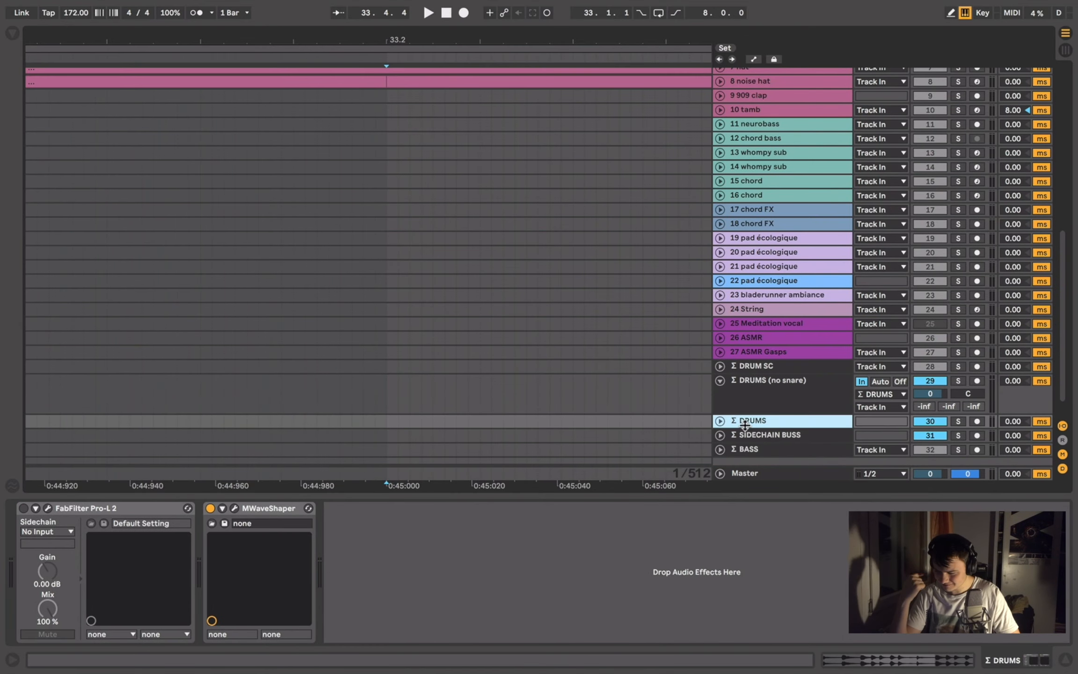
pyautogui.click(807, 470)
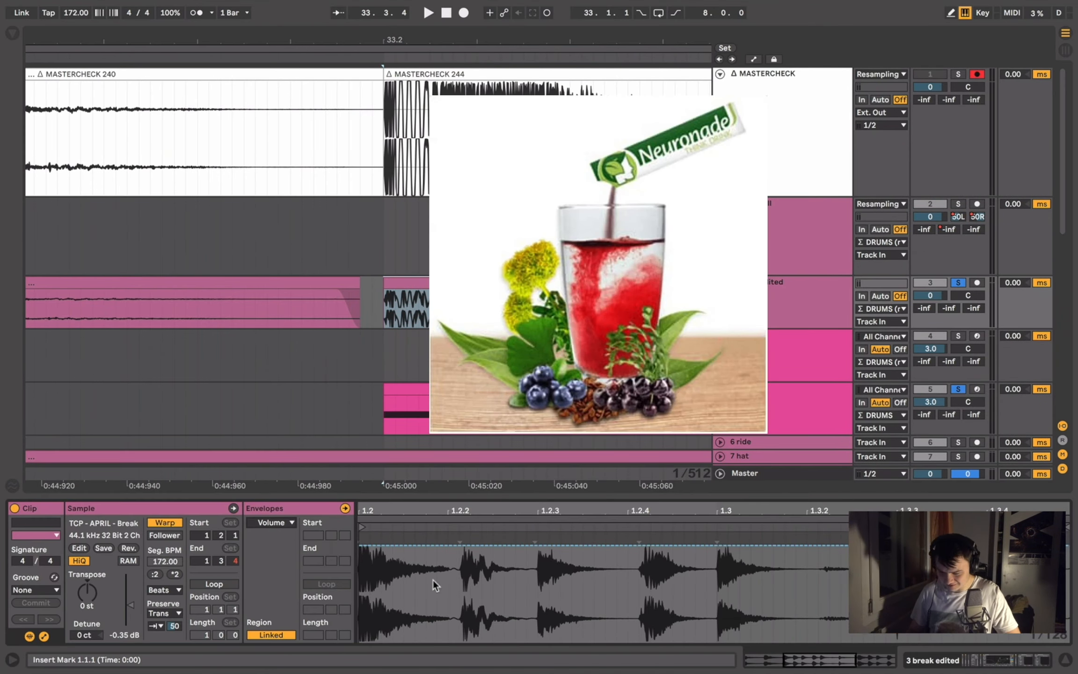
# - Play the break edited section around 33.2, remove the track's solo and reselect the track
pyautogui.hscroll(-4, 435, 588)
pyautogui.press('space')
pyautogui.click(811, 509)
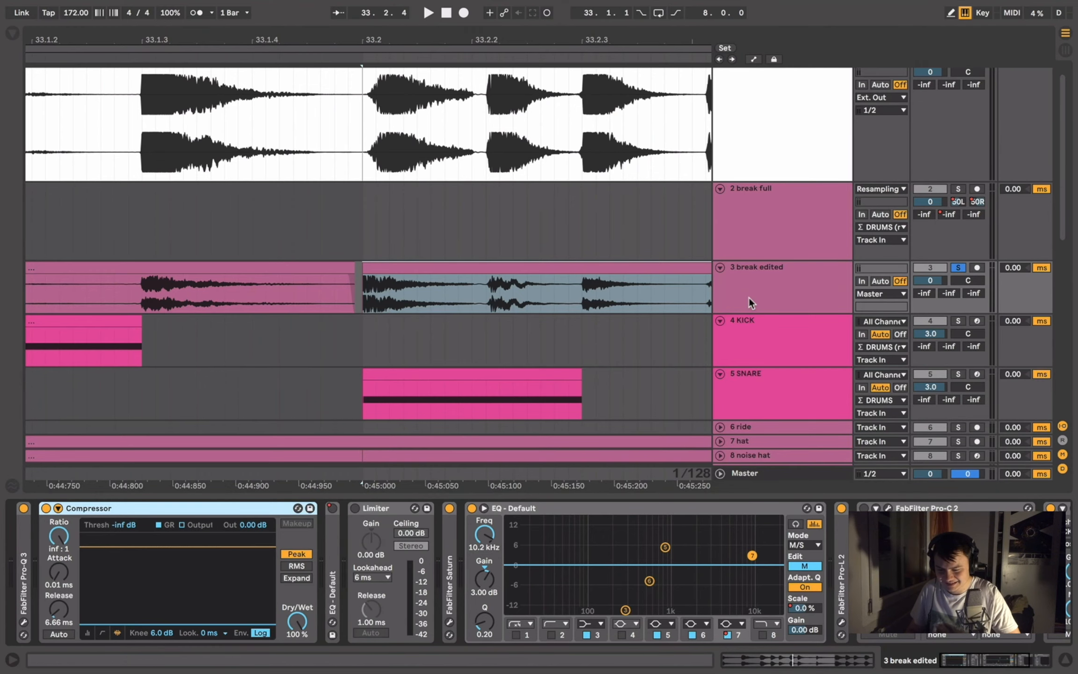
pyautogui.click(959, 268)
pyautogui.click(739, 268)
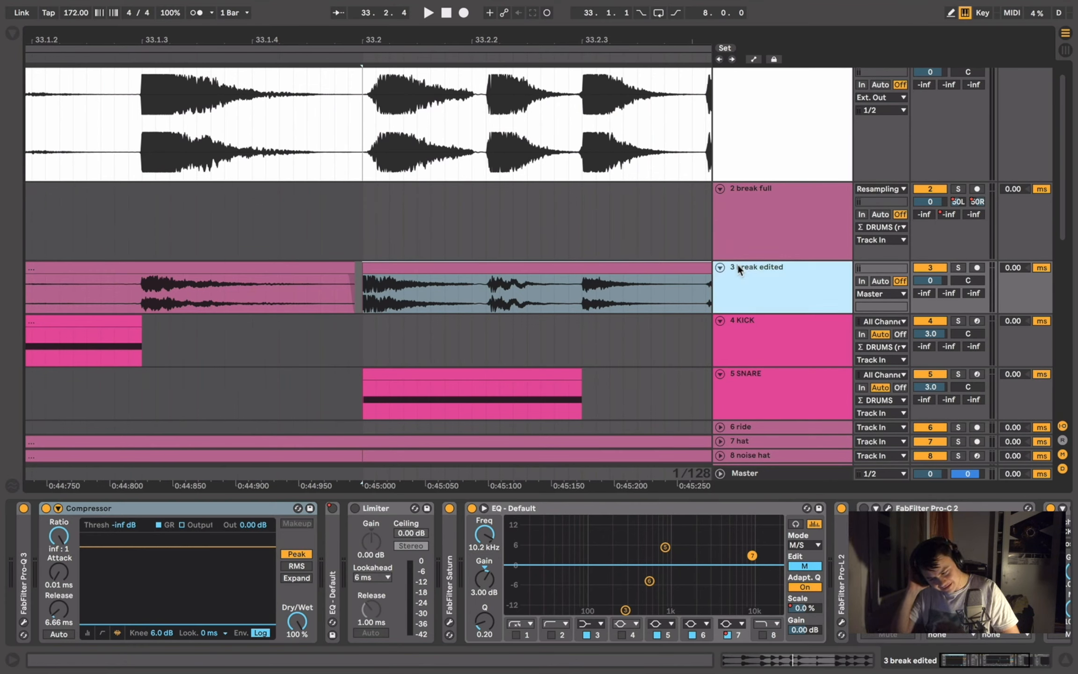
# - Expand the break edited track's Compressor and examine its sidechain settings with 5 SNARE as the source
pyautogui.doubleClick(86, 509)
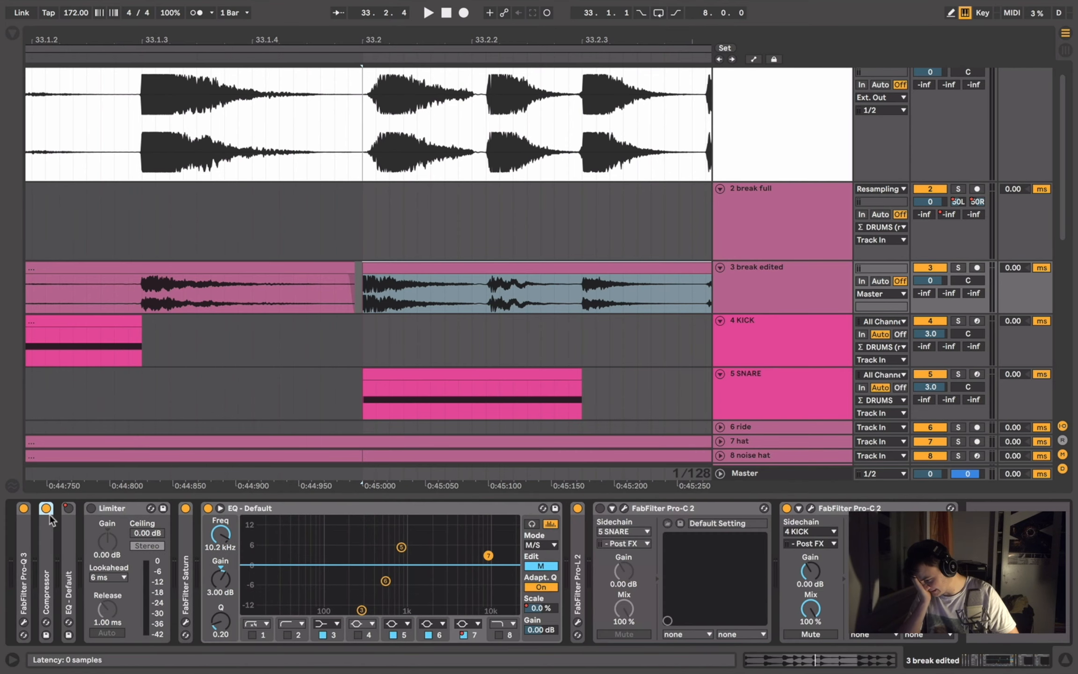
pyautogui.doubleClick(50, 519)
pyautogui.click(59, 508)
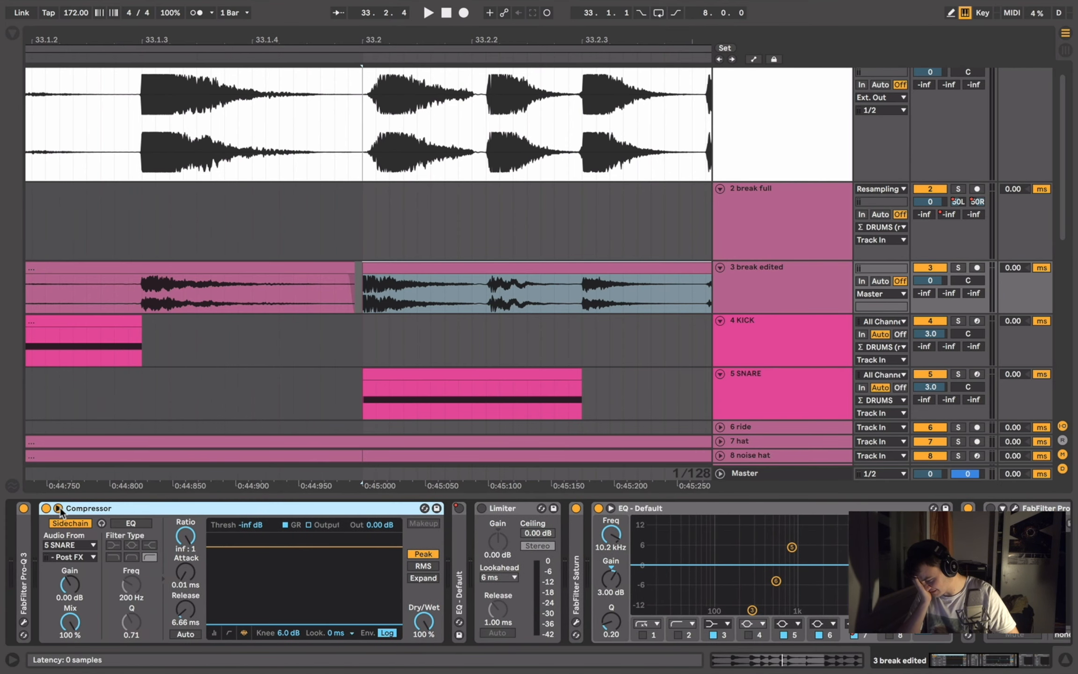
pyautogui.click(59, 508)
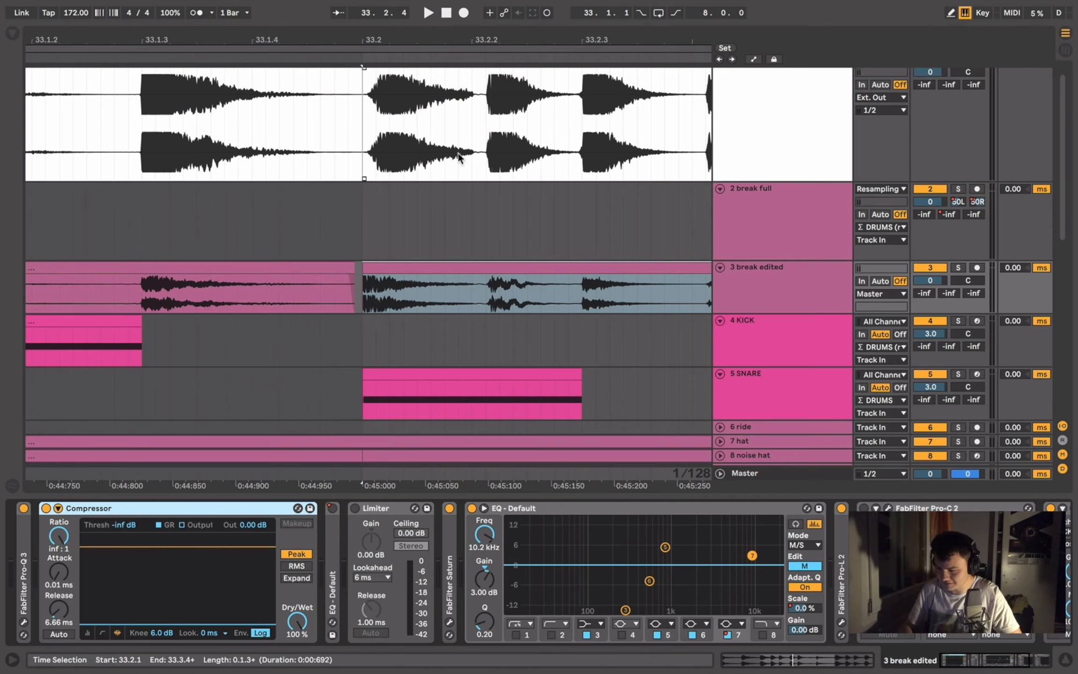
# - Route the break edited track's output to DRUMS (no snare)
pyautogui.click(891, 286)
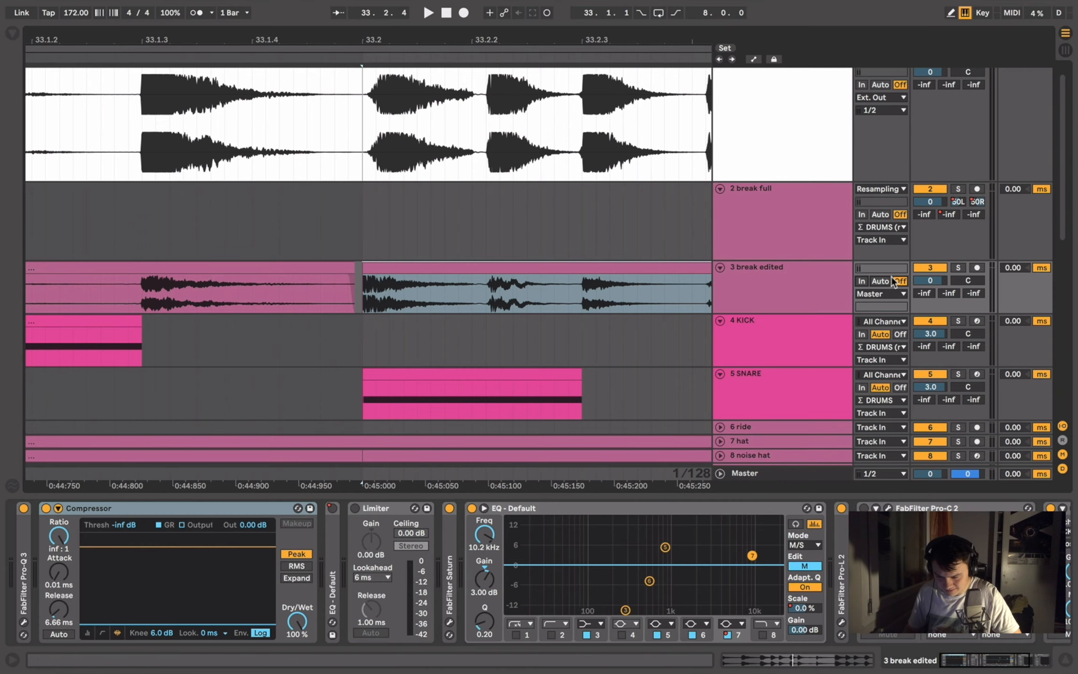
pyautogui.click(891, 293)
pyautogui.click(891, 293)
pyautogui.click(891, 293)
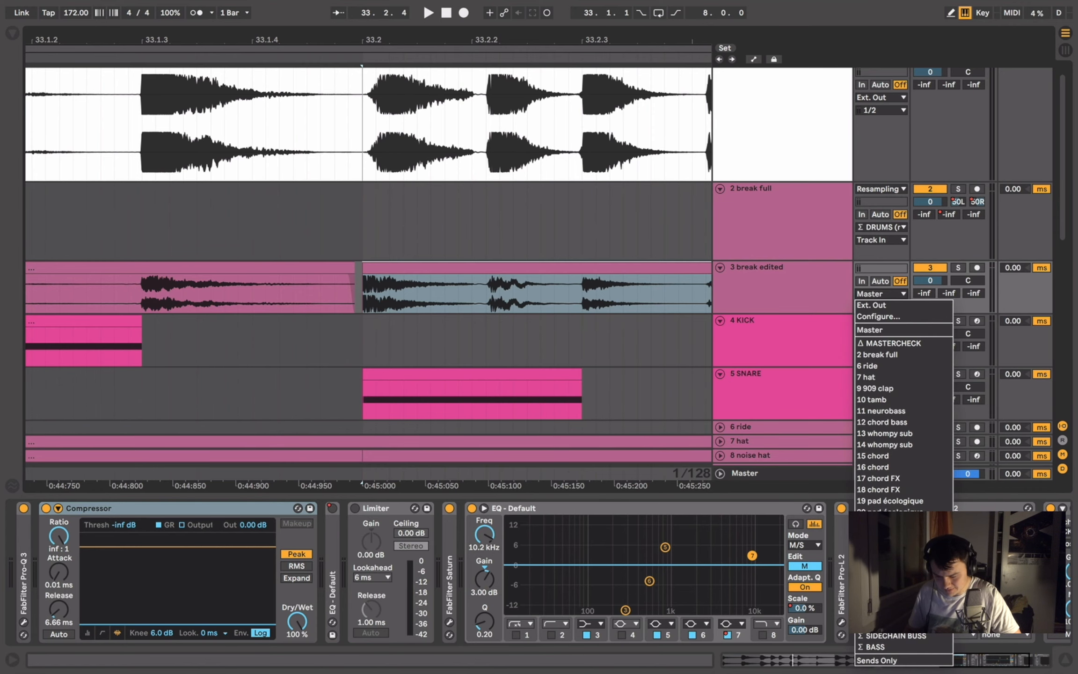
pyautogui.click(875, 624)
# - Play from just before 33.2, solo the break edited track and select its Compressor
pyautogui.click(349, 249)
pyautogui.press('space')
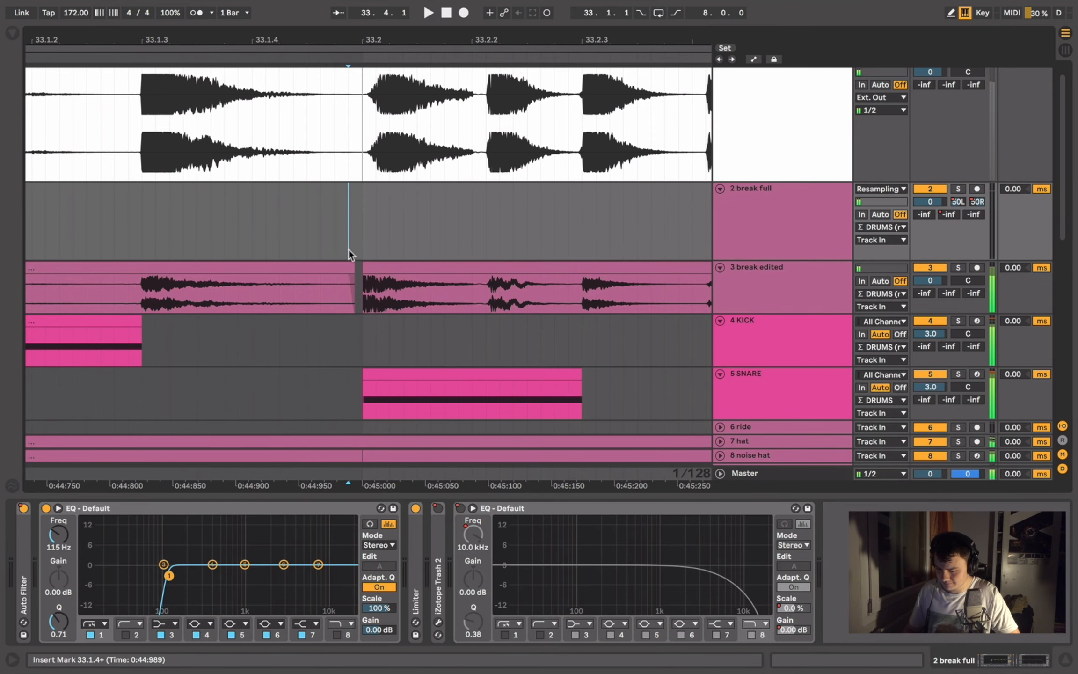
pyautogui.click(765, 295)
pyautogui.click(958, 267)
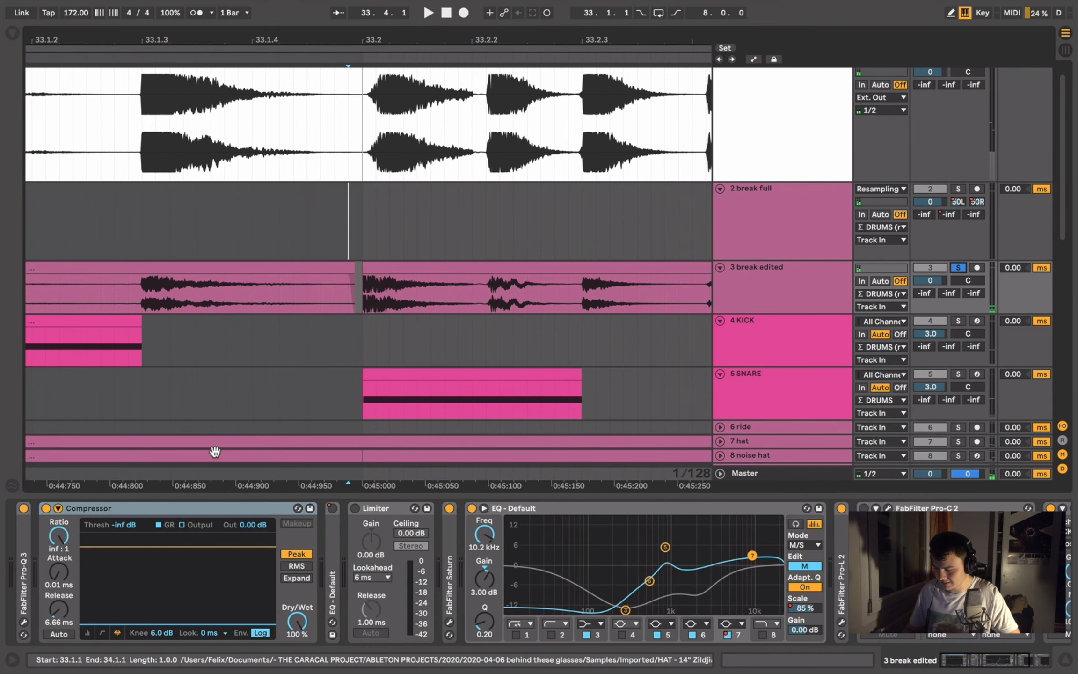
pyautogui.click(46, 509)
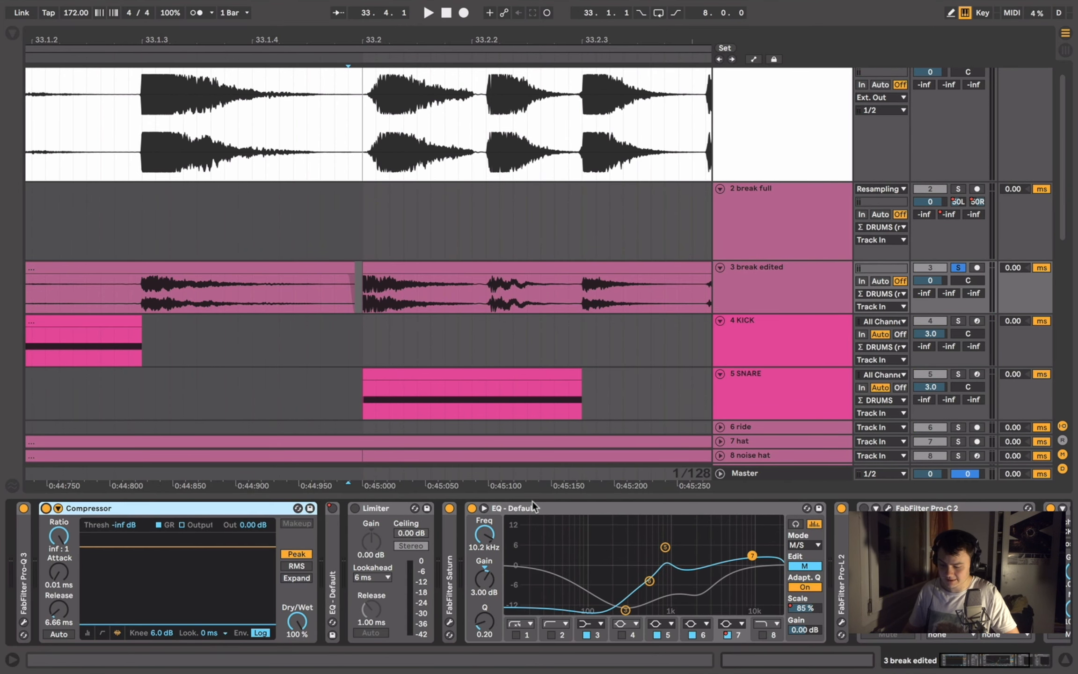
# - Step the insertion mark on the break edited track from just before 33.2 to the snare's onset, examining the EQ - Default curve
pyautogui.click(361, 304)
pyautogui.click(356, 304)
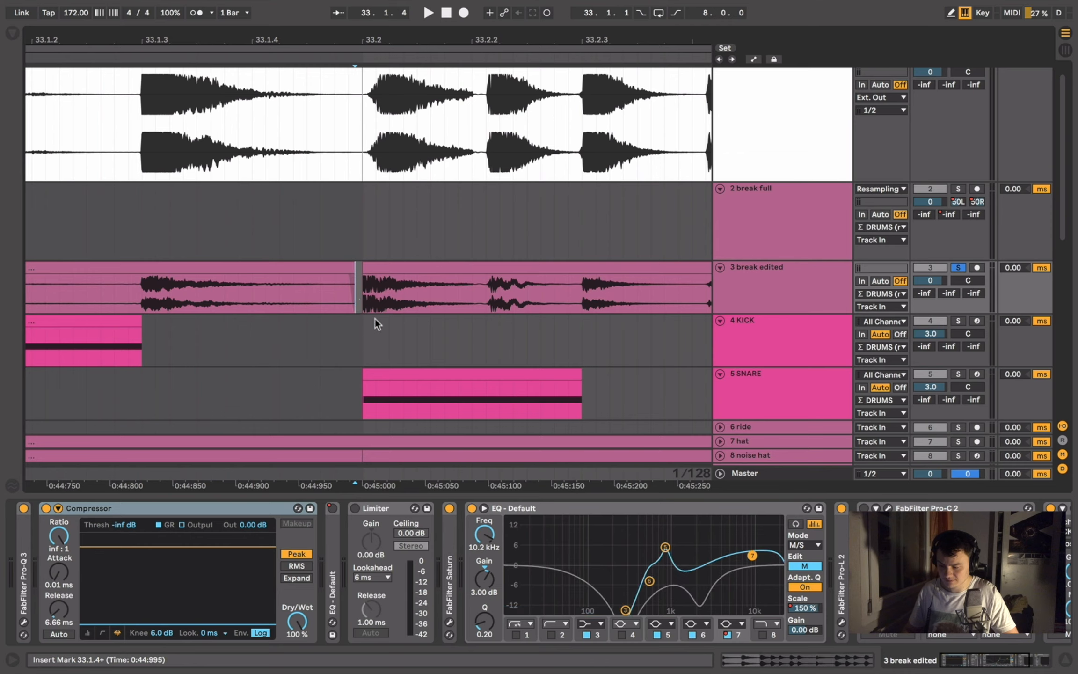
pyautogui.press('Right')
pyautogui.press('Right')
pyautogui.press('Right')
pyautogui.press('Right')
pyautogui.press('Right')
pyautogui.press('Right')
pyautogui.press('Right')
pyautogui.press('Right')
pyautogui.press('Right')
pyautogui.press('Right')
pyautogui.press('Right')
pyautogui.press('Right')
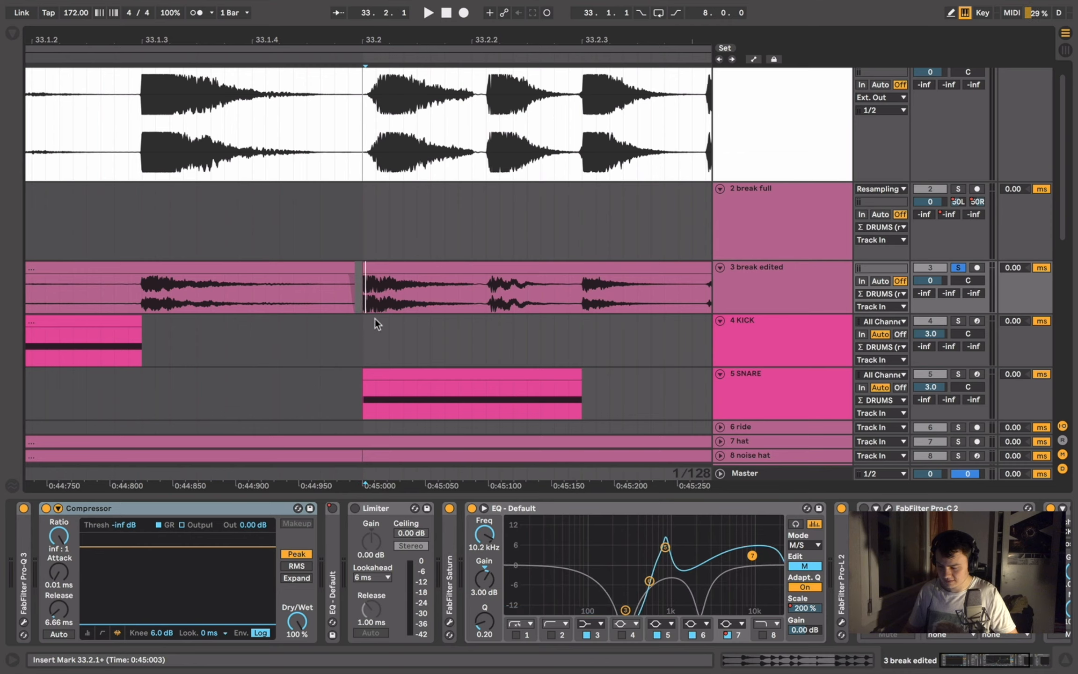
# - Step the insertion mark onward through the snare's body after 33.2 to examine how the EQ - Default curve falls back
pyautogui.press('Right')
pyautogui.press('Right')
pyautogui.press('Right')
pyautogui.press('Right')
pyautogui.press('Right')
pyautogui.press('Right')
pyautogui.press('Right')
pyautogui.press('Right')
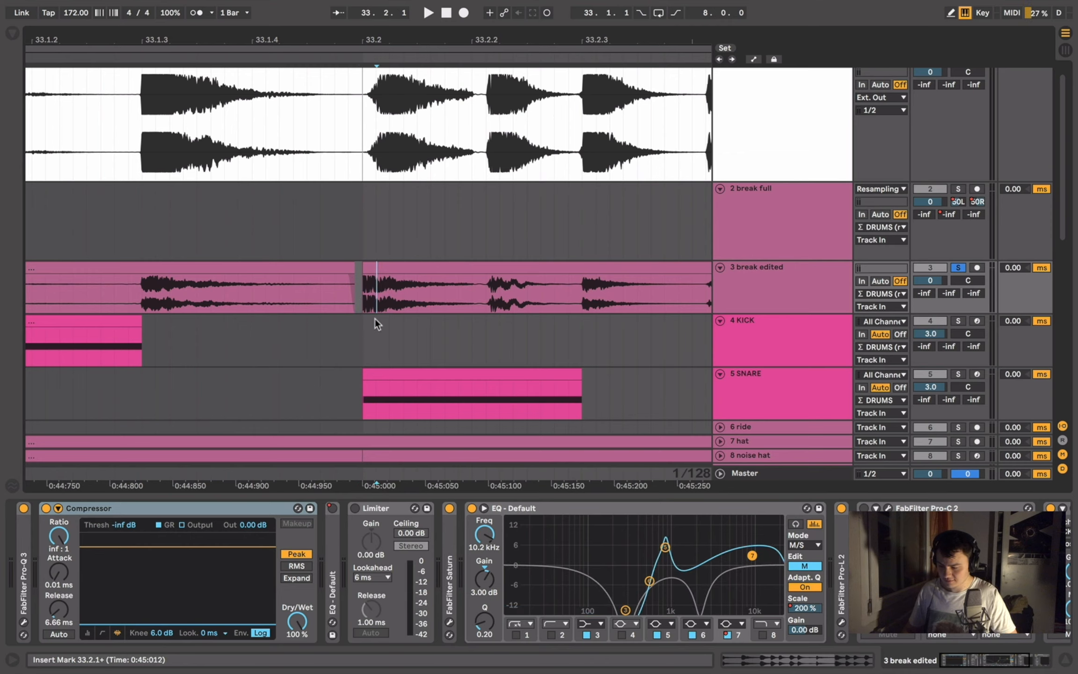
pyautogui.press('Right')
pyautogui.press('Right')
pyautogui.press('Right')
pyautogui.press('Right')
pyautogui.press('Right')
pyautogui.press('Right')
pyautogui.press('Right')
pyautogui.press('Right')
pyautogui.press('Right')
pyautogui.press('Right')
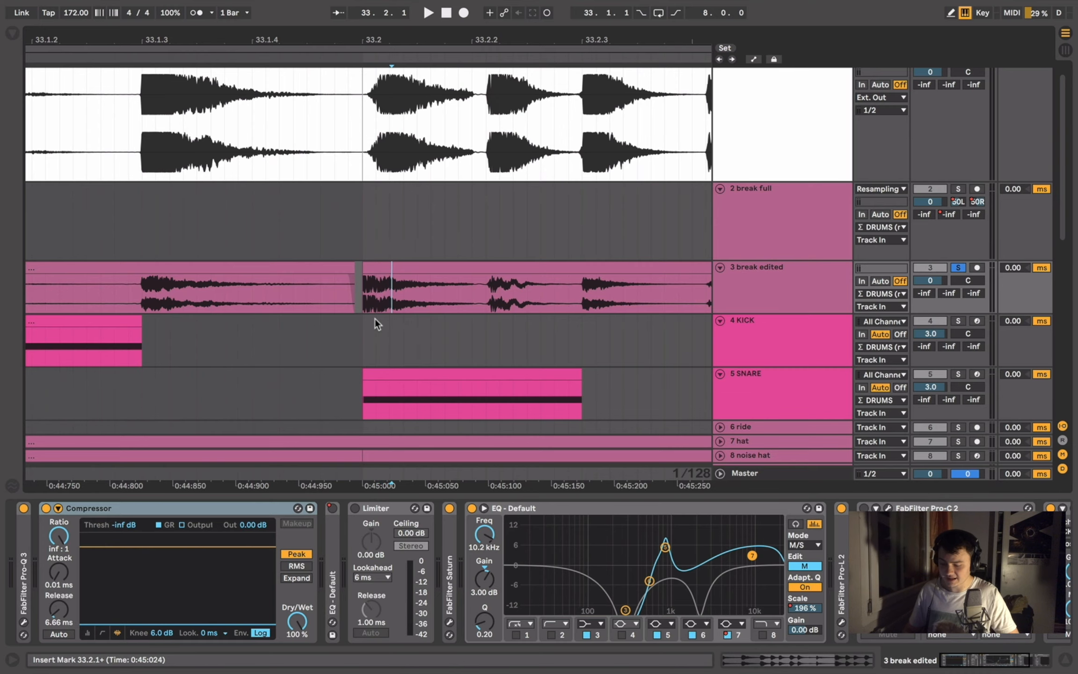
pyautogui.press('Right')
pyautogui.press('Right')
pyautogui.press('Right')
pyautogui.press('Right')
pyautogui.press('Right')
pyautogui.press('Right')
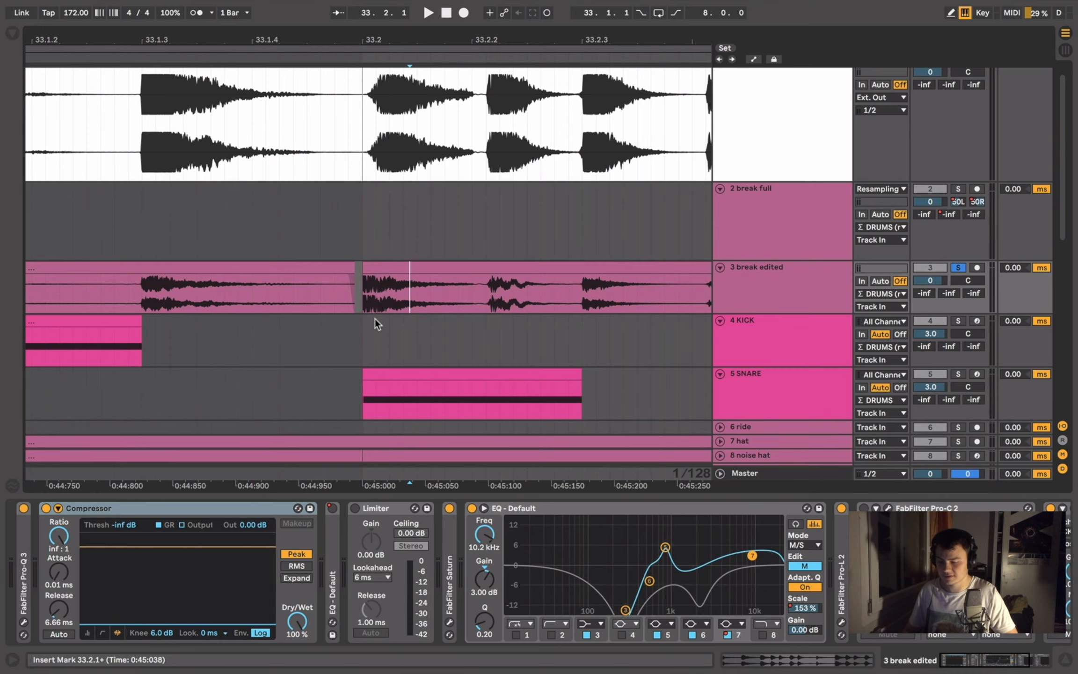
# - Play the break edited track from bar 33 with its KICK-sidechained FabFilter Pro-C 2 open to examine the gain reduction
pyautogui.press('-')
pyautogui.scroll(-5, 375, 318)
pyautogui.hscroll(-4, 375, 319)
pyautogui.scroll(-2, 375, 318)
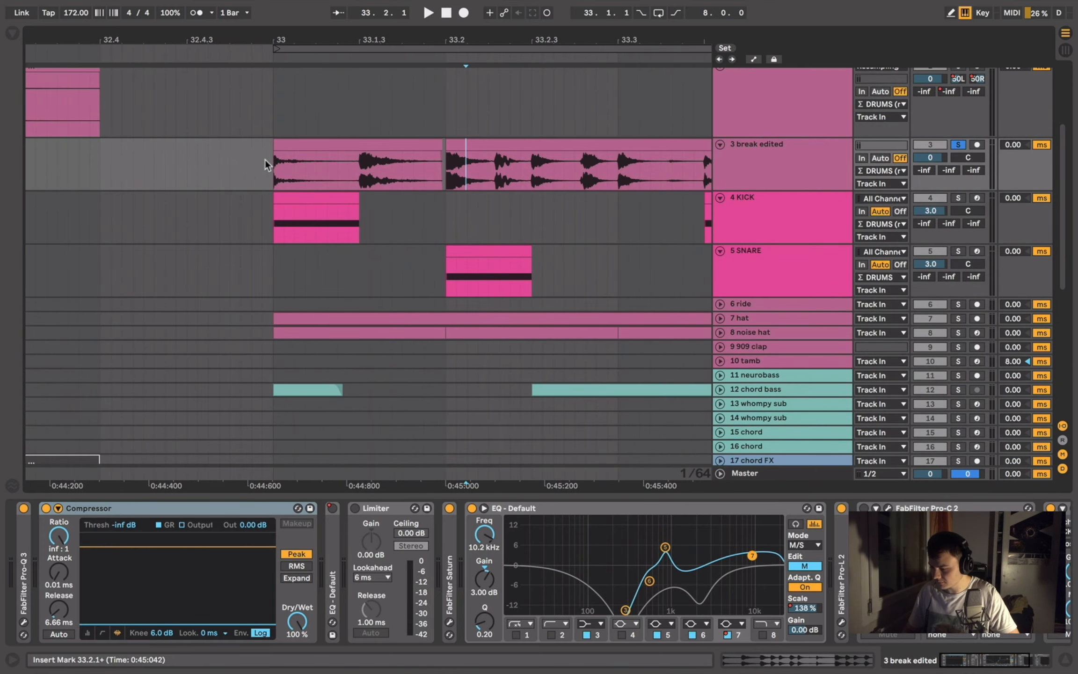
pyautogui.click(270, 163)
pyautogui.hscroll(5, 955, 561)
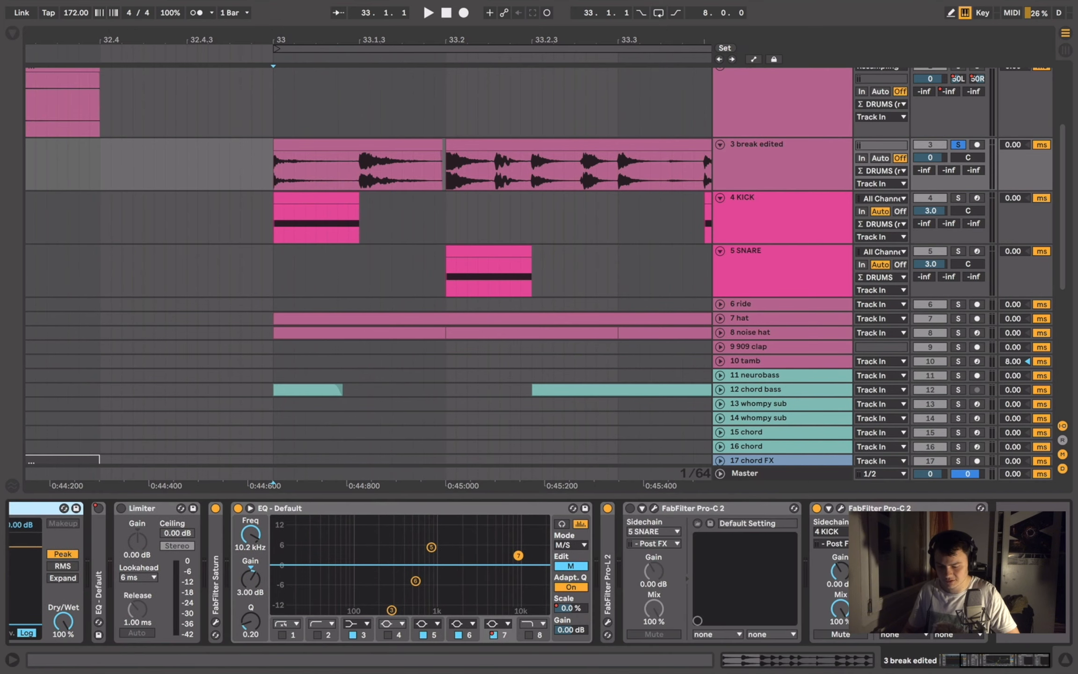
pyautogui.click(840, 506)
pyautogui.press('space')
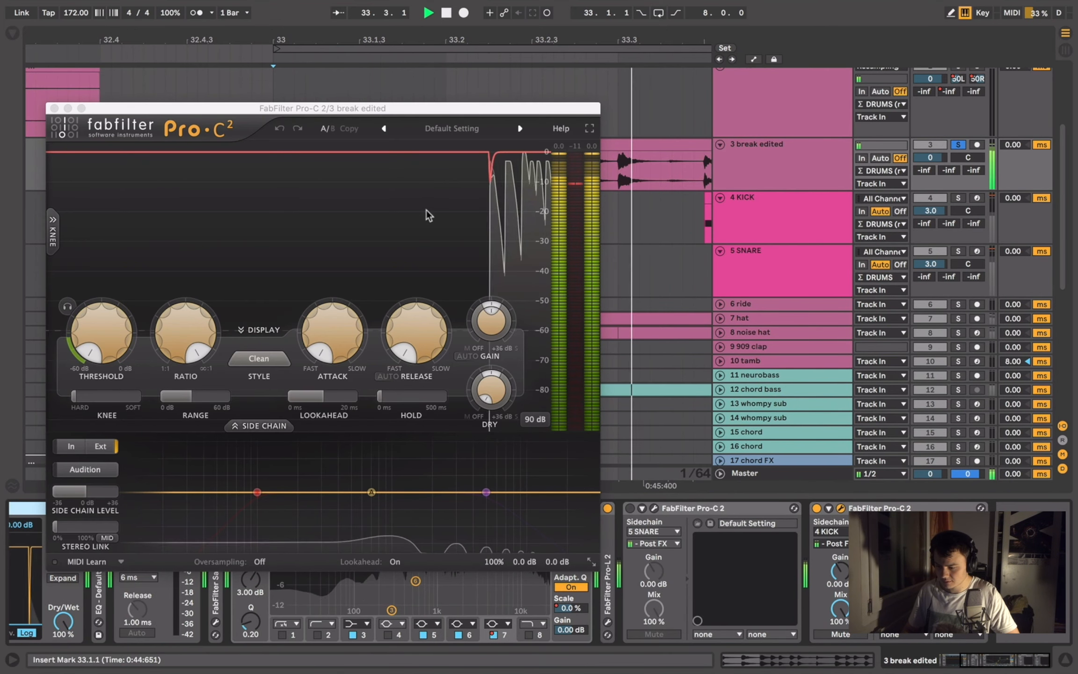
pyautogui.press('space')
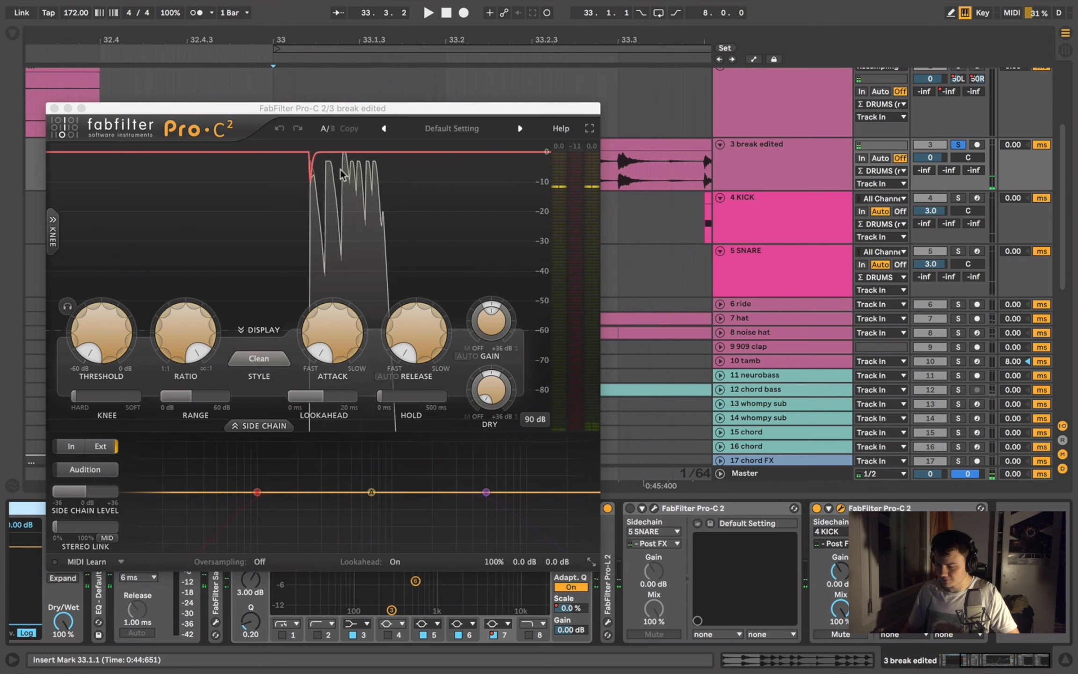
pyautogui.click(55, 109)
# - Solo the KICK track and show its device chain
pyautogui.scroll(1, 488, 117)
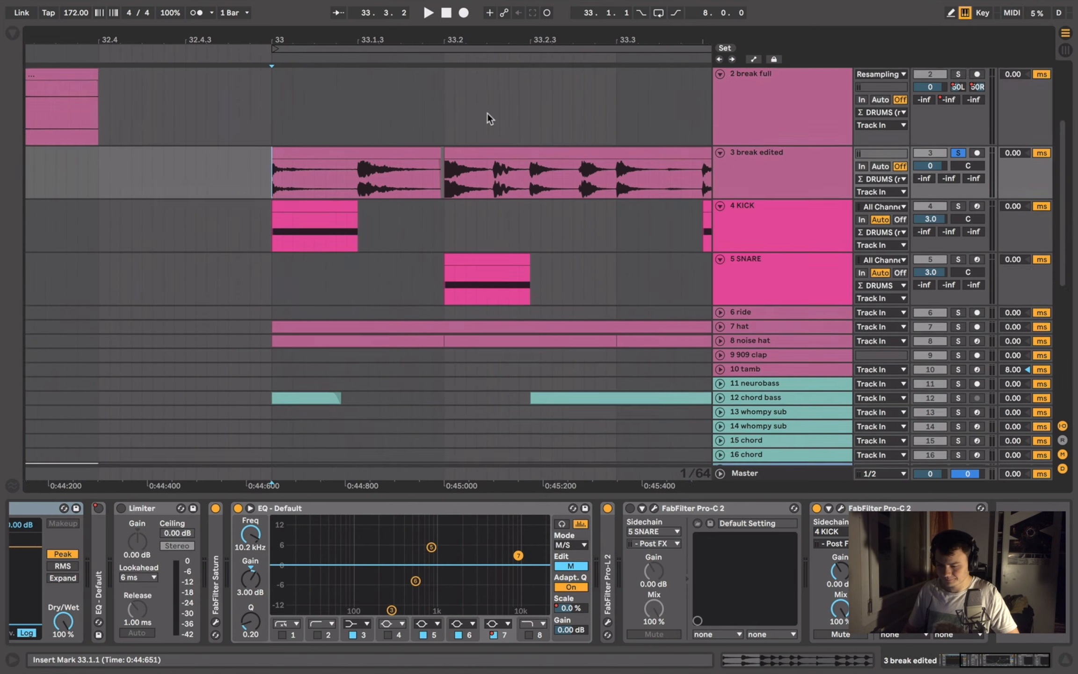
pyautogui.scroll(3, 487, 113)
pyautogui.click(752, 309)
pyautogui.click(964, 294)
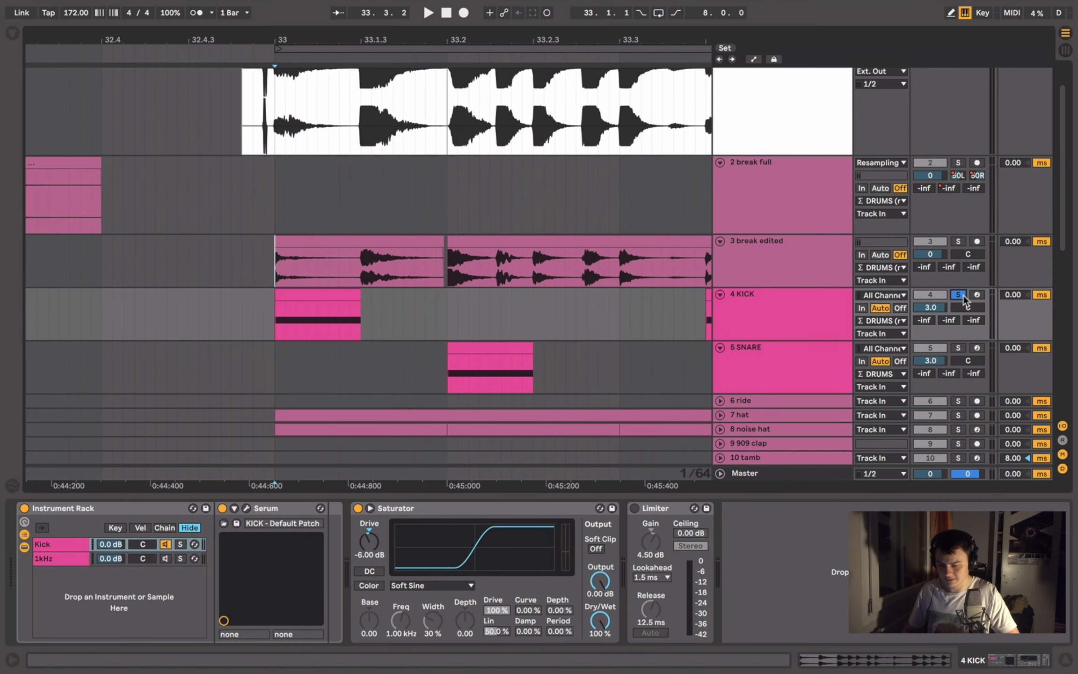
pyautogui.click(753, 312)
pyautogui.click(772, 275)
pyautogui.click(771, 322)
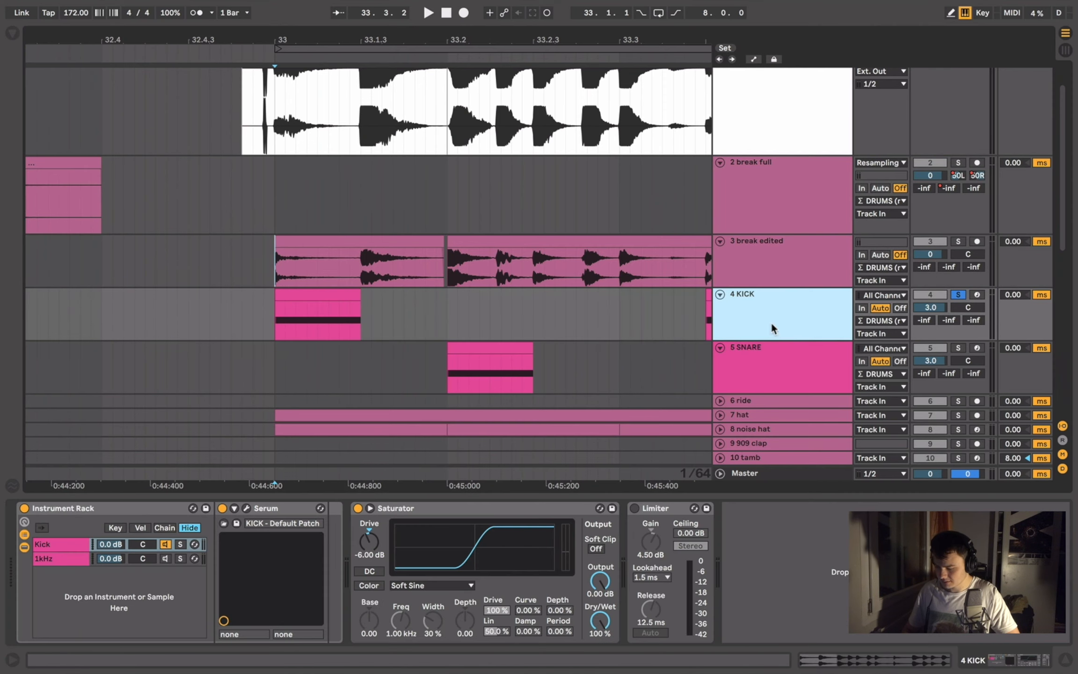
# - Open the KICK track's Serum, examine ENV 1 zoomed in, and close the synth
pyautogui.click(247, 508)
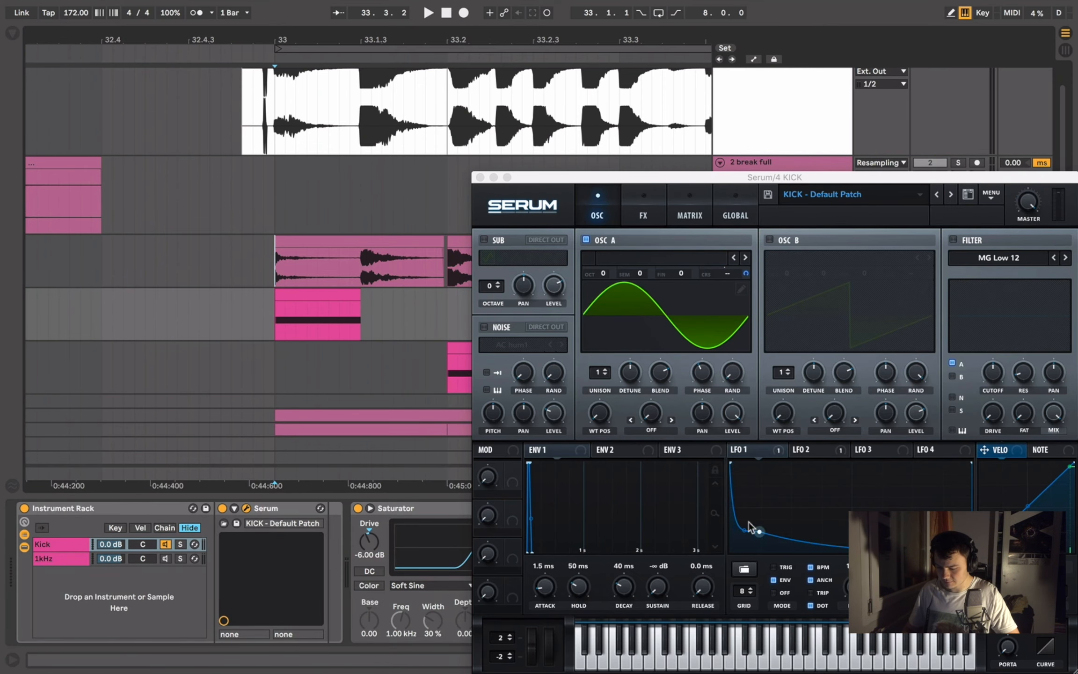
pyautogui.click(715, 515)
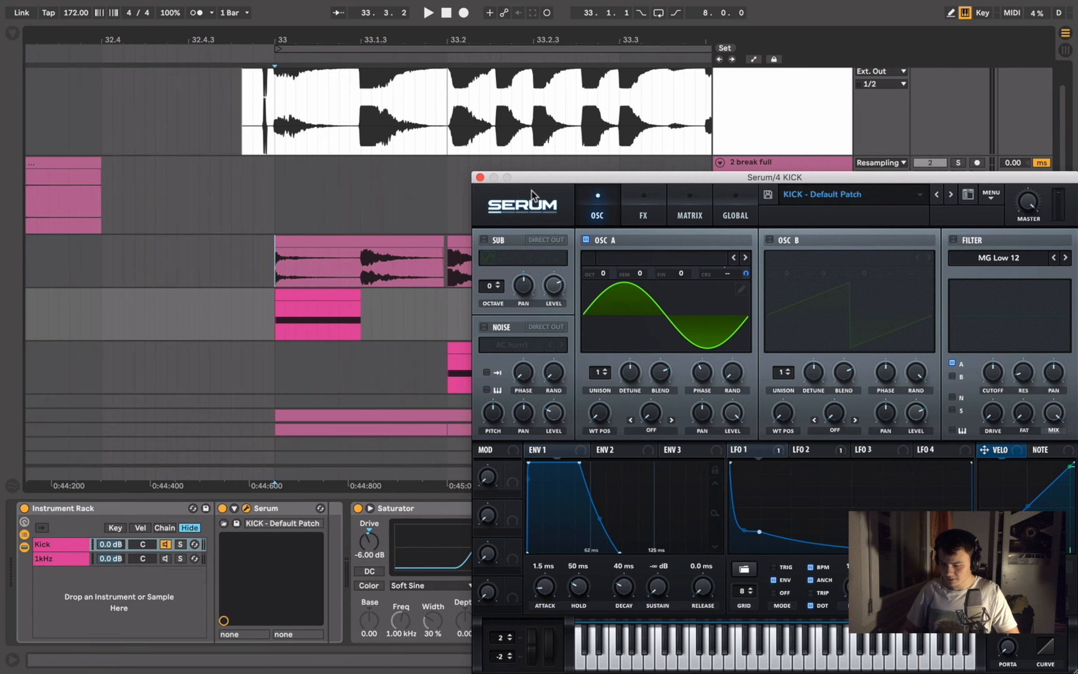
pyautogui.click(480, 177)
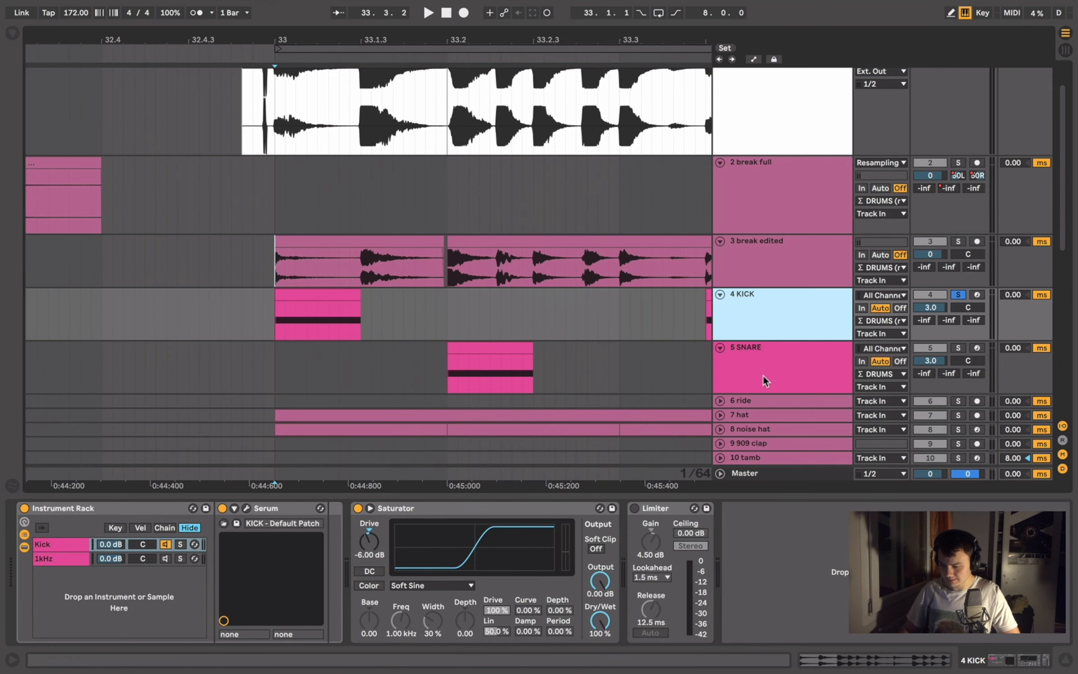
# - Solo the SNARE track, audition its 3.0 dB Serum chain alone, and open that chain's Serum patch
pyautogui.click(785, 374)
pyautogui.click(957, 348)
pyautogui.press('space')
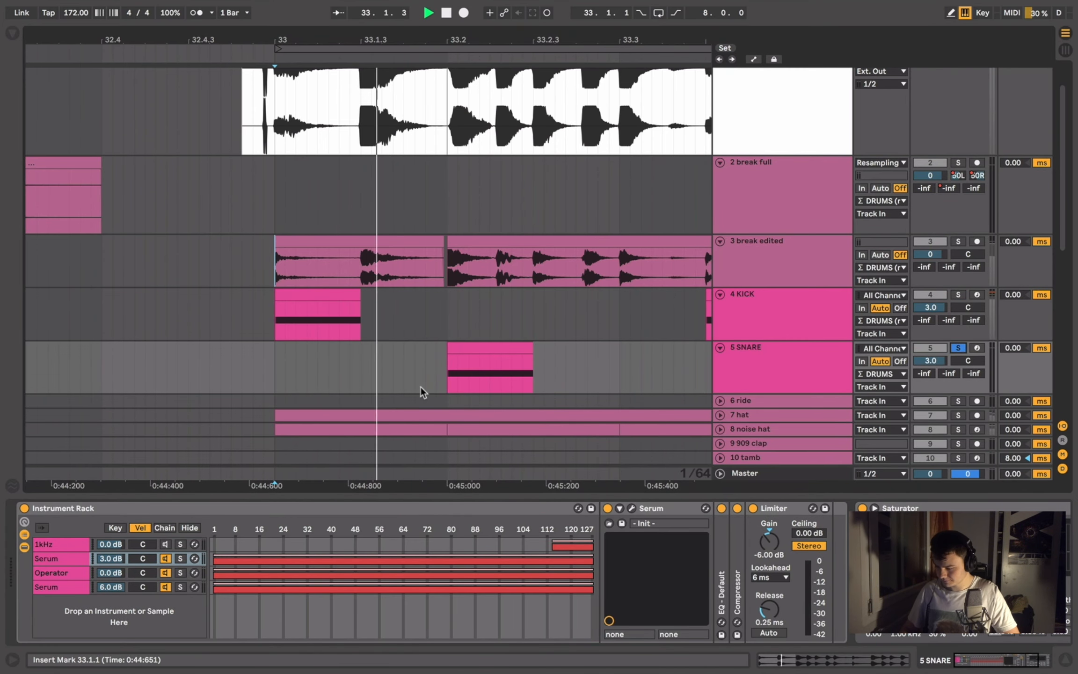
pyautogui.click(180, 559)
pyautogui.press('space')
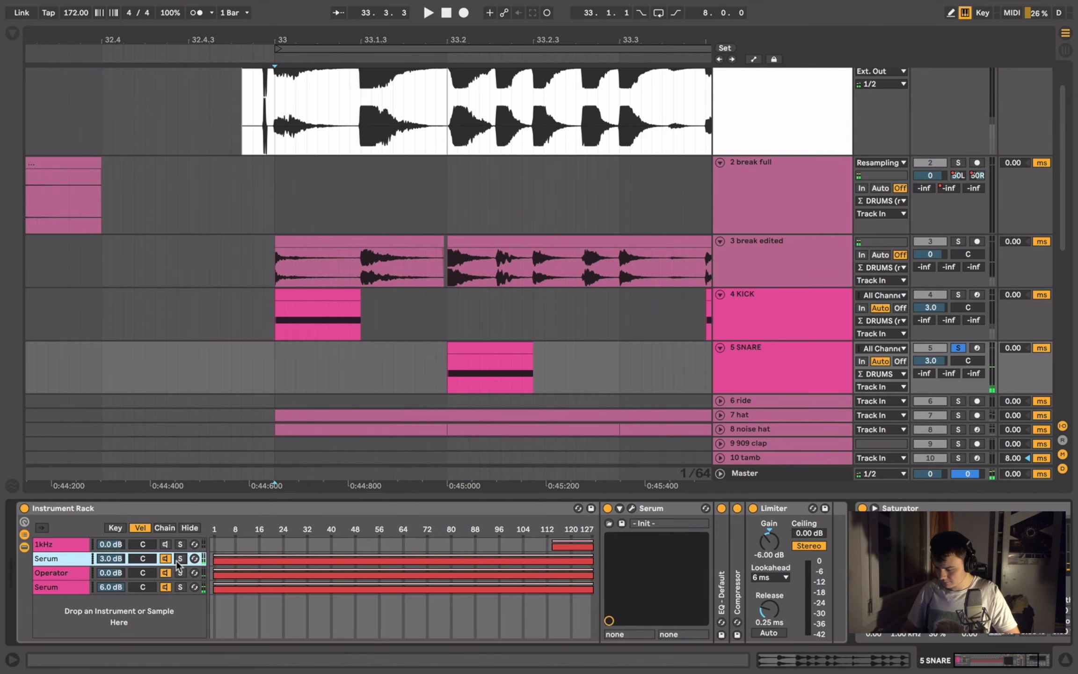
pyautogui.press('space')
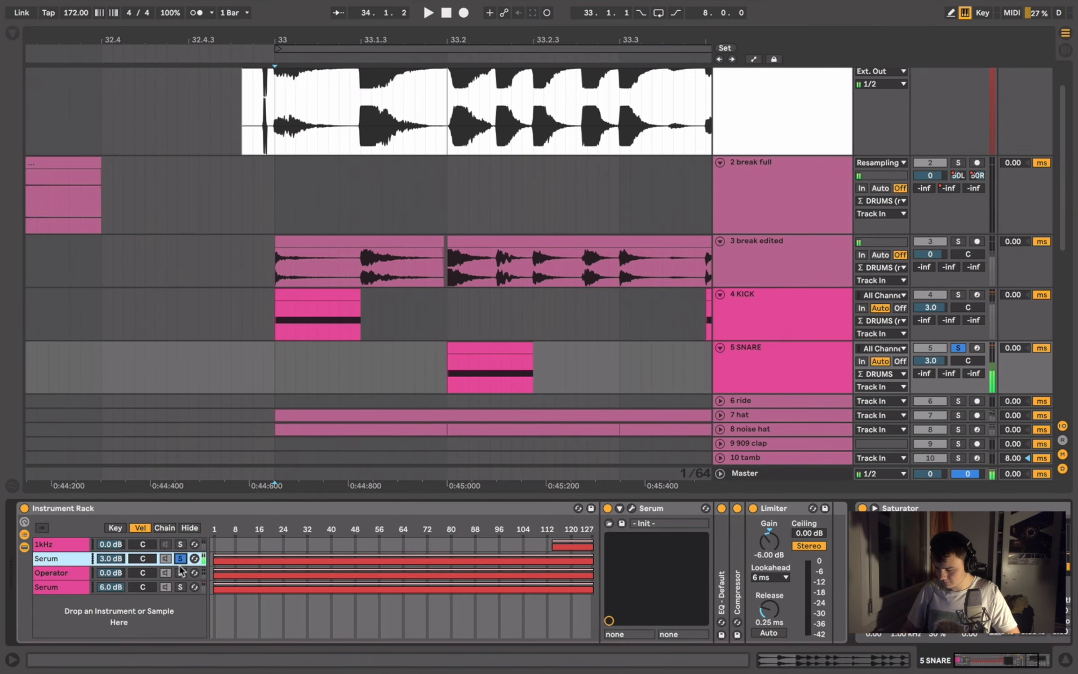
pyautogui.click(632, 509)
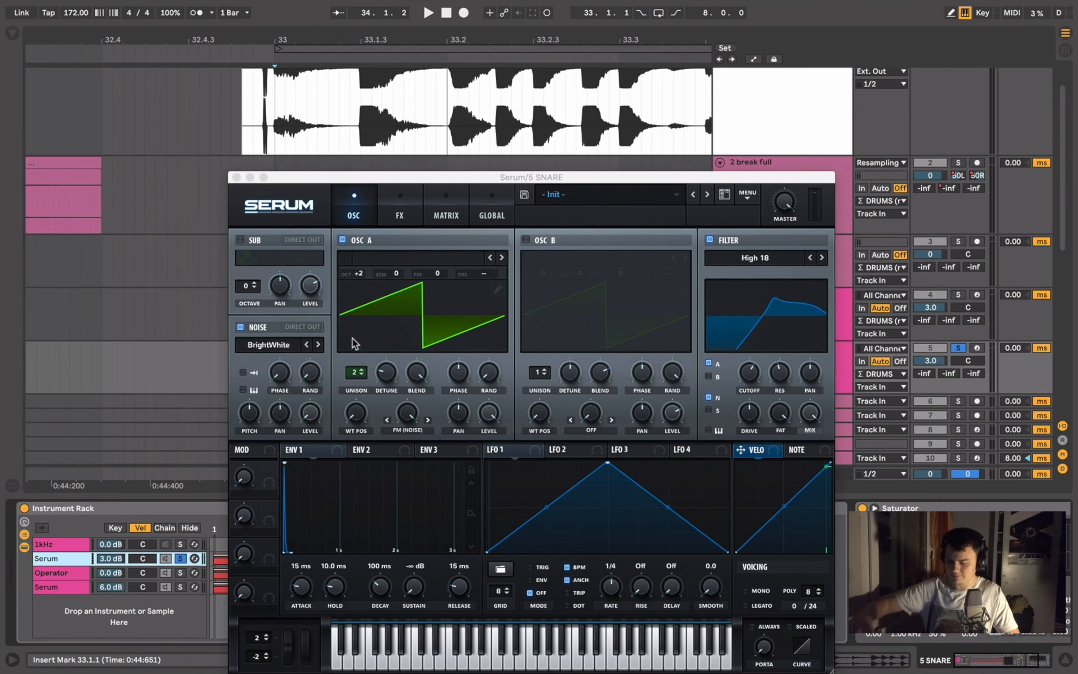
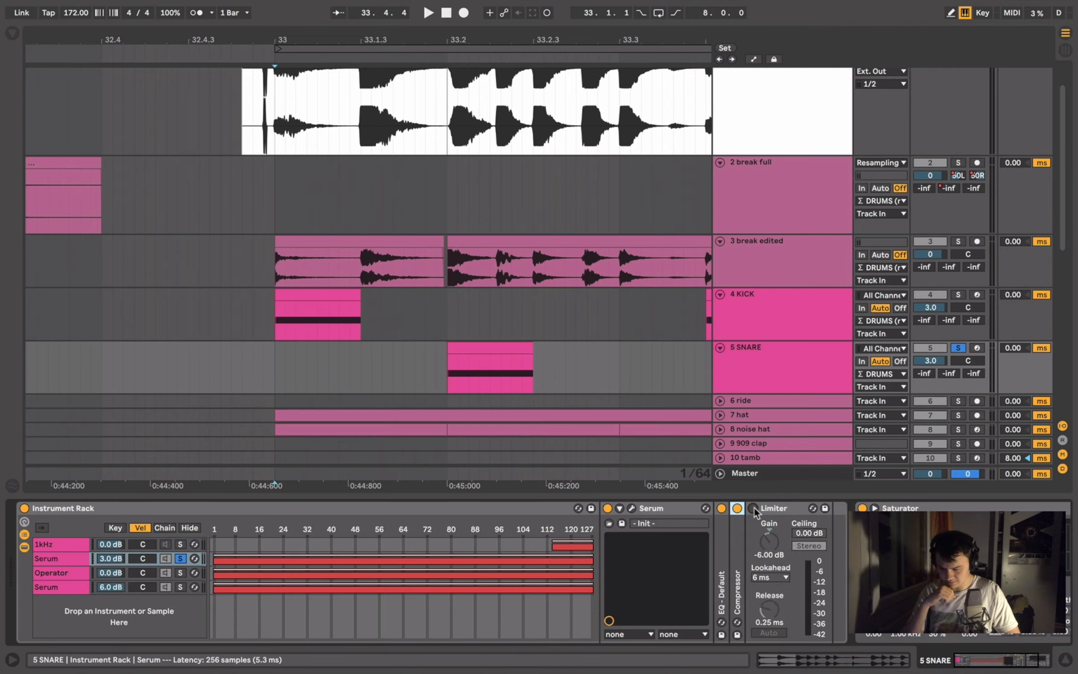
# - Audition the SNARE rack's 3.0 dB Serum, Operator and 6.0 dB Serum chains one after another
pyautogui.press('space')
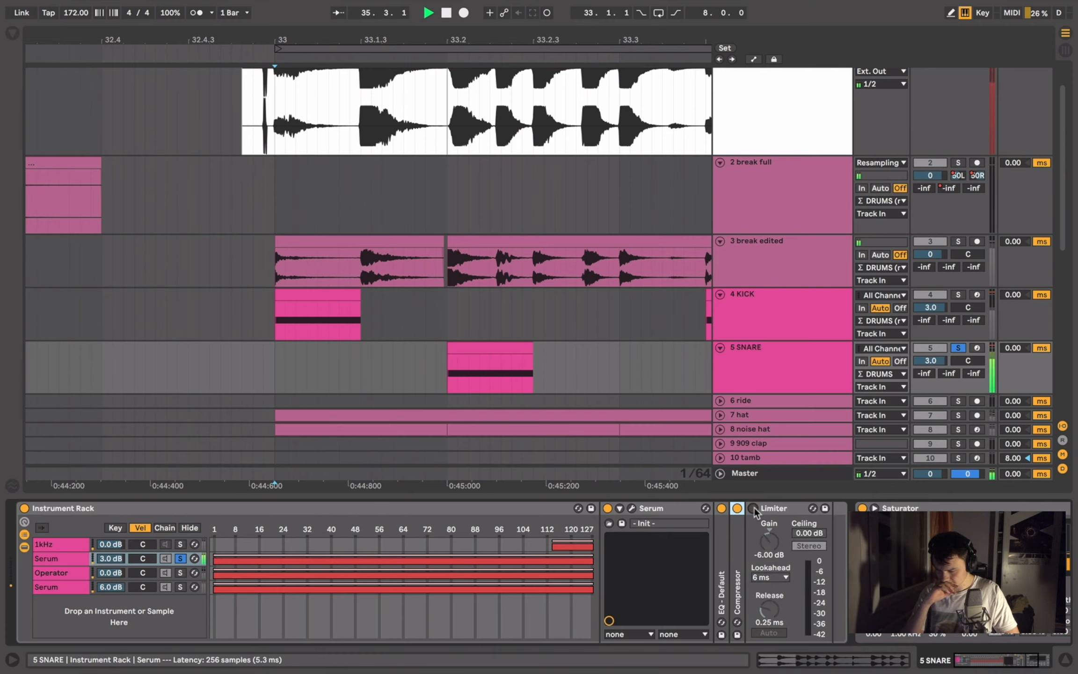
pyautogui.click(179, 579)
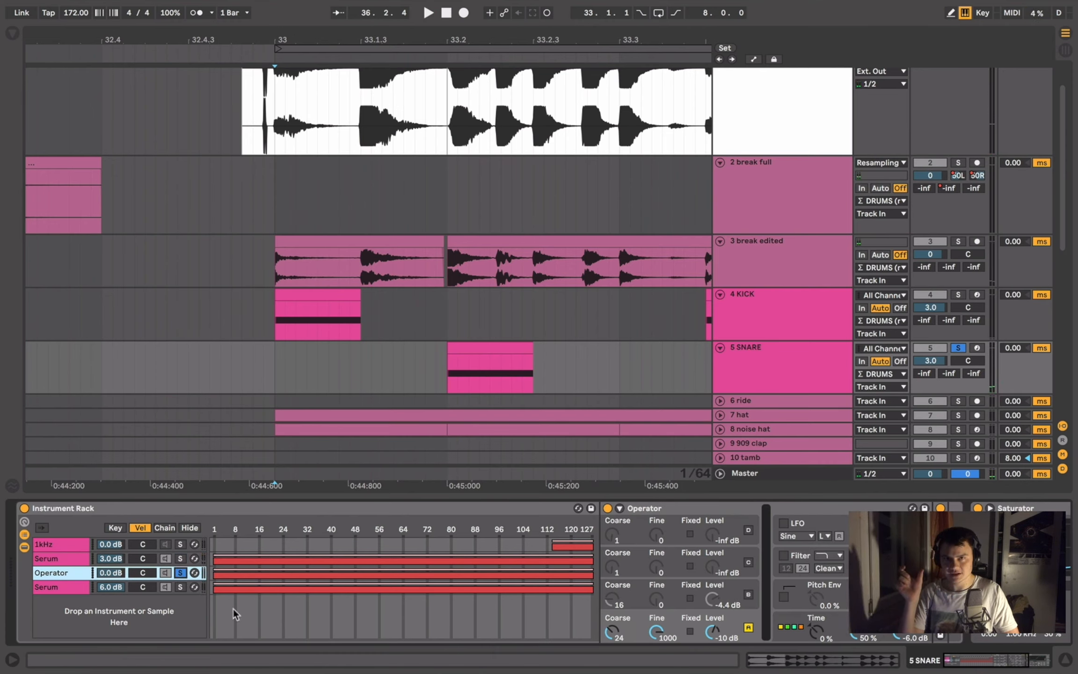
pyautogui.press('space')
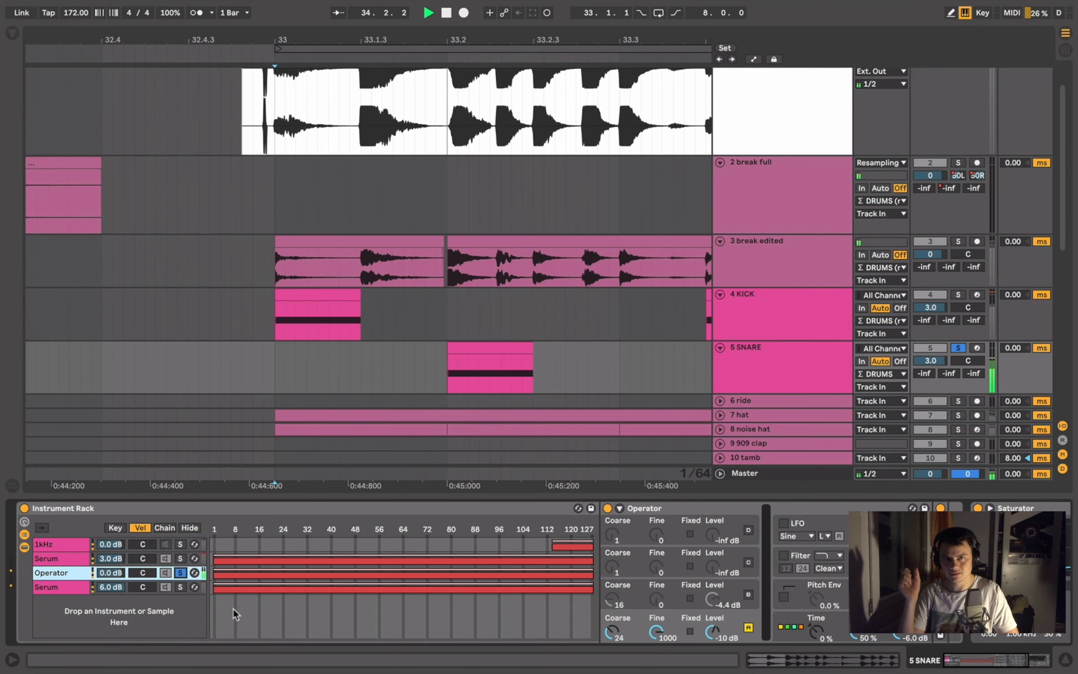
pyautogui.click(181, 587)
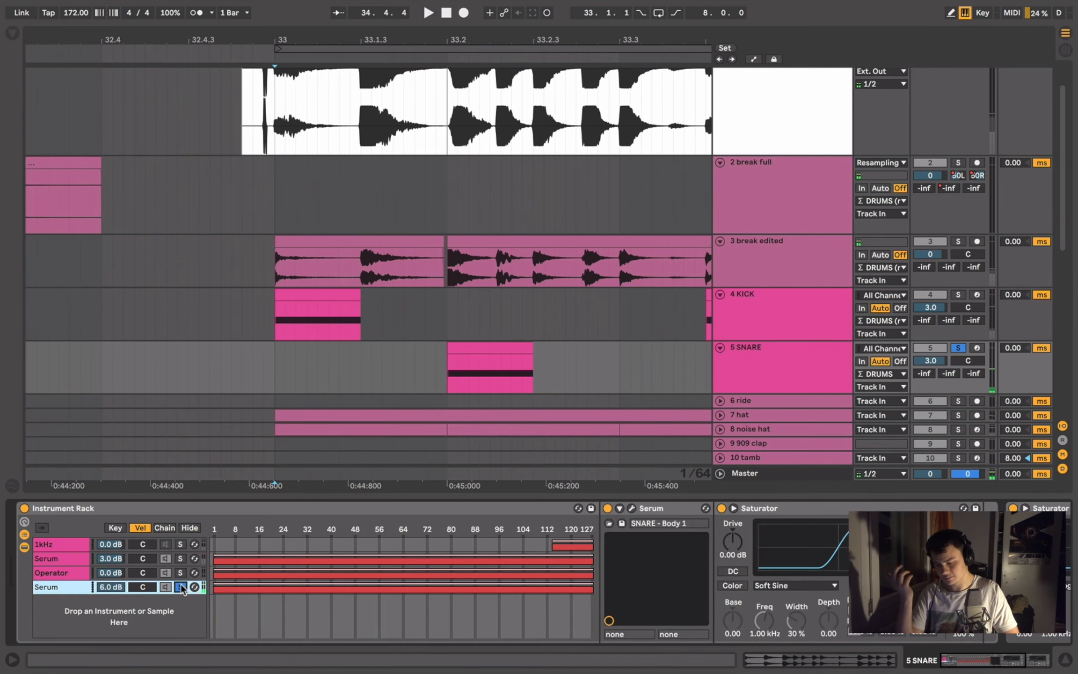
pyautogui.press('space')
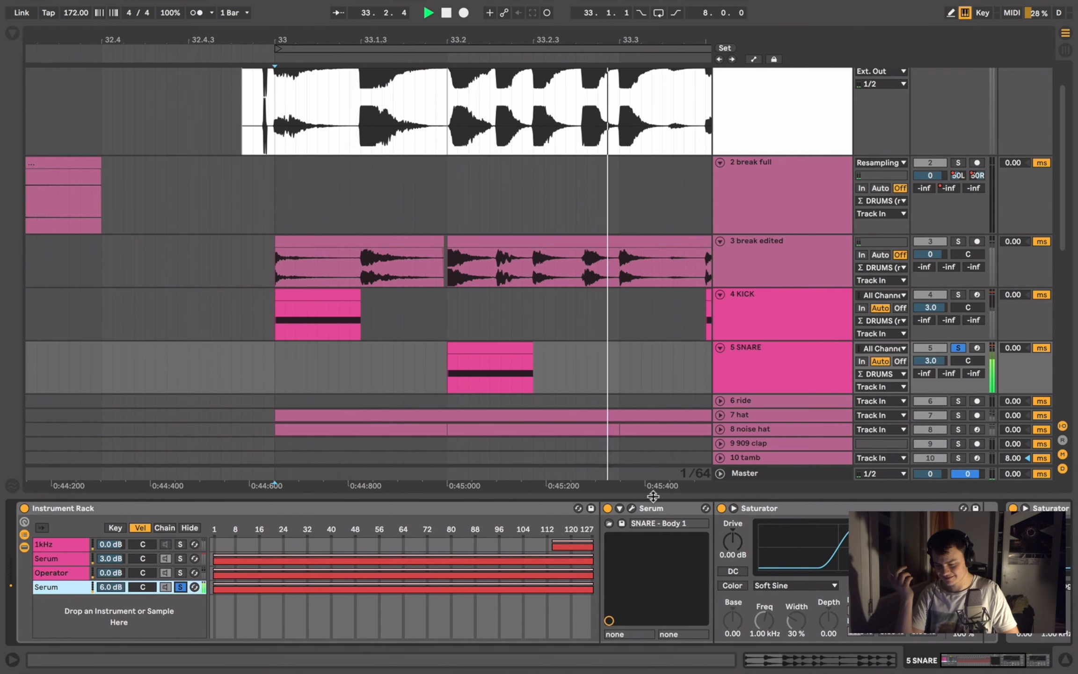
# - Open the SNARE - Body 1 patch in Serum with all snare layers playing, and examine ENV 1 zoomed in
pyautogui.click(633, 508)
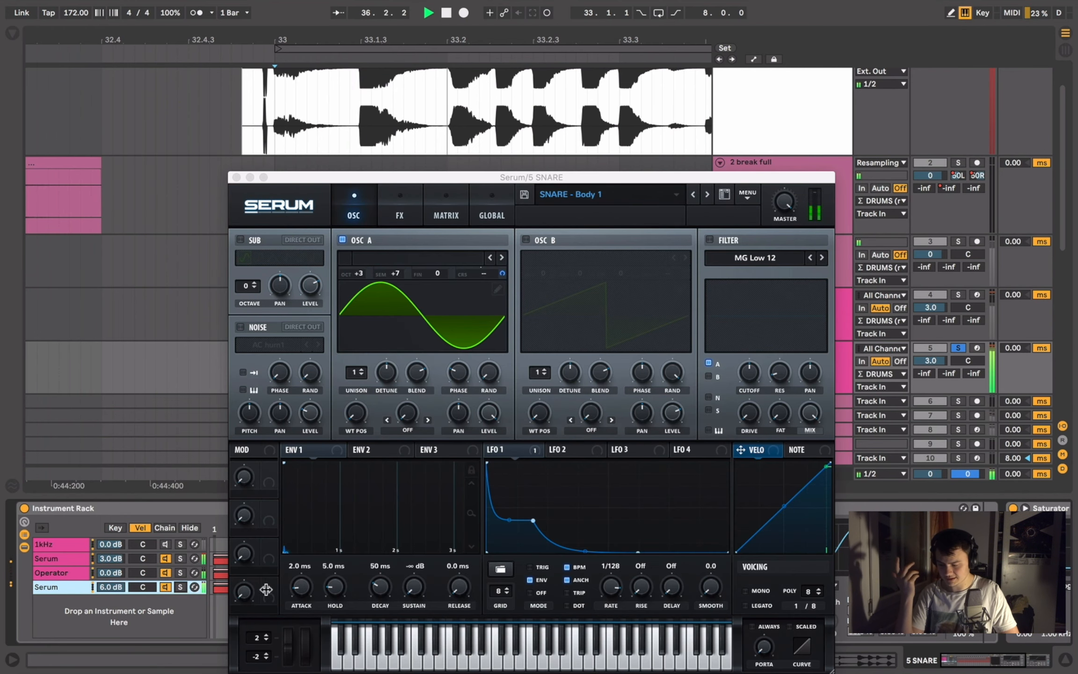
pyautogui.press('space')
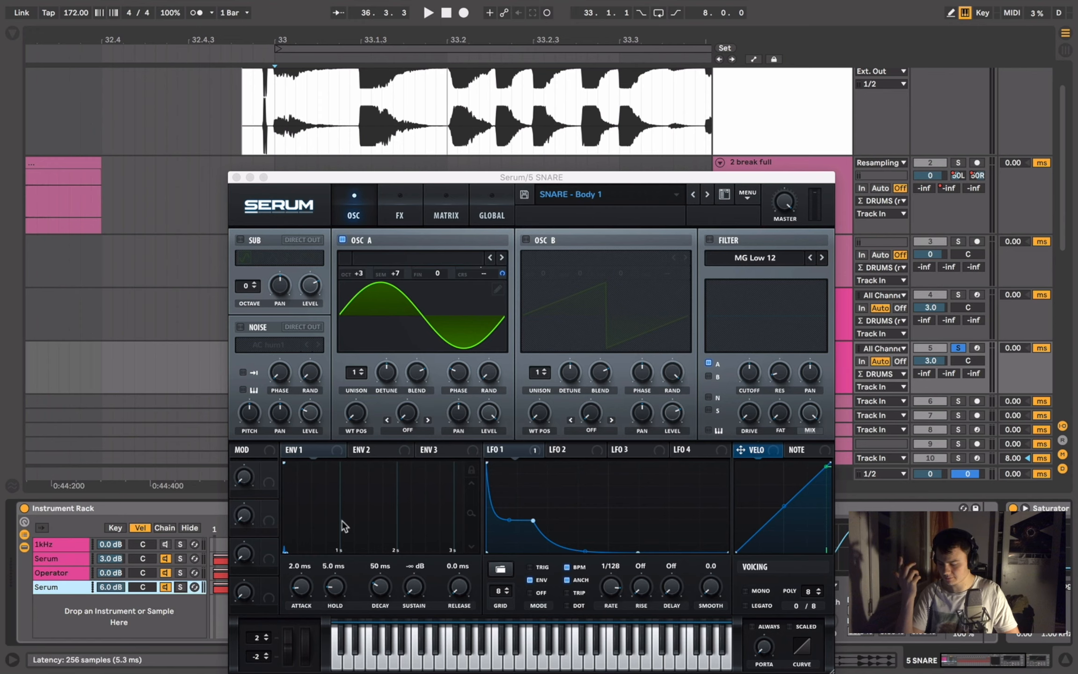
pyautogui.moveTo(471, 545); pyautogui.dragTo(473, 673)
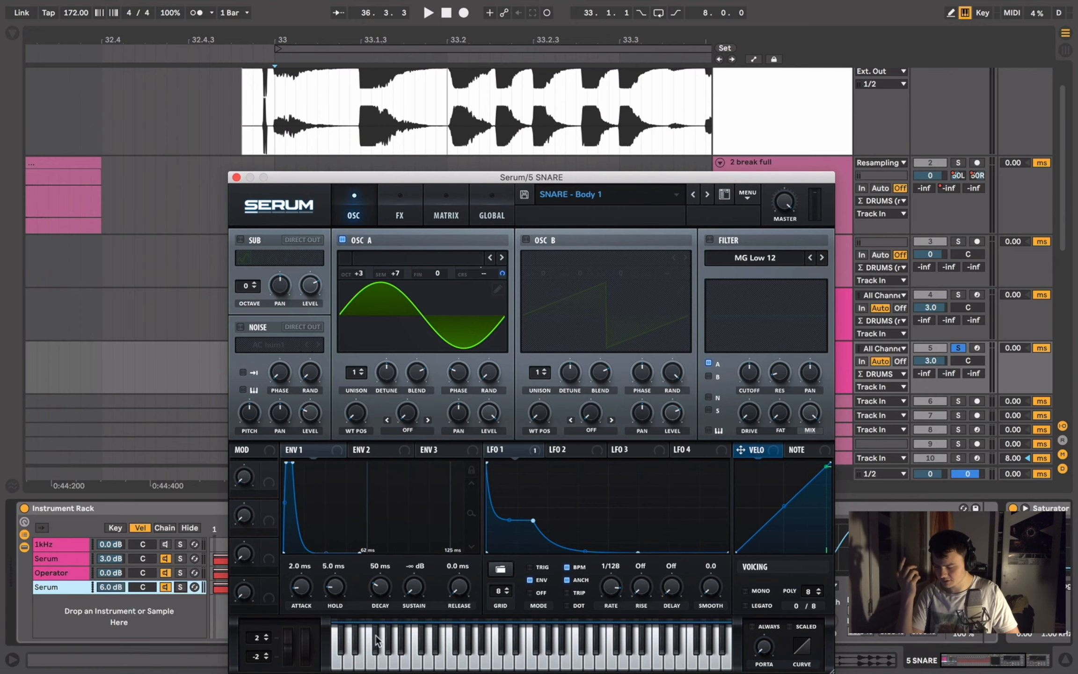
pyautogui.click(236, 178)
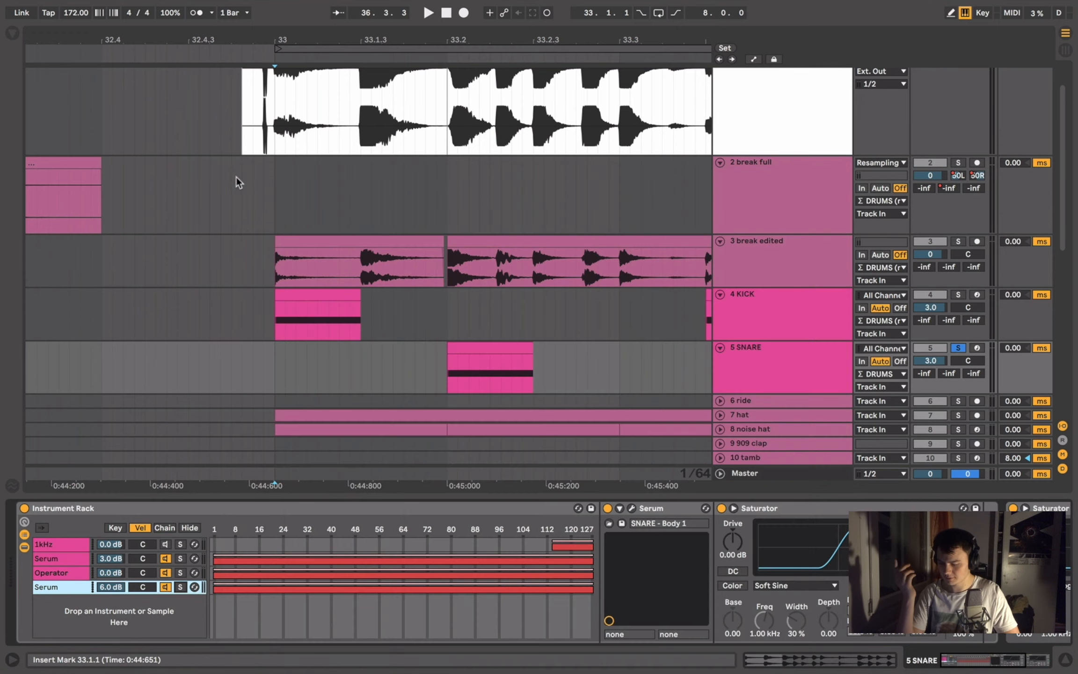
# - Fold the Serum and Saturator in the SNARE's 6.0 dB Serum chain, and hide the rack's chain devices
pyautogui.click(682, 507)
pyautogui.doubleClick(682, 507)
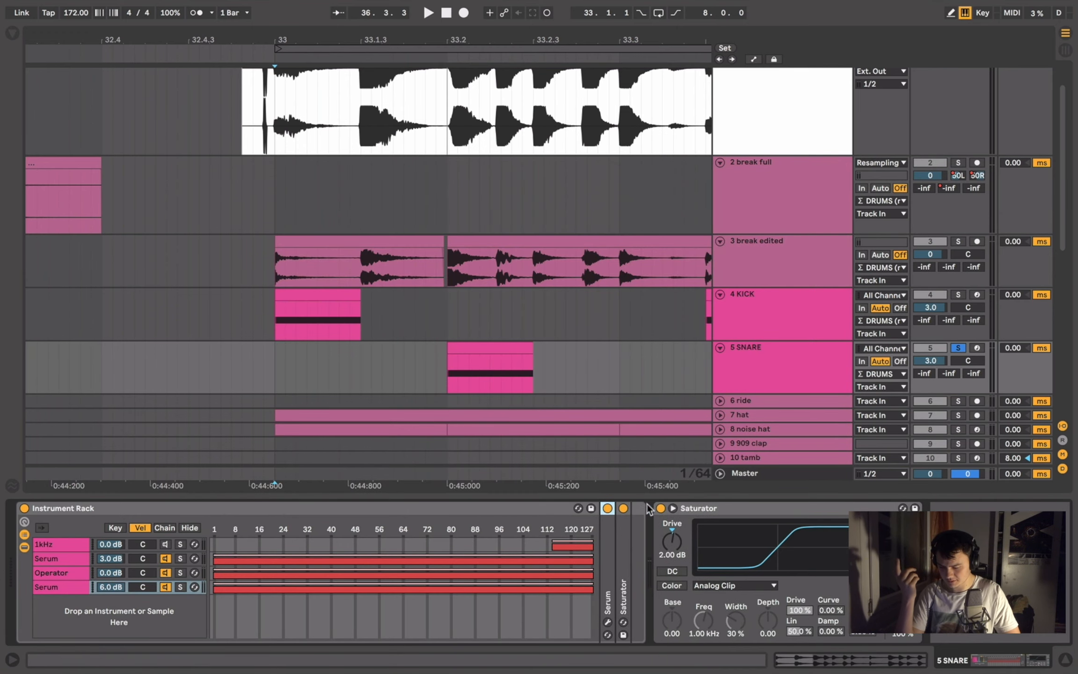
pyautogui.click(24, 547)
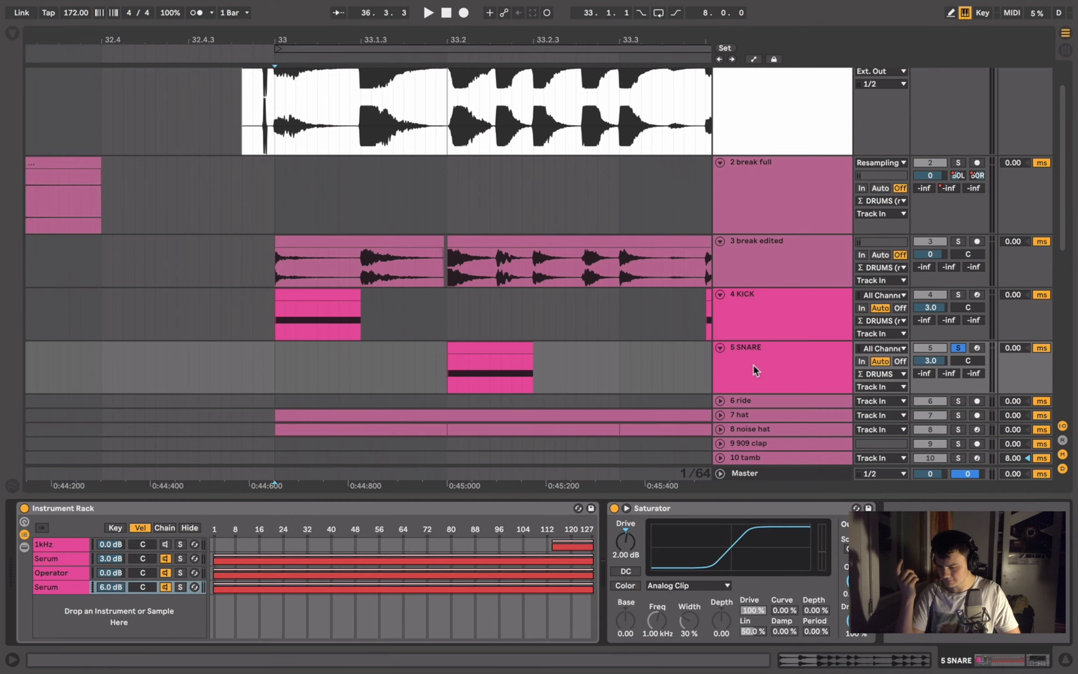
# - Play the break edited track soloed together with SNARE, adding KICK to the solo for a second playback
pyautogui.click(959, 241)
pyautogui.press('space')
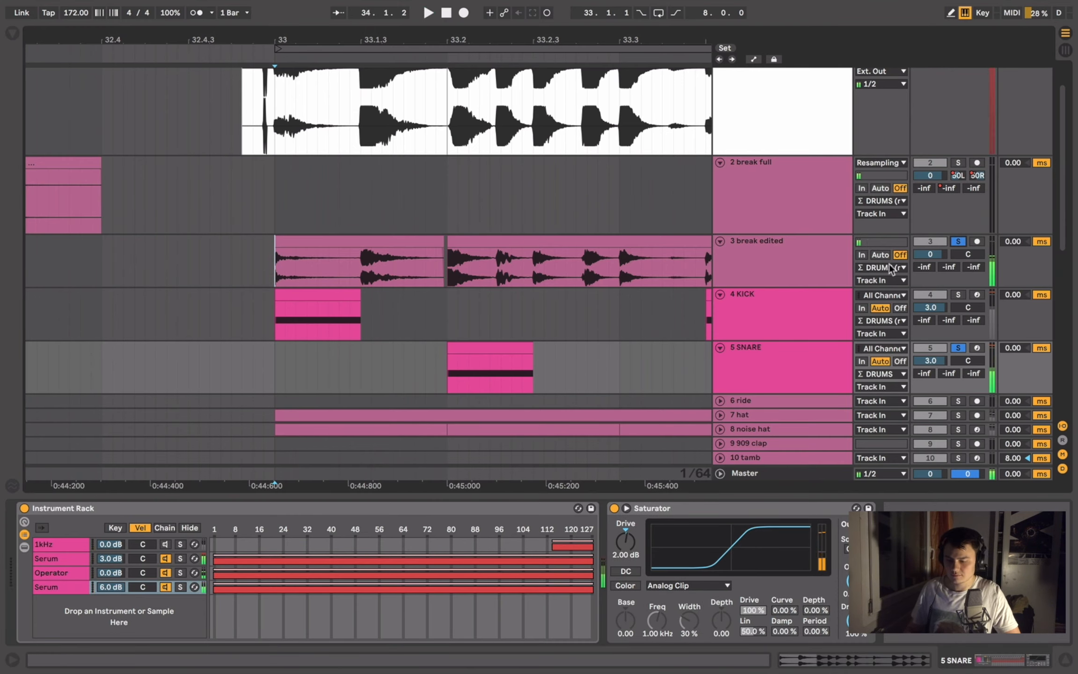
pyautogui.click(958, 295)
pyautogui.press('space')
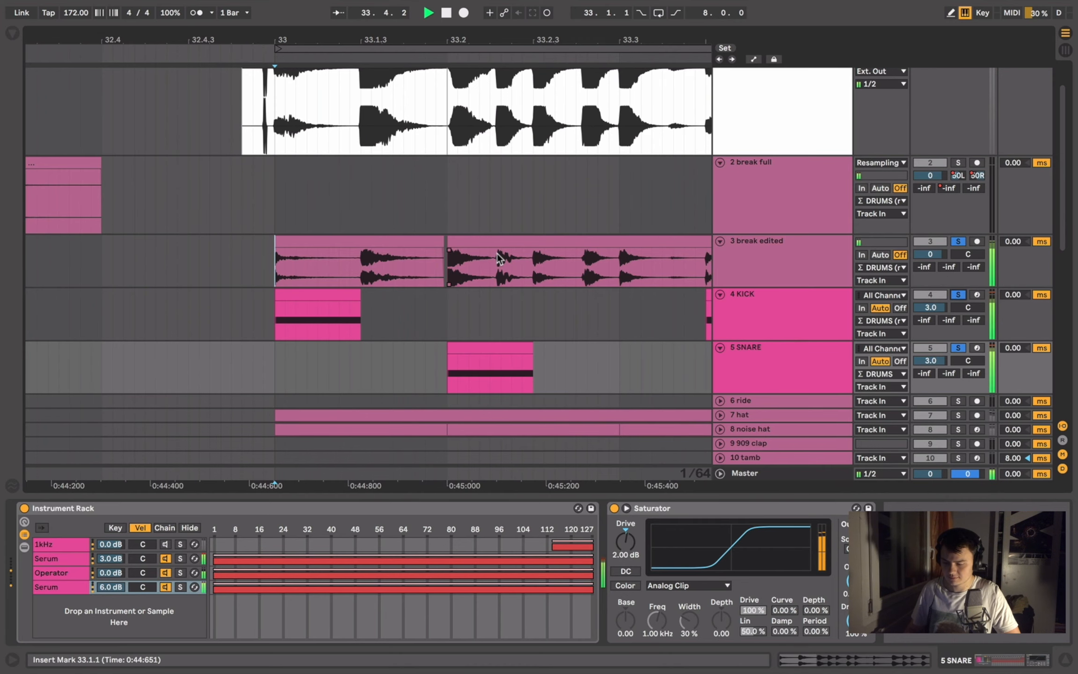
pyautogui.scroll(-5, 497, 253)
pyautogui.press('space')
pyautogui.scroll(1, 497, 254)
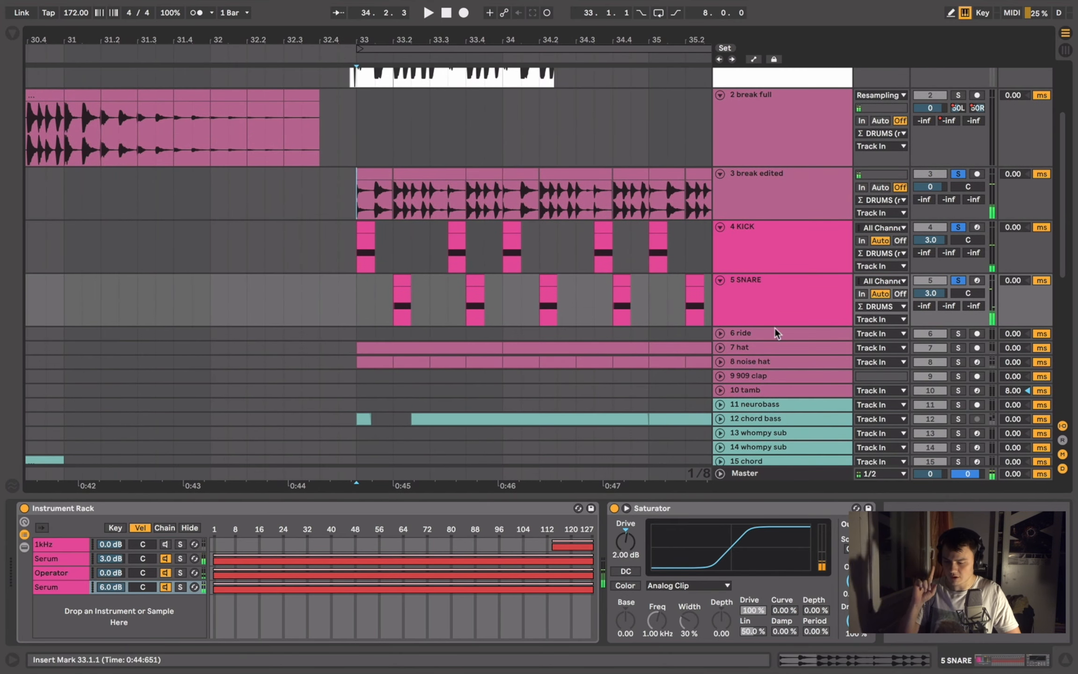
# - Solo the hat track and play it from bar 33
pyautogui.click(961, 344)
pyautogui.press('space')
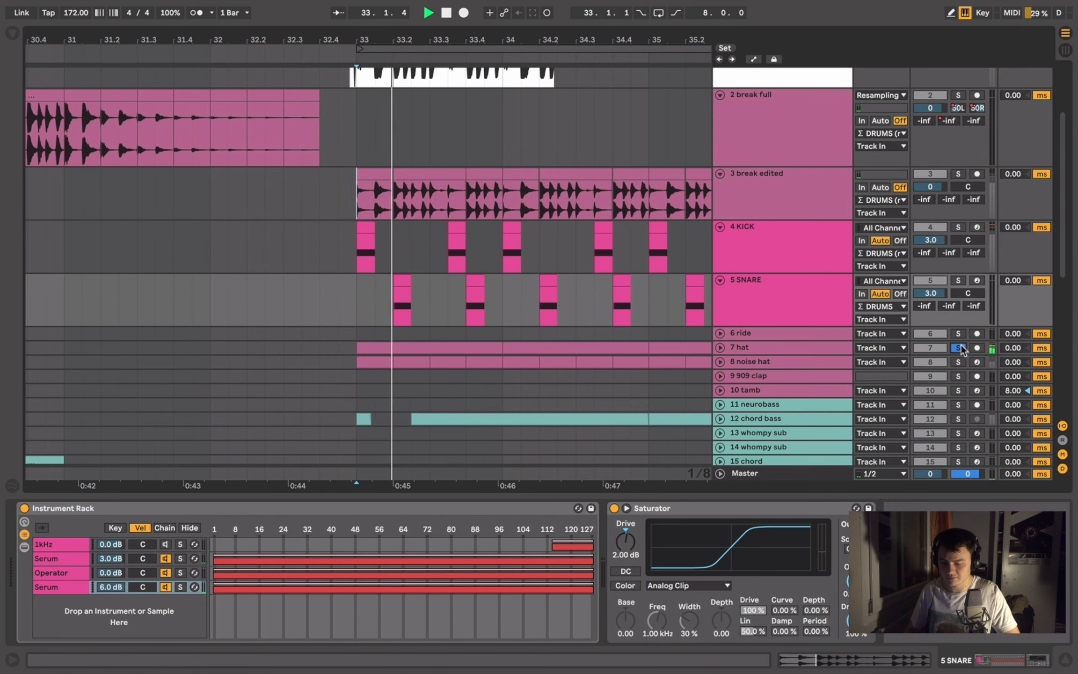
pyautogui.press('space')
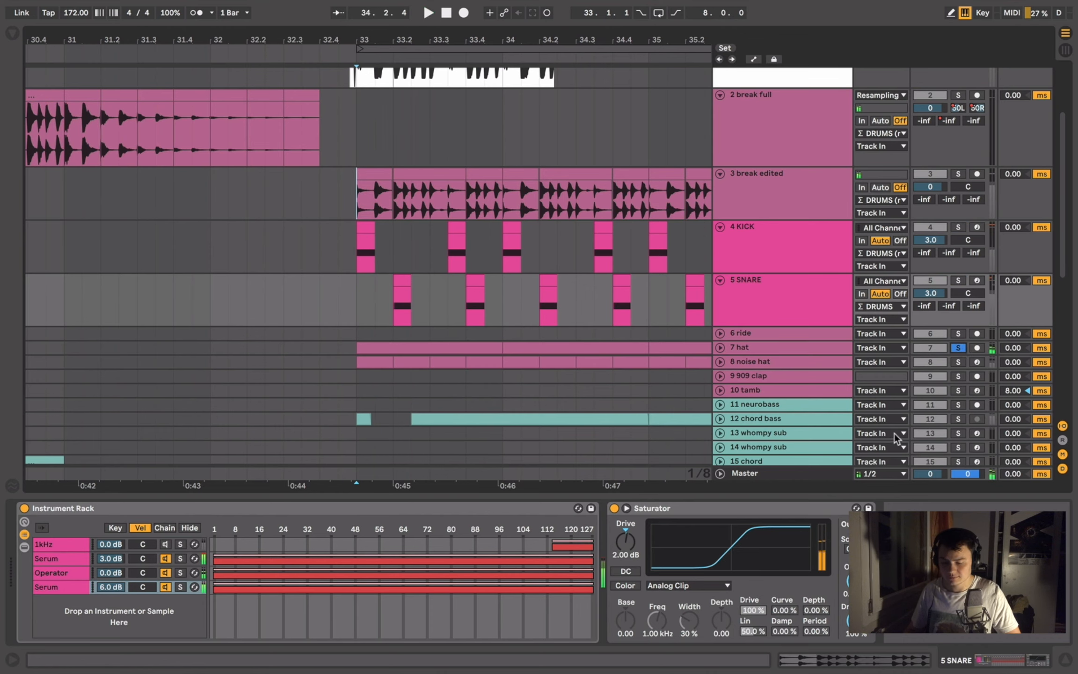
# - Solo and play the noise hat track, and open its Serum to examine the patch
pyautogui.click(958, 362)
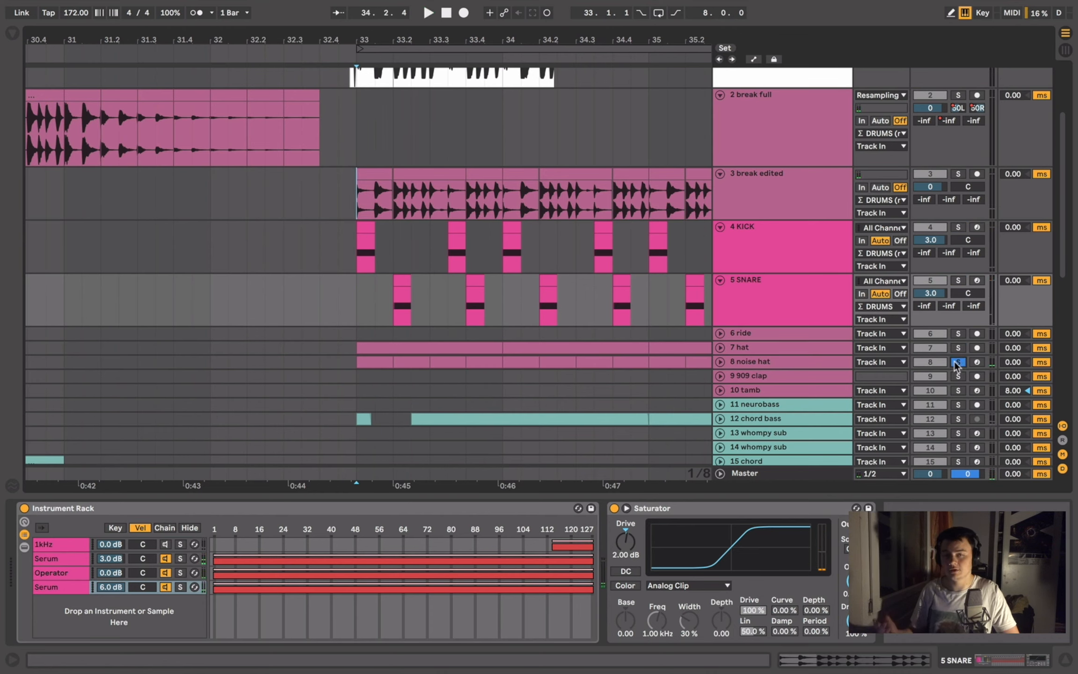
pyautogui.press('space')
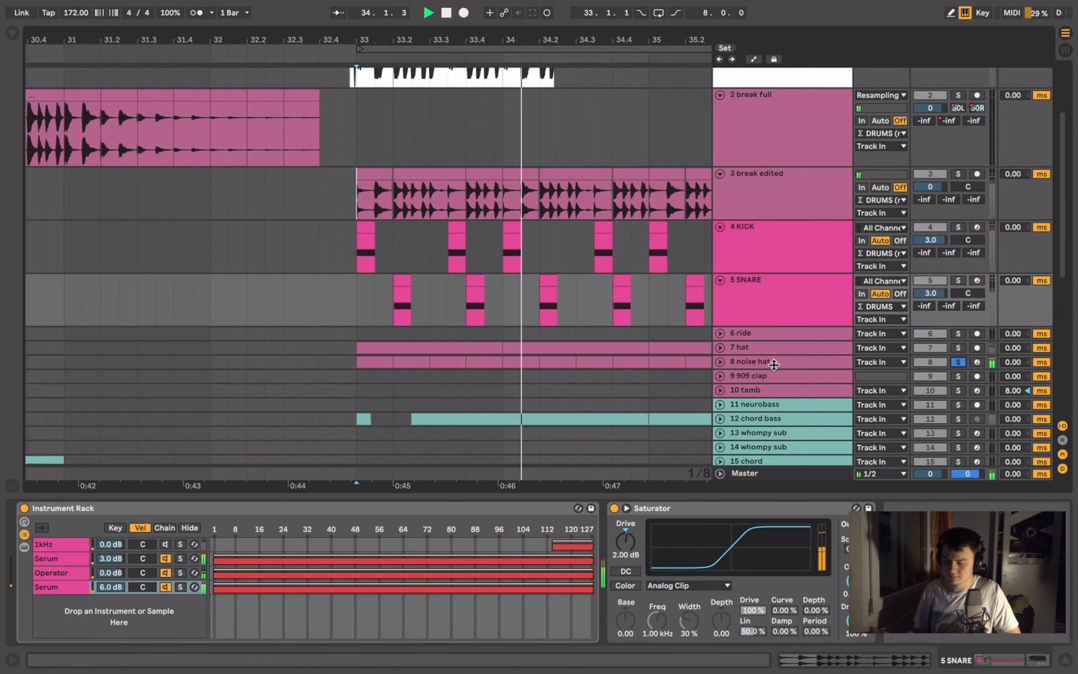
pyautogui.click(774, 365)
pyautogui.press('space')
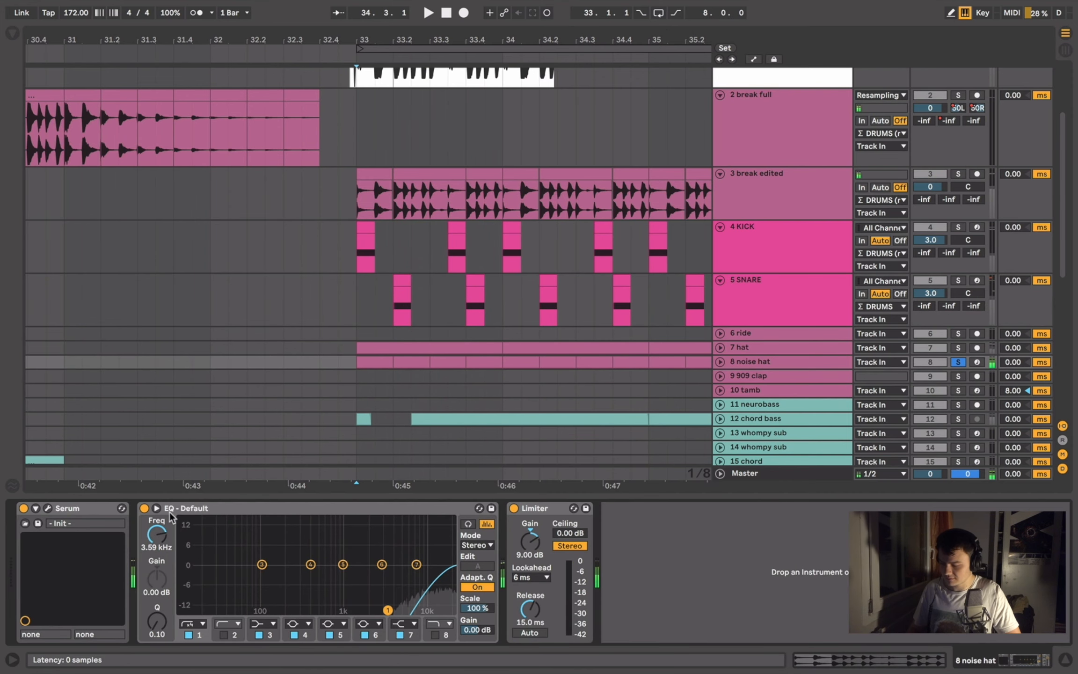
pyautogui.click(48, 509)
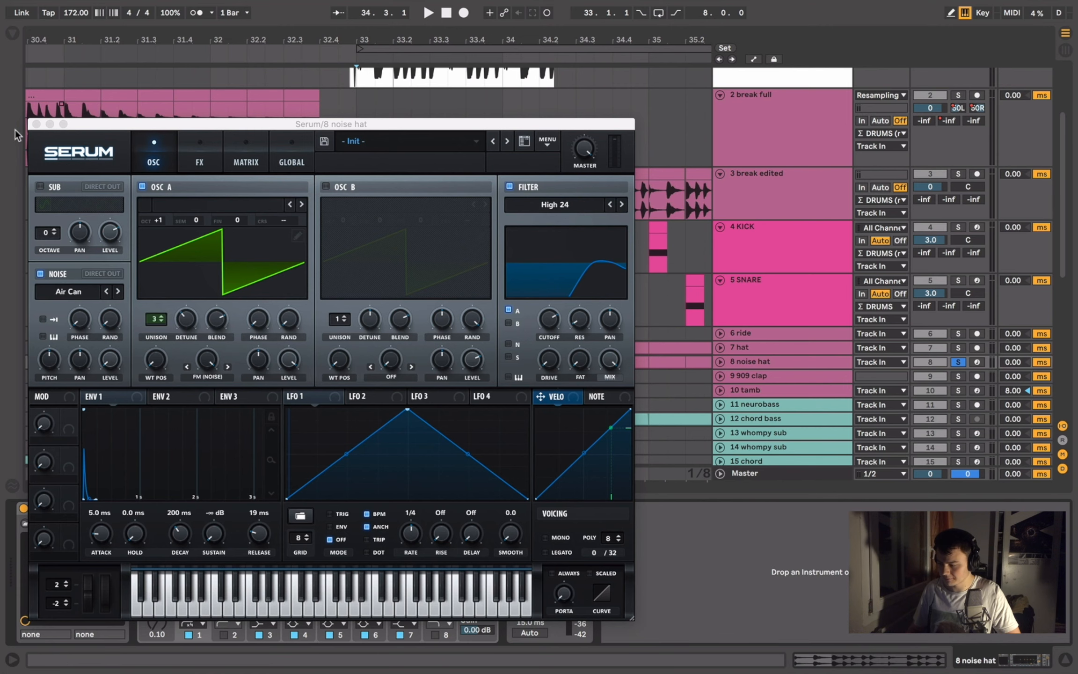
# - Close the noise hat's Serum and play the noise hat alone, followed by SNARE and KICK soloed together
pyautogui.click(37, 123)
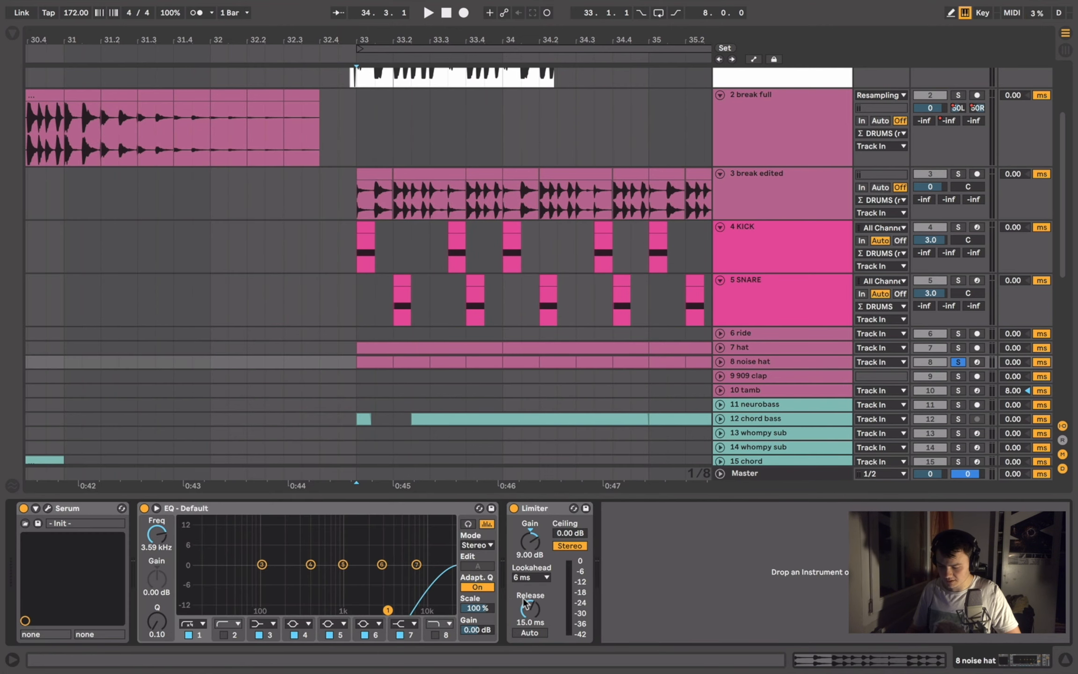
pyautogui.press('space')
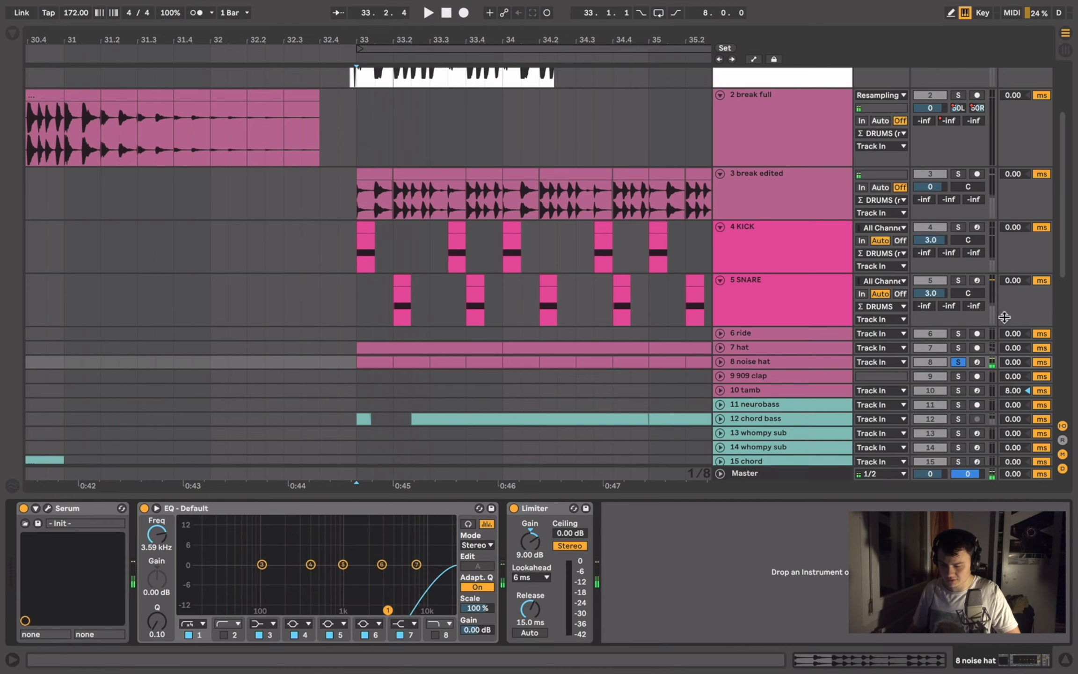
pyautogui.click(959, 281)
pyautogui.keyDown('super'); pyautogui.click(959, 228); pyautogui.keyUp('super')
pyautogui.press('space')
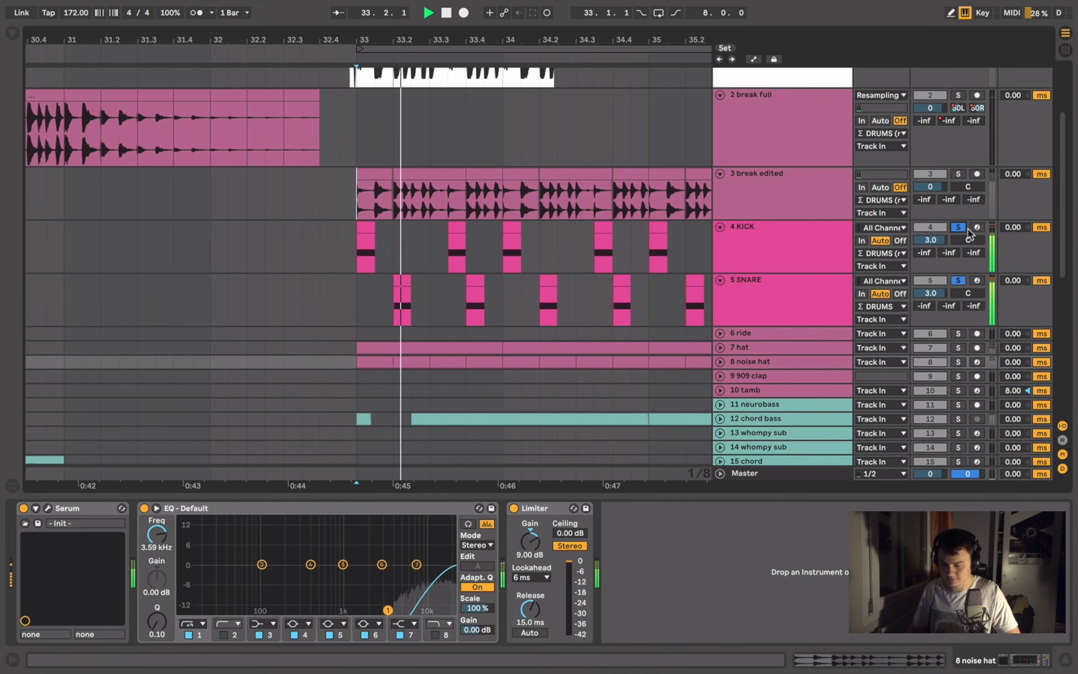
# - Play the hat and noise hat tracks soloed together, taking the noise hat out of the solo and adding it back to compare
pyautogui.scroll(-2, 966, 300)
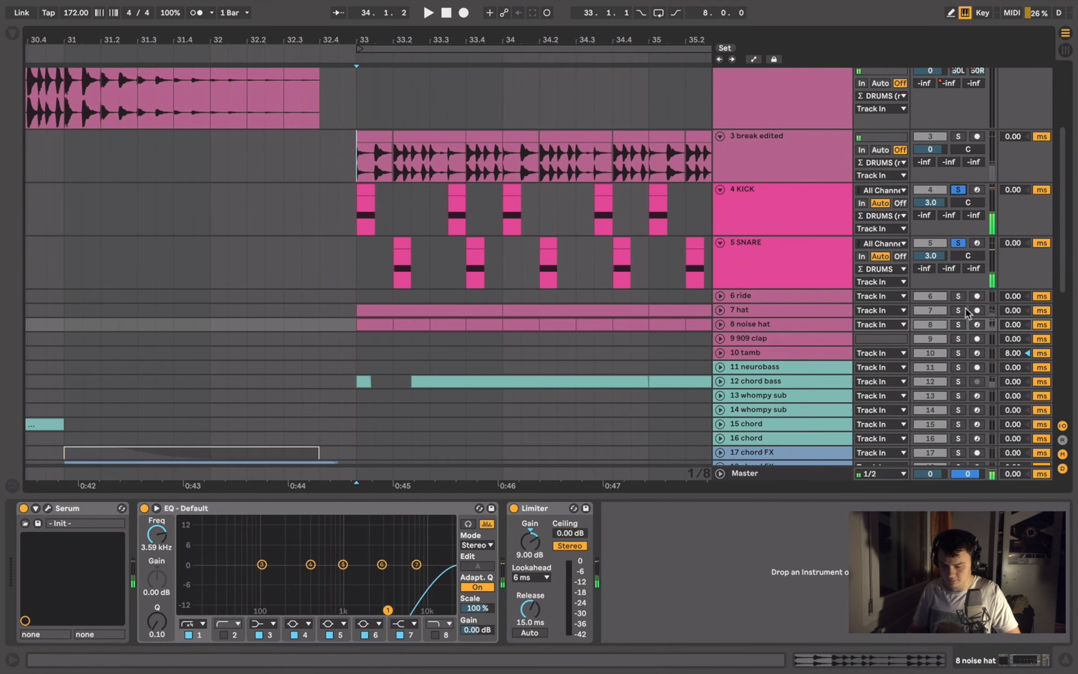
pyautogui.keyDown('super'); pyautogui.click(959, 311); pyautogui.keyUp('super')
pyautogui.press('space')
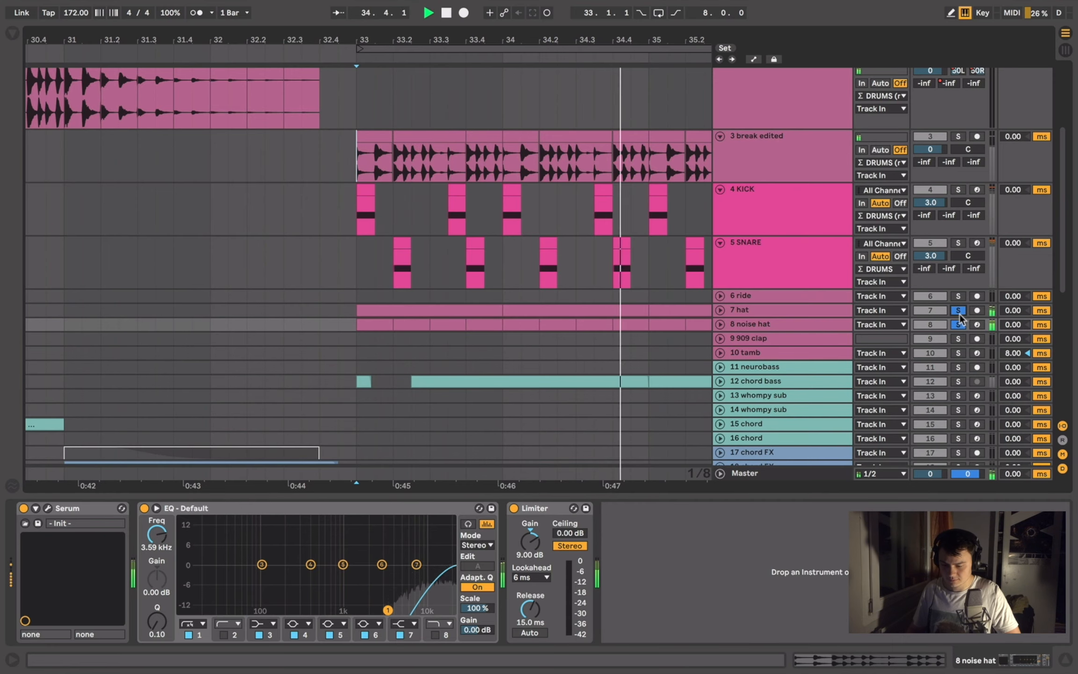
pyautogui.click(959, 325)
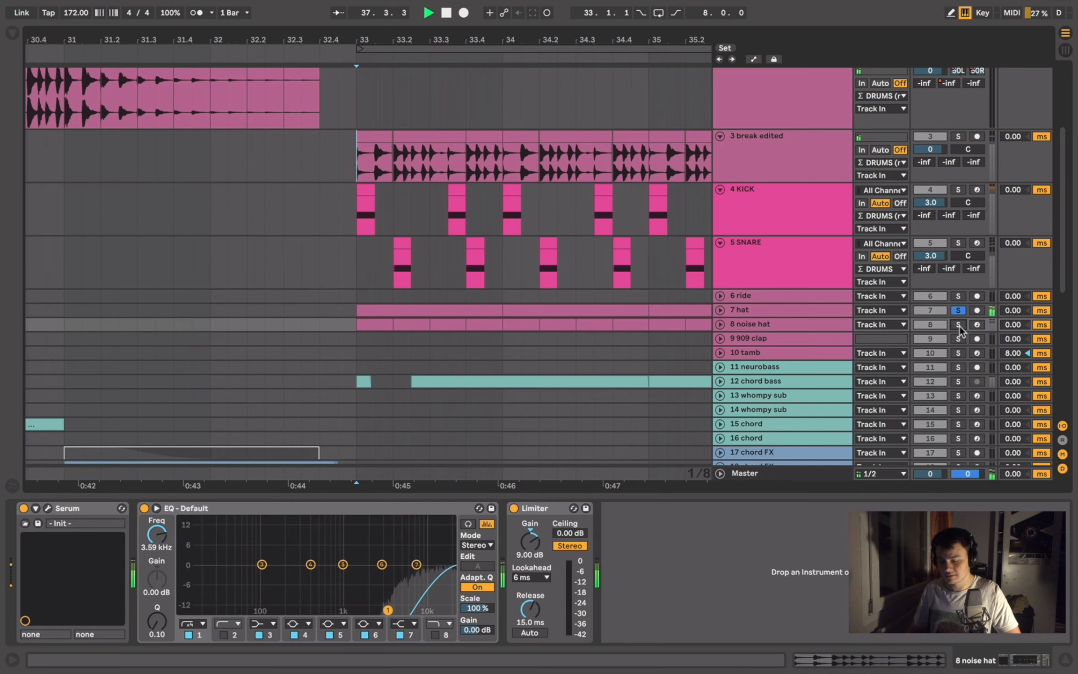
pyautogui.keyDown('super'); pyautogui.click(959, 325); pyautogui.keyUp('super')
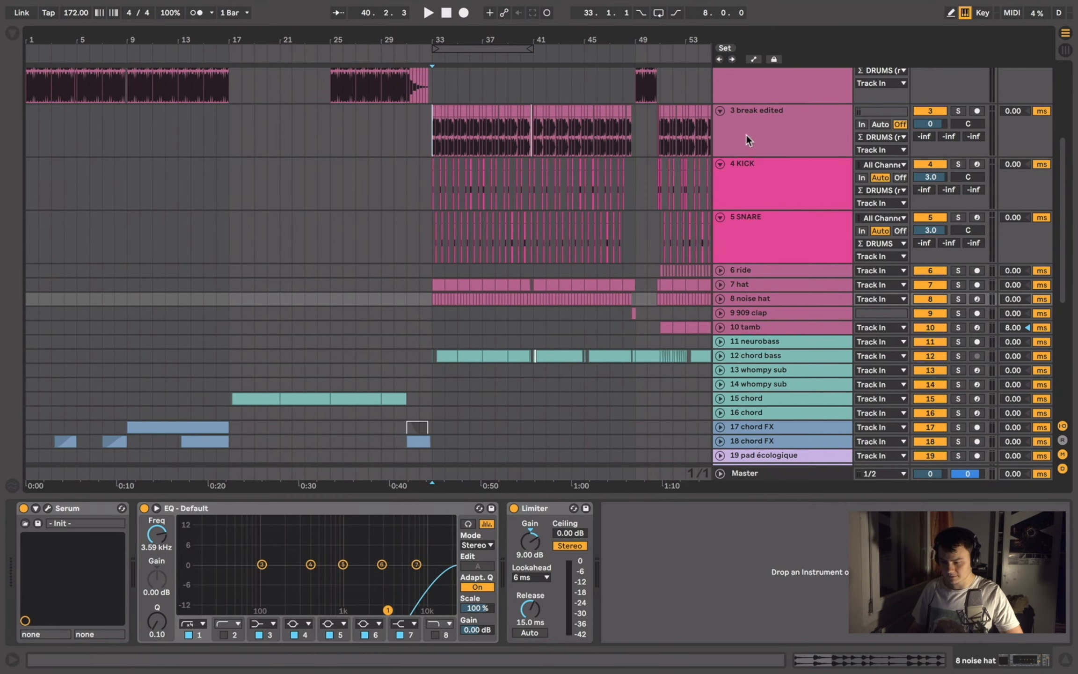
# - Fold all tracks in the arrangement and play the full mix from bar 33 without any solos
pyautogui.keyDown('alt'); pyautogui.click(720, 111); pyautogui.keyUp('alt')
pyautogui.press('space')
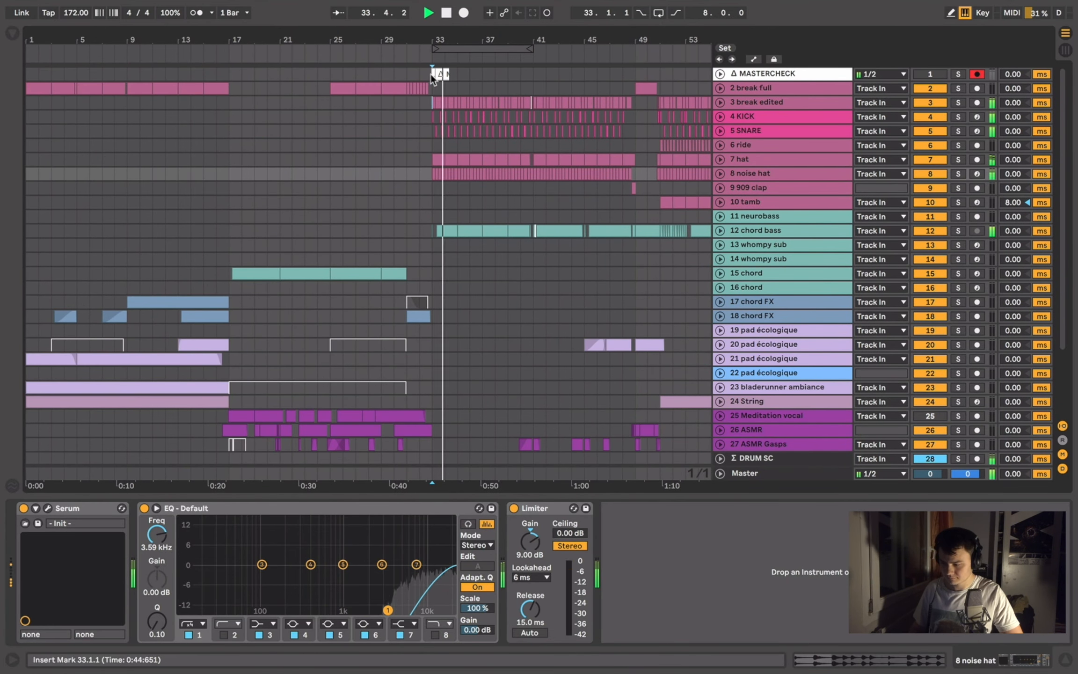
# - Mark bars 29 to 39 on the MASTERCHECK track, and stop playback to look over the sections that follow
pyautogui.click(485, 74)
pyautogui.moveTo(509, 70); pyautogui.dragTo(382, 68)
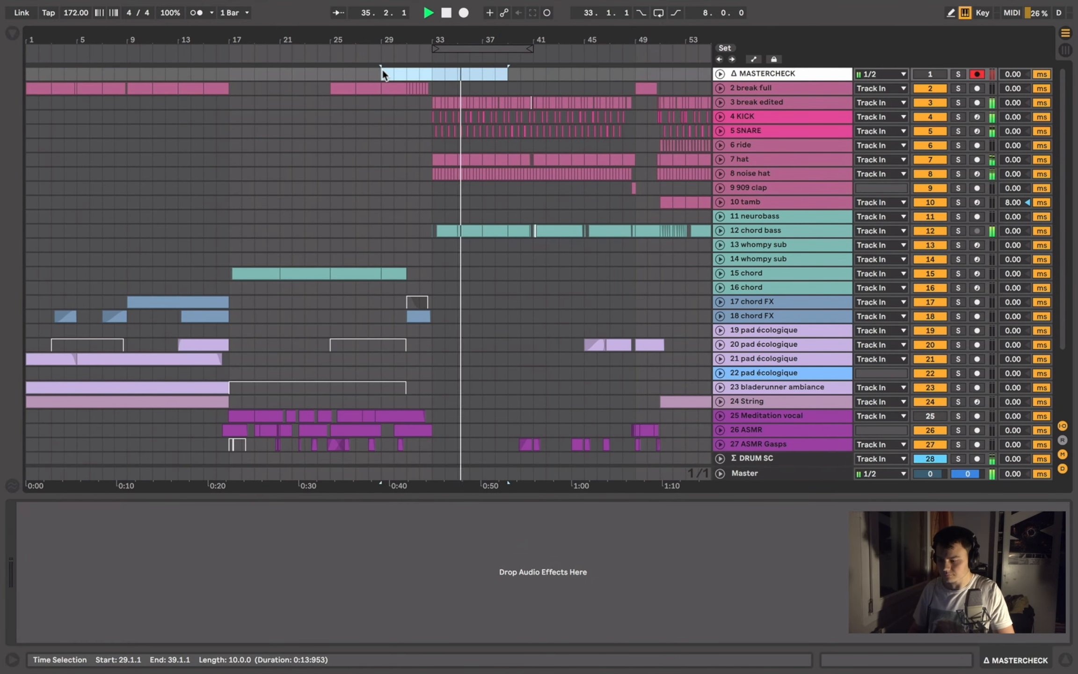
pyautogui.hscroll(3, 524, 268)
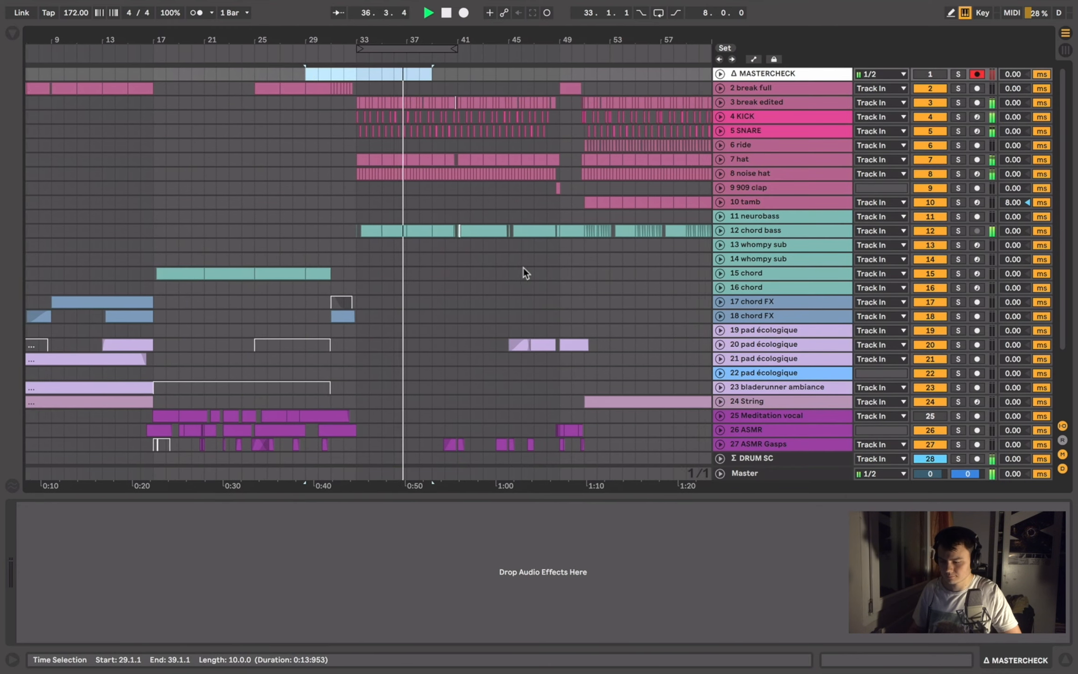
pyautogui.scroll(-4, 523, 268)
pyautogui.press('space')
pyautogui.hscroll(4, 525, 267)
pyautogui.scroll(1, 524, 268)
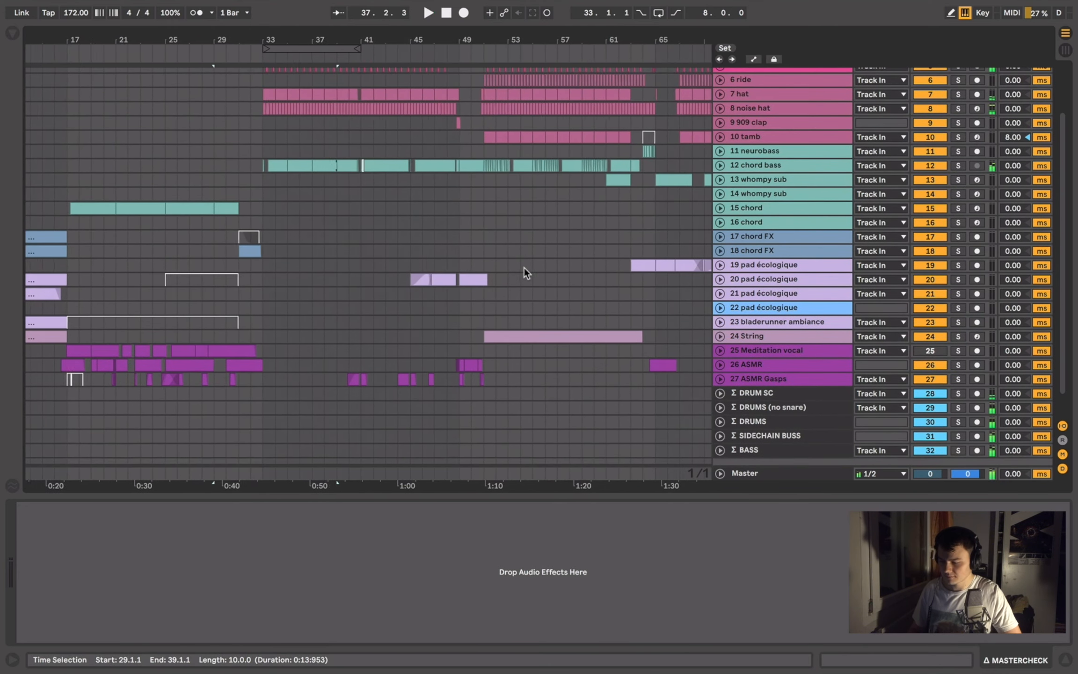
pyautogui.scroll(-2, 525, 267)
pyautogui.scroll(5, 524, 268)
pyautogui.scroll(4, 524, 267)
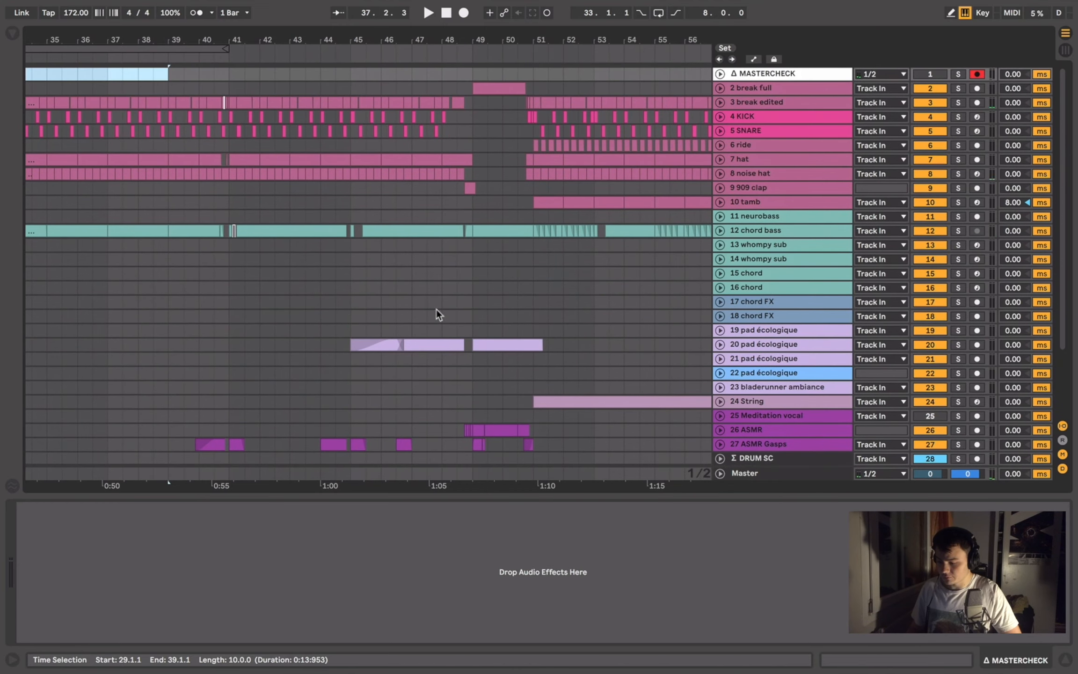
# - Solo the DRUMS bus to examine the drum edits leading into bar 41
pyautogui.click(346, 302)
pyautogui.hscroll(-1, 345, 303)
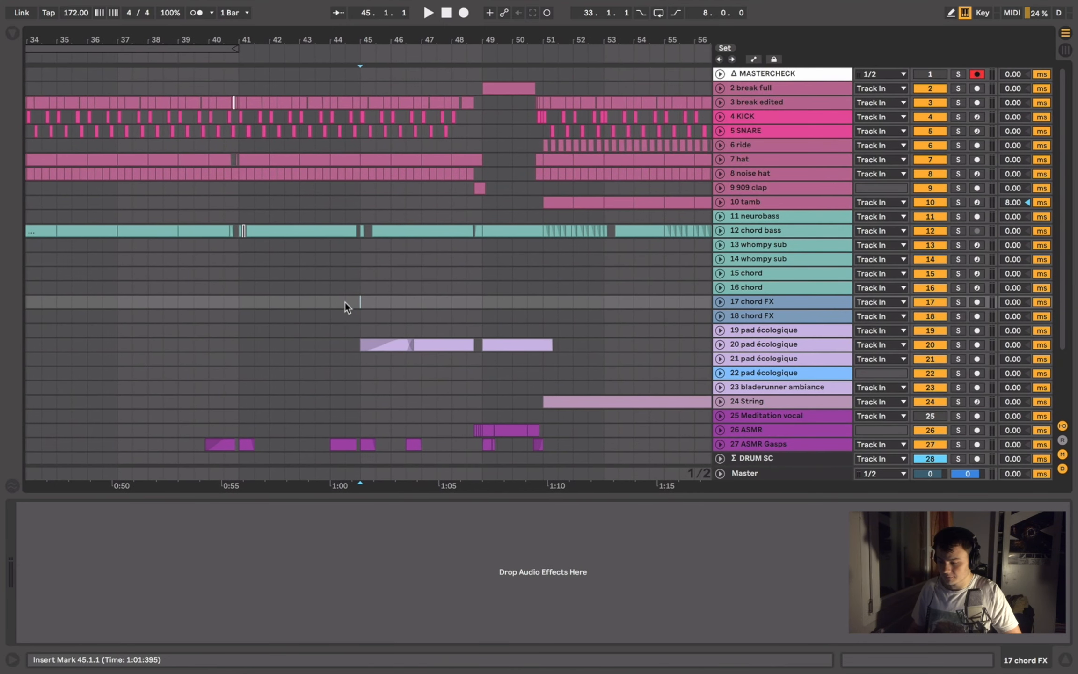
pyautogui.click(451, 143)
pyautogui.scroll(10, 322, 148)
pyautogui.click(216, 144)
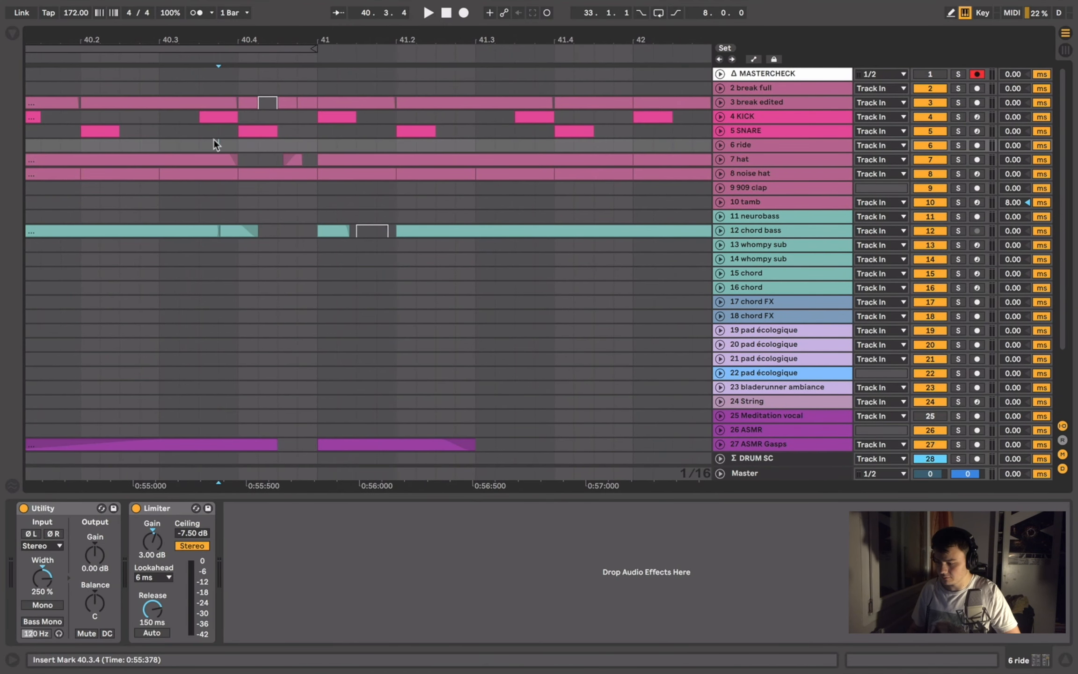
pyautogui.hscroll(-1, 234, 131)
pyautogui.scroll(-5, 943, 342)
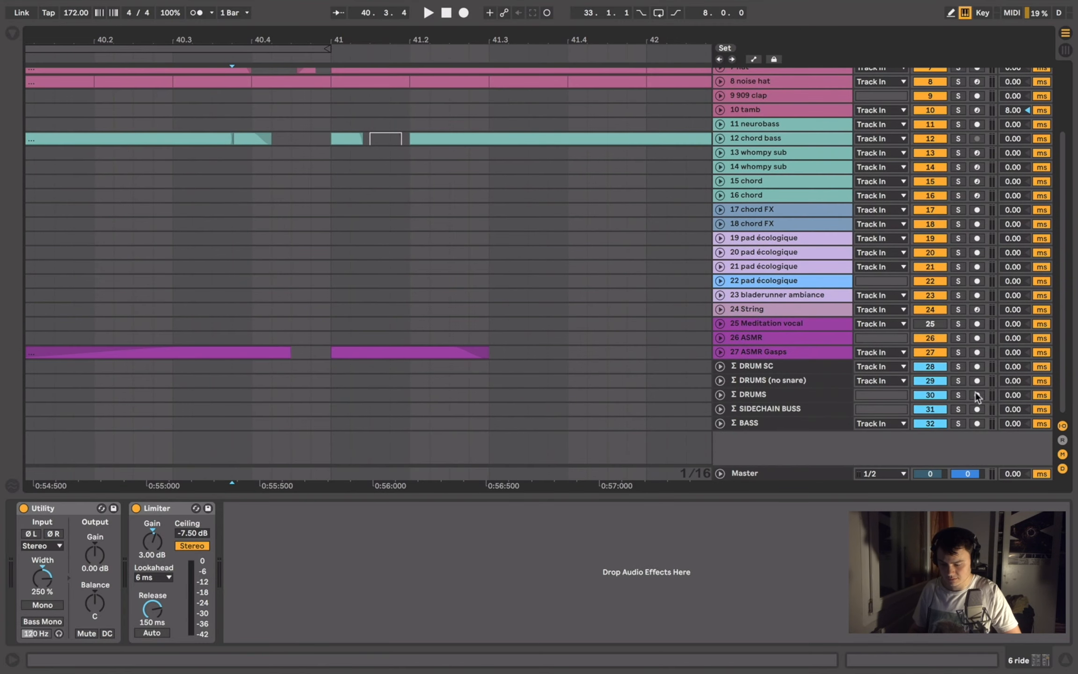
pyautogui.click(958, 395)
pyautogui.scroll(5, 36, 276)
pyautogui.hscroll(-3, 141, 244)
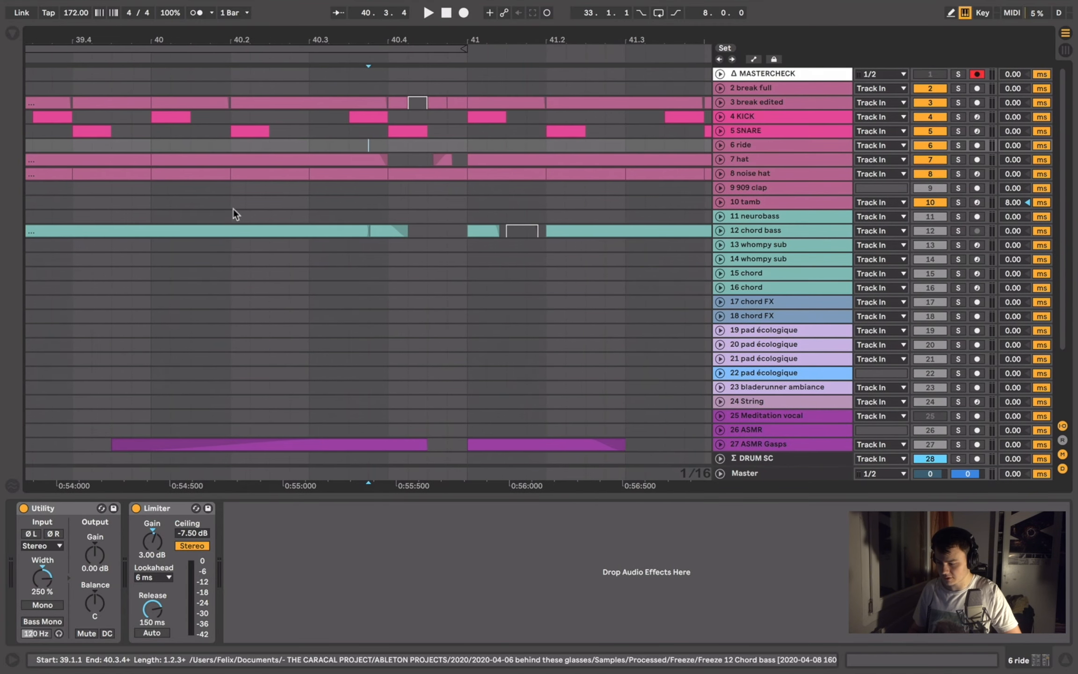
# - Play the soloed drums from 40.2.2 across the transition into bar 41
pyautogui.click(258, 204)
pyautogui.press('space')
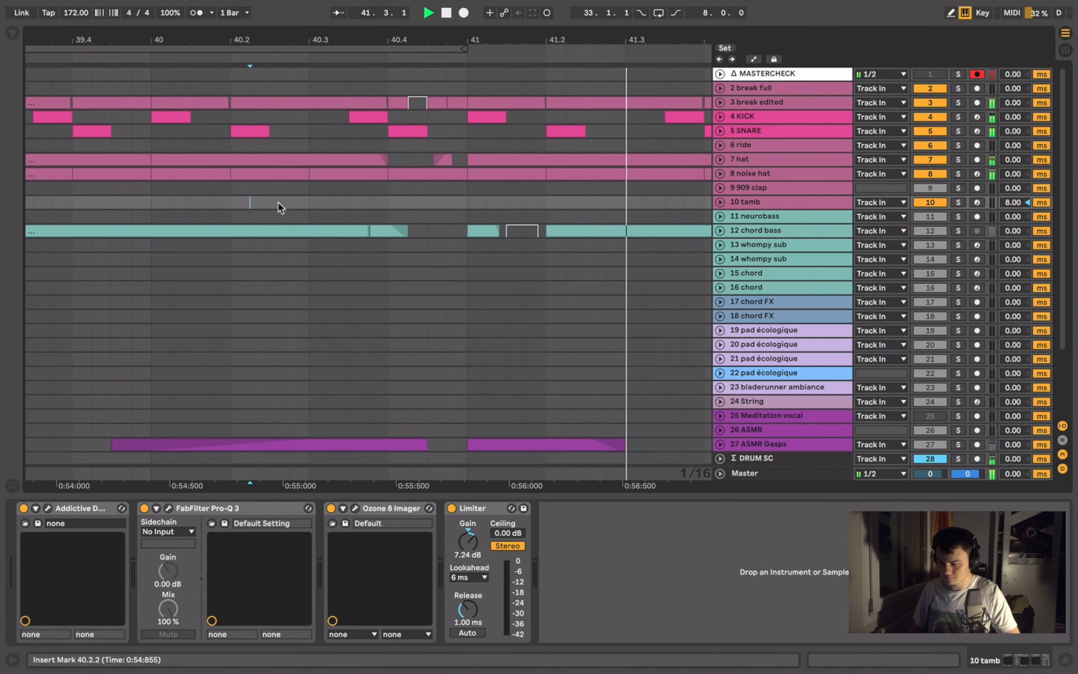
pyautogui.press('space')
pyautogui.press('space')
pyautogui.scroll(-5, 351, 206)
pyautogui.hscroll(3, 351, 206)
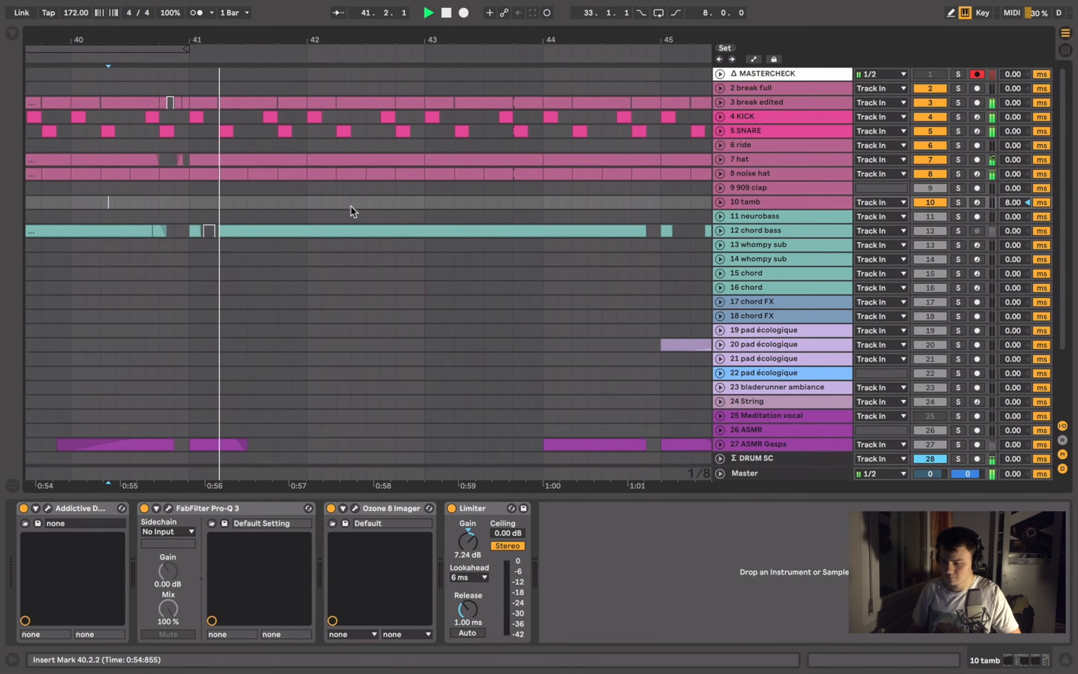
# - Restart the soloed drums in bar 44 and listen to the passage into bar 45
pyautogui.scroll(-3, 351, 205)
pyautogui.press('space')
pyautogui.click(435, 200)
pyautogui.press('space')
pyautogui.scroll(4, 484, 200)
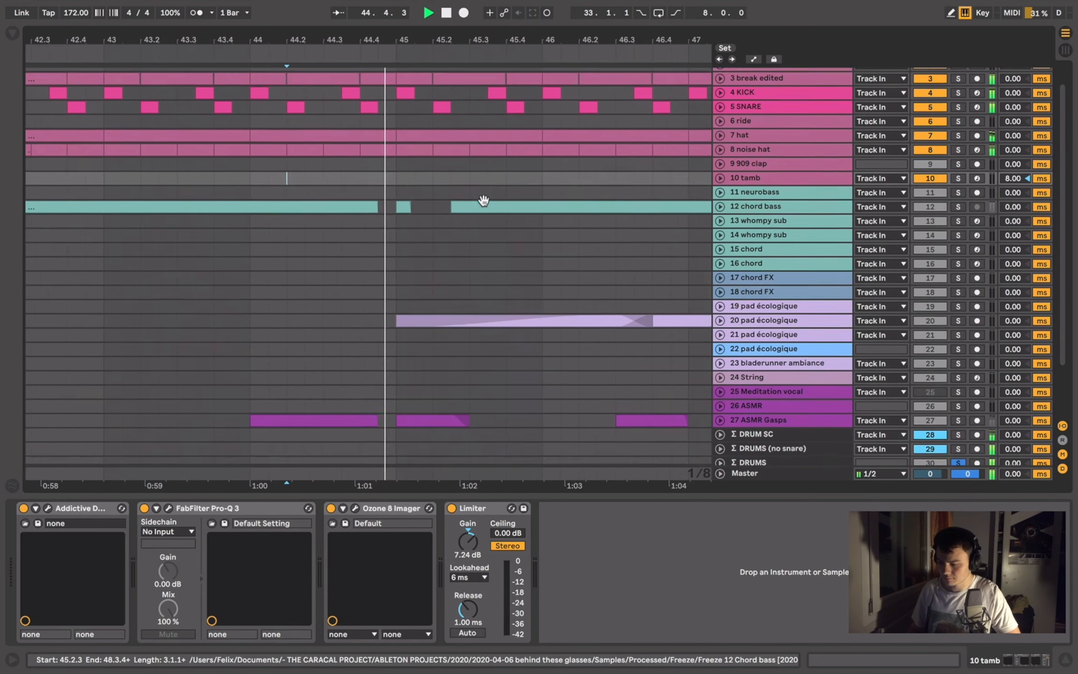
pyautogui.scroll(-5, 483, 200)
pyautogui.hscroll(4, 484, 200)
# - Play the drum break from 48.2.1 and again from 48.1.1 into bar 49
pyautogui.press('space')
pyautogui.click(476, 202)
pyautogui.press('space')
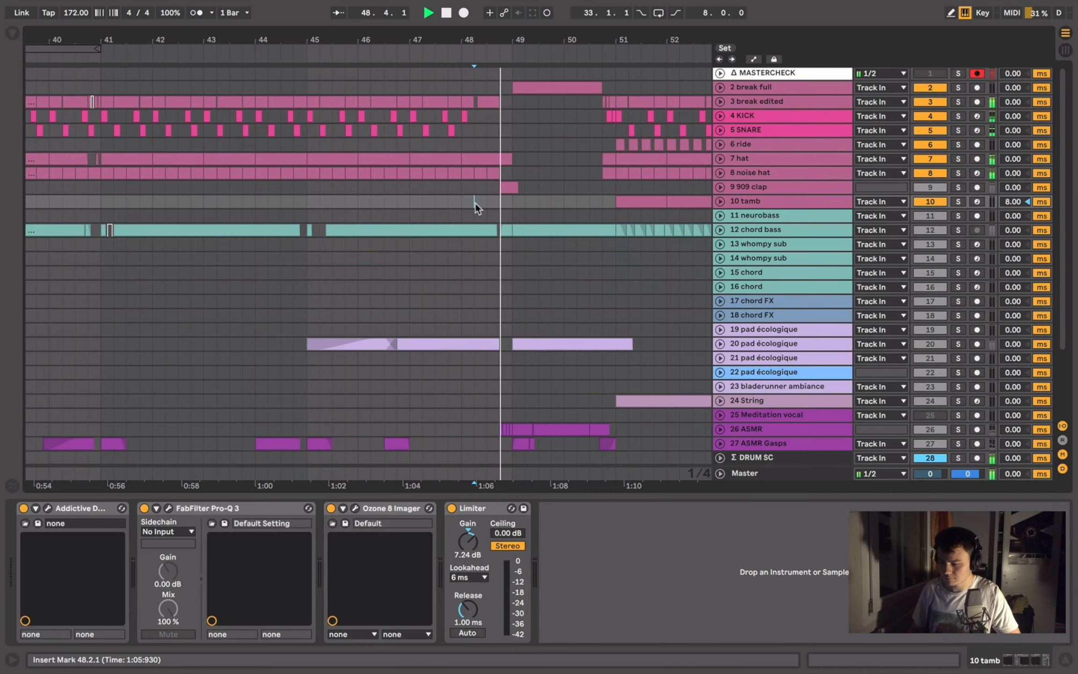
pyautogui.press('space')
pyautogui.click(458, 199)
pyautogui.press('space')
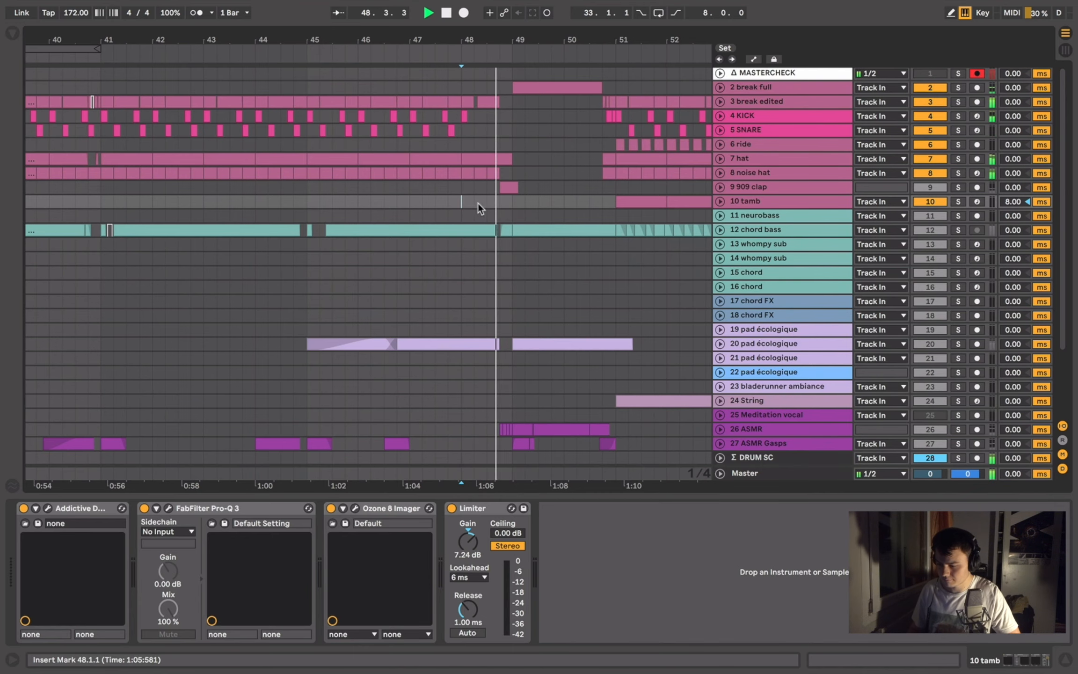
pyautogui.scroll(-2, 493, 277)
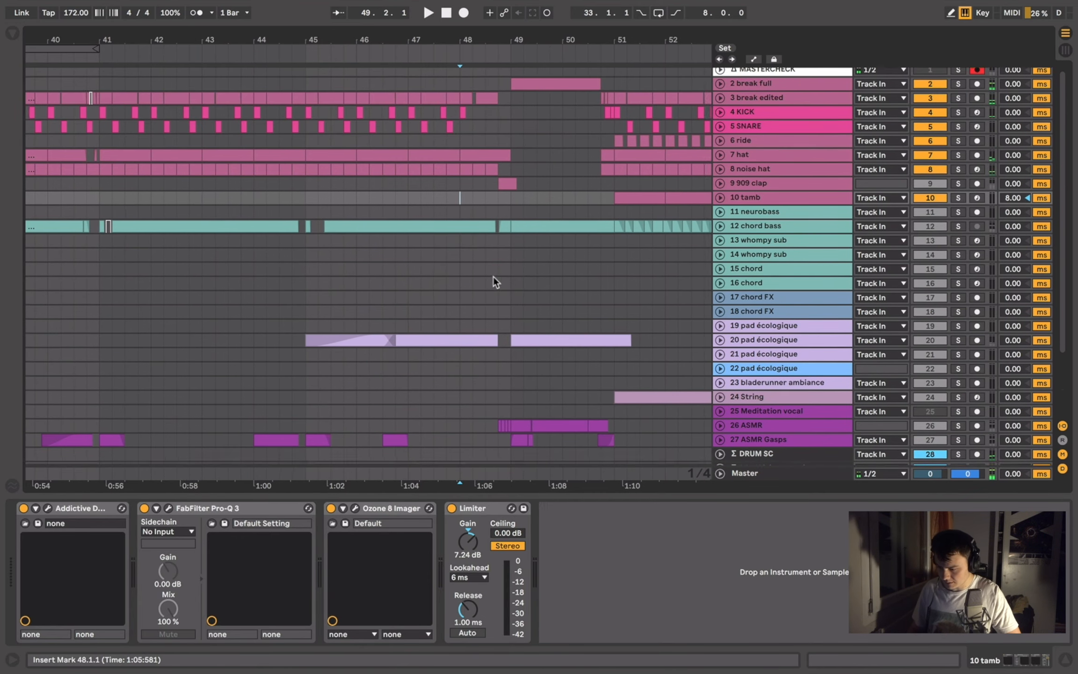
# - Unsolo the DRUMS bus, and unfold the 20 pad écologique track to play the full mix from bar 45
pyautogui.hscroll(1, 494, 276)
pyautogui.scroll(-2, 494, 276)
pyautogui.hscroll(1, 494, 276)
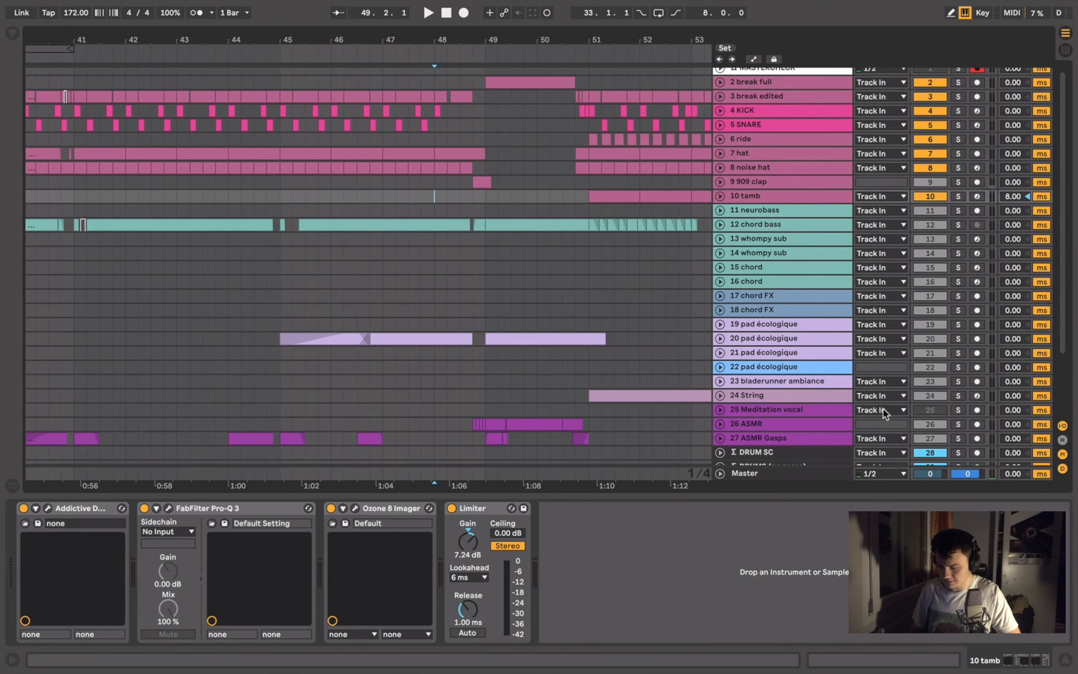
pyautogui.scroll(-2, 883, 407)
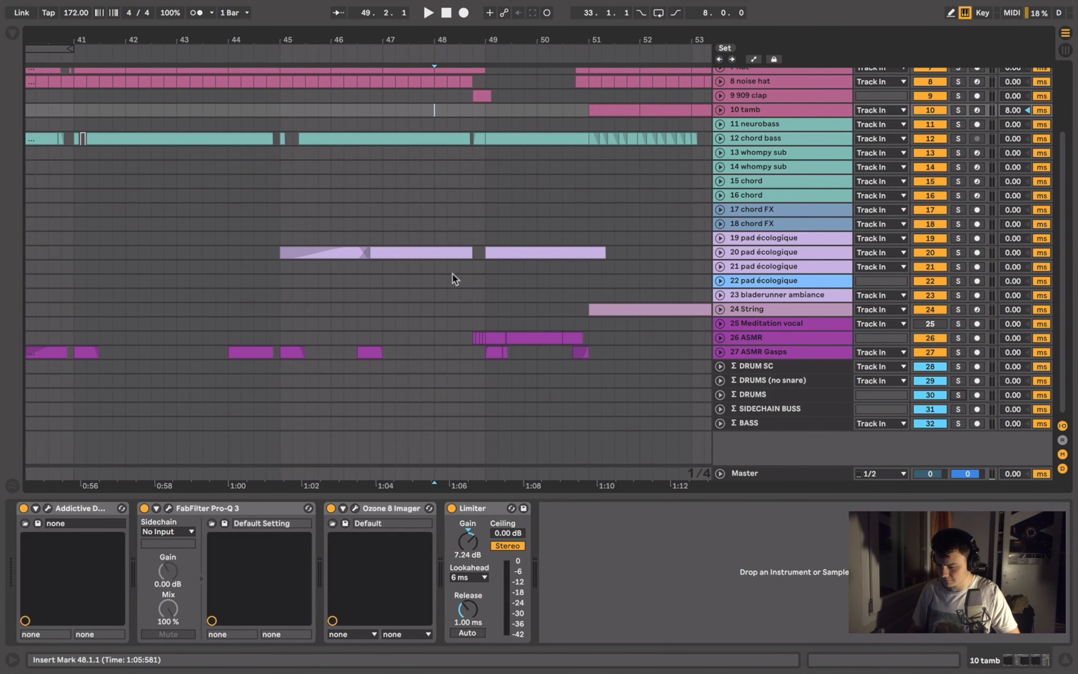
pyautogui.click(720, 252)
pyautogui.click(278, 271)
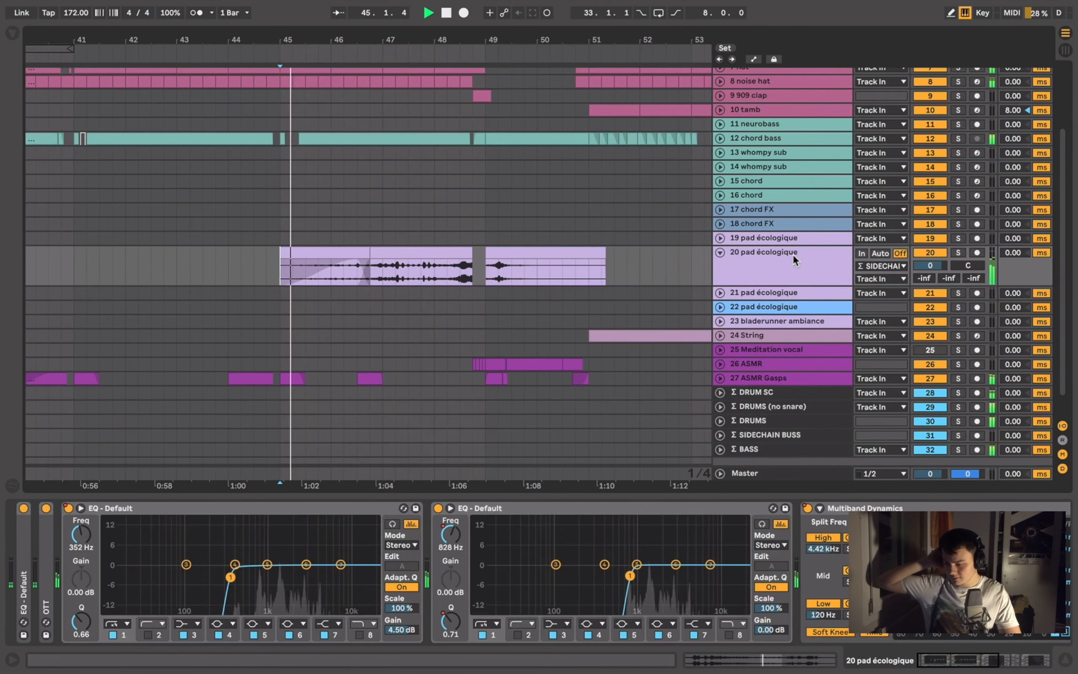
# - Compare the mix with the 20 pad écologique track muted, and listen to that track soloed up to bar 51
pyautogui.click(936, 257)
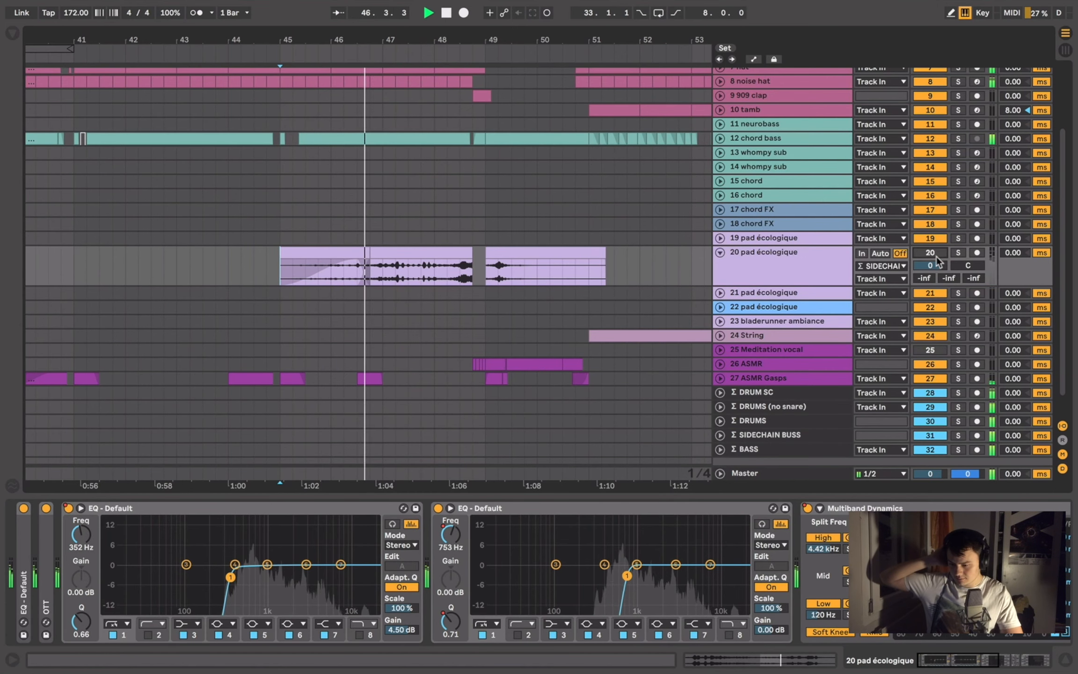
pyautogui.click(958, 254)
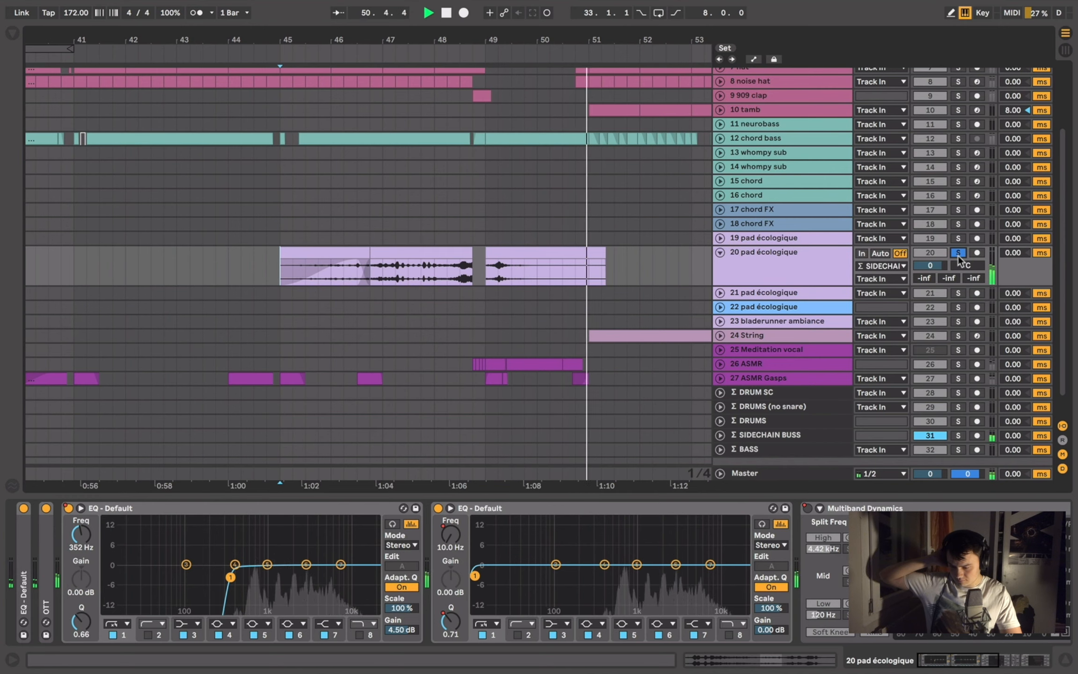
pyautogui.press('space')
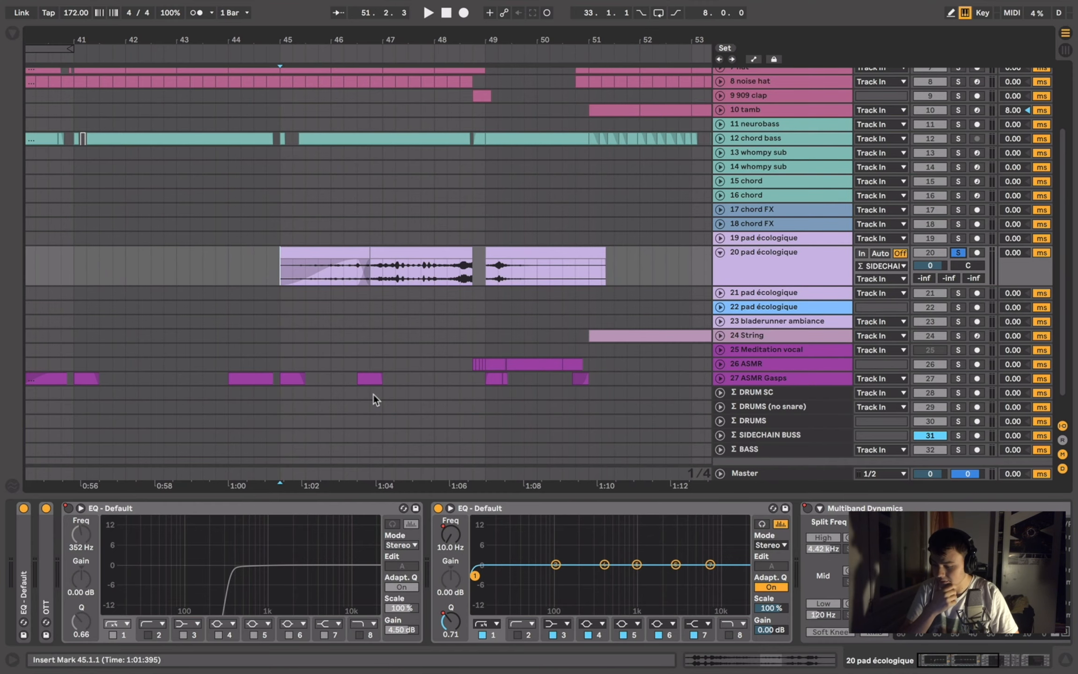
# - Unfold the 26 ASMR track near bar 49 and examine its vocal clips across the arrangement
pyautogui.scroll(-2, 373, 394)
pyautogui.hscroll(3, 373, 394)
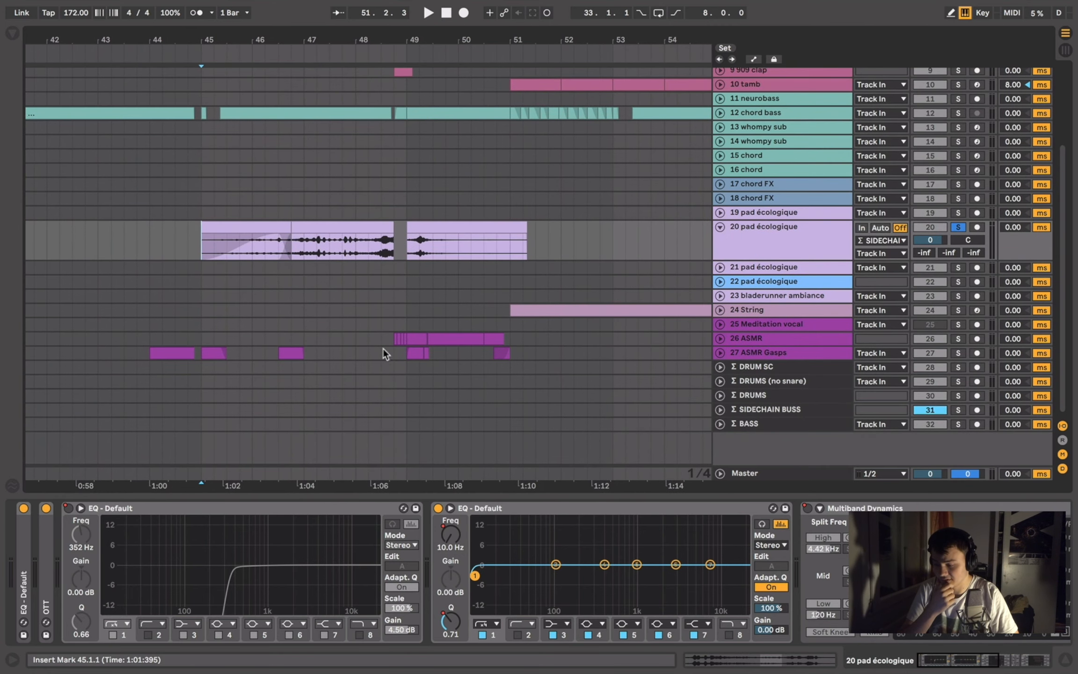
pyautogui.click(384, 337)
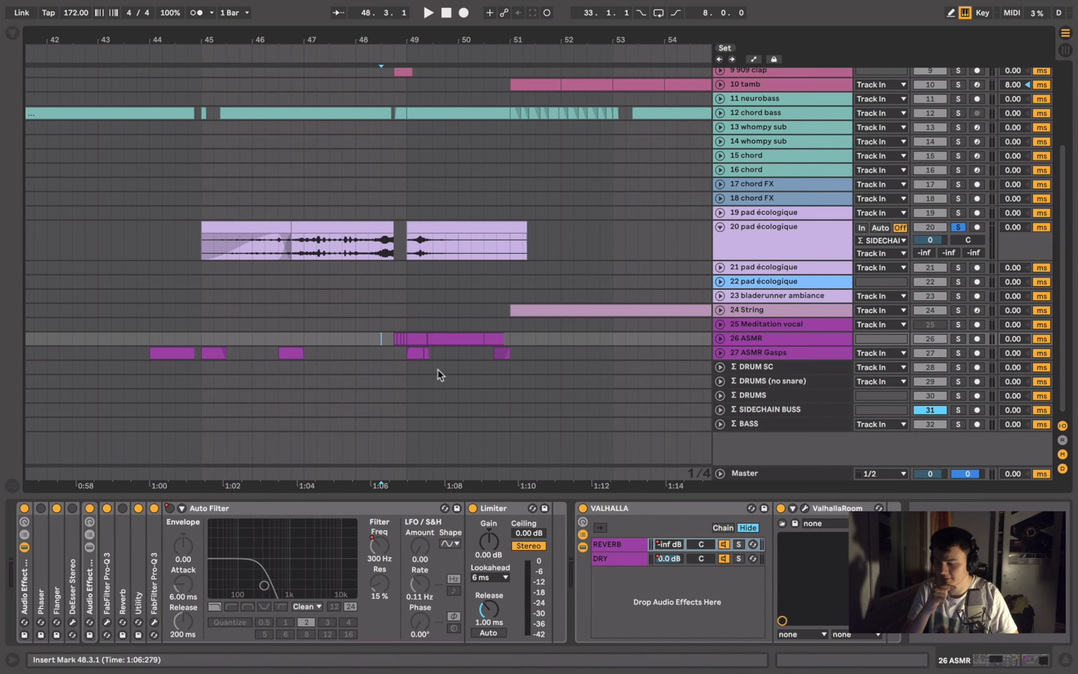
pyautogui.click(721, 338)
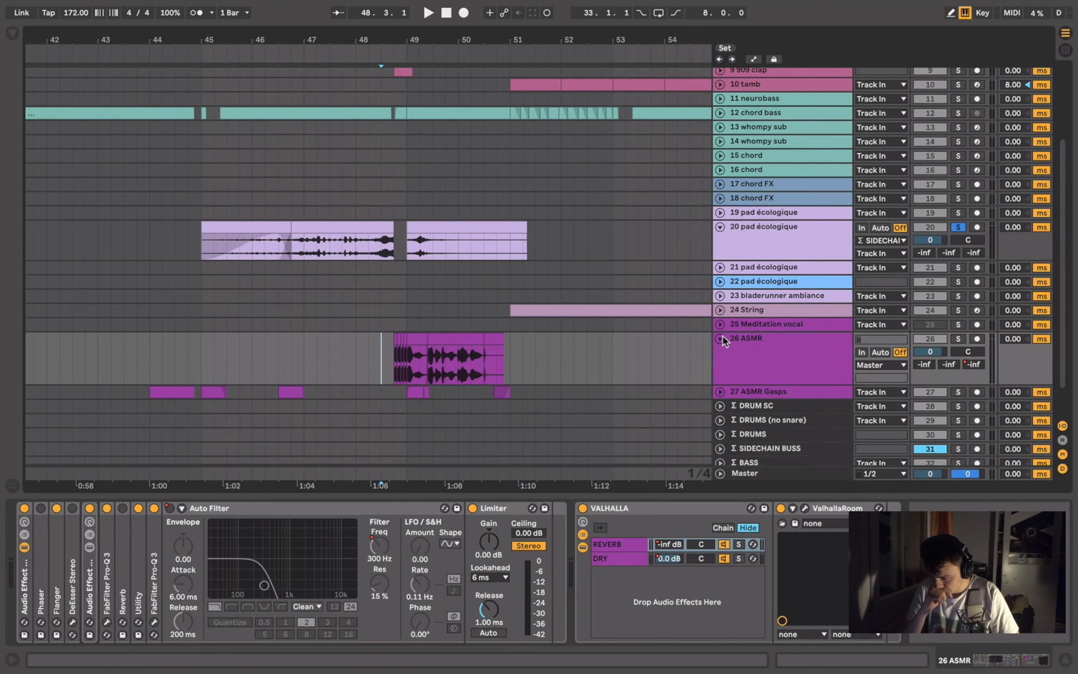
pyautogui.hscroll(5, 436, 309)
pyautogui.click(330, 303)
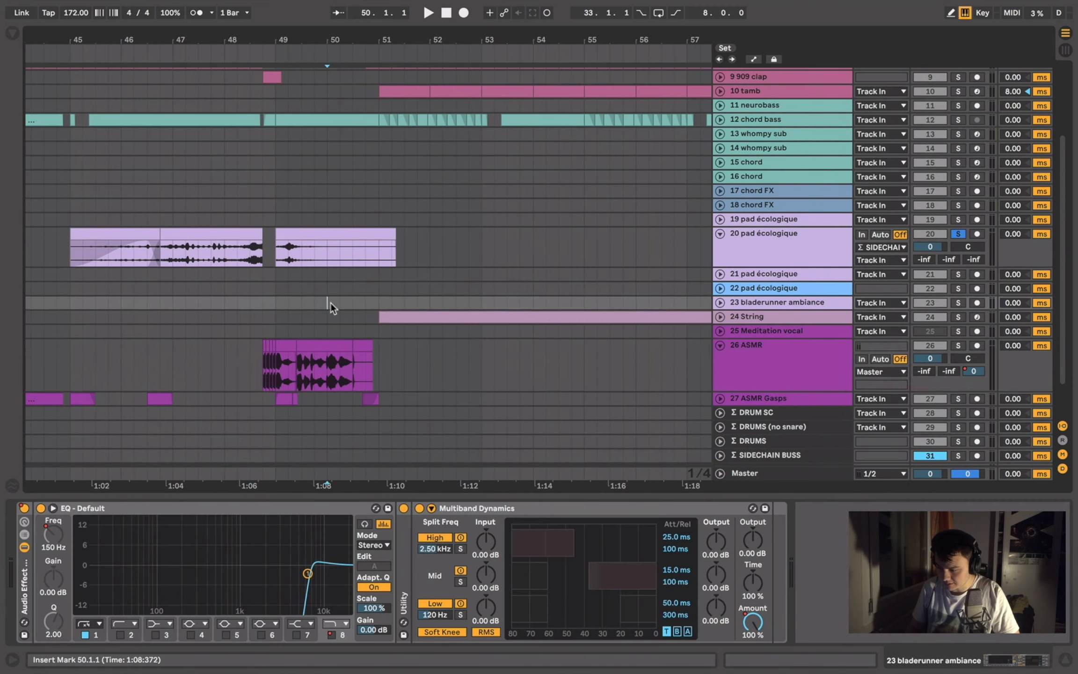
pyautogui.scroll(5, 331, 303)
pyautogui.scroll(-5, 330, 302)
pyautogui.scroll(-1, 330, 302)
pyautogui.scroll(-3, 330, 302)
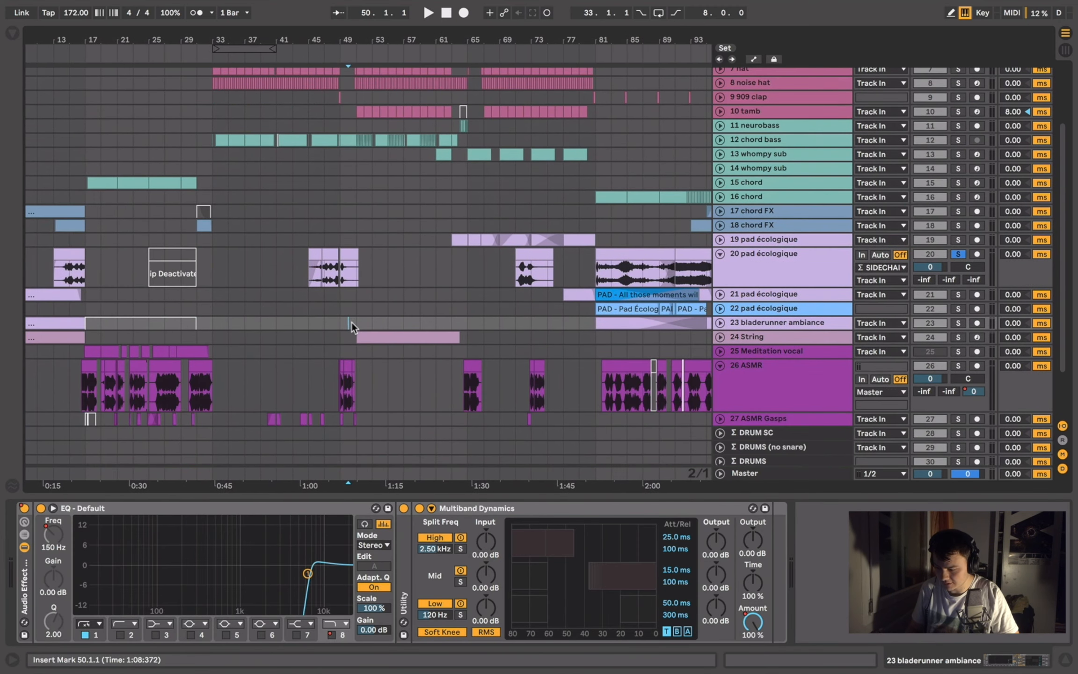
# - Unsolo the 20 pad écologique track, and fold it together with the 26 ASMR track
pyautogui.click(351, 322)
pyautogui.click(962, 254)
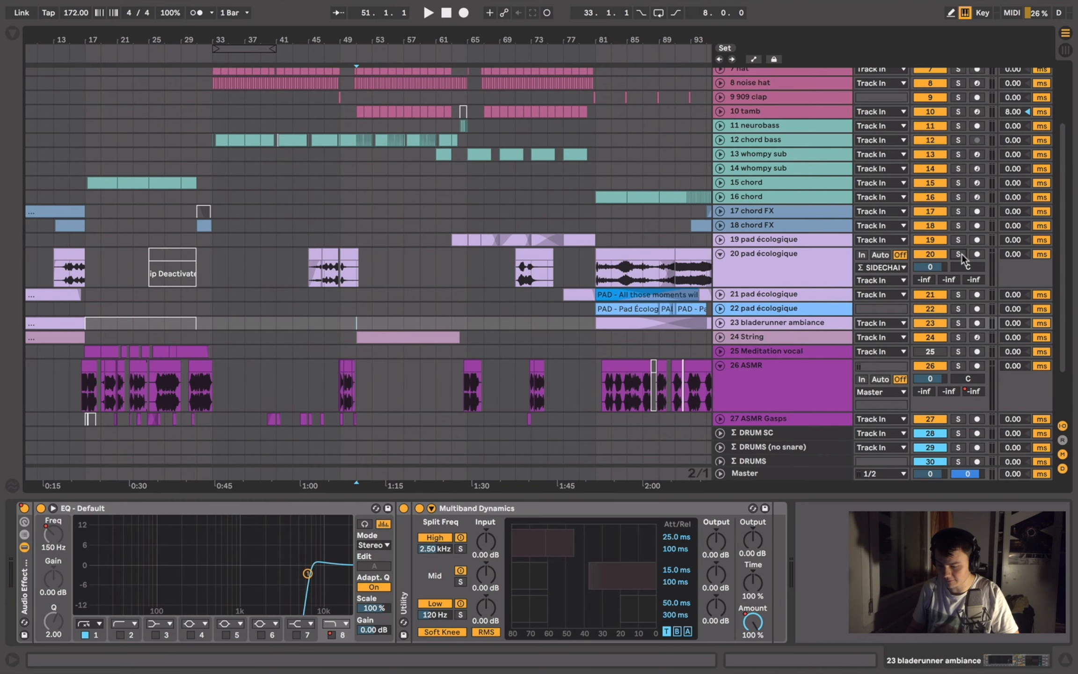
pyautogui.doubleClick(743, 273)
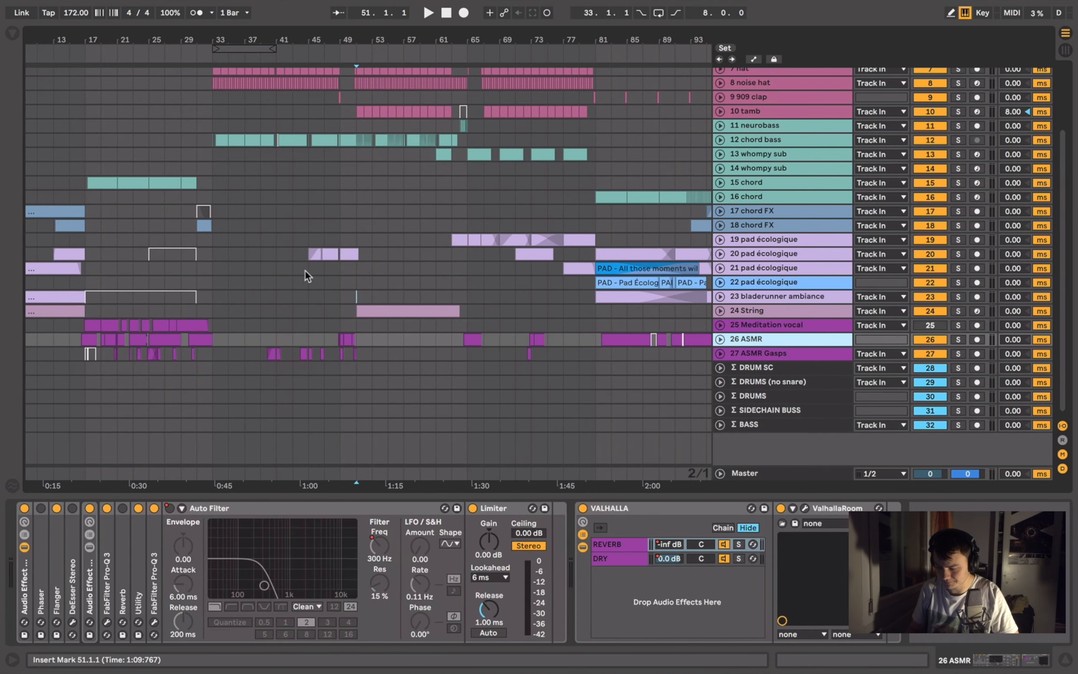
# - Listen to the 10 tamb and 6 ride tracks soloed, starting from 50.3.1
pyautogui.click(325, 281)
pyautogui.scroll(5, 327, 289)
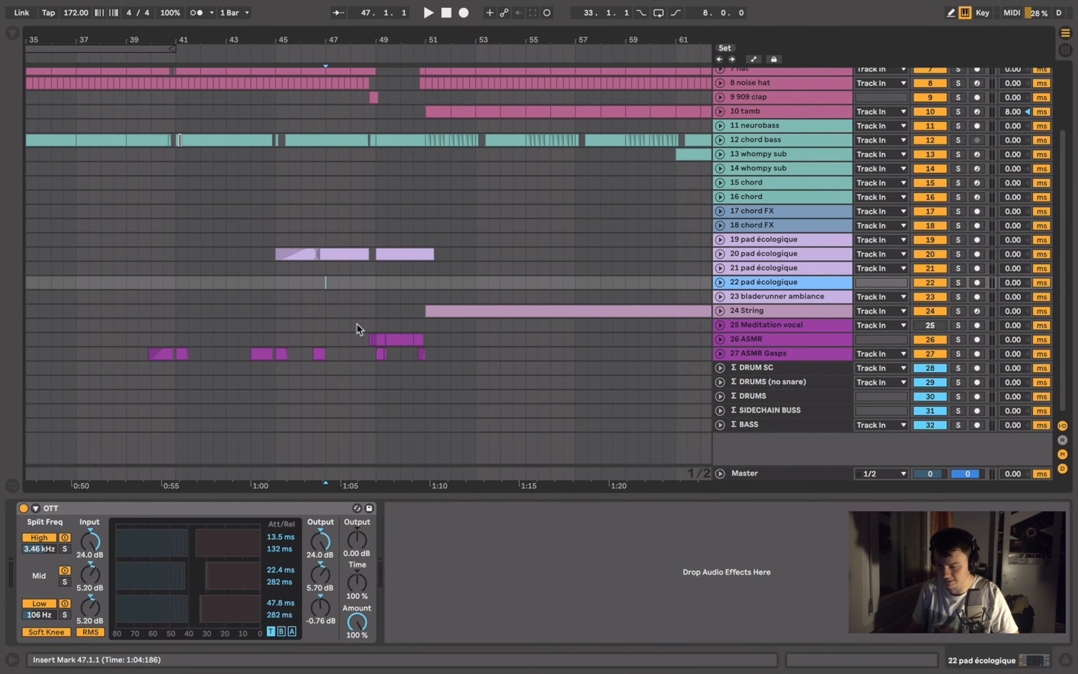
pyautogui.scroll(5, 356, 324)
pyautogui.hscroll(2, 356, 323)
pyautogui.click(367, 204)
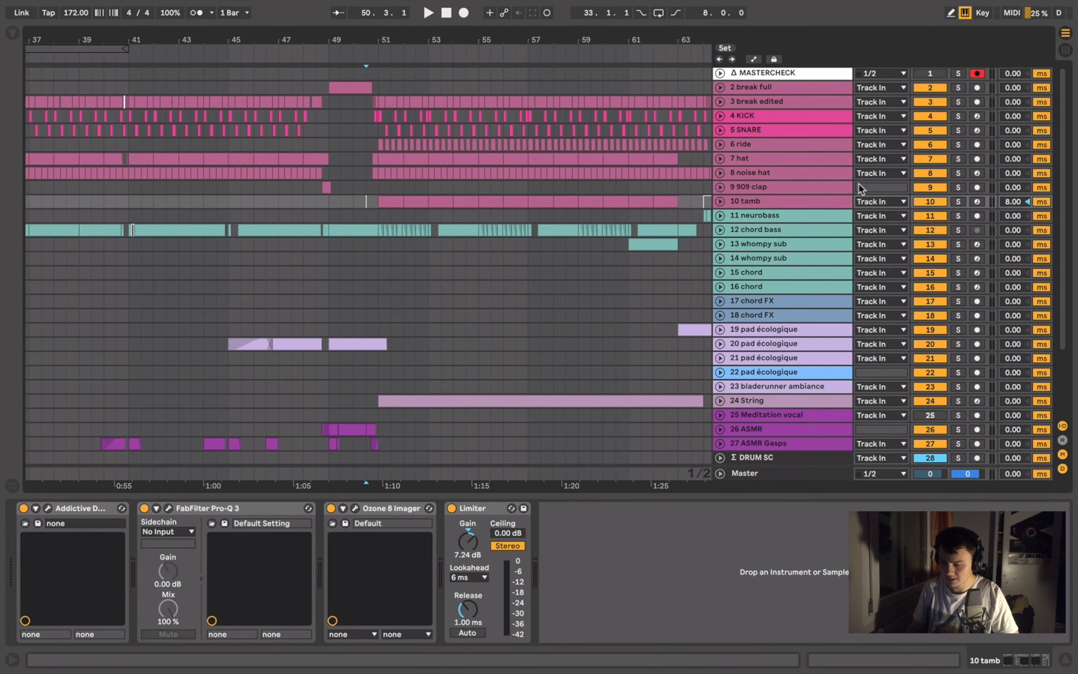
pyautogui.click(959, 202)
pyautogui.press('space')
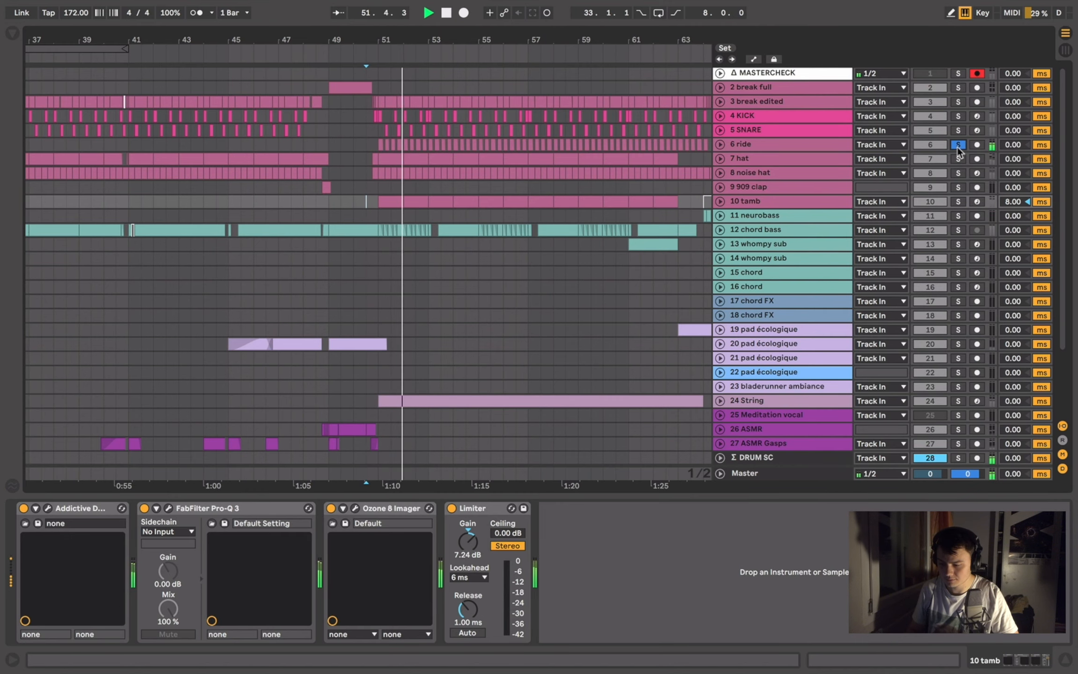
pyautogui.press('space')
# - Solo the DRUMS bus and play it from 49.1.1 into the section after bar 51
pyautogui.scroll(-4, 942, 258)
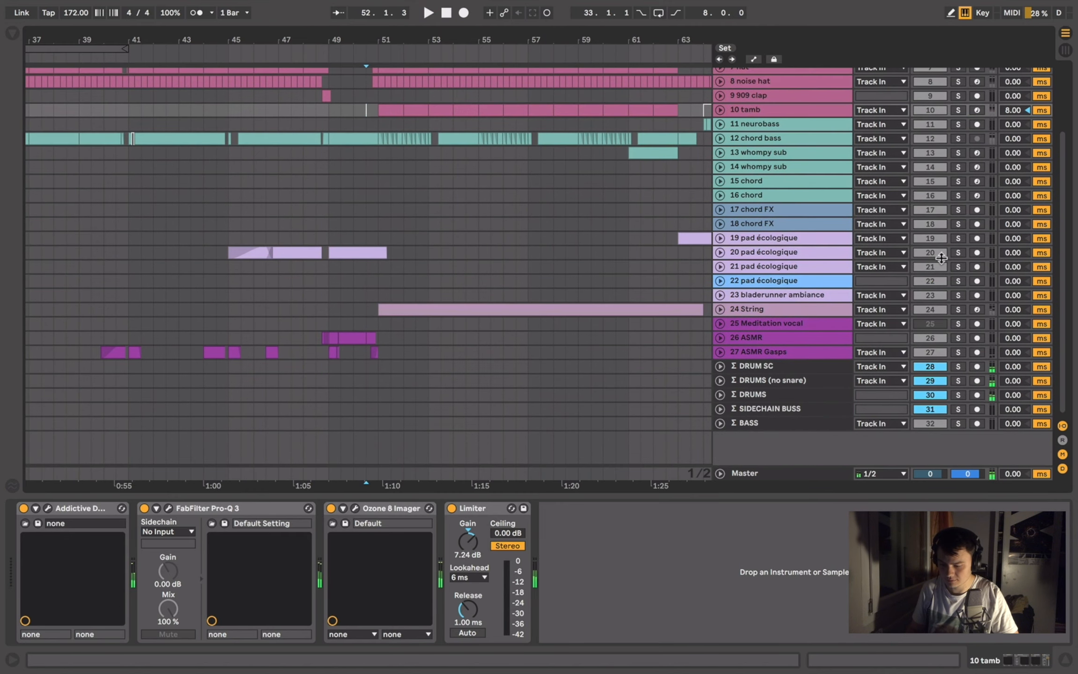
pyautogui.click(958, 395)
pyautogui.click(326, 83)
pyautogui.press('space')
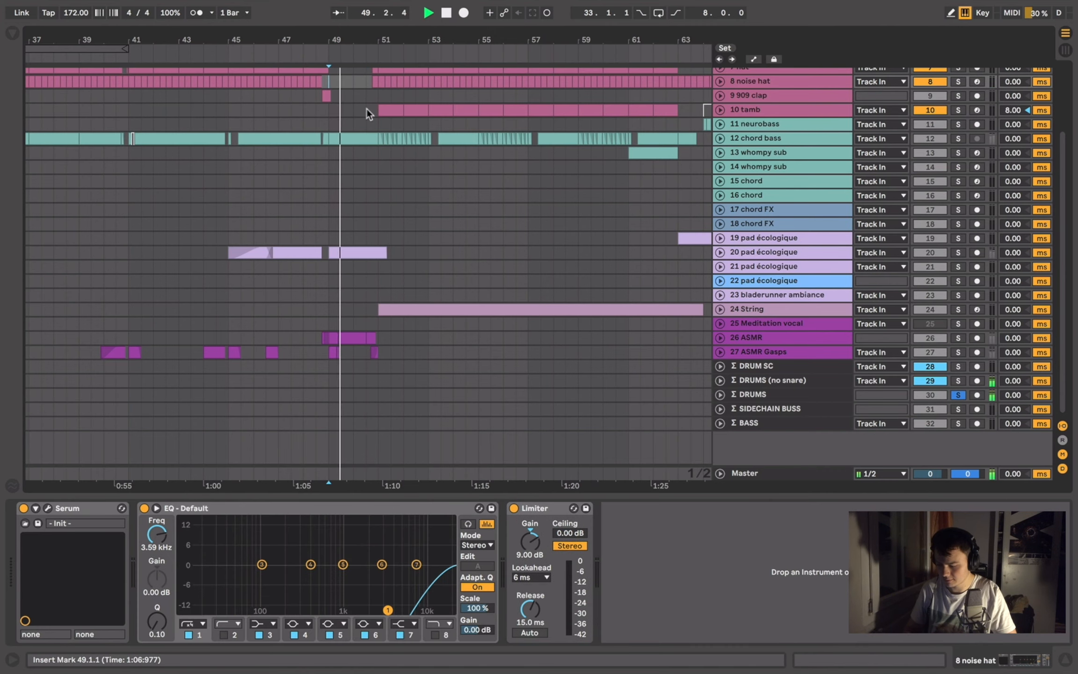
pyautogui.scroll(4, 366, 109)
pyautogui.scroll(-1, 367, 109)
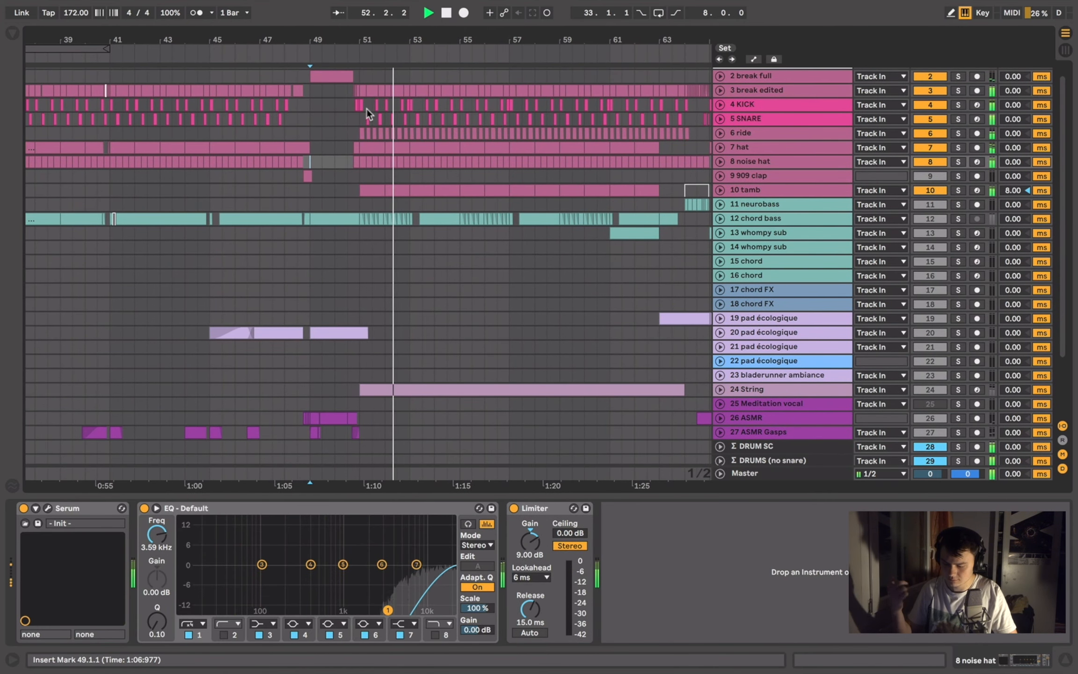
pyautogui.press('space')
# - Solo the 24 String track and play it from 50.3.1
pyautogui.scroll(-5, 840, 295)
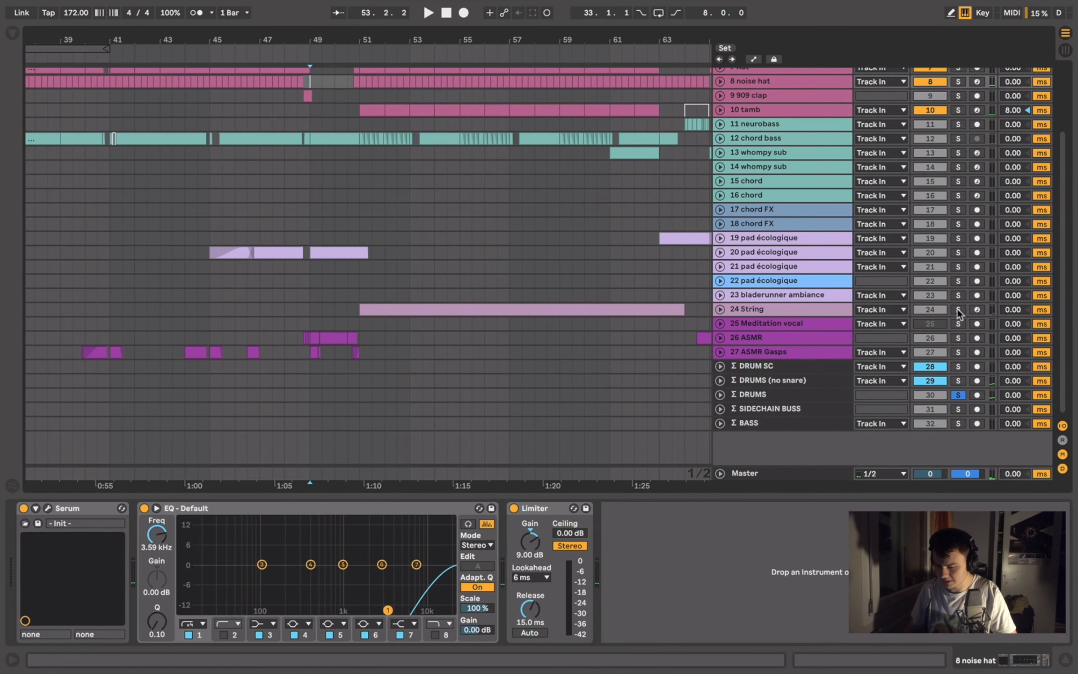
pyautogui.click(348, 311)
pyautogui.press('space')
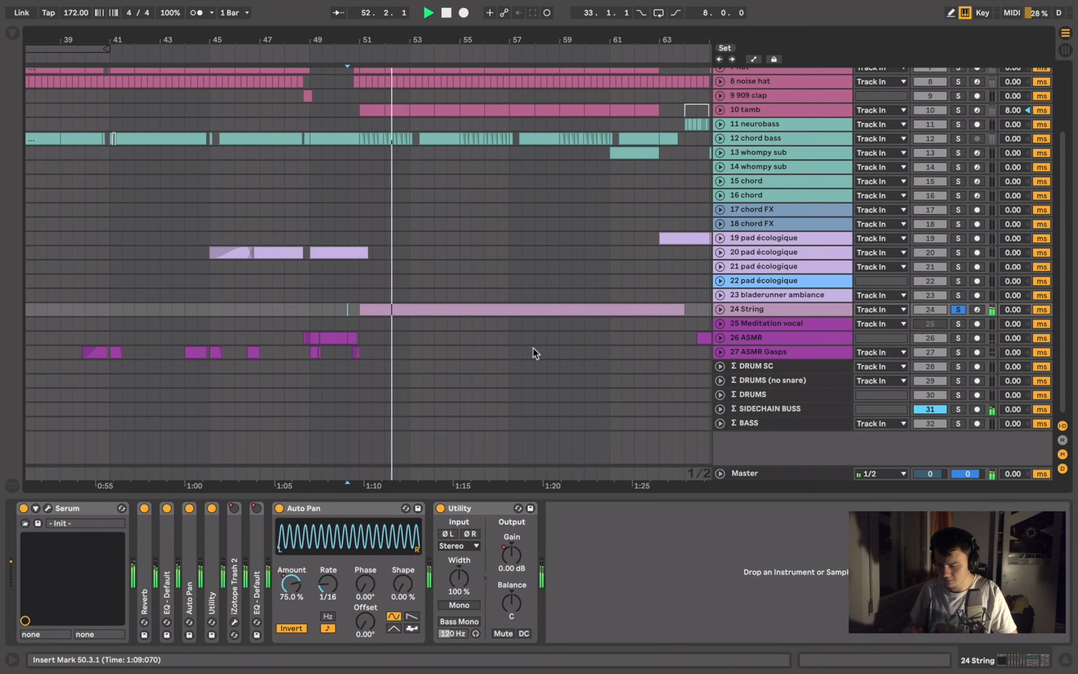
# - Unfold the 24 String track, play it soloed from 56.3.1, and set the insert mark at 57.1.1
pyautogui.click(721, 311)
pyautogui.click(498, 332)
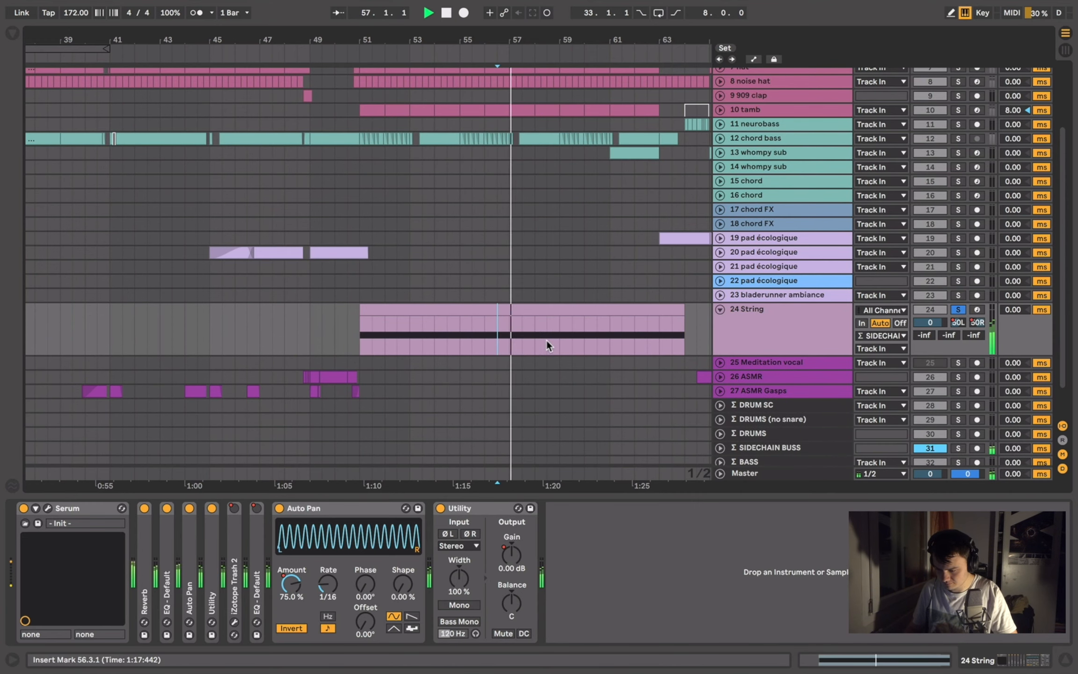
pyautogui.hscroll(3, 547, 340)
pyautogui.scroll(-1, 547, 340)
pyautogui.scroll(-4, 547, 340)
pyautogui.click(483, 321)
pyautogui.press('space')
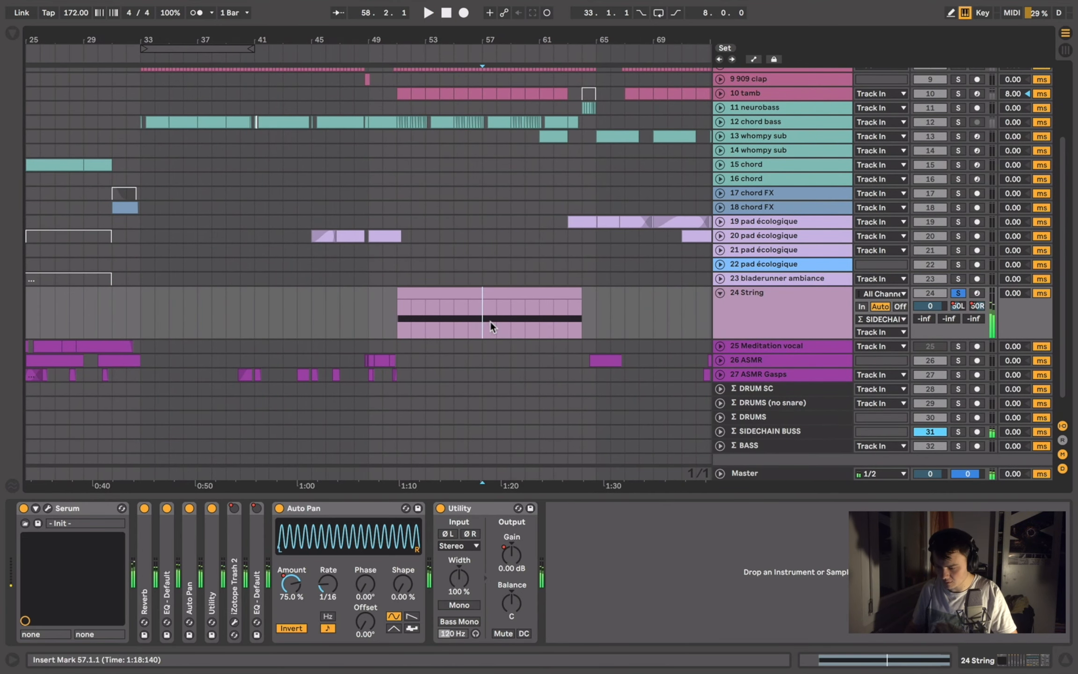
# - Play the soloed 24 String track from 63.1.1, and replay it from the start of its clip at 51.1.1
pyautogui.click(567, 317)
pyautogui.press('space')
pyautogui.scroll(-5, 566, 317)
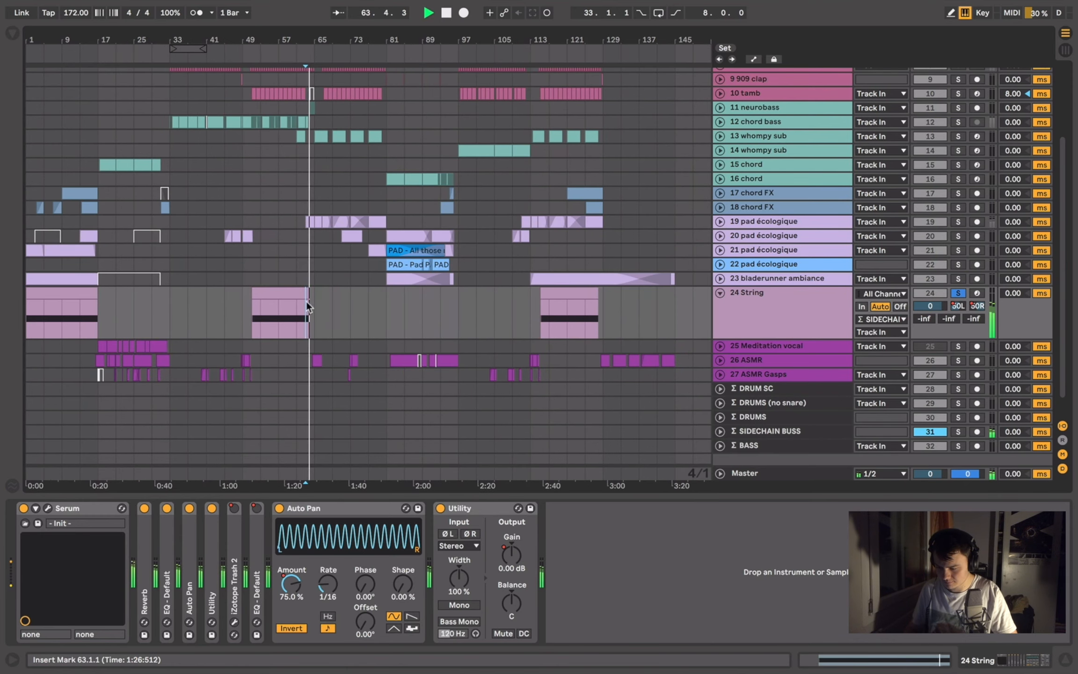
pyautogui.scroll(10, 290, 299)
pyautogui.click(99, 332)
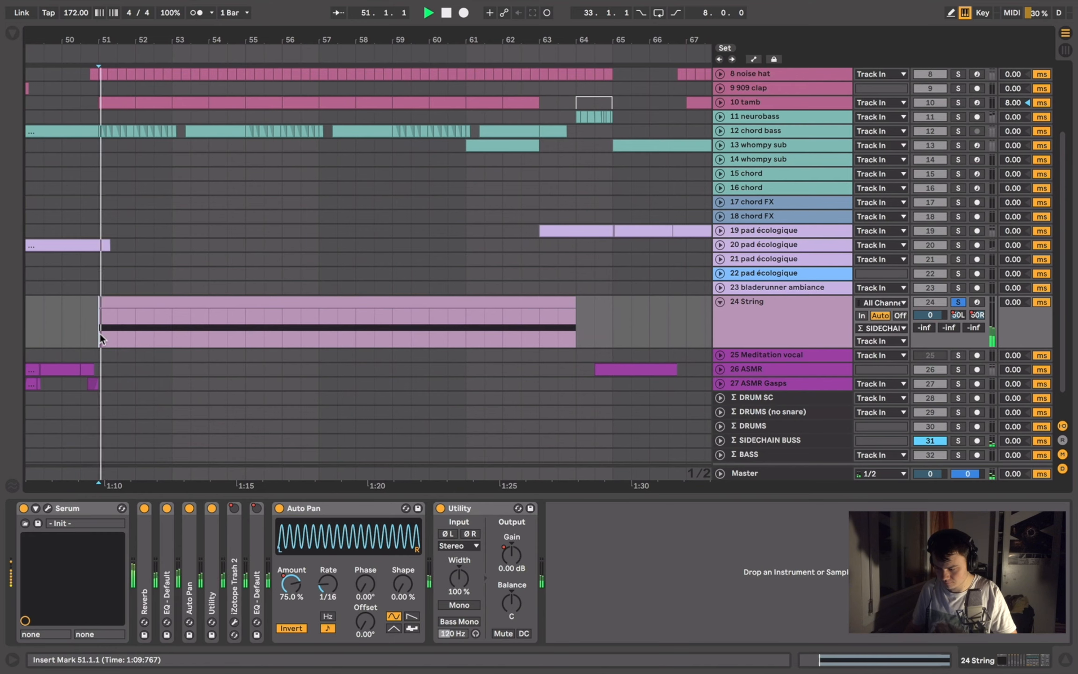
pyautogui.hscroll(-10, 99, 332)
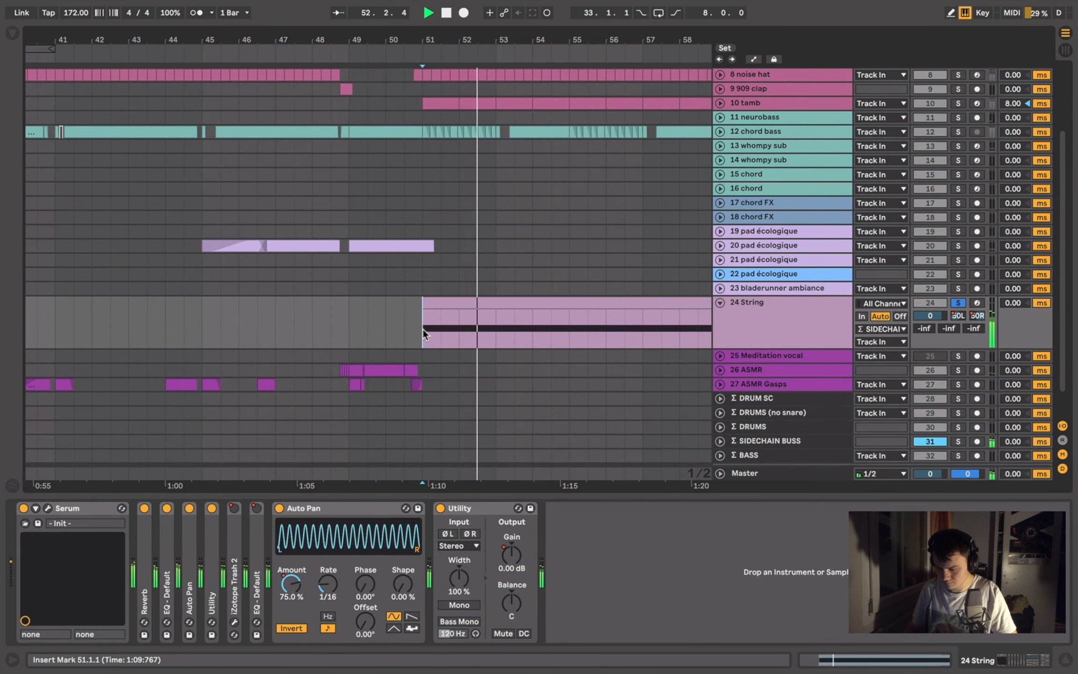
# - Unsolo the 24 String track to hear the full mix, and stop playback with the 22 pad écologique track selected
pyautogui.hscroll(2, 443, 334)
pyautogui.scroll(-1, 443, 333)
pyautogui.click(960, 294)
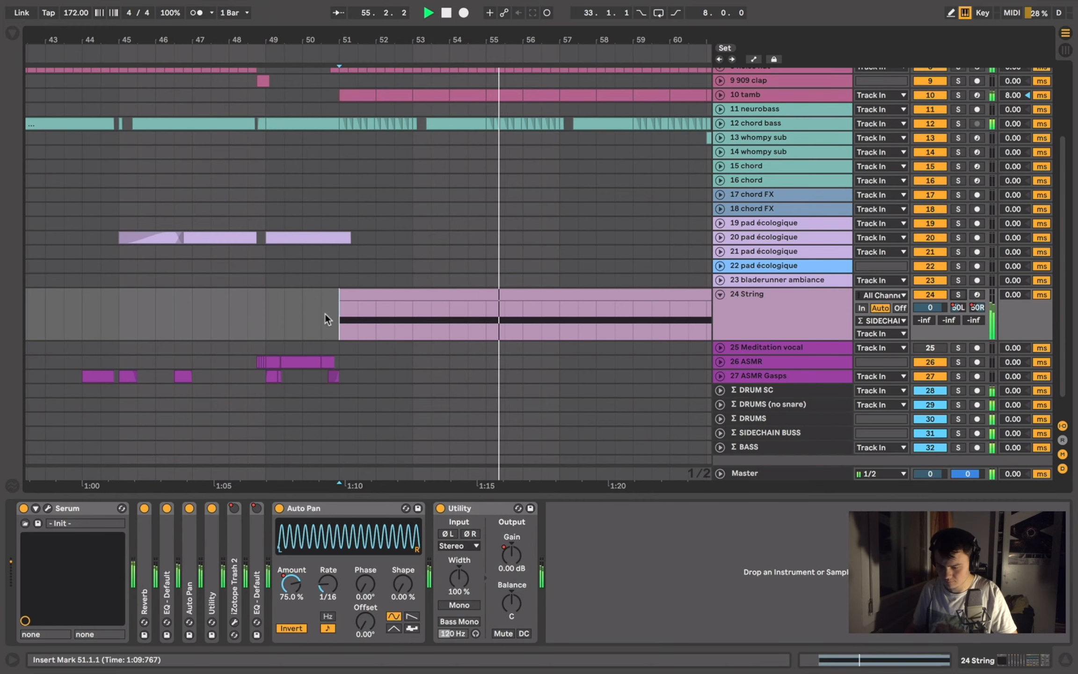
pyautogui.click(791, 266)
pyautogui.press('space')
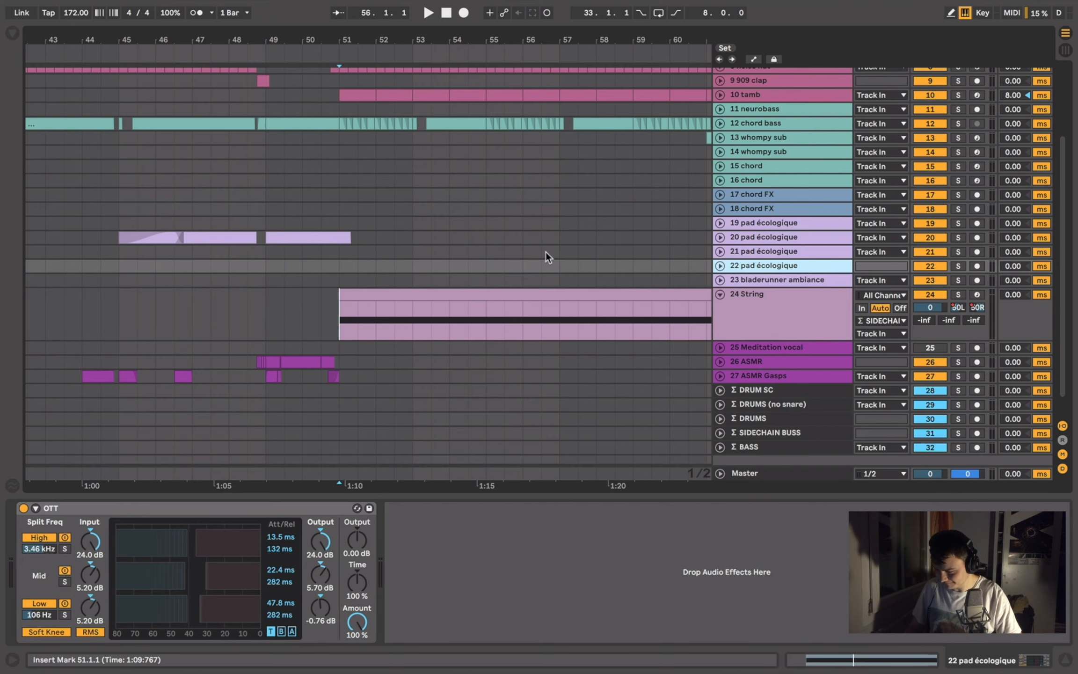
# - Unfold the 19 pad écologique track and place the insert mark at the start of its first clip, 63.1.1
pyautogui.press('-')
pyautogui.press('-')
pyautogui.hscroll(3, 545, 252)
pyautogui.hscroll(3, 545, 251)
pyautogui.hscroll(-2, 93, 309)
pyautogui.scroll(1, 93, 309)
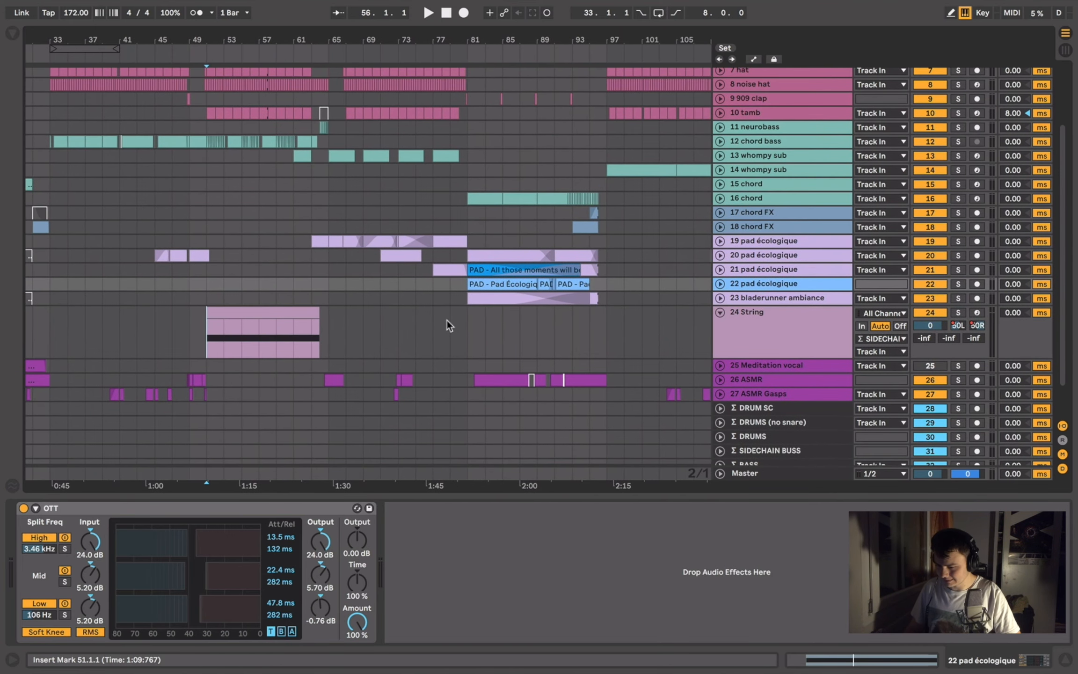
pyautogui.click(721, 241)
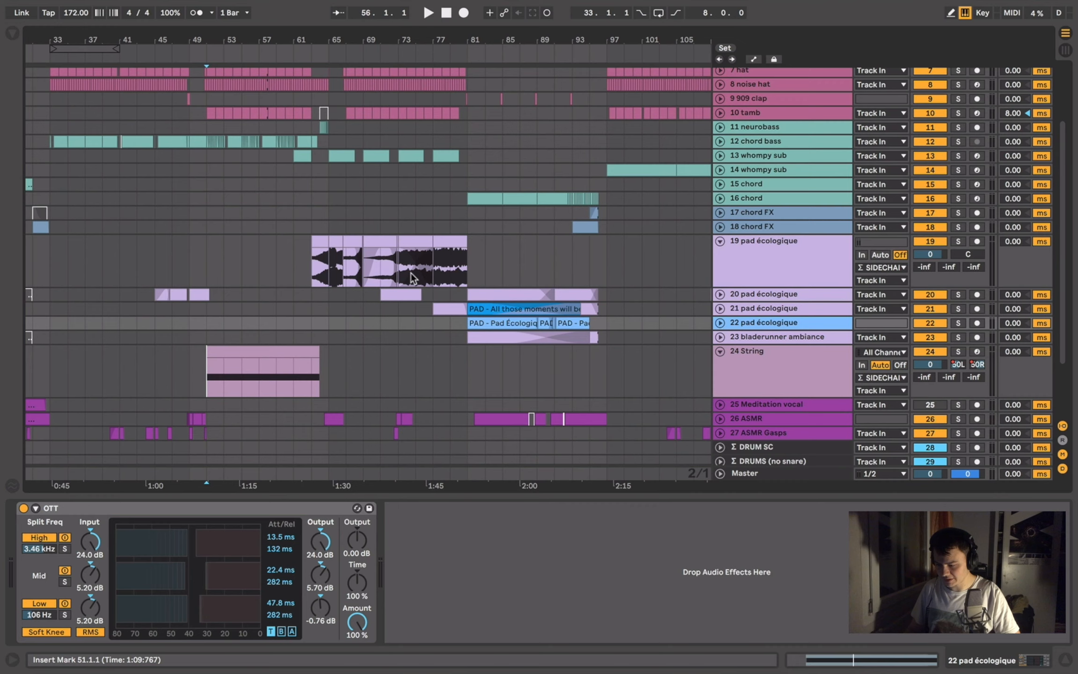
pyautogui.click(308, 261)
pyautogui.press('+')
pyautogui.press('+')
pyautogui.press('+')
pyautogui.press('-')
pyautogui.hscroll(-2, 309, 261)
pyautogui.scroll(2, 308, 262)
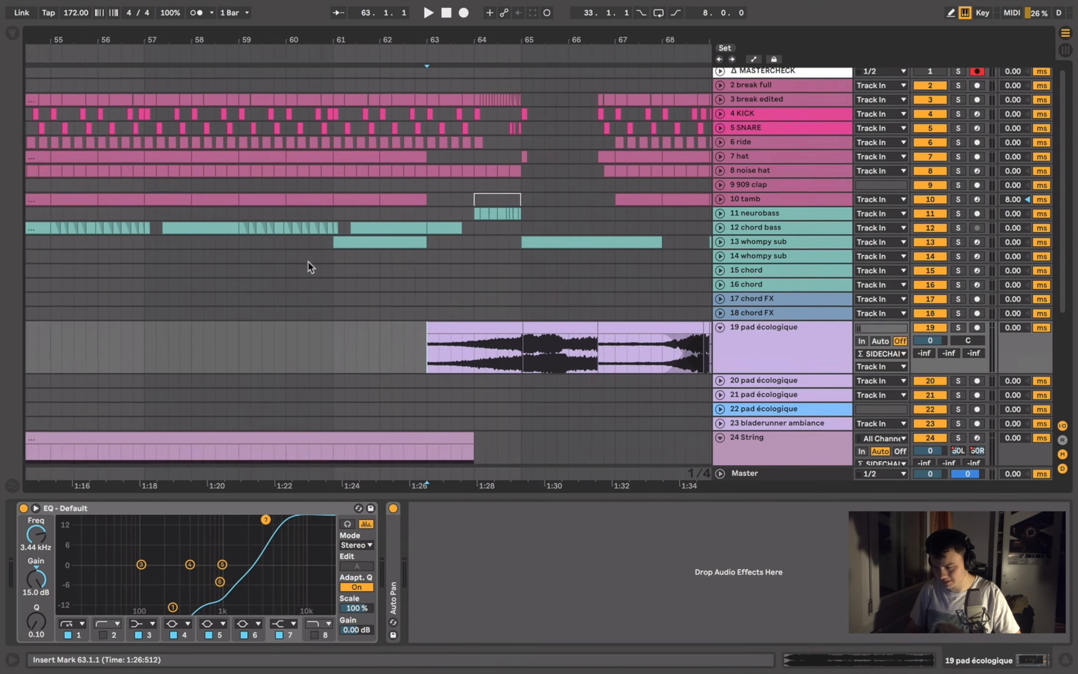
pyautogui.hscroll(1, 309, 263)
# - Unfold the 13 whompy sub track and collapse the EQ - Default device after the Saturator in its device chain
pyautogui.click(311, 298)
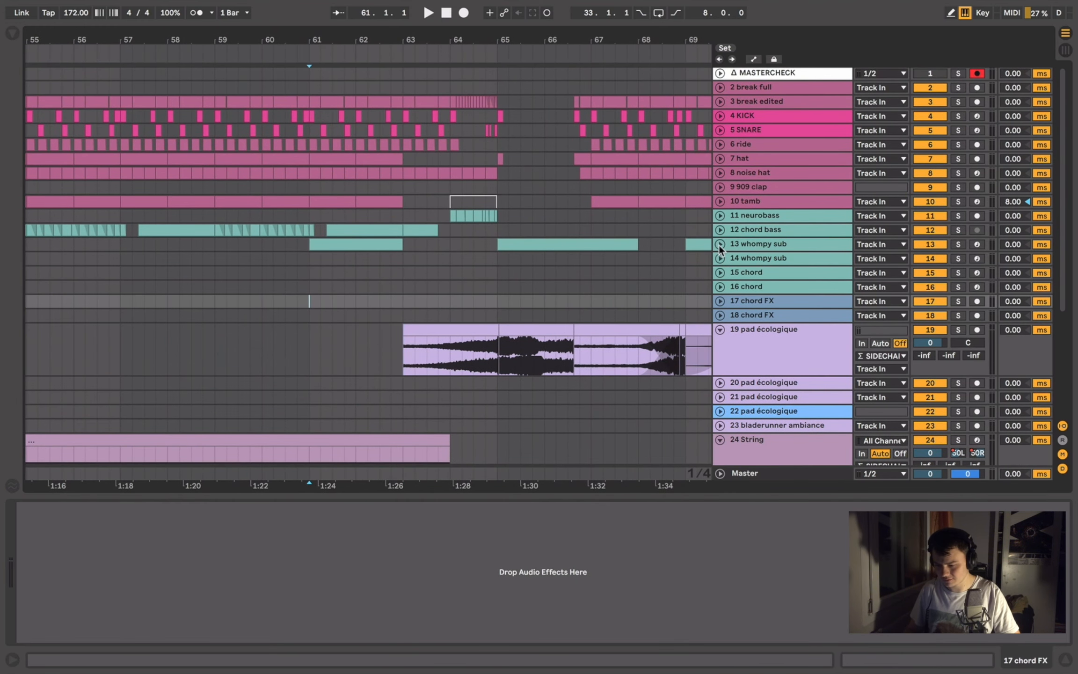
pyautogui.click(721, 244)
pyautogui.click(765, 243)
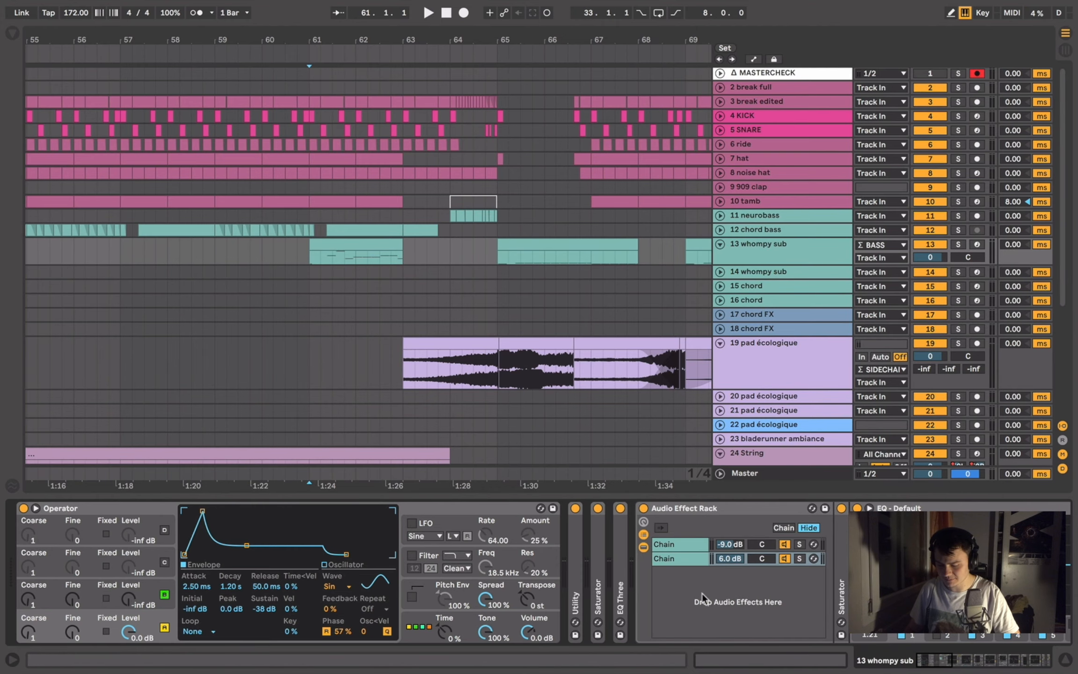
pyautogui.hscroll(10, 704, 597)
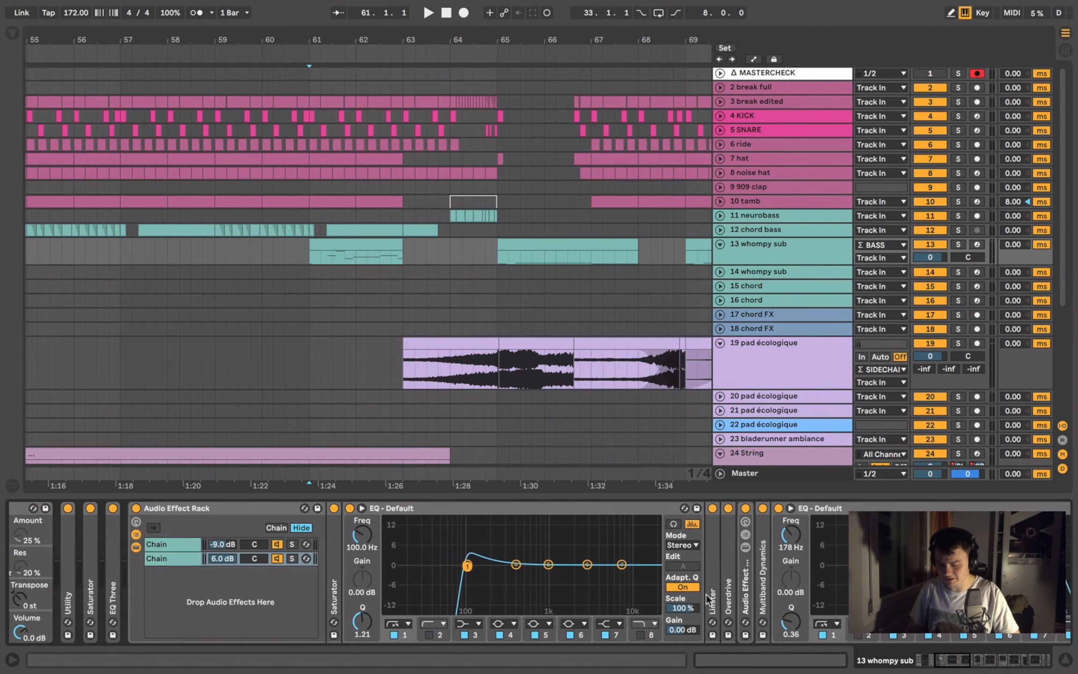
pyautogui.doubleClick(390, 504)
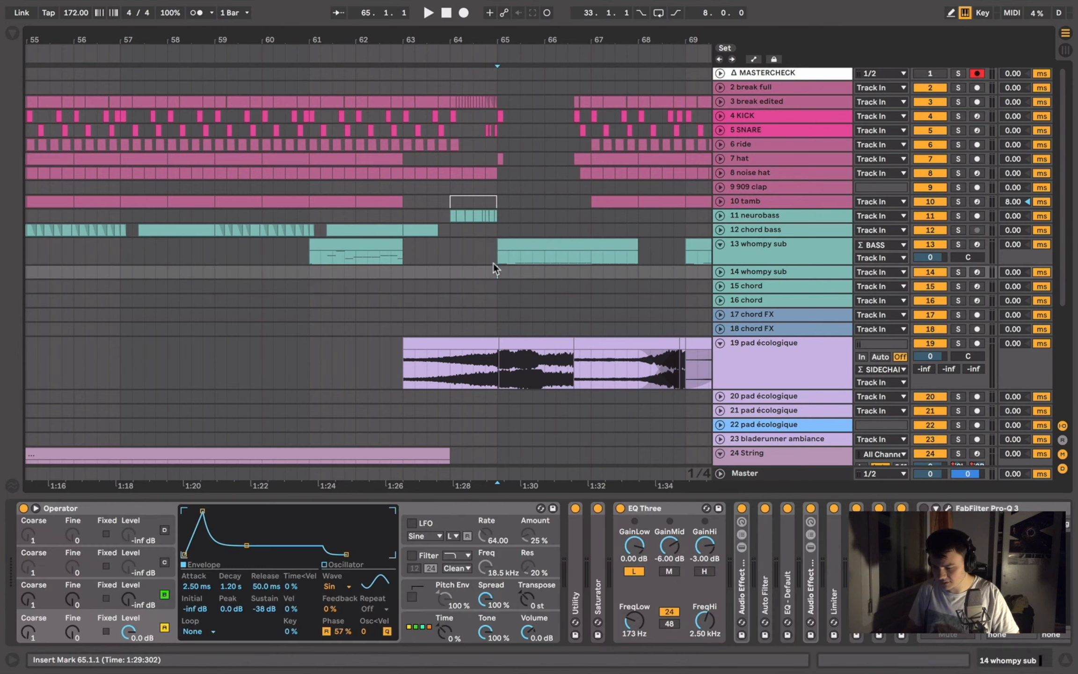
# - Play the full mix from 65.1.1 with the 13 whompy sub device chain shown
pyautogui.click(938, 257)
pyautogui.press('space')
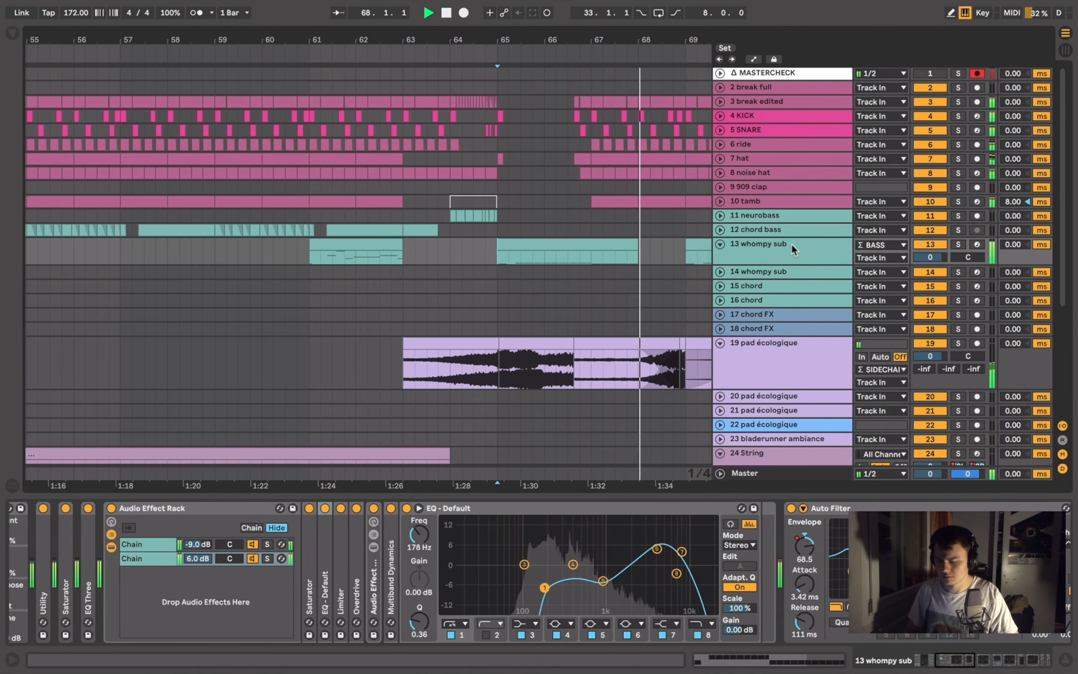
pyautogui.scroll(-10, 471, 292)
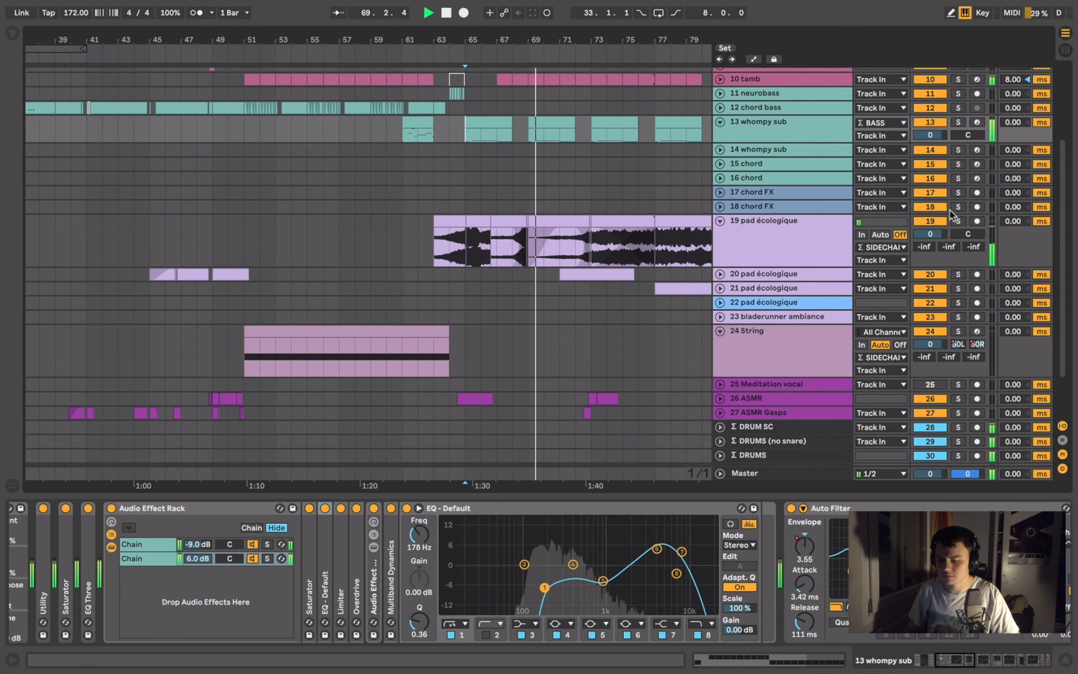
# - Solo the 19 pad écologique track and play it briefly from 65.1.1
pyautogui.click(958, 221)
pyautogui.press('space')
pyautogui.click(470, 258)
pyautogui.scroll(3, 485, 258)
pyautogui.scroll(-3, 484, 258)
pyautogui.press('space')
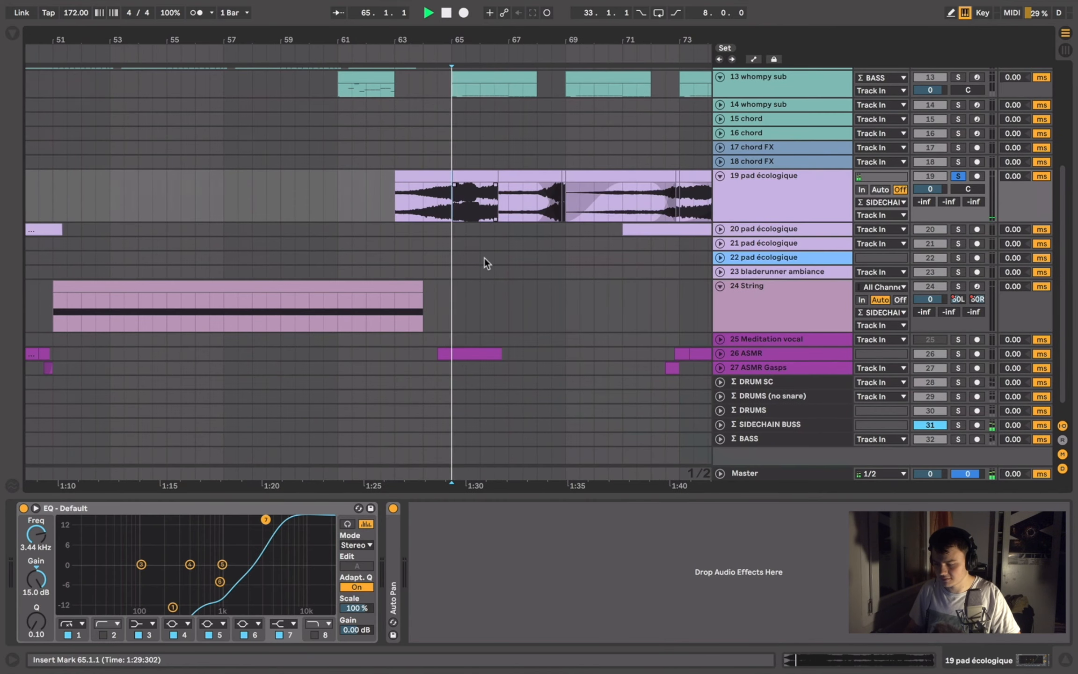
pyautogui.press('space')
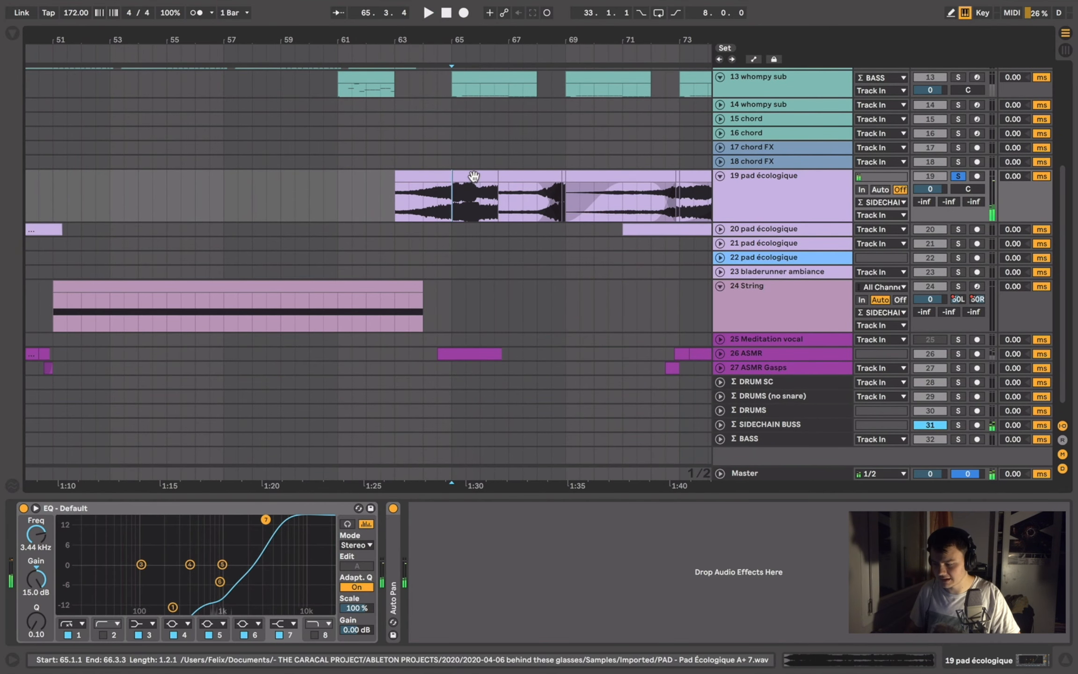
# - Solo the 13 whompy sub track and play its clip from 61.1.1
pyautogui.scroll(5, 474, 175)
pyautogui.click(356, 183)
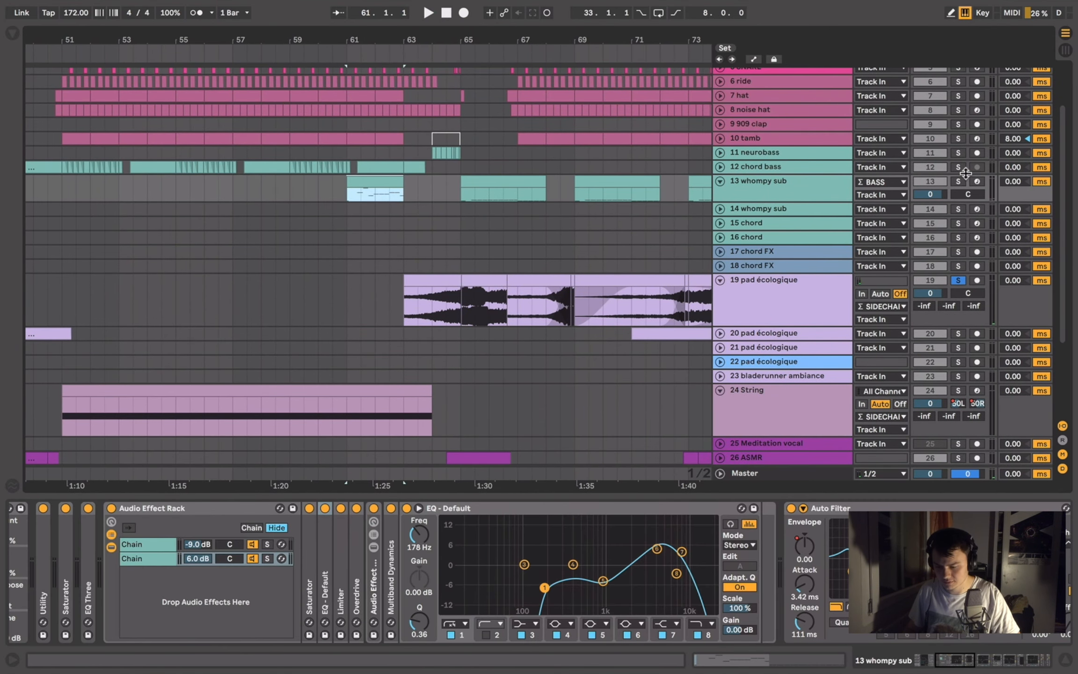
pyautogui.press('space')
pyautogui.click(959, 182)
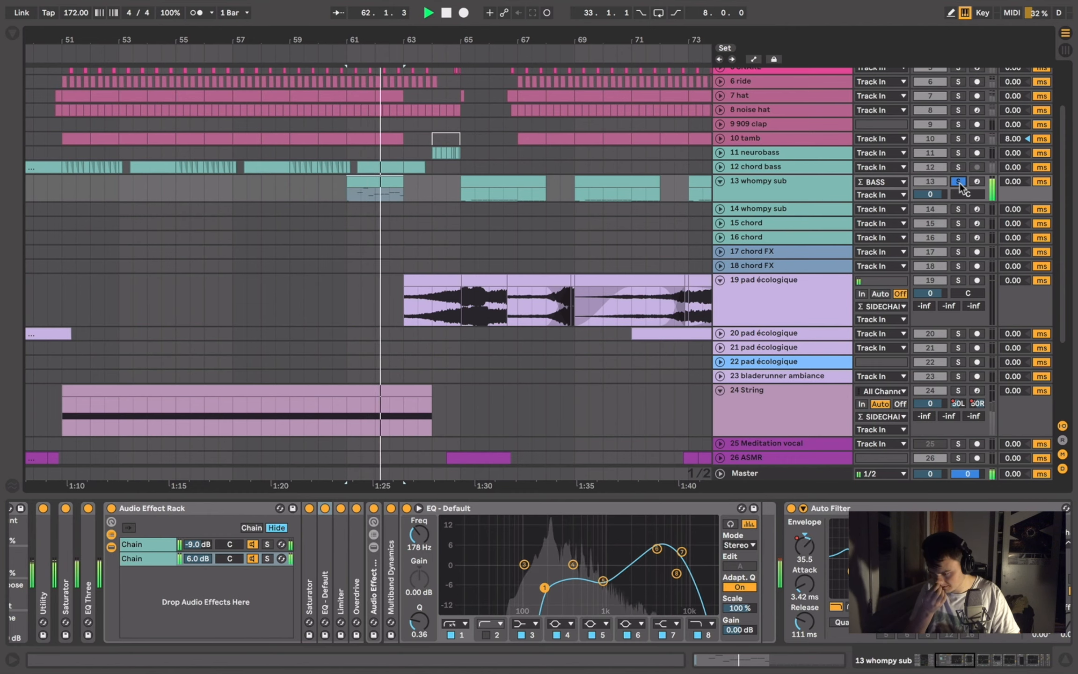
# - Unsolo 13 whompy sub to hear the full mix from 69.1.1, and fold all the tracks
pyautogui.click(577, 196)
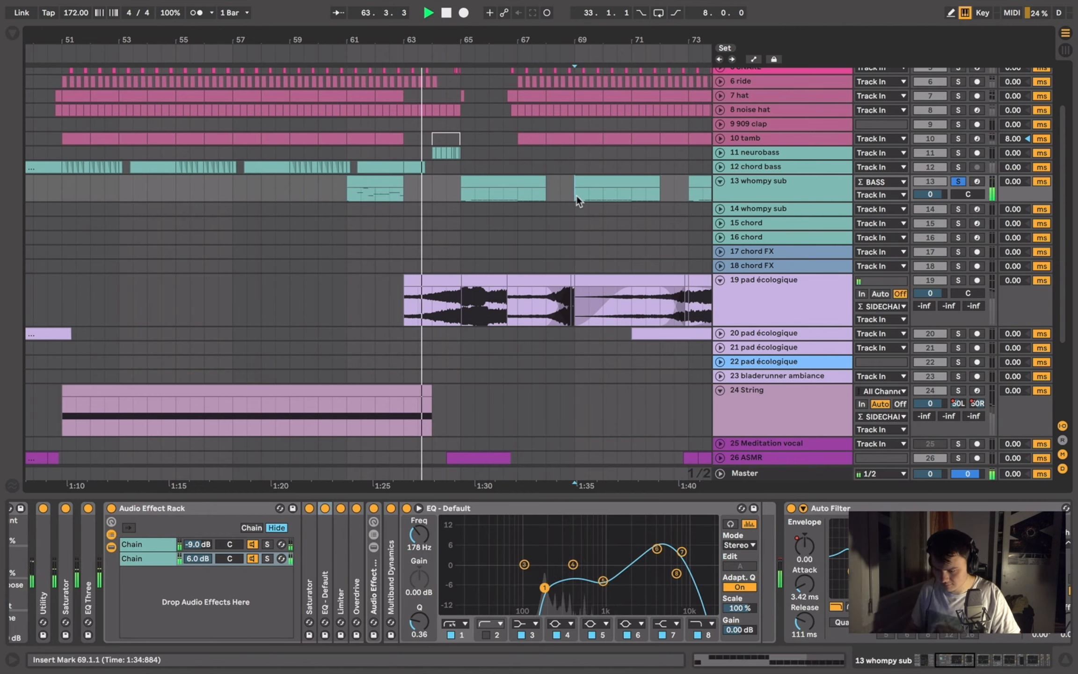
pyautogui.click(961, 181)
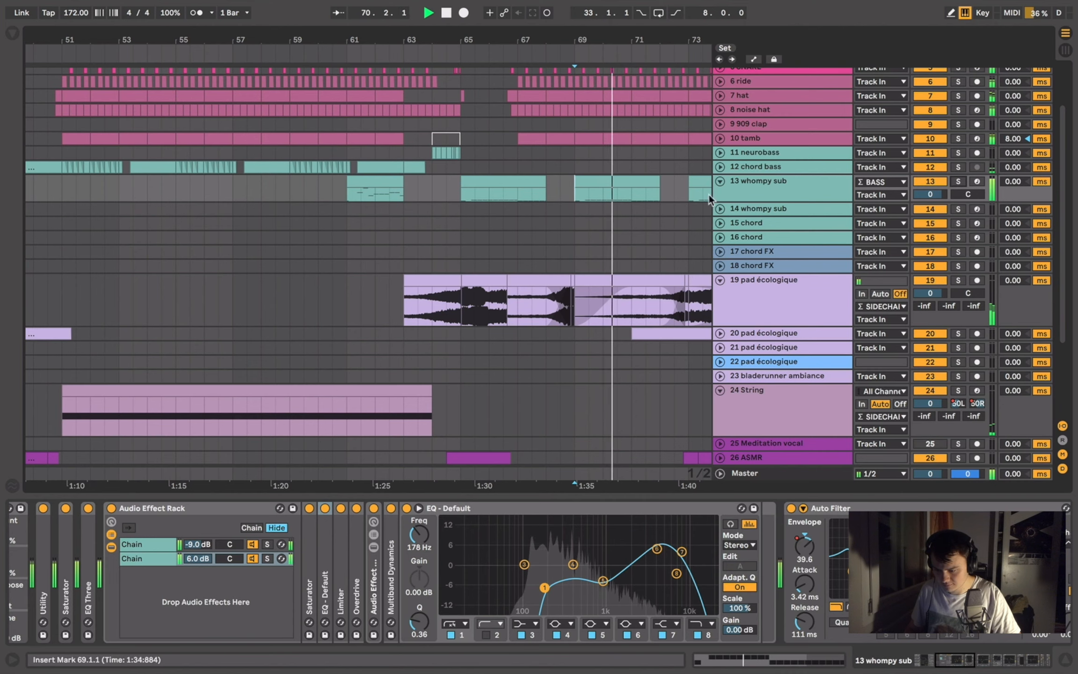
pyautogui.keyDown('alt'); pyautogui.click(720, 182); pyautogui.keyUp('alt')
pyautogui.scroll(-3, 564, 262)
pyautogui.hscroll(2, 567, 277)
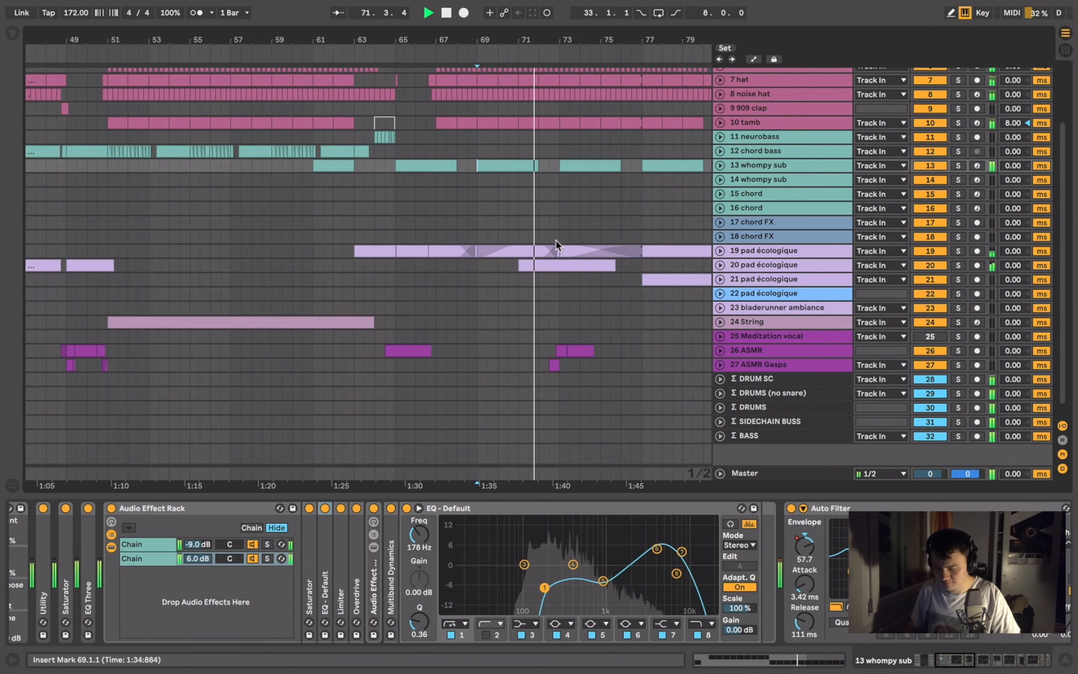
# - Unfold the 20 pad écologique track to show its clips around bar 71, and stop playback
pyautogui.click(721, 264)
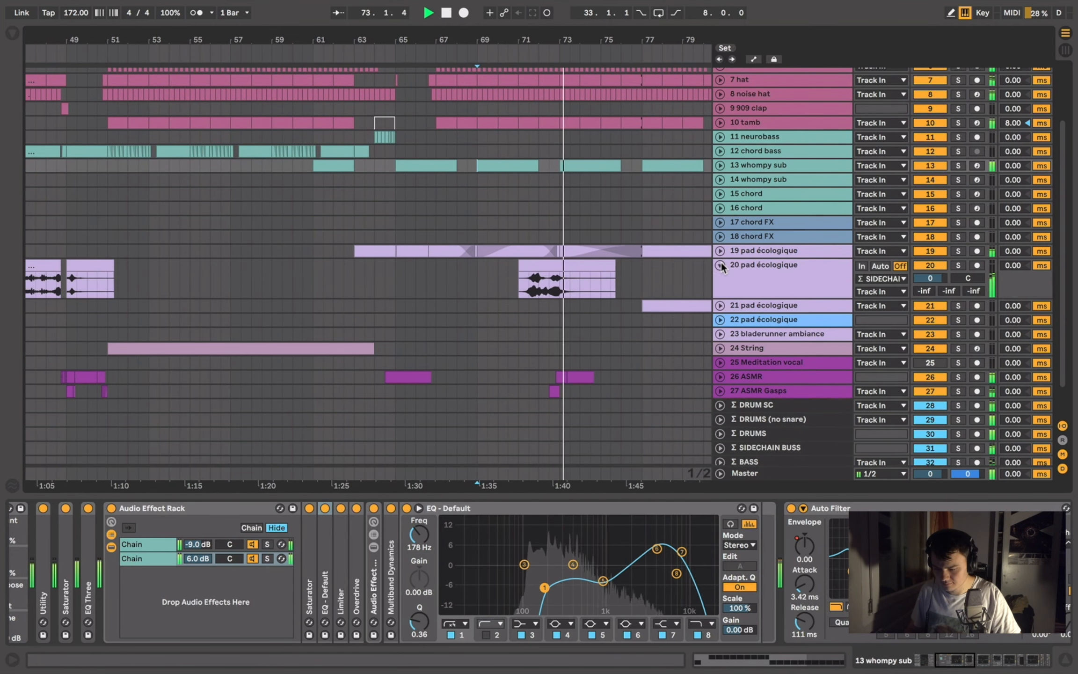
pyautogui.scroll(-2, 396, 336)
pyautogui.hscroll(-2, 397, 336)
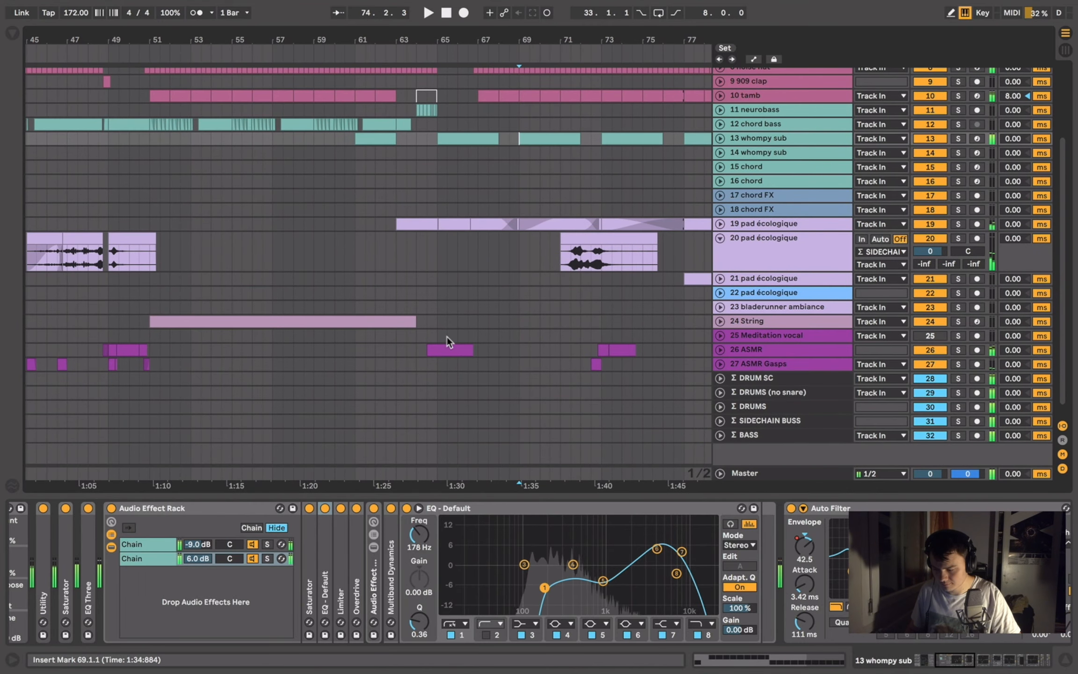
# - Place the insert mark at 81.1.1 on the 14 whompy sub track, where the 16 chord section begins
pyautogui.hscroll(8, 557, 322)
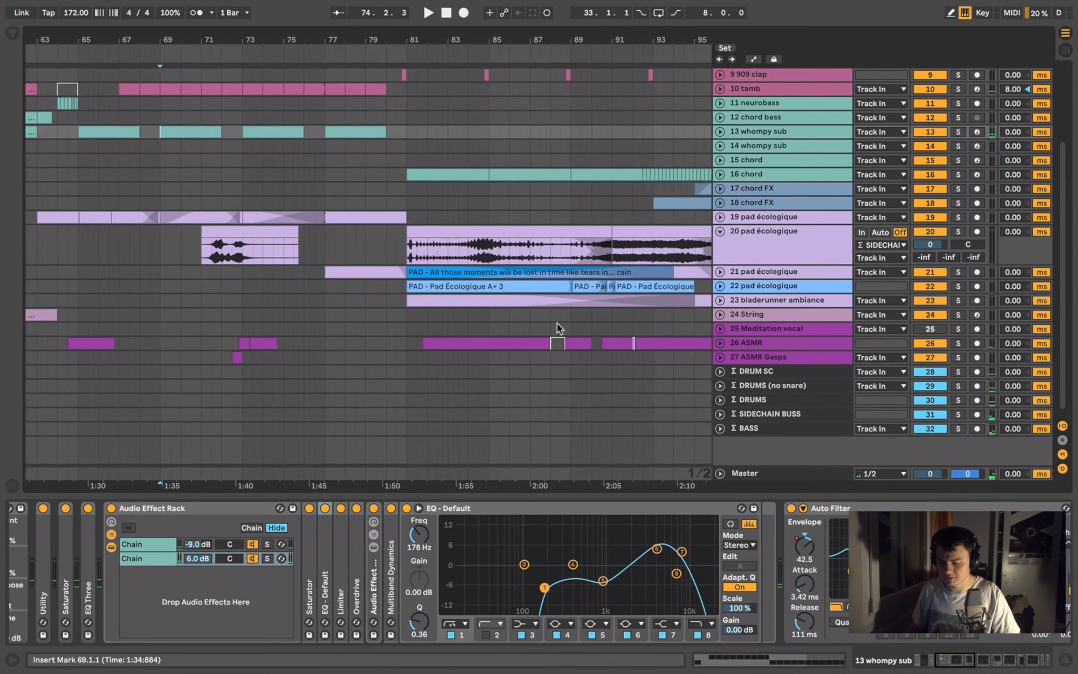
pyautogui.scroll(-2, 557, 323)
pyautogui.scroll(2, 557, 323)
pyautogui.hscroll(1, 557, 322)
pyautogui.scroll(3, 434, 284)
pyautogui.hscroll(-1, 421, 282)
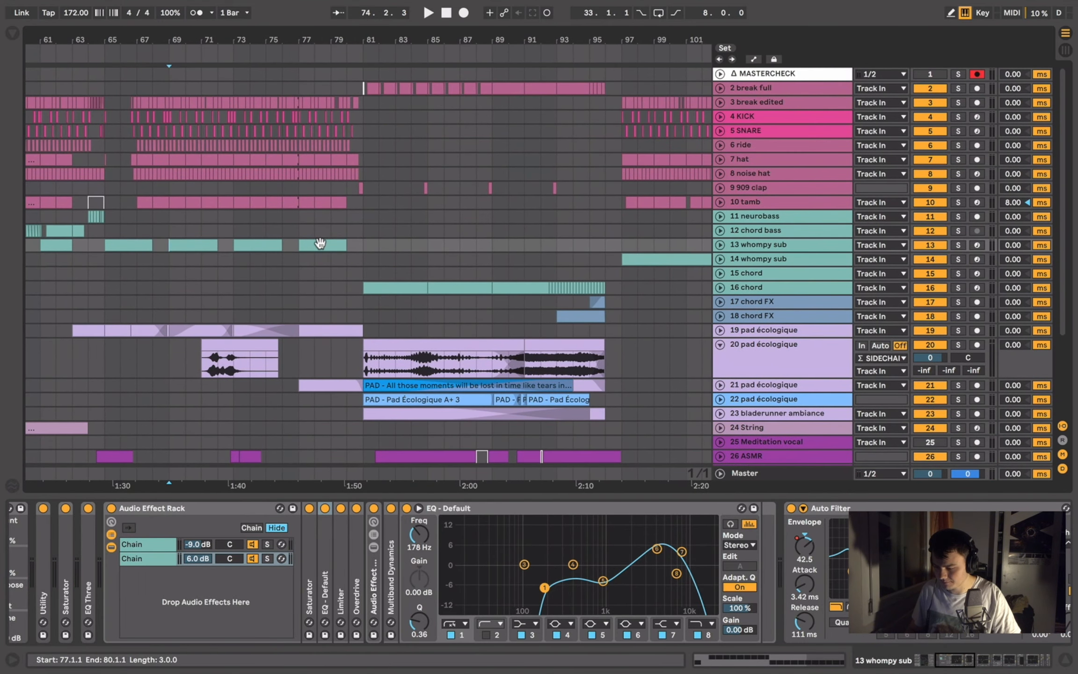
pyautogui.click(360, 257)
pyautogui.scroll(3, 404, 266)
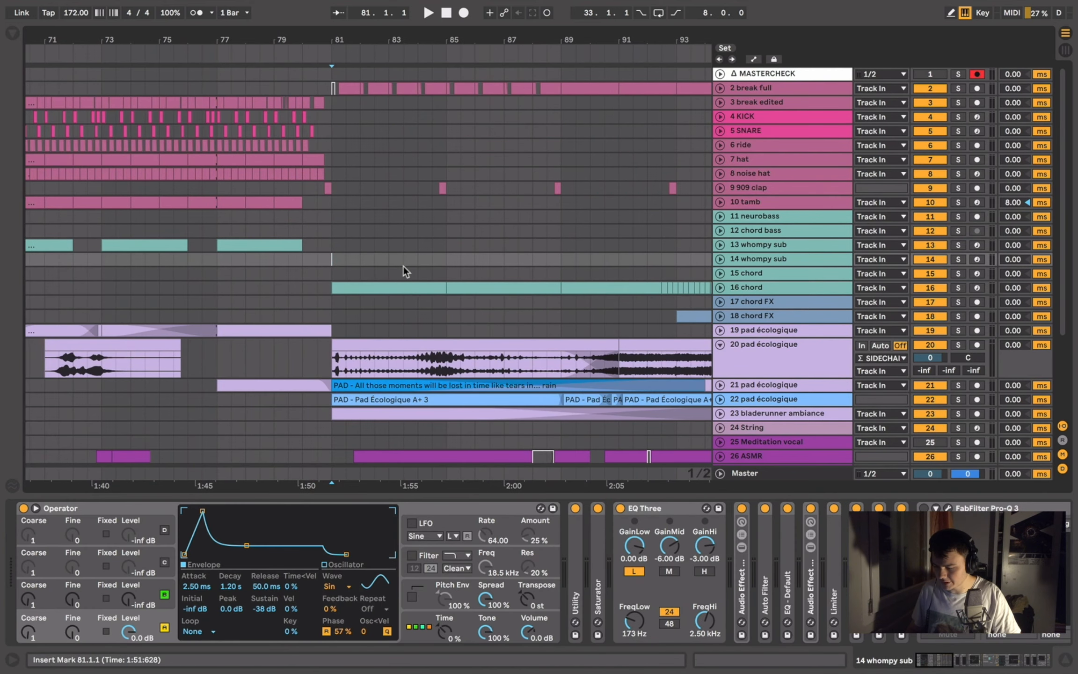
# - Select and solo tracks 20 to 23, from 20 pad écologique to 23 bladerunner ambiance, and play them from 81.1.1
pyautogui.scroll(-5, 808, 359)
pyautogui.click(781, 309)
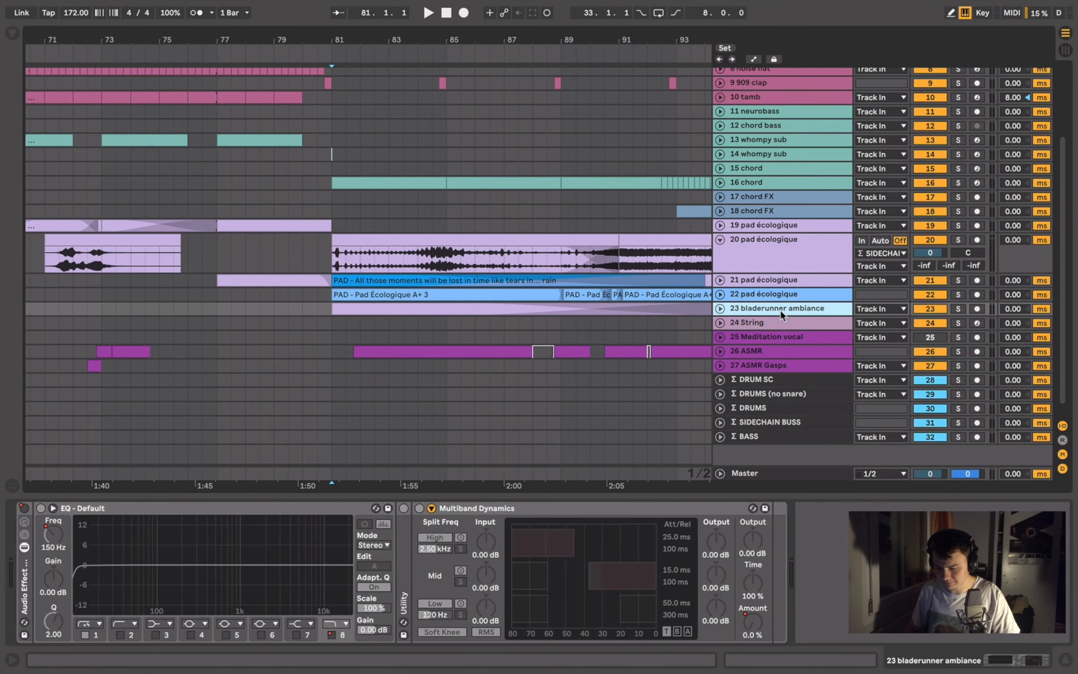
pyautogui.keyDown('shift'); pyautogui.click(766, 243); pyautogui.keyUp('shift')
pyautogui.click(958, 241)
pyautogui.press('space')
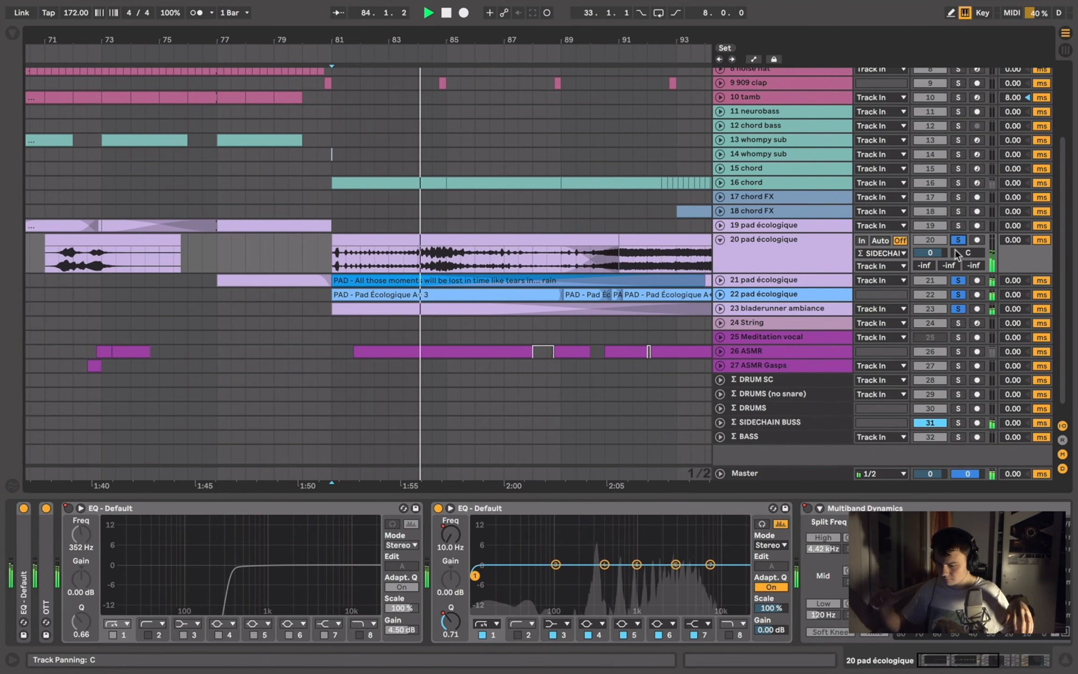
pyautogui.press('space')
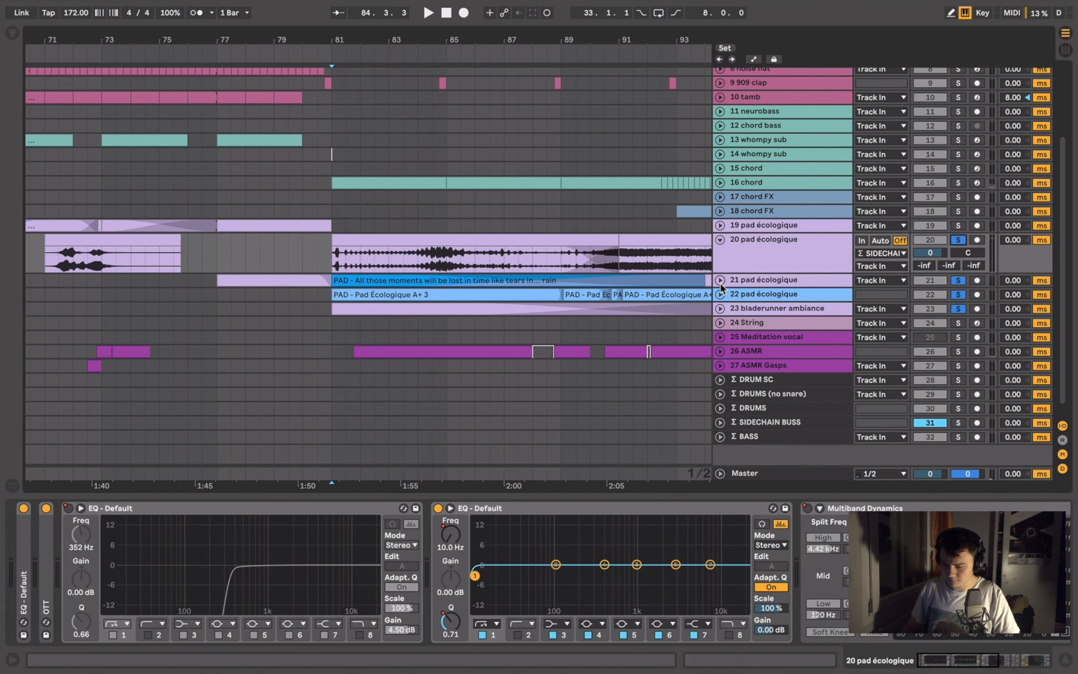
# - Unfold tracks 21 to 23, solo only the 21 pad écologique track, and play it from 81.1.1
pyautogui.click(761, 288)
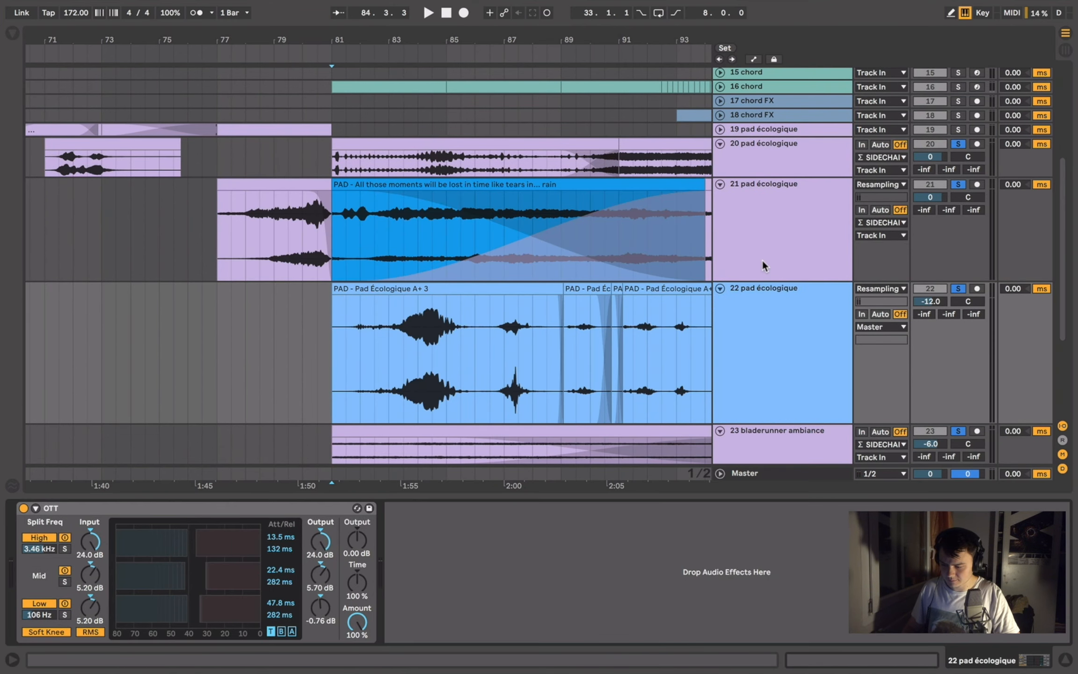
pyautogui.click(763, 262)
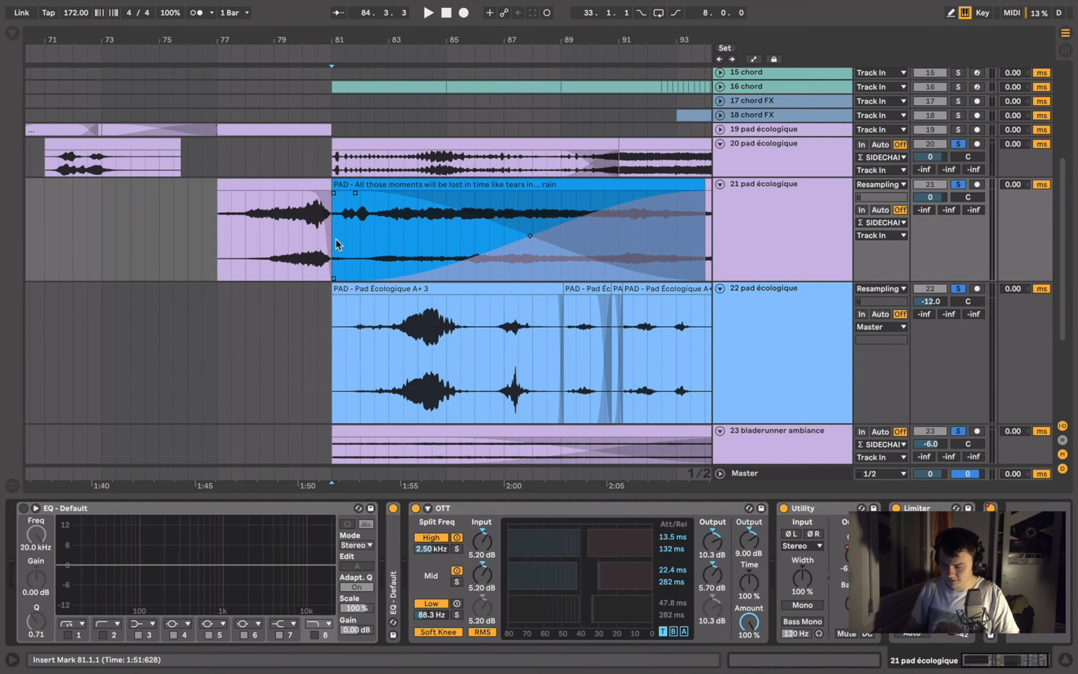
pyautogui.press('space')
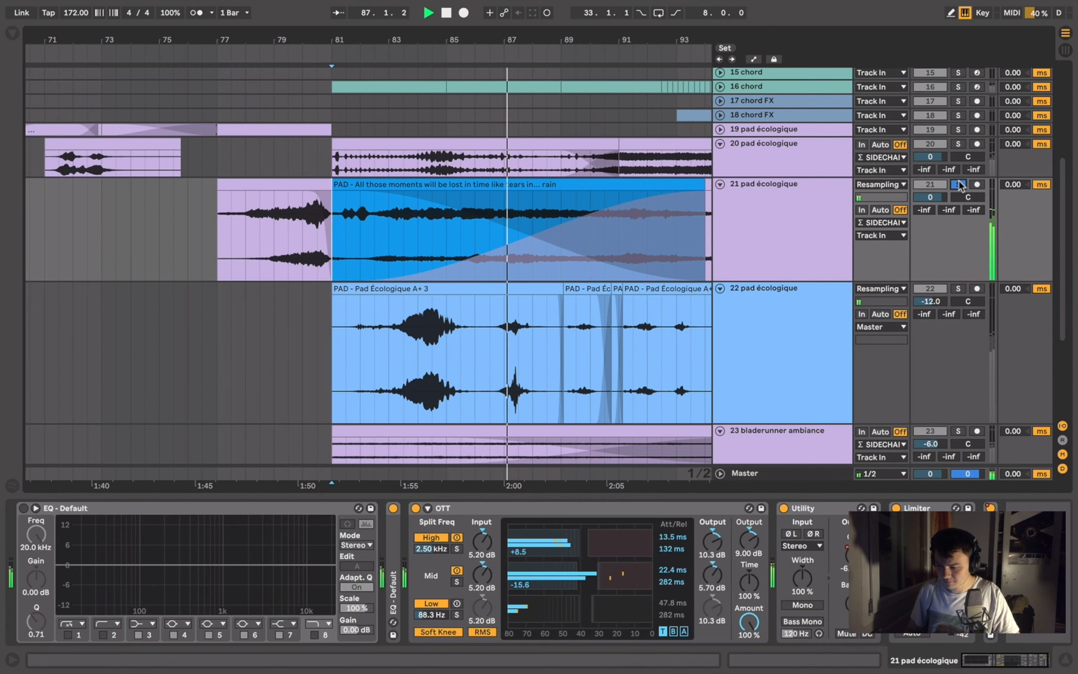
pyautogui.press('space')
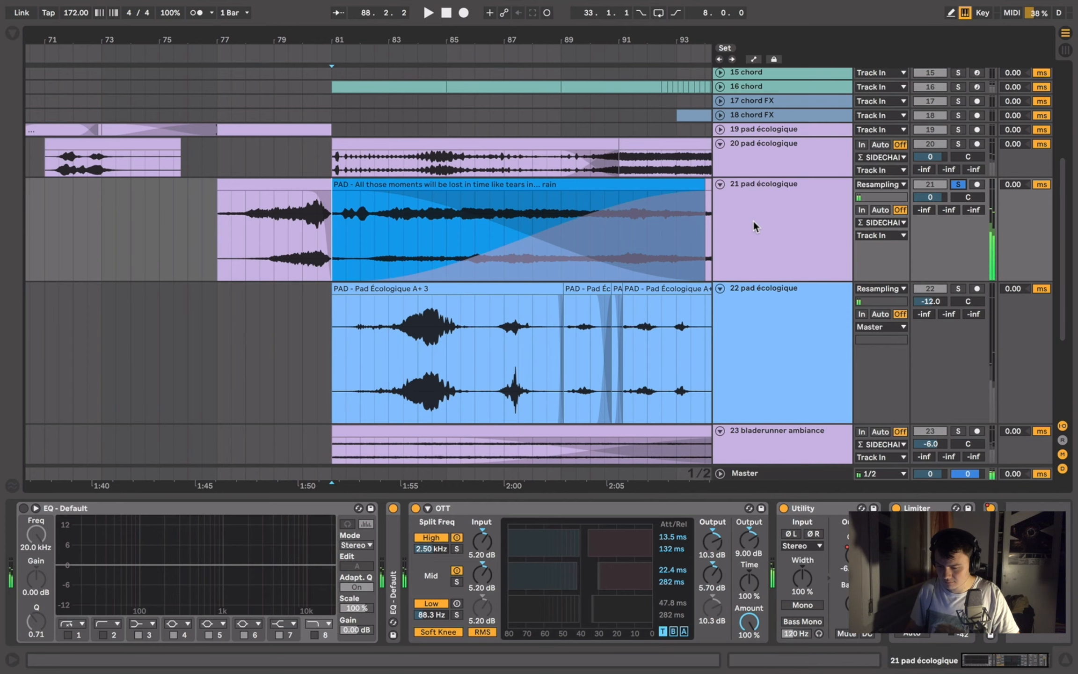
# - Fold the 21 pad écologique and 22 pad écologique tracks
pyautogui.click(721, 184)
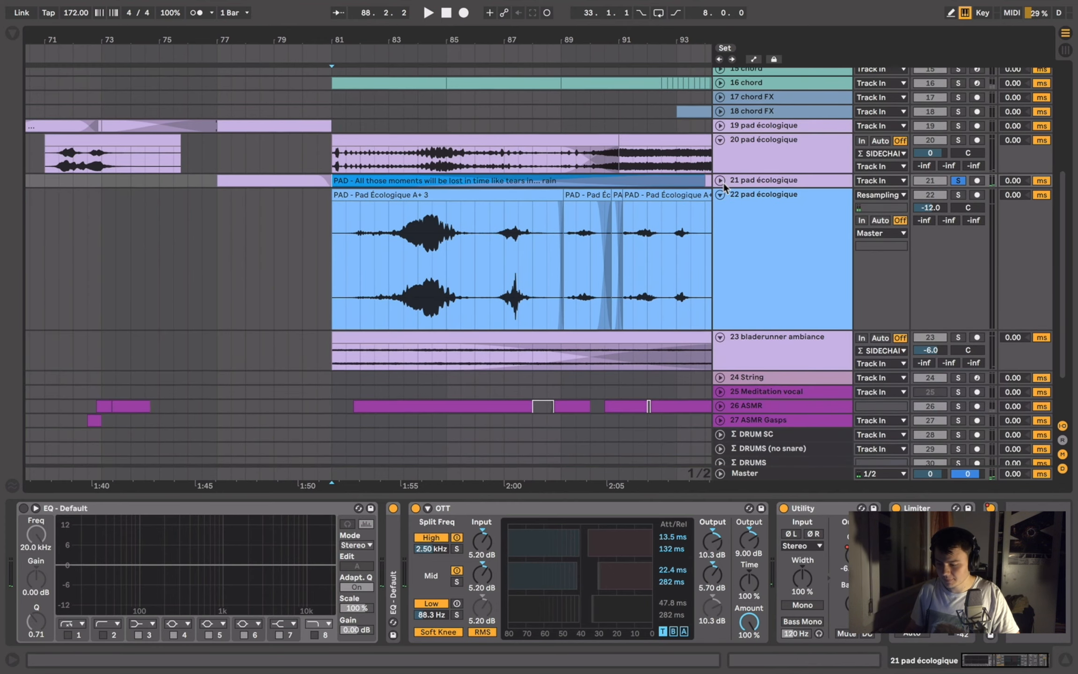
pyautogui.click(724, 184)
pyautogui.click(720, 132)
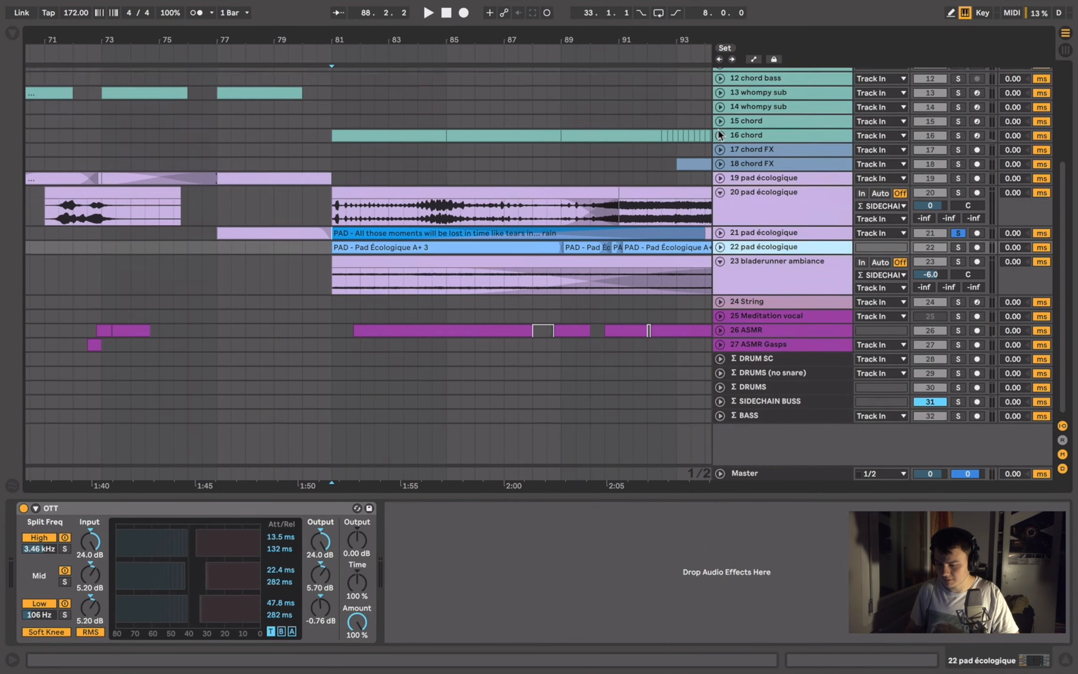
# - Play the soloed 16 chord track from 81.1.1 and unfold it to show its notes and devices
pyautogui.press('space')
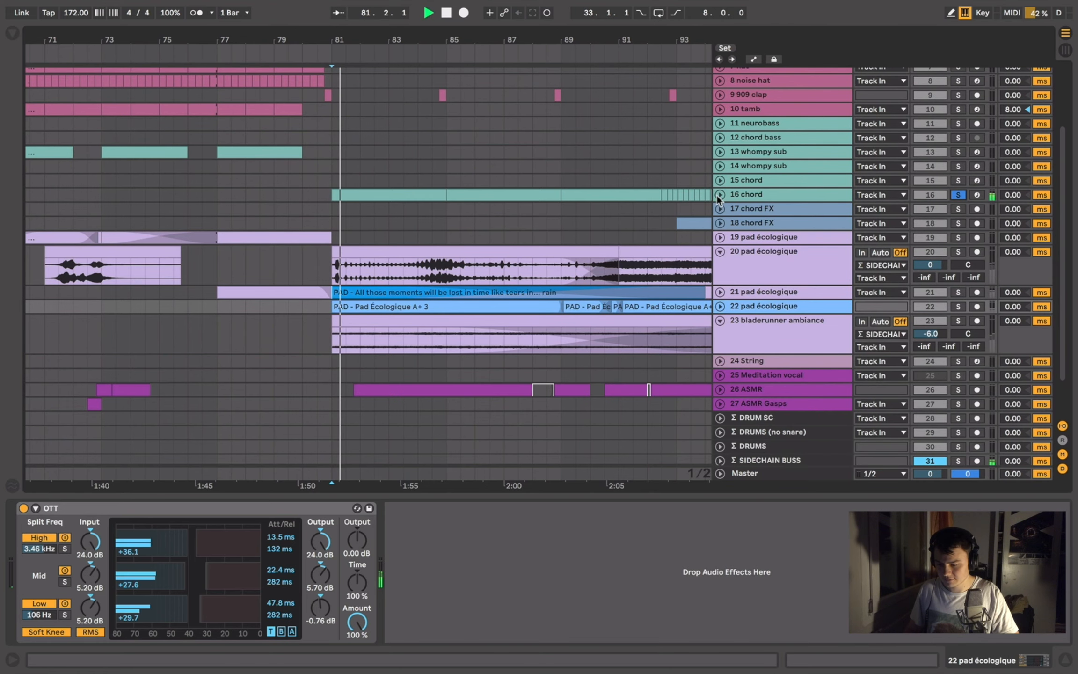
pyautogui.click(721, 195)
pyautogui.click(755, 195)
pyautogui.scroll(-3, 309, 200)
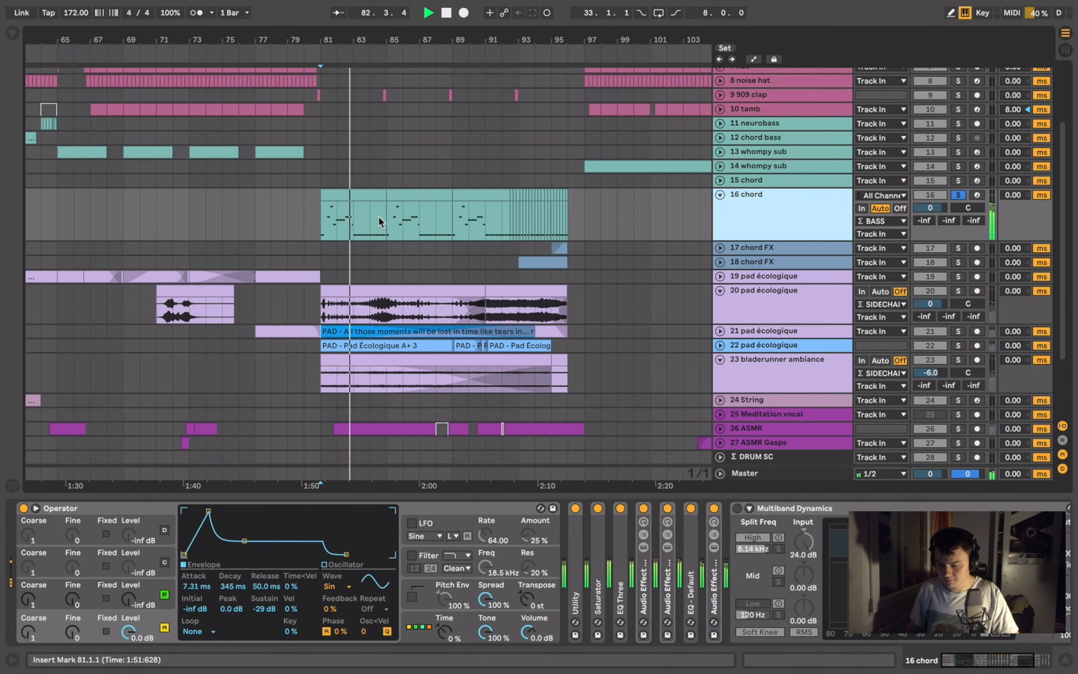
# - Stop playback, place the insert mark at 85.1.1 on the 16 chord track and show its device chain
pyautogui.click(222, 151)
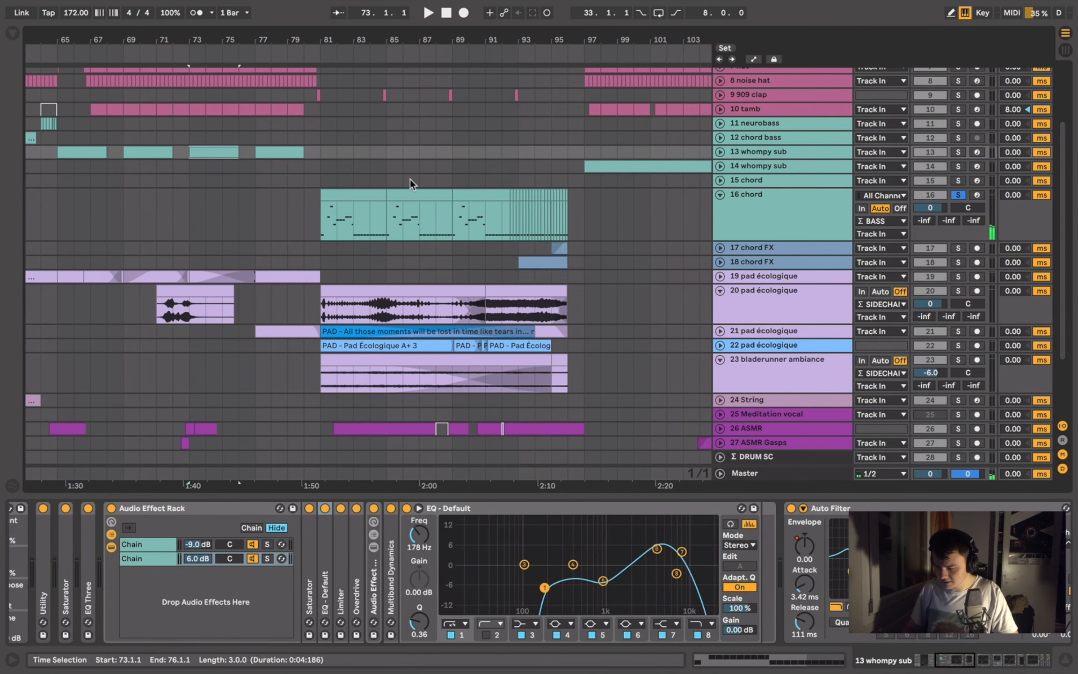
pyautogui.click(411, 179)
pyautogui.click(391, 226)
pyautogui.click(824, 208)
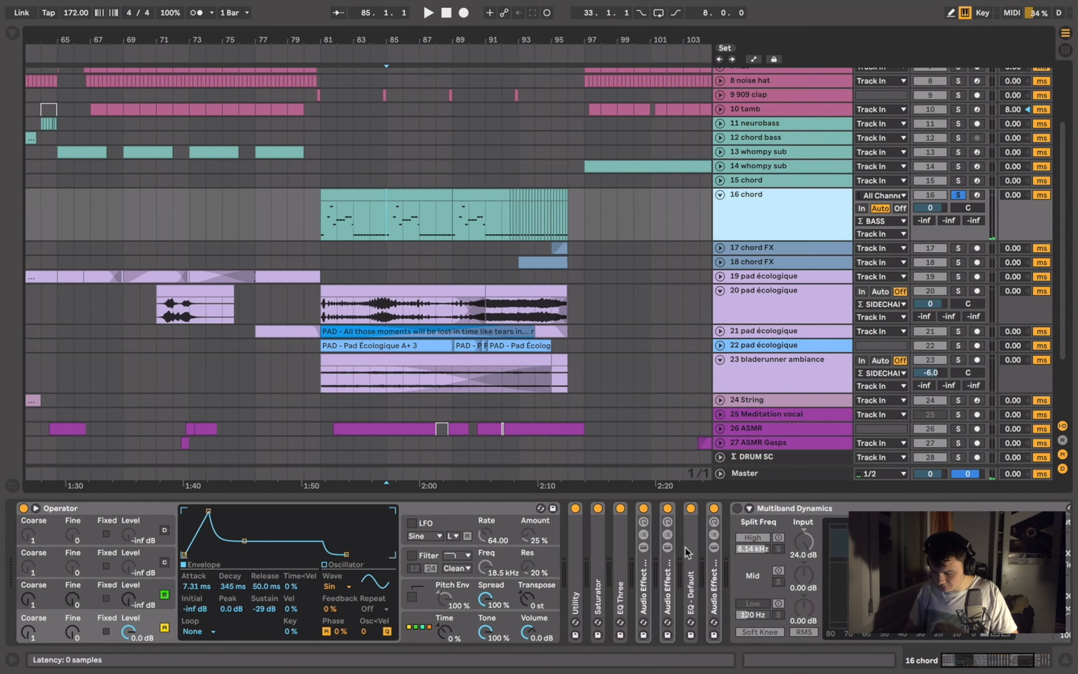
# - Unfold the second and third Audio Effect Racks on 16 chord and toggle the third rack's lower chain while playing from 85.1.1
pyautogui.doubleClick(666, 579)
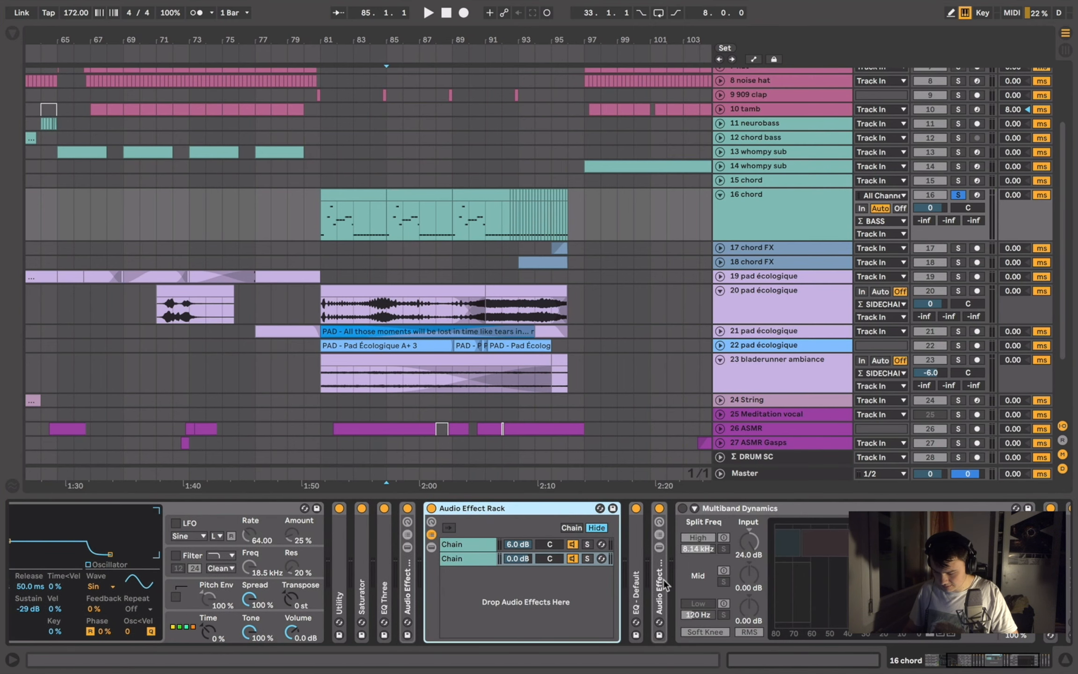
pyautogui.doubleClick(664, 581)
pyautogui.press('space')
pyautogui.click(691, 559)
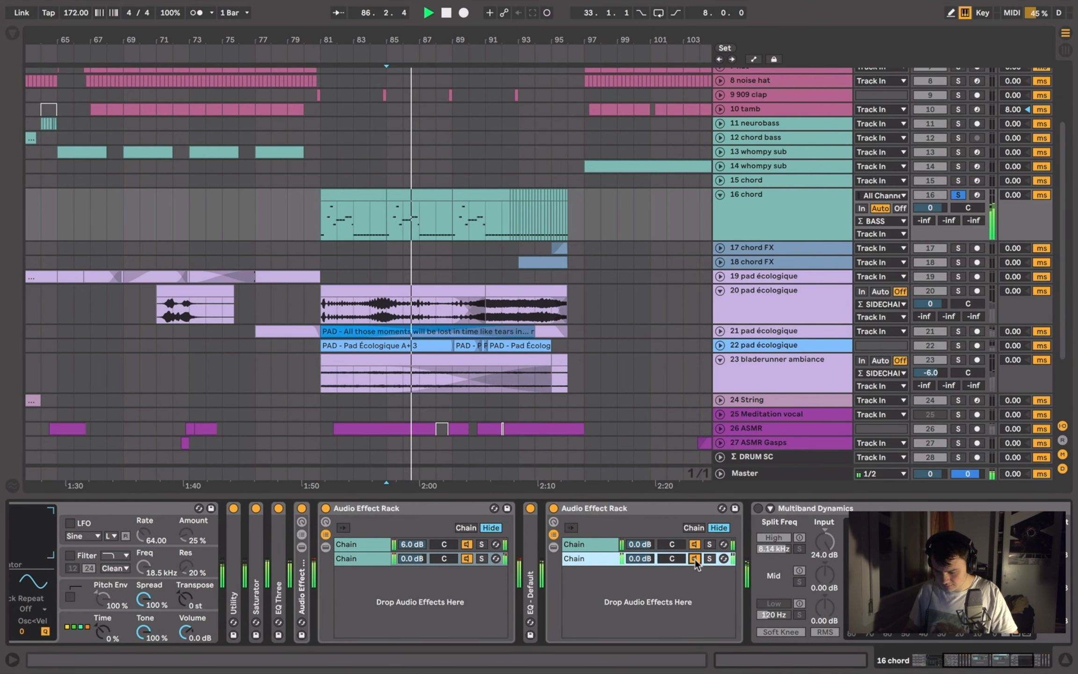
pyautogui.click(695, 559)
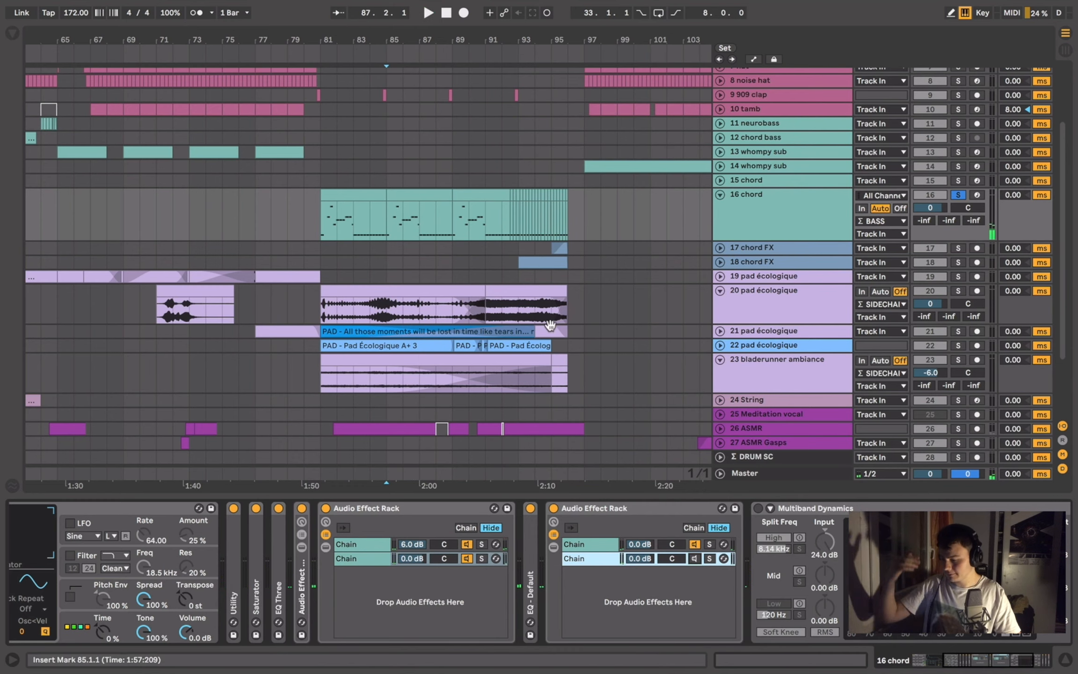
# - Fold the two open Audio Effect Racks and the Multiband Dynamics on 16 chord, and unfold its VALHALLA rack
pyautogui.click(469, 227)
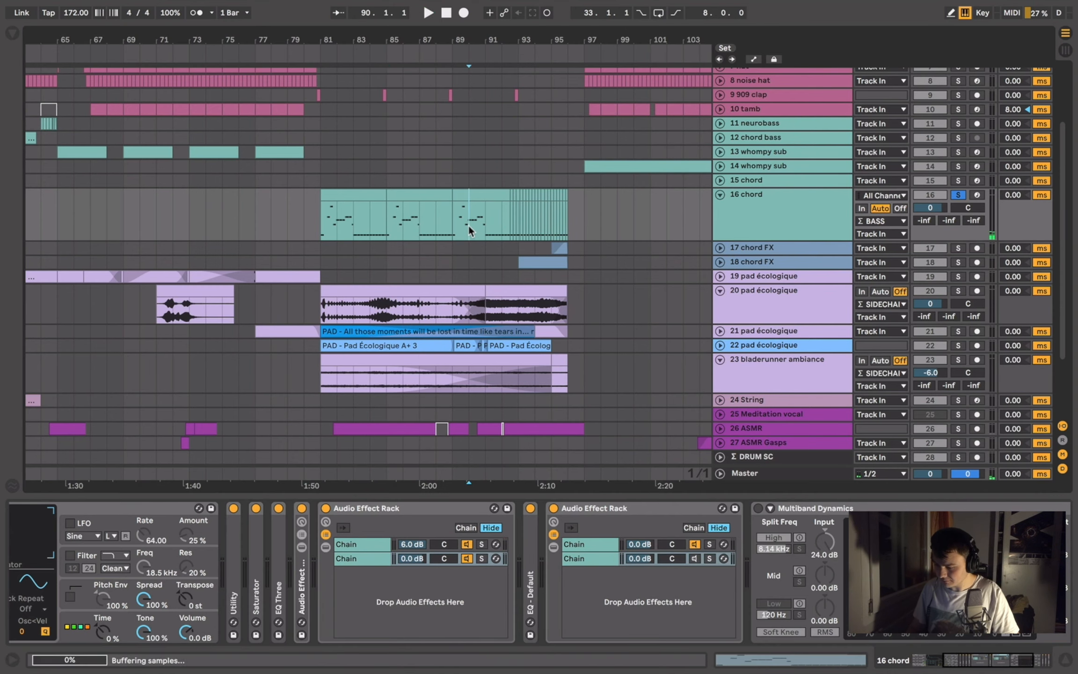
pyautogui.doubleClick(429, 503)
pyautogui.doubleClick(428, 504)
pyautogui.doubleClick(451, 508)
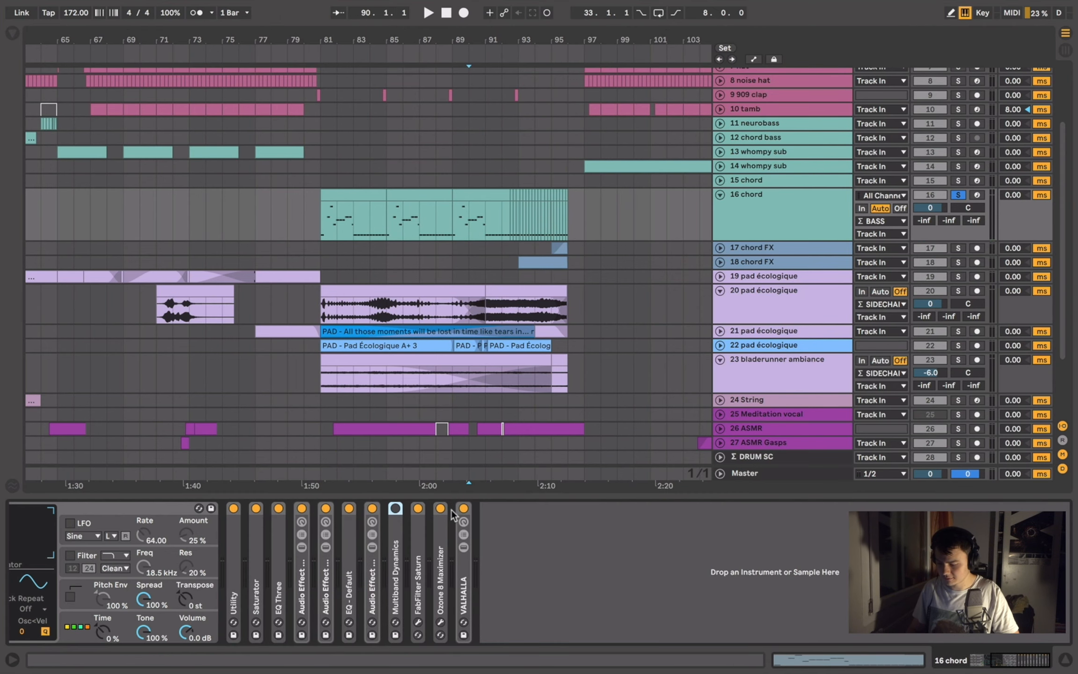
pyautogui.doubleClick(460, 583)
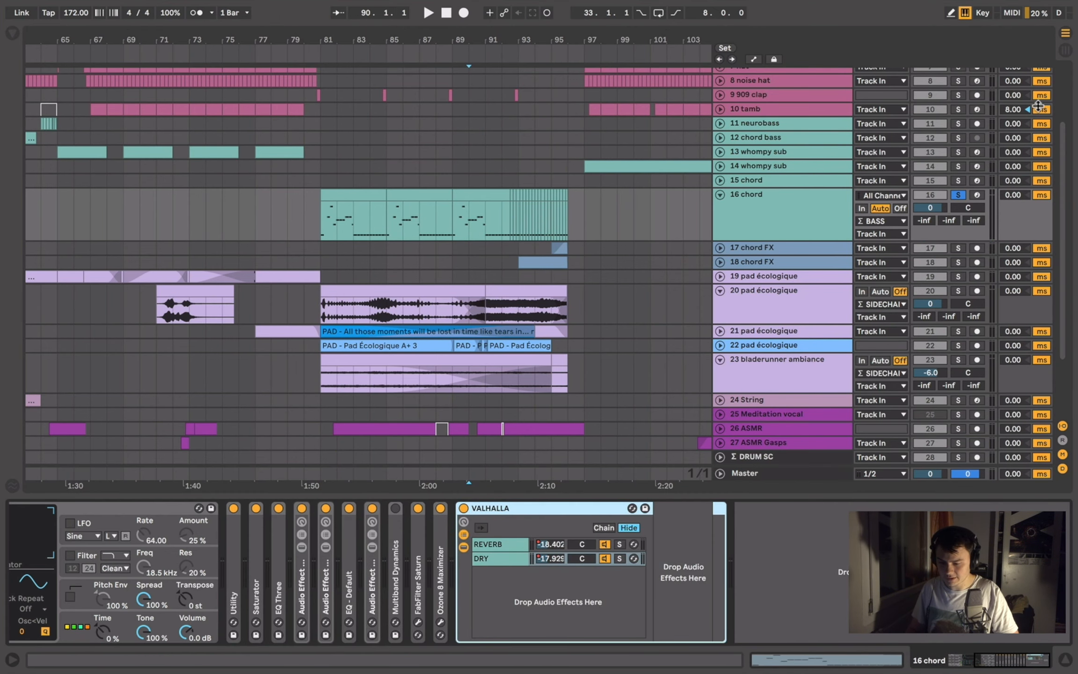
# - Switch the solo from 16 chord to 2 break full, play it from 83.1.1 and unfold its track
pyautogui.click(958, 194)
pyautogui.scroll(5, 456, 158)
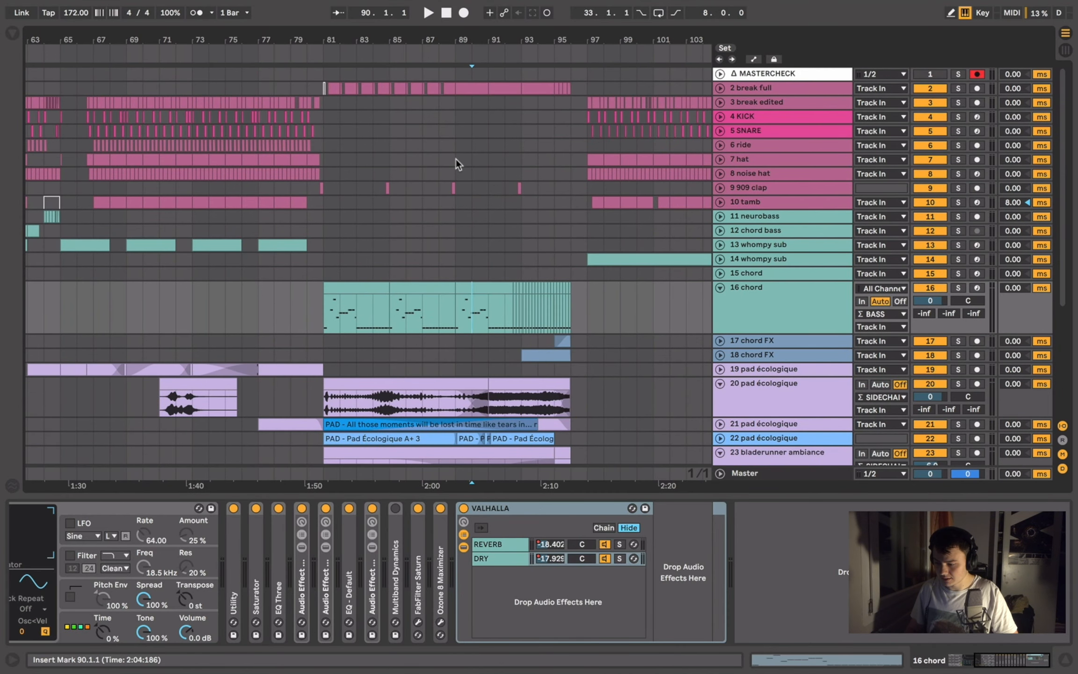
pyautogui.click(357, 143)
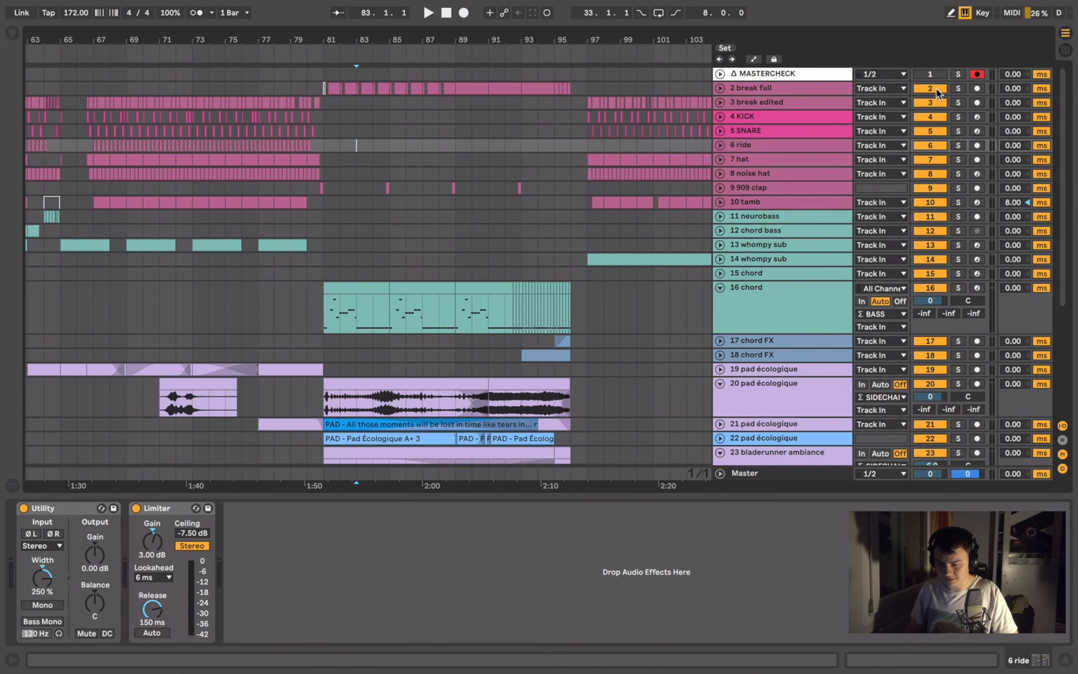
pyautogui.click(958, 88)
pyautogui.press('space')
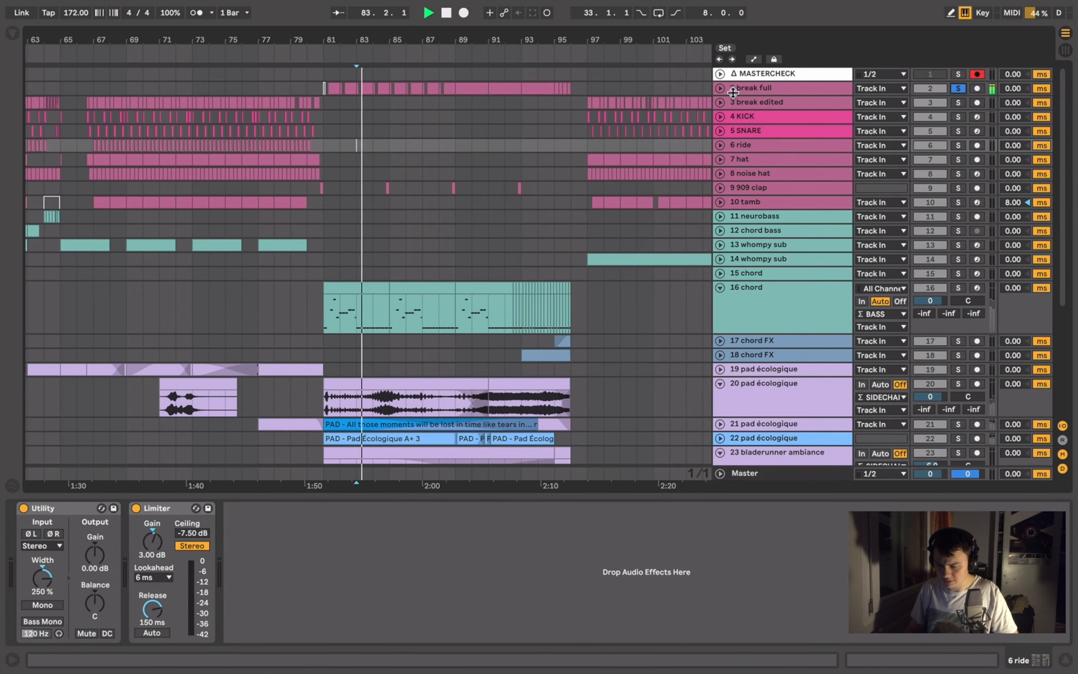
pyautogui.click(720, 88)
# - Play the soloed 2 break full track from 90.1.1 and from 94.1.1
pyautogui.click(472, 148)
pyautogui.press('space')
pyautogui.press('space')
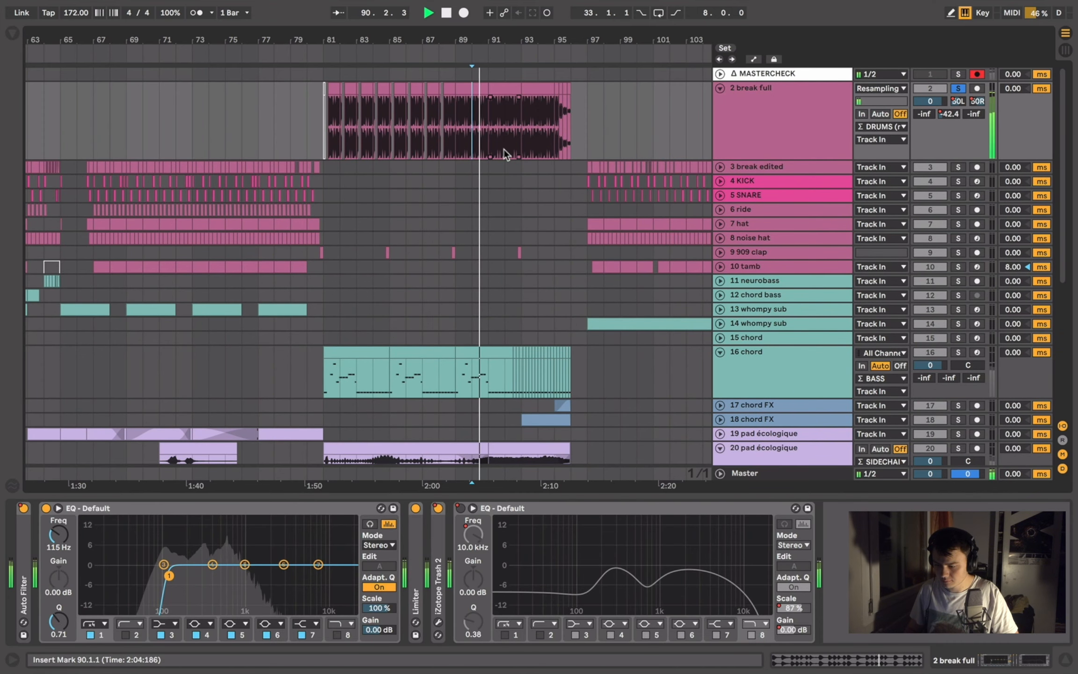
pyautogui.hscroll(1, 505, 144)
pyautogui.click(515, 138)
pyautogui.press('space')
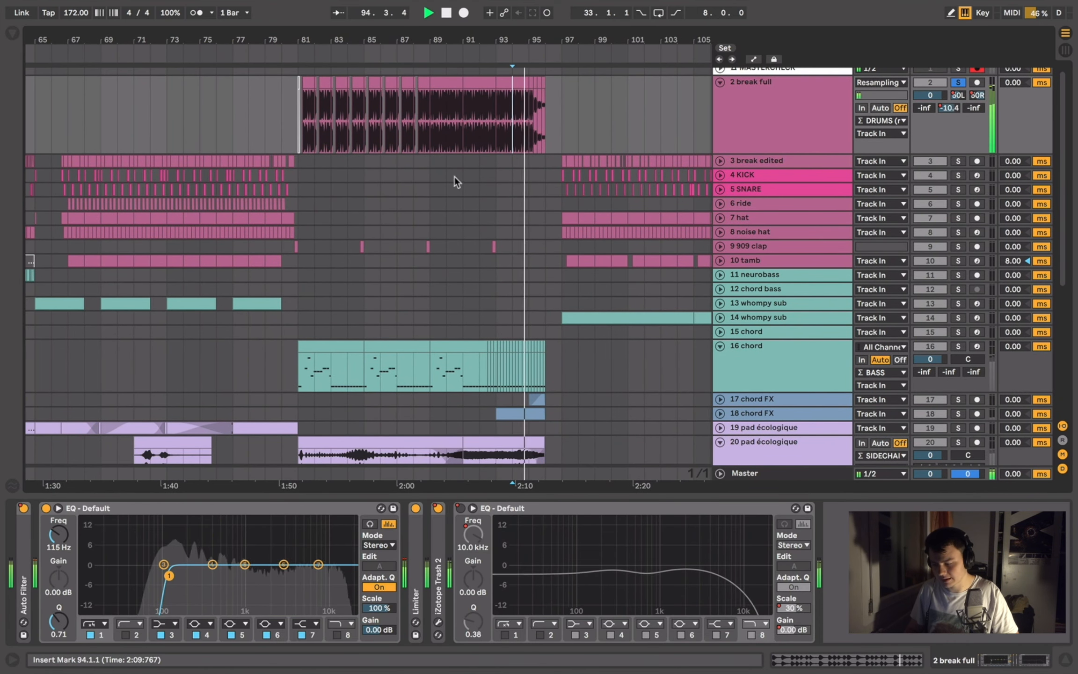
# - Clear the solo on 2 break full and play the full mix from 84.1.1
pyautogui.click(347, 232)
pyautogui.press('space')
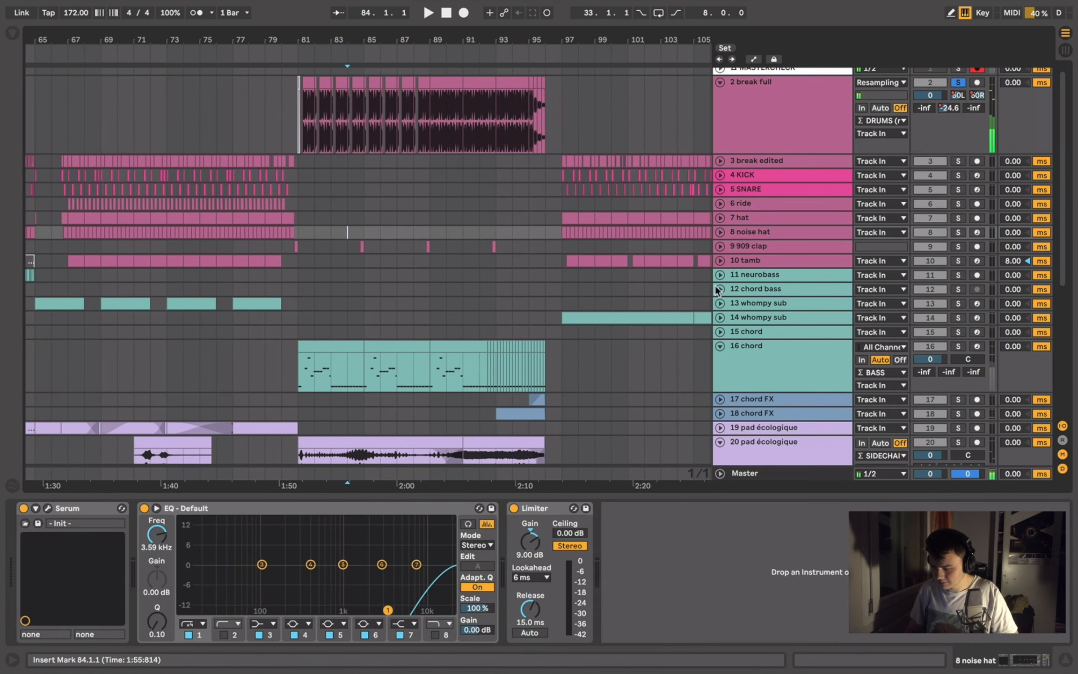
pyautogui.click(959, 247)
pyautogui.click(958, 247)
pyautogui.press('space')
# - Unfold the 9 909 clap track to view its clips, show its devices and fold it again
pyautogui.click(720, 246)
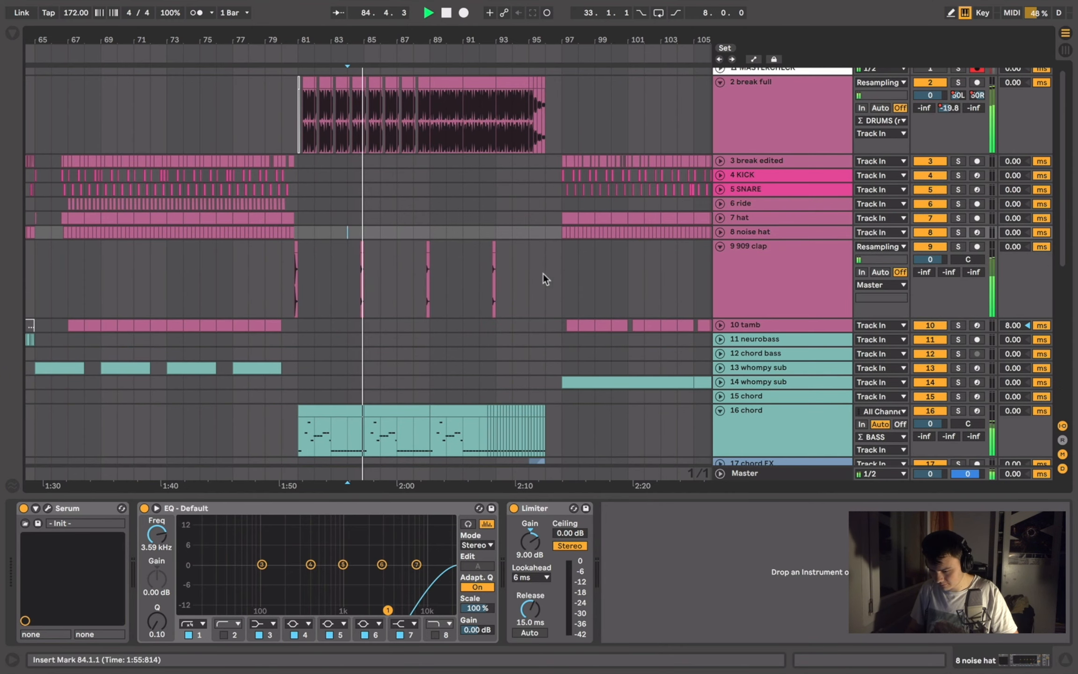
pyautogui.click(786, 268)
pyautogui.click(720, 246)
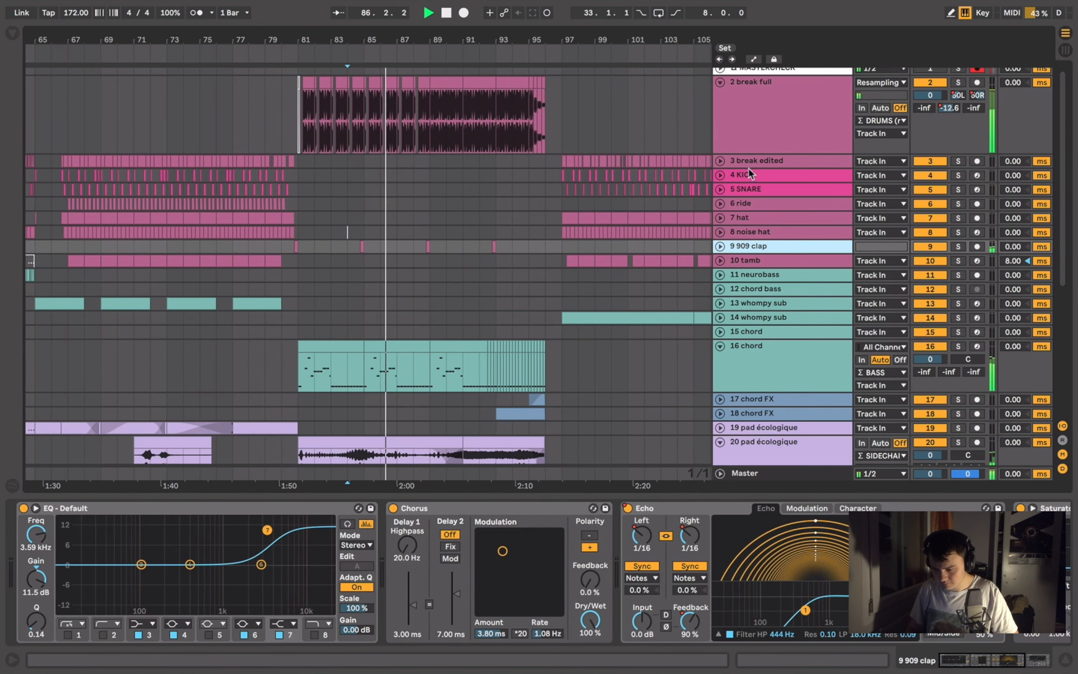
# - Fold the 2 break full track and stop playback
pyautogui.click(749, 120)
pyautogui.press('u')
pyautogui.scroll(-5, 494, 268)
pyautogui.hscroll(-2, 495, 269)
pyautogui.press('space')
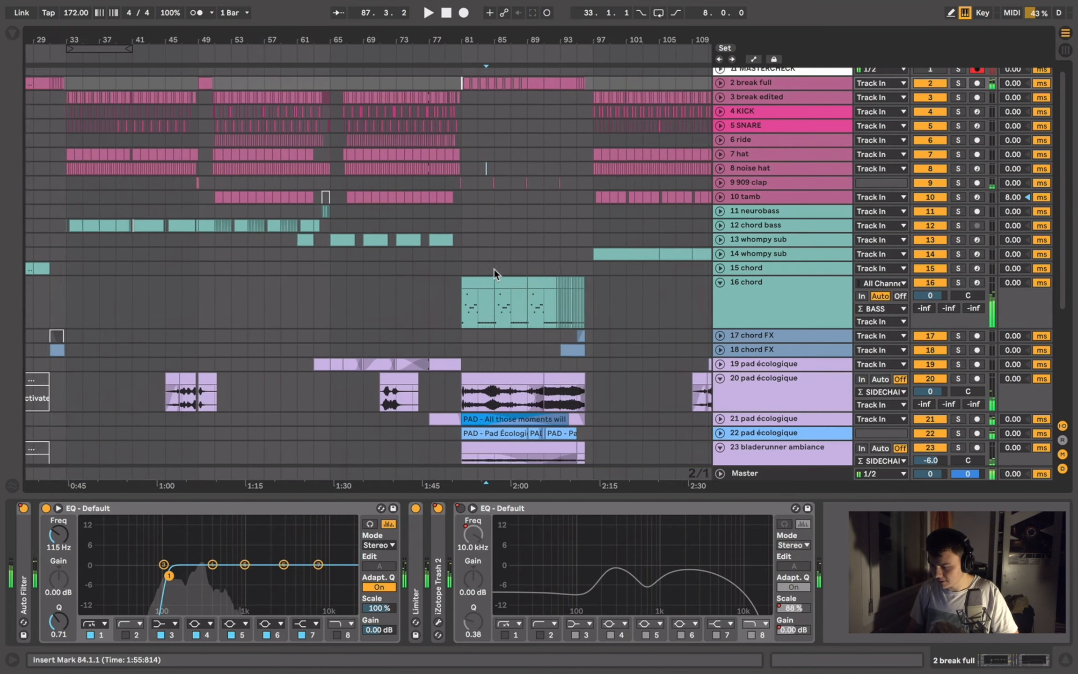
# - Solo the 9 909 clap track, play its hit from 48.4.1 and fold its Chorus device
pyautogui.hscroll(-5, 495, 268)
pyautogui.click(419, 182)
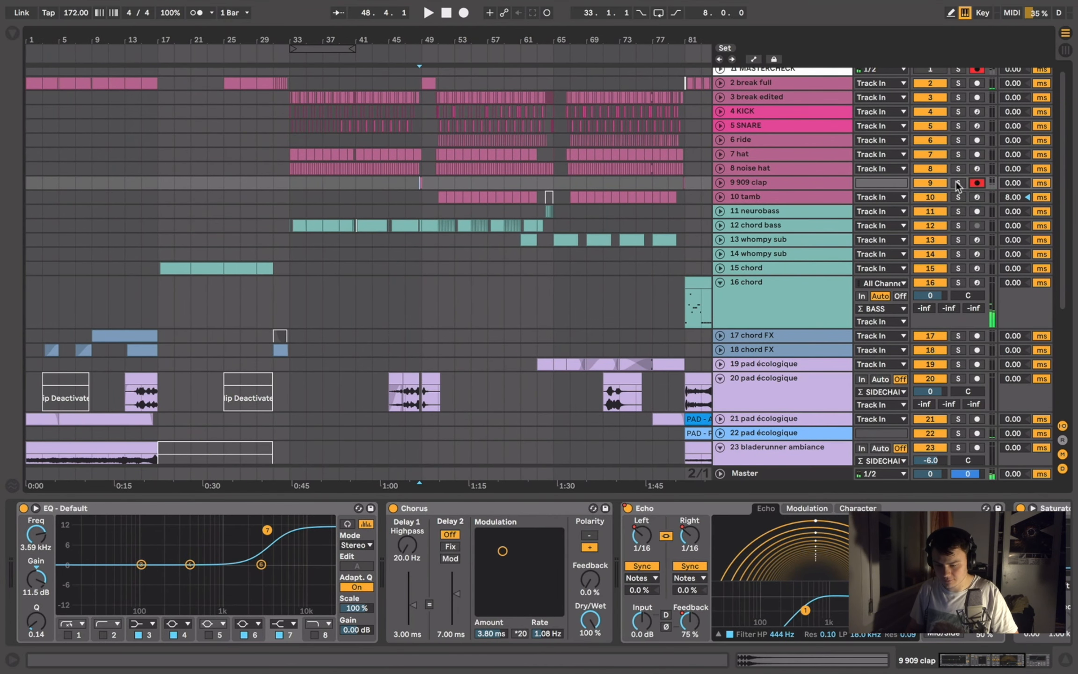
pyautogui.click(959, 182)
pyautogui.press('space')
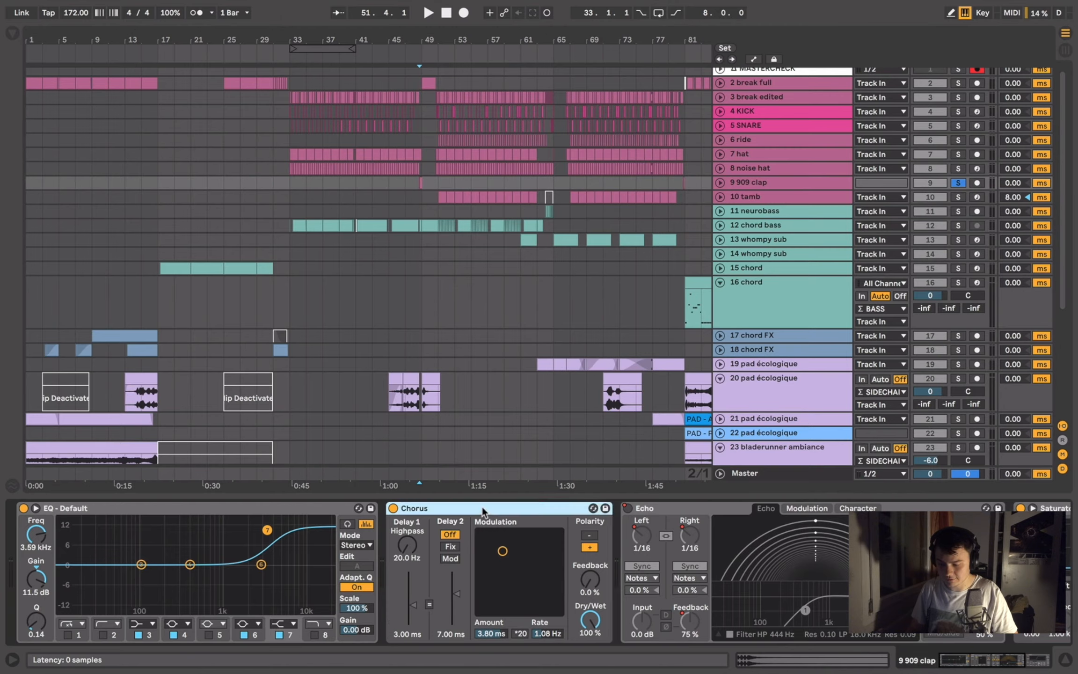
pyautogui.press('Delete')
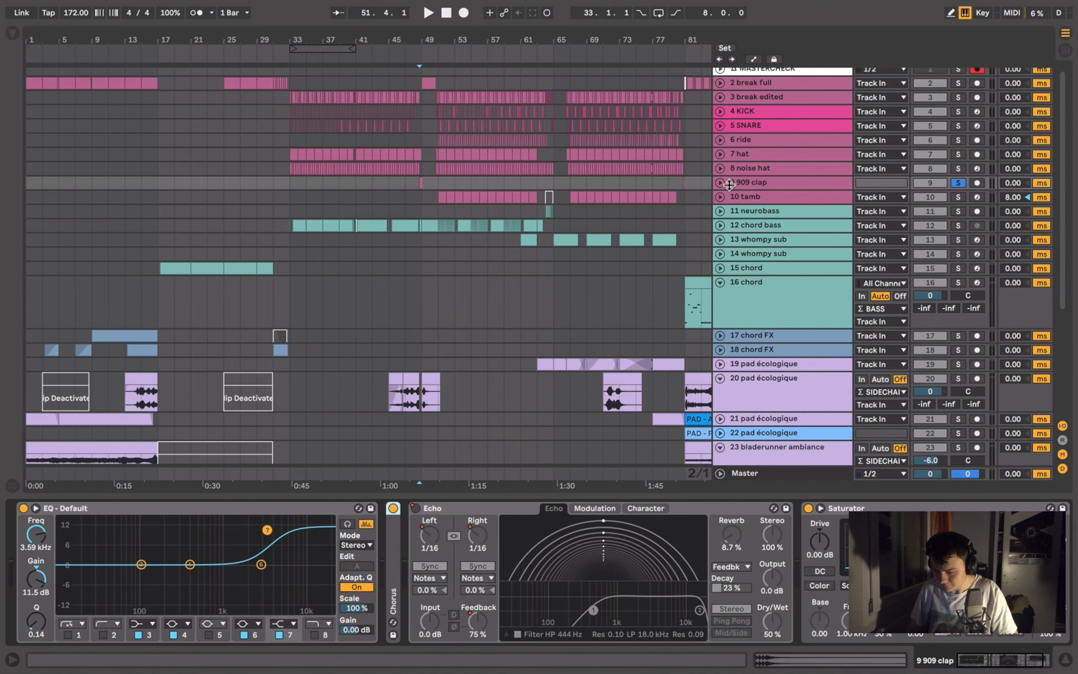
# - Inspect the 9 909 clap clips across the arrangement with the track briefly unfolded
pyautogui.click(721, 183)
pyautogui.hscroll(5, 524, 255)
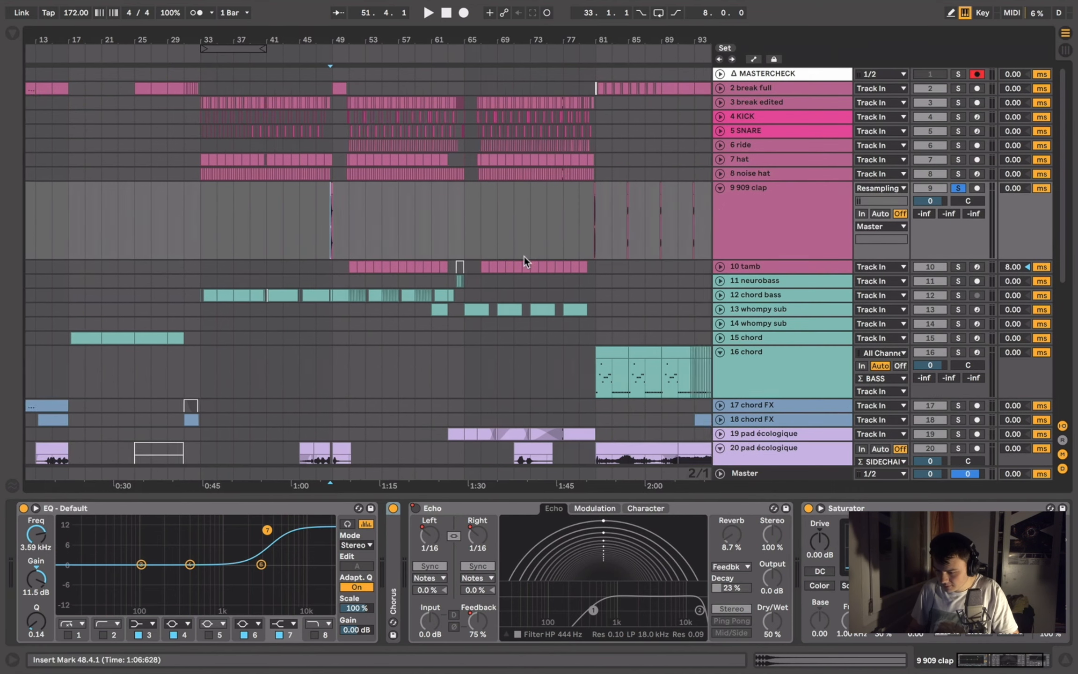
pyautogui.doubleClick(752, 210)
# - Fold the 16 chord, 20 pad écologique and 23 bladerunner ambiance tracks
pyautogui.scroll(-5, 512, 260)
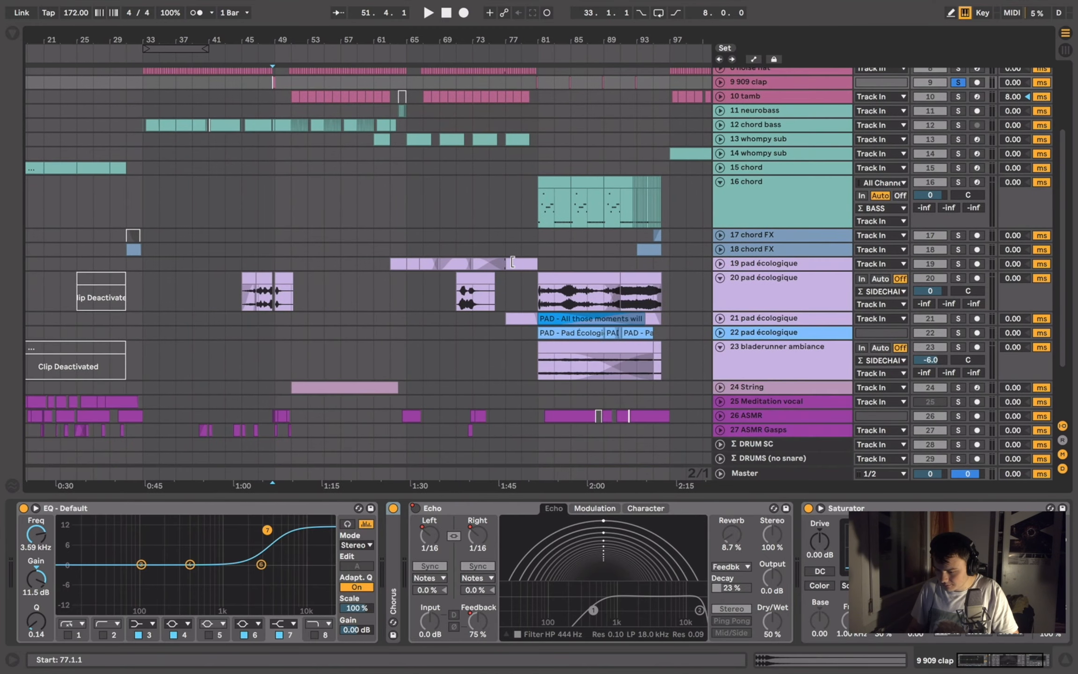
pyautogui.hscroll(5, 450, 235)
pyautogui.click(445, 234)
pyautogui.doubleClick(778, 207)
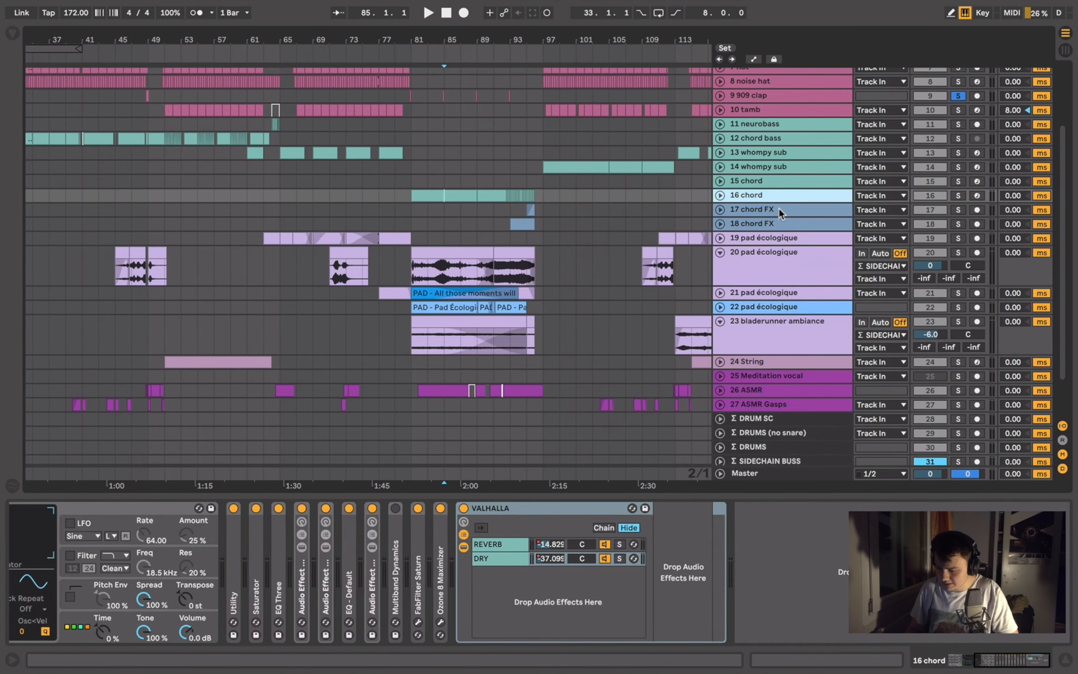
pyautogui.click(756, 320)
pyautogui.doubleClick(759, 266)
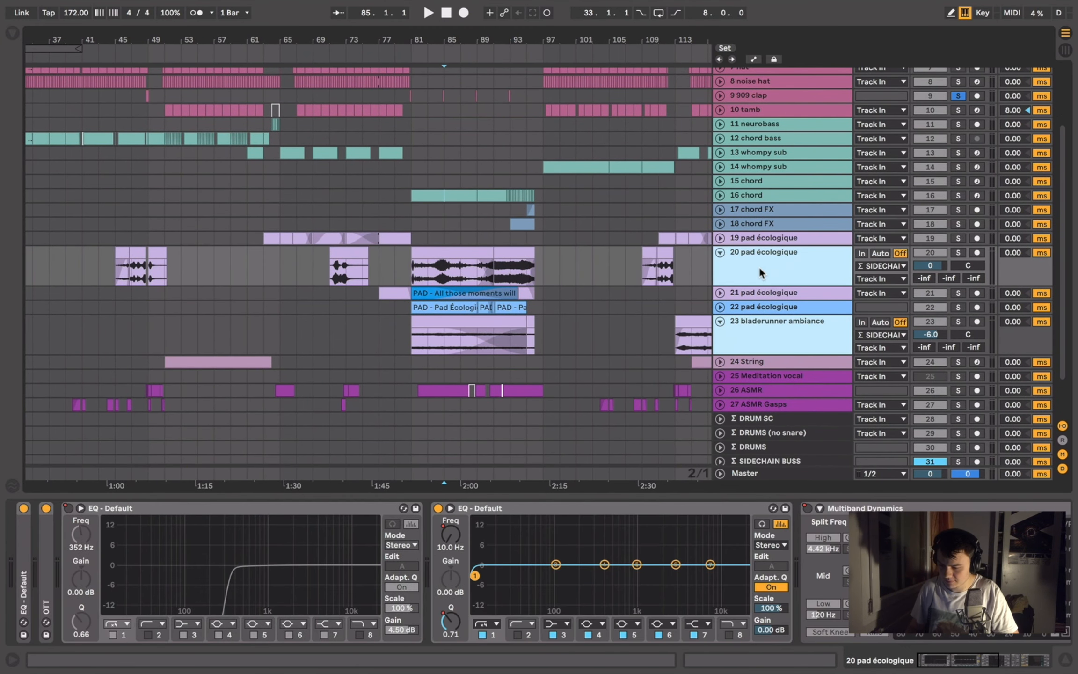
# - Unfold the 14 whompy sub track to show its notes from bar 97, and clear the solo on 9 909 clap
pyautogui.click(586, 162)
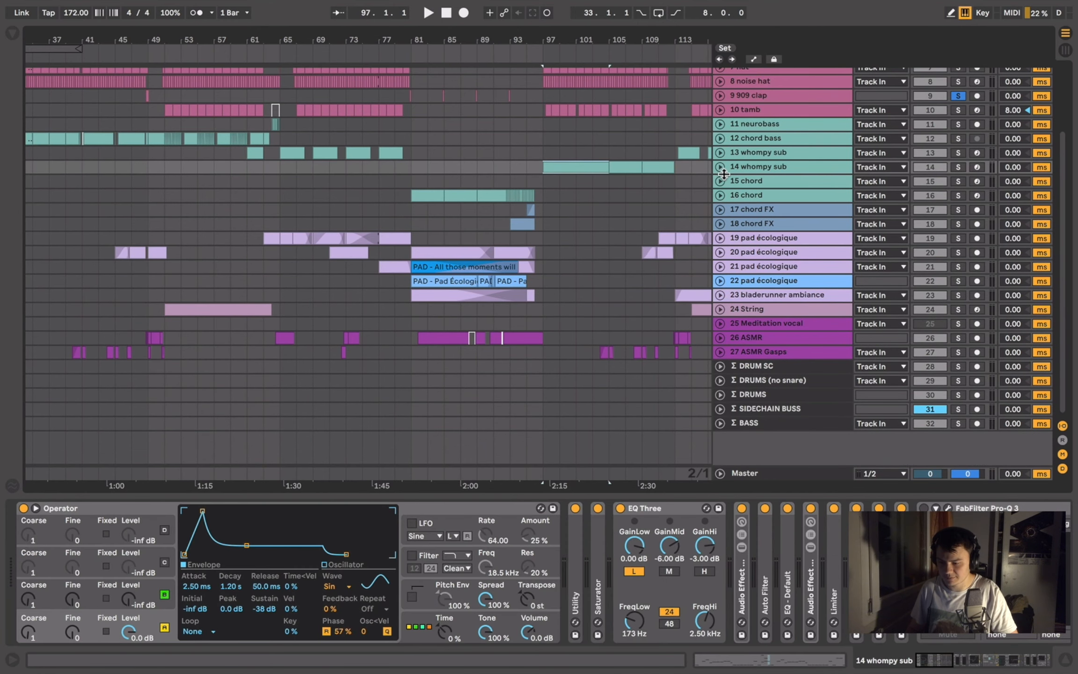
pyautogui.click(721, 168)
pyautogui.click(959, 96)
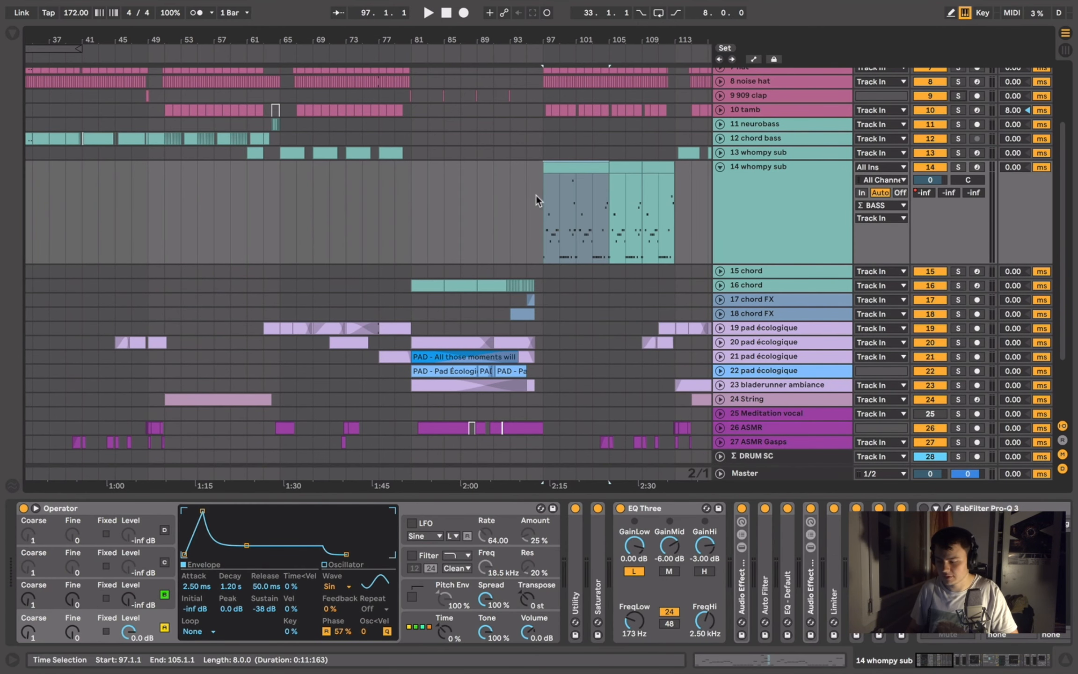
# - Play the full mix from 96.1.1 into the whompy sub section, with the bars after 97 enlarged
pyautogui.click(537, 197)
pyautogui.scroll(6, 537, 197)
pyautogui.click(528, 202)
pyautogui.press('space')
pyautogui.scroll(1, 558, 200)
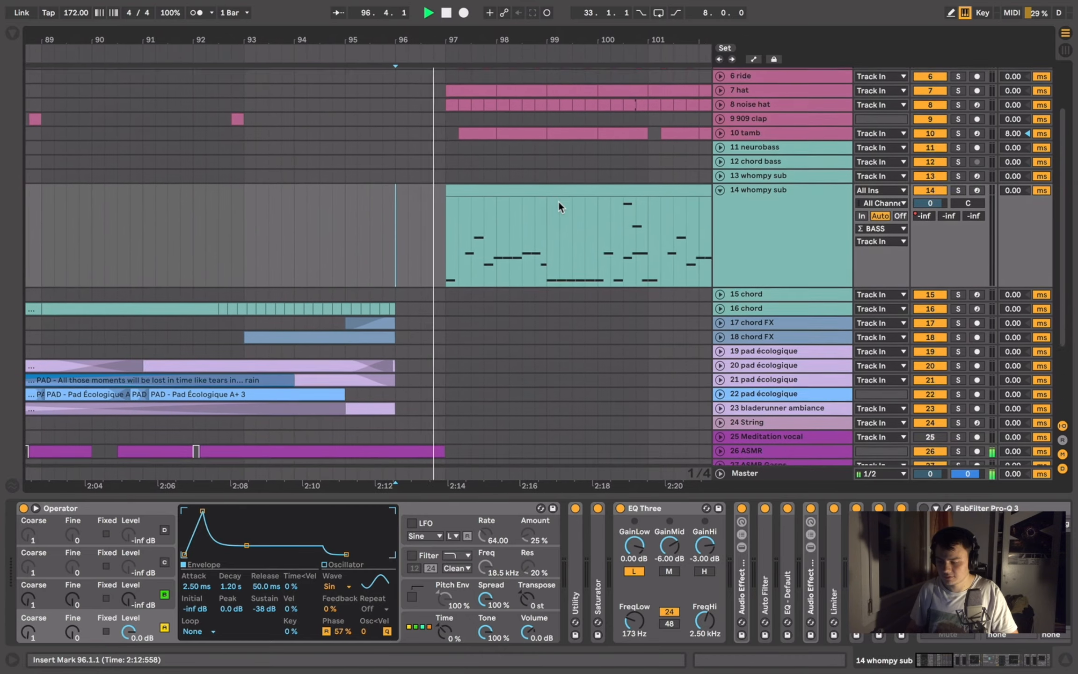
pyautogui.scroll(1, 511, 226)
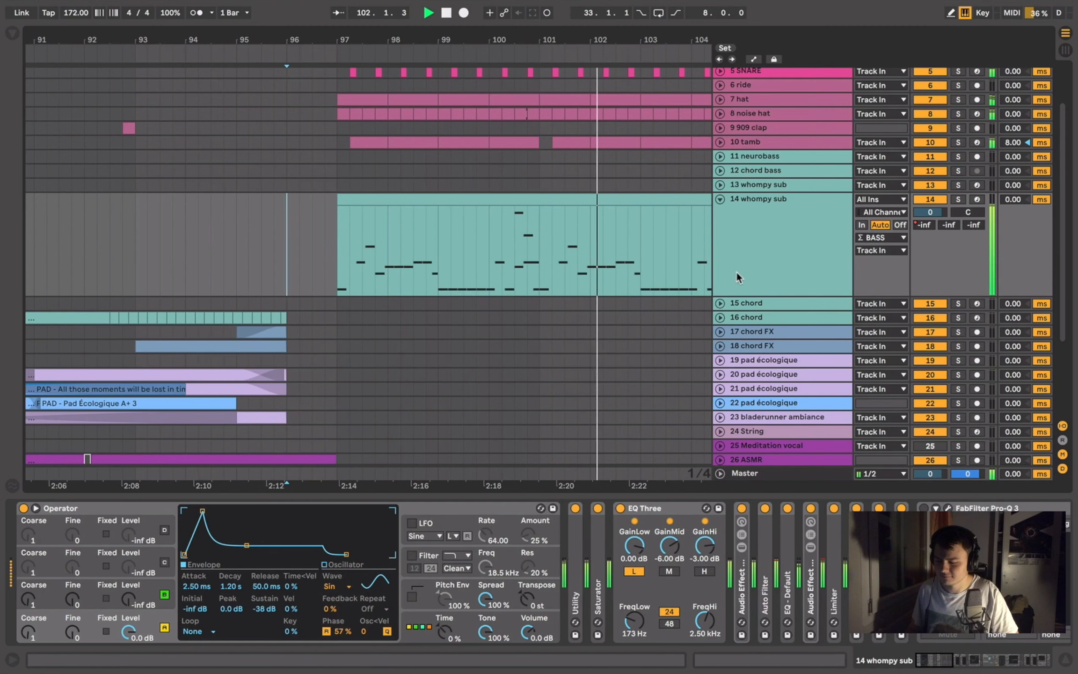
# - Stop playback, fold EQ Three on the 14 whompy sub track and unfold its two Audio Effect Racks for inspection
pyautogui.press('space')
pyautogui.click(366, 241)
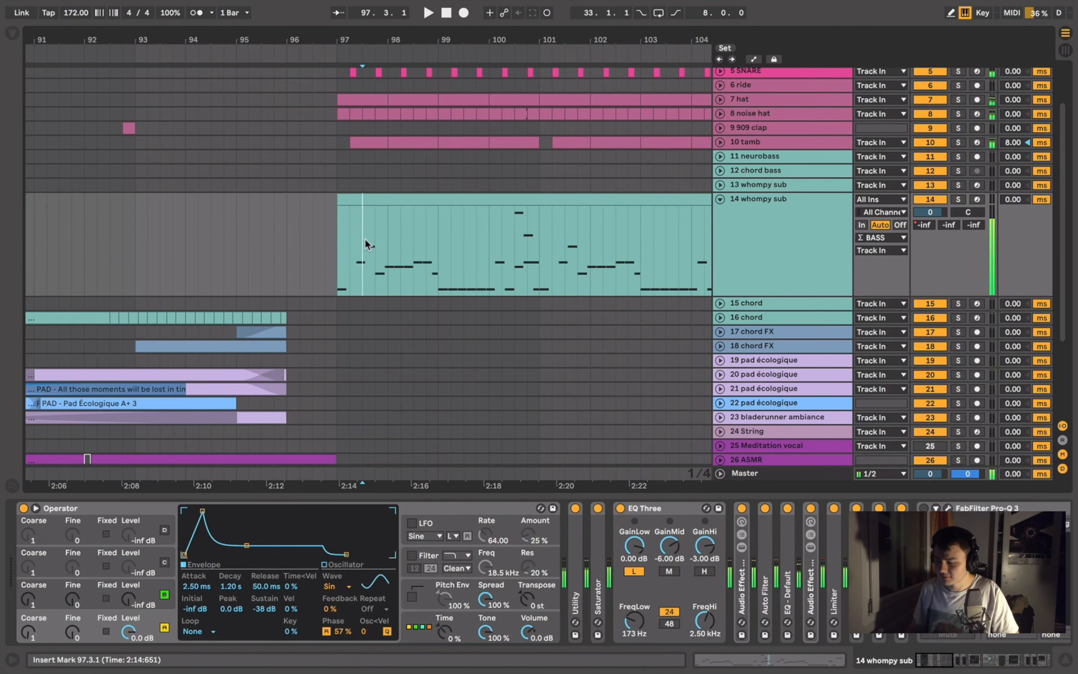
pyautogui.doubleClick(637, 510)
pyautogui.doubleClick(639, 589)
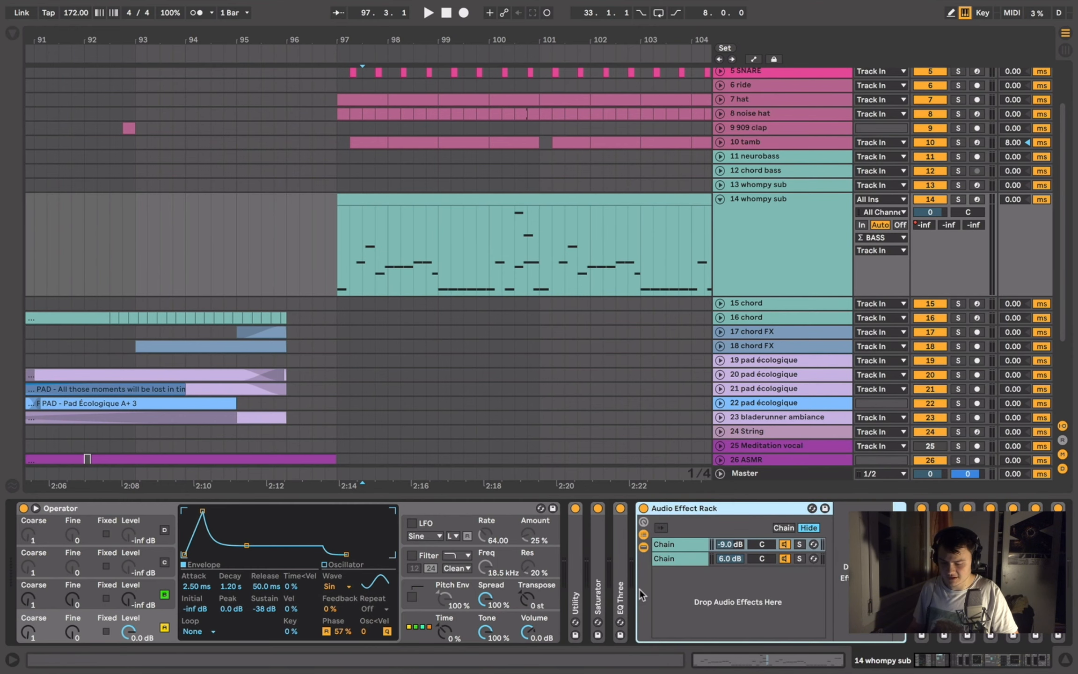
pyautogui.hscroll(7, 639, 589)
pyautogui.doubleClick(620, 571)
pyautogui.hscroll(6, 620, 571)
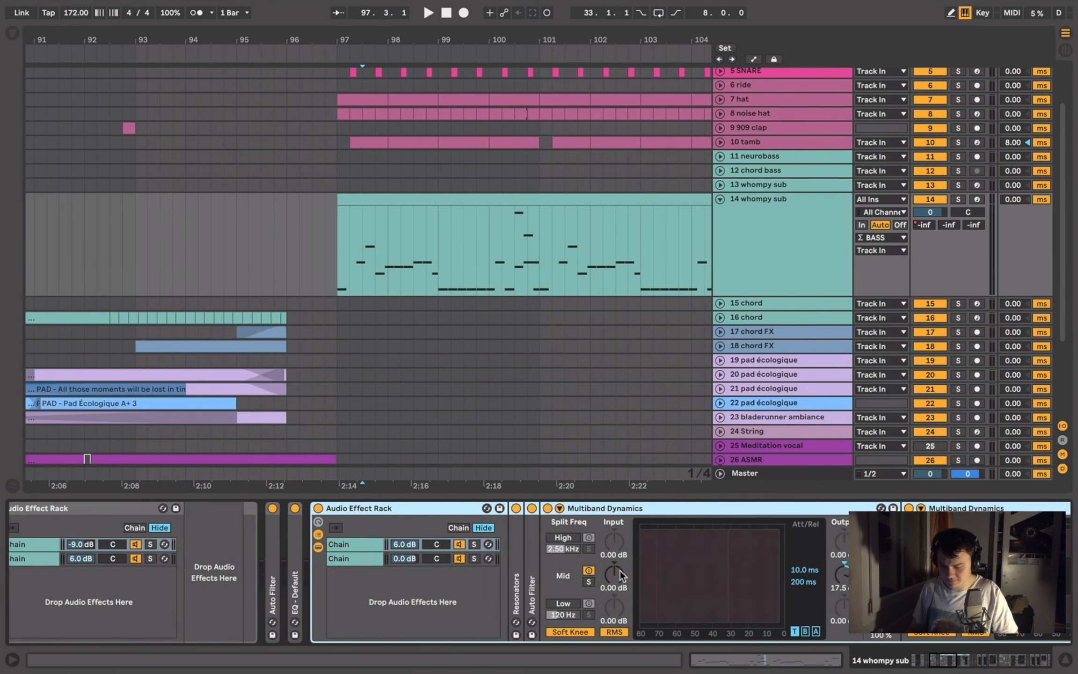
# - Fold and unfold the first Multiband Dynamics on 14 whompy sub to compare its settings with the second one's
pyautogui.doubleClick(582, 510)
pyautogui.click(623, 508)
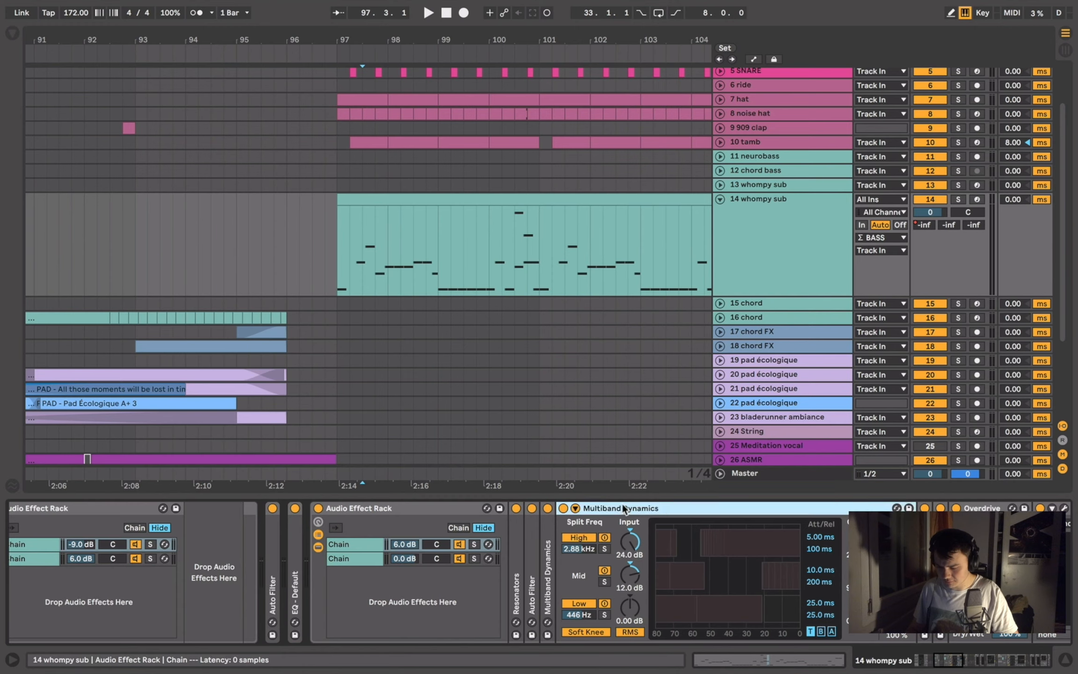
pyautogui.doubleClick(624, 509)
pyautogui.doubleClick(567, 584)
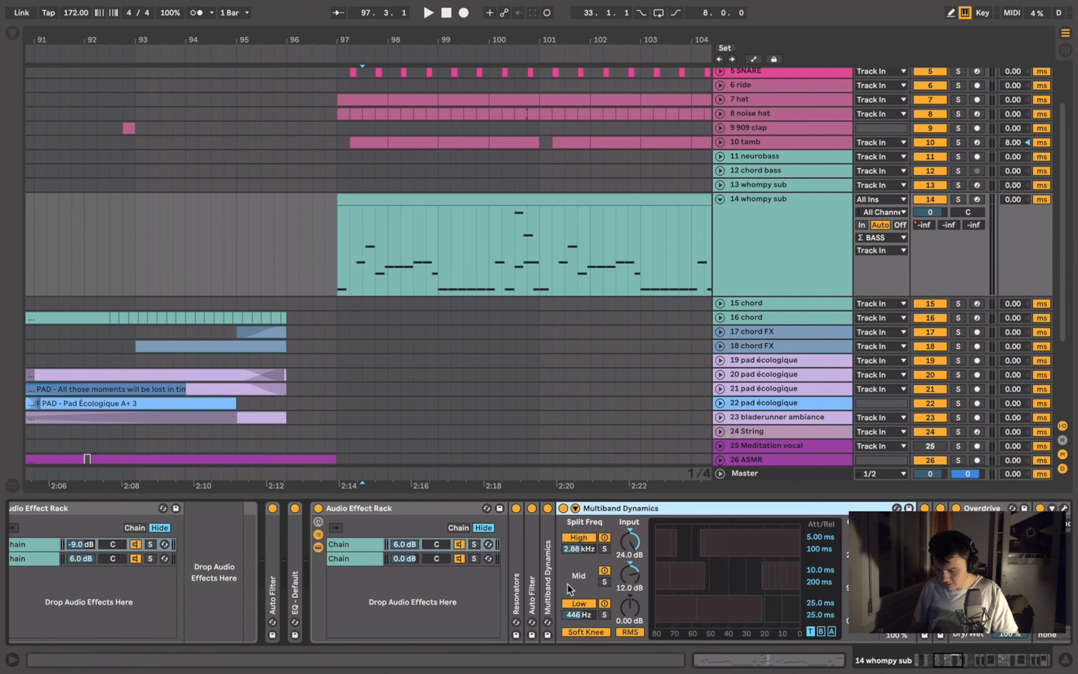
pyautogui.doubleClick(546, 571)
# - Solo the 6.0 dB chain in the second Audio Effect Rack and play the mix briefly from 97.3.1
pyautogui.press('space')
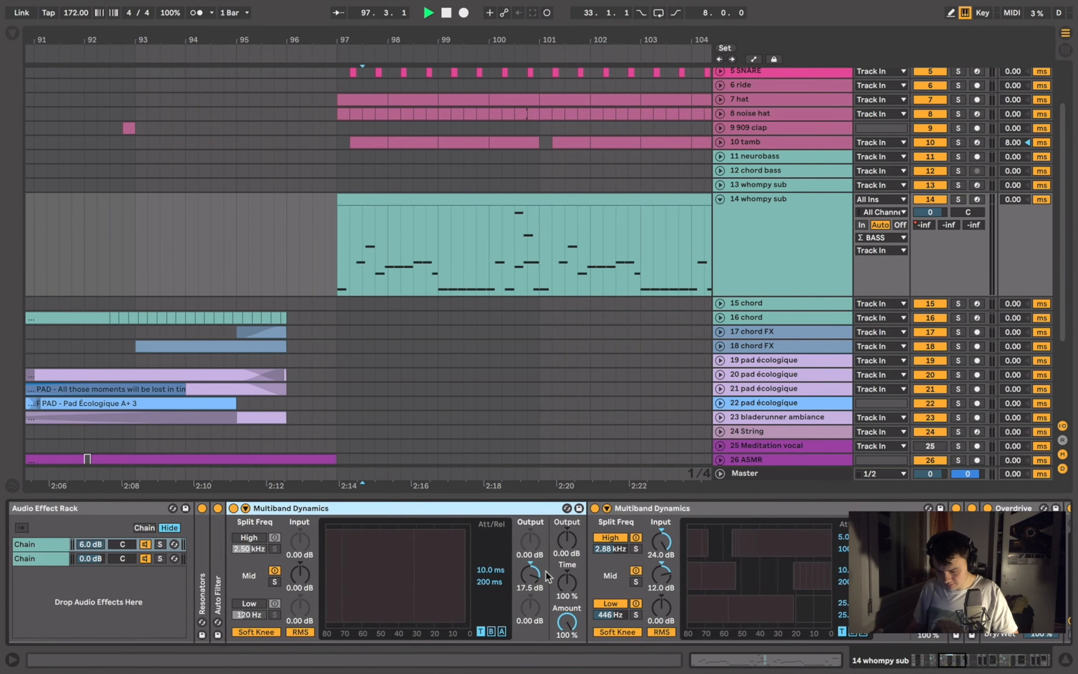
pyautogui.click(43, 543)
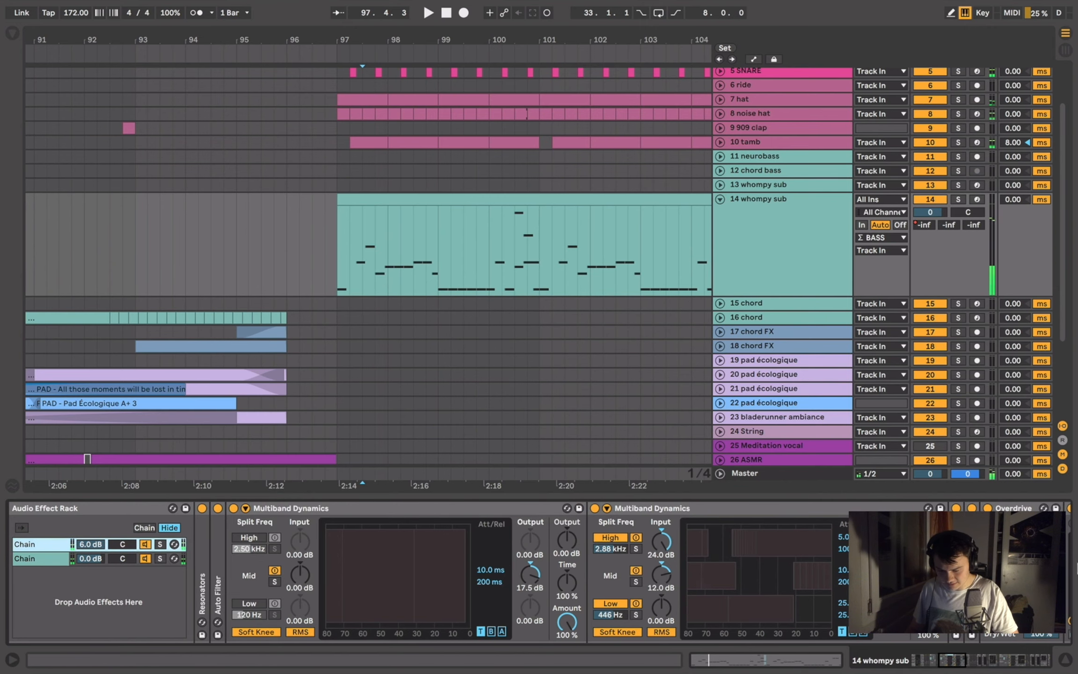
pyautogui.hscroll(5, 169, 549)
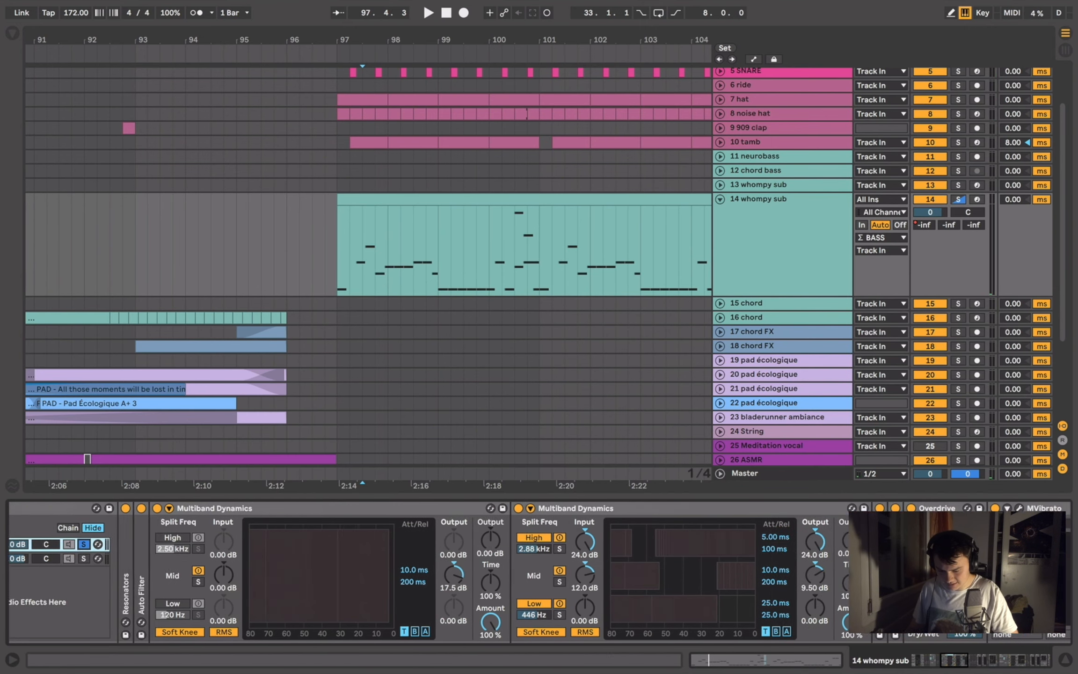
pyautogui.click(791, 503)
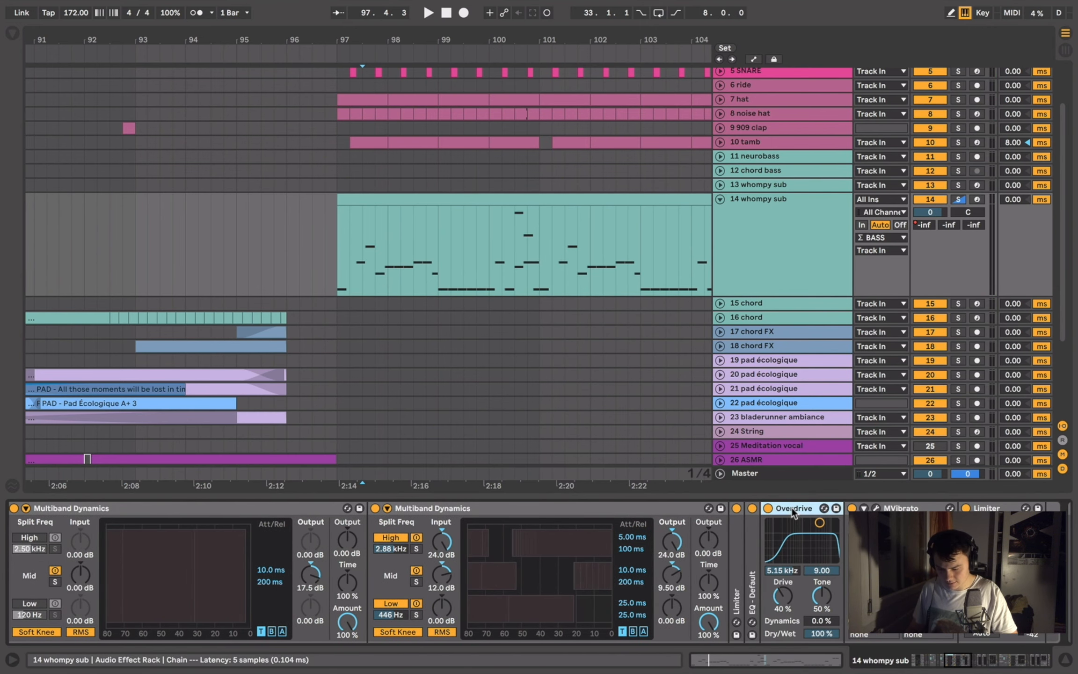
pyautogui.press('space')
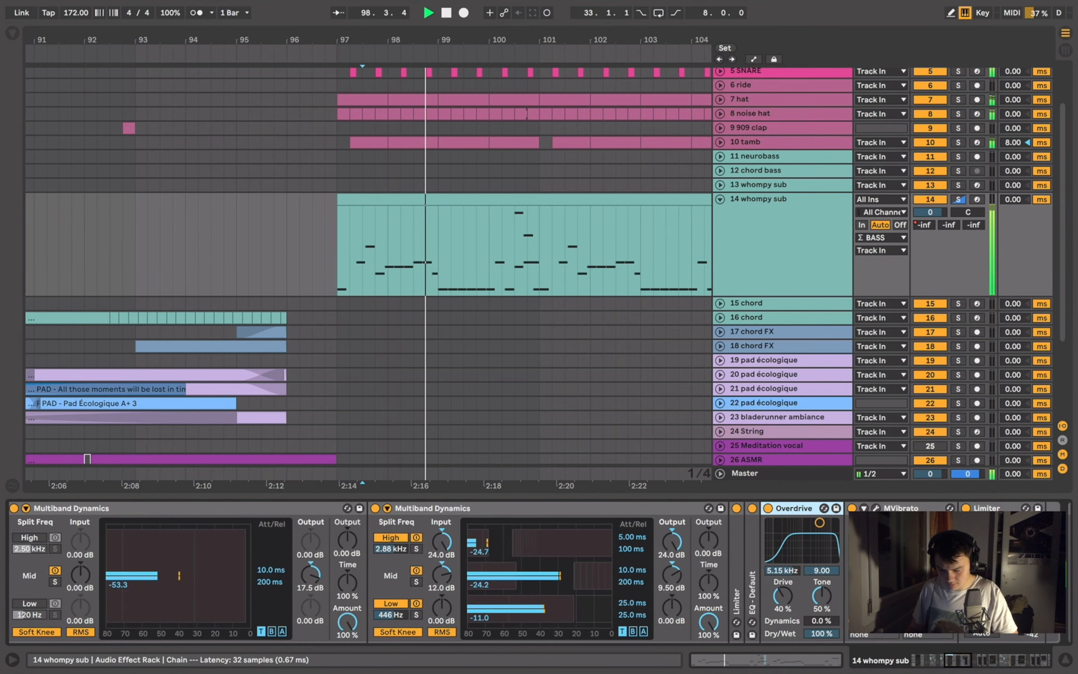
pyautogui.press('space')
# - Solo the 14 whompy sub track and play it from 97.3.1, watching both Multiband Dynamics devices
pyautogui.hscroll(-2, 723, 549)
pyautogui.hscroll(-2, 723, 549)
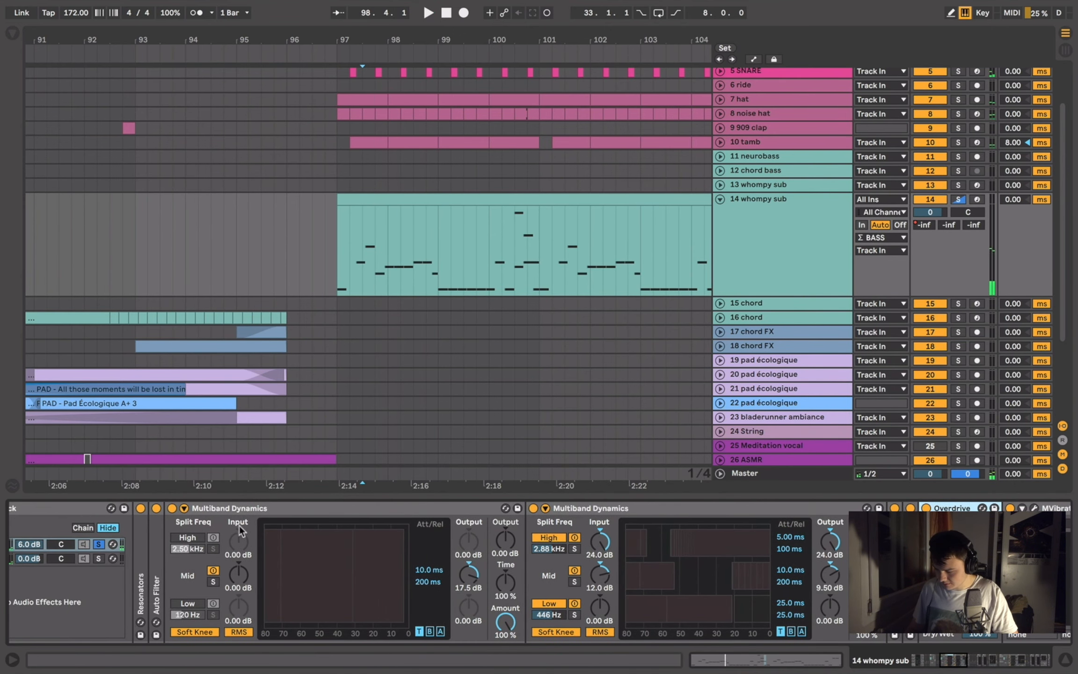
pyautogui.click(958, 199)
pyautogui.press('space')
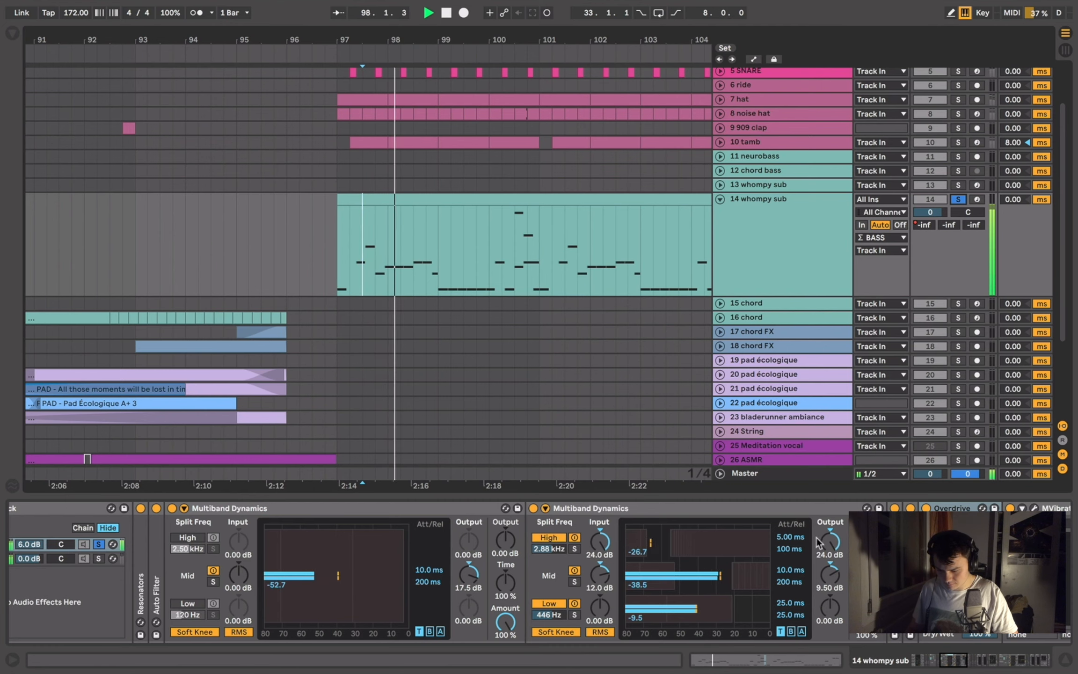
pyautogui.hscroll(2, 421, 571)
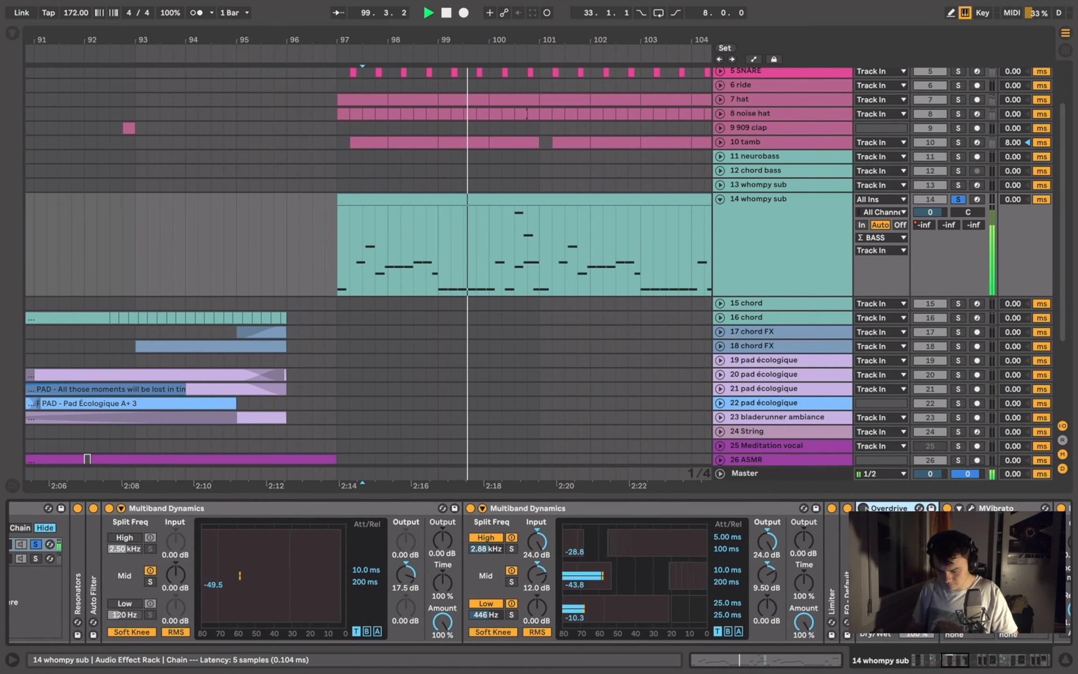
pyautogui.press('space')
pyautogui.press('space')
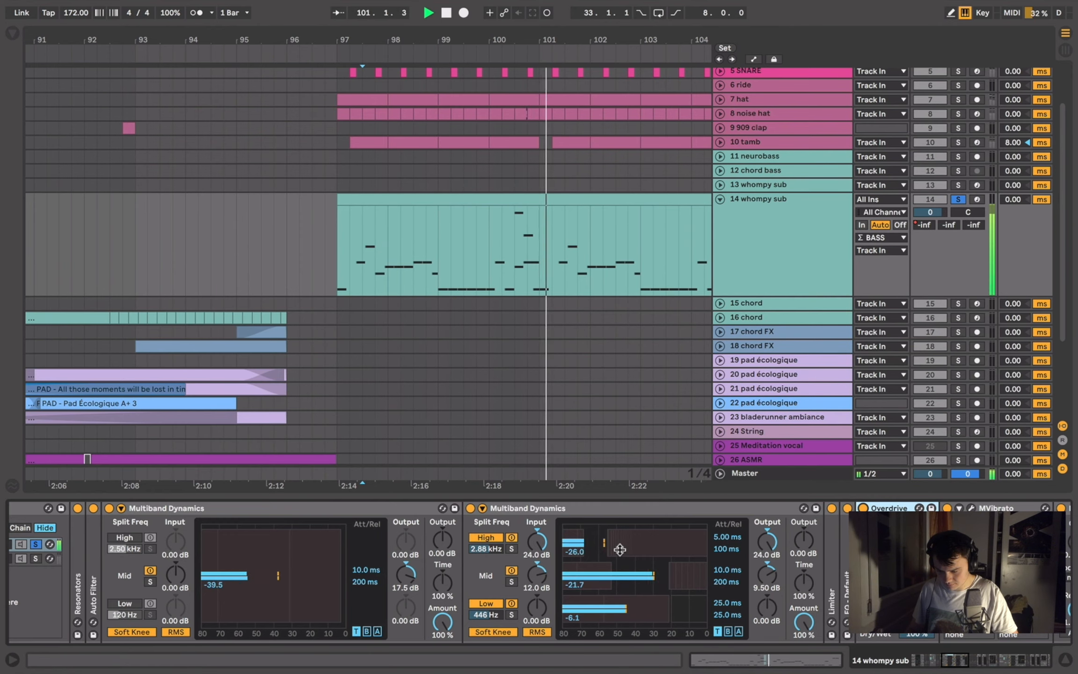
pyautogui.press('space')
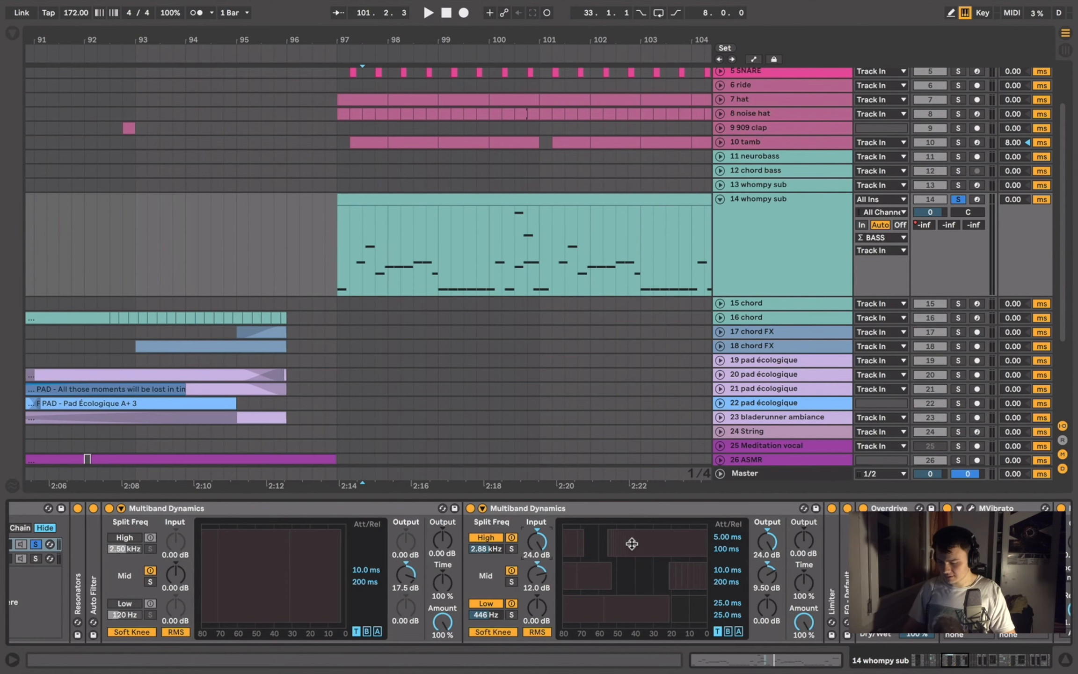
# - Fold both Multiband Dynamics devices and the Overdrive in the second Audio Effect Rack on 14 whompy sub
pyautogui.doubleClick(143, 509)
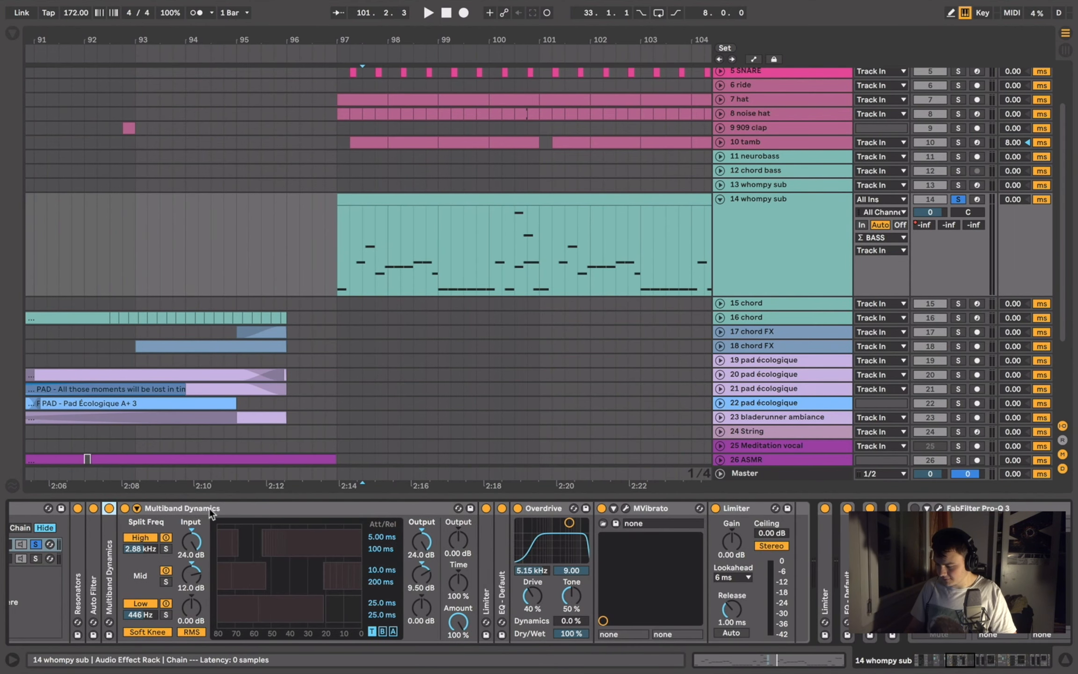
pyautogui.doubleClick(209, 508)
pyautogui.doubleClick(200, 507)
pyautogui.hscroll(-10, 200, 507)
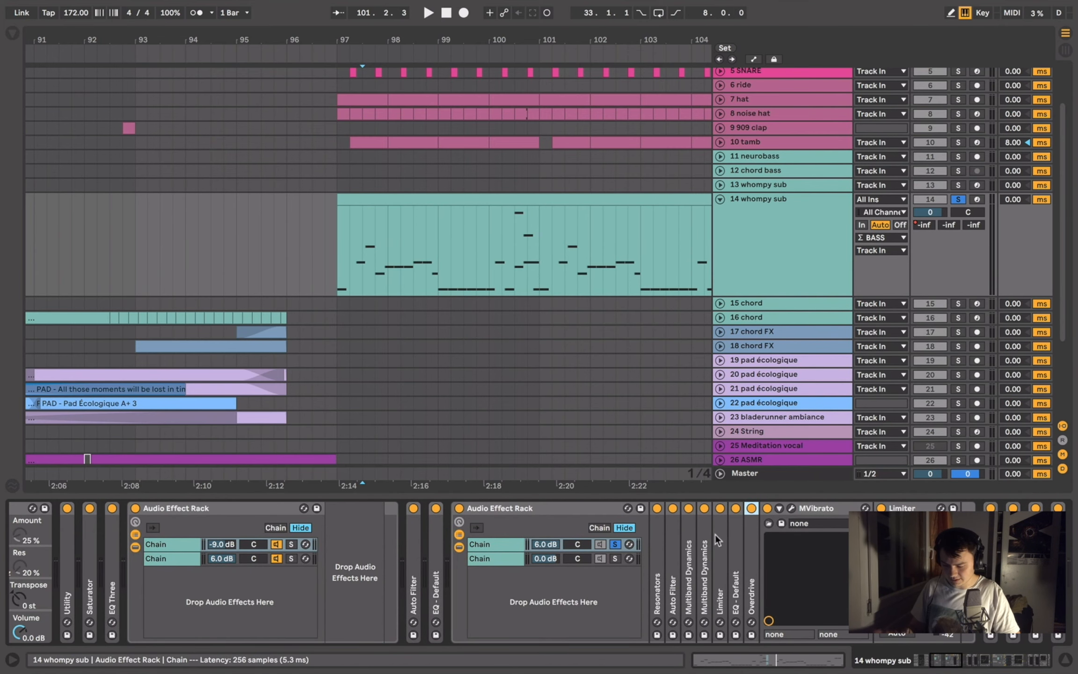
pyautogui.click(703, 538)
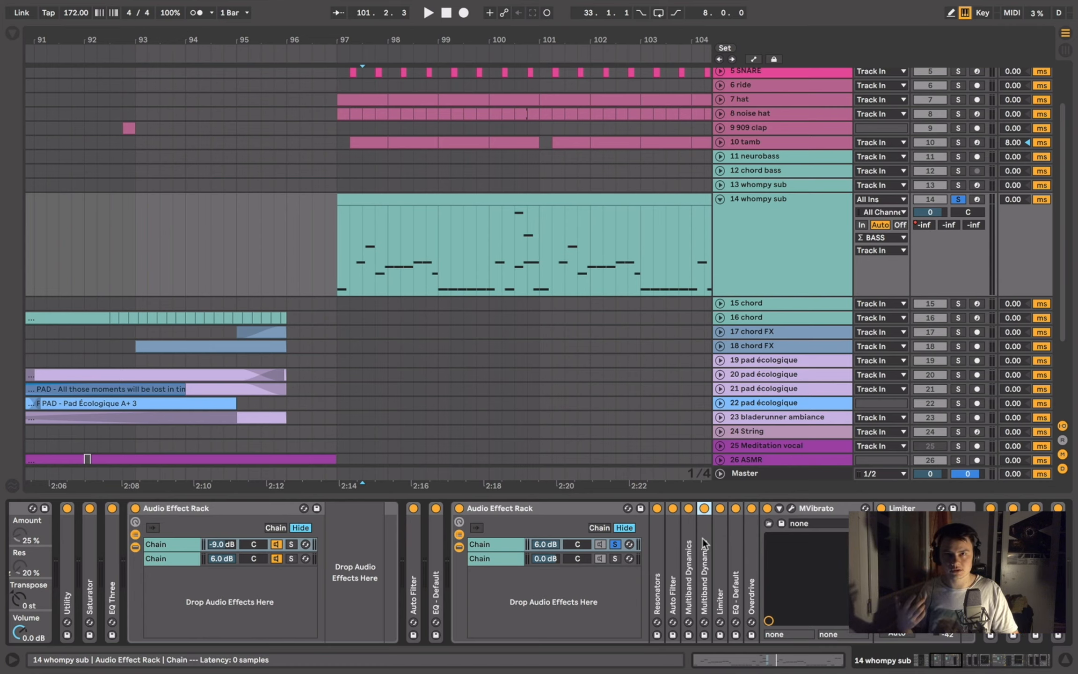
# - Clear the solo on the second rack's 6.0 dB chain and fold FabFilter Pro-Q 3 and iZotope Trash 2
pyautogui.click(601, 544)
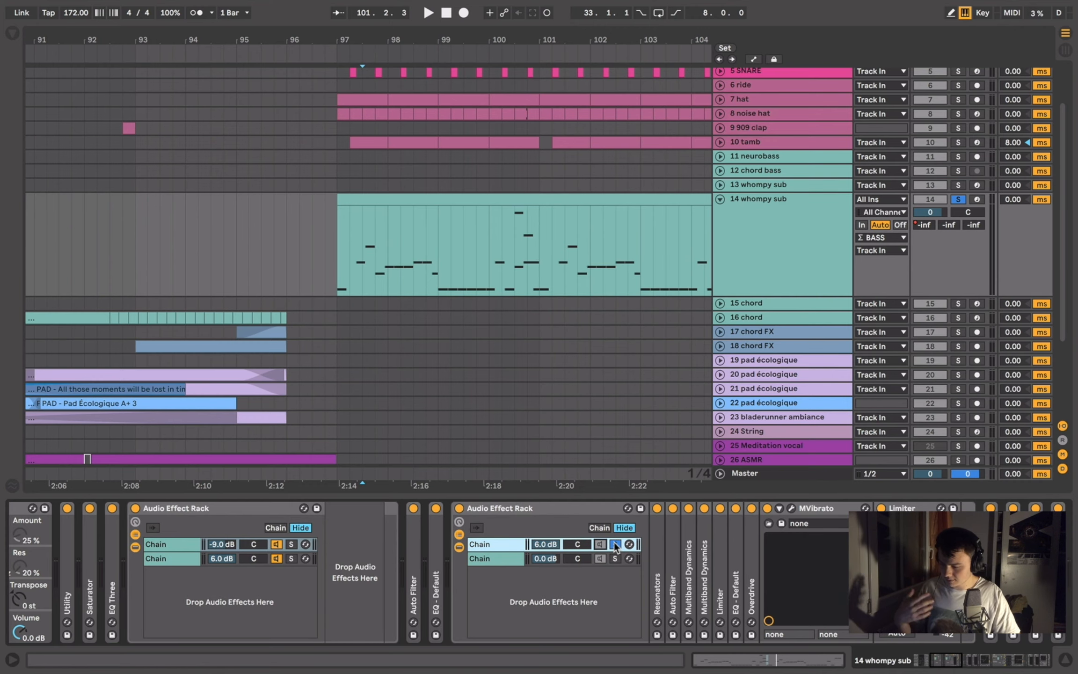
pyautogui.click(616, 544)
pyautogui.hscroll(10, 618, 538)
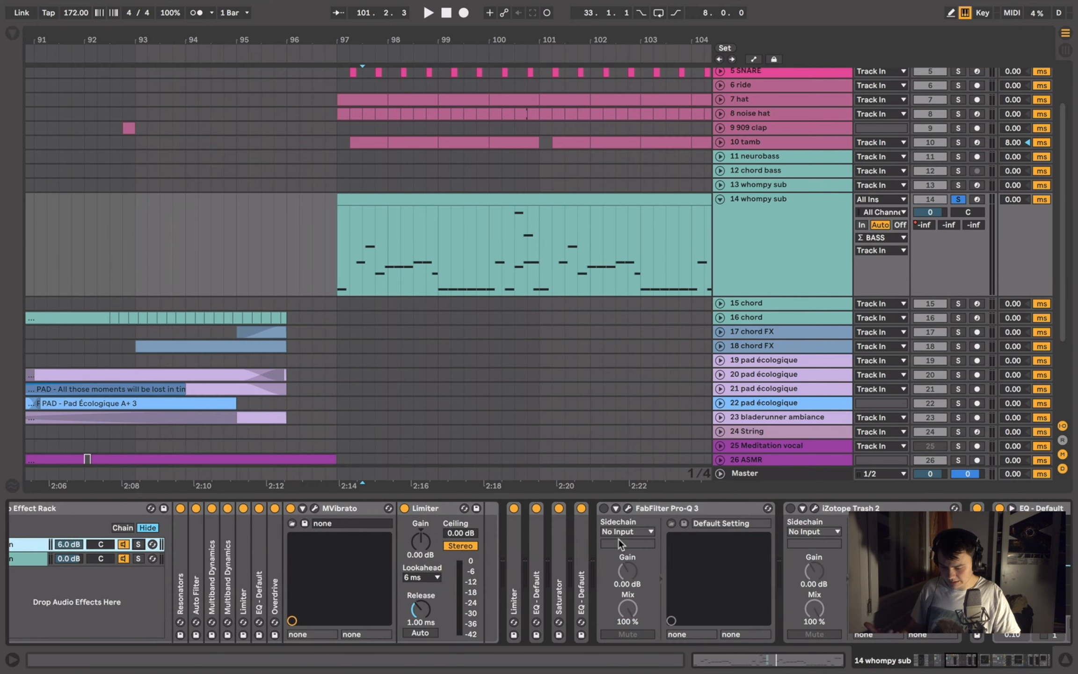
pyautogui.doubleClick(688, 510)
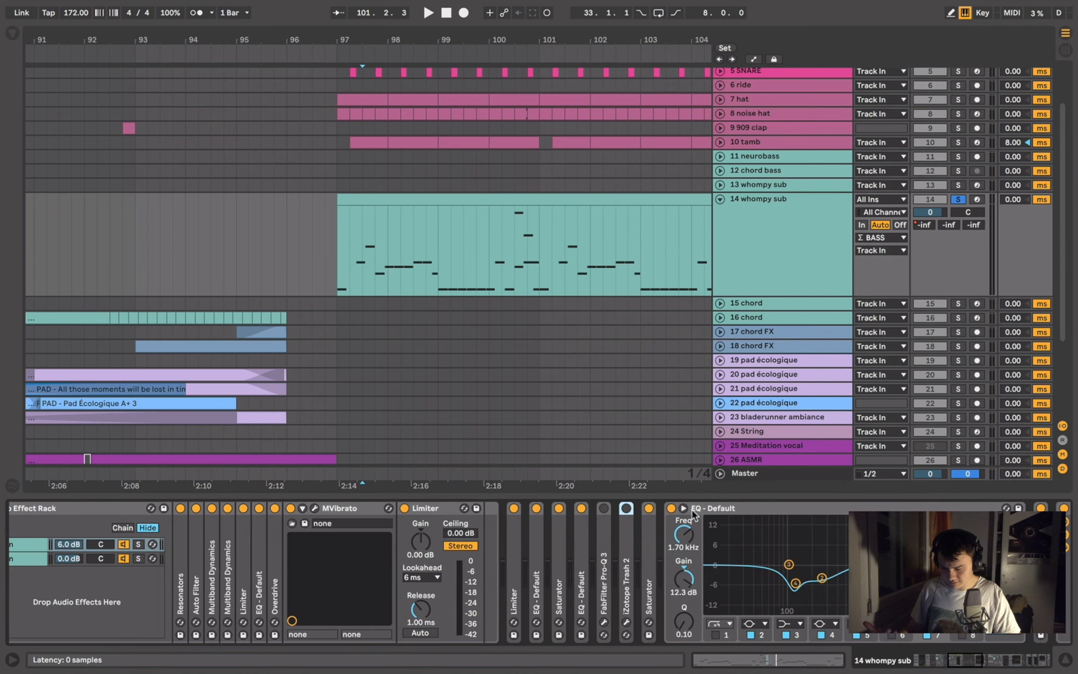
# - Inspect the curve of the EQ - Default that follows the folded iZotope Trash 2 and Saturator
pyautogui.doubleClick(717, 510)
pyautogui.doubleClick(666, 550)
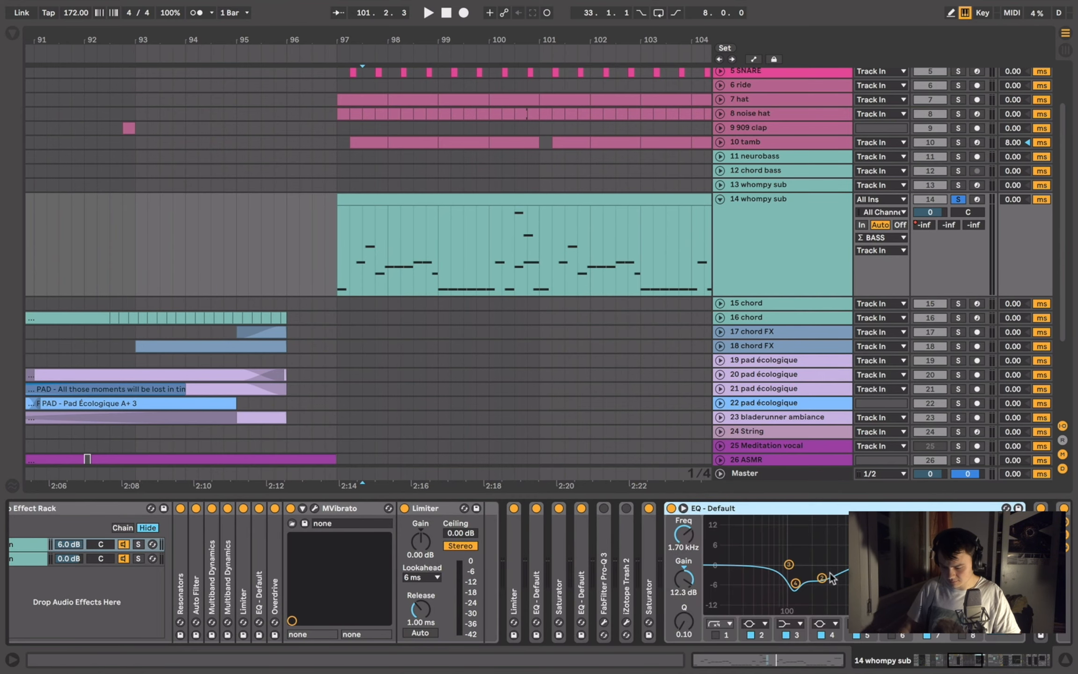
pyautogui.hscroll(10, 830, 572)
pyautogui.hscroll(10, 830, 572)
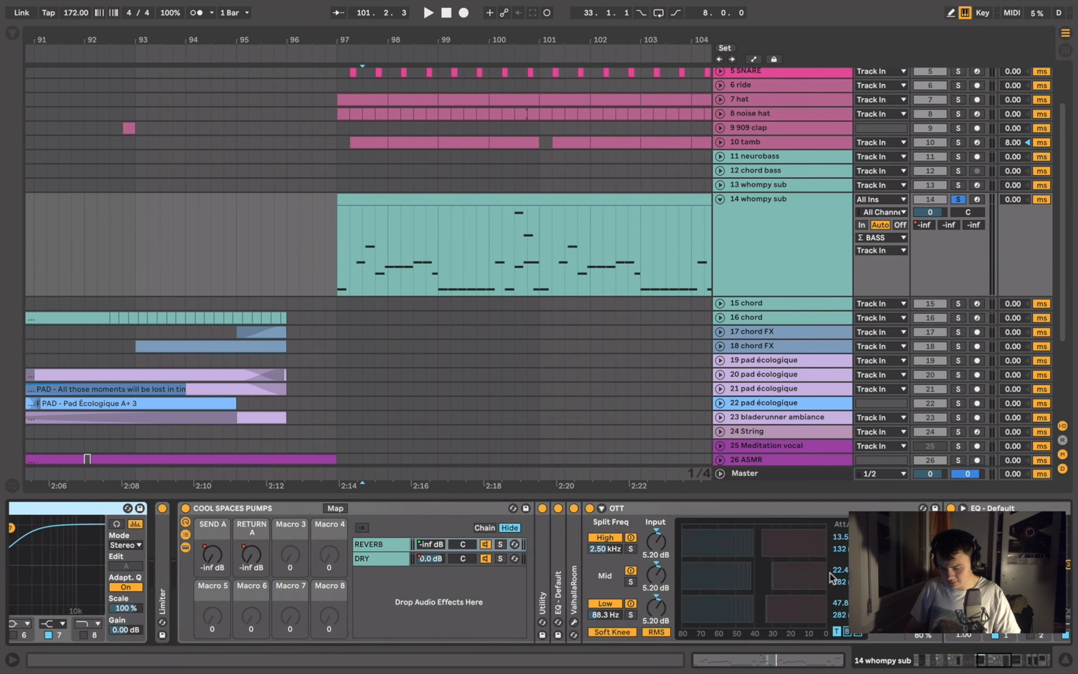
pyautogui.hscroll(-10, 323, 552)
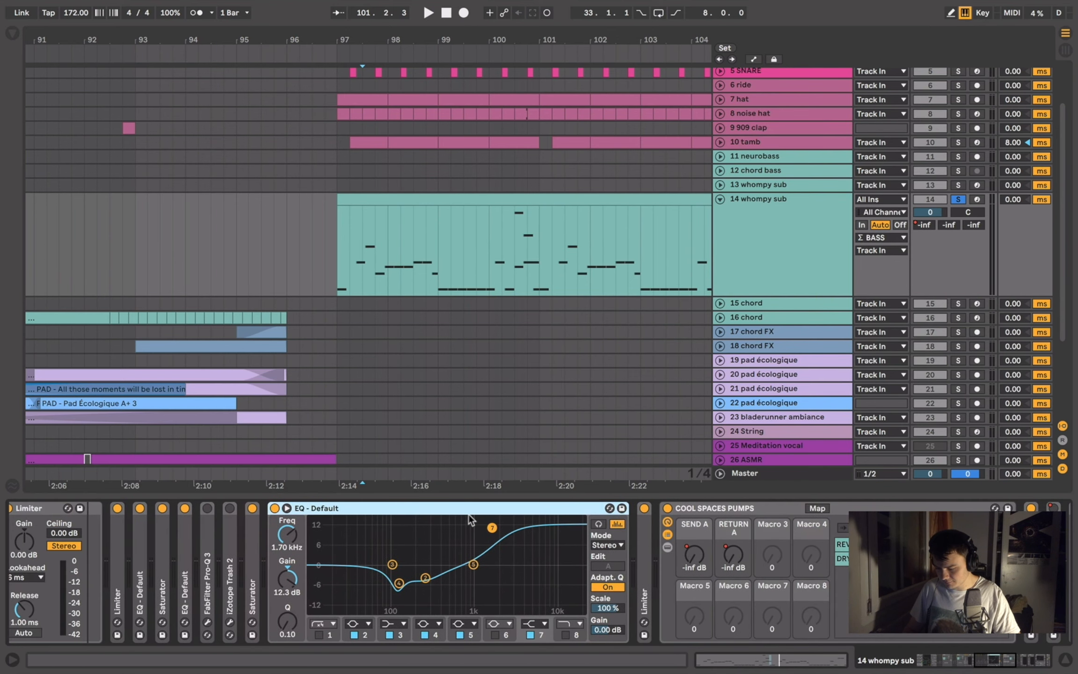
# - Hide the chain list of the COOL SPACES PUMPS rack and fold the rack
pyautogui.click(669, 535)
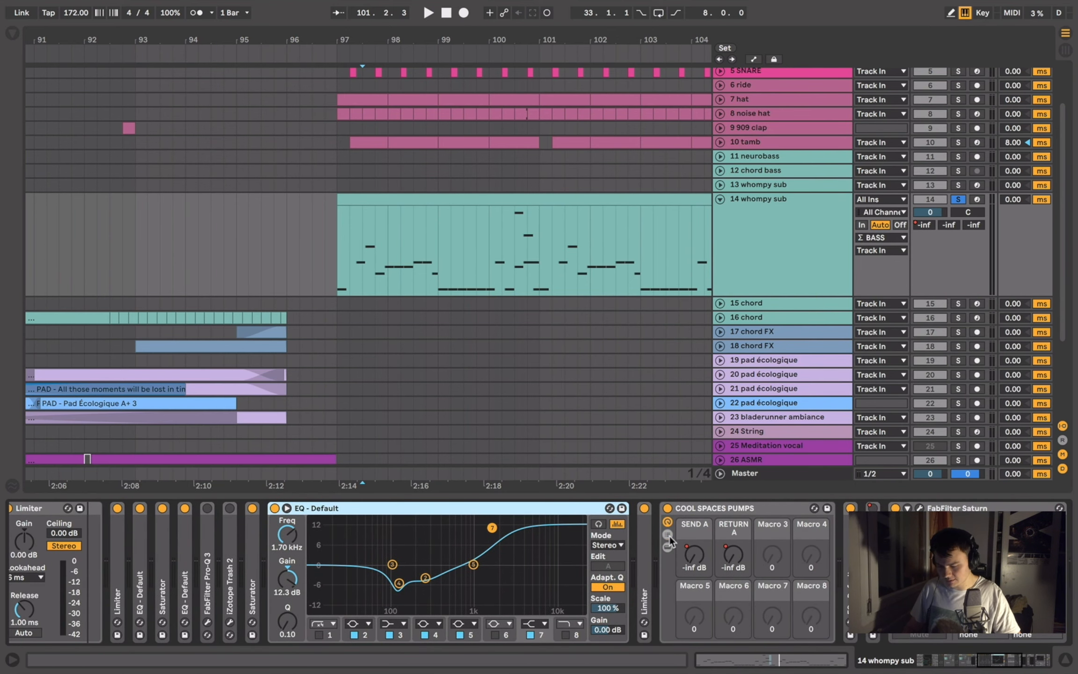
pyautogui.doubleClick(727, 508)
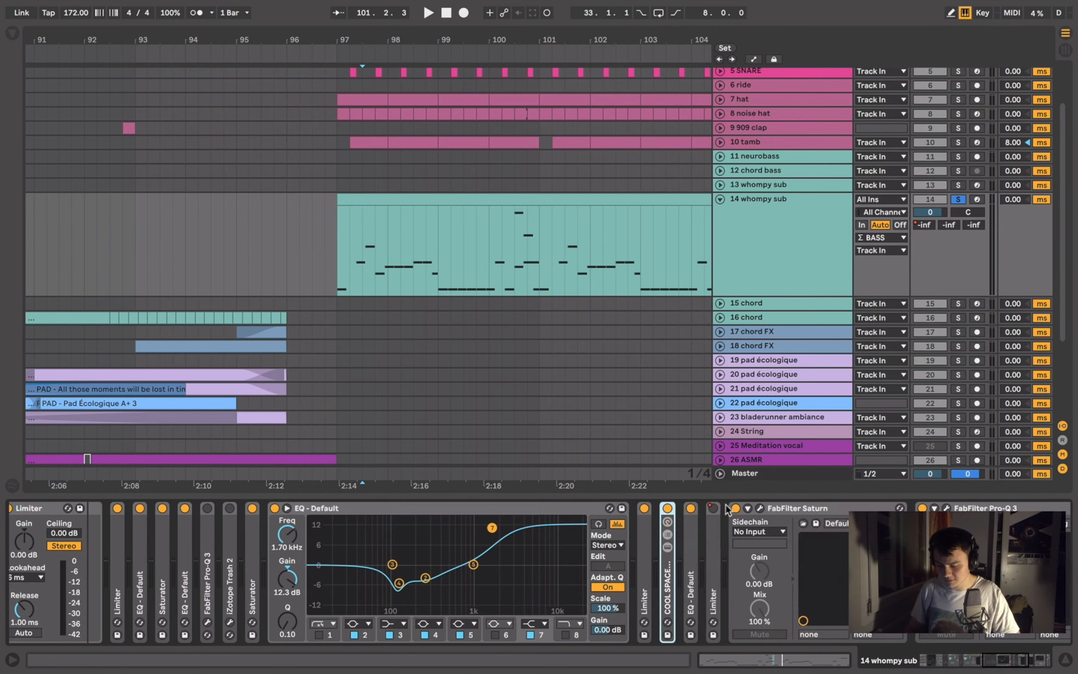
pyautogui.hscroll(5, 726, 508)
# - Open the FabFilter Pro-Q 3 after FabFilter Saturn, view its dynamic band during playback, and close its window
pyautogui.click(512, 507)
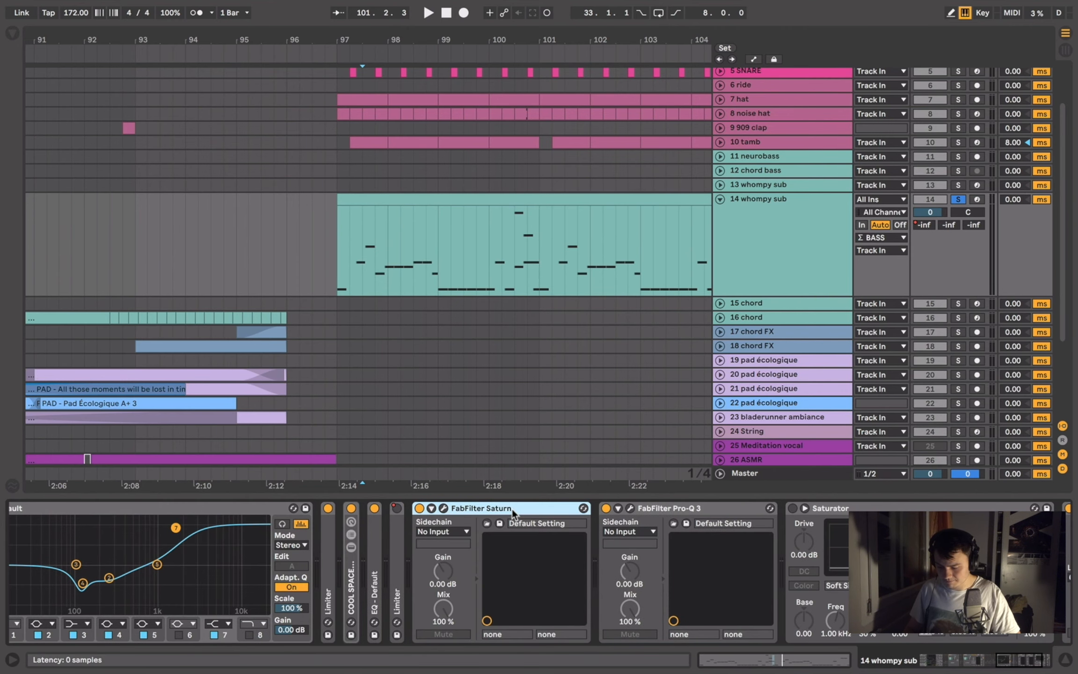
pyautogui.hscroll(3, 512, 509)
pyautogui.click(470, 507)
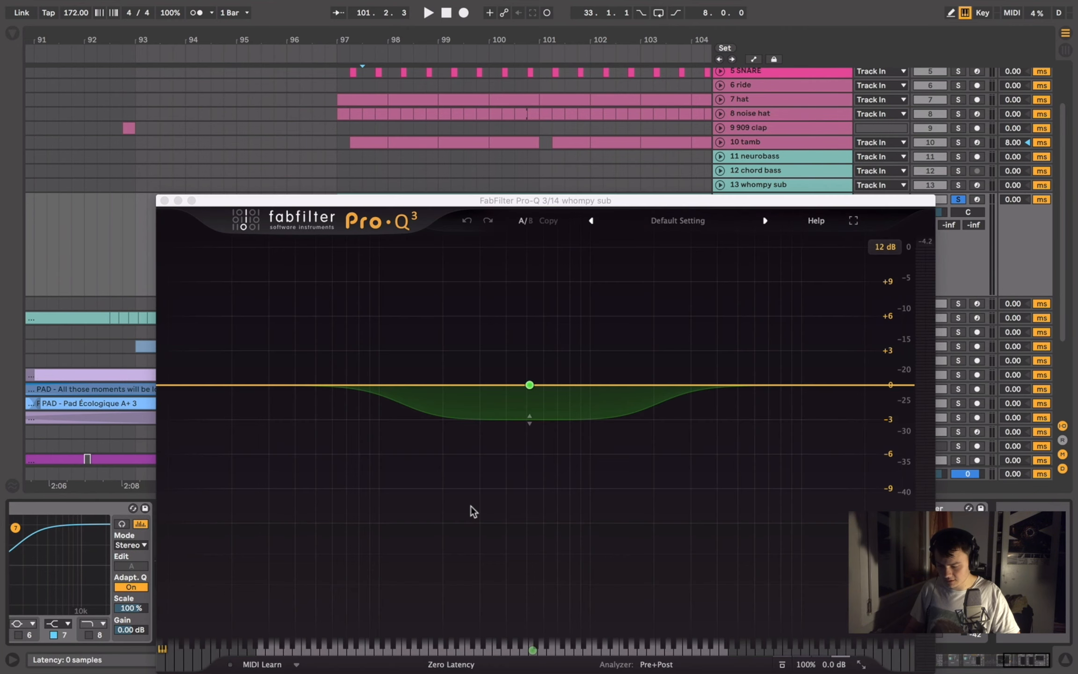
pyautogui.press('space')
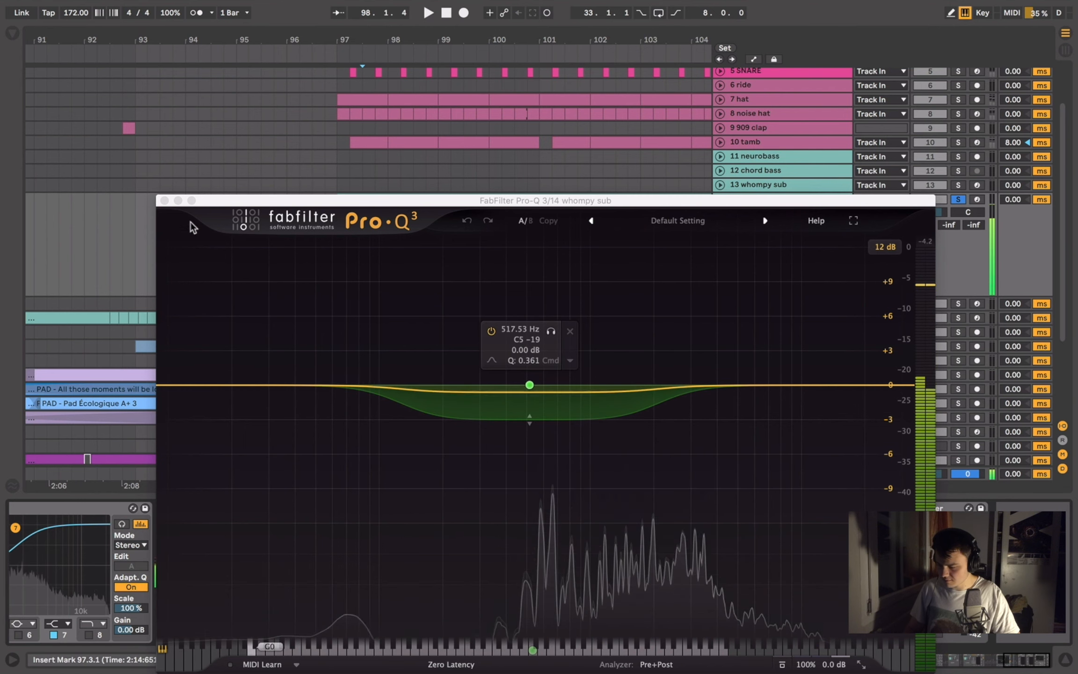
pyautogui.click(164, 201)
# - Fold the last FabFilter Pro-Q 3 and Saturator on 14 whompy sub, and hide the browser
pyautogui.doubleClick(551, 508)
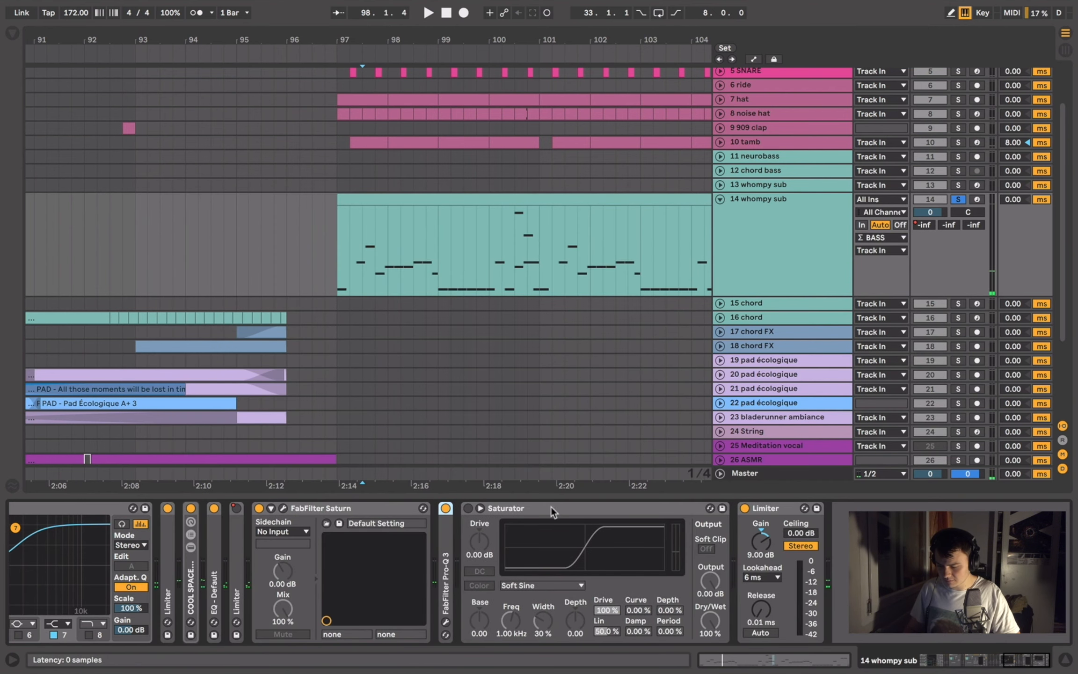
pyautogui.doubleClick(551, 508)
pyautogui.click(551, 508)
pyautogui.click(551, 508)
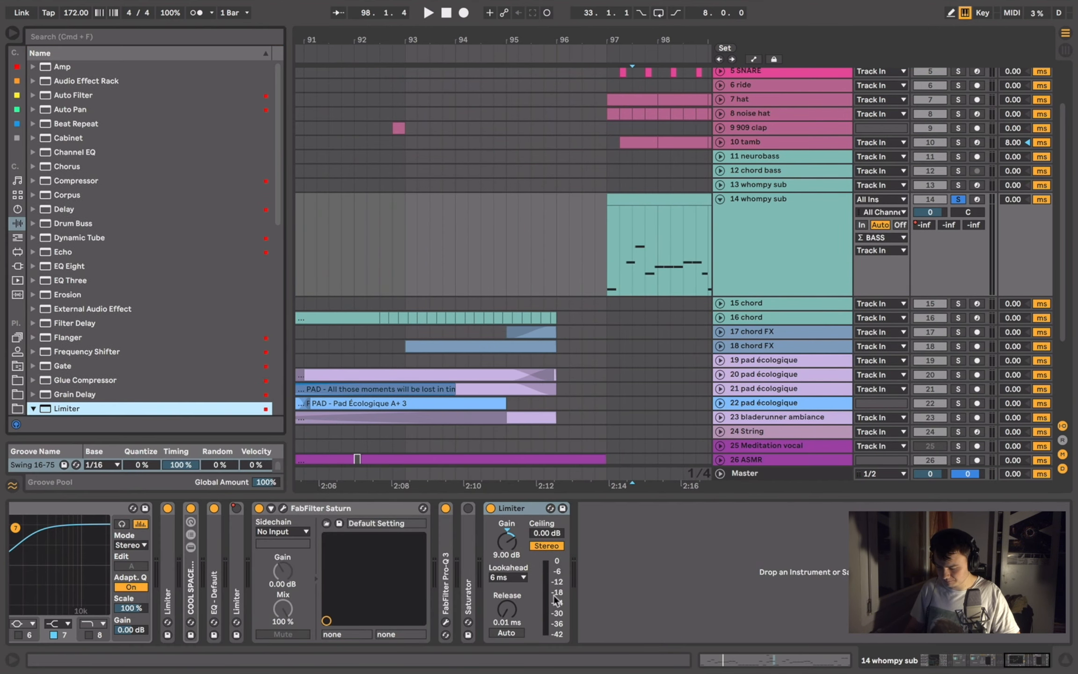
pyautogui.click(10, 33)
# - Play the soloed 14 whompy sub track from 100.1.1 with the whole section from bar 97 in view
pyautogui.scroll(-5, 409, 152)
pyautogui.hscroll(3, 409, 152)
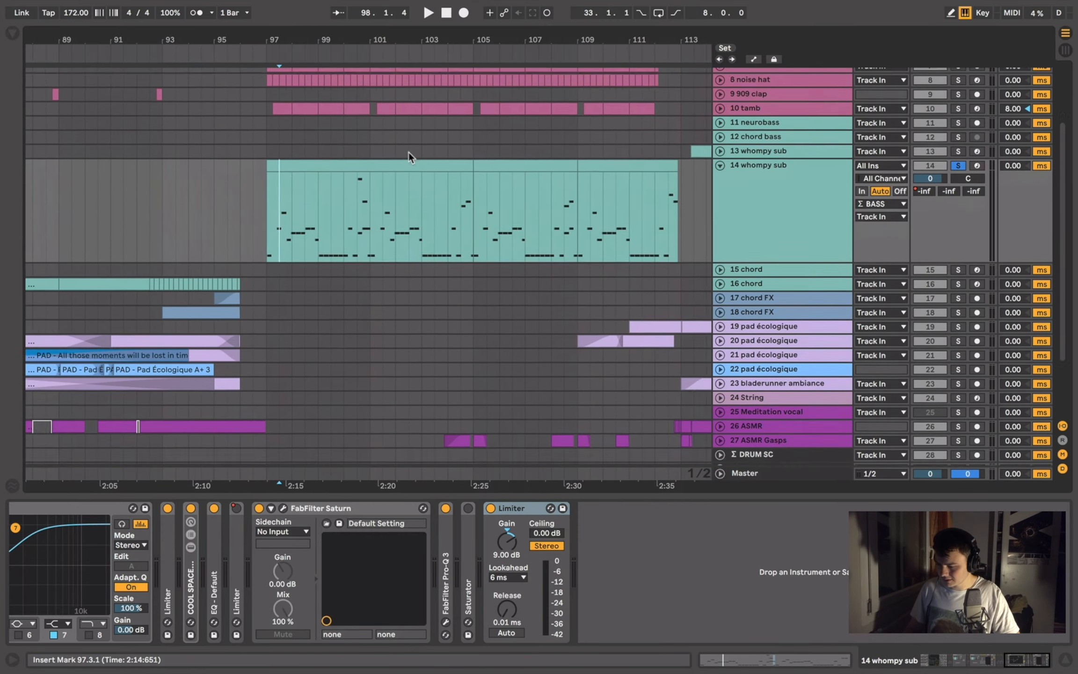
pyautogui.click(342, 212)
pyautogui.press('space')
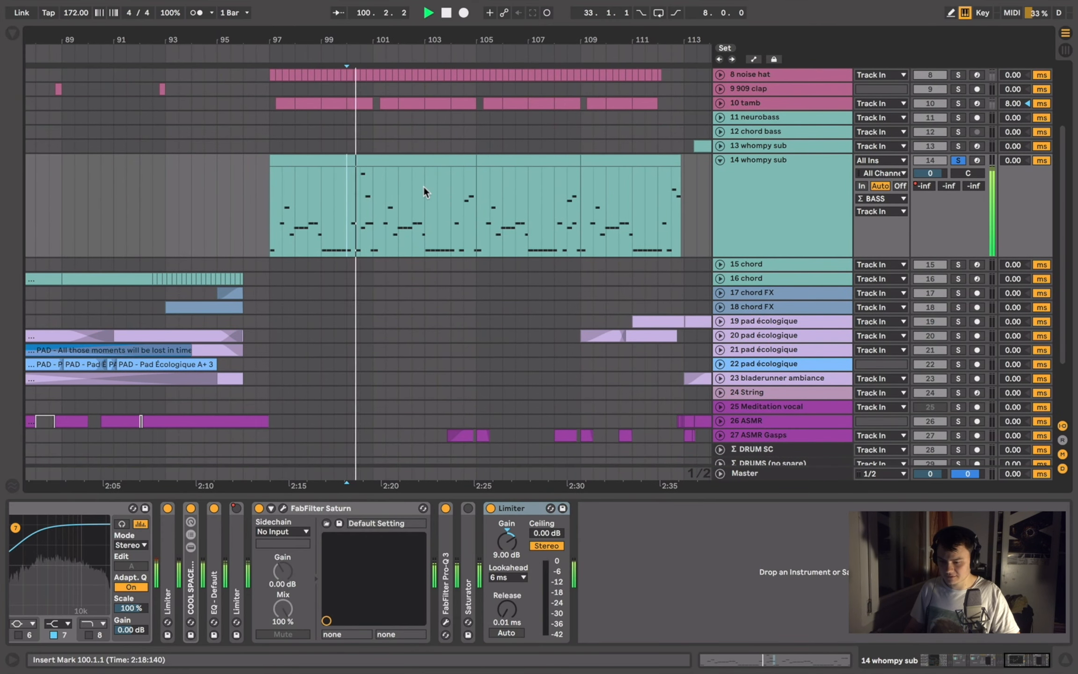
pyautogui.press('space')
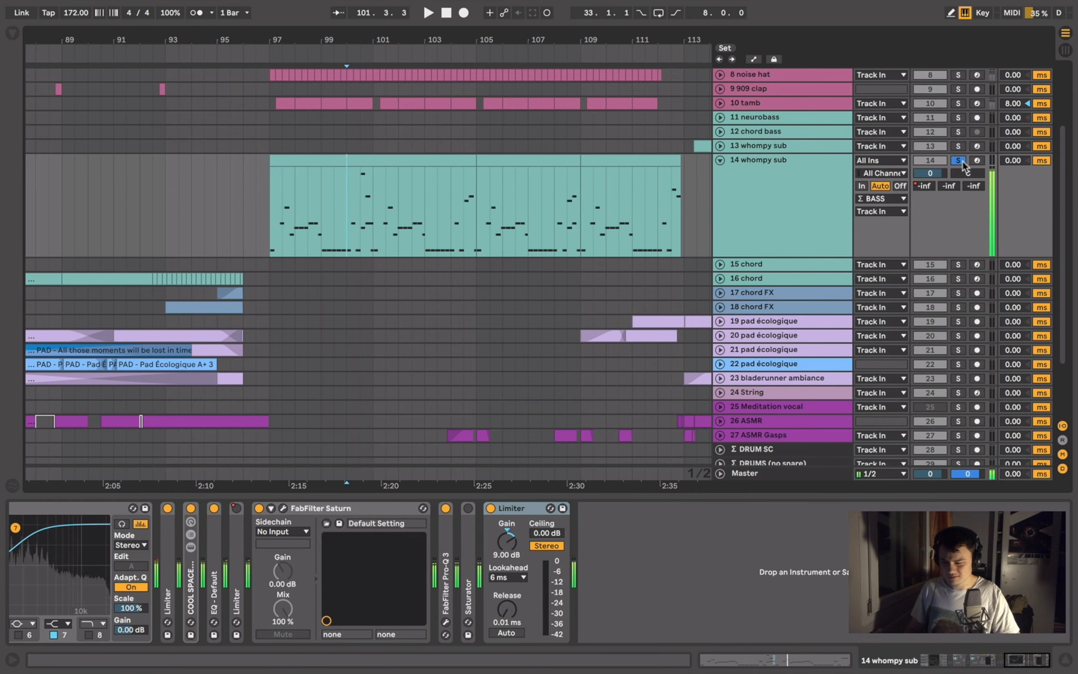
# - Open the 14 whompy sub clip starting at 97.1.1 in an enlarged note editor and play its notes
pyautogui.scroll(3, 359, 216)
pyautogui.scroll(3, 358, 214)
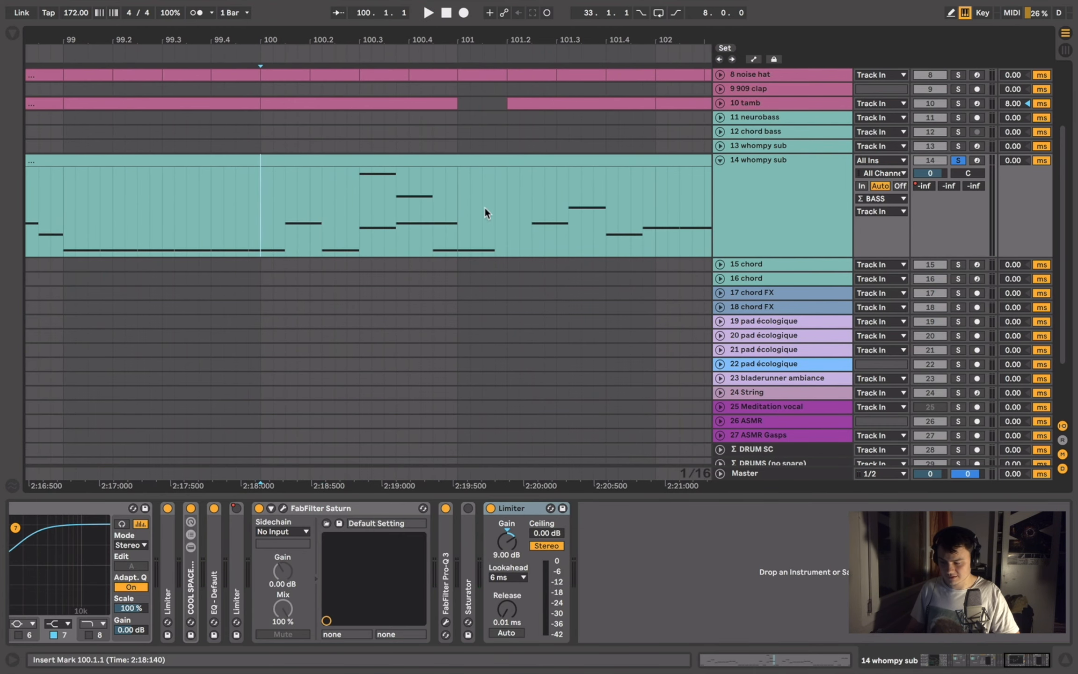
pyautogui.doubleClick(385, 160)
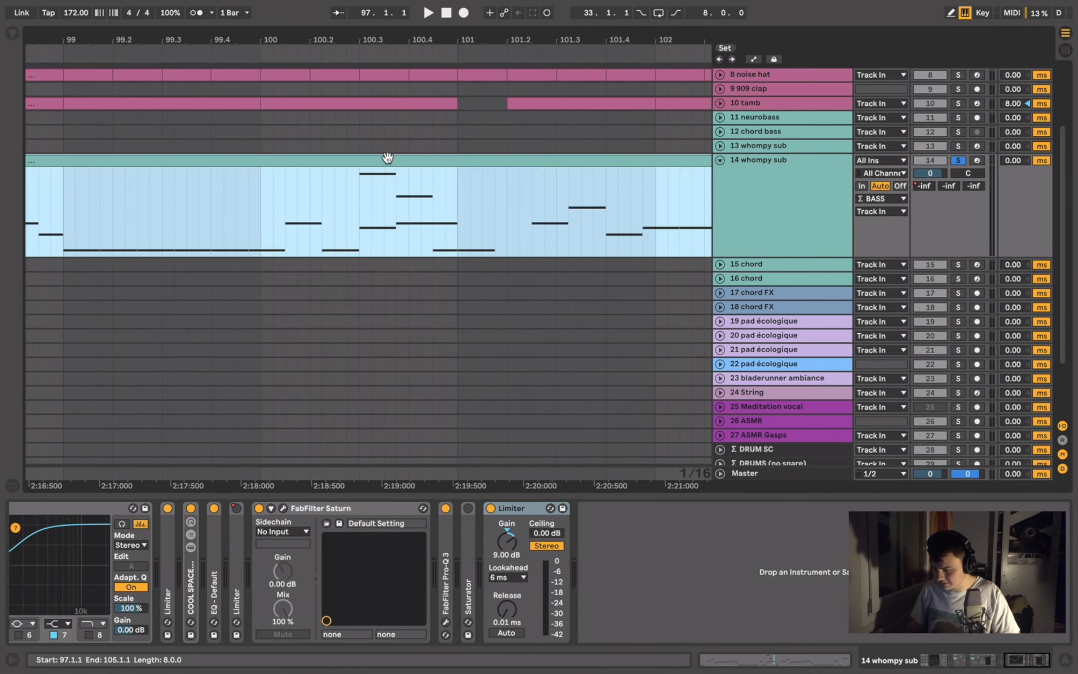
pyautogui.moveTo(328, 496); pyautogui.dragTo(329, 346)
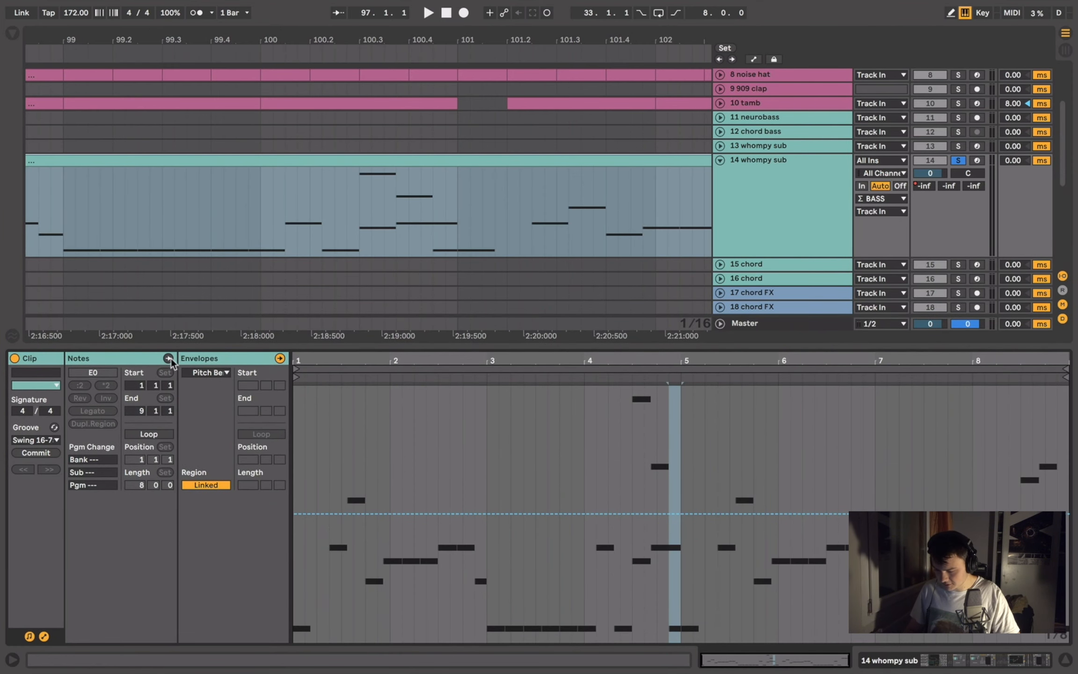
pyautogui.press('space')
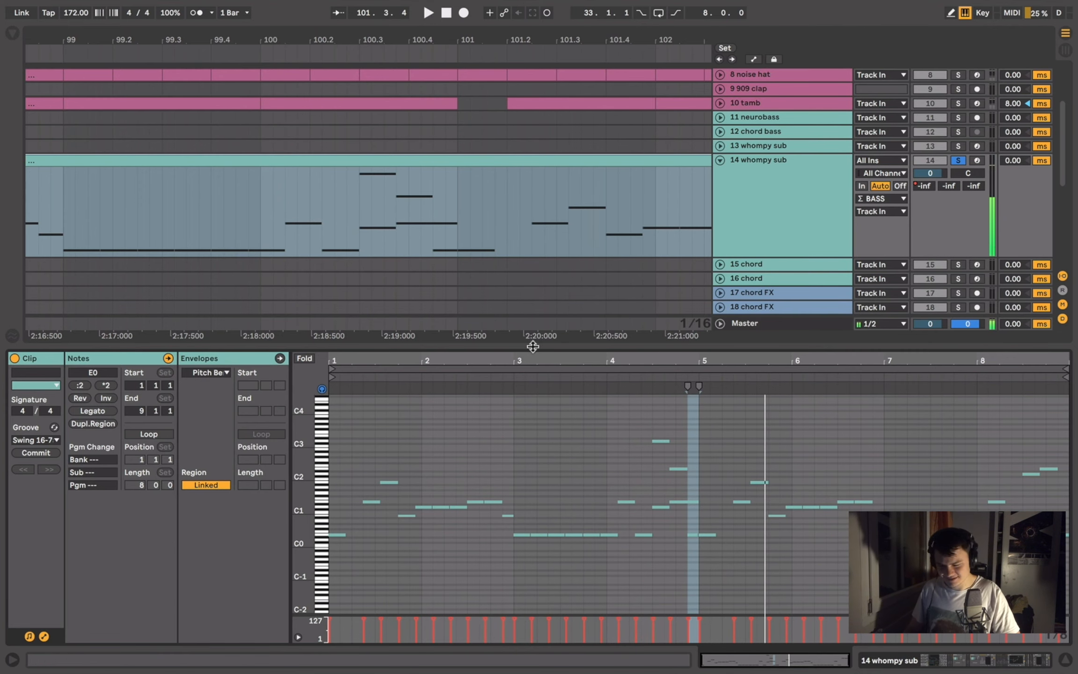
# - Hide the enlarged note editor to show the full arrangement and stop playback
pyautogui.moveTo(533, 347); pyautogui.dragTo(531, 627)
pyautogui.scroll(-5, 461, 171)
pyautogui.click(499, 277)
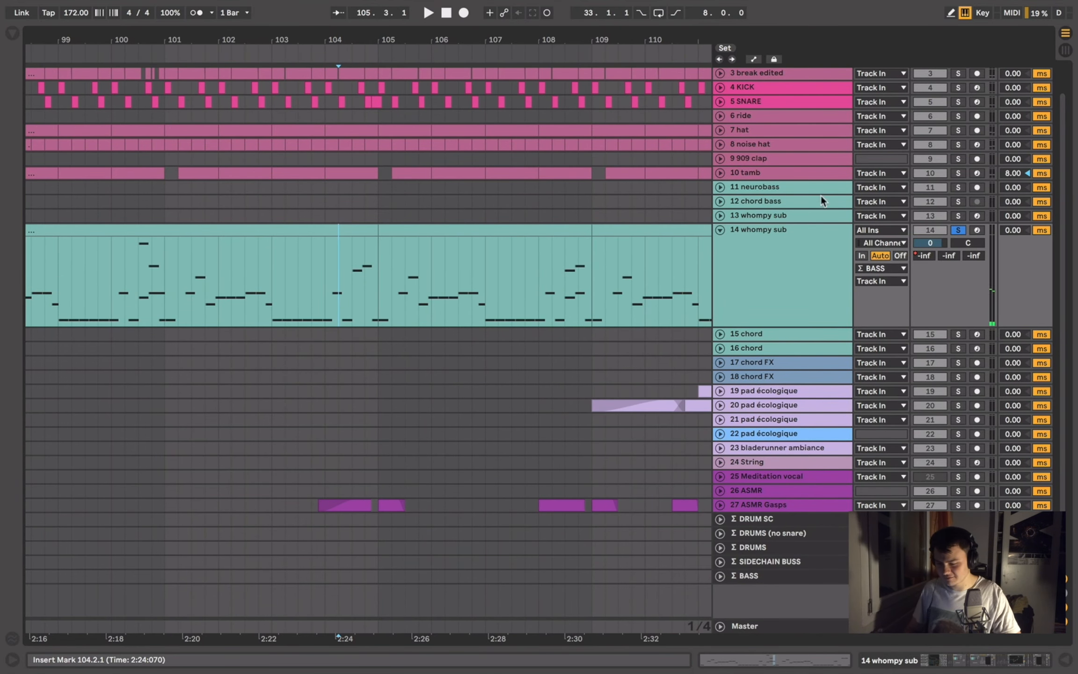
pyautogui.press('space')
# - Fold the 14 whompy sub track and bring the section from bar 95 to bar 121 into view
pyautogui.click(773, 269)
pyautogui.scroll(-3, 773, 268)
pyautogui.scroll(-5, 474, 268)
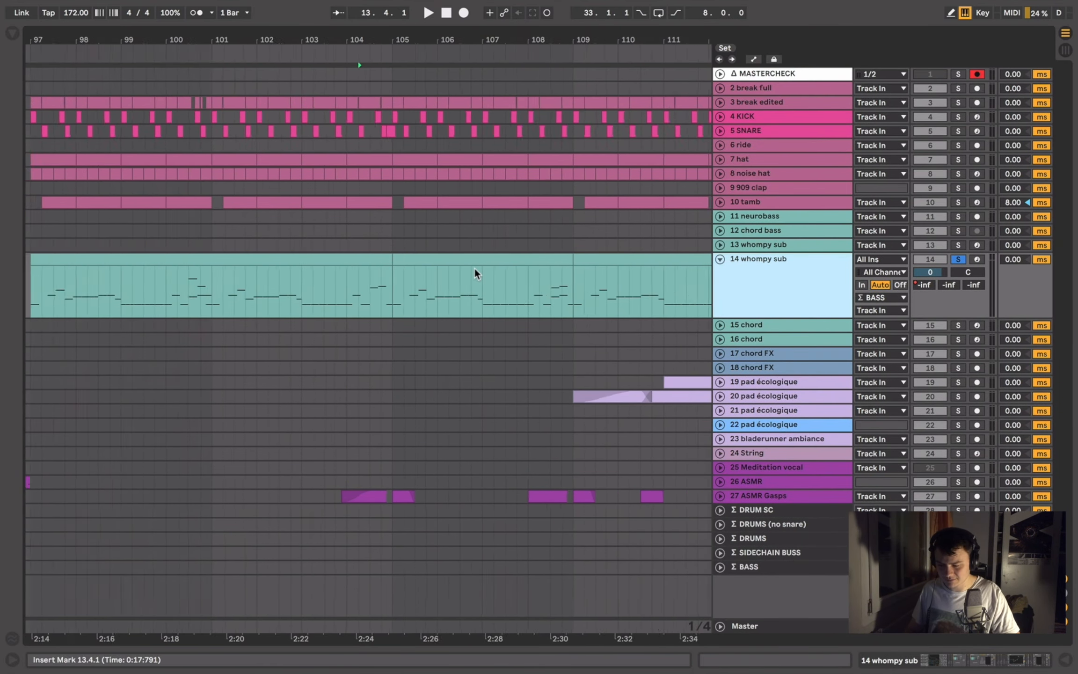
pyautogui.hscroll(3, 474, 267)
pyautogui.click(790, 269)
pyautogui.click(721, 258)
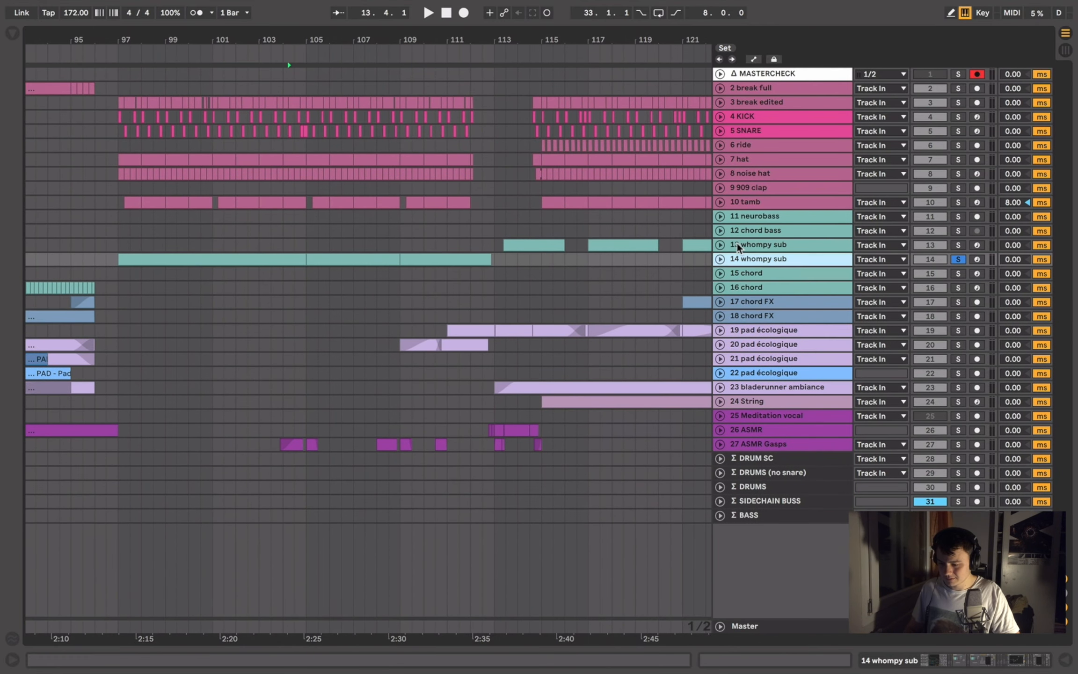
# - Unfold the 13 whompy sub track, play its clip starting at 113.2.3, and solo the track
pyautogui.click(720, 245)
pyautogui.click(508, 253)
pyautogui.press('space')
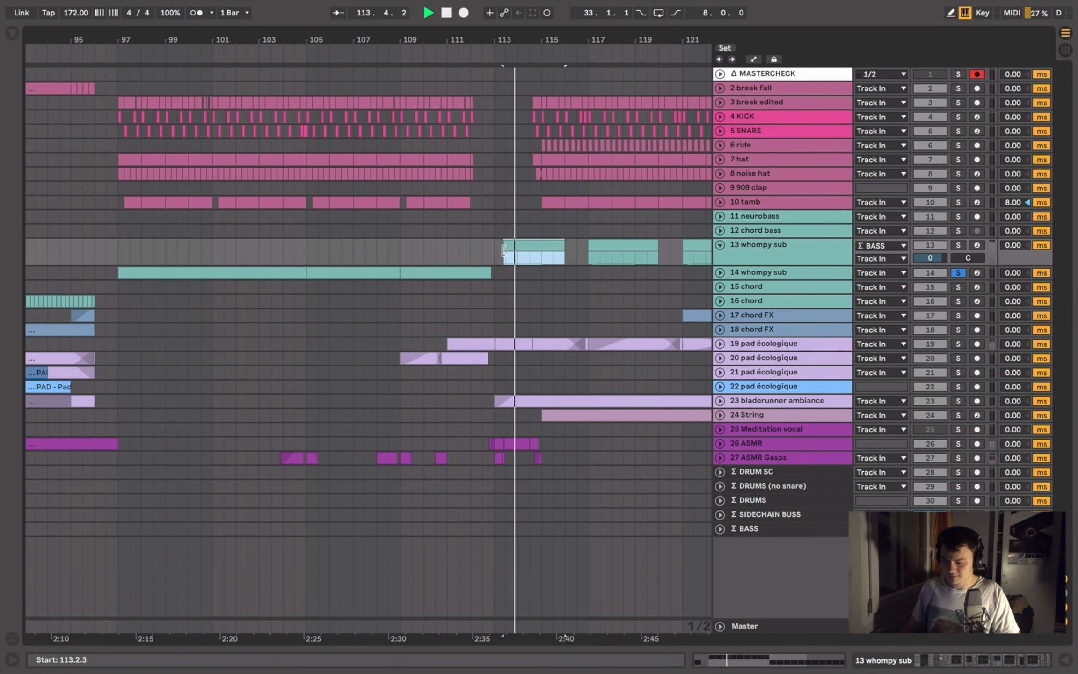
pyautogui.click(956, 245)
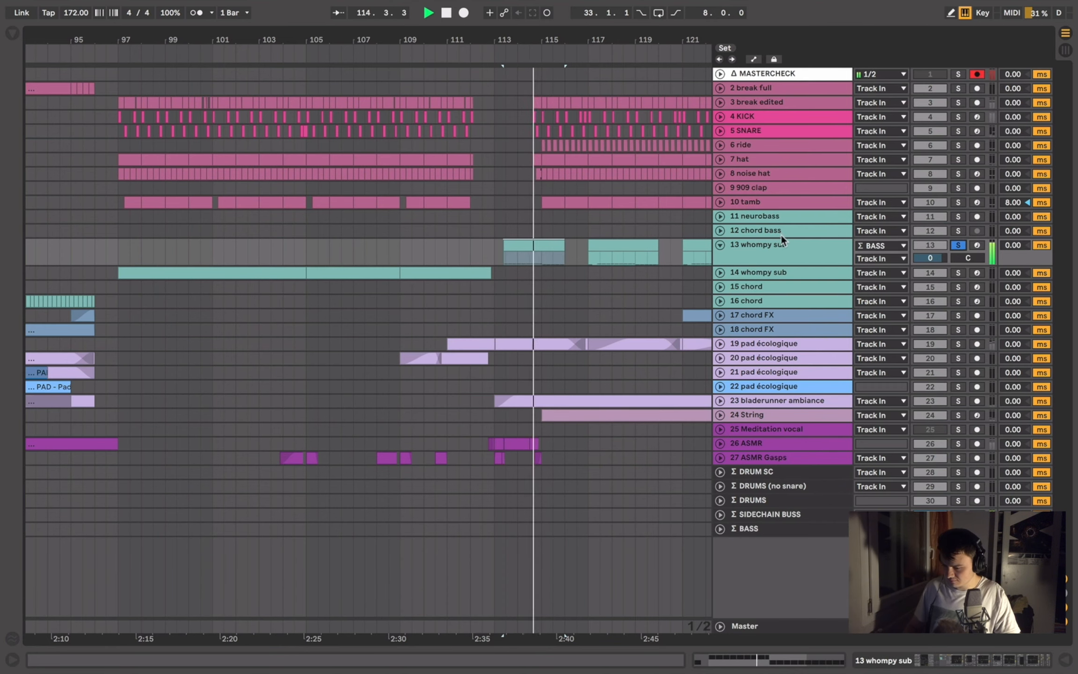
# - Fold the 13 whompy sub track and take it out of solo
pyautogui.doubleClick(783, 241)
pyautogui.click(958, 245)
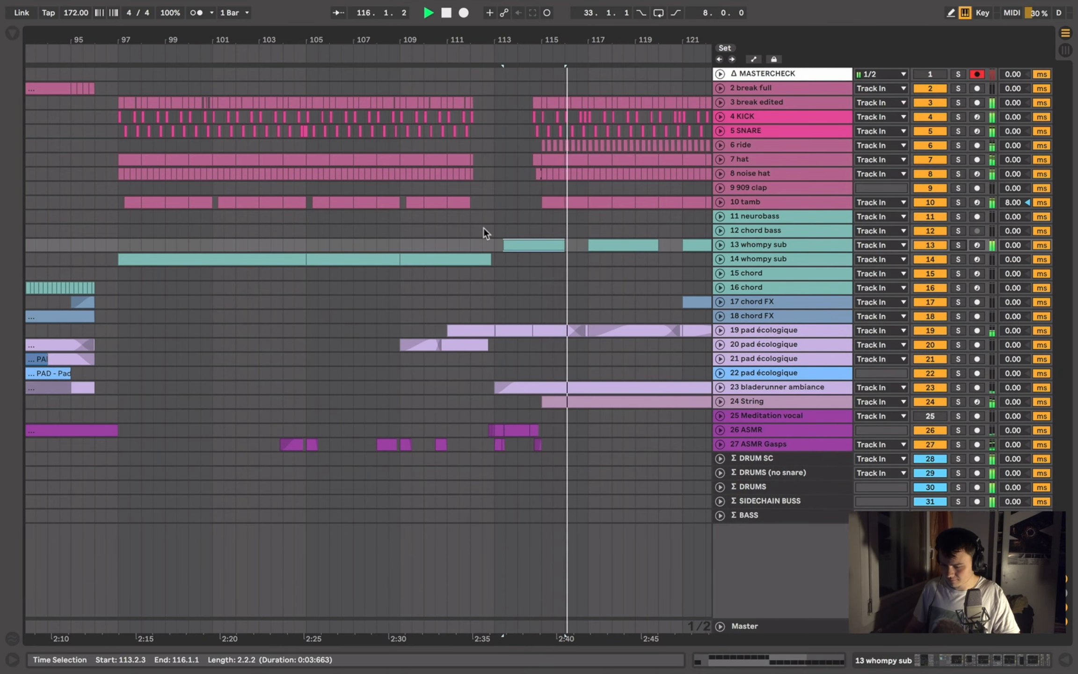
pyautogui.scroll(-5, 484, 228)
pyautogui.hscroll(-2, 484, 228)
pyautogui.scroll(-2, 483, 228)
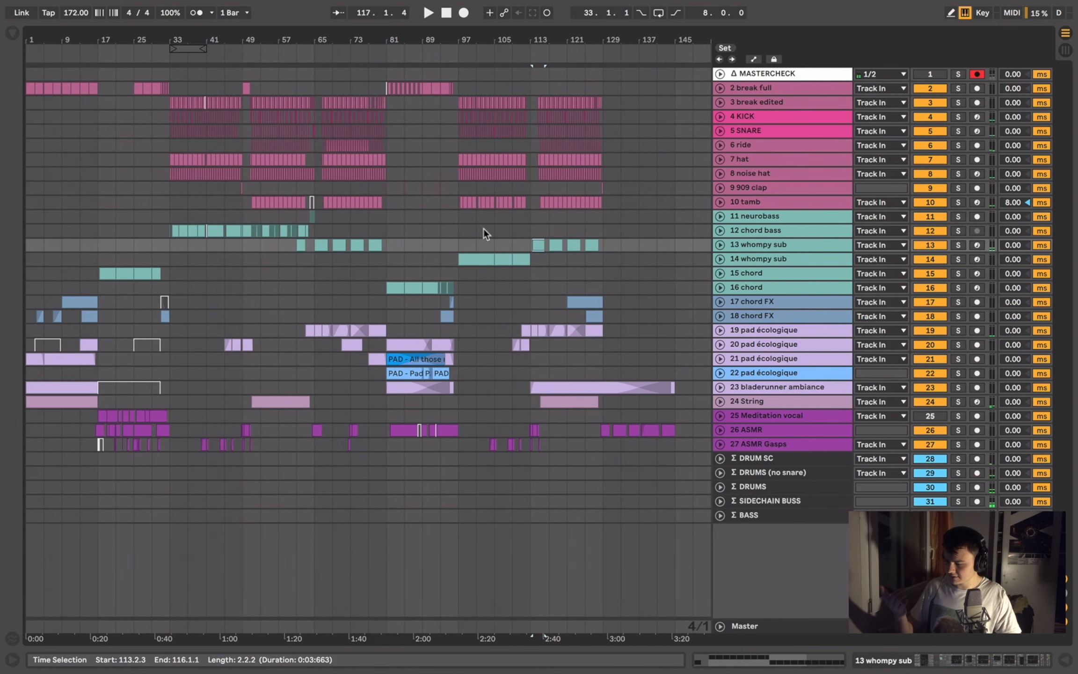
# - Set the playback start to 17.1.1 and unfold the 25 Meditation vocal track
pyautogui.click(451, 246)
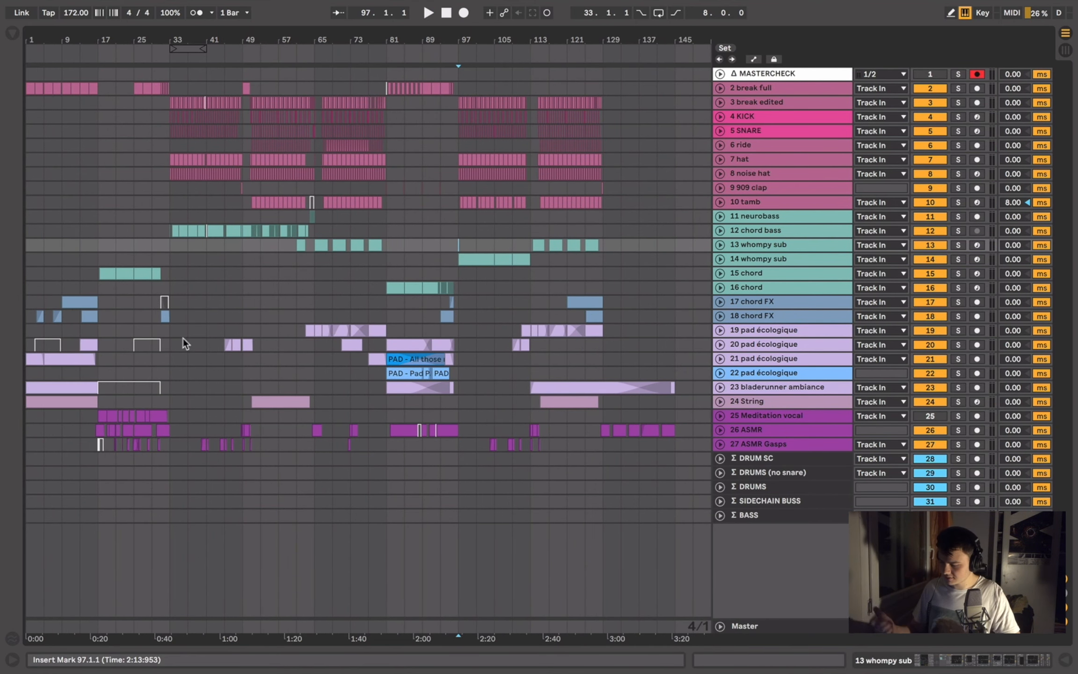
pyautogui.click(95, 401)
pyautogui.click(102, 399)
pyautogui.scroll(5, 102, 399)
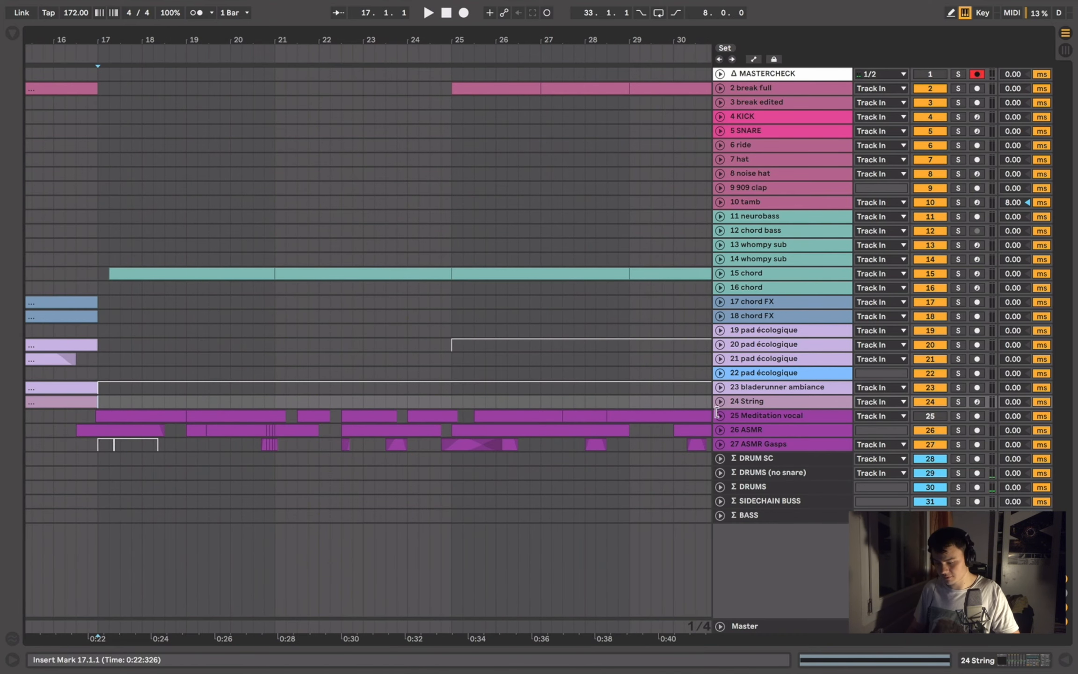
pyautogui.click(719, 414)
# - Select the 26 ASMR and 27 ASMR Gasps tracks and deactivate both
pyautogui.click(757, 484)
pyautogui.hotkey('shift', 'Down')
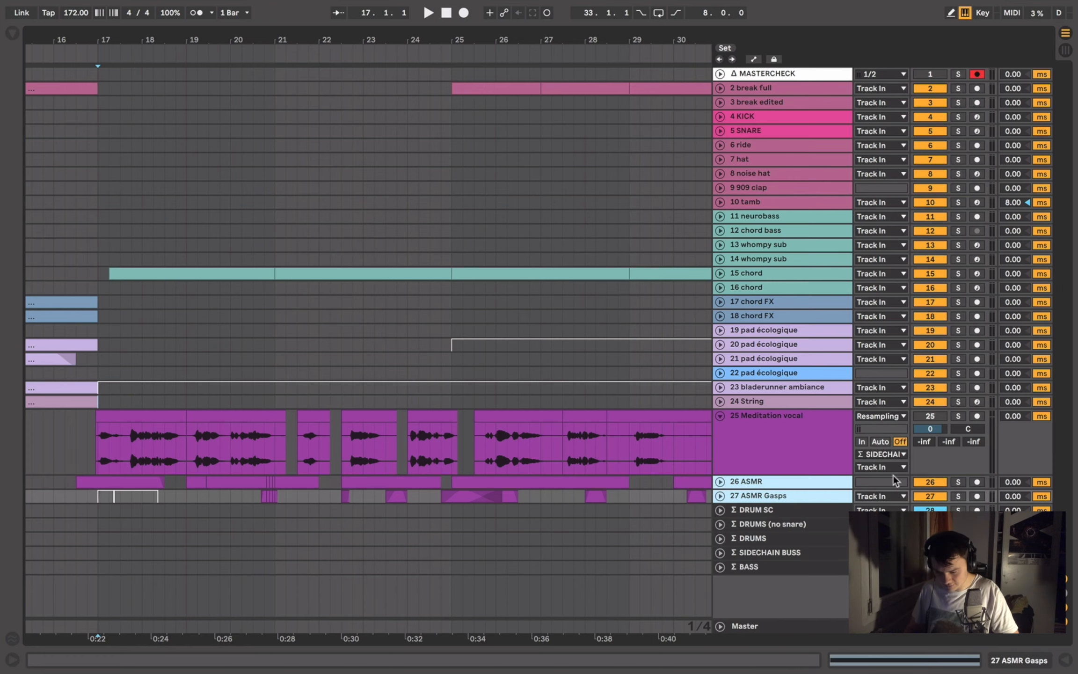
pyautogui.click(920, 485)
# - Show the 25 Meditation vocal device chain, solo the track, and play it from 17.1.1
pyautogui.doubleClick(799, 462)
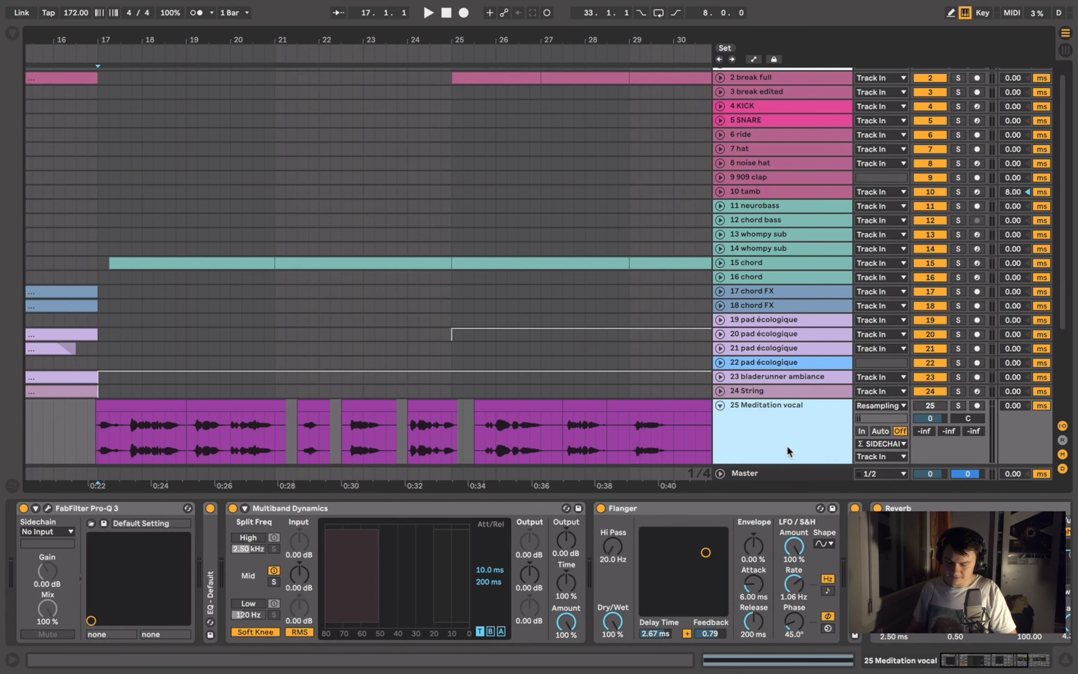
pyautogui.scroll(-5, 787, 444)
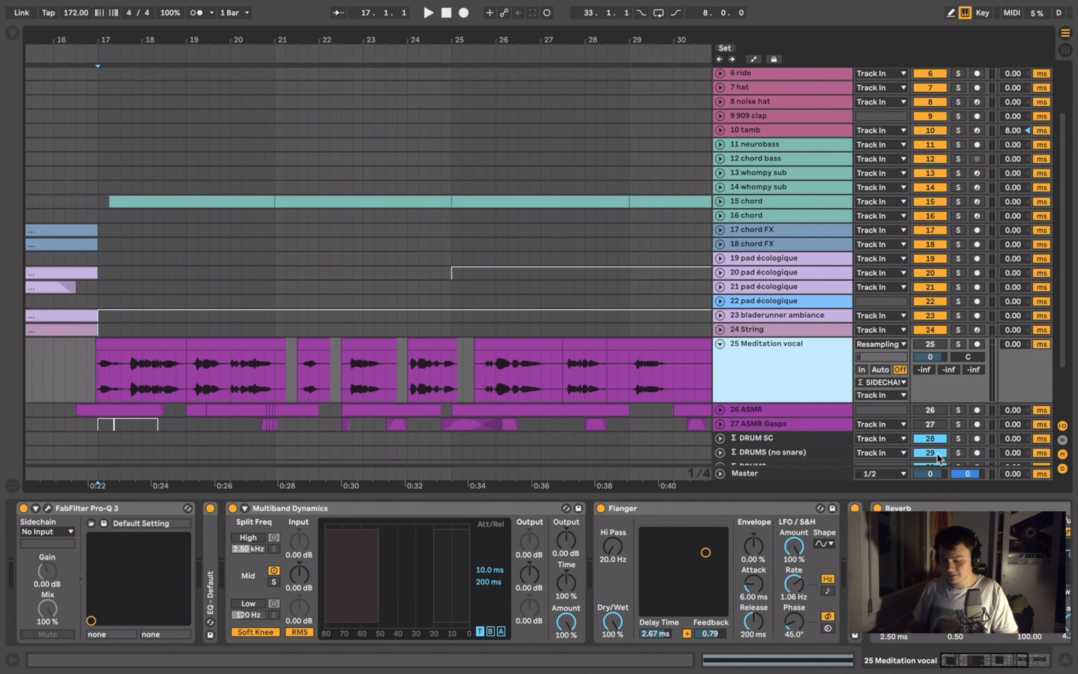
pyautogui.click(957, 345)
pyautogui.press('space')
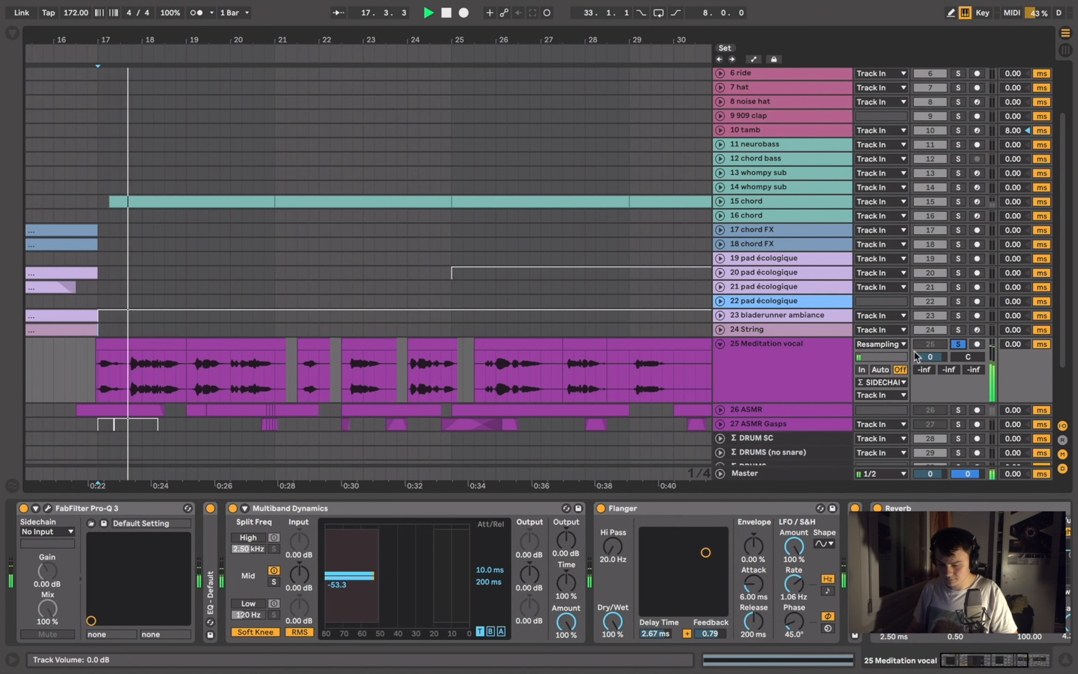
# - Activate the 25 Meditation vocal track without solo and play it together with the rest of the intro section
pyautogui.click(934, 345)
pyautogui.scroll(-3, 332, 375)
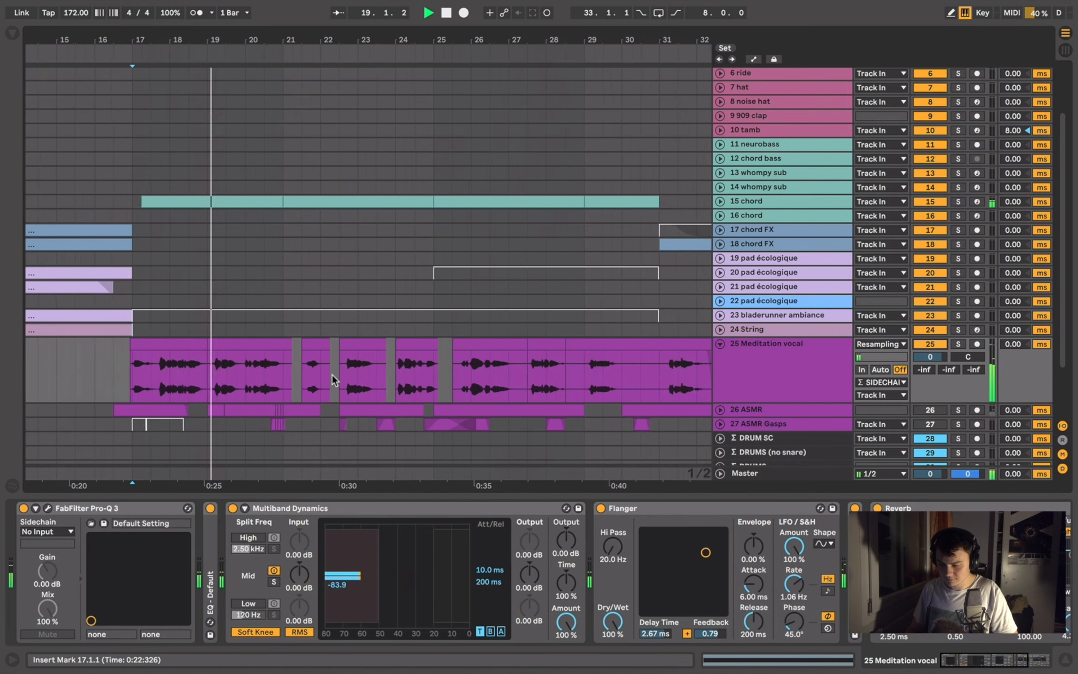
pyautogui.scroll(-2, 332, 374)
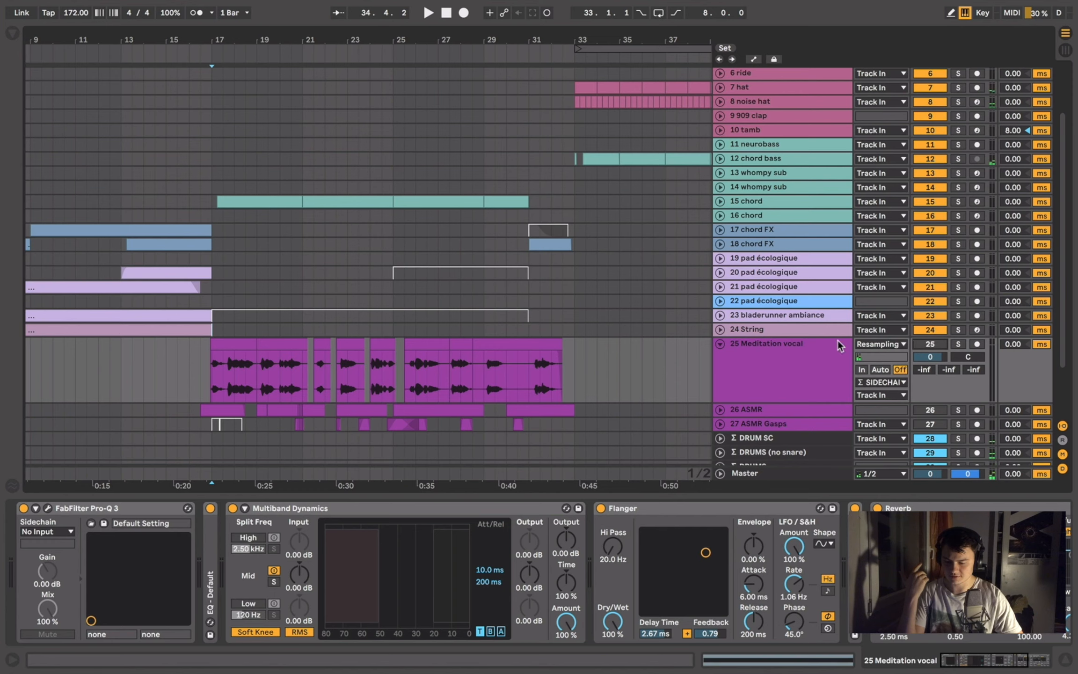
# - Fold the 25 Meditation vocal track and unfold the 26 ASMR track with its device chain
pyautogui.click(746, 351)
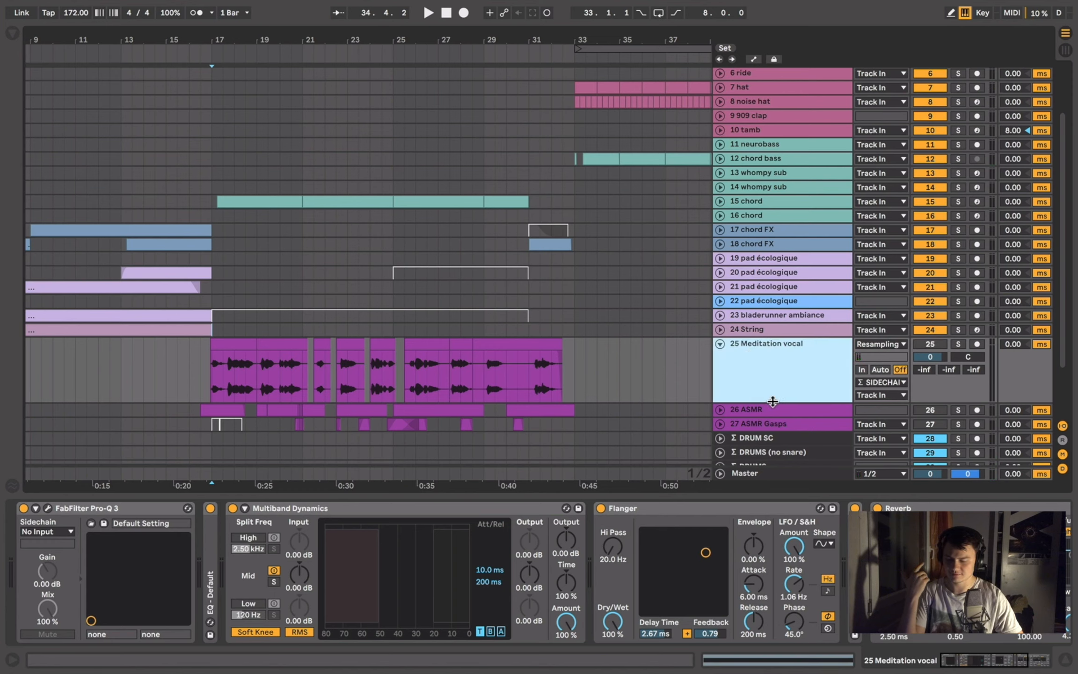
pyautogui.moveTo(772, 385); pyautogui.dragTo(769, 363)
pyautogui.click(720, 344)
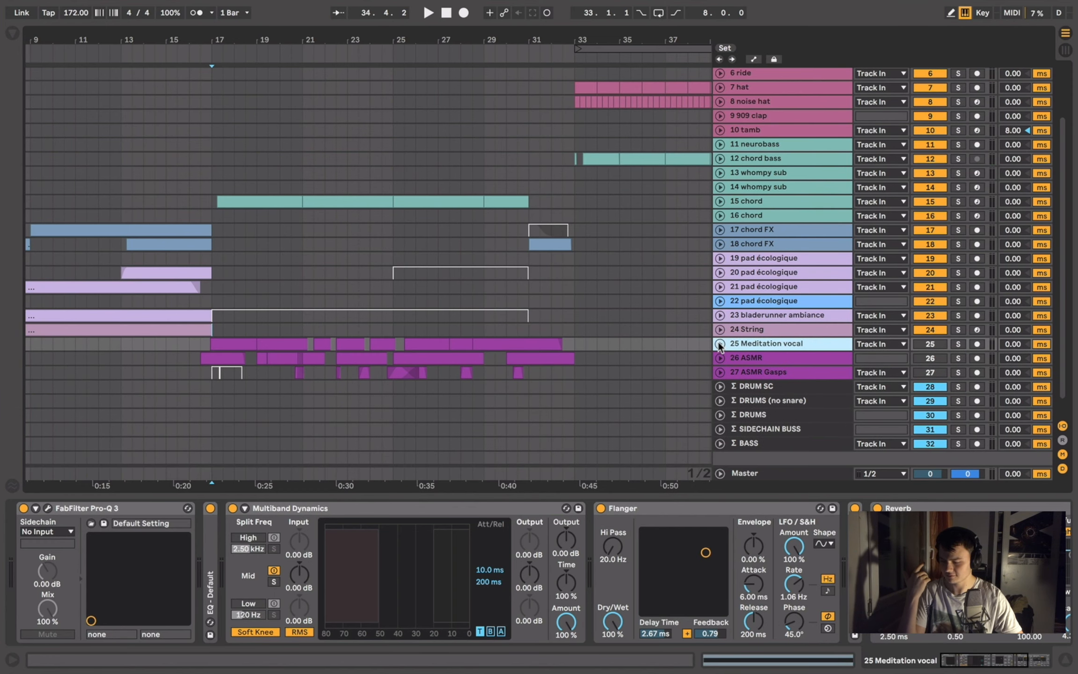
pyautogui.click(720, 357)
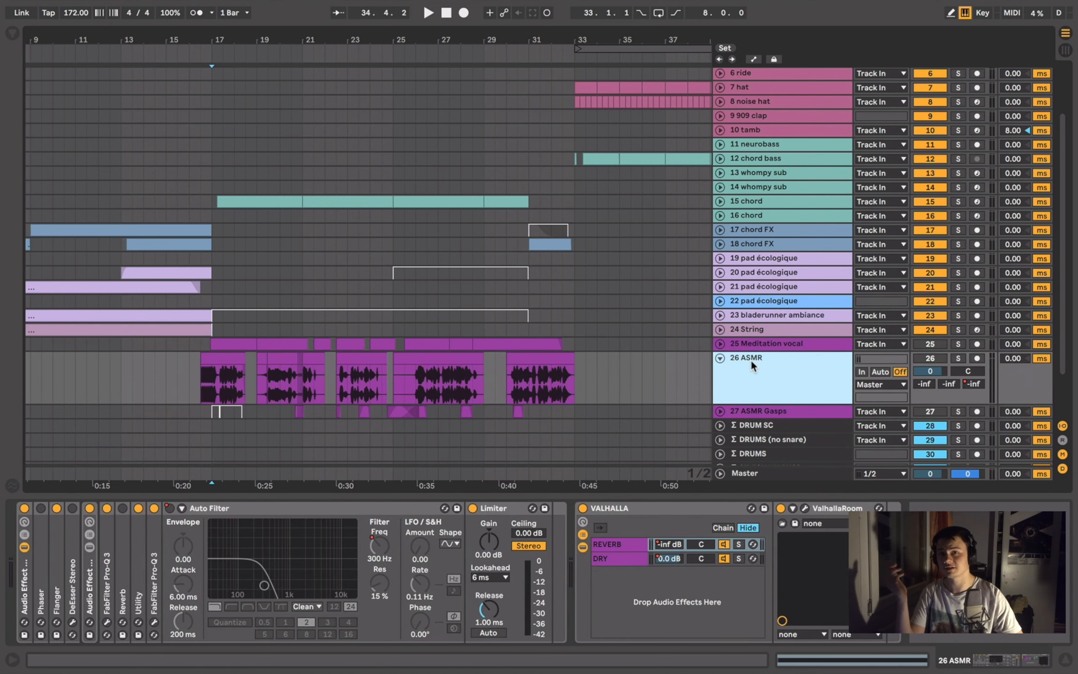
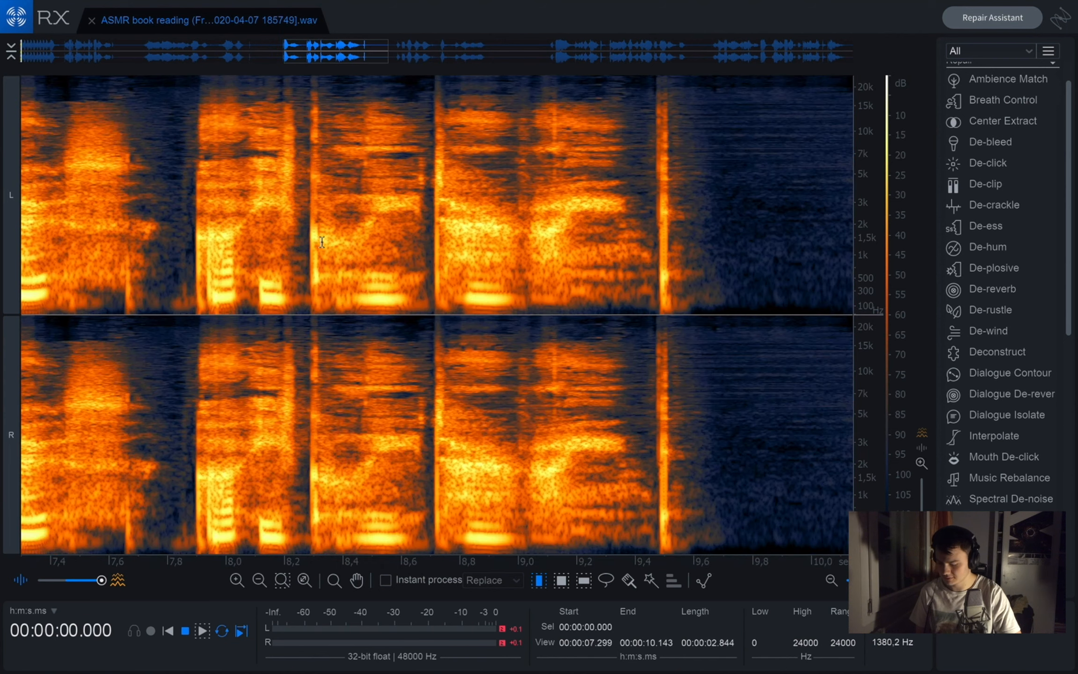
# - In iZotope RX, play the ASMR book reading recording, then view the audio preferences and accept them
pyautogui.press('space')
pyautogui.press('super+comma')
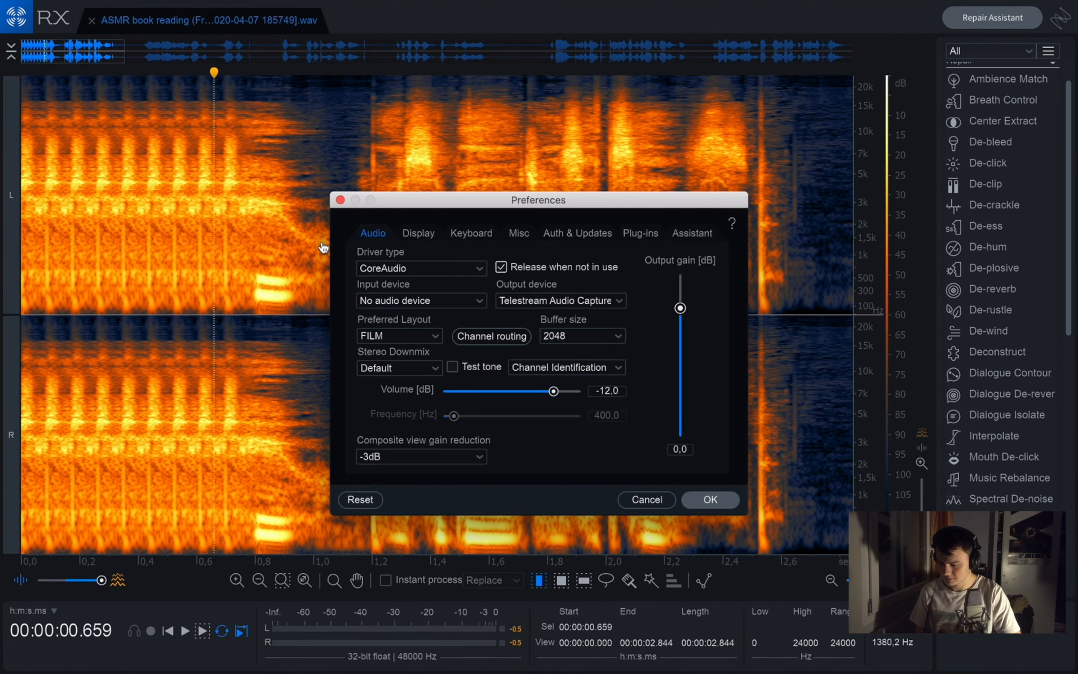
pyautogui.click(711, 499)
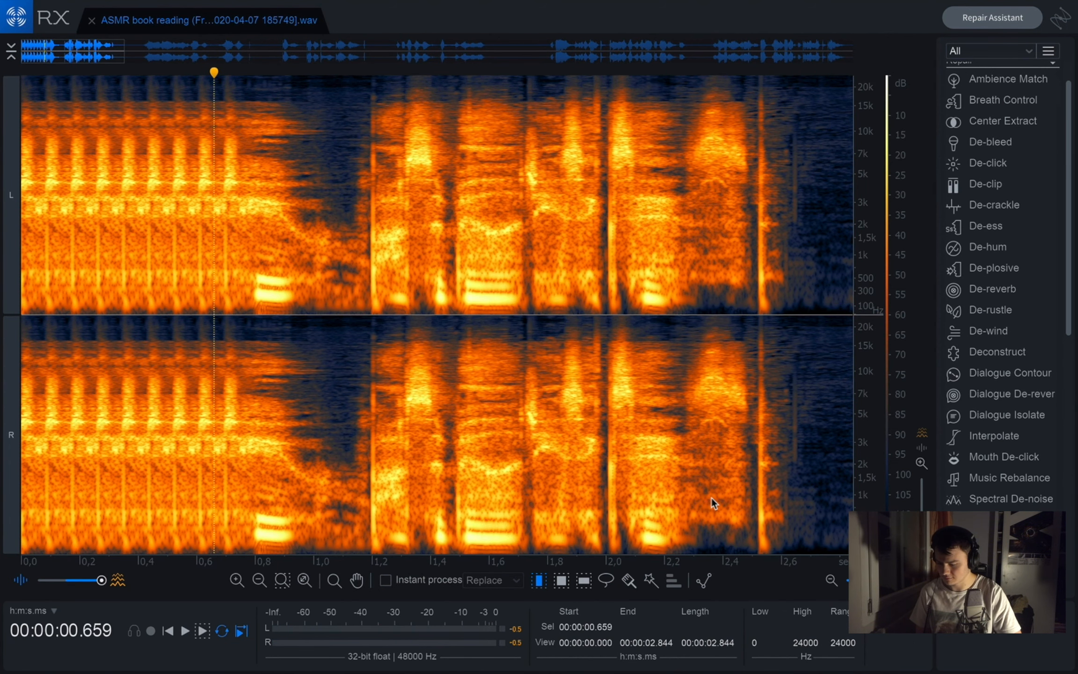
# - Select the speech from about 1.05 to 2.70 s in both channels and view its spectrogram with the following phrase
pyautogui.moveTo(328, 283); pyautogui.dragTo(811, 309)
pyautogui.scroll(5, 810, 309)
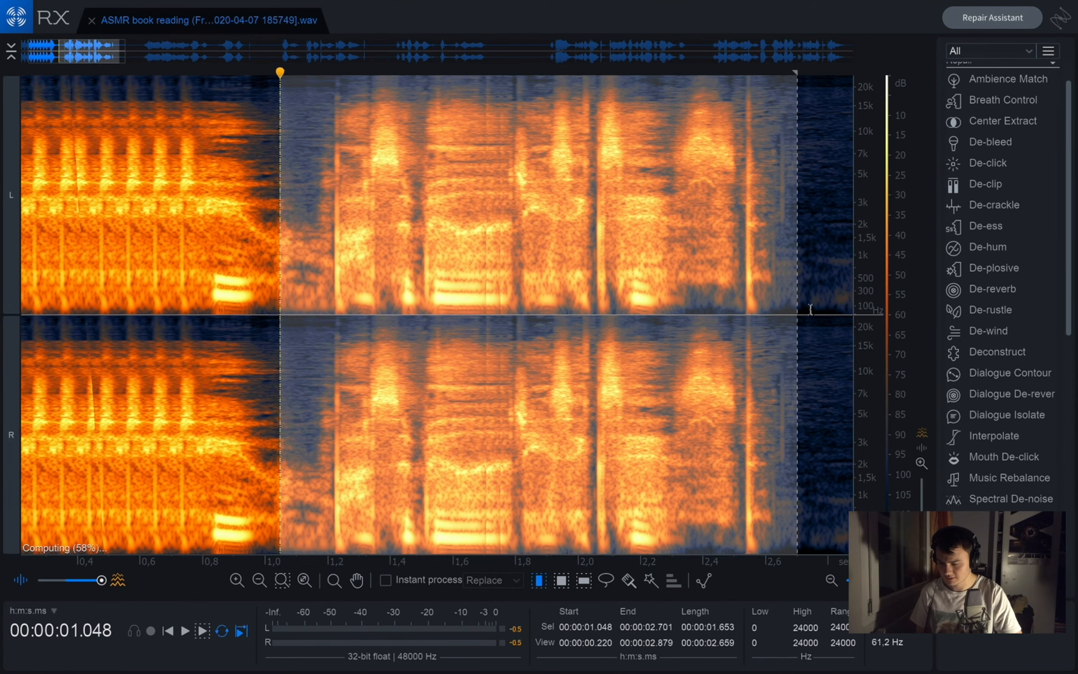
pyautogui.scroll(-4, 463, 444)
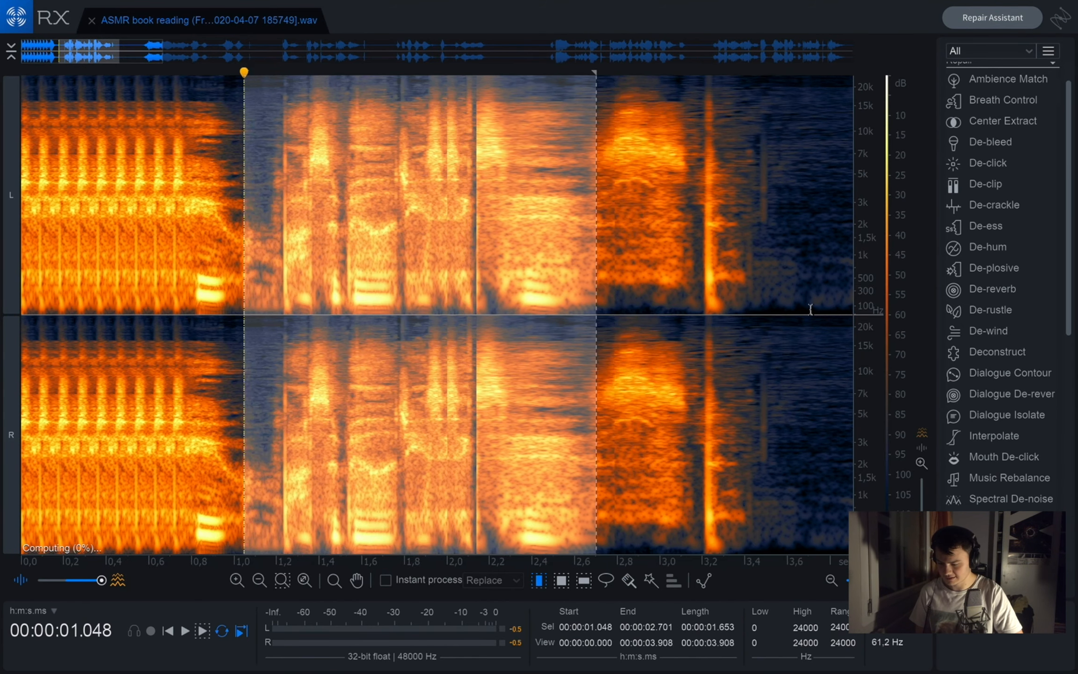
pyautogui.moveTo(425, 573); pyautogui.dragTo(630, 574)
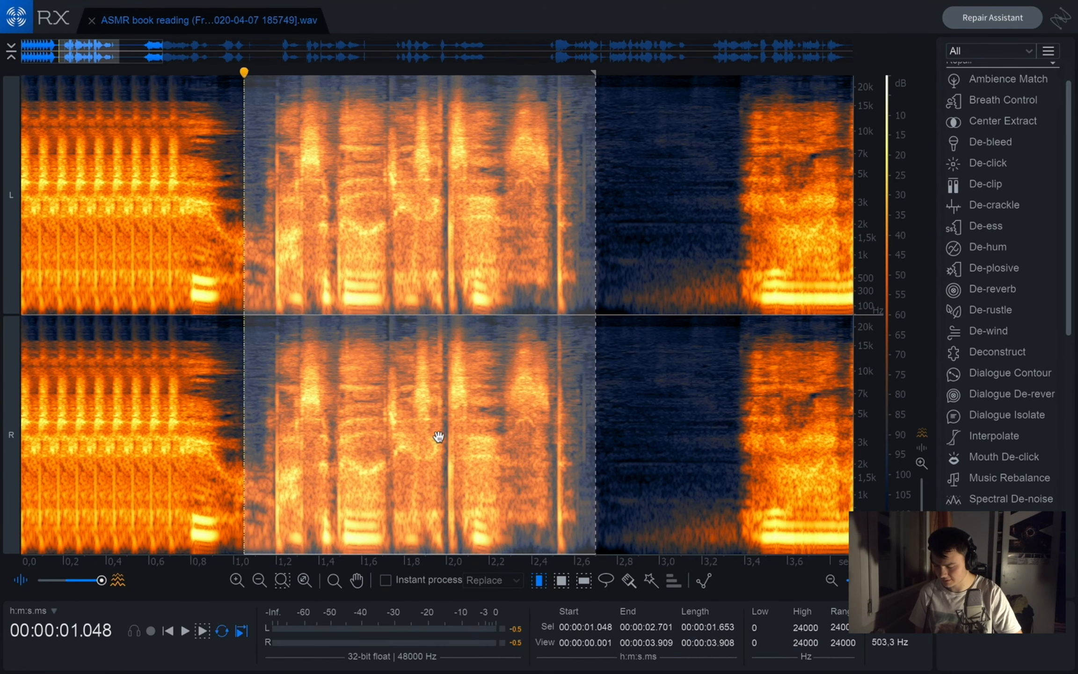
pyautogui.scroll(-2, 428, 425)
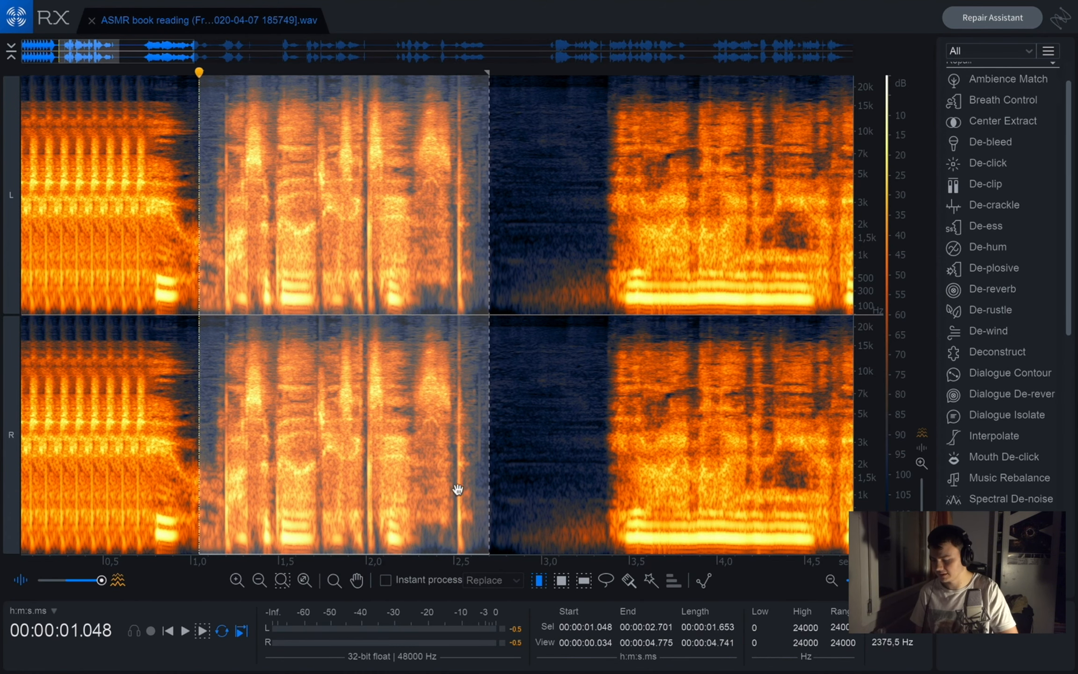
# - Brush a selection over the right channel from about 1.24 to 2.31 s, between about 2.6 and 9.1 kHz, and clear it
pyautogui.click(545, 507)
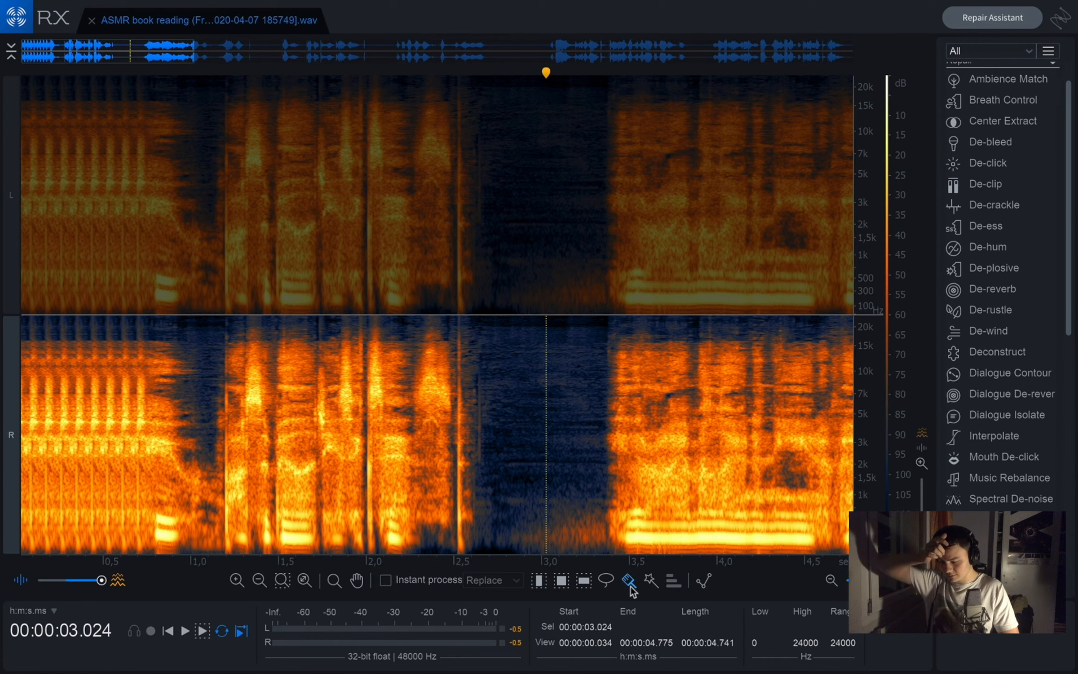
pyautogui.moveTo(253, 394)
pyautogui.mouseDown()
pyautogui.moveTo(373, 413)
pyautogui.moveTo(408, 433)
pyautogui.mouseUp()
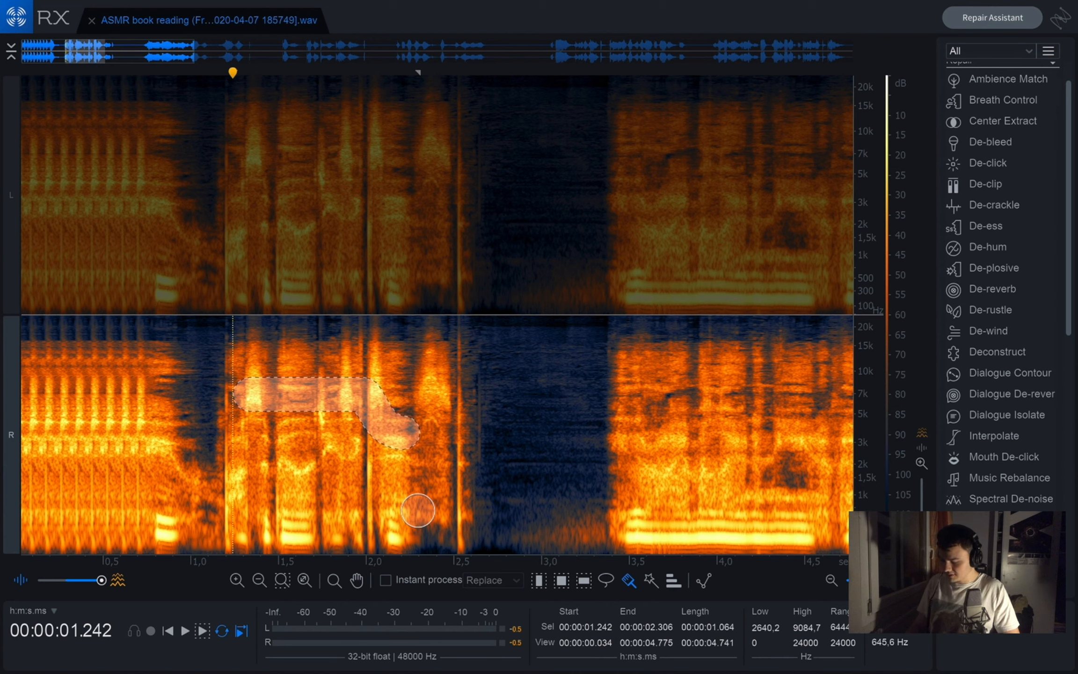
pyautogui.click(418, 511)
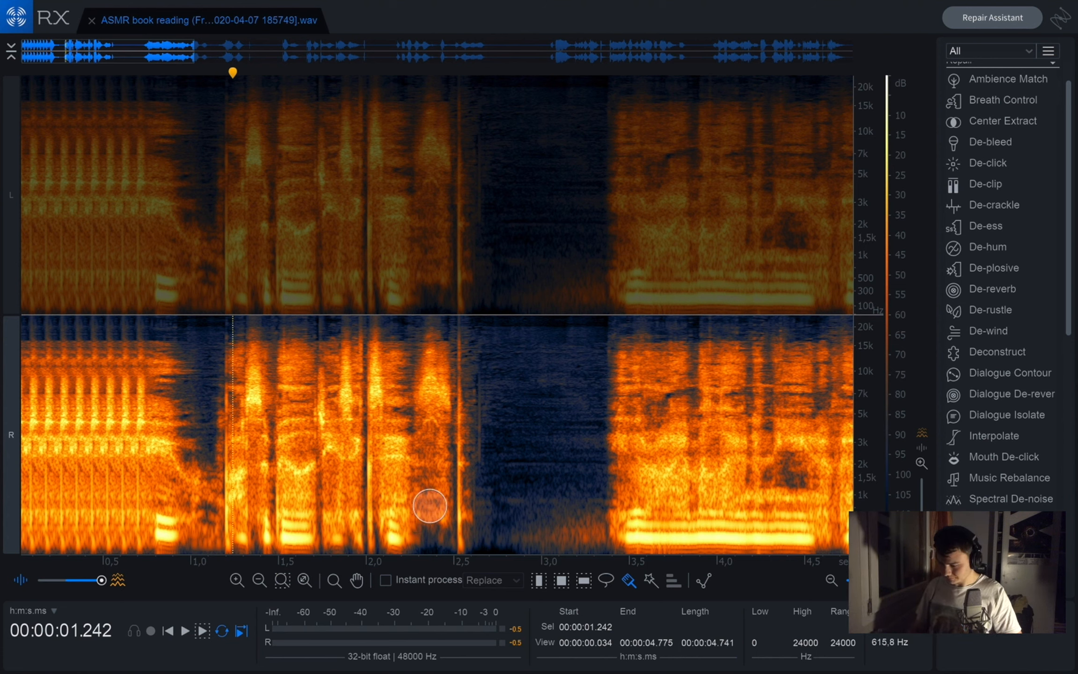
# - Brush-select the right channel's high frequencies from about 2.48 to 2.68 s and view the whole 23-second recording
pyautogui.moveTo(467, 340); pyautogui.dragTo(468, 439)
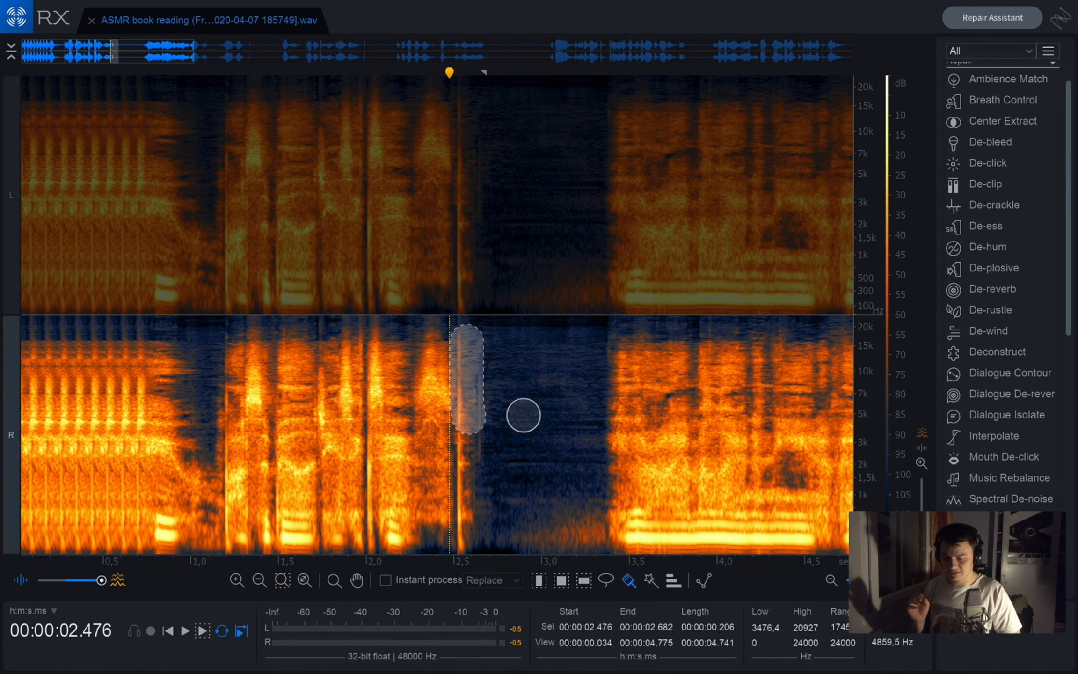
pyautogui.scroll(-3, 523, 407)
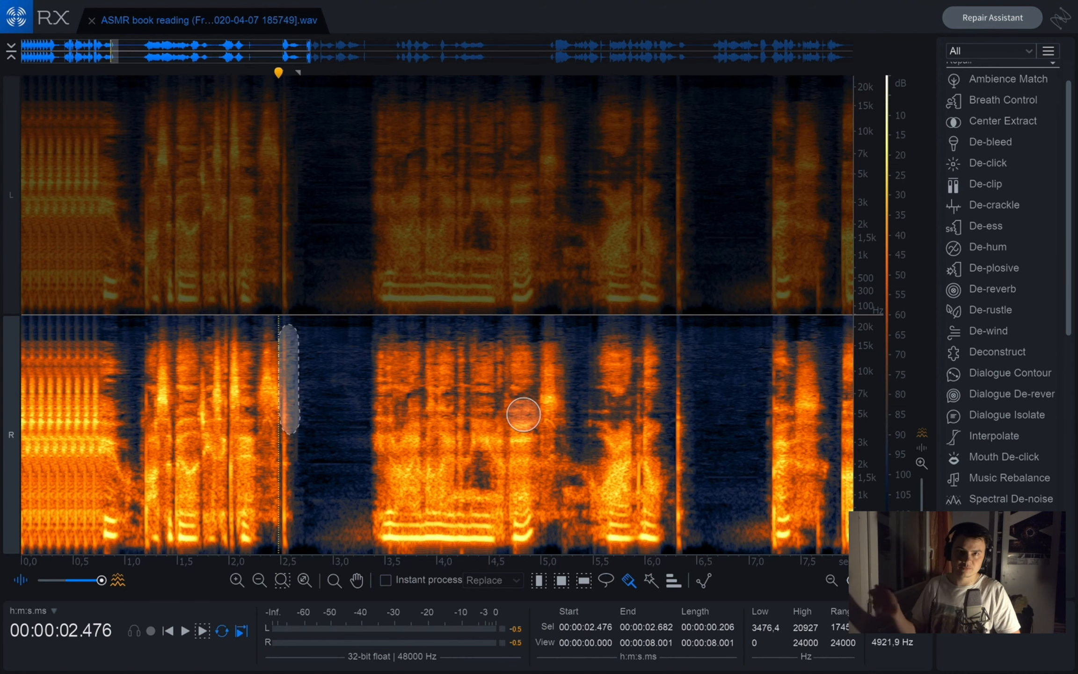
pyautogui.scroll(-1, 523, 414)
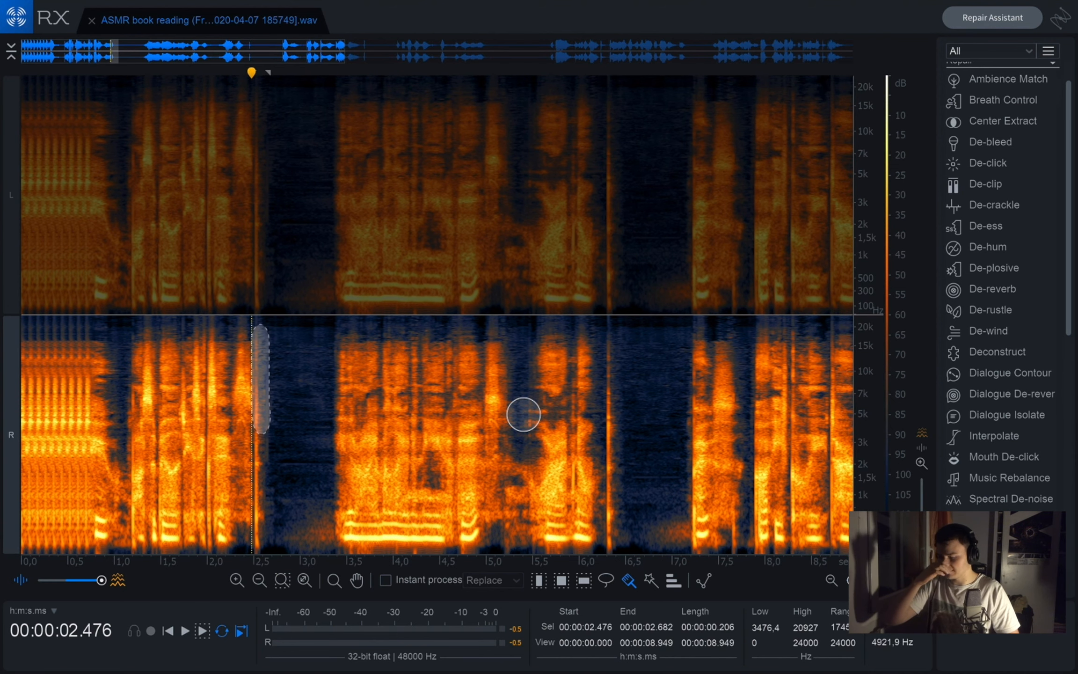
pyautogui.scroll(-6, 524, 414)
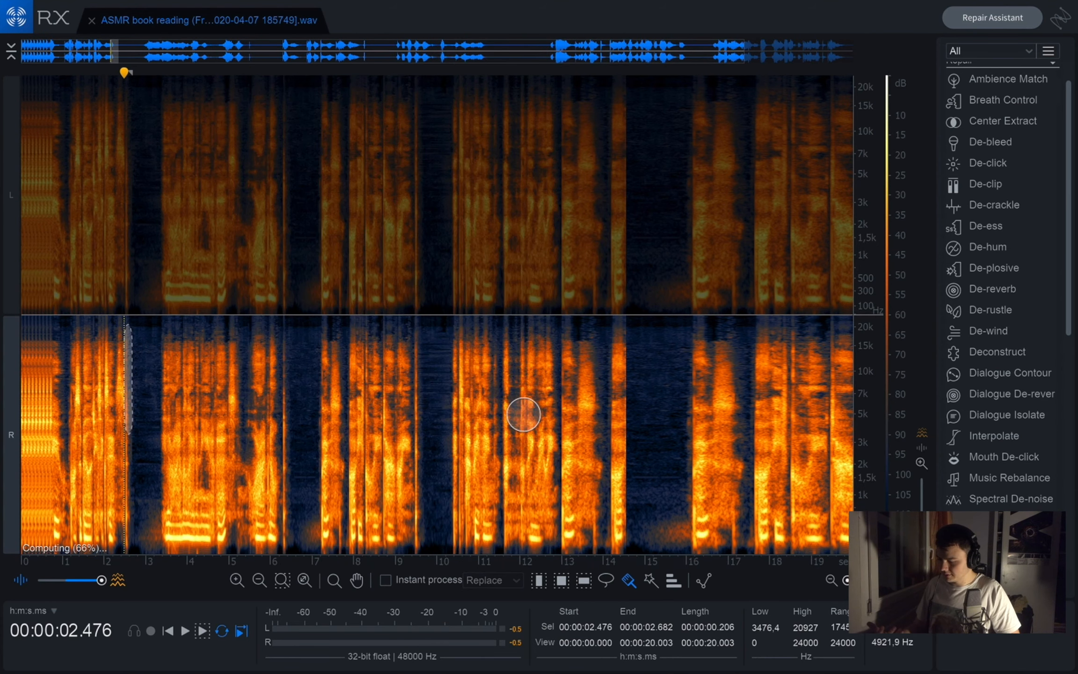
pyautogui.scroll(-1, 523, 414)
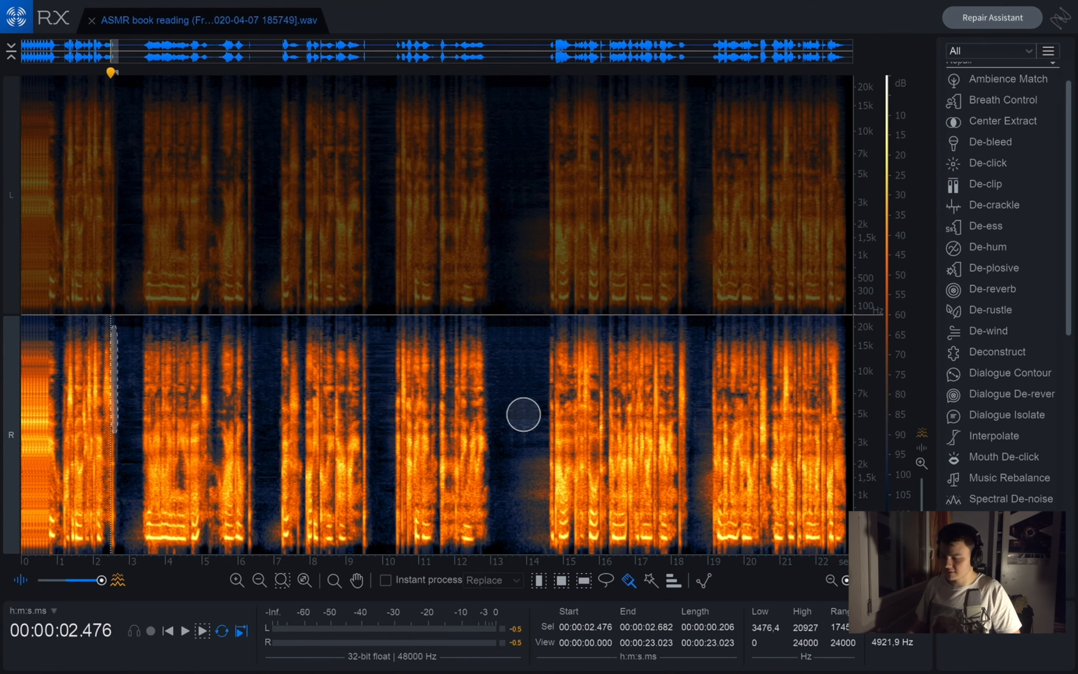
# - Clear the selection and brush-select the lowest frequencies of both channels from about 8.96 to 9.90 s
pyautogui.press('super+d')
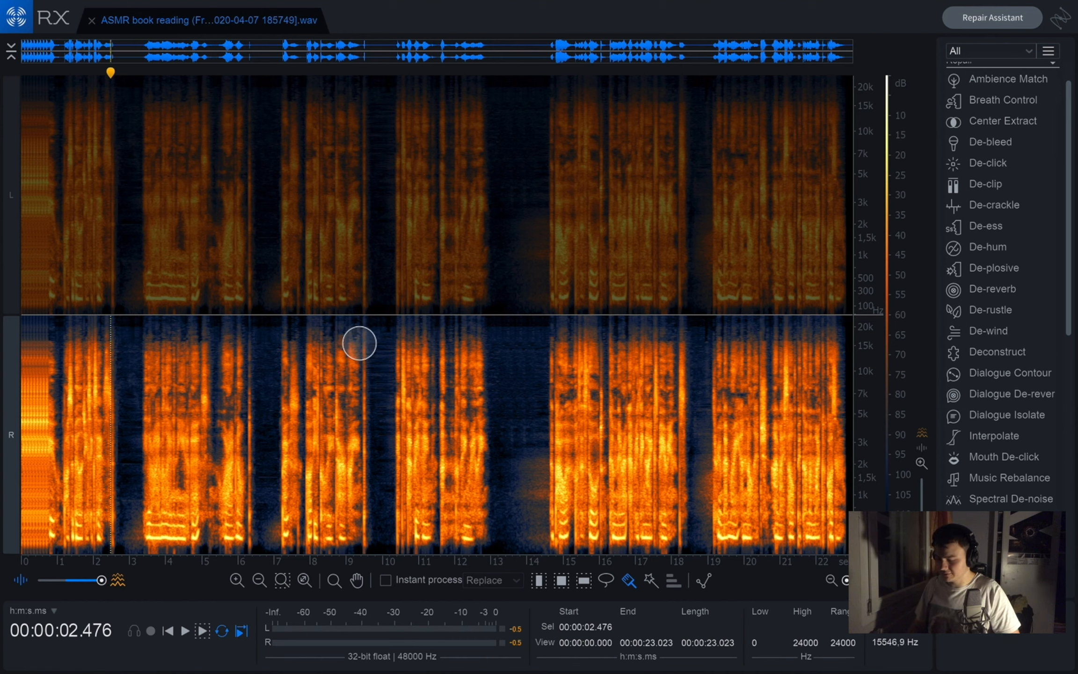
pyautogui.click(361, 311)
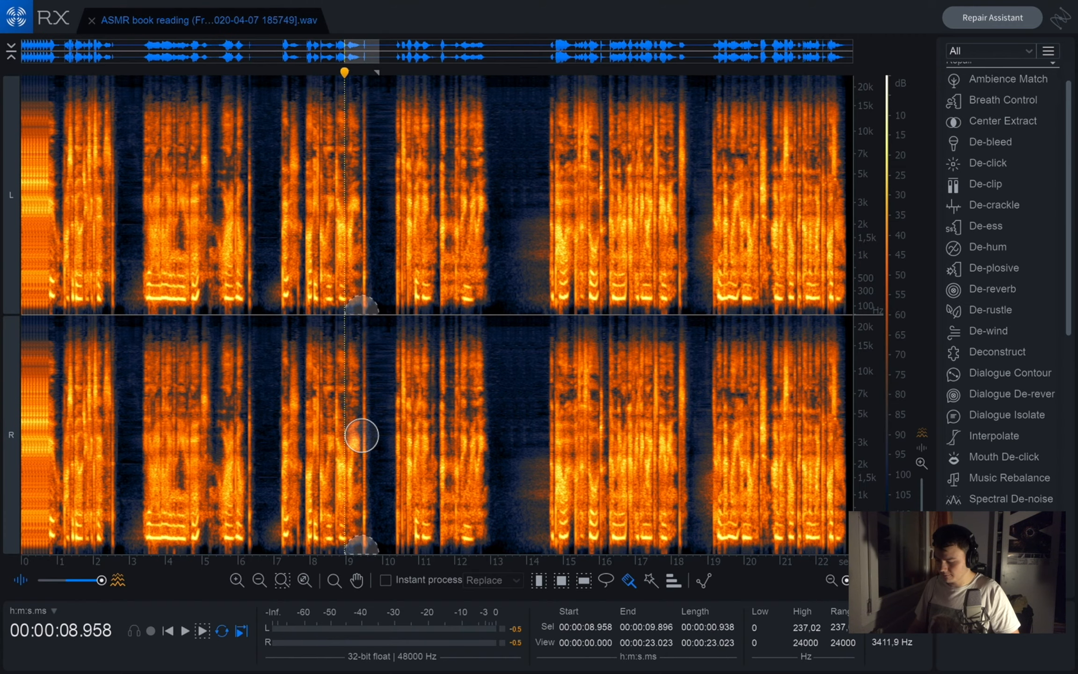
# - Clear the selection in RX, switch to Ableton Live, and show the ASMR track's effect chain with the Flanger expanded
pyautogui.press('super+d')
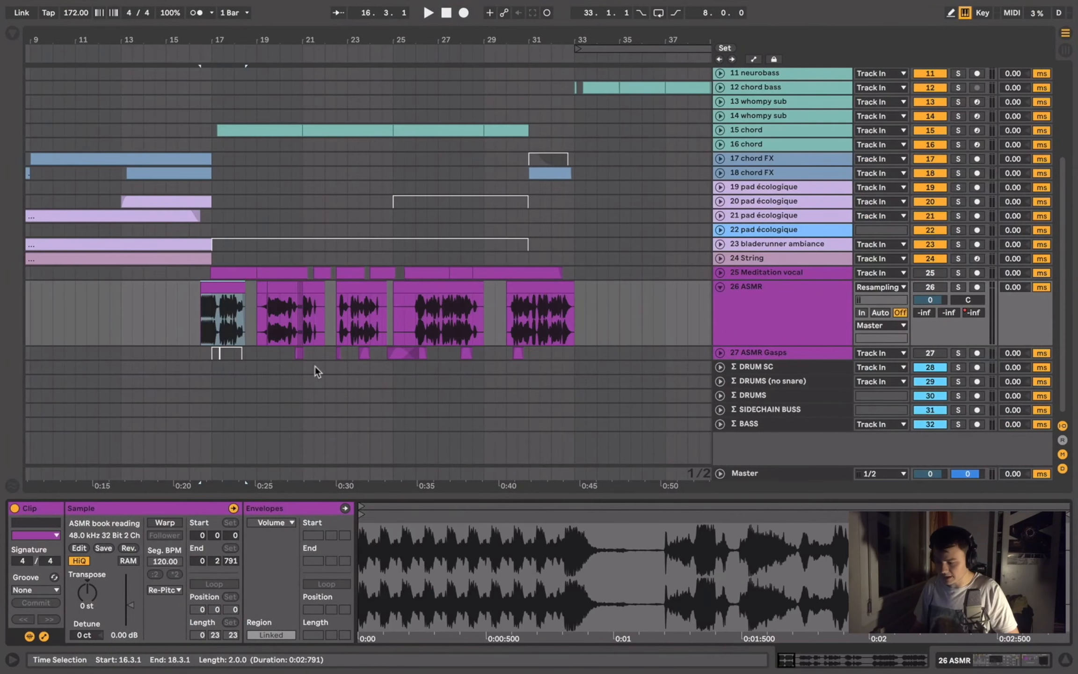
pyautogui.scroll(10, 225, 326)
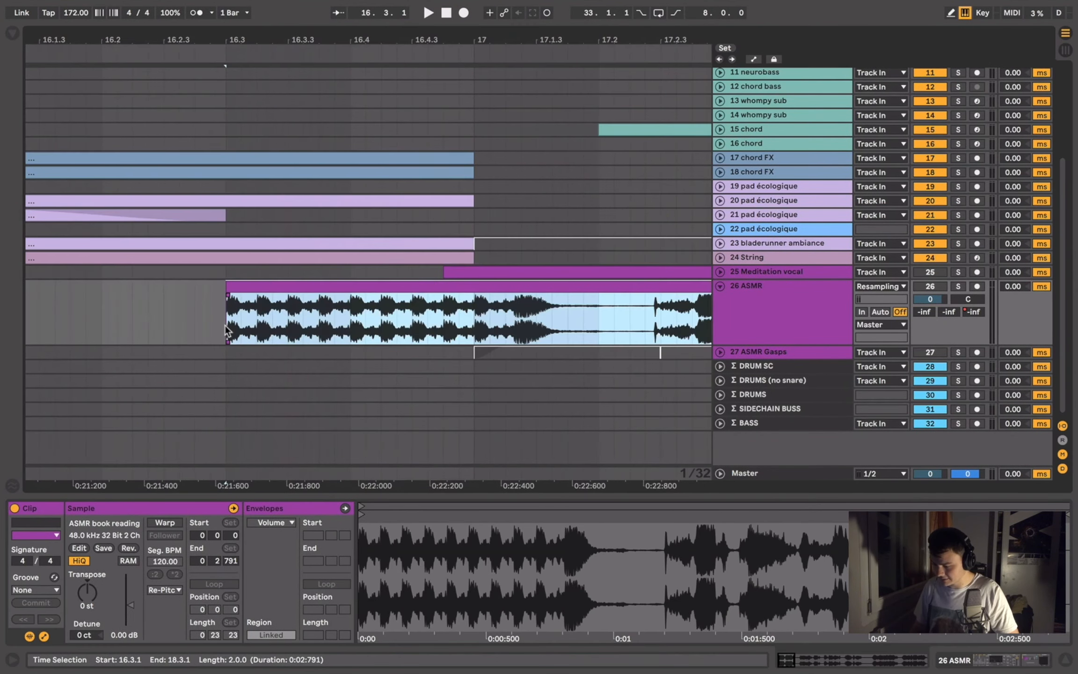
pyautogui.click(801, 308)
pyautogui.doubleClick(801, 307)
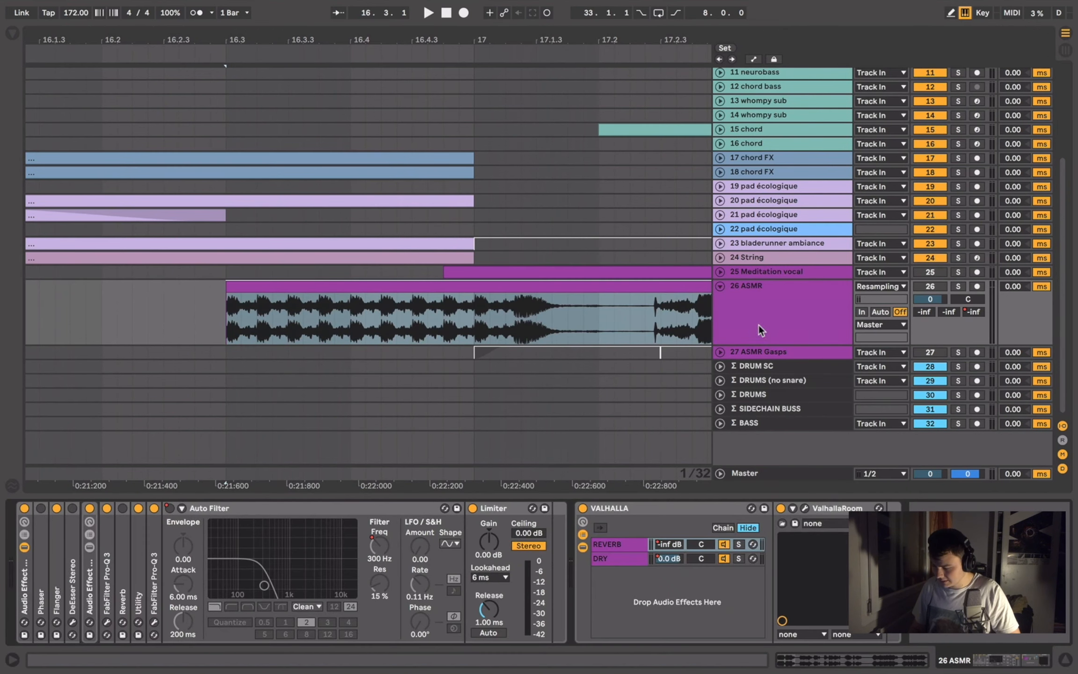
pyautogui.doubleClick(56, 543)
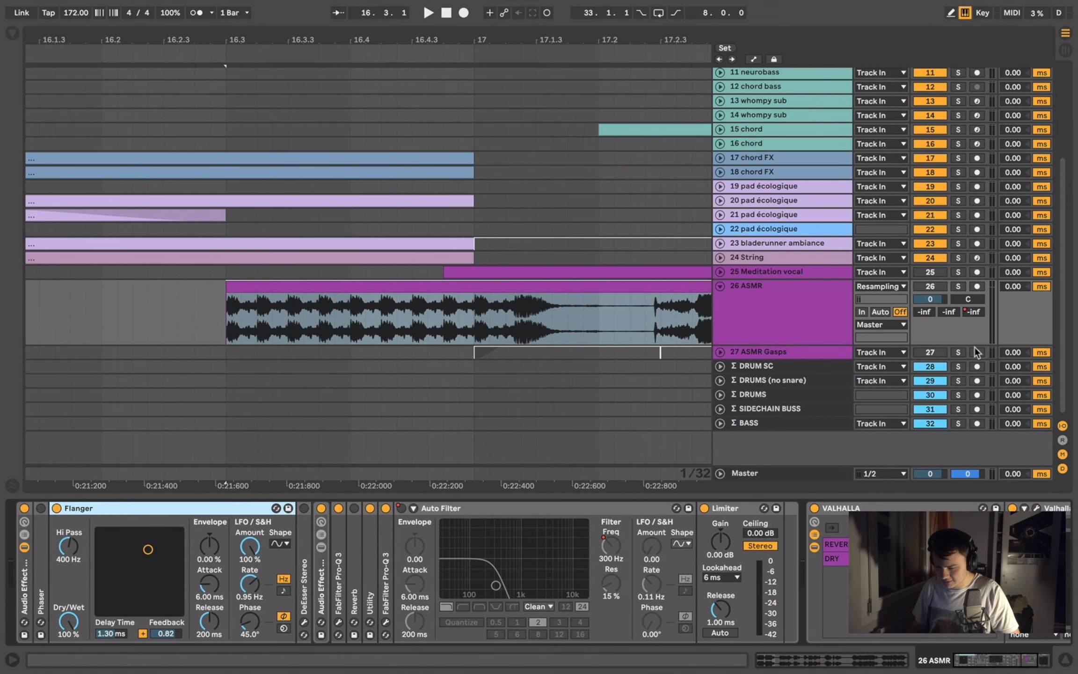
# - Bypass the ASMR track's second Audio Effect Rack, both Pro-Q 3 equalizers, the Utility, the Limiter and the VALHALLA rack
pyautogui.click(322, 509)
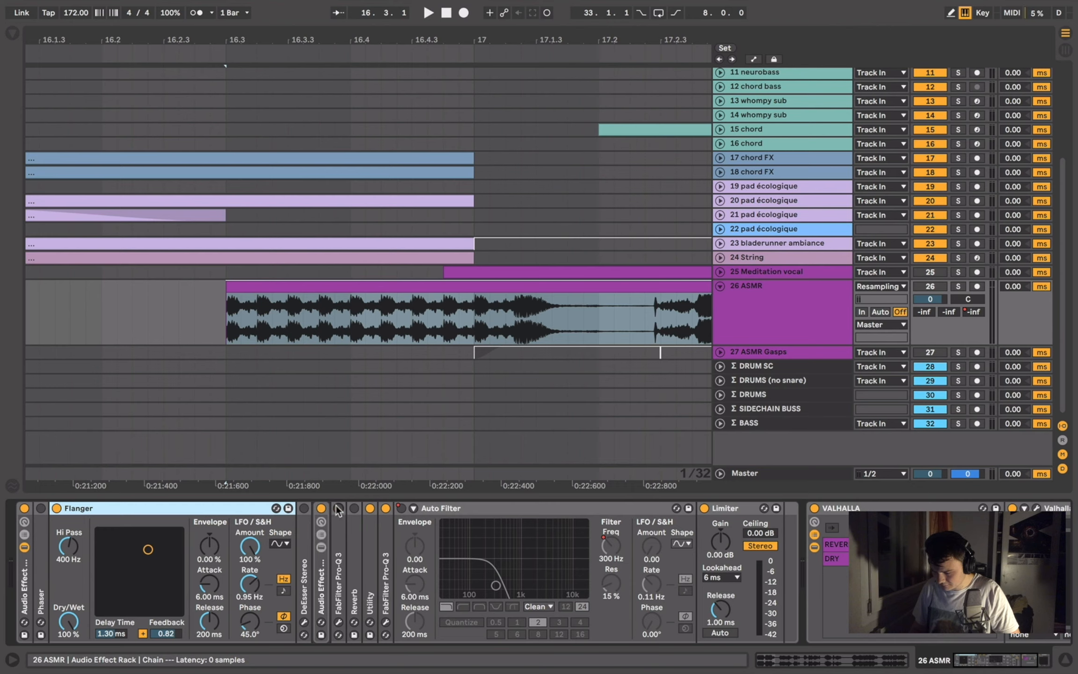
pyautogui.click(318, 511)
pyautogui.click(321, 509)
pyautogui.click(369, 509)
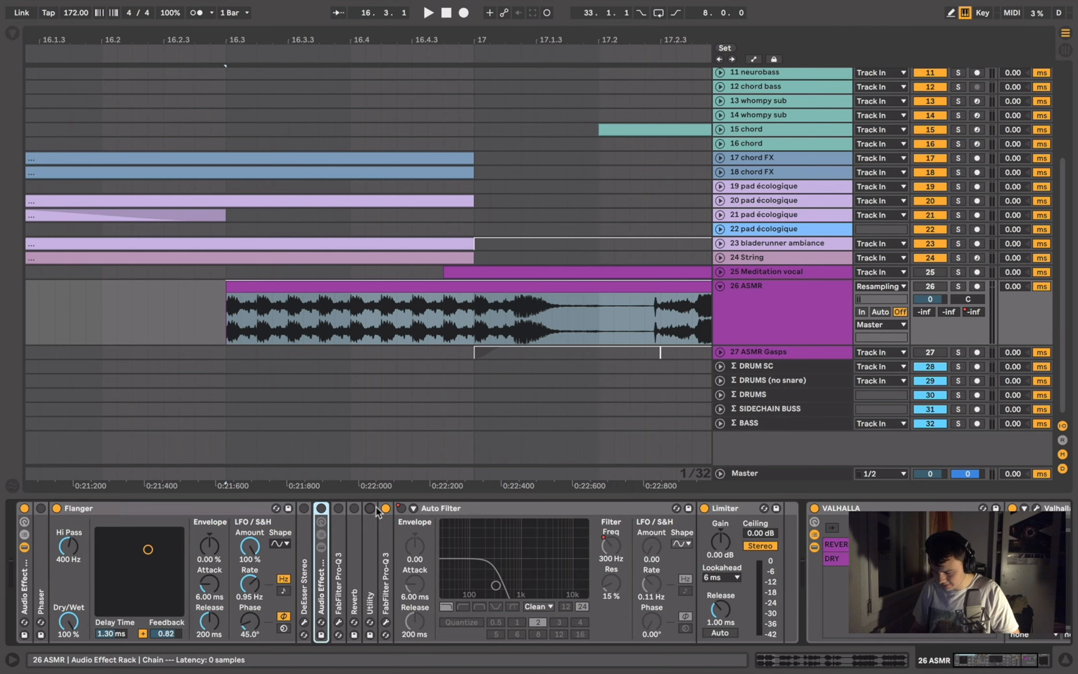
pyautogui.click(704, 508)
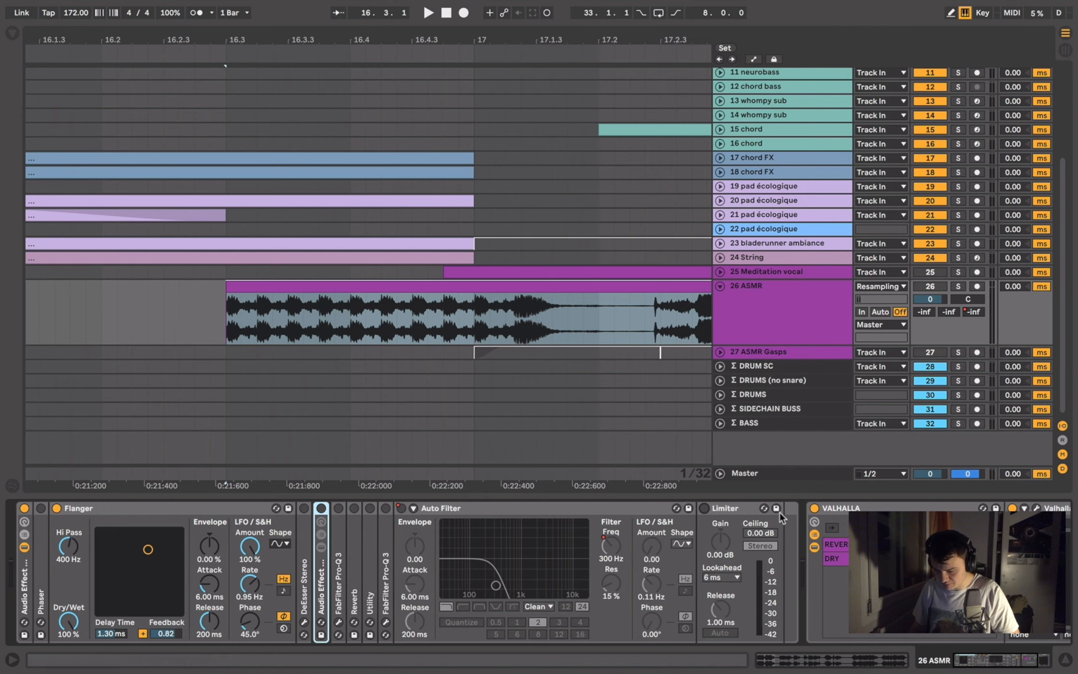
pyautogui.click(815, 509)
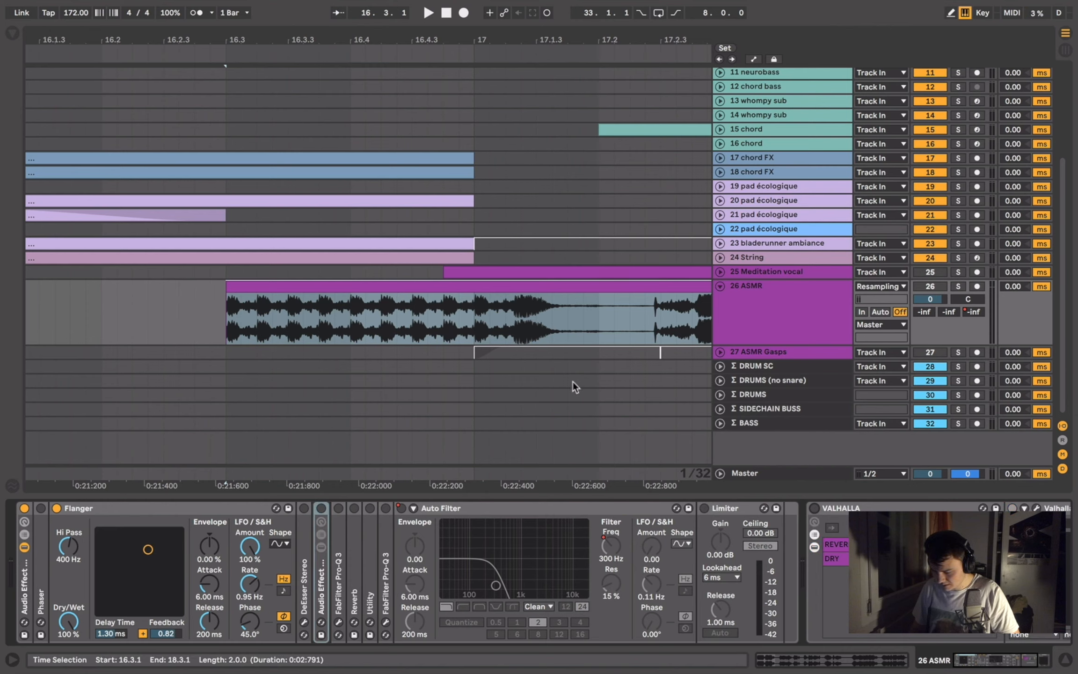
# - Solo the ASMR track and play it from 16.3.1 with the later effects bypassed
pyautogui.press('space')
pyautogui.press('space')
pyautogui.click(958, 286)
pyautogui.press('space')
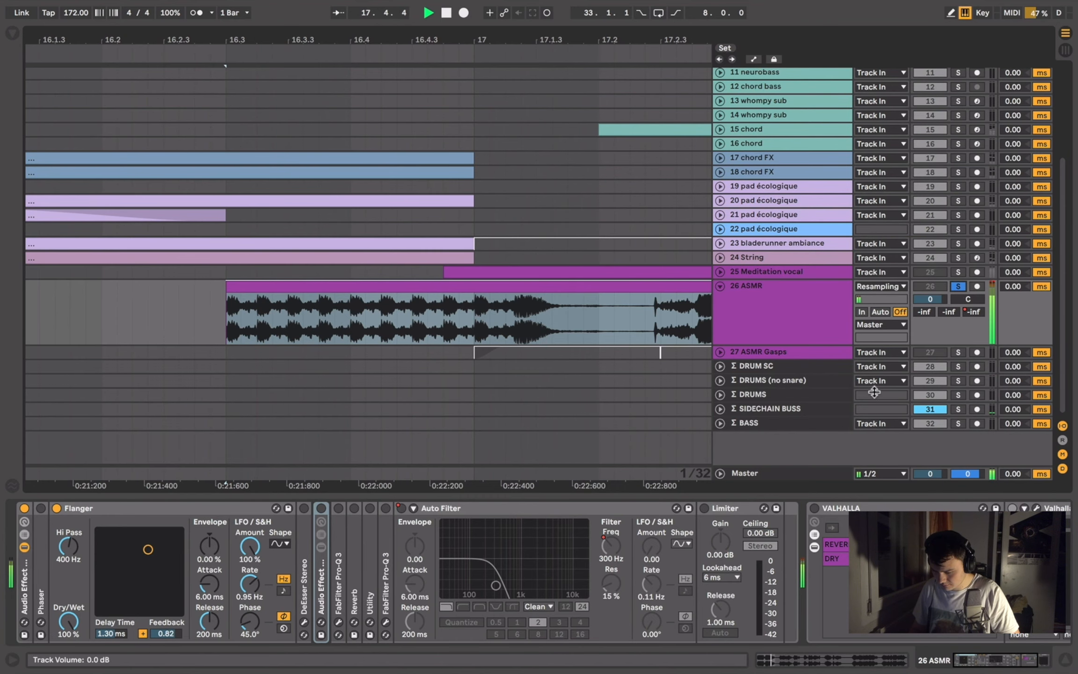
pyautogui.hscroll(5, 759, 553)
pyautogui.hscroll(-5, 758, 552)
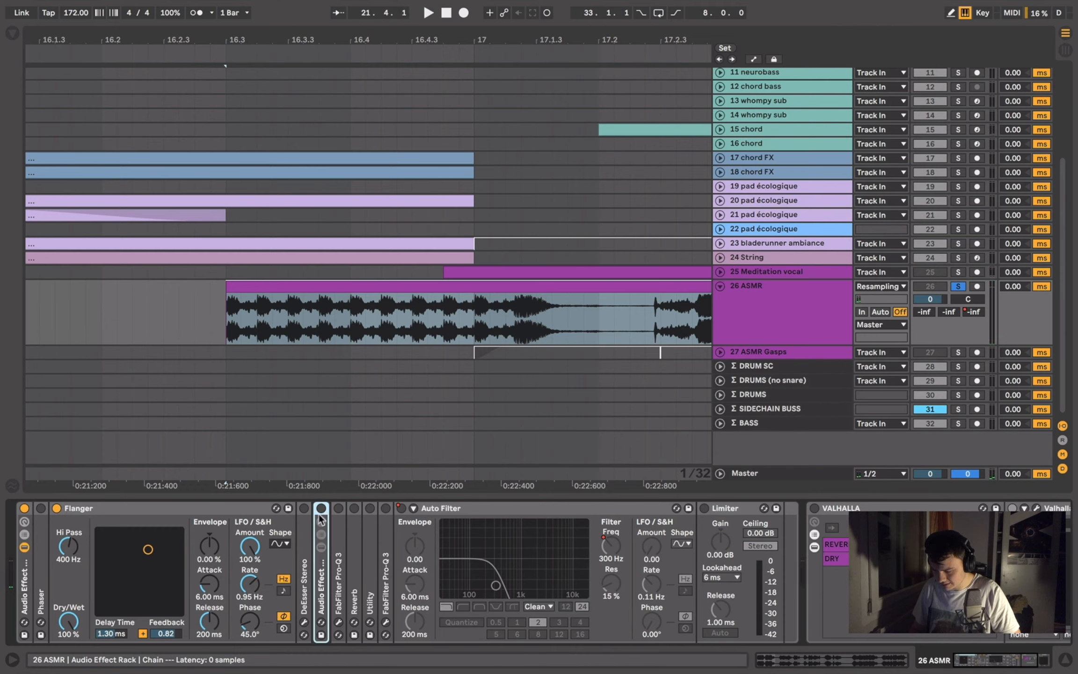
# - Re-enable the Audio Effect Rack after the DeEsser, audition the vocal with its chain shown, and collapse the rack
pyautogui.doubleClick(319, 574)
pyautogui.press('space')
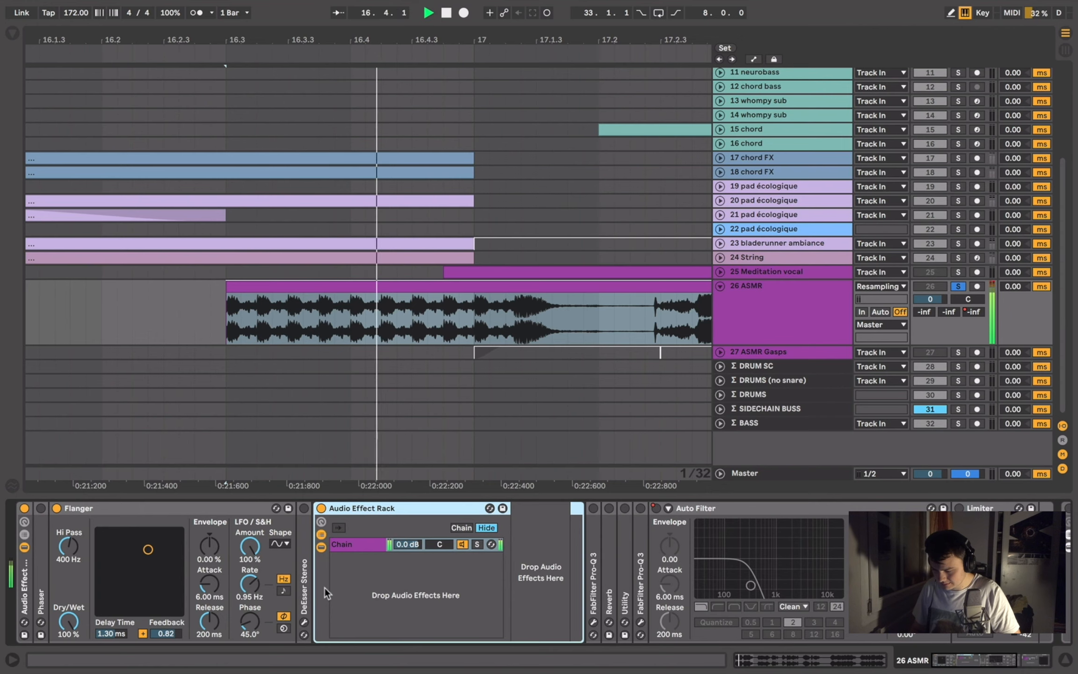
pyautogui.click(372, 543)
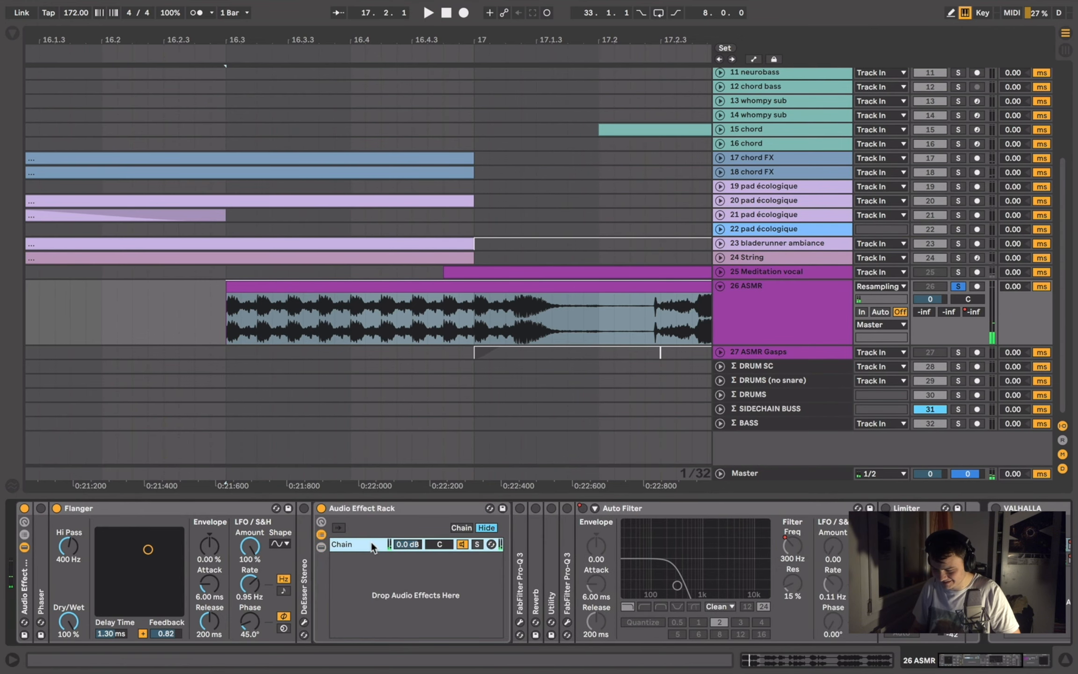
pyautogui.doubleClick(351, 507)
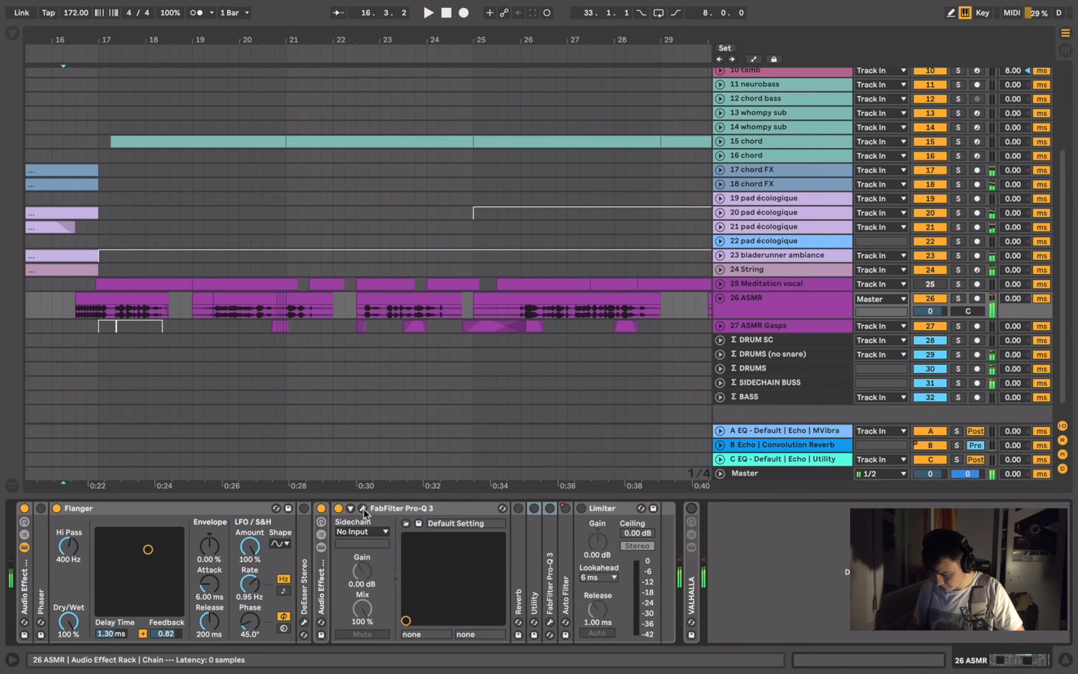
# - Inspect the first Pro-Q 3's dynamic EQ curve while playing the ASMR section, and close the plug-in window
pyautogui.click(363, 508)
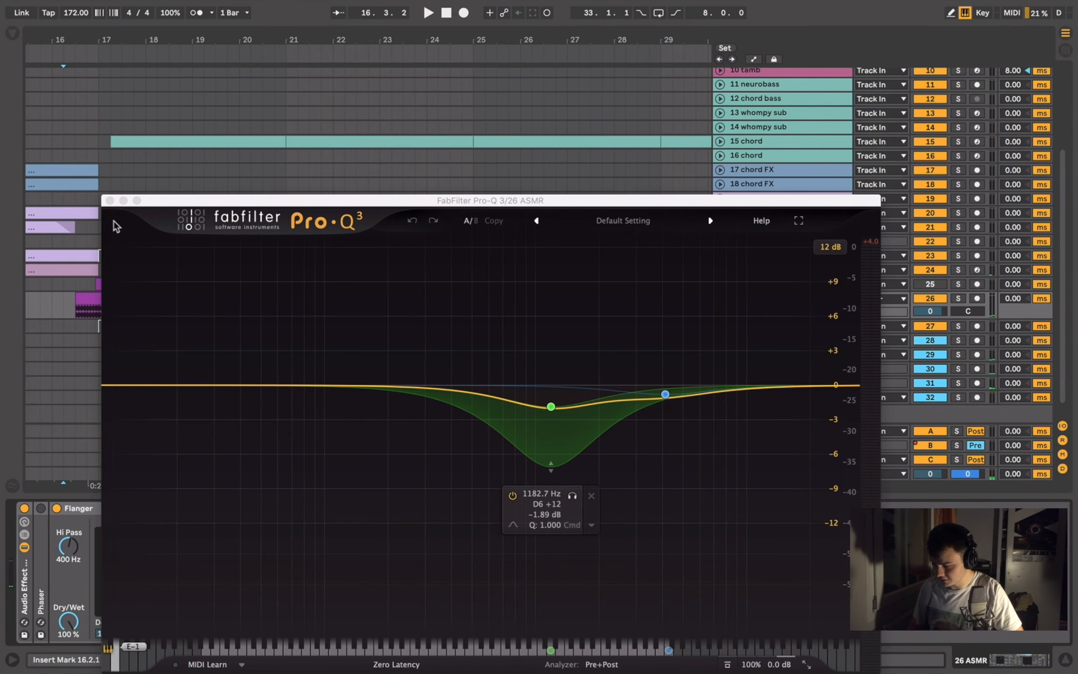
pyautogui.moveTo(162, 206); pyautogui.dragTo(169, 86)
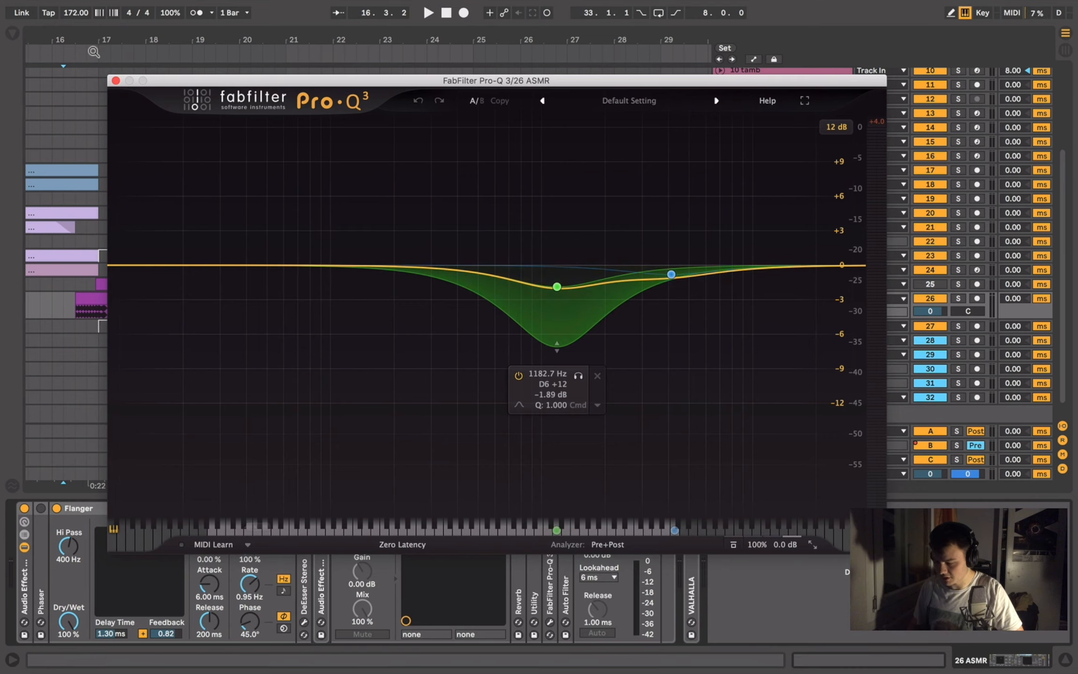
pyautogui.press('space')
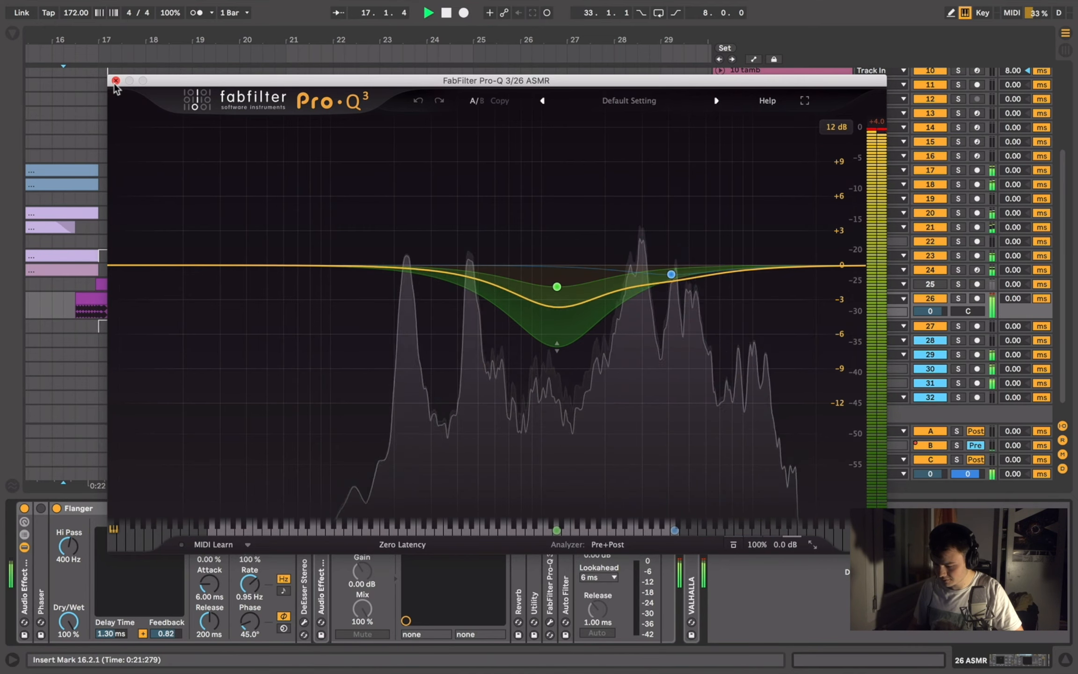
pyautogui.click(116, 80)
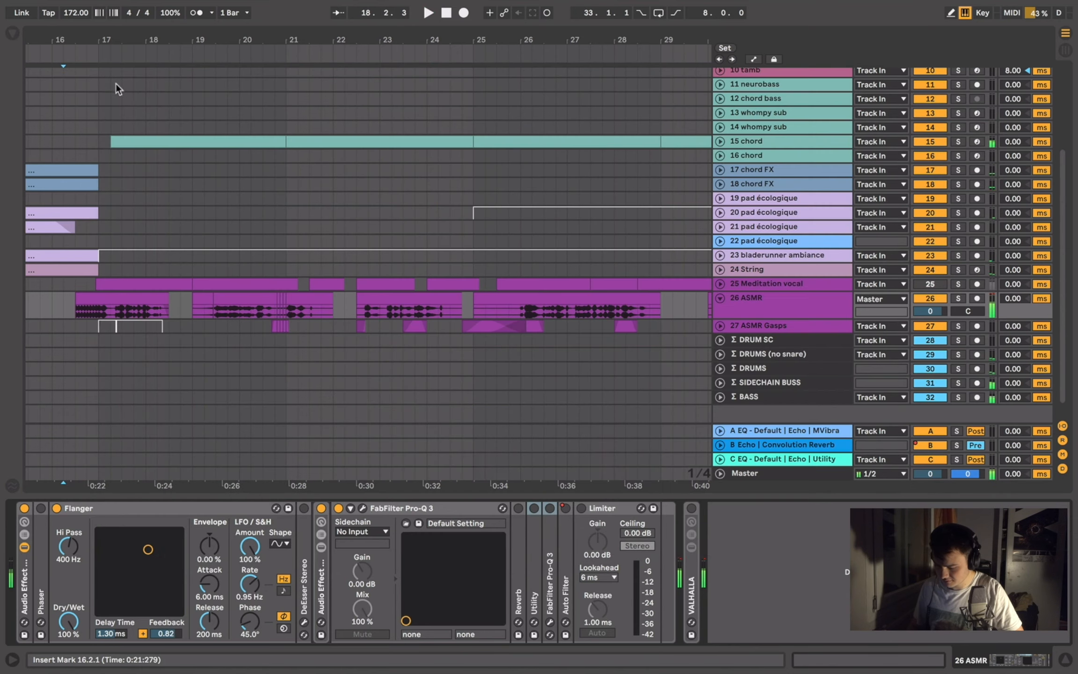
pyautogui.press('space')
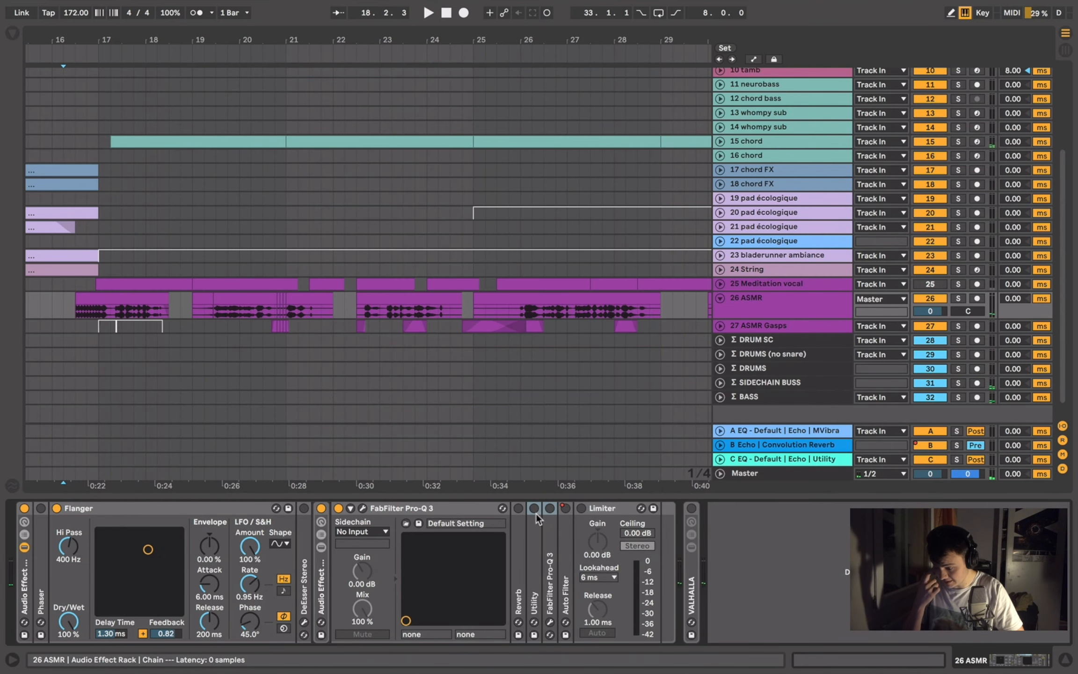
# - Re-enable the ASMR track's Utility, display the track's Gain automation, and place the insert mark at 16.3.1
pyautogui.doubleClick(537, 523)
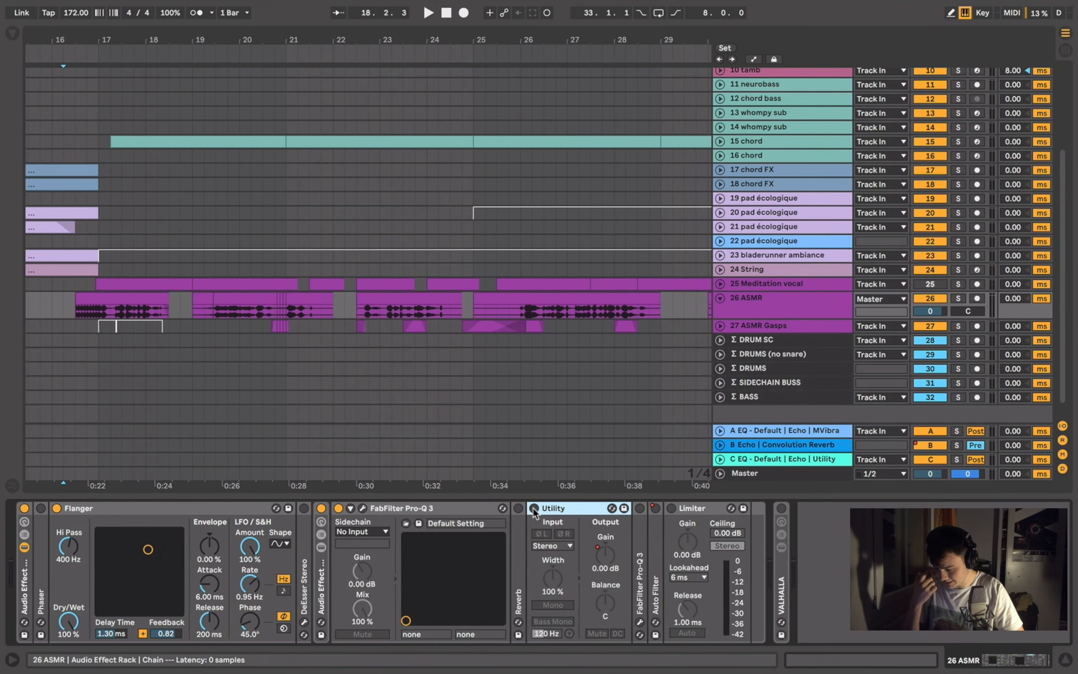
pyautogui.click(535, 509)
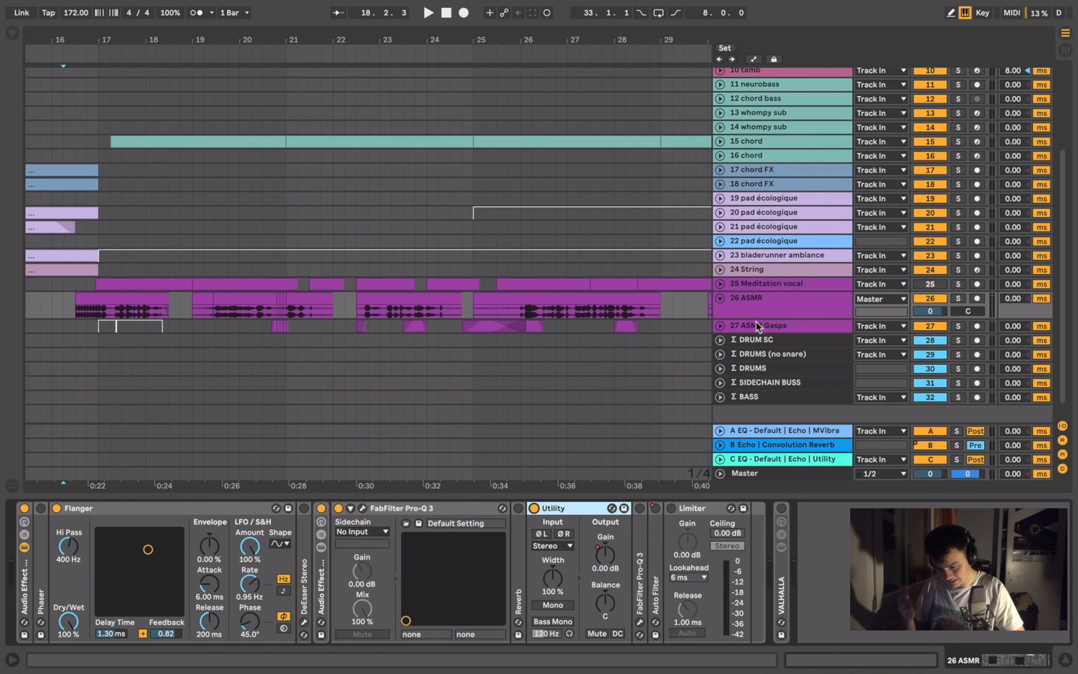
pyautogui.click(750, 300)
pyautogui.press('a')
pyautogui.click(77, 323)
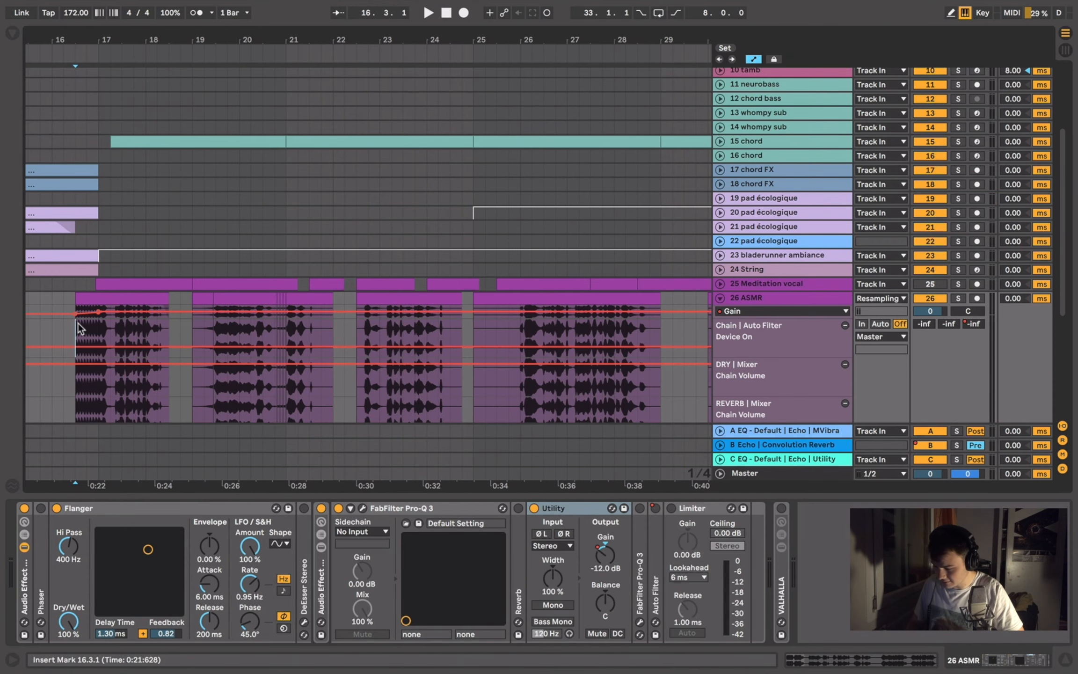
pyautogui.scroll(-5, 77, 323)
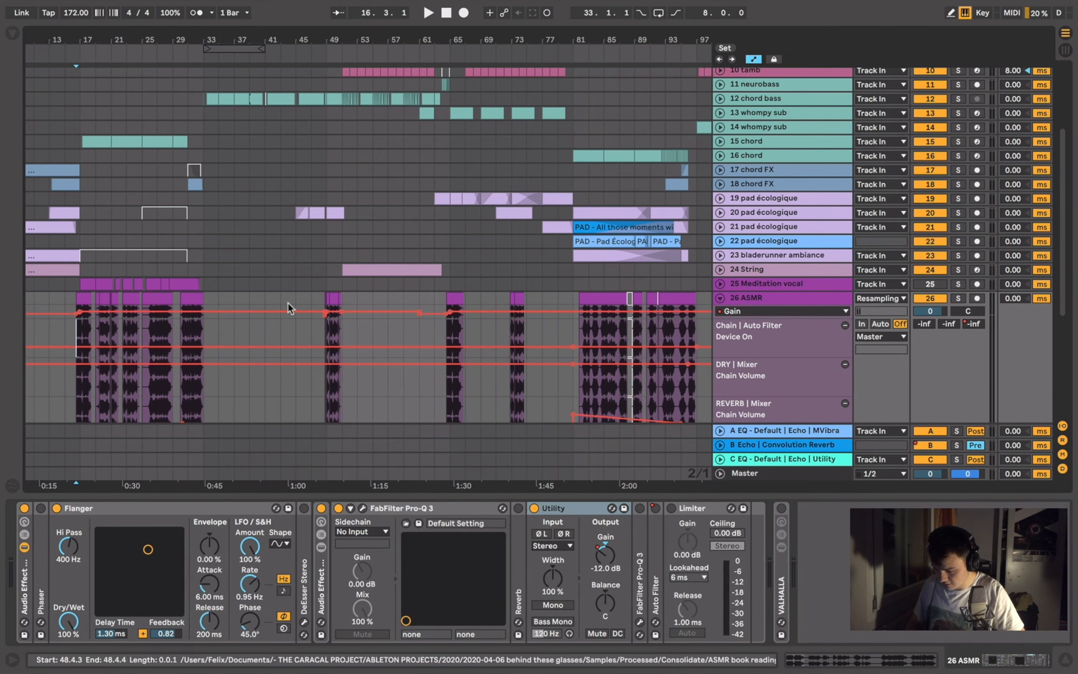
pyautogui.scroll(5, 103, 322)
pyautogui.hscroll(-5, 103, 322)
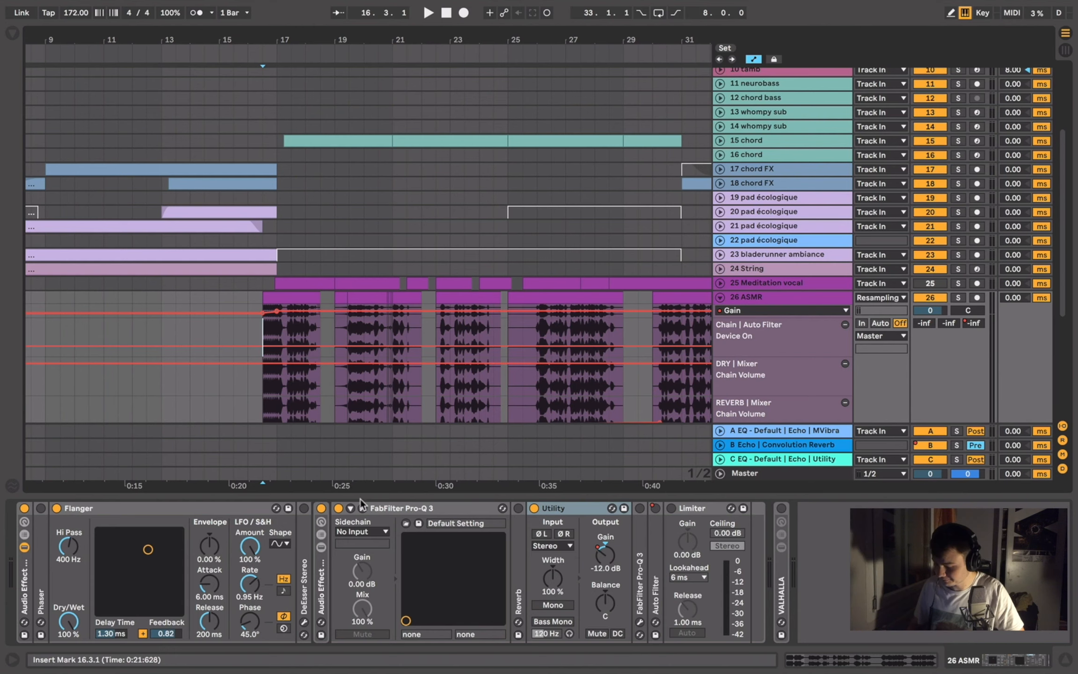
# - Collapse the first Pro-Q 3 and the Utility, re-enable the second Pro-Q 3, and inspect its EQ curve
pyautogui.doubleClick(374, 508)
pyautogui.click(400, 510)
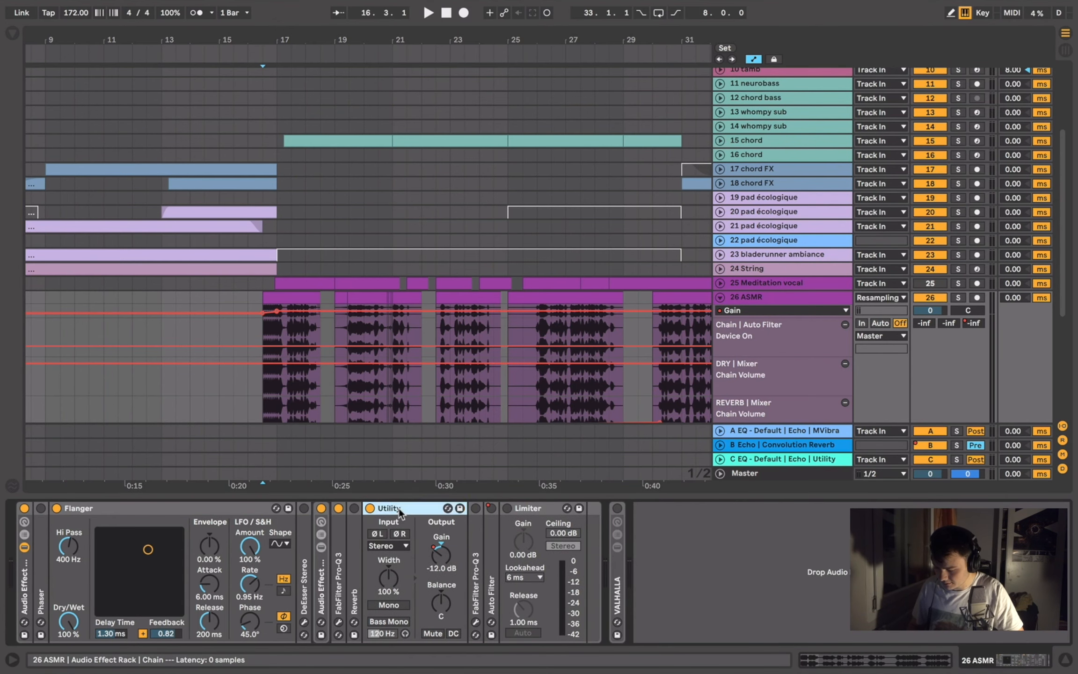
pyautogui.doubleClick(400, 510)
pyautogui.doubleClick(402, 513)
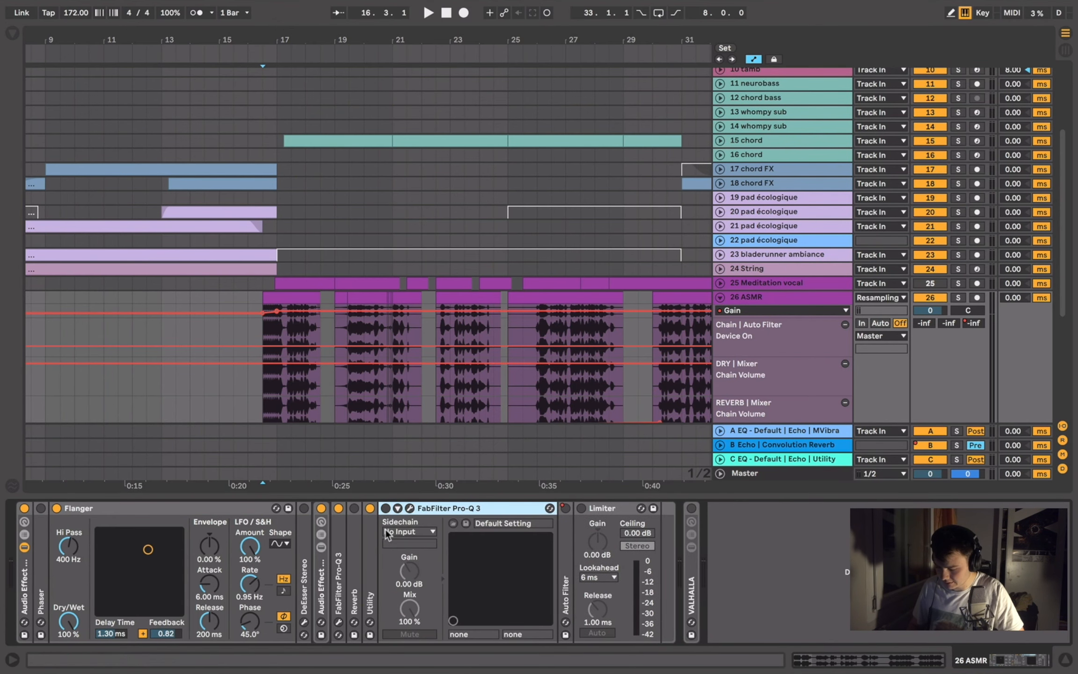
pyautogui.click(409, 510)
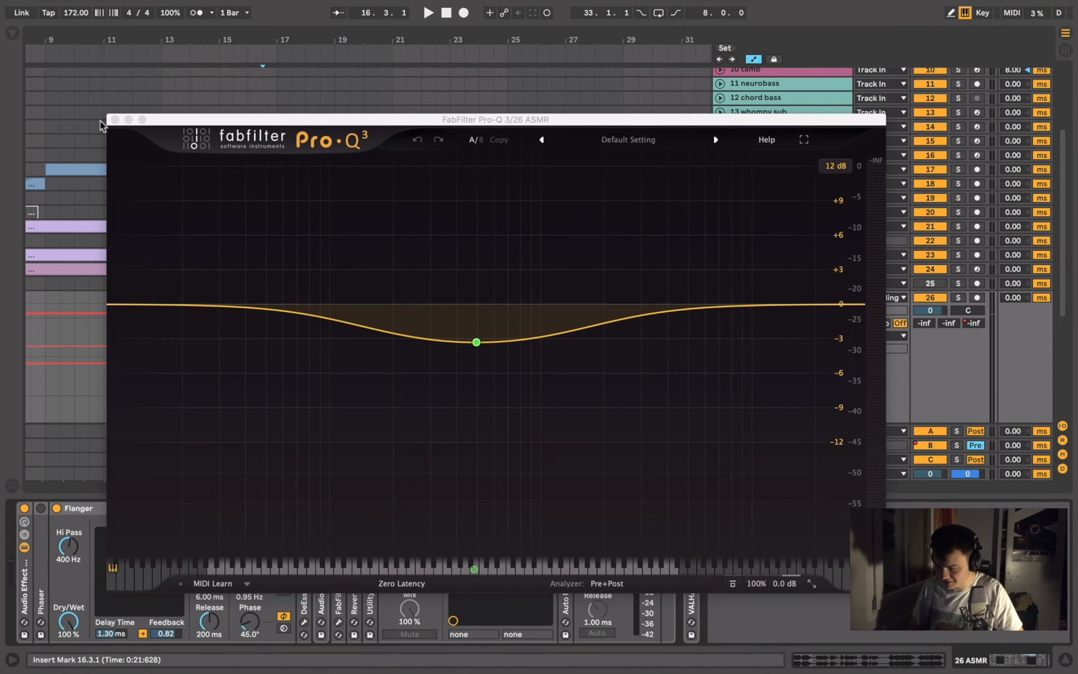
pyautogui.click(115, 120)
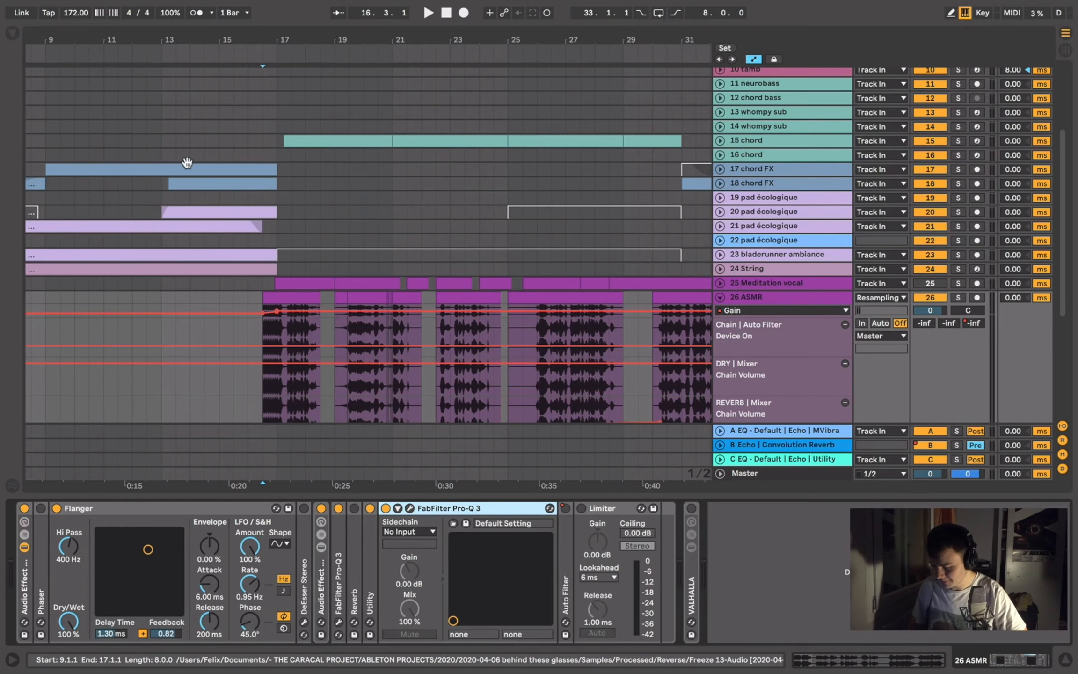
# - Collapse the second Pro-Q 3, re-enable the Limiter and the VALHALLA rack, and audition the section from 16.3.1
pyautogui.doubleClick(438, 510)
pyautogui.click(418, 509)
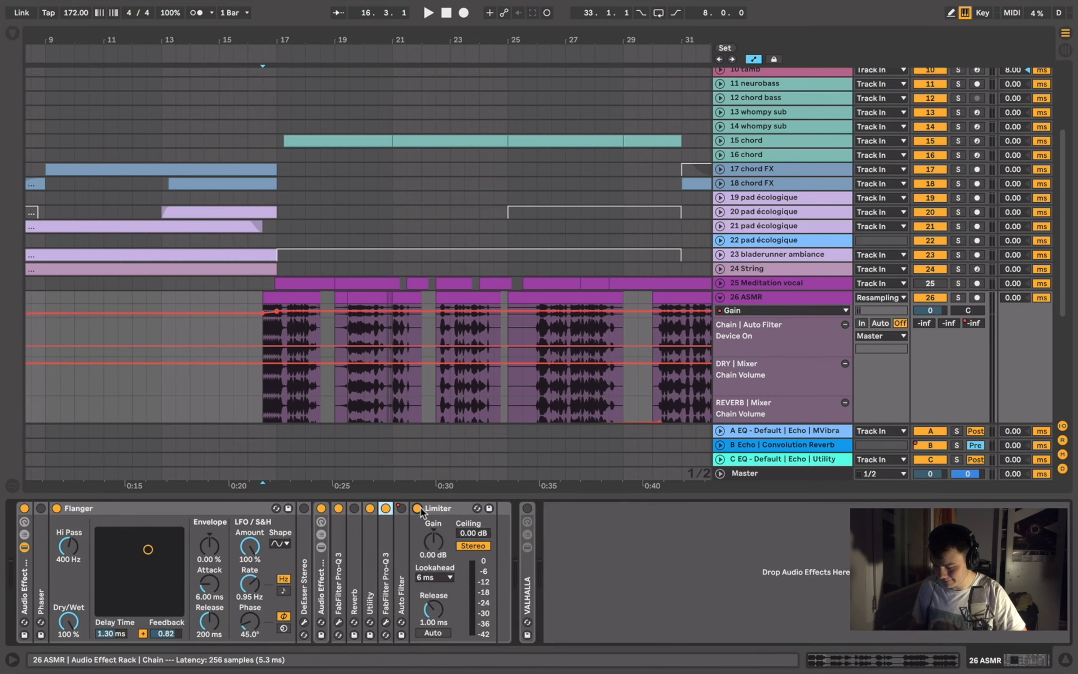
pyautogui.press('space')
pyautogui.press('space')
pyautogui.click(527, 509)
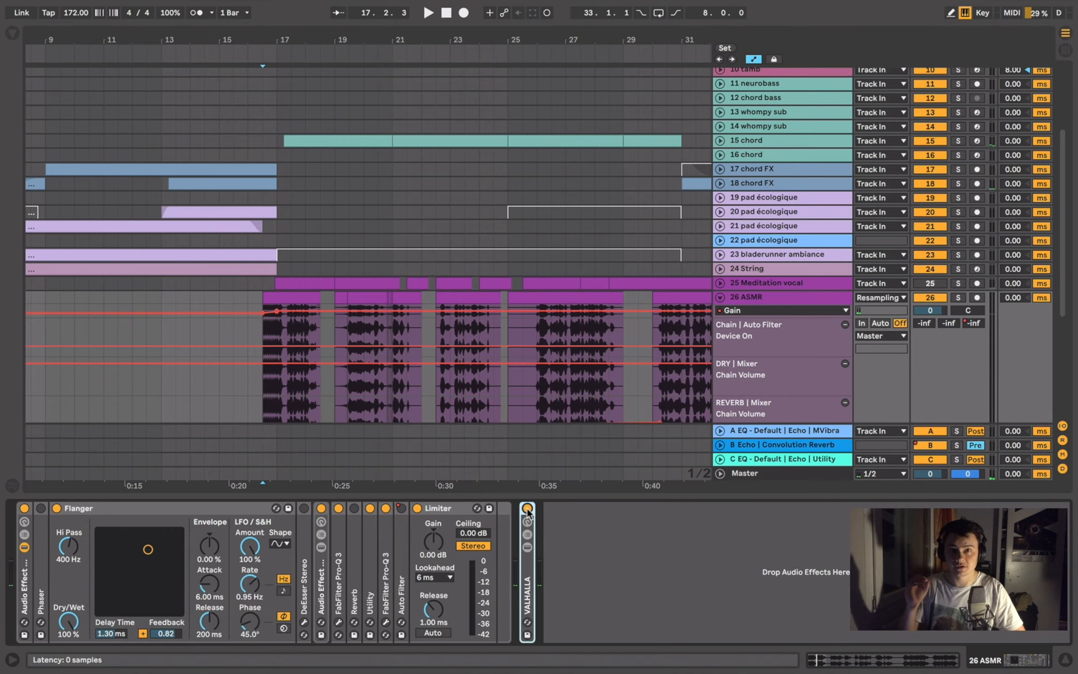
pyautogui.press('space')
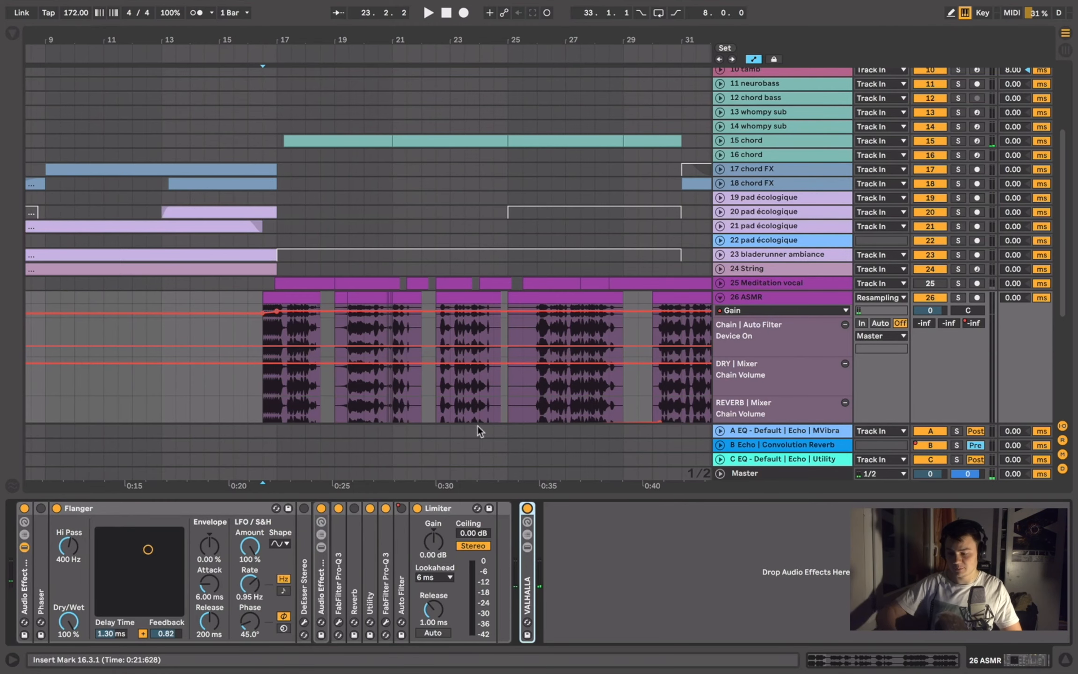
# - Expand the automation lanes of track 15 chord, solo the track, and play it while viewing its Auto Filter and Reverb Fade devices
pyautogui.scroll(4, 478, 426)
pyautogui.click(720, 225)
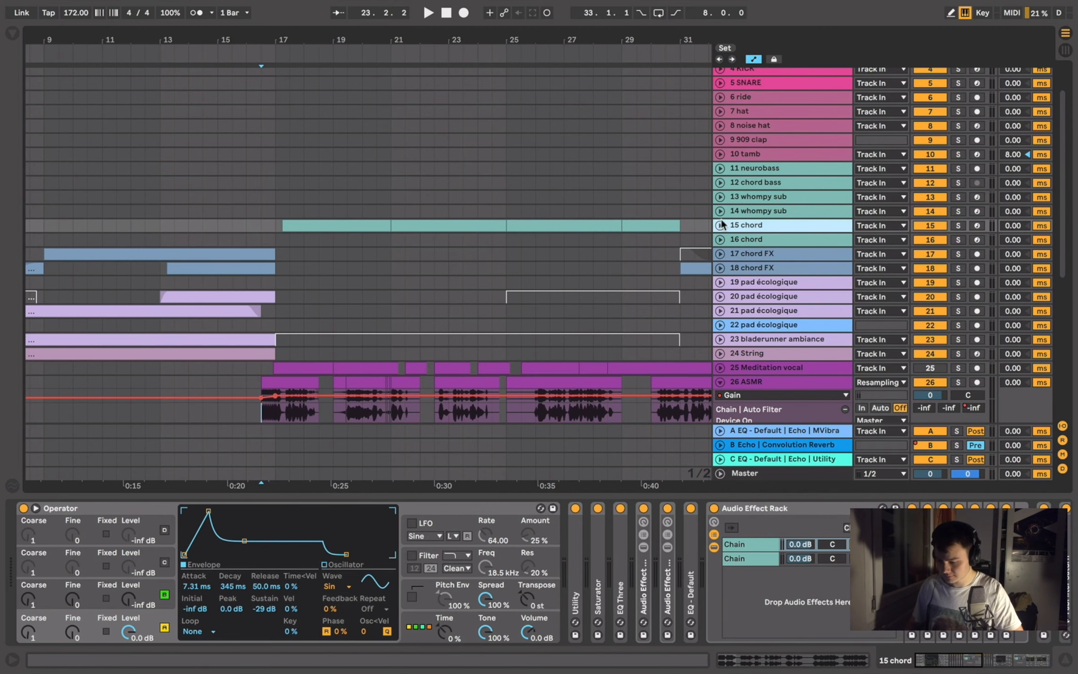
pyautogui.click(721, 225)
pyautogui.click(957, 226)
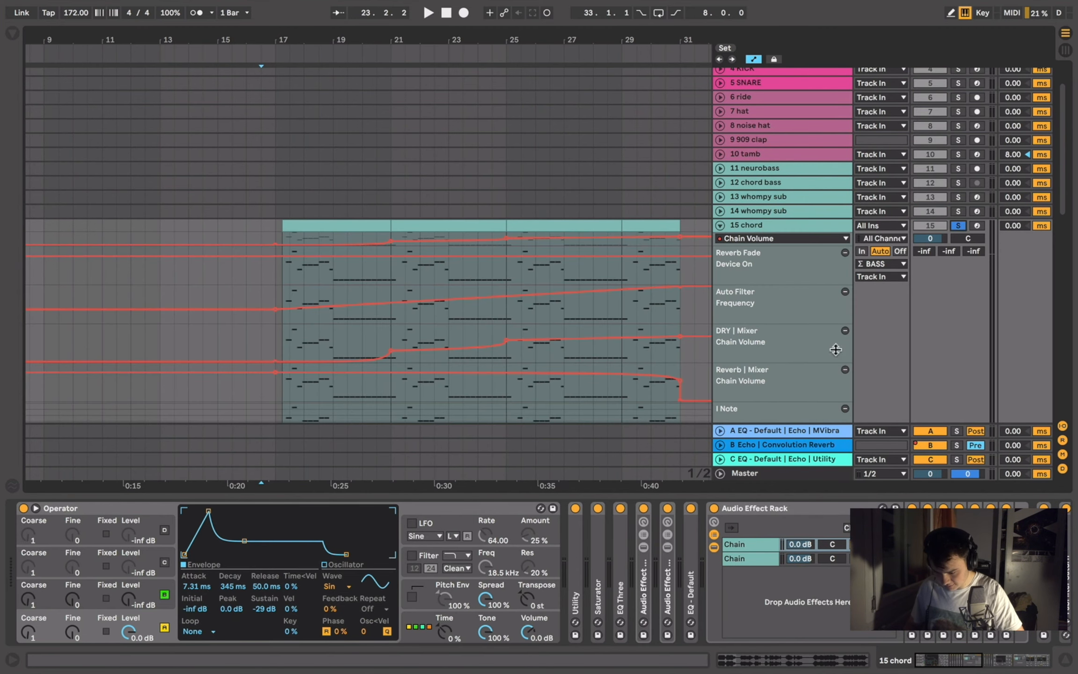
pyautogui.hscroll(10, 804, 546)
pyautogui.press('space')
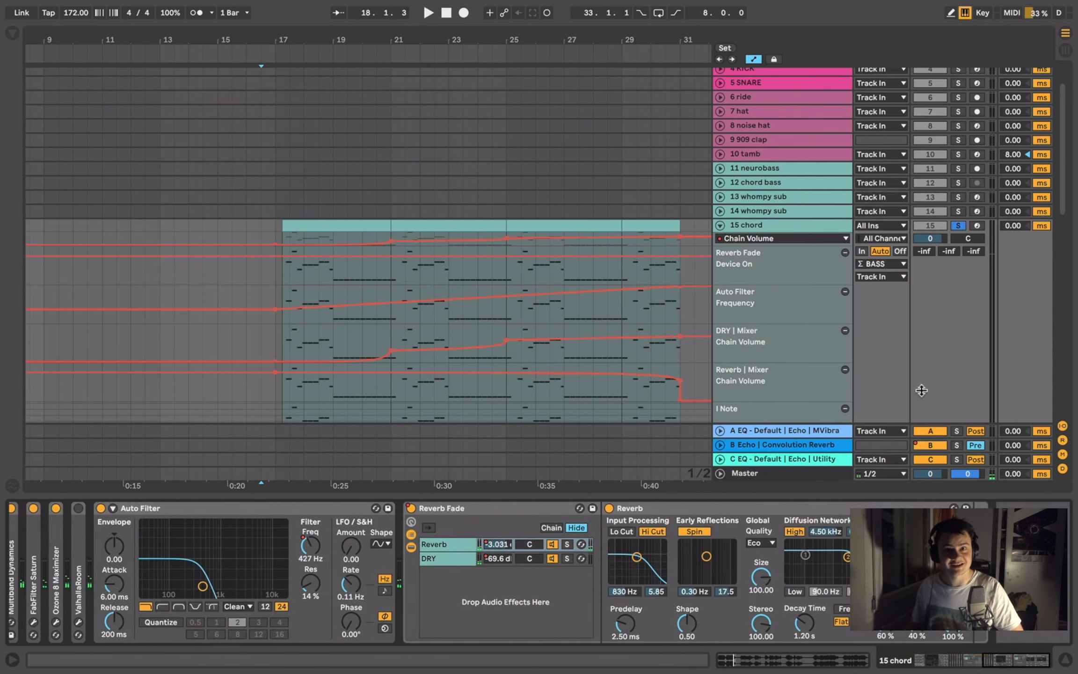
# - Return to the ASMR track and view its effect chain alongside its reverb chain volume automation
pyautogui.scroll(-10, 924, 395)
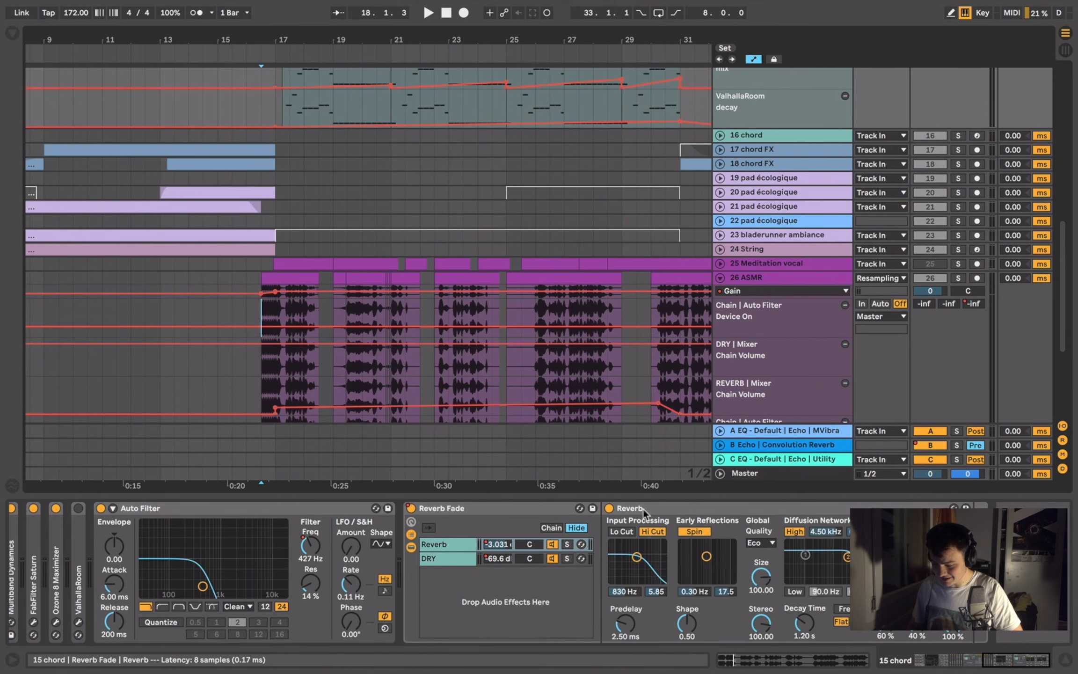
pyautogui.doubleClick(644, 513)
pyautogui.click(754, 282)
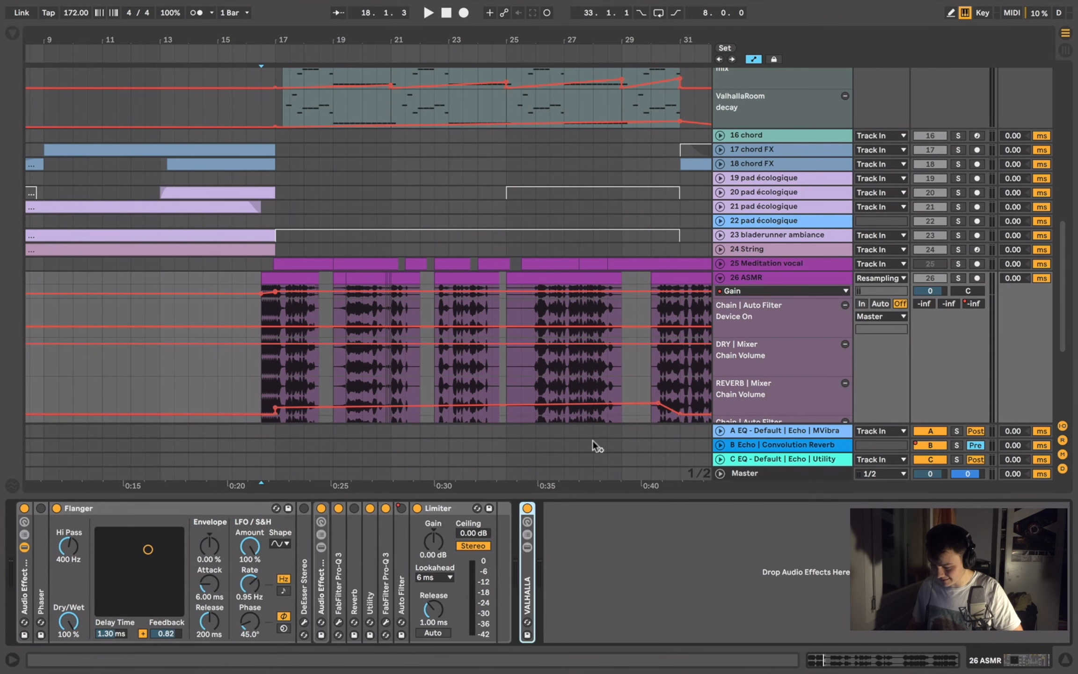
# - Expand and enable the Reverb in the ASMR effect chain, and audition the section from 16.3.1 with the ASMR track soloed
pyautogui.doubleClick(357, 510)
pyautogui.click(354, 509)
pyautogui.press('space')
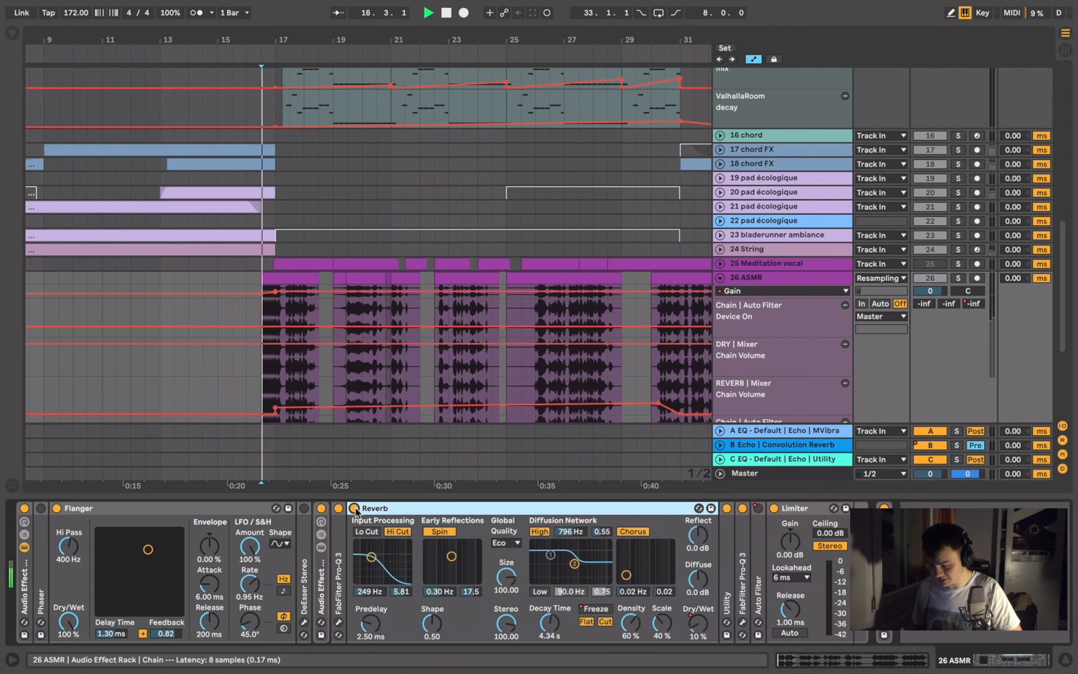
pyautogui.press('space')
pyautogui.press('space')
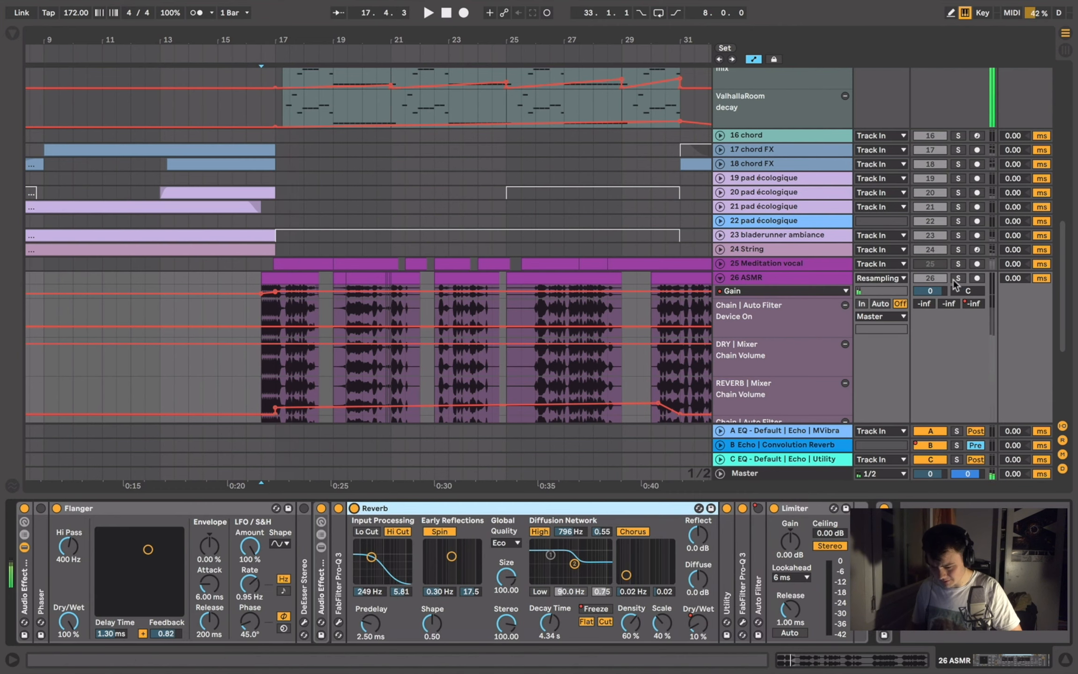
pyautogui.click(958, 278)
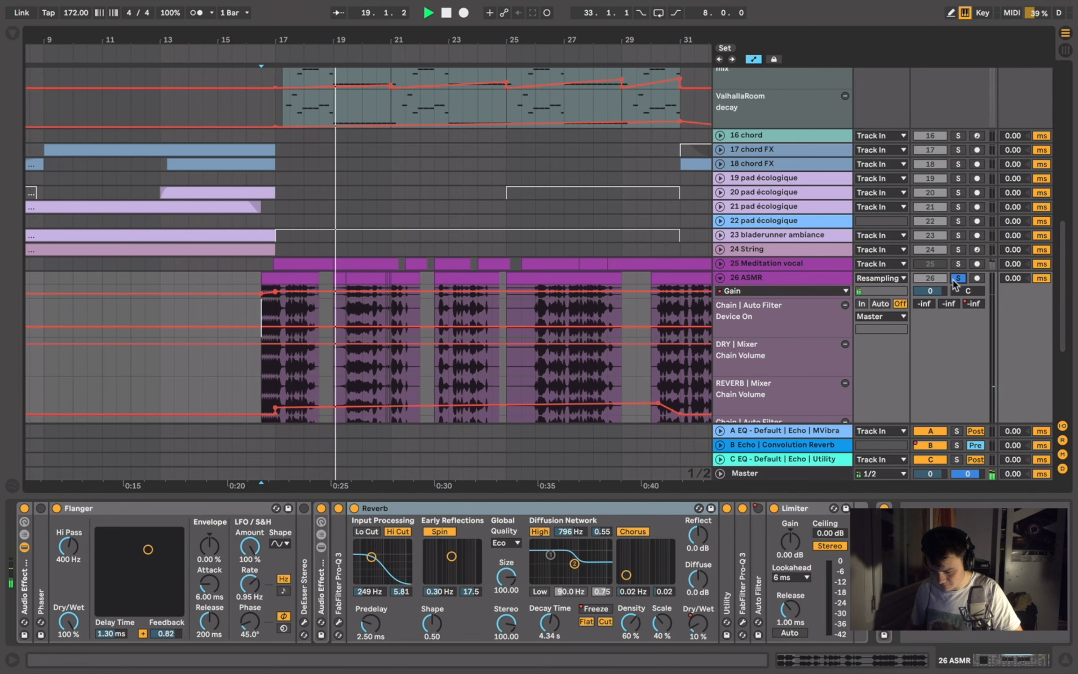
pyautogui.press('space')
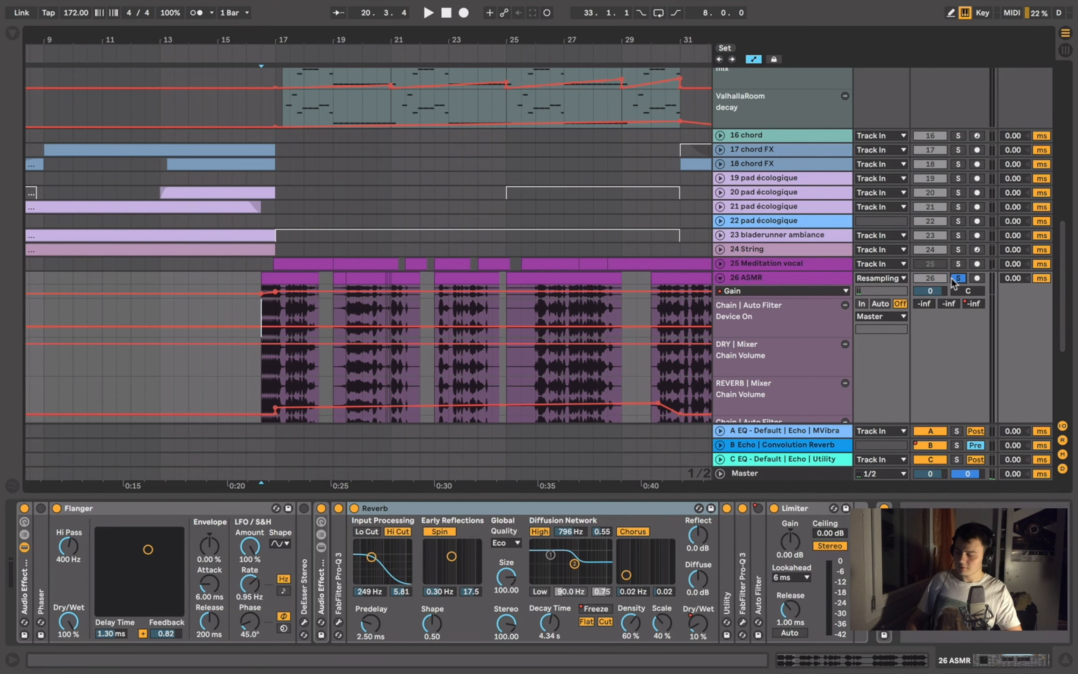
# - Import The Caracal Project - This World Stopped [VISION].wav from the project folder onto a new audio track below BASS
pyautogui.click(727, 278)
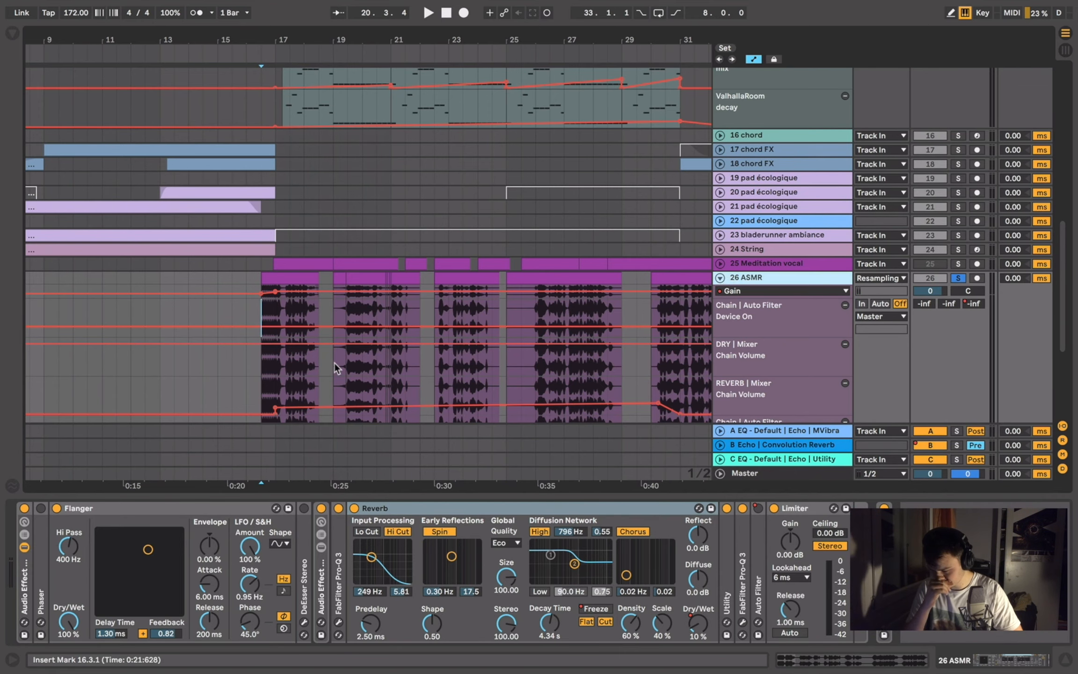
pyautogui.scroll(-5, 335, 368)
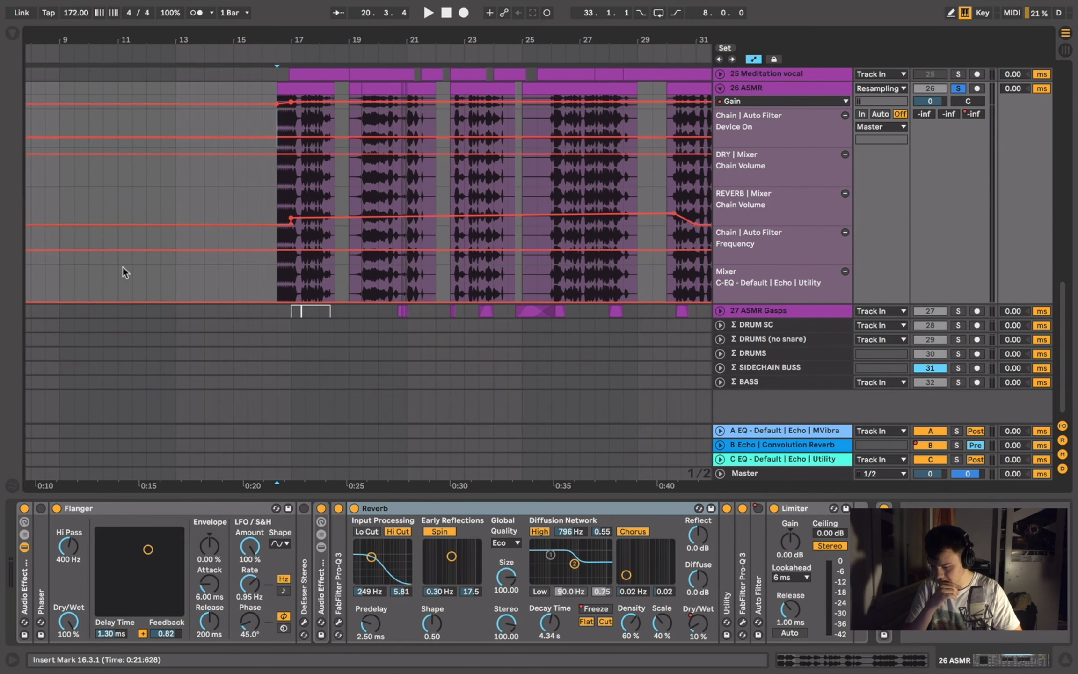
pyautogui.click(10, 34)
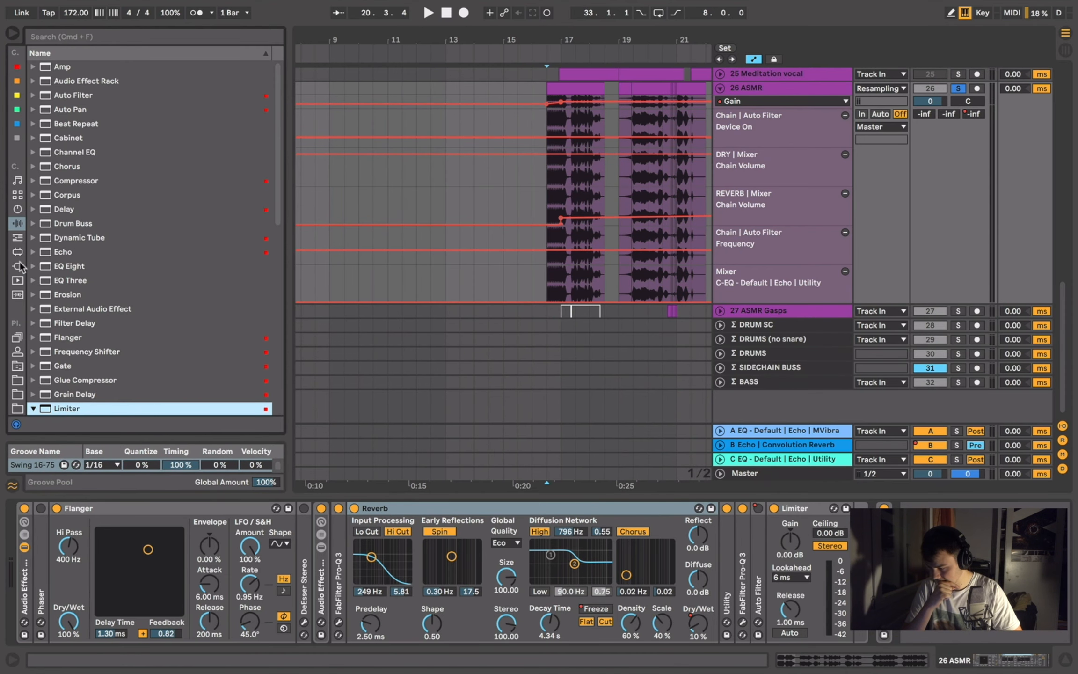
pyautogui.click(17, 266)
pyautogui.click(17, 380)
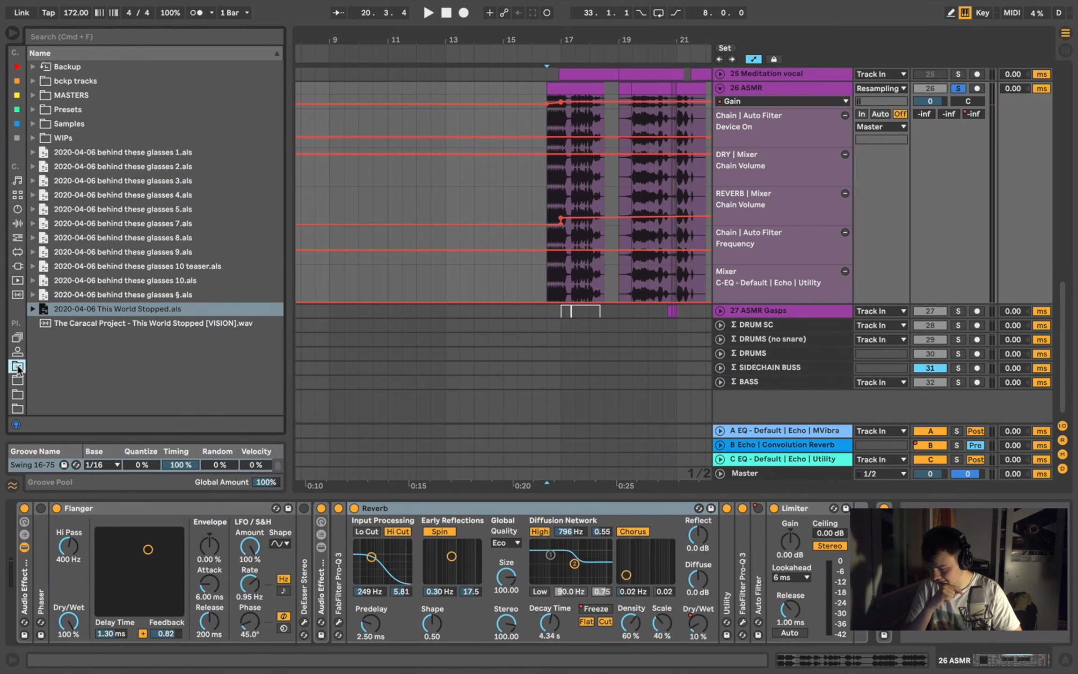
pyautogui.moveTo(51, 323); pyautogui.dragTo(715, 389)
pyautogui.scroll(-15, 562, 315)
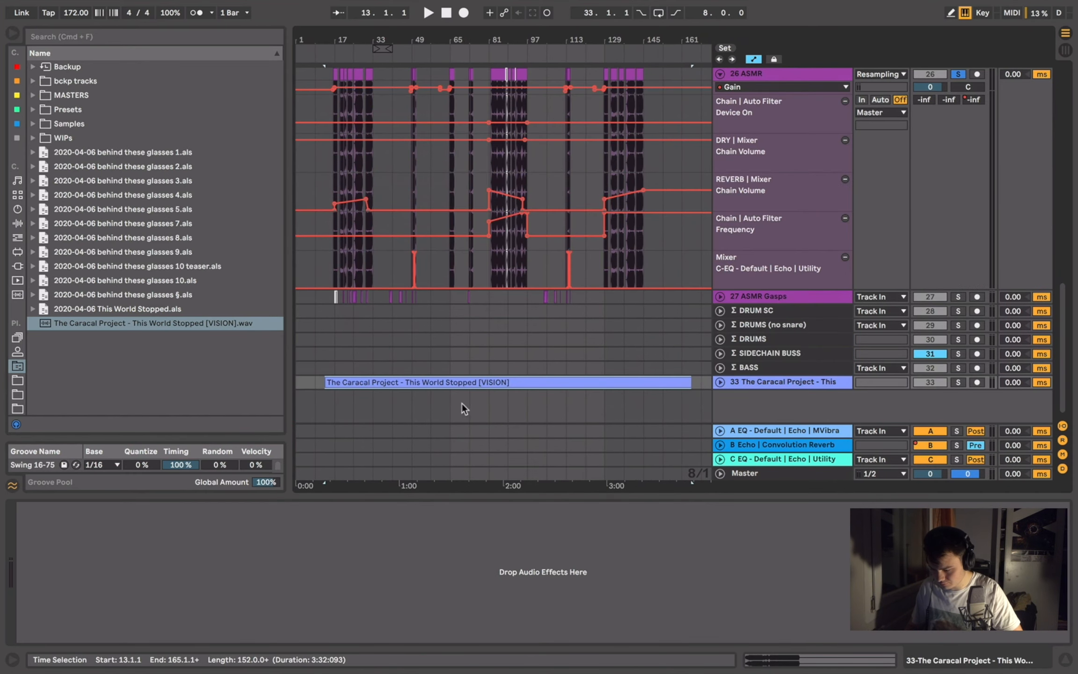
# - Move the imported song clip to start at 1.1.1, then expand and solo its track
pyautogui.press('Delete')
pyautogui.moveTo(473, 383); pyautogui.dragTo(373, 382)
pyautogui.click(298, 382)
pyautogui.press('super+v')
pyautogui.press('space')
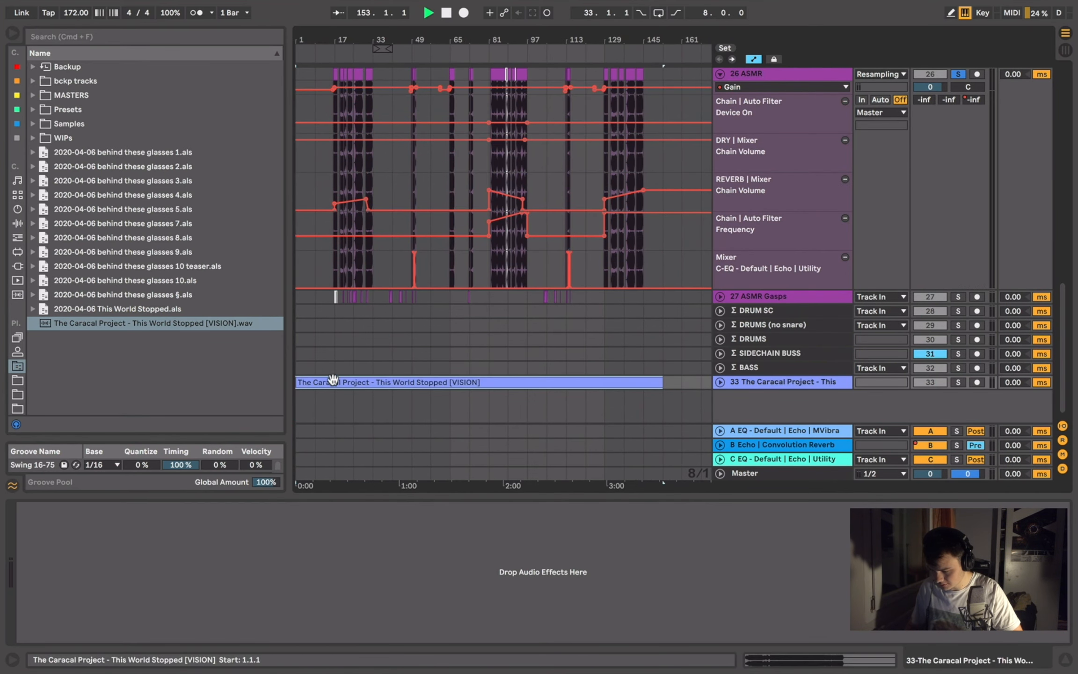
pyautogui.click(720, 383)
pyautogui.click(958, 383)
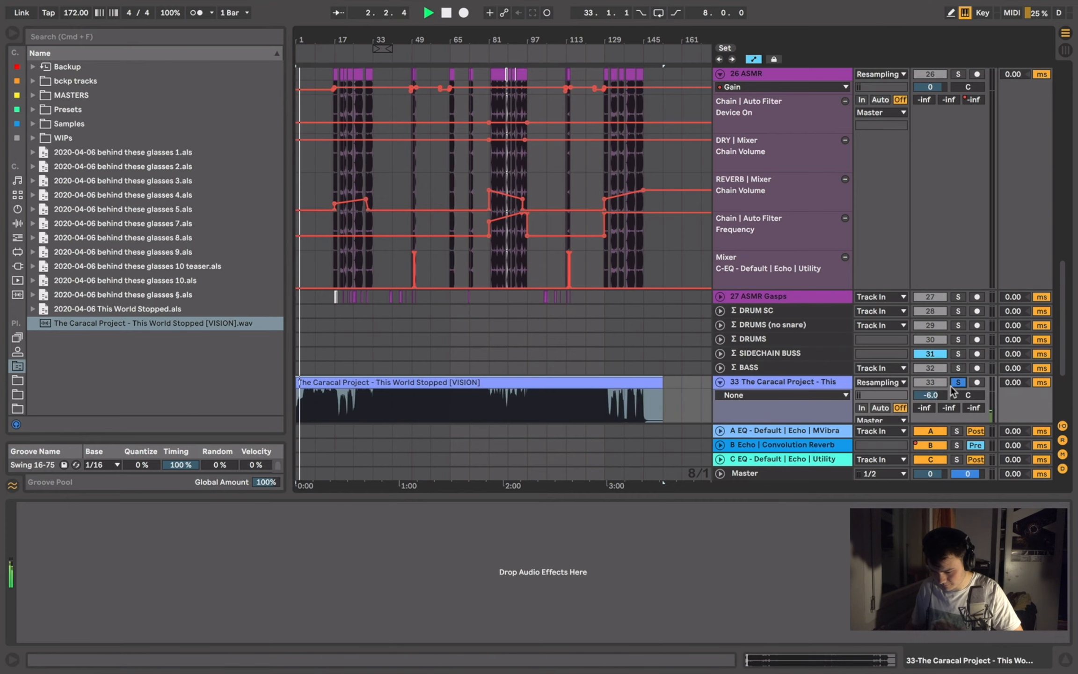
# - Audition the imported master from 25.1.1 and 19.1.1, then delete its track
pyautogui.scroll(-5, 377, 407)
pyautogui.press('space')
pyautogui.click(349, 353)
pyautogui.press('space')
pyautogui.scroll(10, 349, 353)
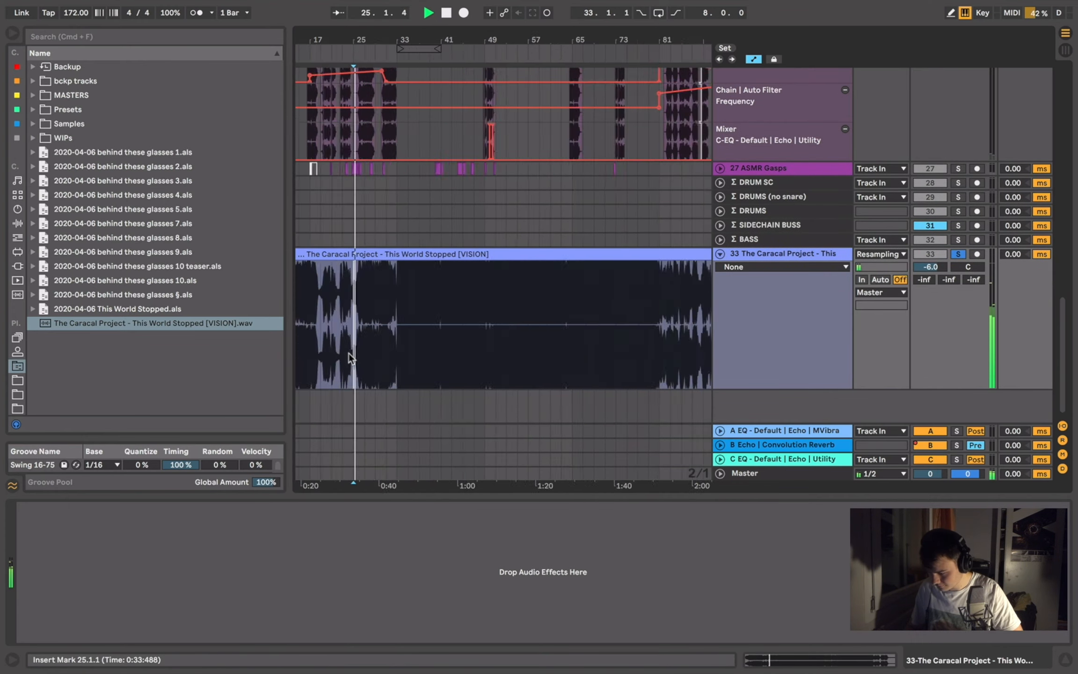
pyautogui.scroll(-2, 351, 352)
pyautogui.hscroll(-3, 365, 348)
pyautogui.click(393, 339)
pyautogui.press('space')
pyautogui.press('space')
pyautogui.hscroll(-2, 393, 338)
pyautogui.hscroll(-2, 393, 344)
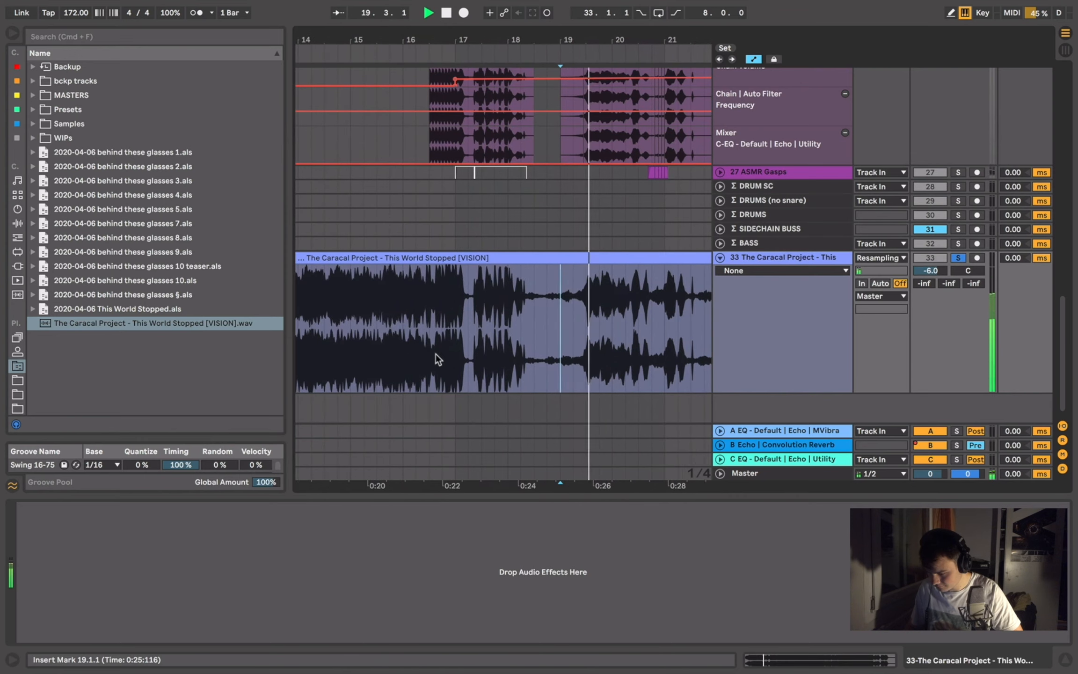
pyautogui.click(786, 259)
pyautogui.scroll(5, 824, 323)
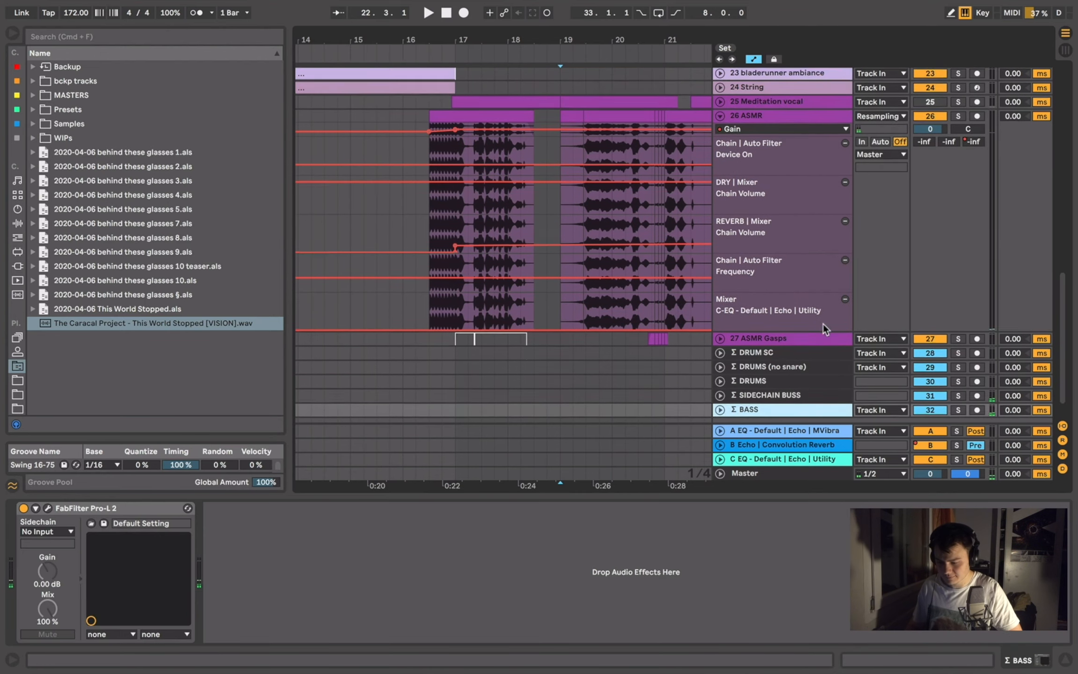
# - Return to the ASMR track, switch off and collapse its Reverb, and hide the browser
pyautogui.click(781, 126)
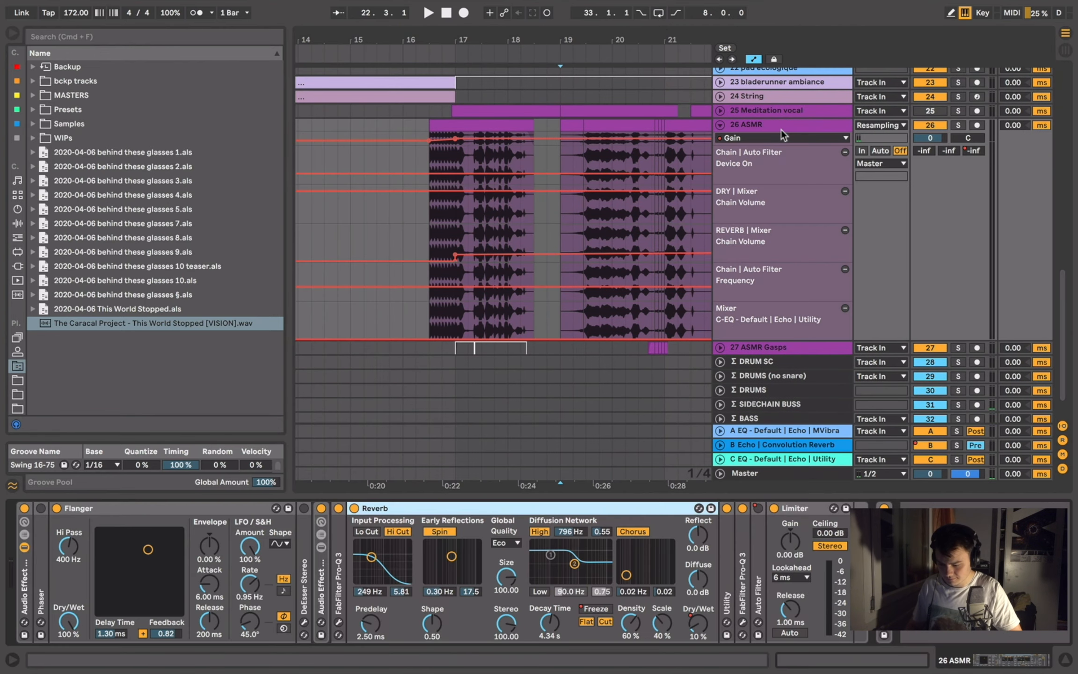
pyautogui.doubleClick(419, 508)
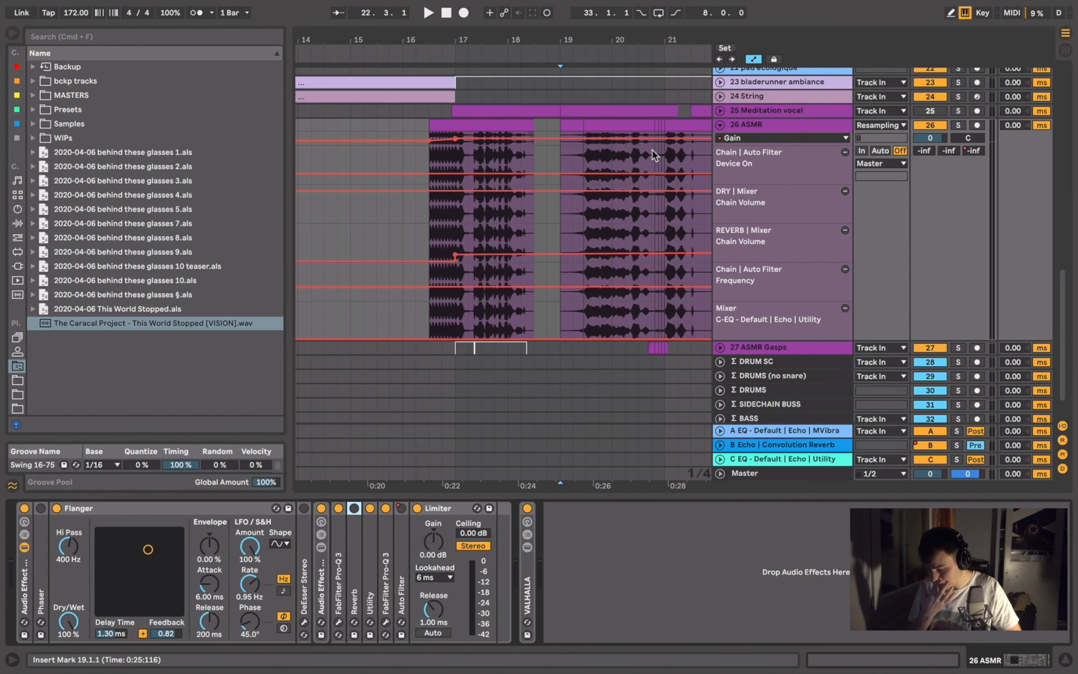
pyautogui.moveTo(592, 287)
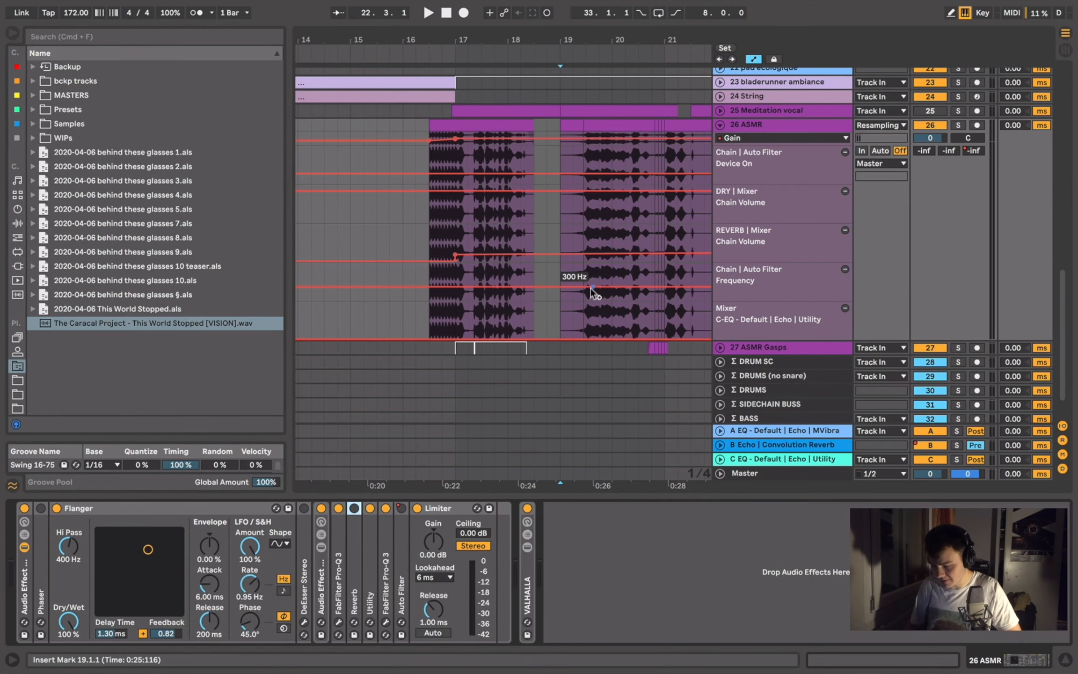
pyautogui.click(8, 36)
pyautogui.scroll(-5, 172, 61)
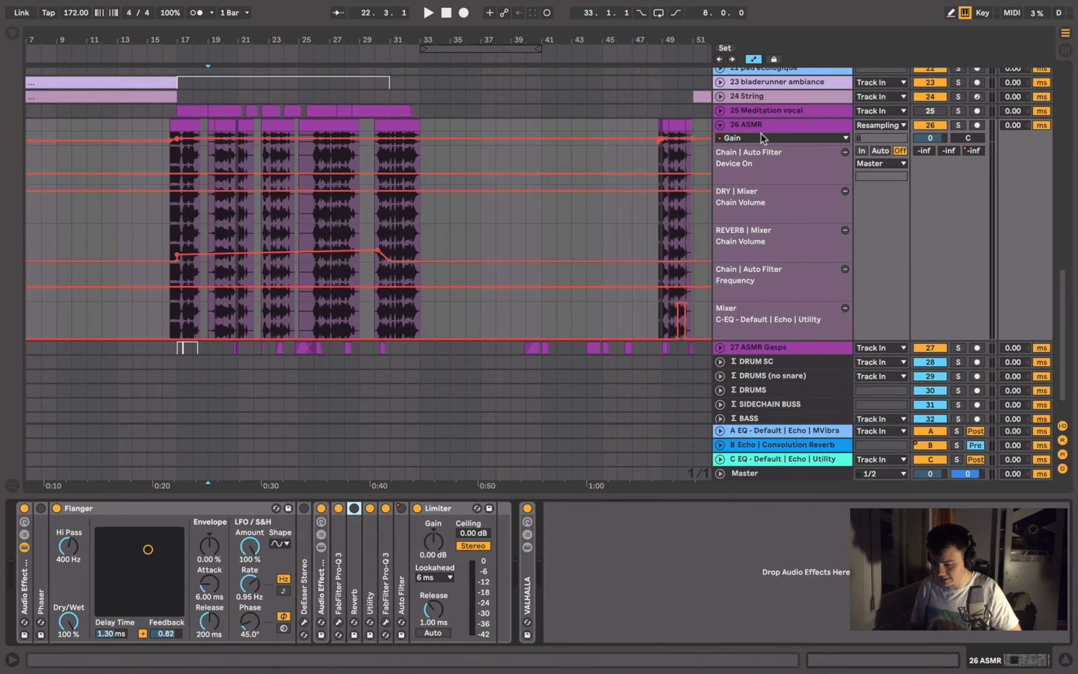
# - Collapse track 26 ASMR and expand track 27 ASMR Gasps
pyautogui.click(739, 124)
pyautogui.press('Left')
pyautogui.click(720, 125)
pyautogui.click(721, 139)
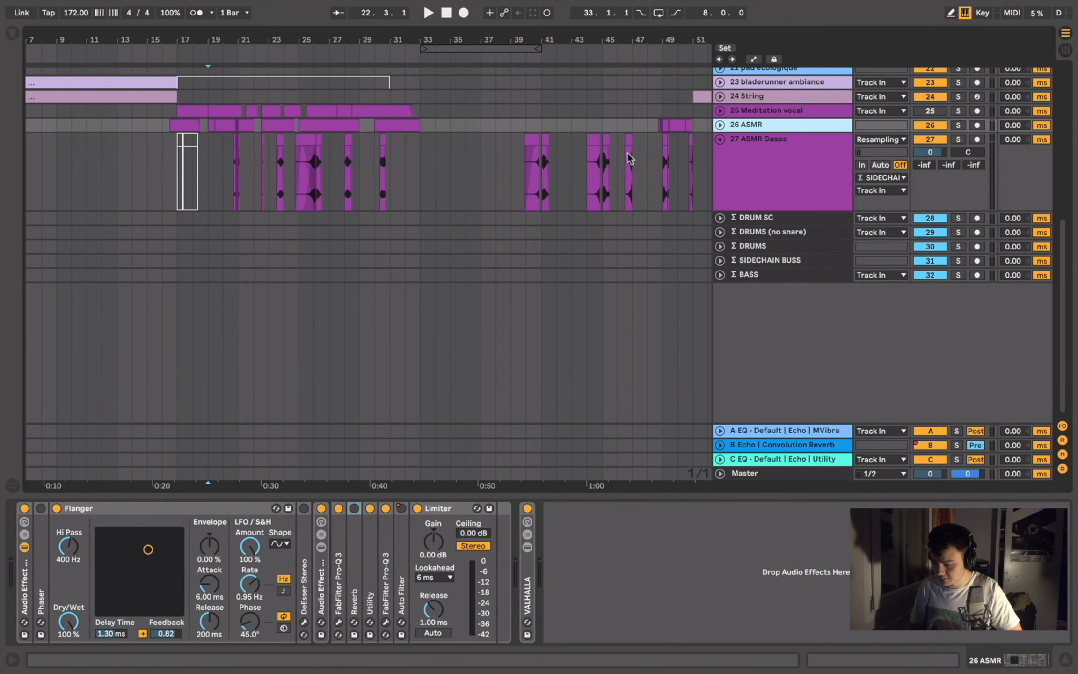
# - Inspect the chopped gasp clips before bar 21, play them soloed from 20.3.4, and unsolo the ASMR Gasps track
pyautogui.click(236, 180)
pyautogui.scroll(10, 236, 181)
pyautogui.click(130, 177)
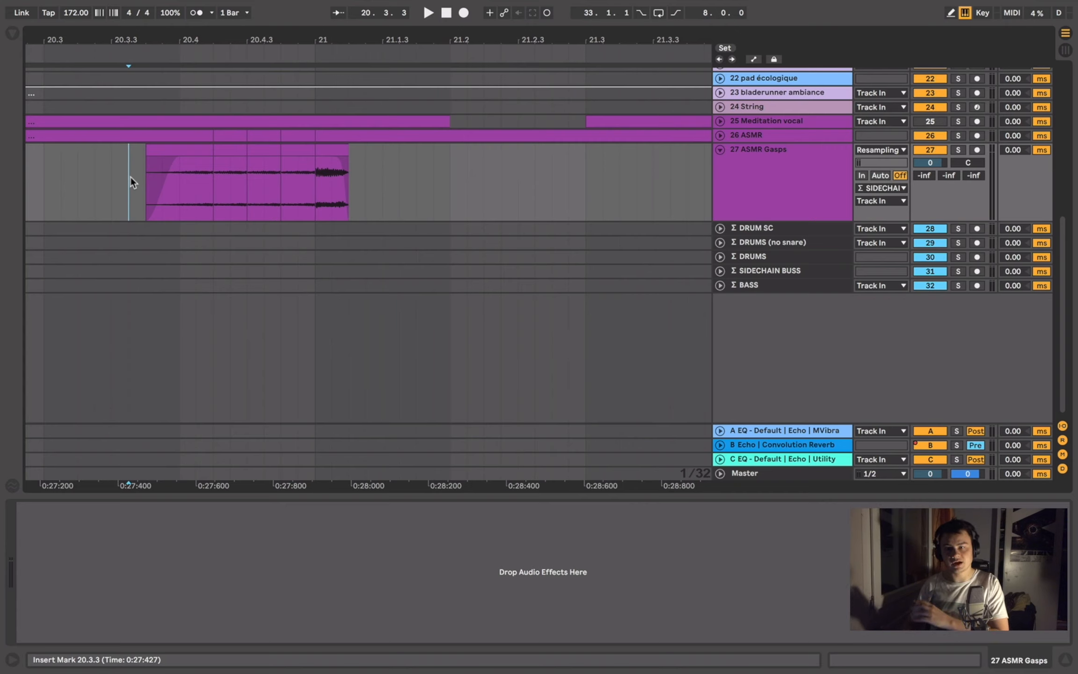
pyautogui.click(140, 197)
pyautogui.scroll(-5, 140, 200)
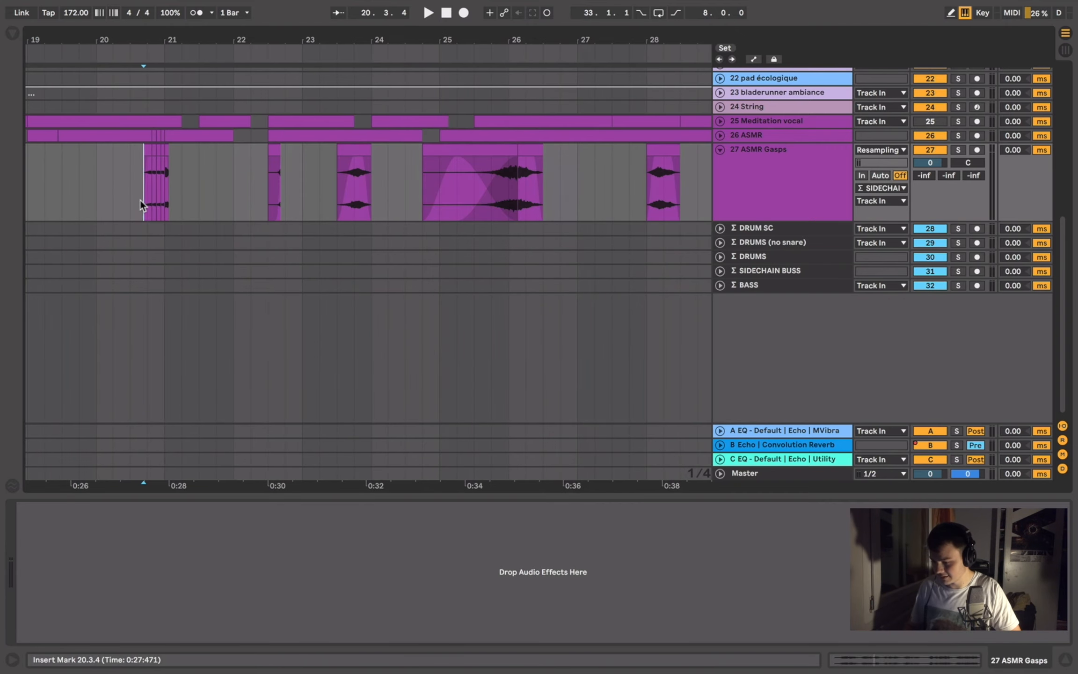
pyautogui.hscroll(-3, 213, 177)
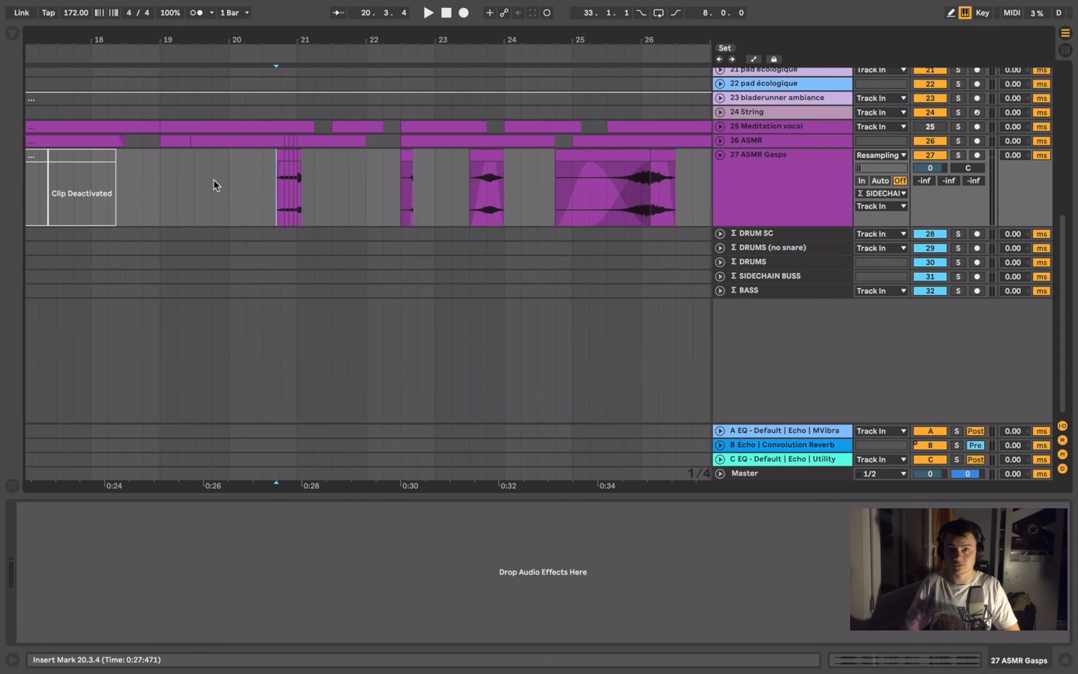
pyautogui.click(958, 156)
pyautogui.press('space')
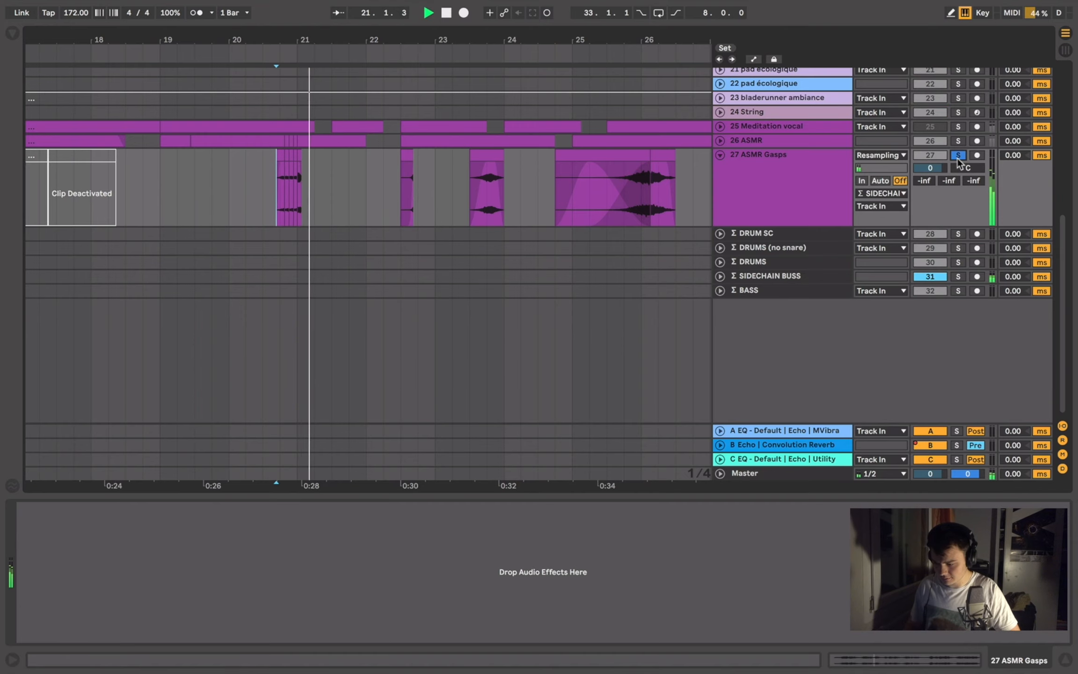
pyautogui.click(959, 156)
# - Audition the following gasp clips in the full mix from 25.2.1, 28.1.1 and 30.2.1
pyautogui.scroll(-3, 377, 137)
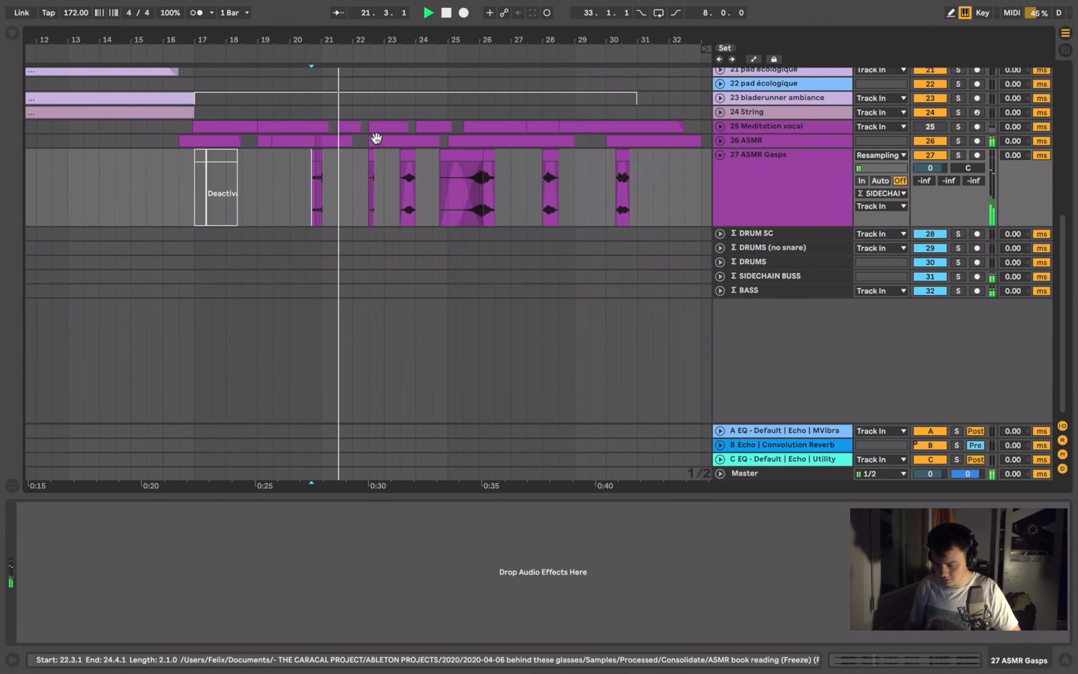
pyautogui.scroll(3, 374, 186)
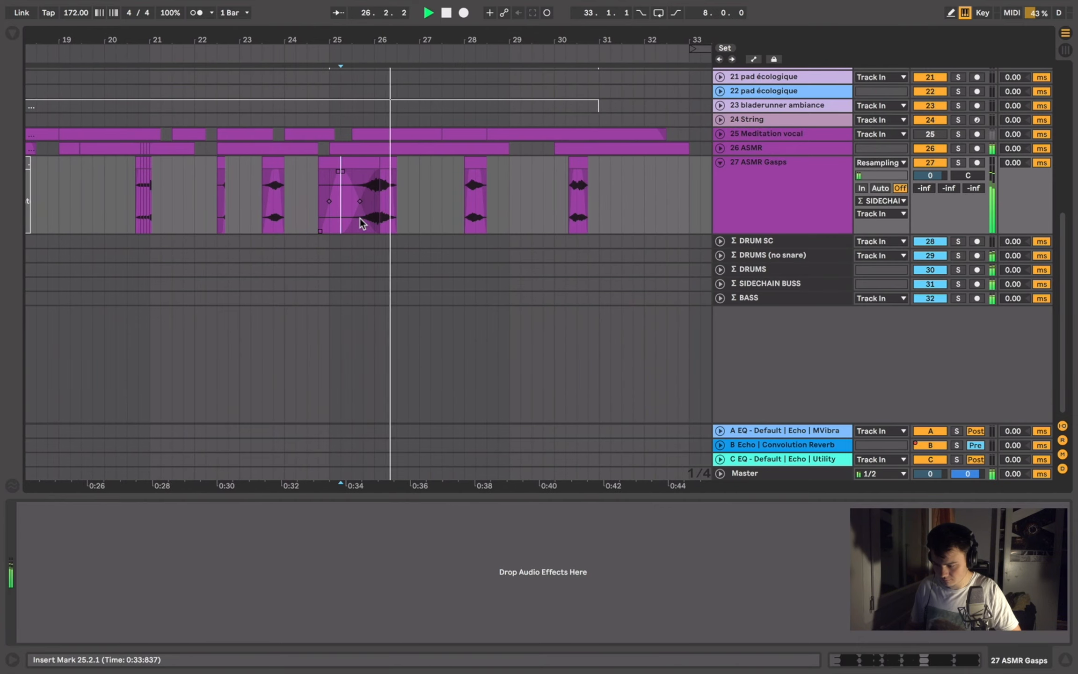
pyautogui.click(401, 227)
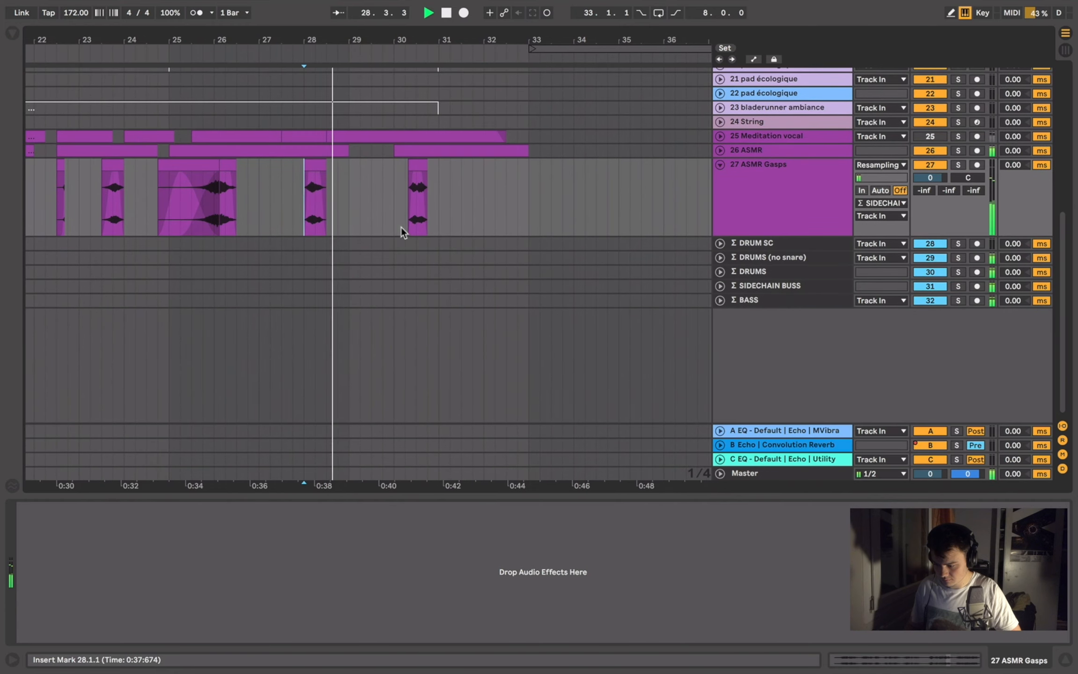
pyautogui.press('space')
pyautogui.press('space')
pyautogui.hscroll(3, 449, 243)
pyautogui.scroll(-4, 449, 242)
pyautogui.hscroll(4, 449, 242)
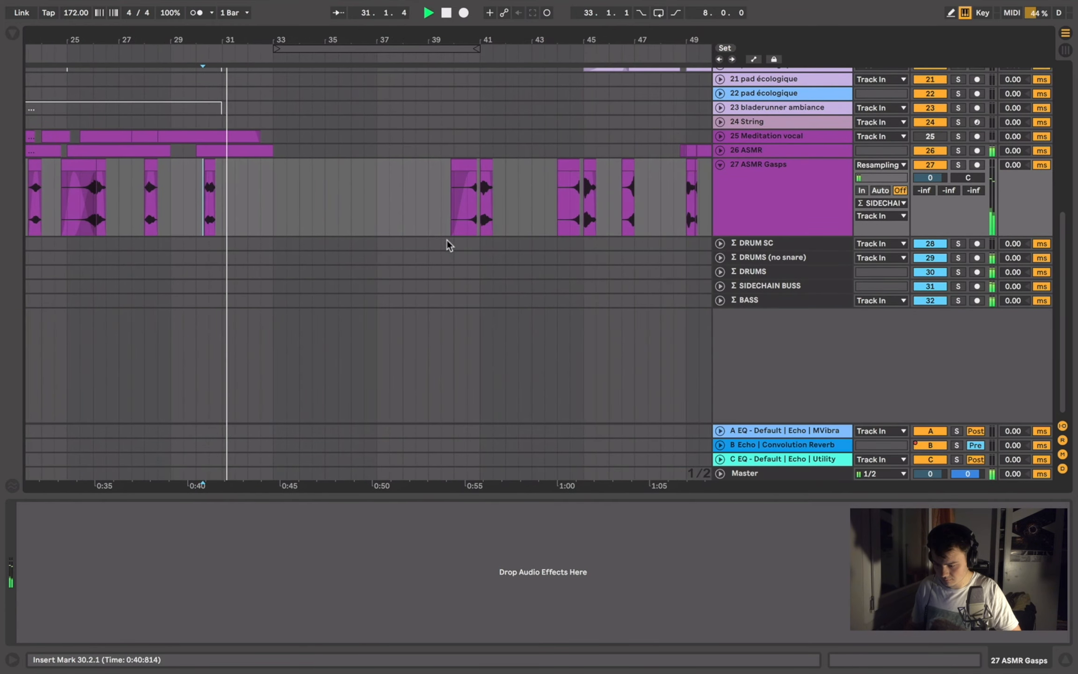
# - Stop playback and highlight the pair of gasp clips between 39.1.1 and 42.1.1
pyautogui.click(445, 230)
pyautogui.moveTo(428, 187); pyautogui.dragTo(504, 191)
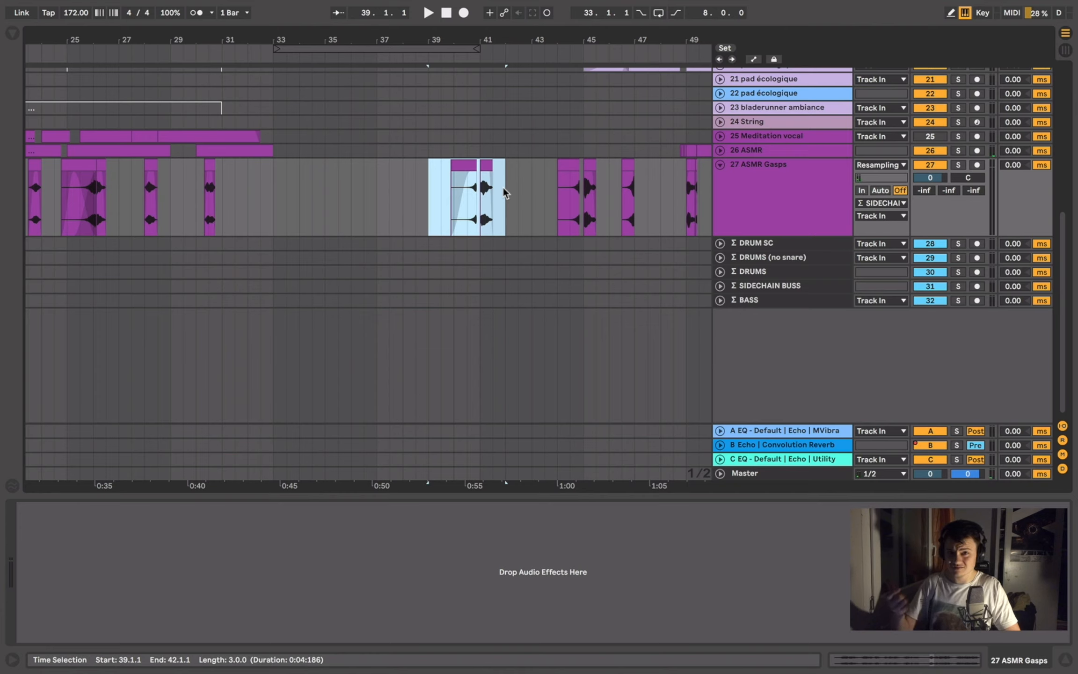
pyautogui.click(462, 194)
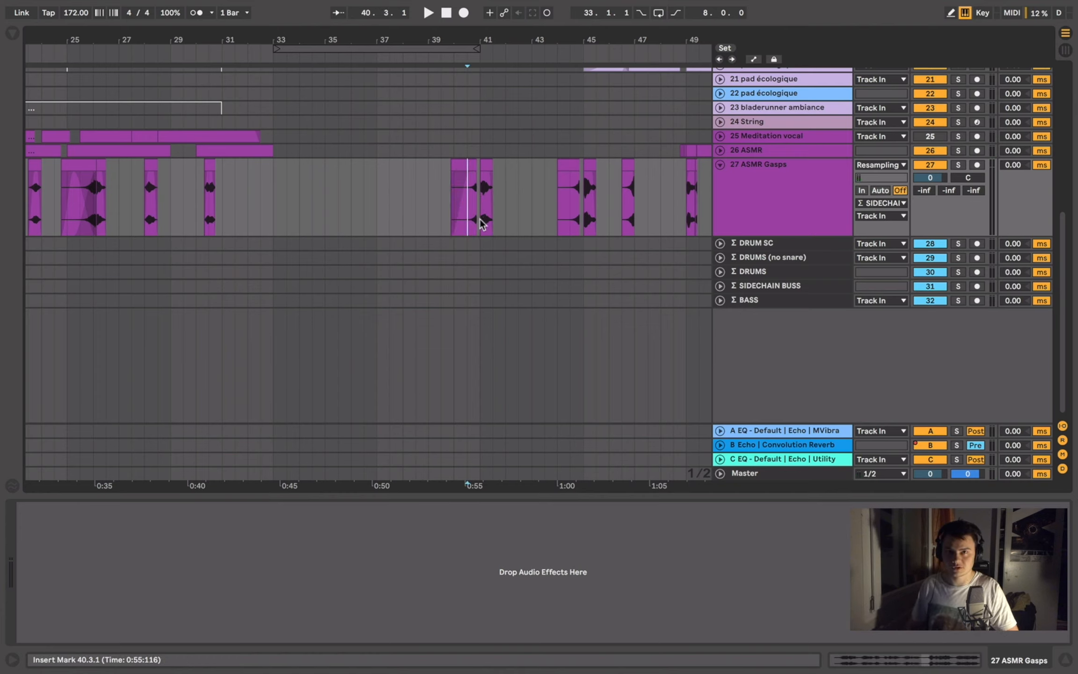
pyautogui.click(445, 211)
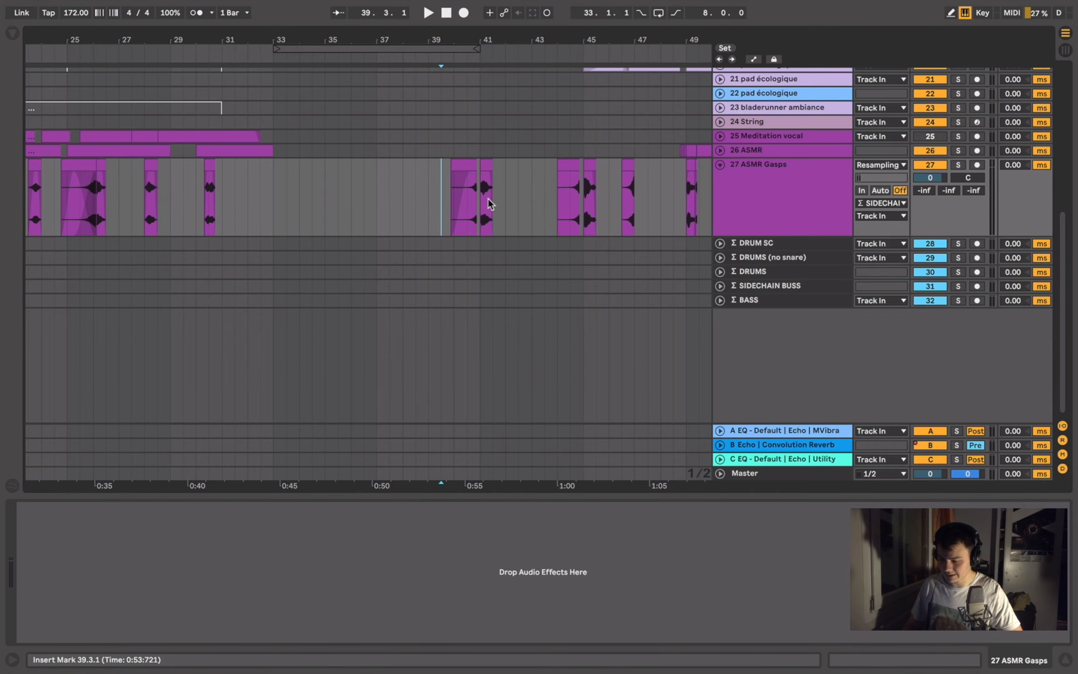
# - Examine the faded-in reversed gasp before bar 41, highlighting its start from 39.4.1 to 40.1.1
pyautogui.scroll(5, 488, 199)
pyautogui.hscroll(5, 488, 199)
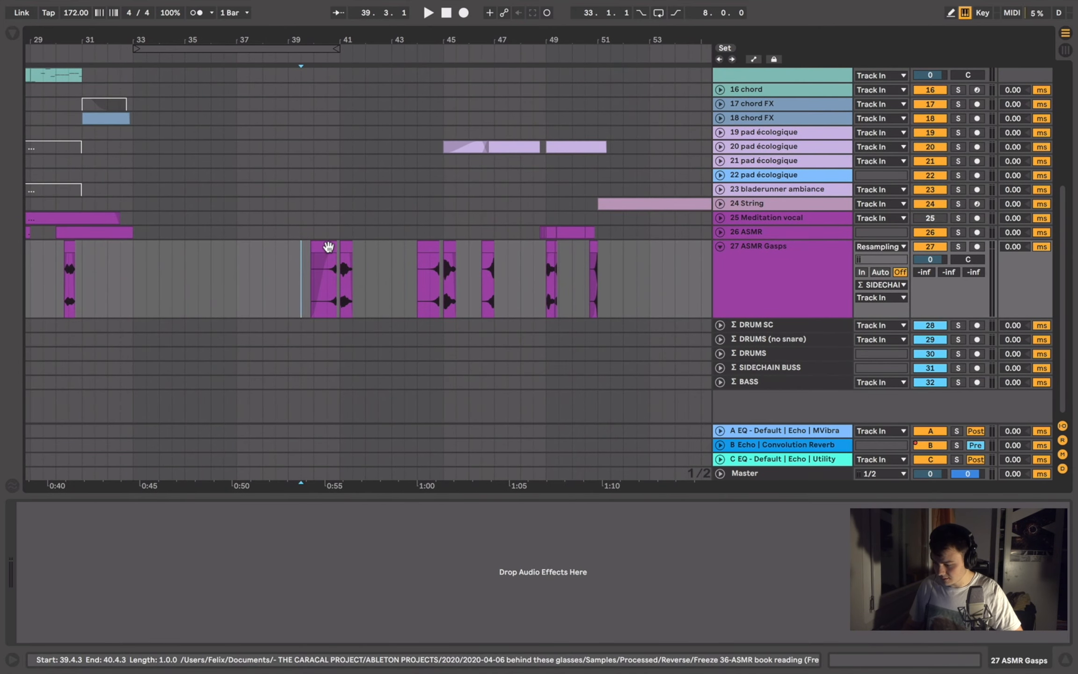
pyautogui.scroll(4, 329, 246)
pyautogui.click(299, 282)
pyautogui.moveTo(282, 283); pyautogui.dragTo(300, 284)
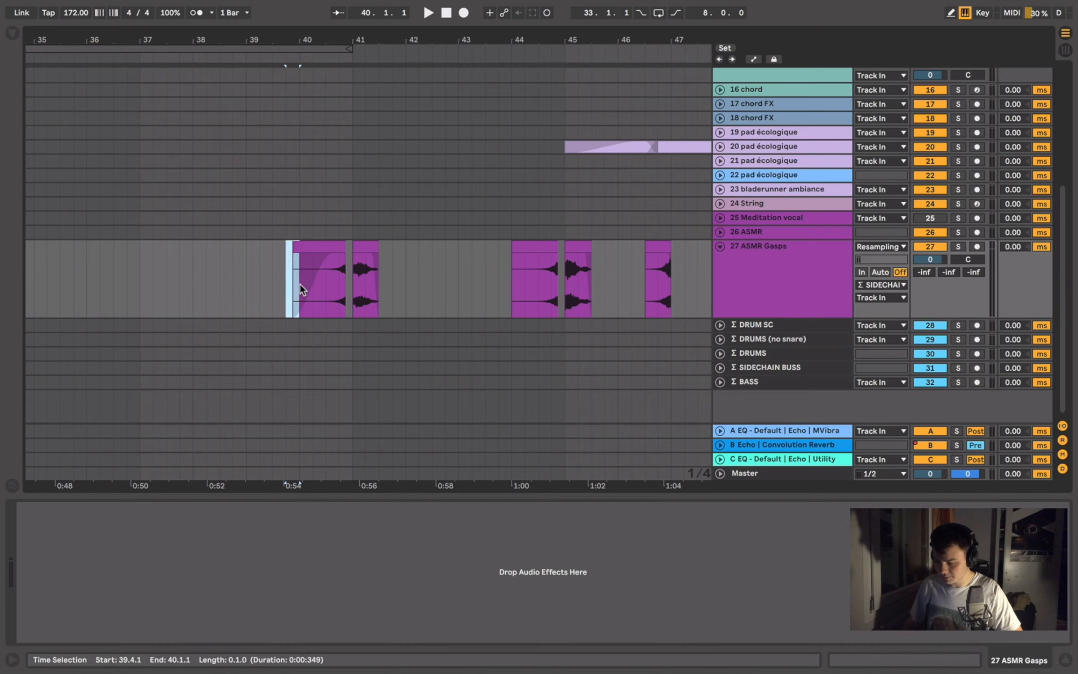
pyautogui.click(326, 306)
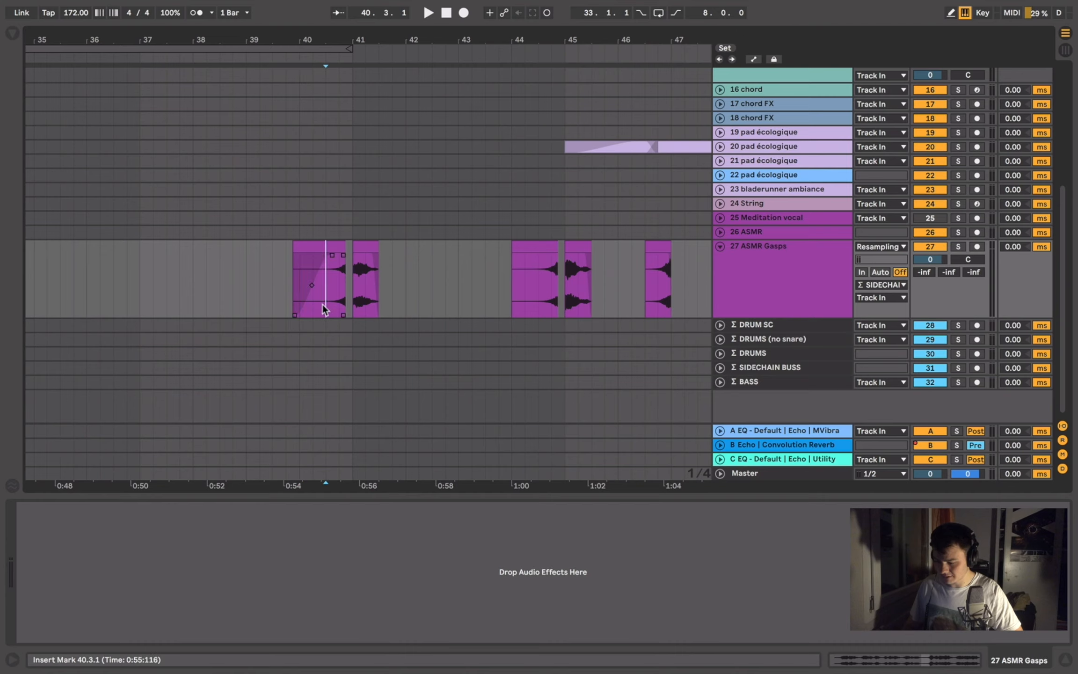
# - Play the full mix from 39.3.1 to hear the reversed gasp leading into bar 41
pyautogui.click(286, 262)
pyautogui.press('space')
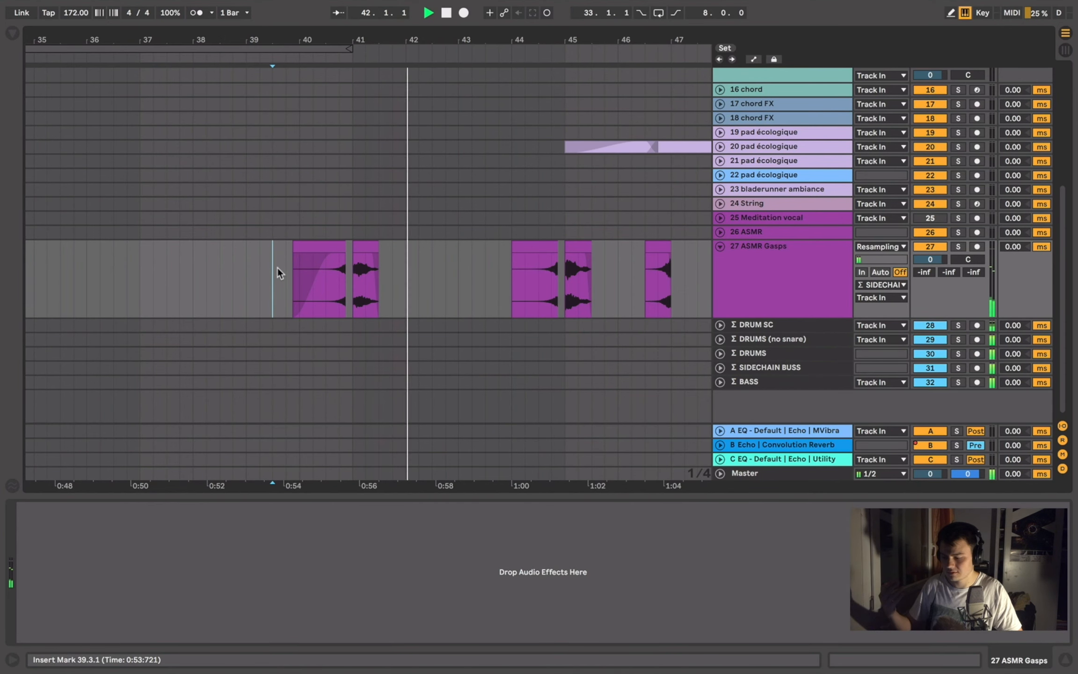
pyautogui.scroll(-3, 397, 278)
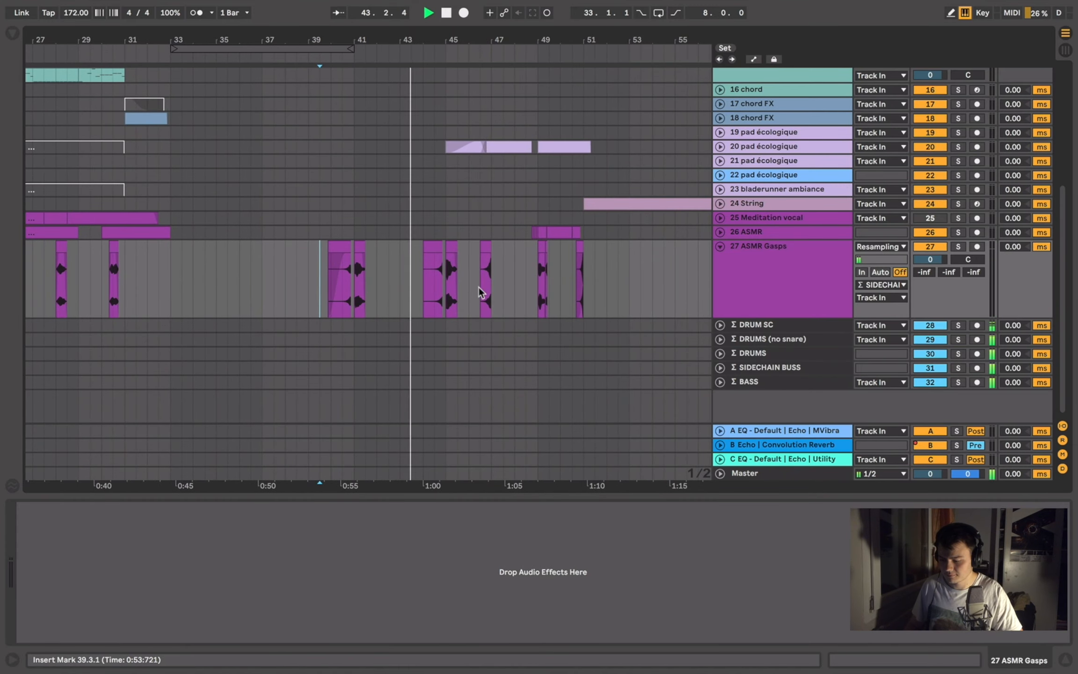
# - Audition the gasp clip from 46.3.1 in the full mix, stop playback and fold the 27 ASMR Gasps track
pyautogui.scroll(6, 495, 298)
pyautogui.scroll(-3, 496, 299)
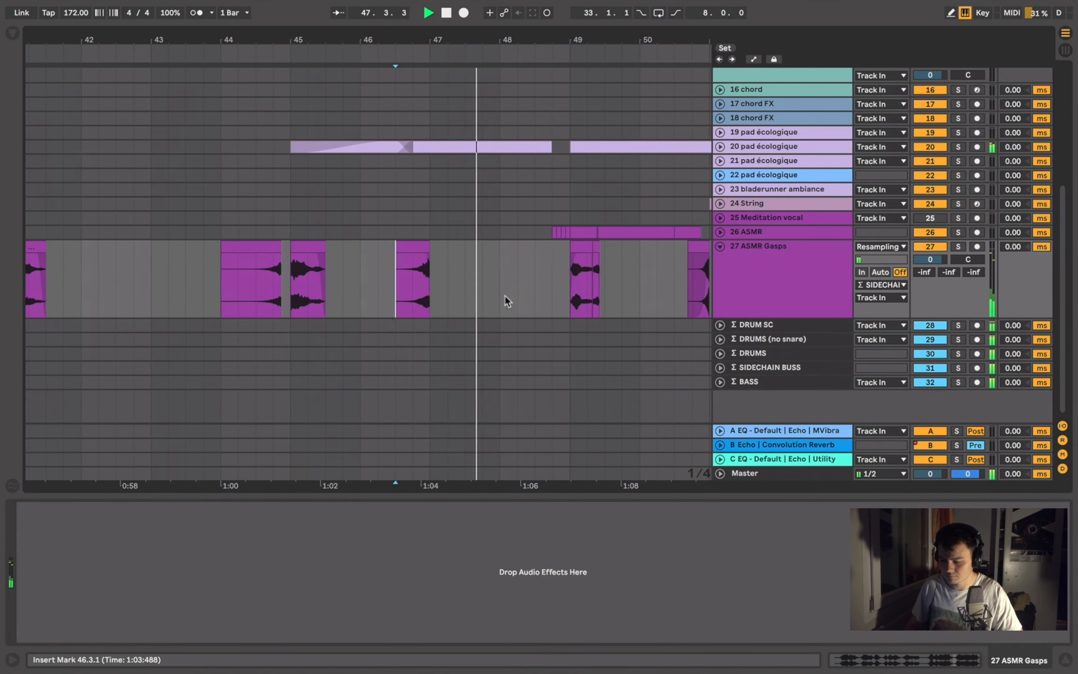
pyautogui.doubleClick(803, 276)
pyautogui.scroll(-8, 497, 171)
pyautogui.press('space')
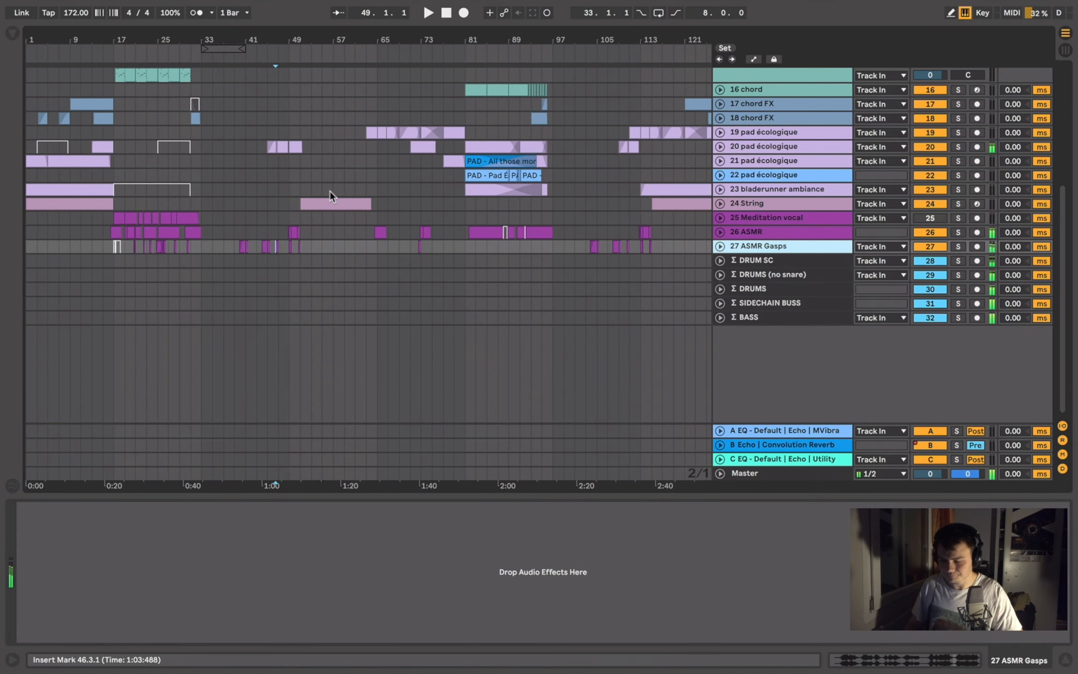
# - Unfold the 26 ASMR track and inspect its vocal phrases around bar 95, placing the insert mark at 94.4.1
pyautogui.scroll(5, 469, 208)
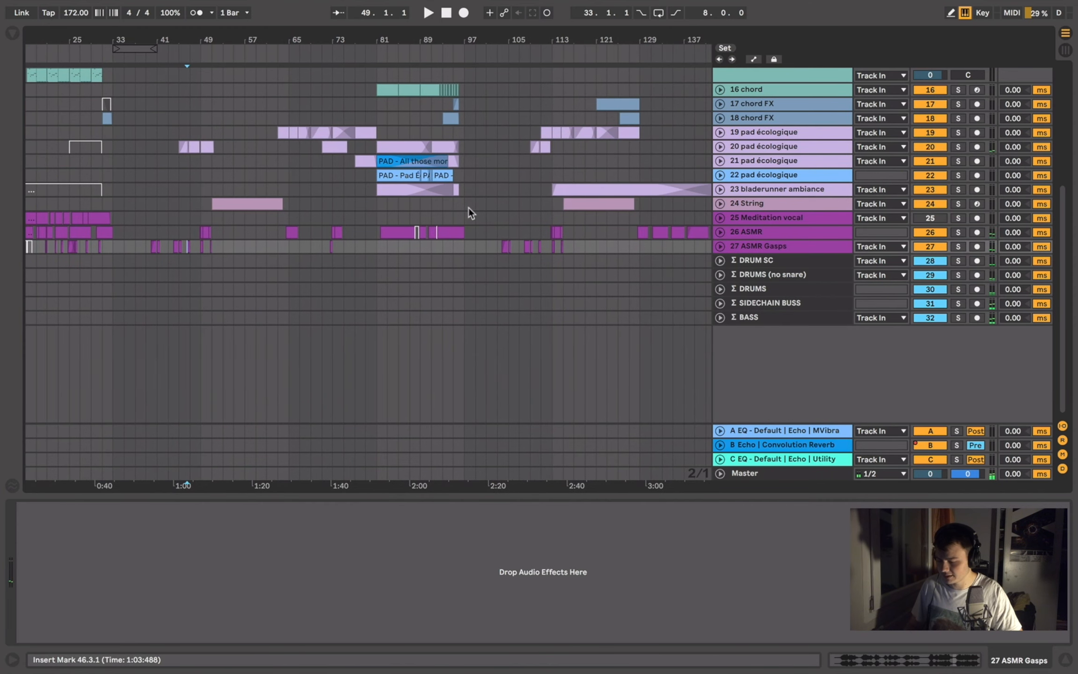
pyautogui.click(451, 218)
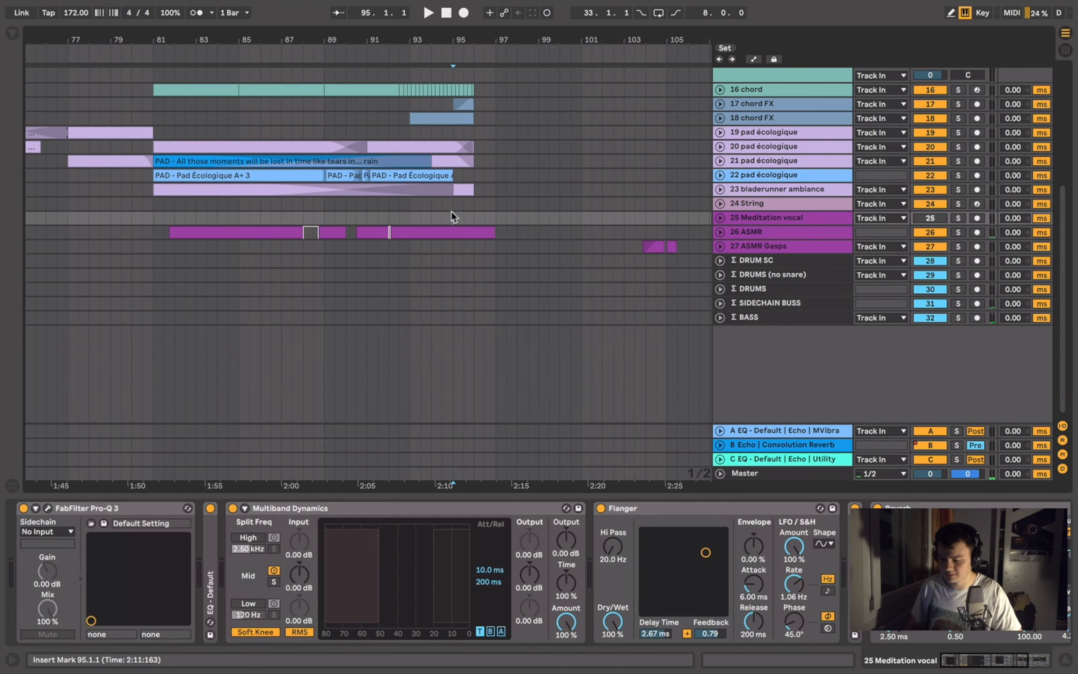
pyautogui.click(720, 232)
pyautogui.scroll(3, 733, 243)
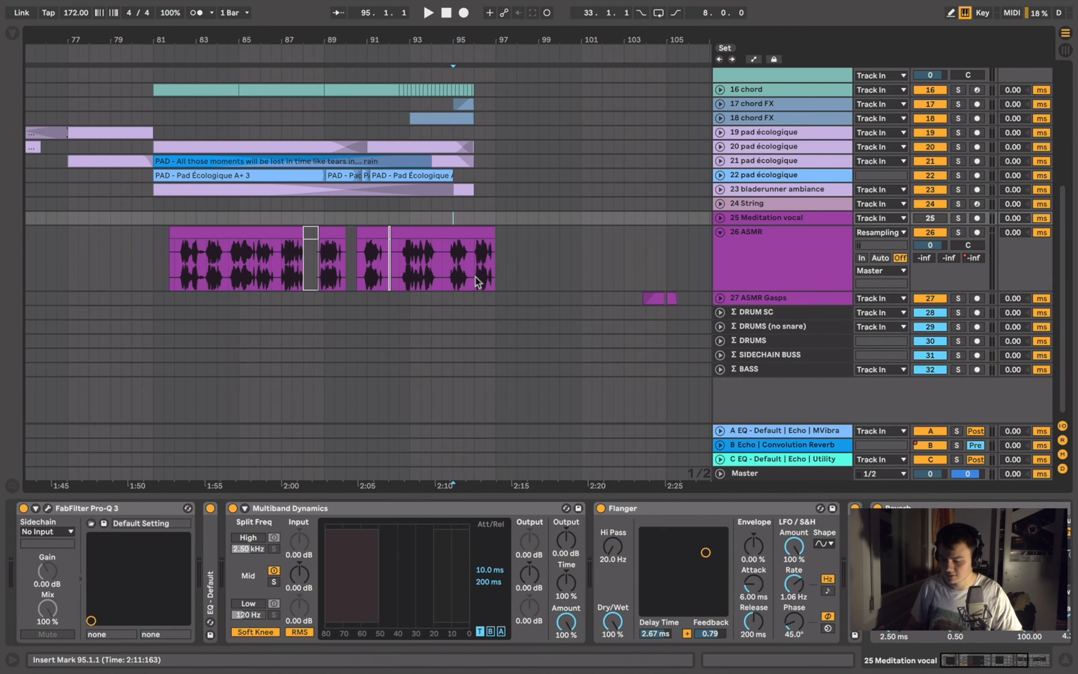
pyautogui.click(454, 274)
pyautogui.scroll(7, 451, 273)
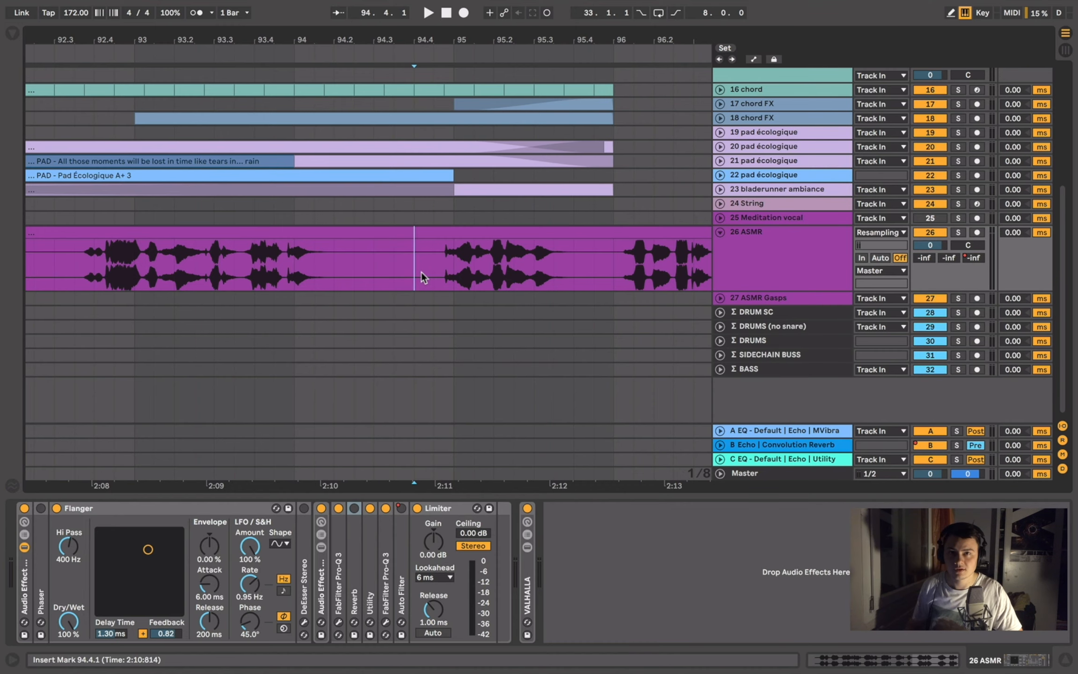
# - Play the full mix from 95.4.3 to hear the final ASMR phrase running up to bar 97
pyautogui.hscroll(5, 499, 263)
pyautogui.click(438, 258)
pyautogui.click(475, 257)
pyautogui.press('space')
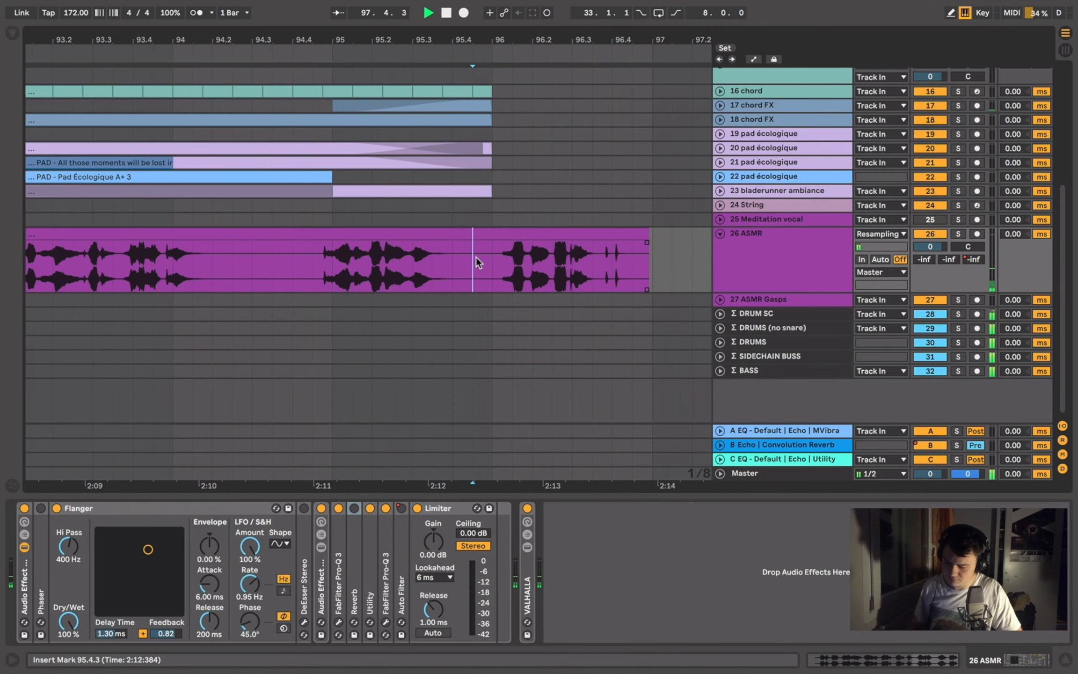
# - Play the full mix from 113.1.1 to hear the next ASMR vocal section
pyautogui.scroll(-5, 476, 257)
pyautogui.hscroll(5, 476, 257)
pyautogui.scroll(-4, 476, 257)
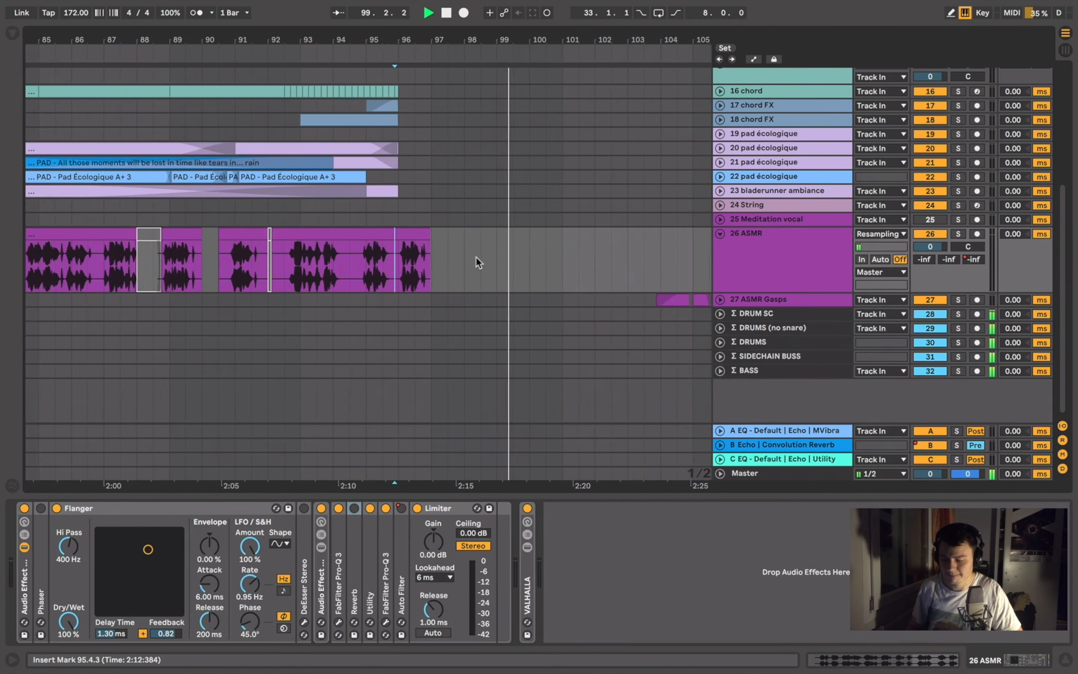
pyautogui.hscroll(3, 476, 257)
pyautogui.scroll(3, 476, 257)
pyautogui.scroll(-5, 476, 257)
pyautogui.hscroll(3, 476, 257)
pyautogui.scroll(-2, 476, 257)
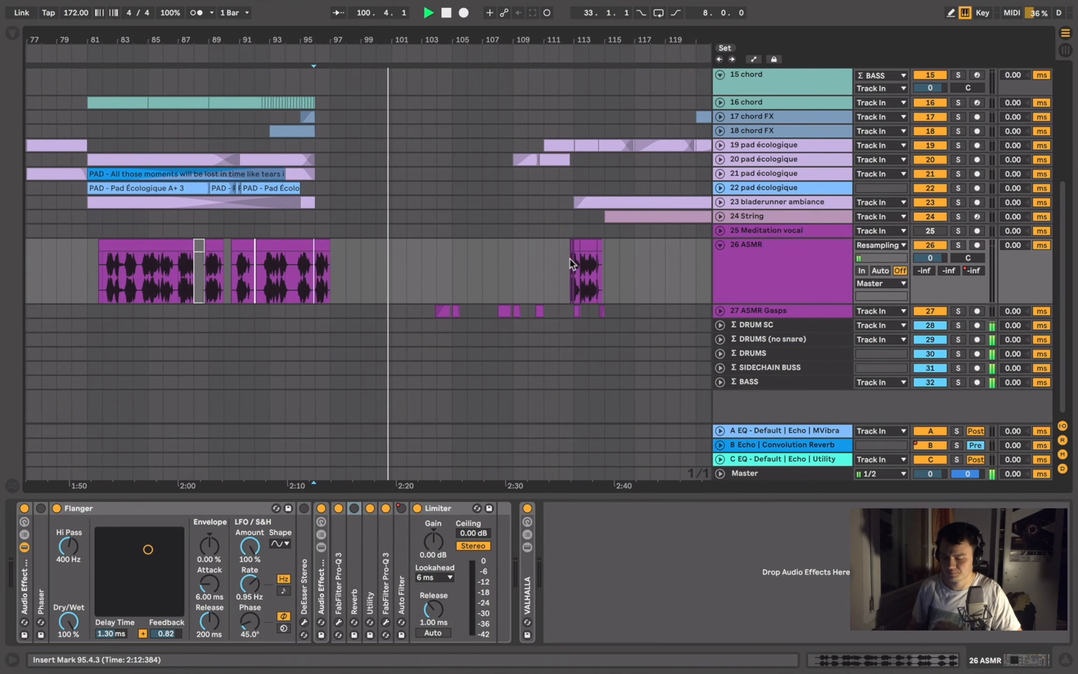
pyautogui.click(574, 261)
pyautogui.press('space')
pyautogui.press('space')
pyautogui.scroll(5, 585, 271)
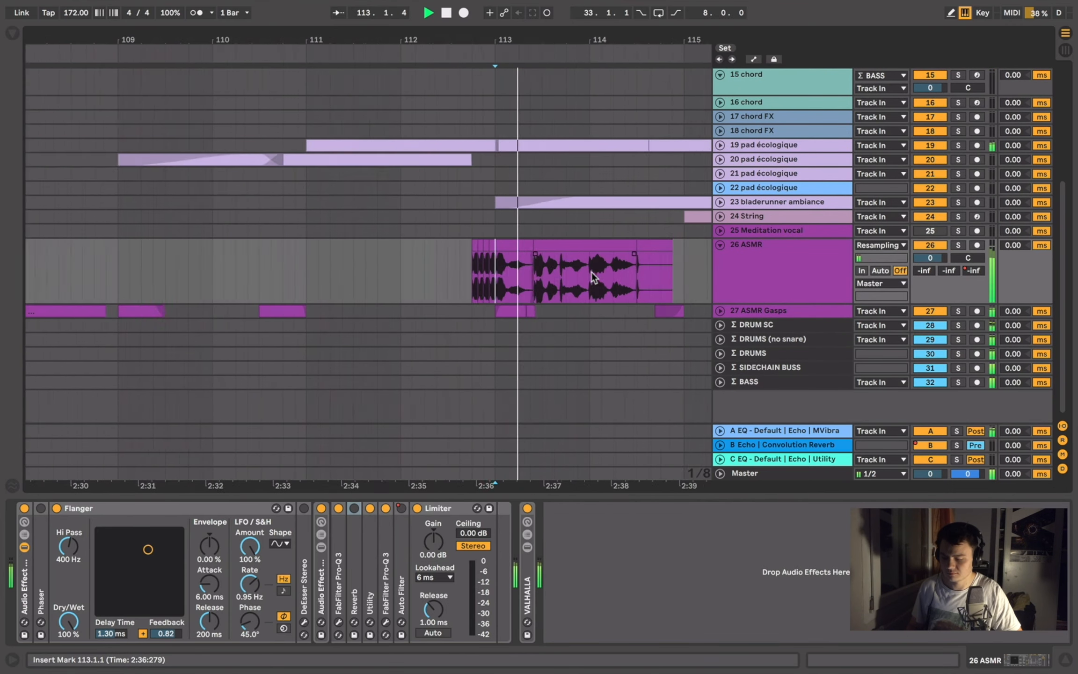
# - Compare the ASMR vocal at bar 113 soloed and in the full mix, then stop playback and fold its track
pyautogui.click(957, 244)
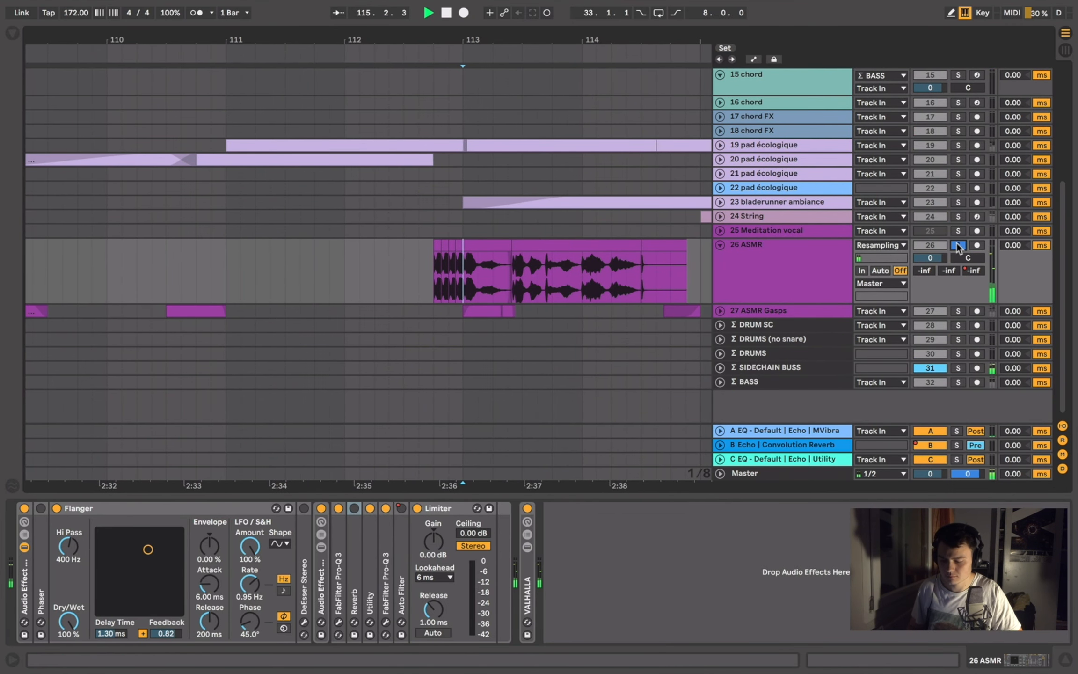
pyautogui.click(957, 245)
pyautogui.press('space')
pyautogui.press('space')
pyautogui.click(721, 246)
pyautogui.press('space')
pyautogui.scroll(-10, 442, 187)
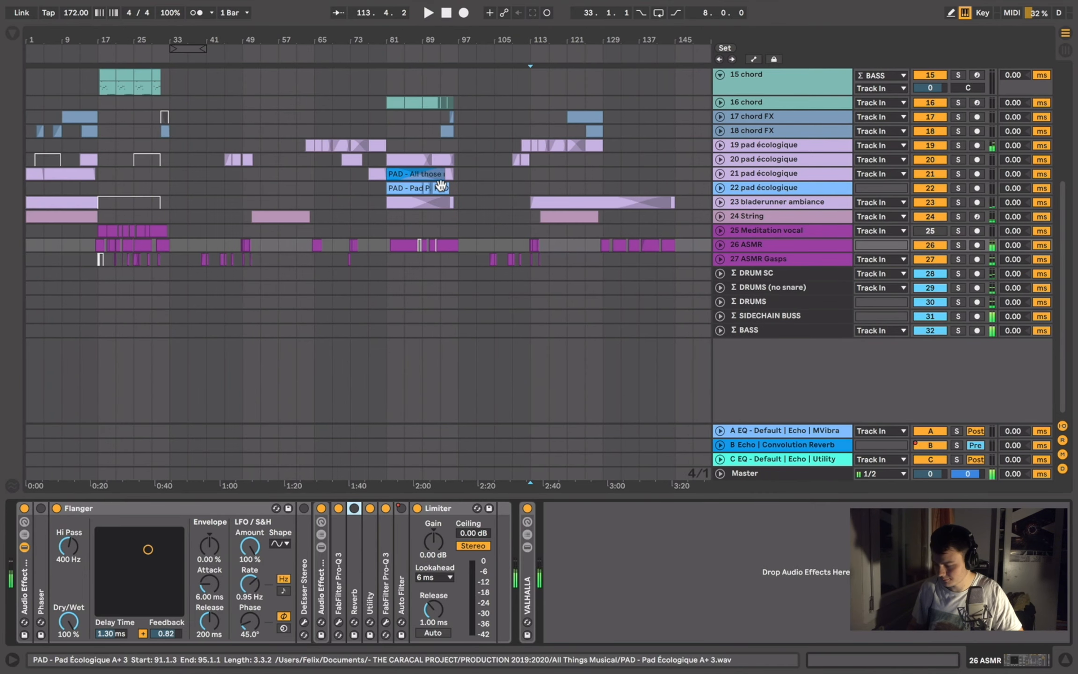
# - Inspect the device chains of the DRUMS (no snare) and DRUMS buses
pyautogui.scroll(5, 441, 187)
pyautogui.scroll(-5, 440, 273)
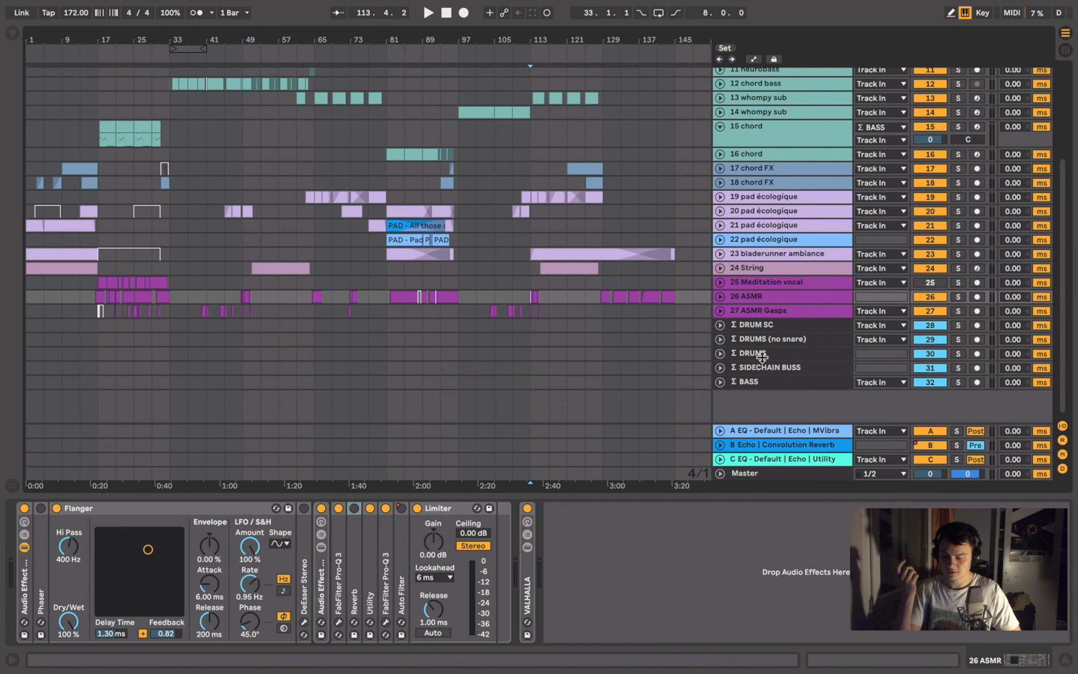
pyautogui.click(765, 340)
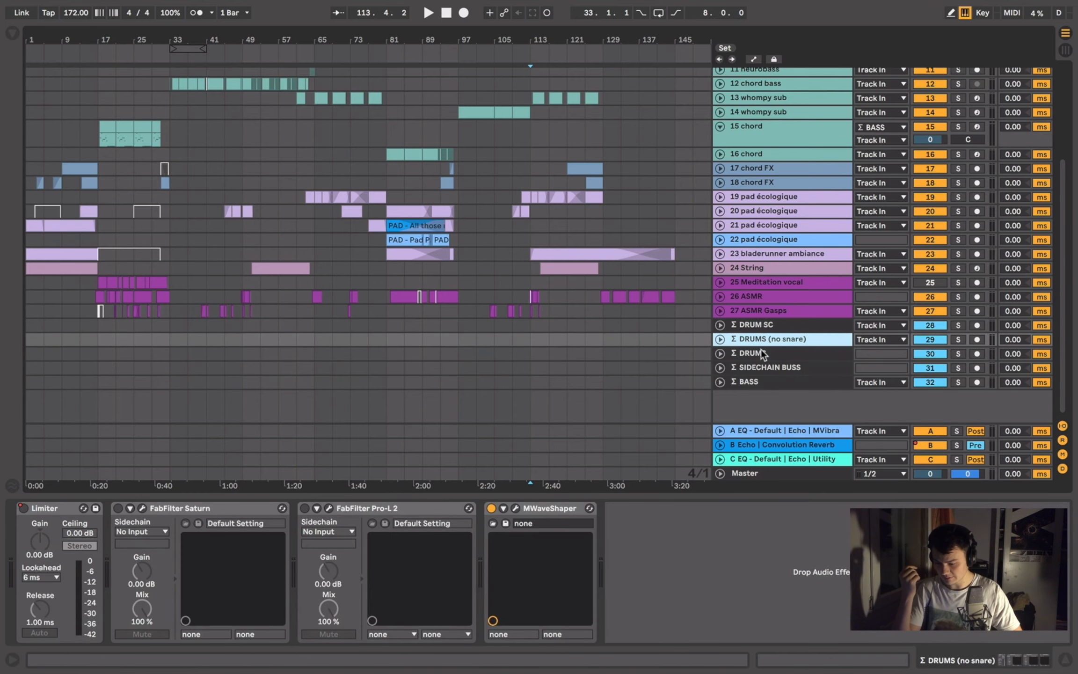
pyautogui.click(763, 353)
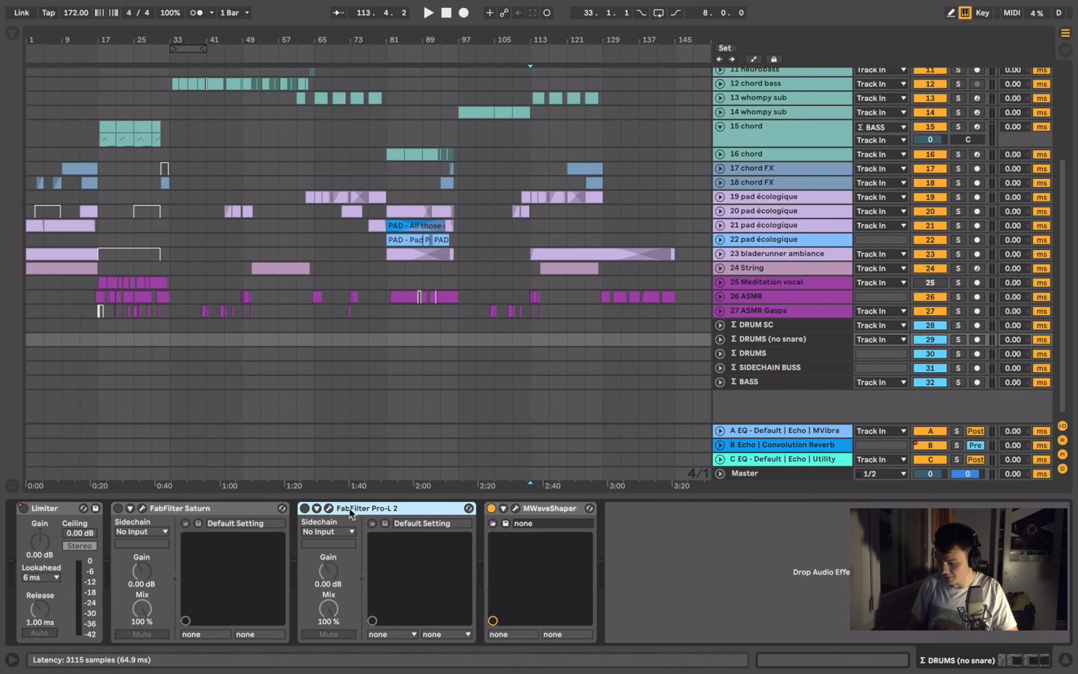
pyautogui.click(747, 354)
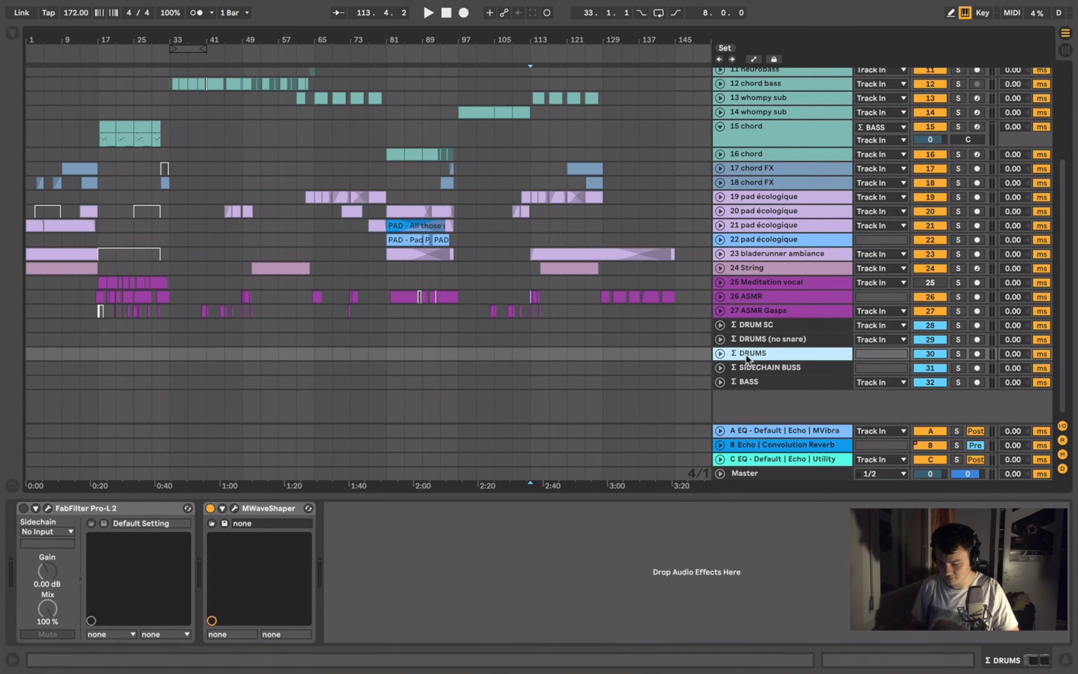
# - Unfold the DRUM SC bus, solo it and audition it from 53.1.1
pyautogui.click(754, 323)
pyautogui.click(719, 326)
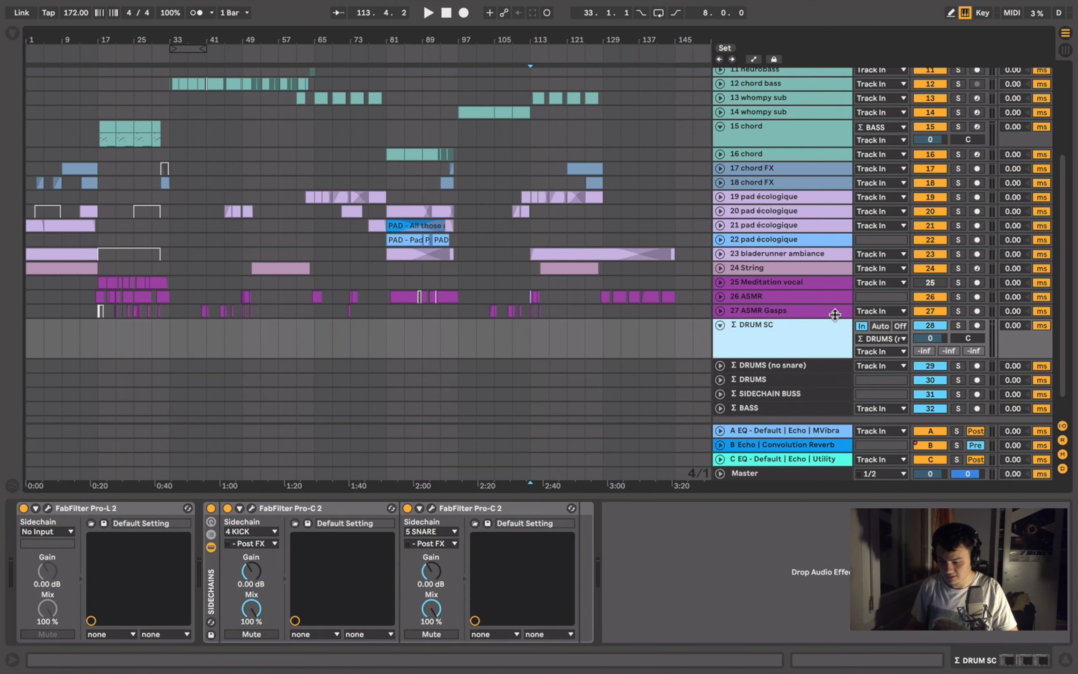
pyautogui.click(957, 326)
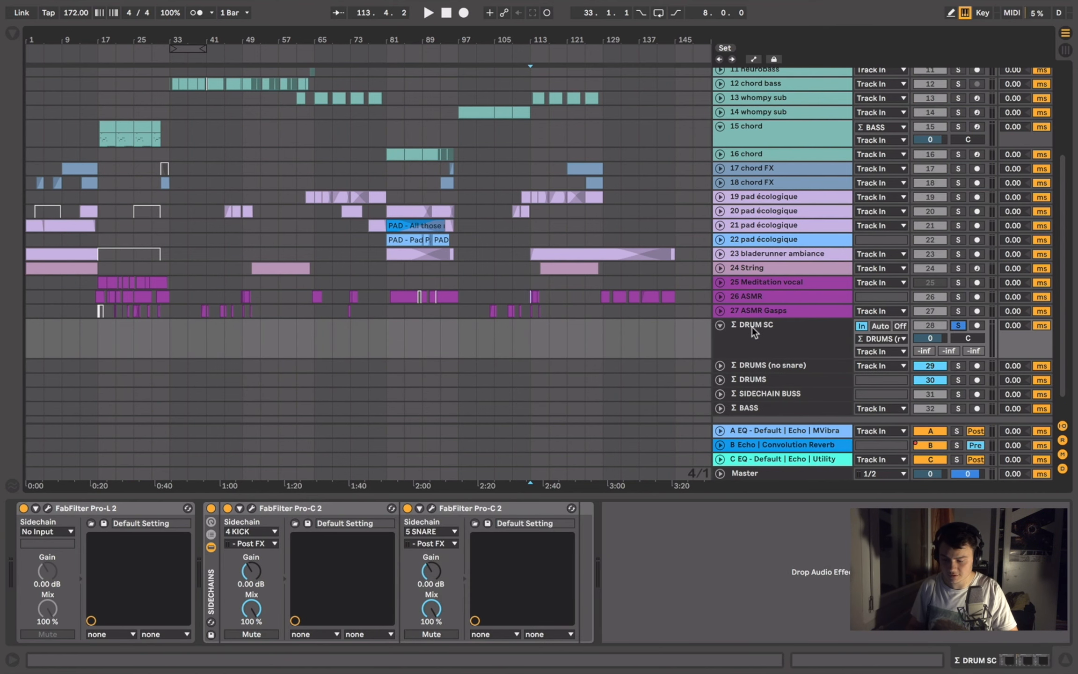
pyautogui.click(251, 331)
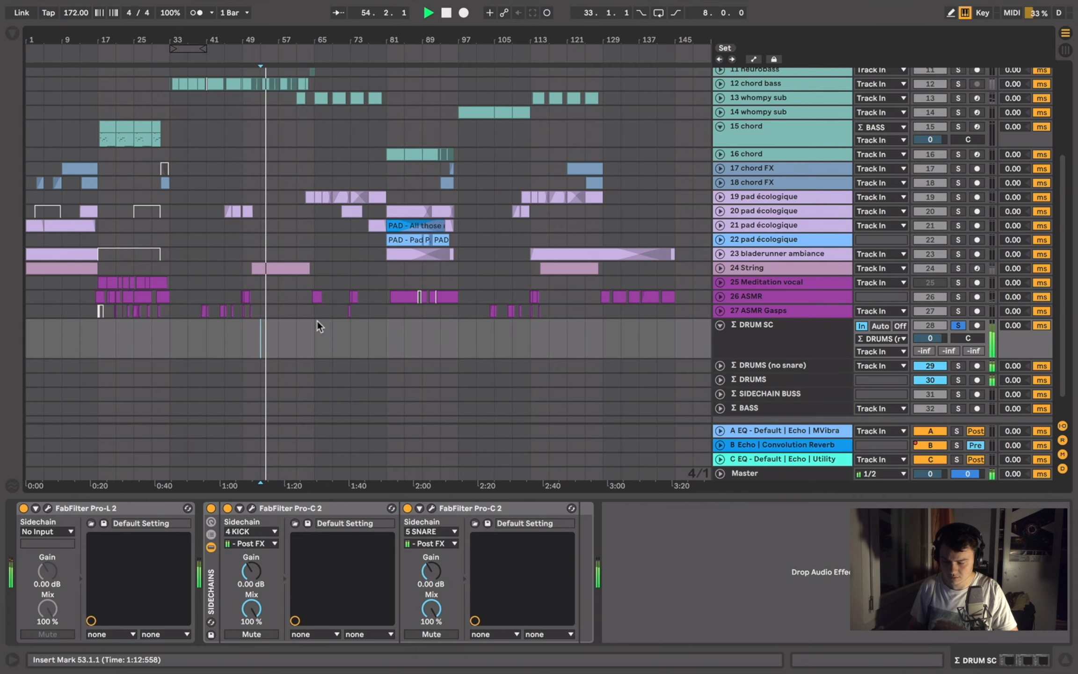
pyautogui.scroll(-1, 316, 319)
pyautogui.click(753, 327)
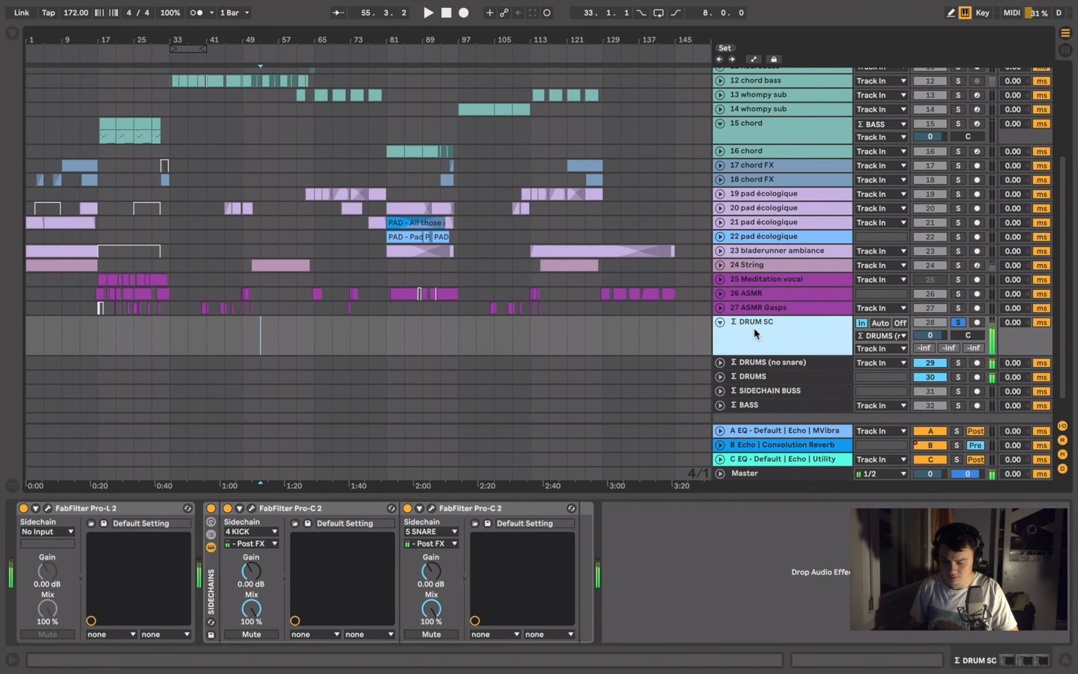
pyautogui.press('space')
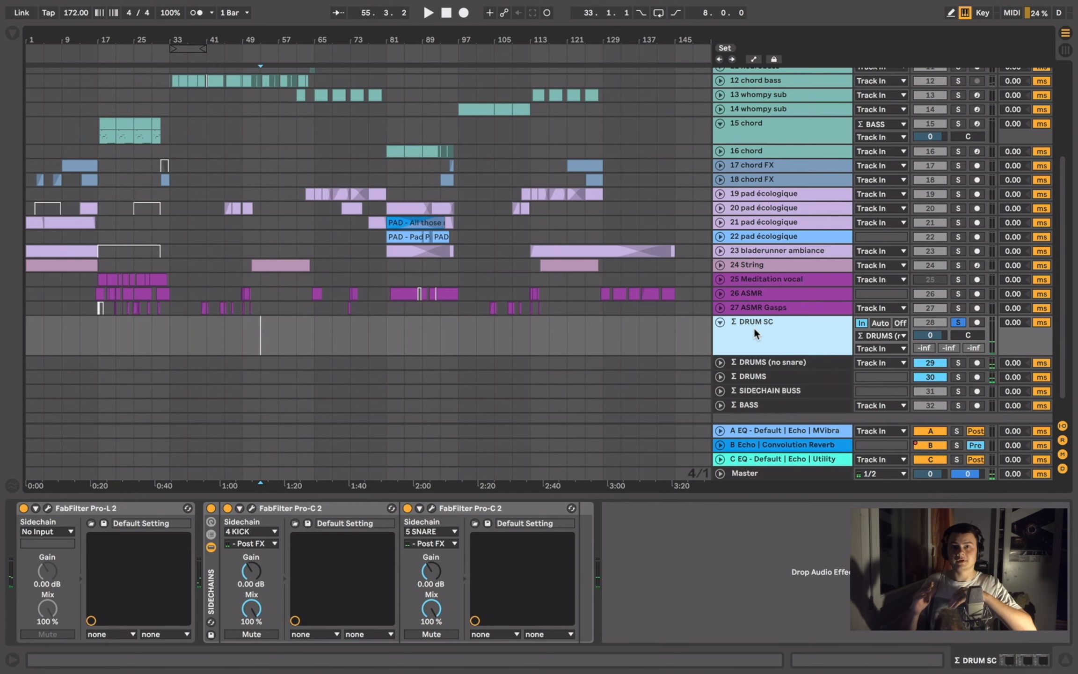
# - Solo the DRUMS bus instead and audition it from 53.1.1
pyautogui.click(757, 374)
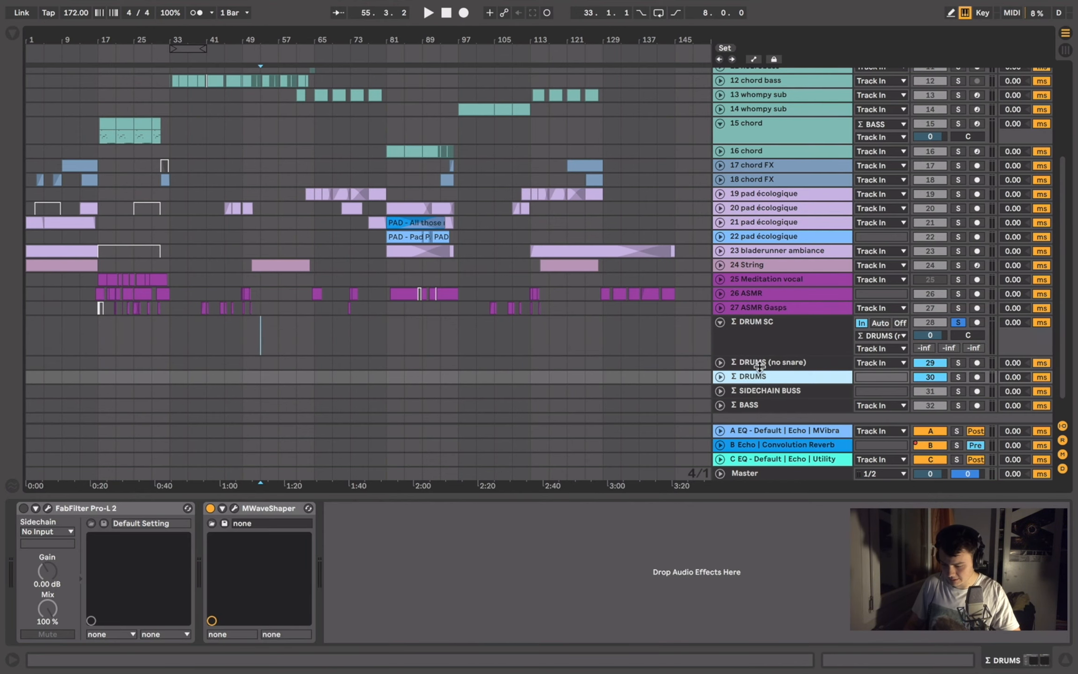
pyautogui.click(959, 376)
pyautogui.press('space')
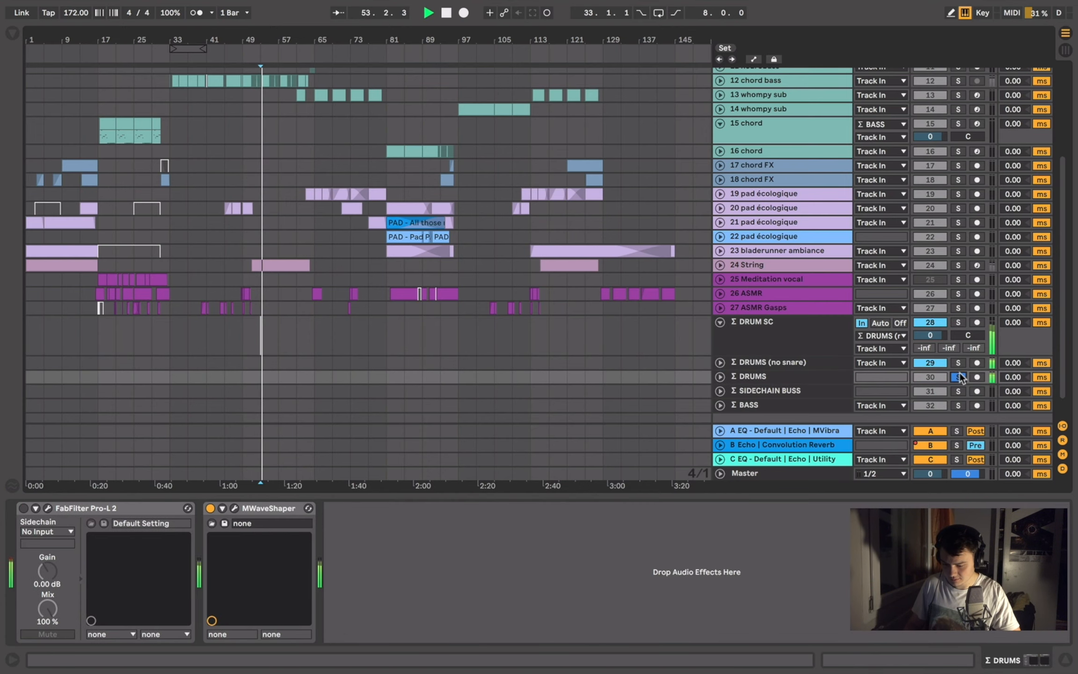
pyautogui.scroll(-1, 482, 374)
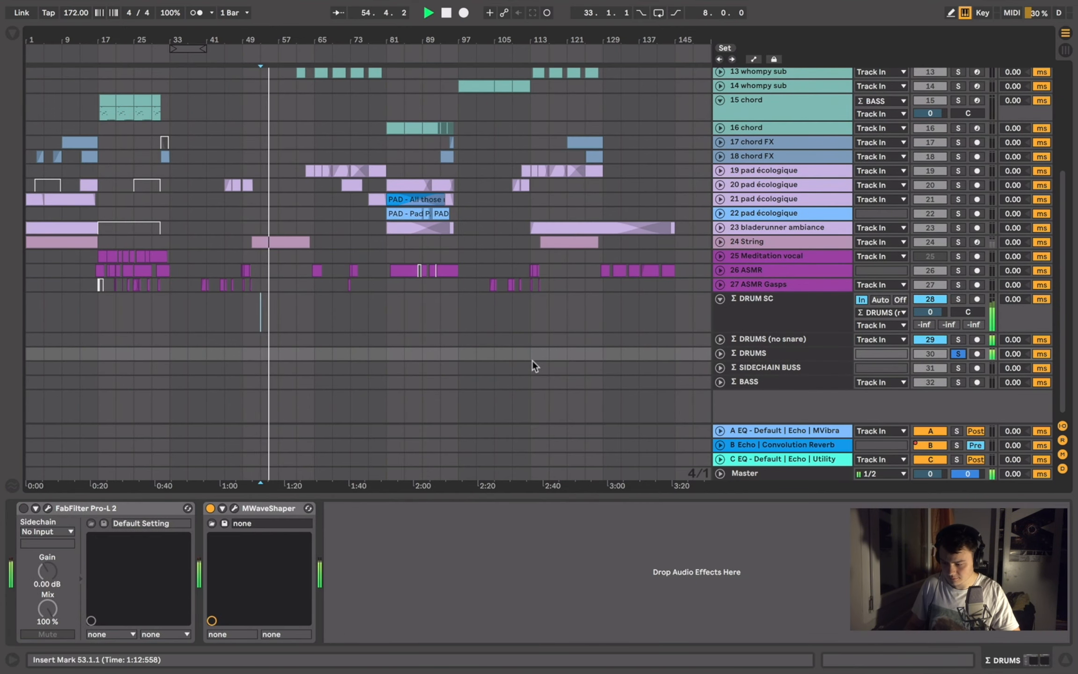
pyautogui.press('space')
# - Solo the BASS bus and place the insert mark at 61.1.1, where the first 13 whompy sub clip starts
pyautogui.click(172, 257)
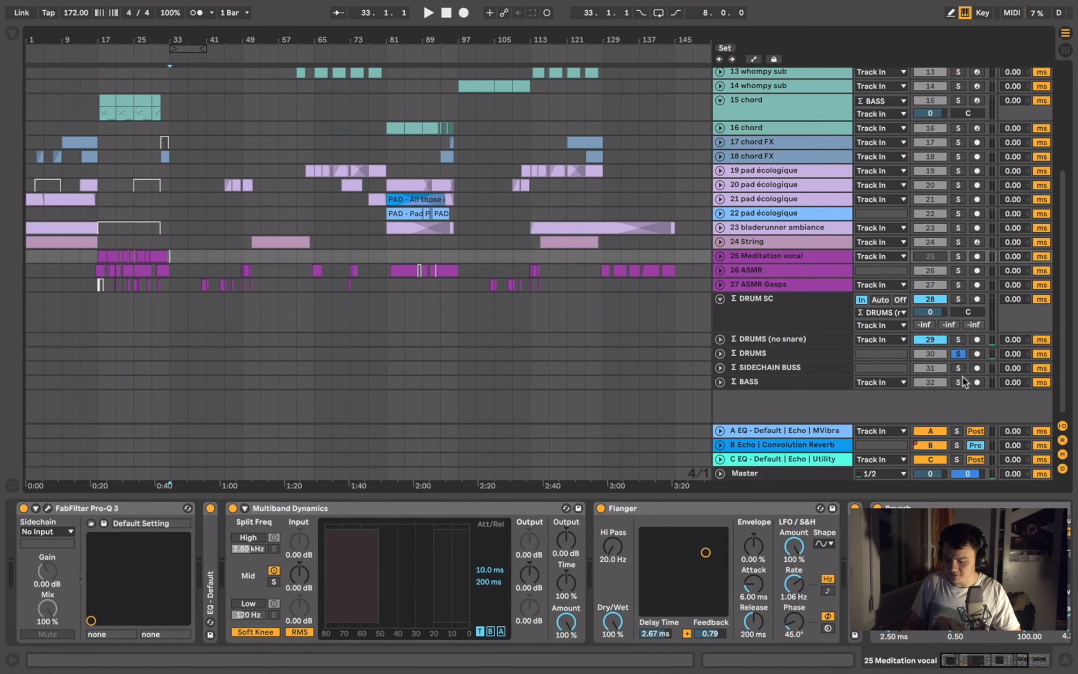
pyautogui.click(959, 382)
pyautogui.scroll(5, 352, 175)
pyautogui.scroll(10, 288, 181)
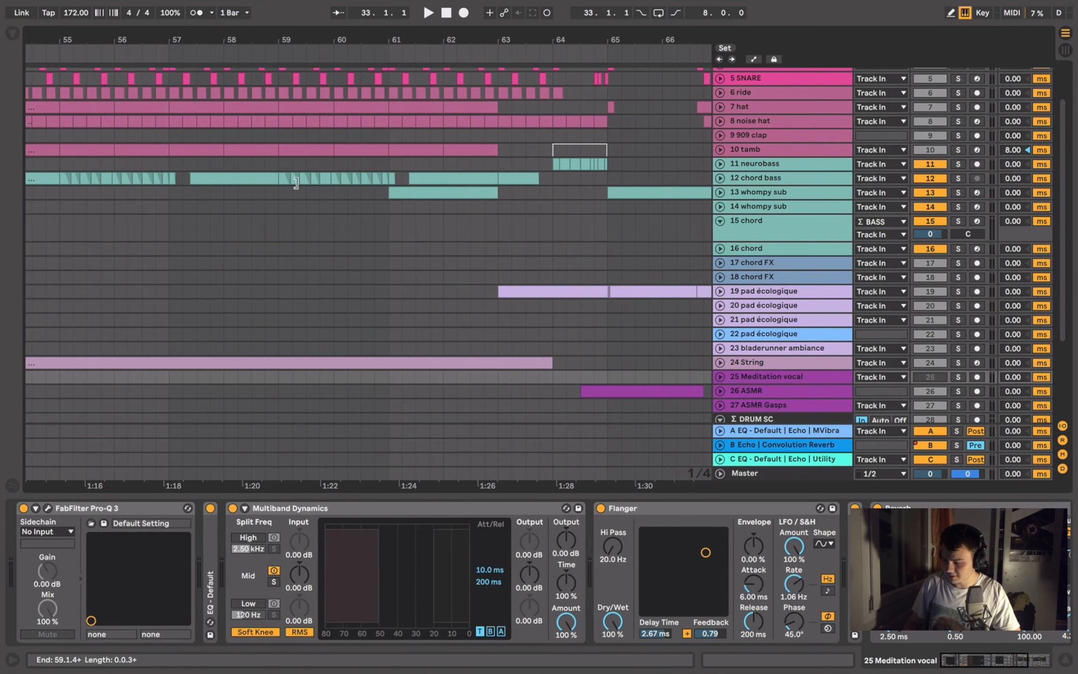
pyautogui.click(384, 191)
pyautogui.hscroll(3, 409, 191)
pyautogui.scroll(-2, 409, 190)
pyautogui.hscroll(1, 432, 190)
pyautogui.scroll(-1, 432, 190)
pyautogui.scroll(-5, 339, 145)
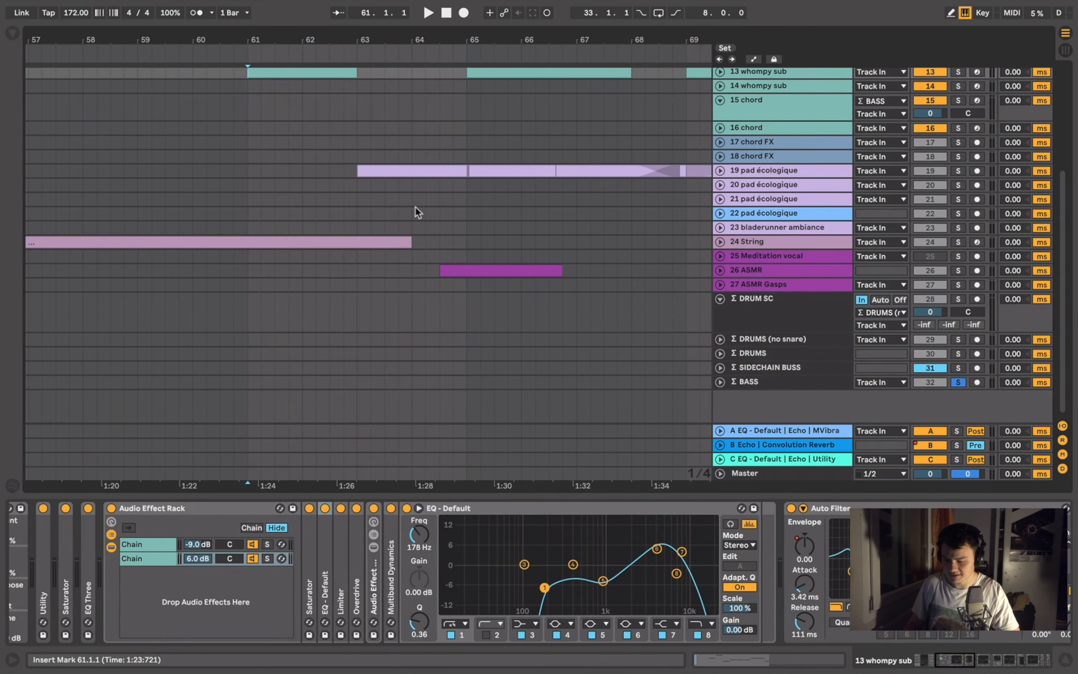
# - Open the BASS bus's FabFilter Pro-L 2, watch its limiting during playback from 61.1.1, and close it after stopping
pyautogui.click(780, 381)
pyautogui.click(47, 508)
pyautogui.press('space')
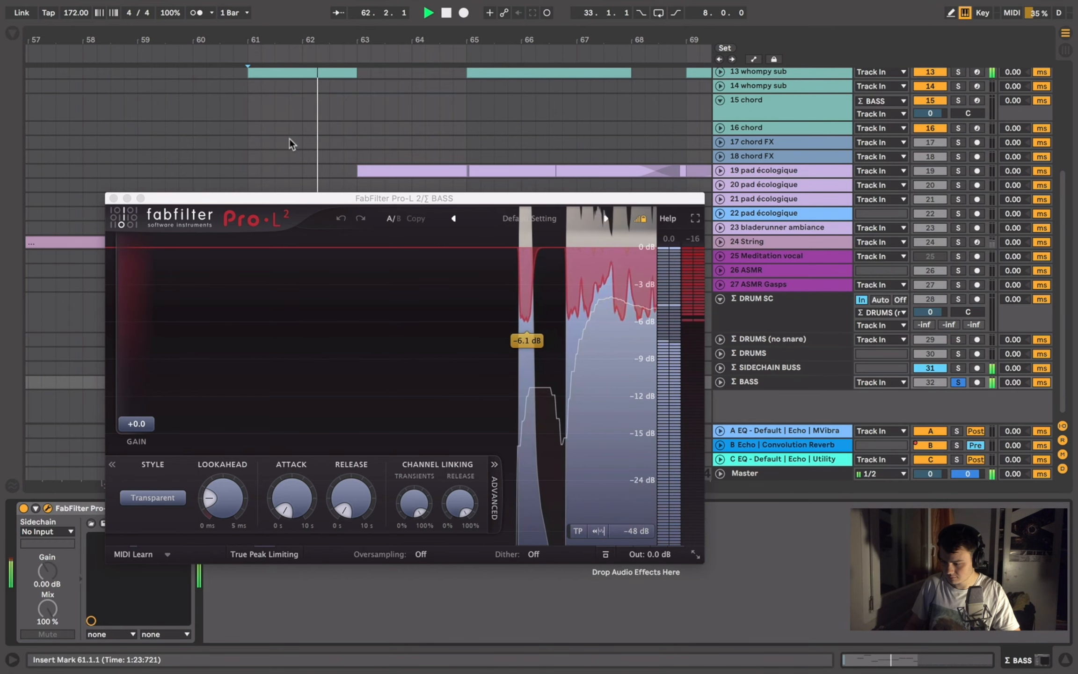
pyautogui.scroll(6, 294, 150)
pyautogui.scroll(-1, 293, 151)
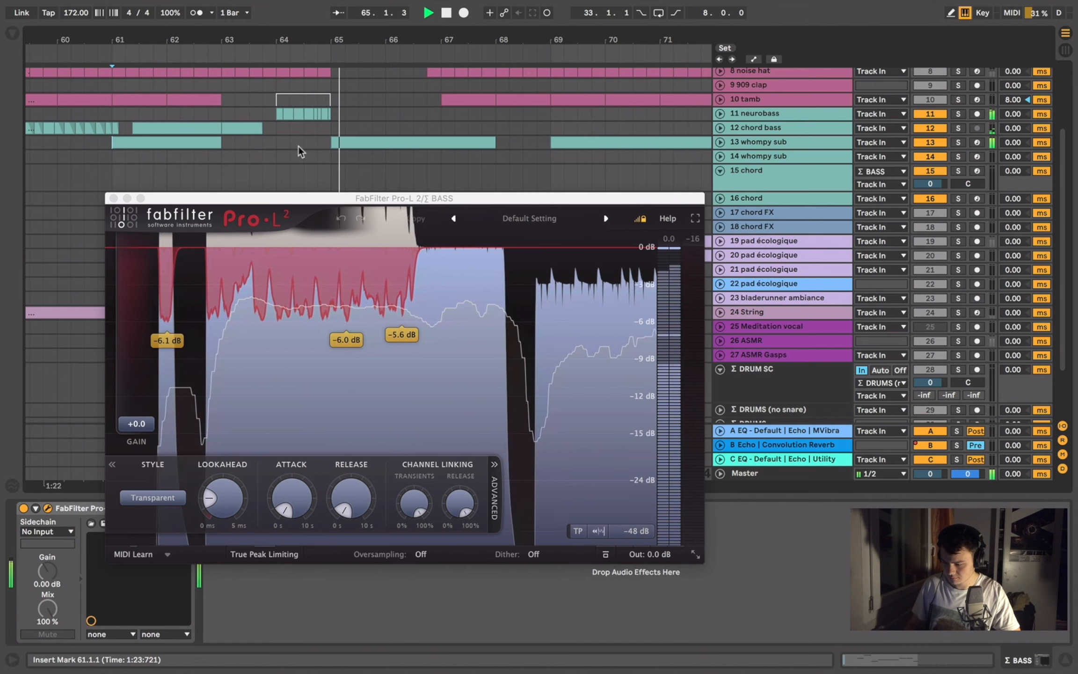
pyautogui.scroll(-1, 366, 130)
pyautogui.scroll(-5, 366, 130)
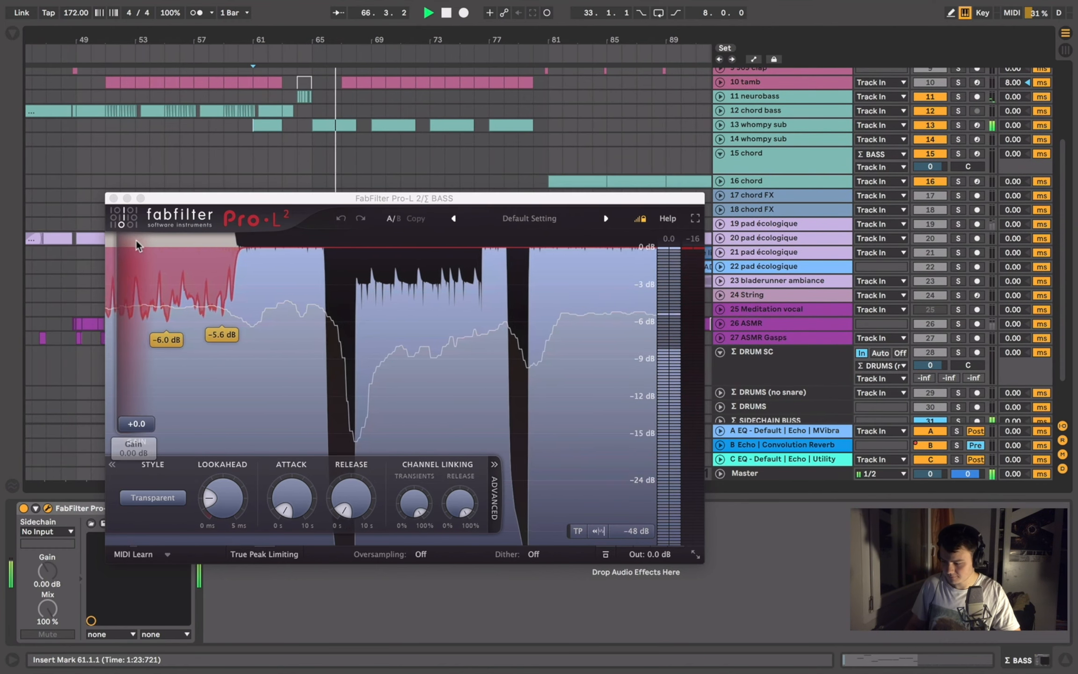
pyautogui.press('space')
pyautogui.click(114, 199)
pyautogui.scroll(-5, 222, 187)
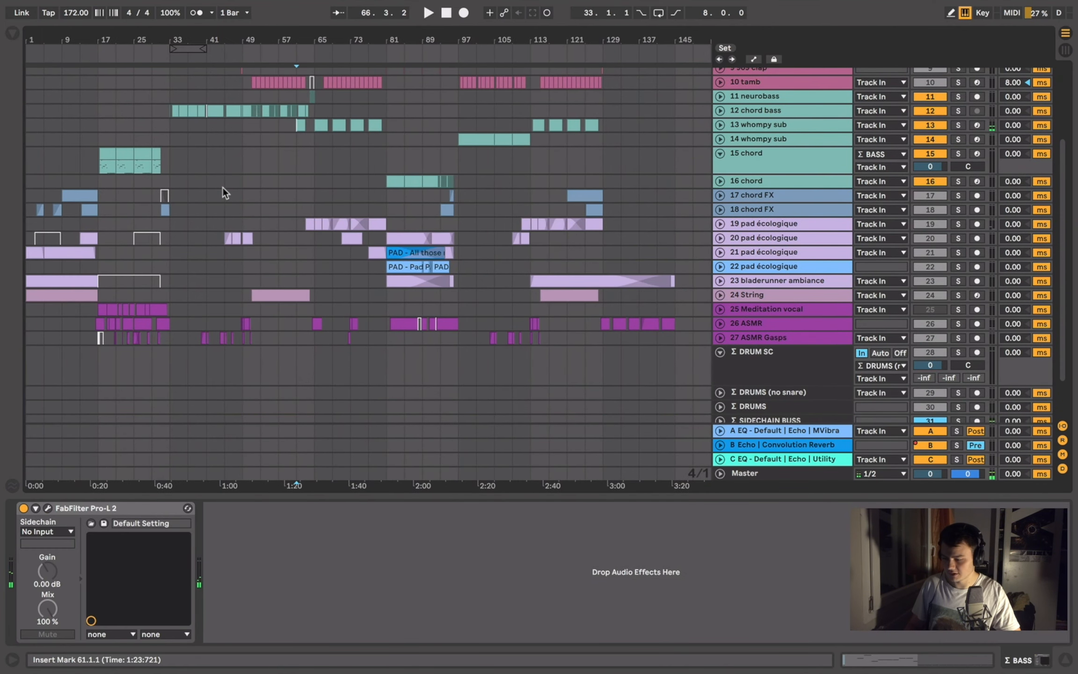
# - Fold the 15 chord and DRUM SC tracks
pyautogui.doubleClick(744, 157)
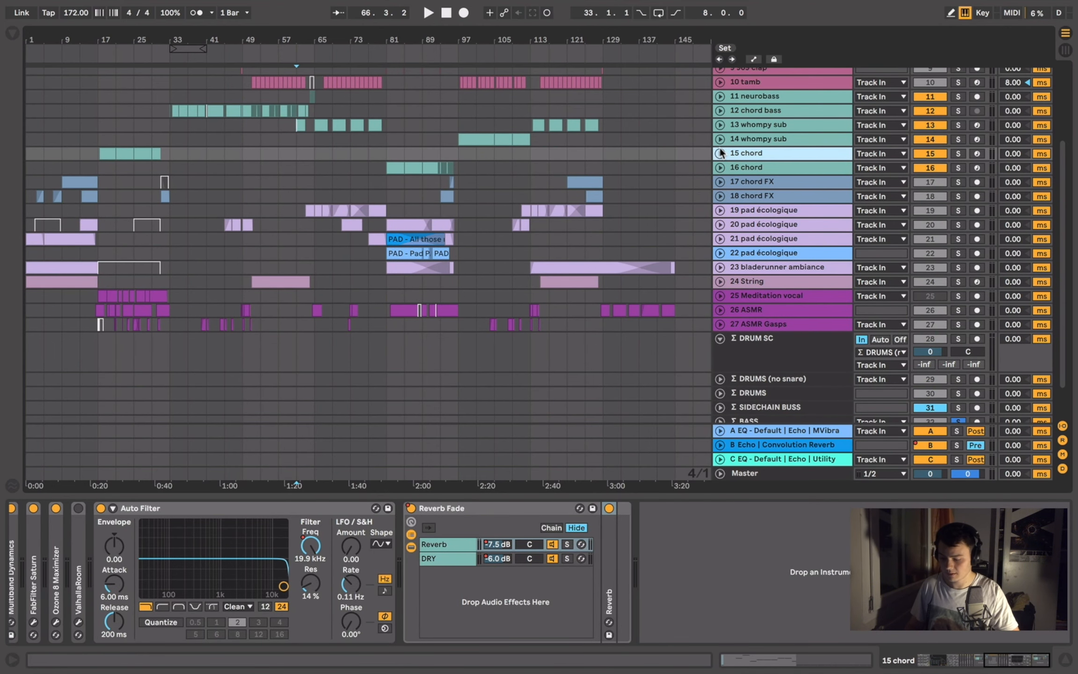
pyautogui.scroll(-3, 784, 234)
pyautogui.click(721, 299)
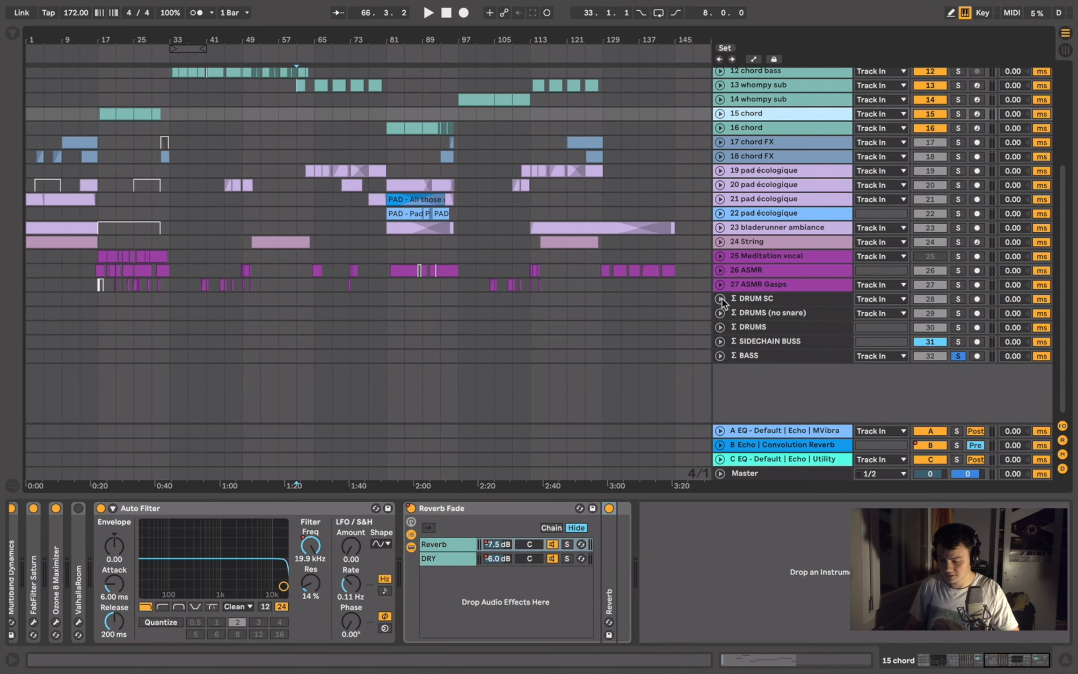
# - Unfold the SIDECHAIN BUSS and inspect its device chain and that of the BASS bus
pyautogui.click(721, 341)
pyautogui.click(777, 340)
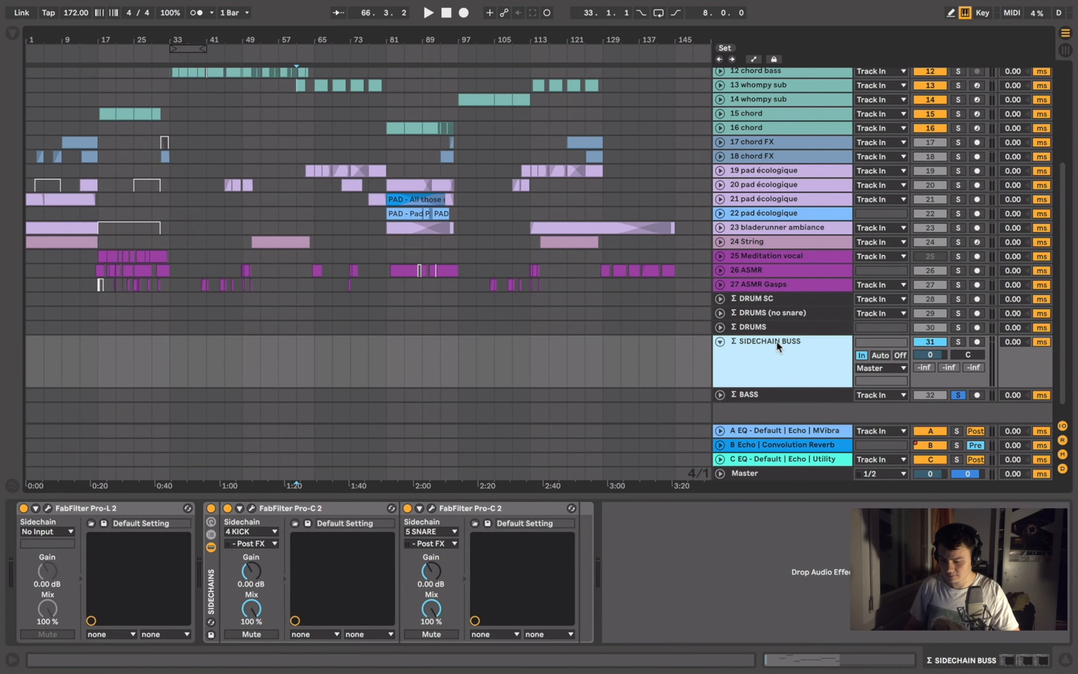
pyautogui.click(762, 396)
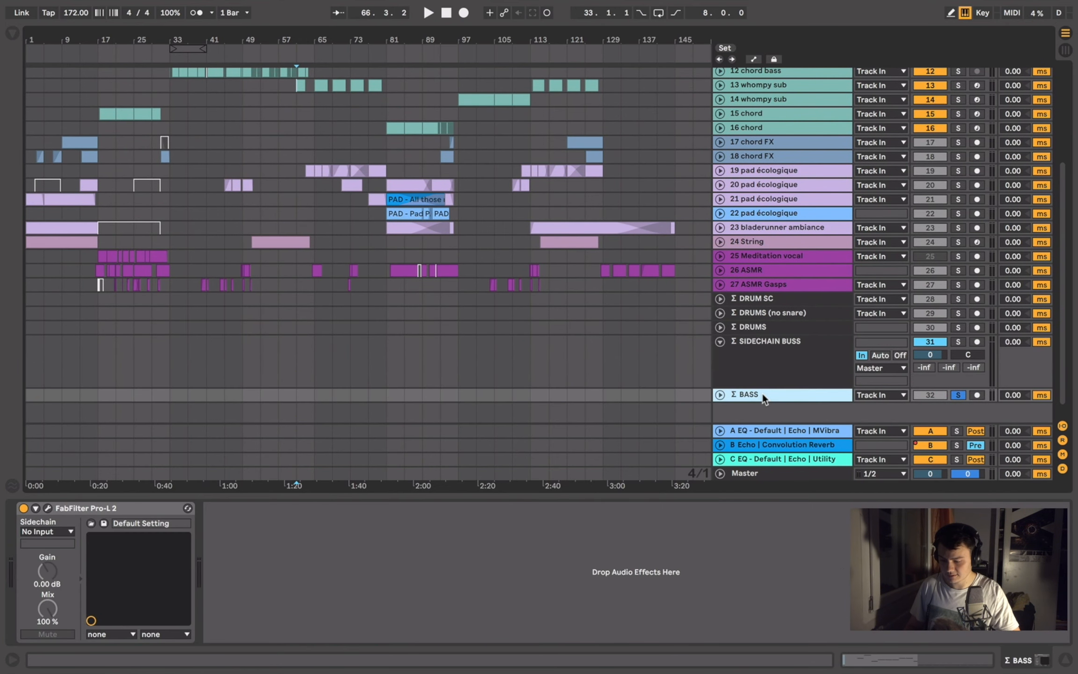
# - Solo the SIDECHAIN BUSS in place of the BASS bus, play it from 61.1.1, and stop playback
pyautogui.click(769, 366)
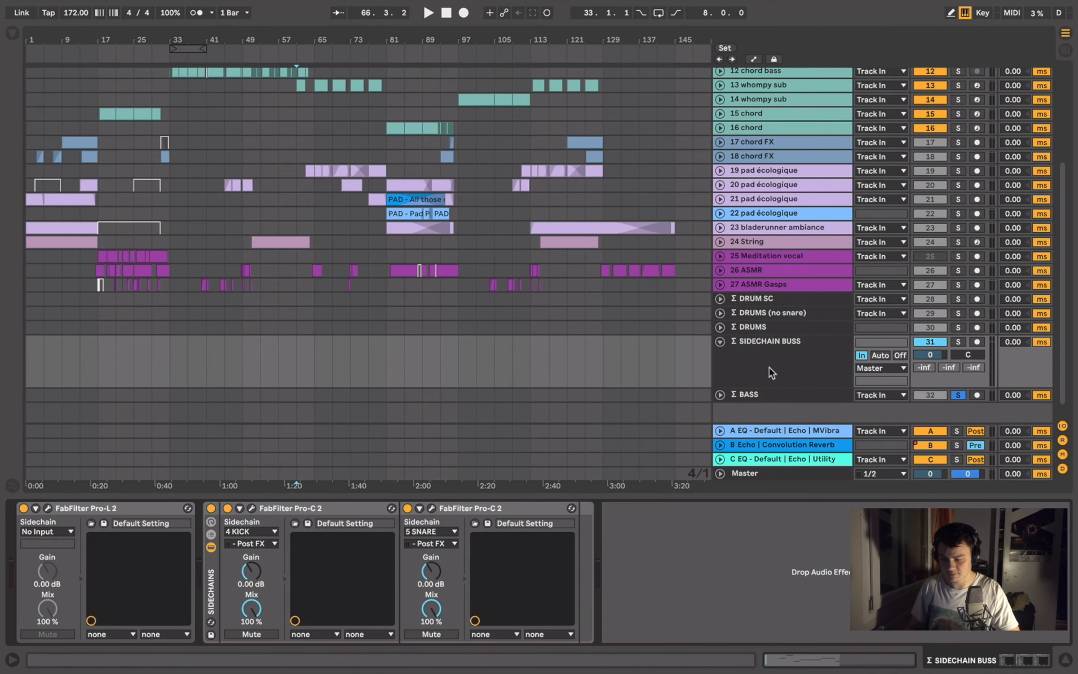
pyautogui.click(958, 342)
pyautogui.press('space')
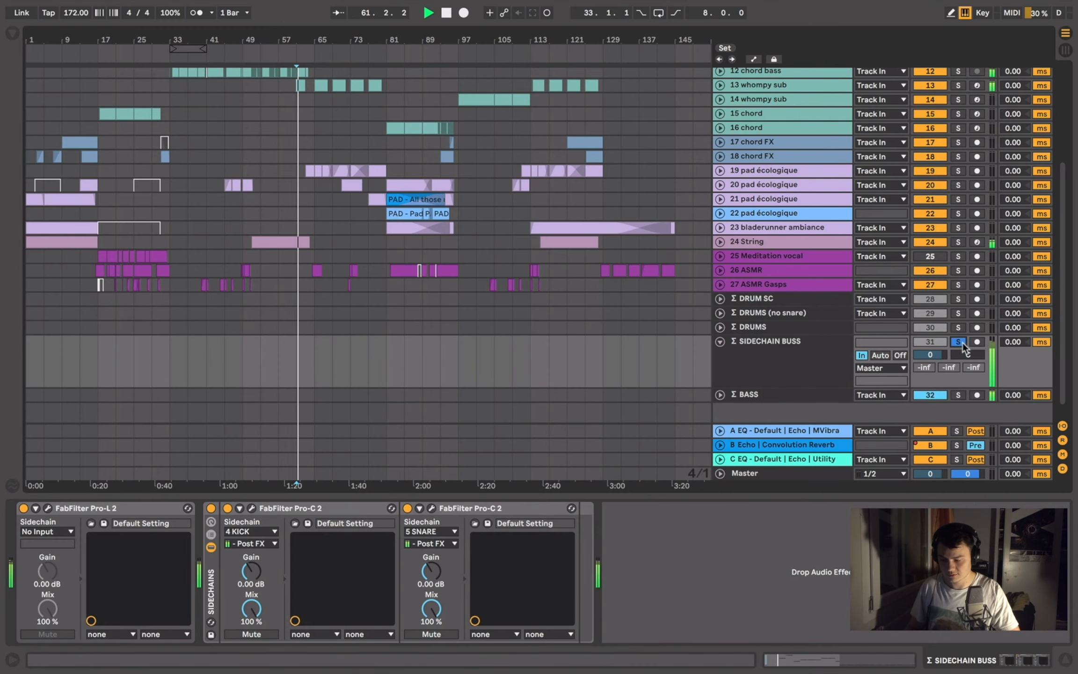
pyautogui.press('space')
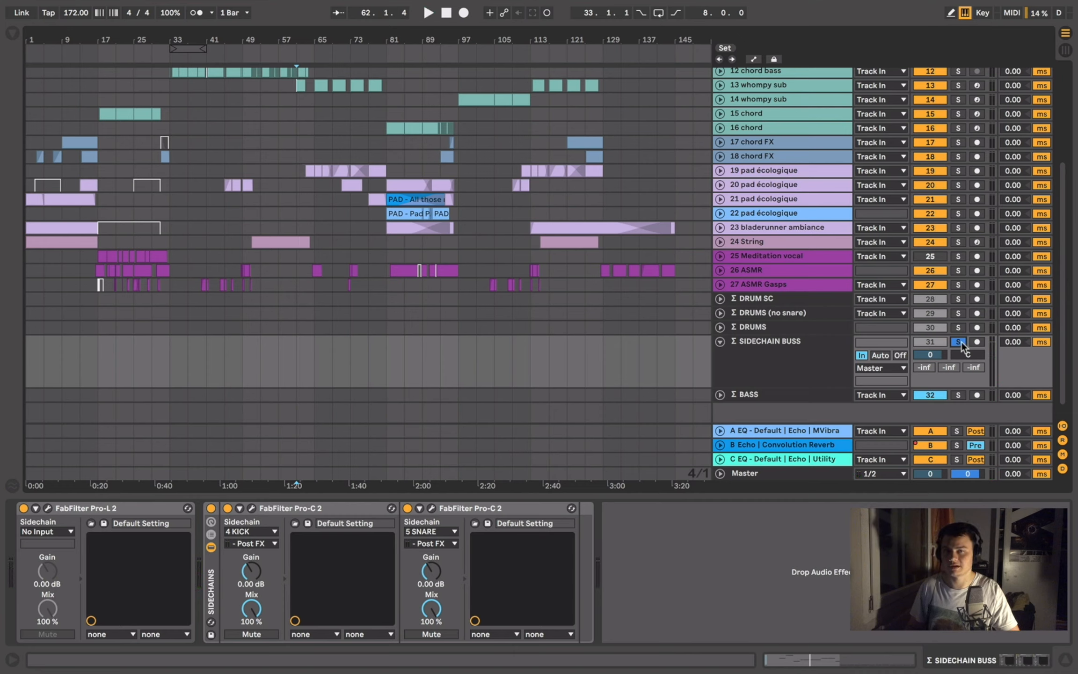
pyautogui.click(721, 344)
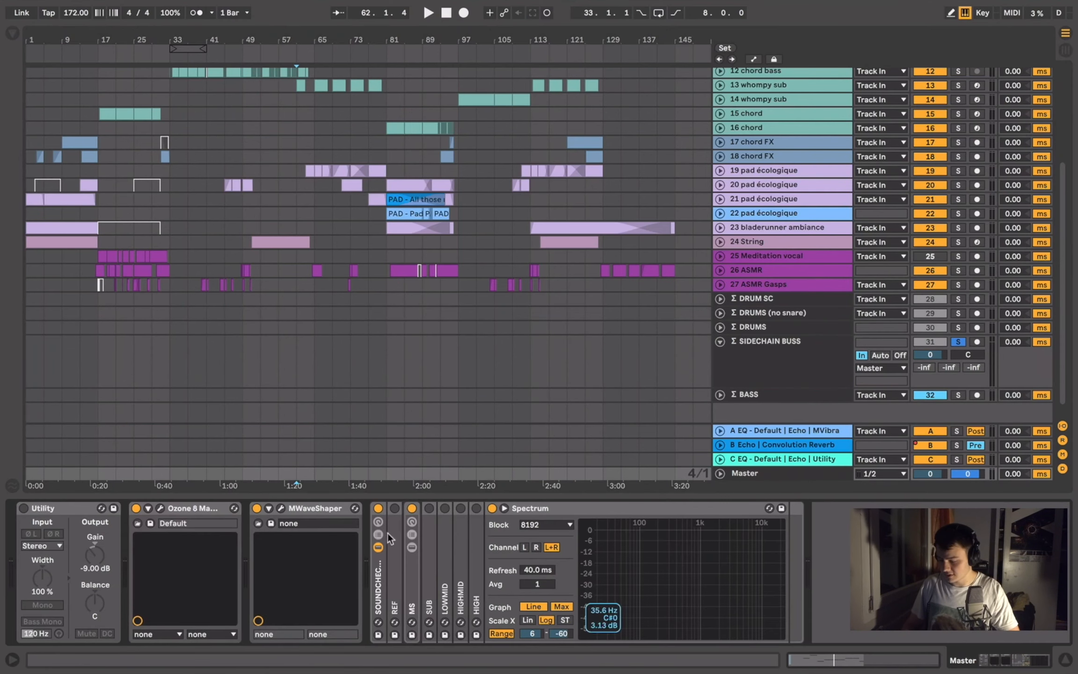
# - Open the Ozone 8 Maximizer on the Master, move its window up to uncover the device chain, and examine its limiting and Character settings
pyautogui.click(160, 508)
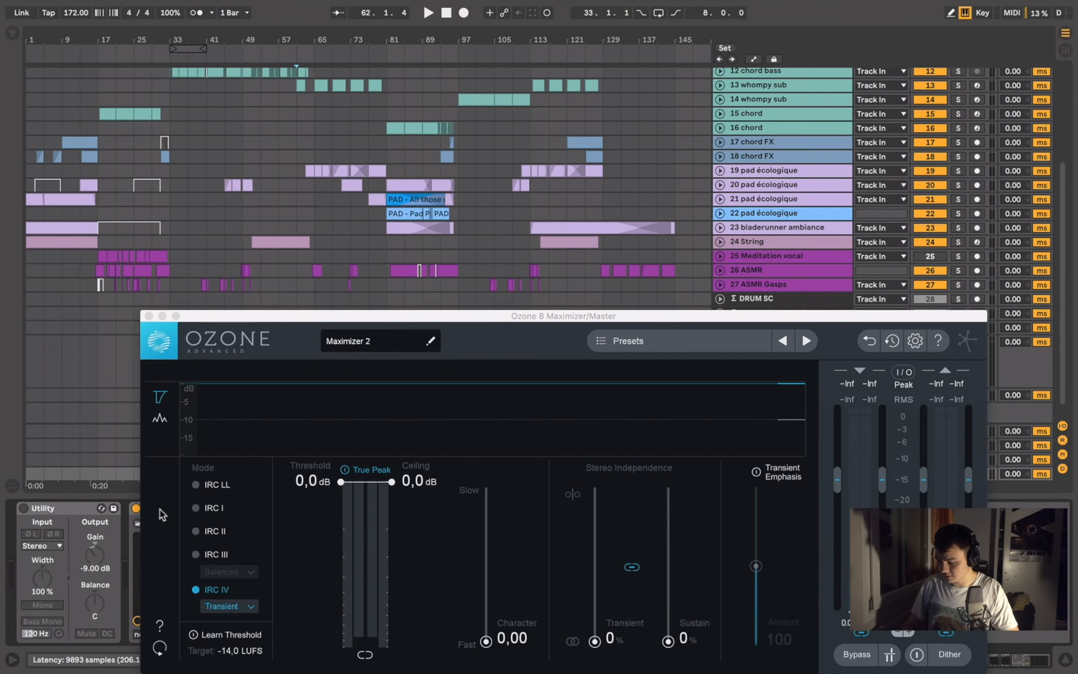
pyautogui.click(149, 317)
pyautogui.click(167, 510)
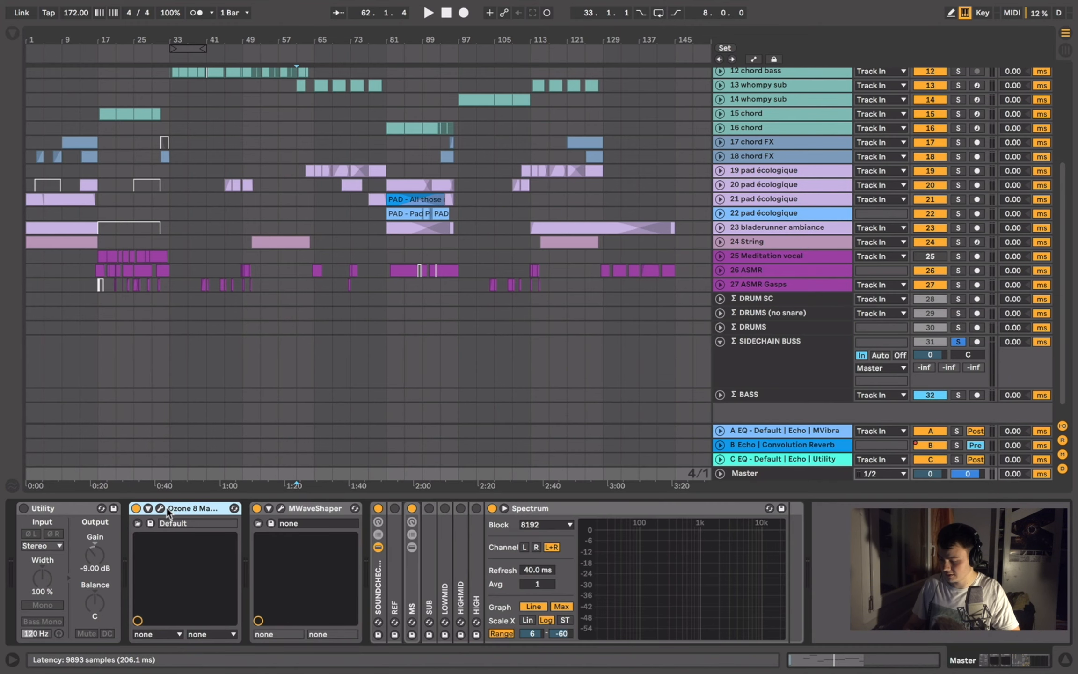
pyautogui.click(159, 509)
pyautogui.moveTo(238, 310); pyautogui.dragTo(238, 172)
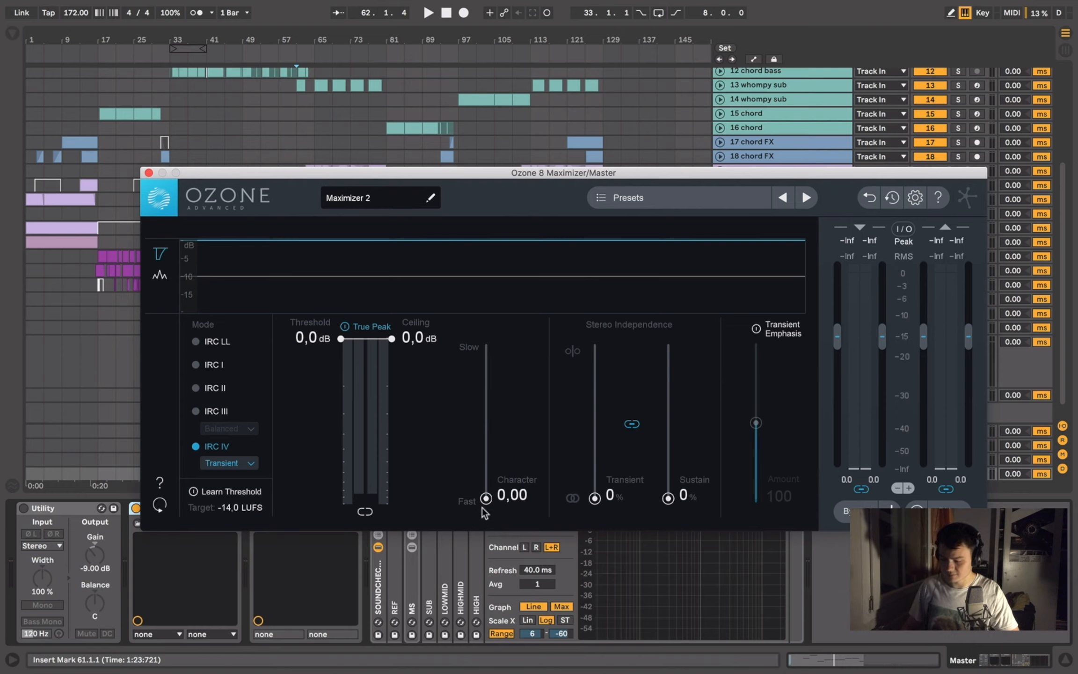
pyautogui.moveTo(483, 459); pyautogui.dragTo(477, 508)
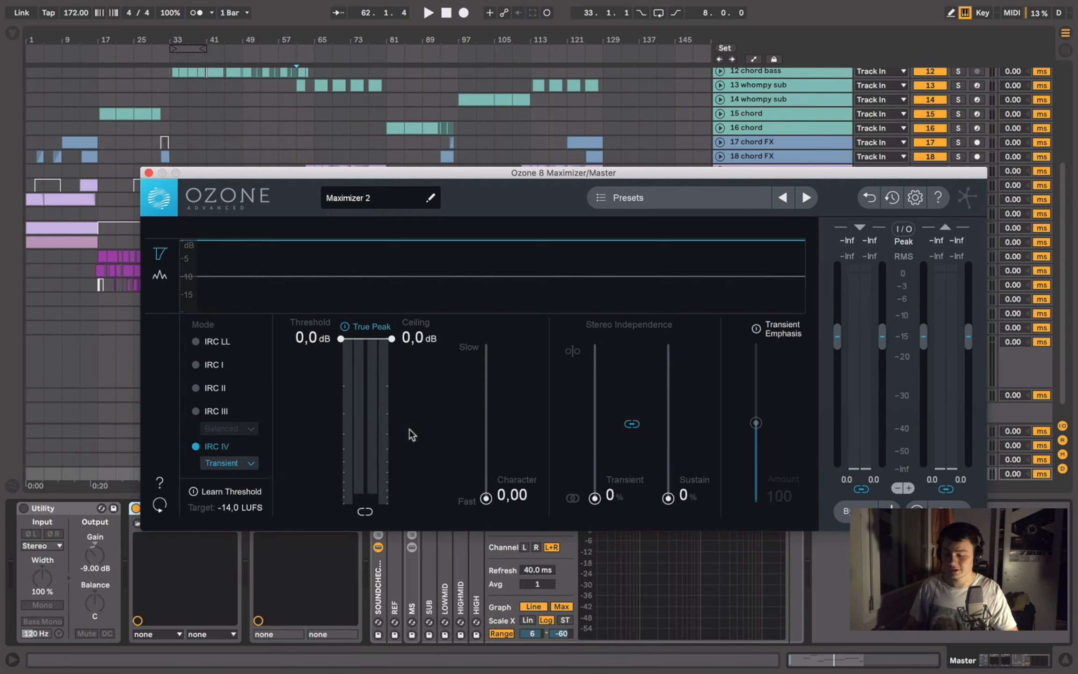
pyautogui.moveTo(486, 447); pyautogui.dragTo(487, 618)
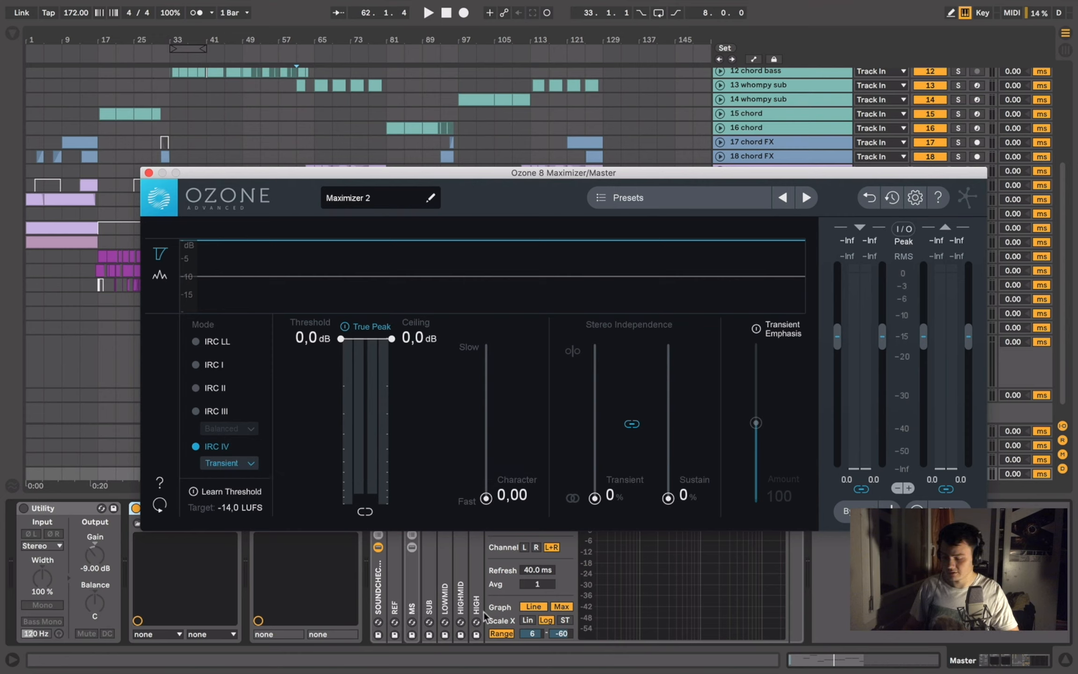